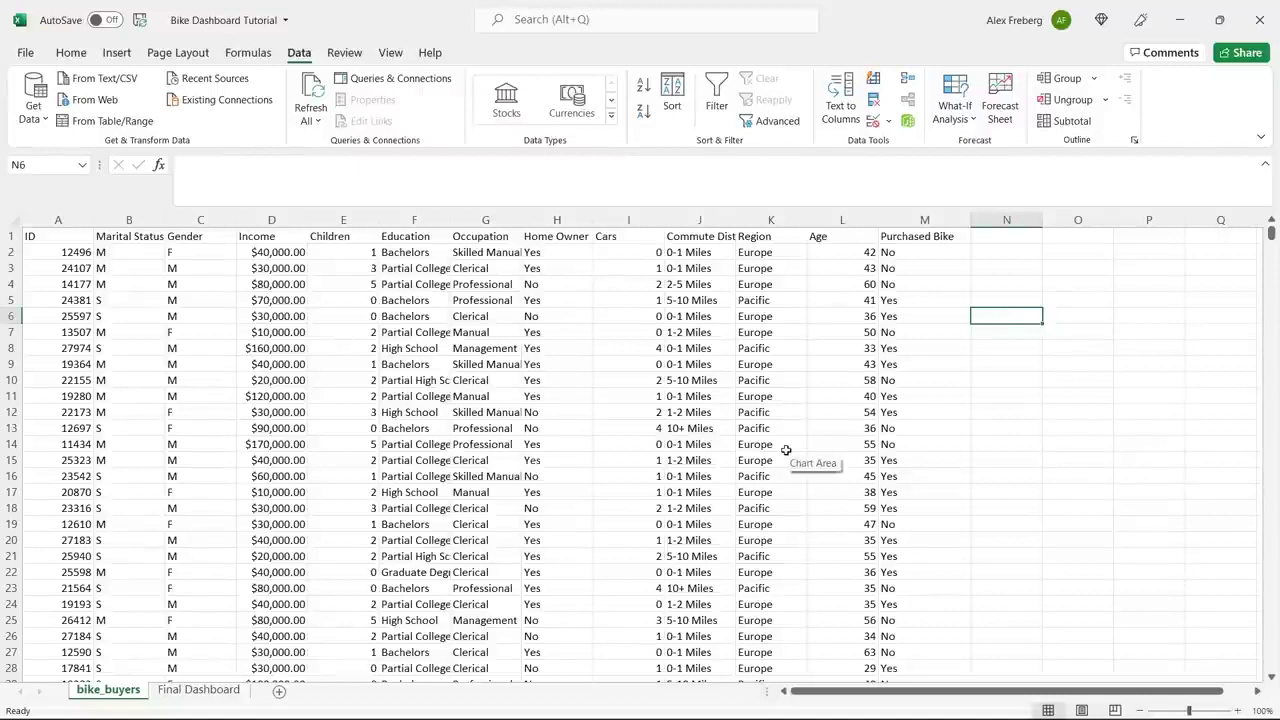
# Step: Examine the Final Dashboard sheet and filter its charts with the Region slicer down to Pacific
pyautogui.click(196, 692)
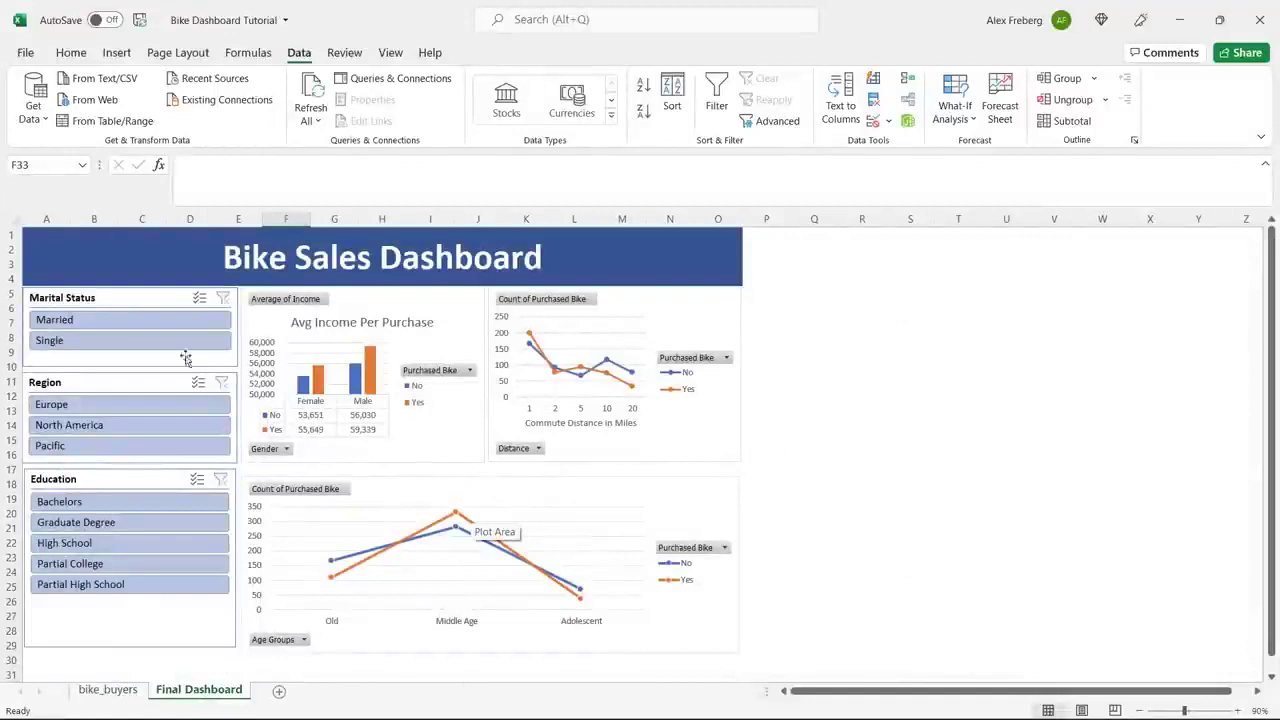
pyautogui.keyDown('ctrl'); pyautogui.click(176, 424); pyautogui.keyUp('ctrl')
pyautogui.click(175, 444)
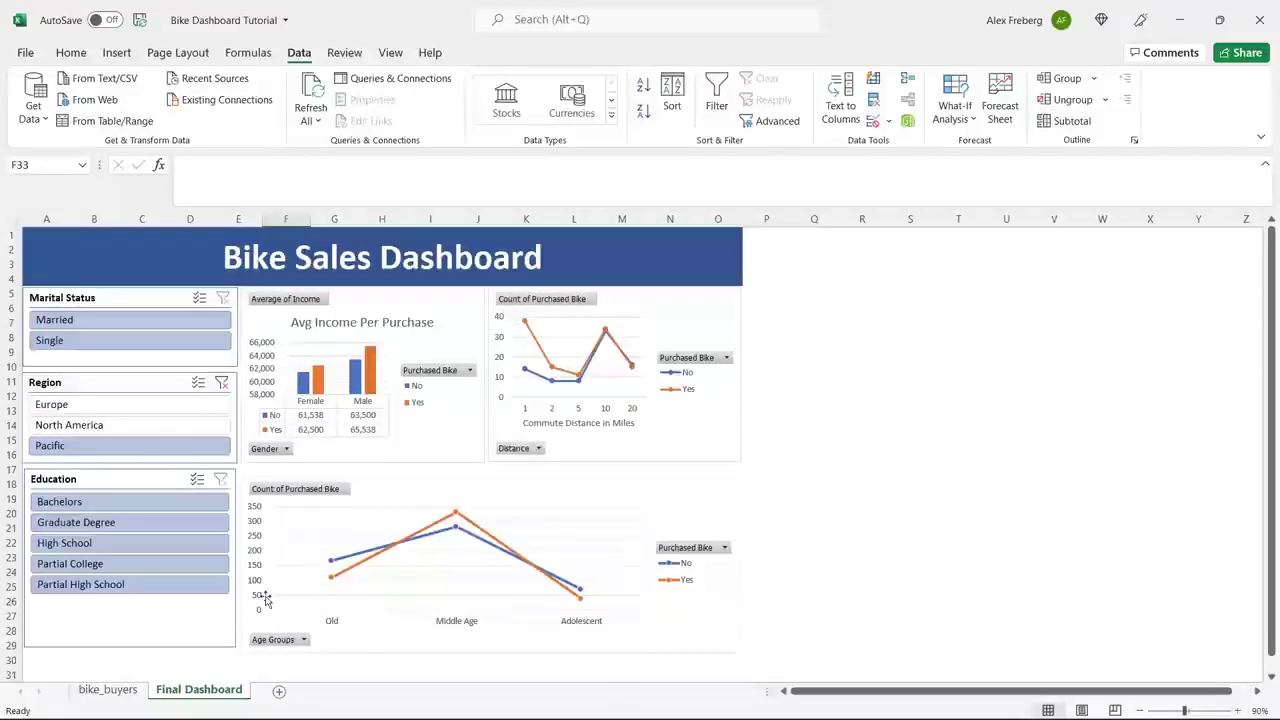
# Step: Hide the Final Dashboard sheet from the workbook
pyautogui.click(108, 689)
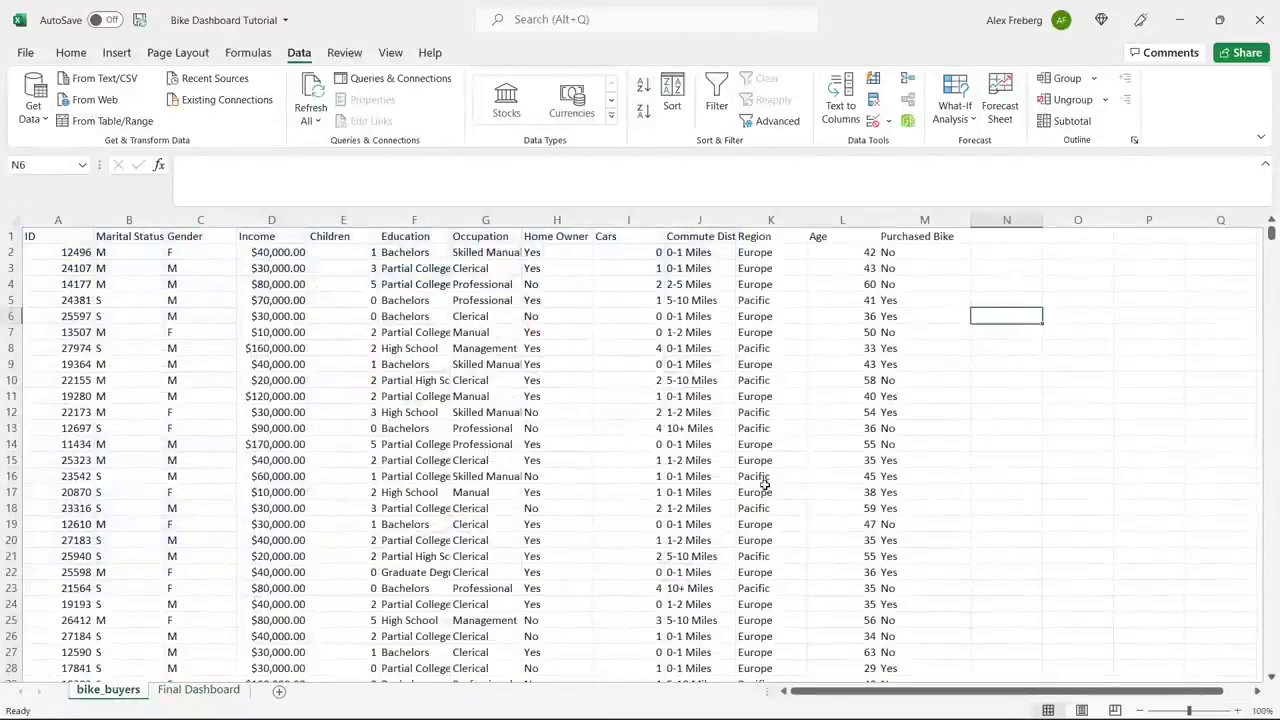
pyautogui.rightClick(210, 688)
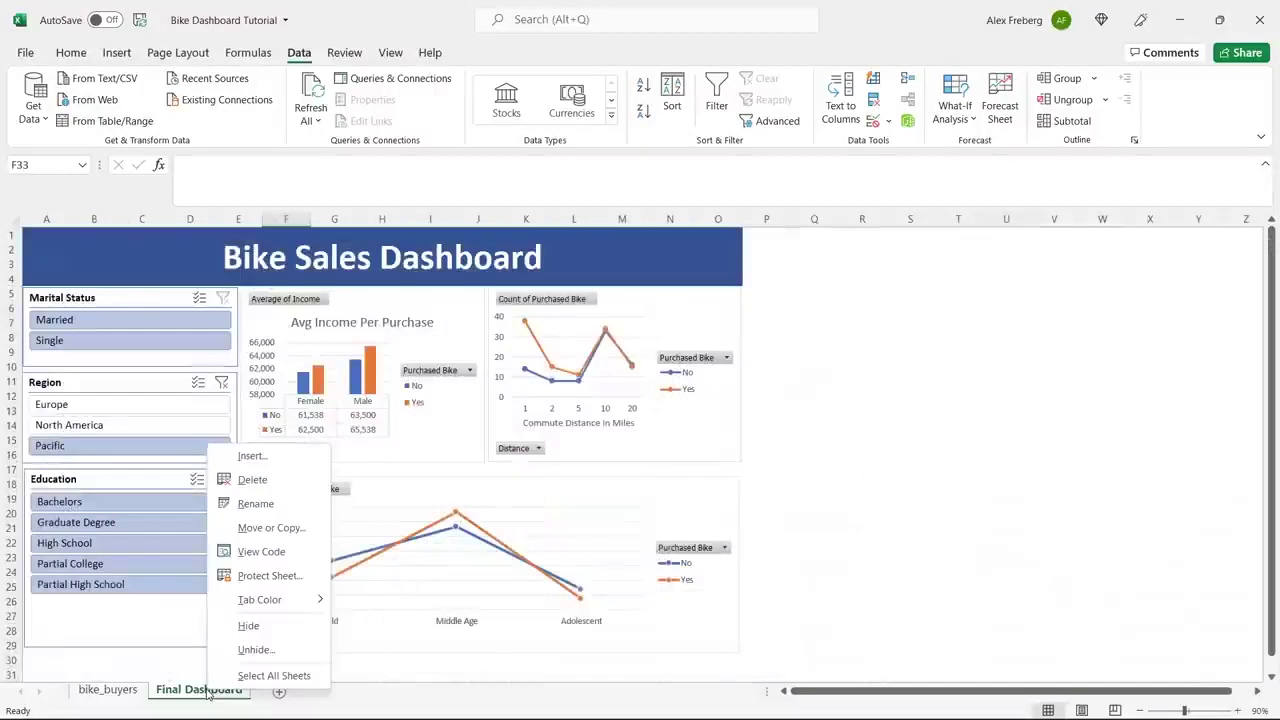
pyautogui.click(255, 626)
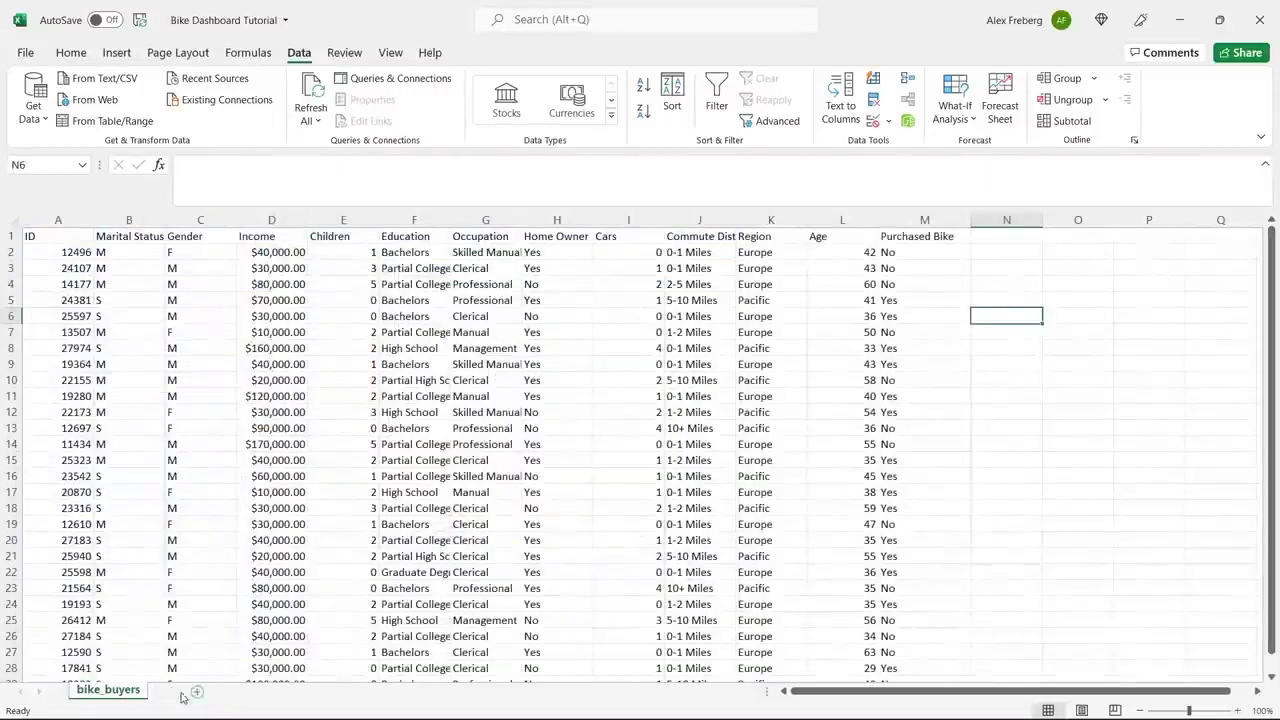
# Step: Add a new sheet after bike_buyers and name it Dashboard
pyautogui.click(174, 691)
pyautogui.doubleClick(174, 690)
pyautogui.write('D')
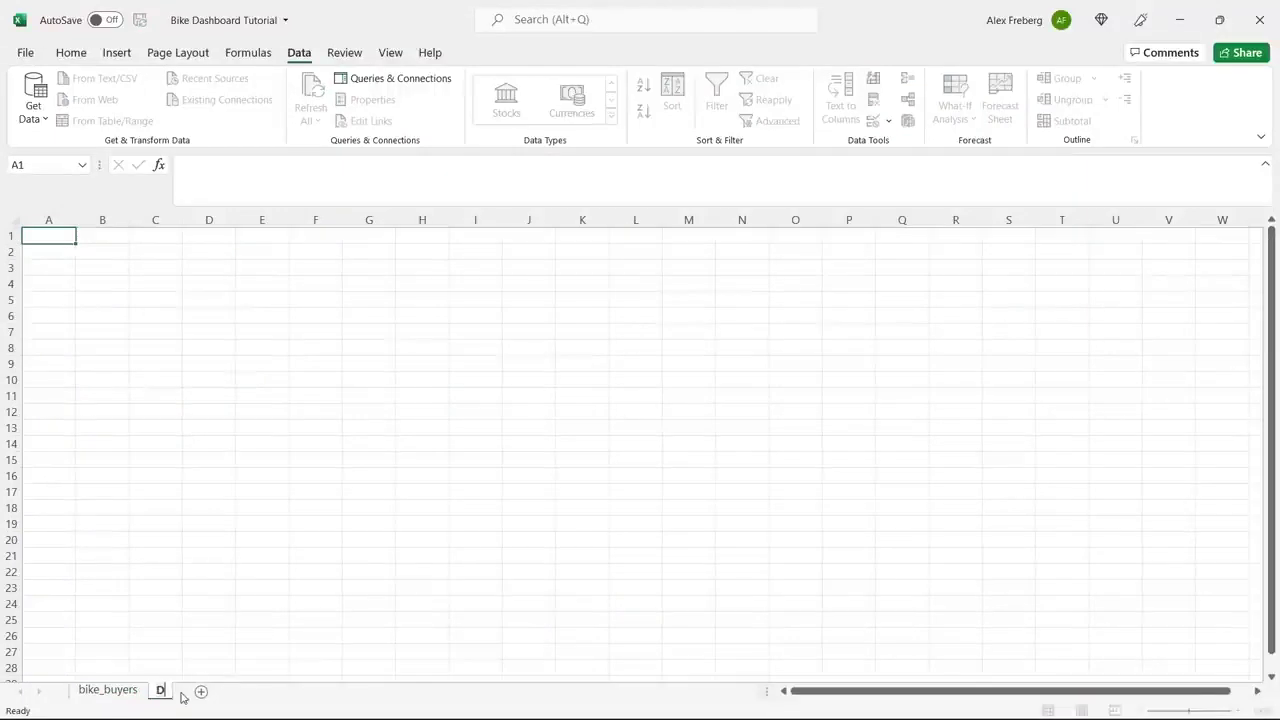
pyautogui.write('ashboard')
# Step: Add another sheet after Dashboard and name it Pivot Table
pyautogui.click(250, 691)
pyautogui.write('Pivot')
pyautogui.doubleClick(251, 691)
pyautogui.write('Pivot Table')
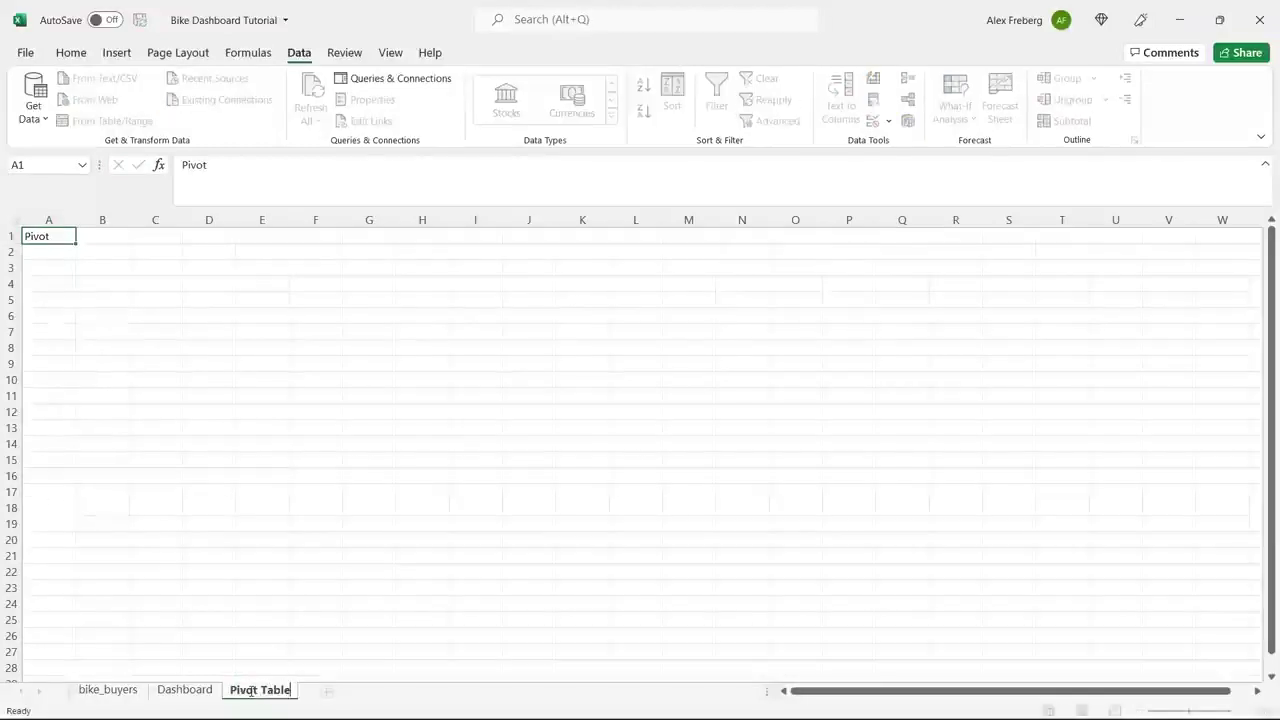
# Step: Add a sheet named Working Sheet and arrange the sheets in the order bike_buyers, Working Sheet, Pivot Table, Dashboard
pyautogui.click(327, 691)
pyautogui.doubleClick(327, 691)
pyautogui.write('Working Sheet')
pyautogui.click(325, 622)
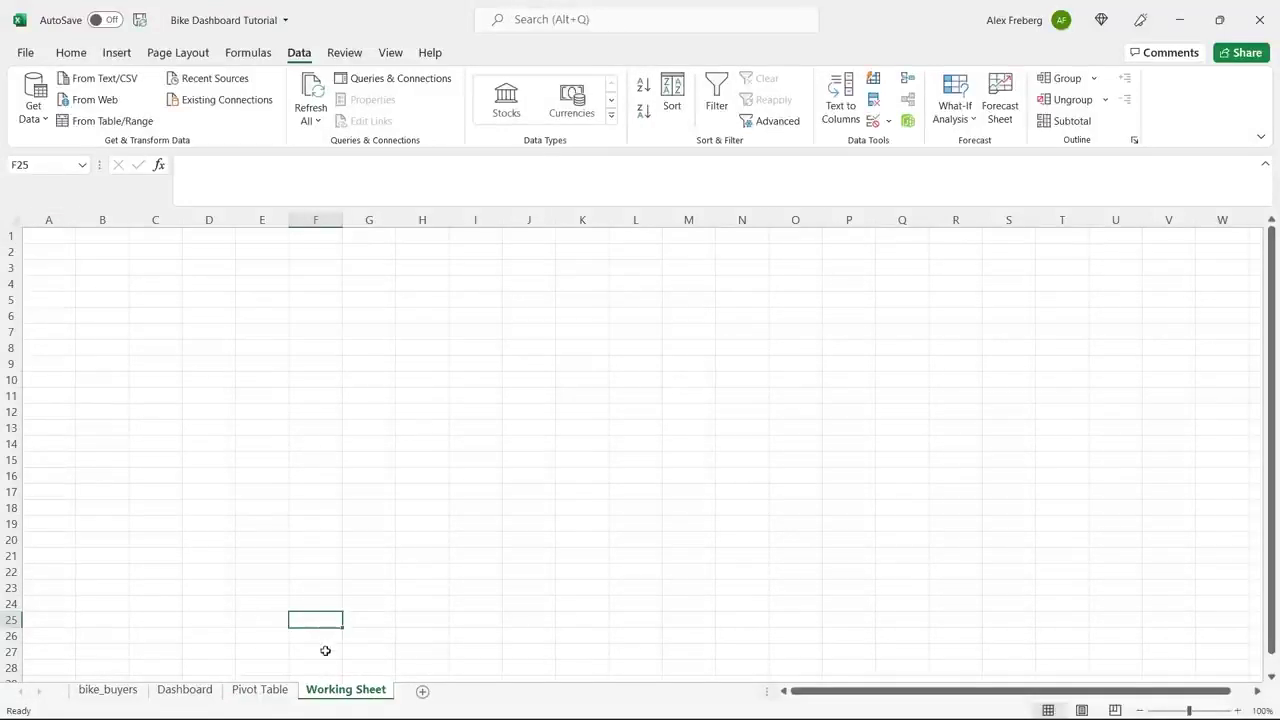
pyautogui.moveTo(330, 695); pyautogui.dragTo(200, 695)
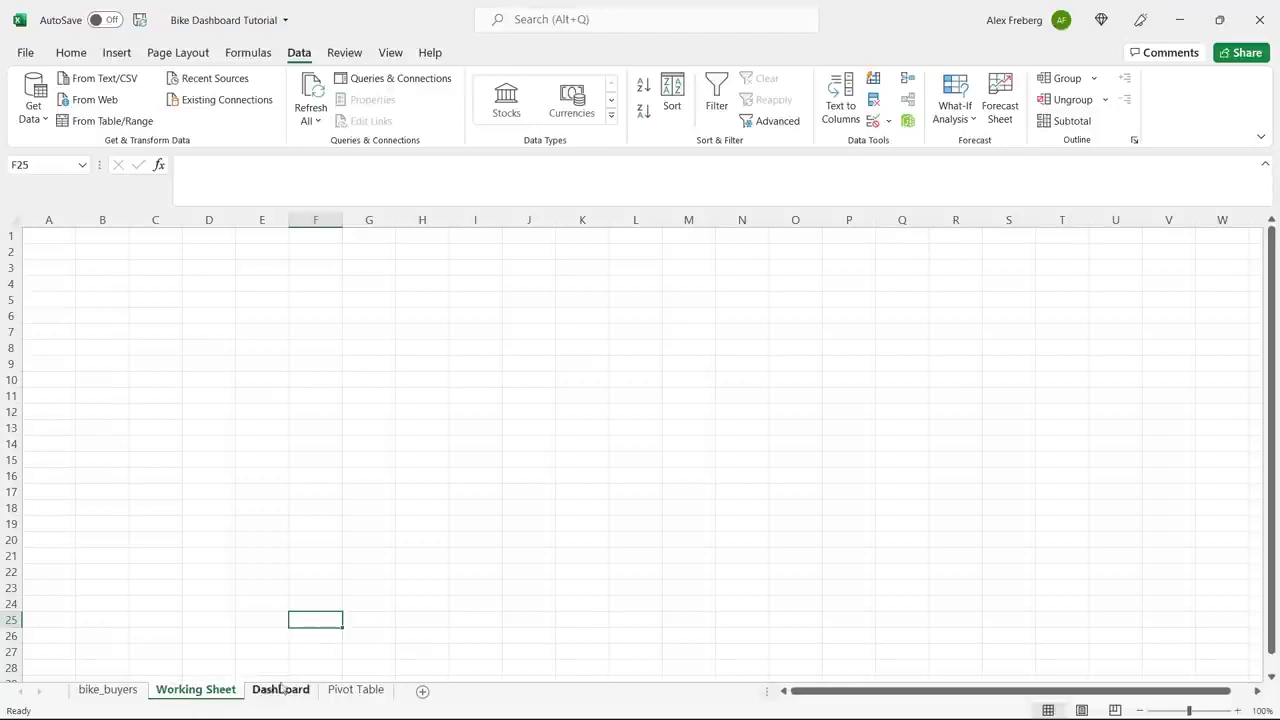
pyautogui.moveTo(365, 695); pyautogui.dragTo(288, 695)
# Step: Copy the entire bike_buyers data set into Working Sheet starting at cell A1, and clear the copy selection on bike_buyers
pyautogui.click(108, 692)
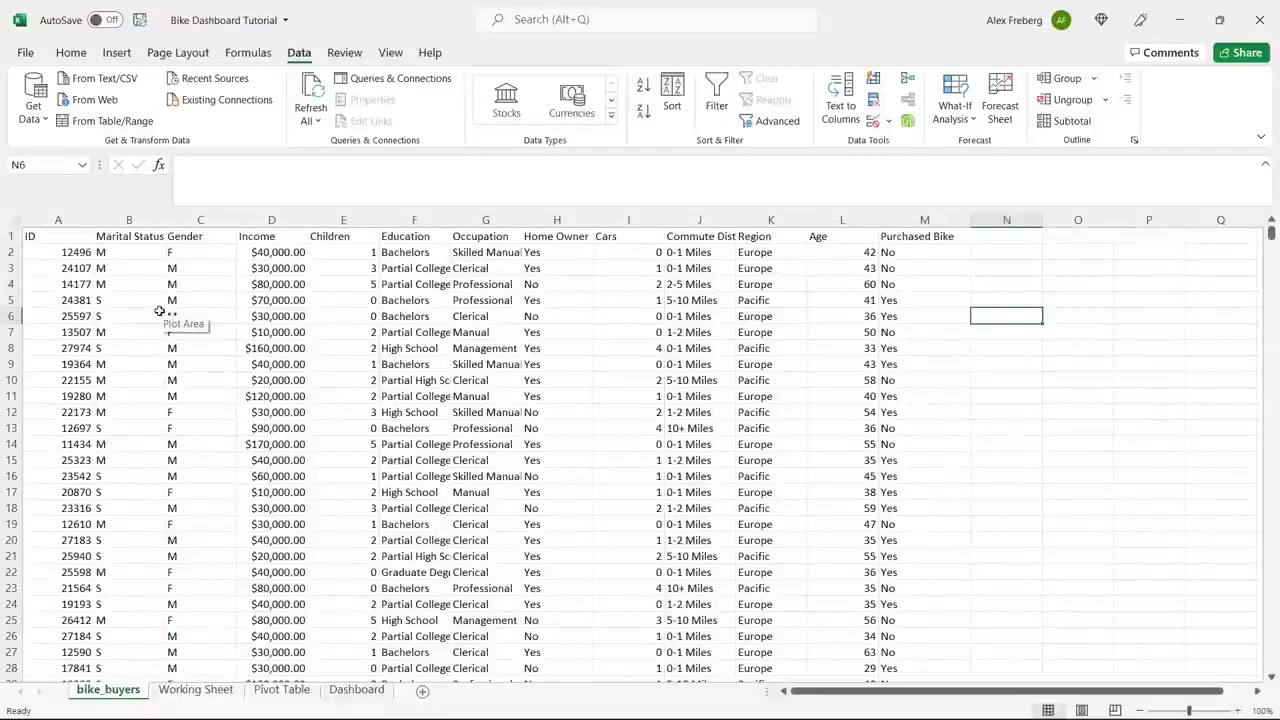
pyautogui.click(12, 219)
pyautogui.hotkey('ctrl', 'c')
pyautogui.hotkey('ctrl', 'pagedown')
pyautogui.click(42, 240)
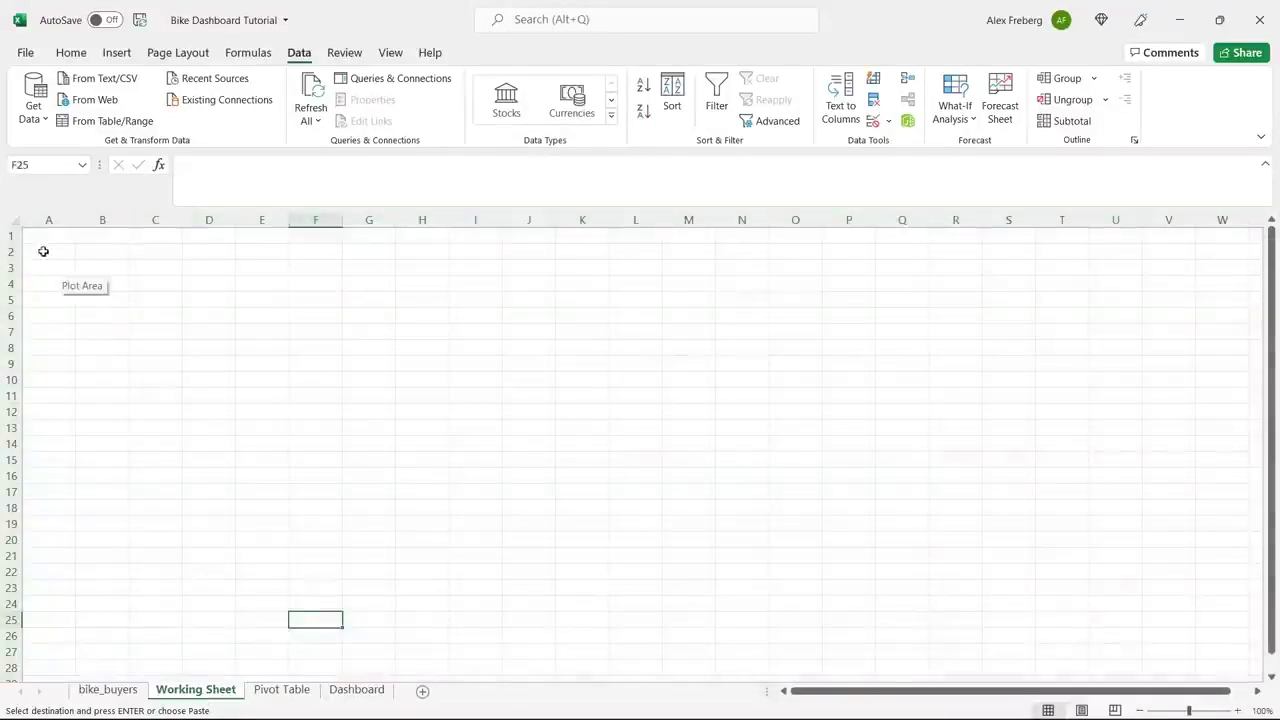
pyautogui.hotkey('ctrl', 'v')
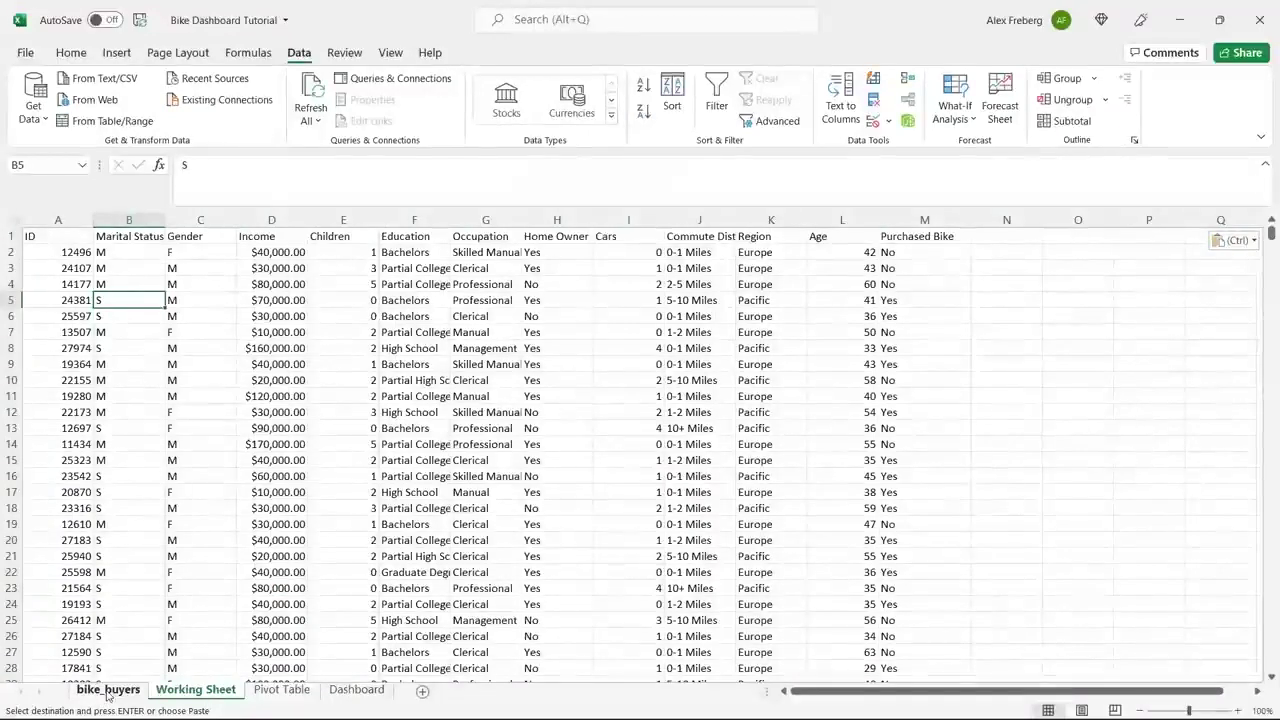
pyautogui.click(108, 690)
pyautogui.click(124, 488)
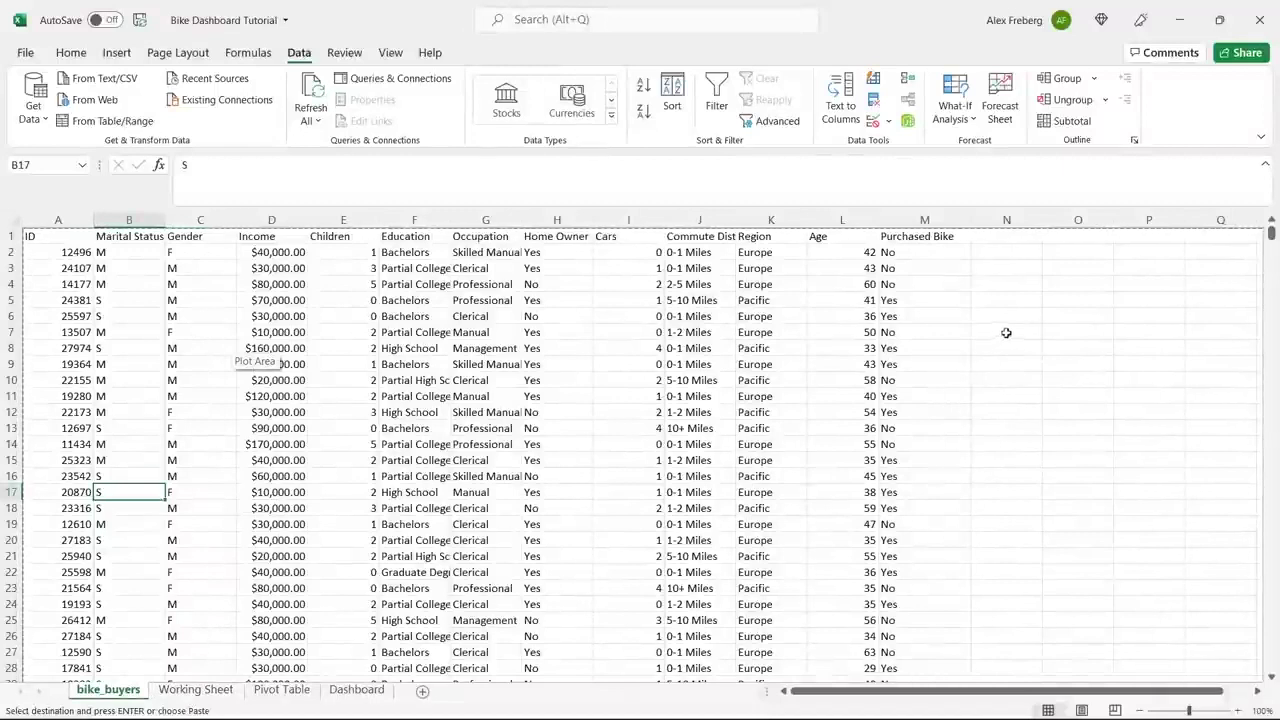
pyautogui.doubleClick(1003, 332)
pyautogui.click(1008, 317)
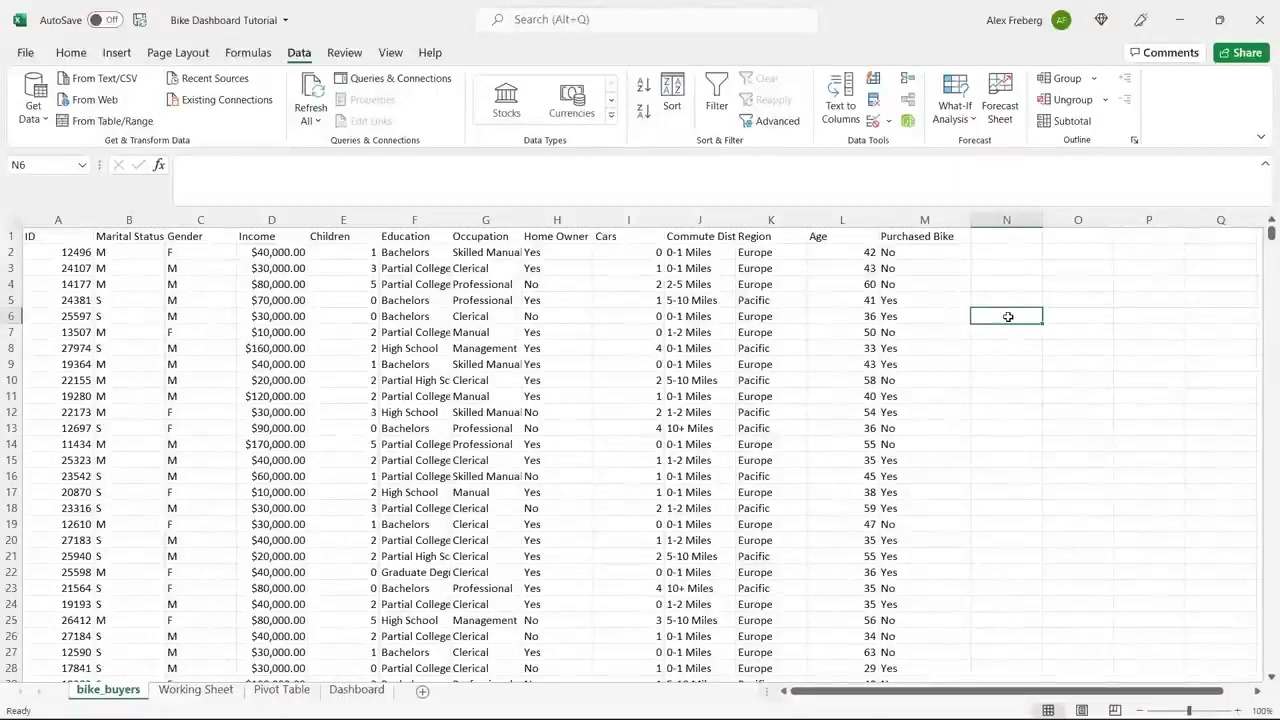
# Step: Turn on filters for all the header columns of the data on Working Sheet
pyautogui.click(195, 690)
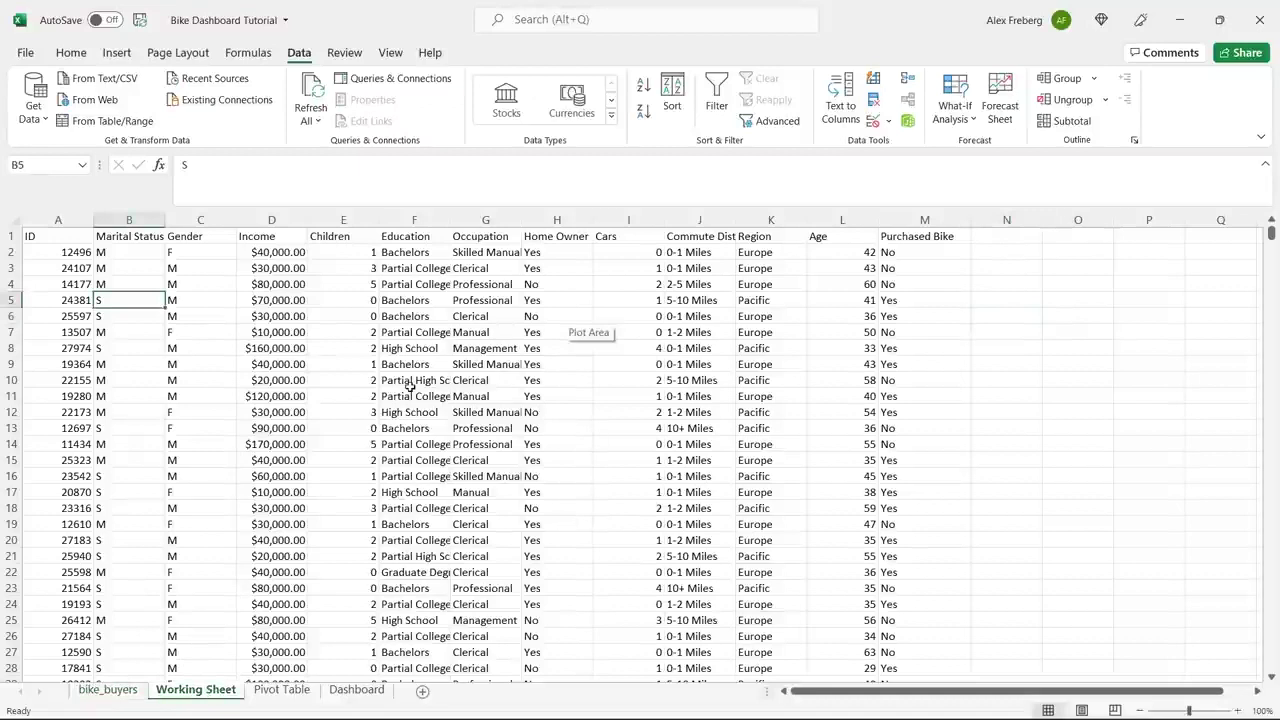
pyautogui.click(13, 217)
pyautogui.click(716, 97)
pyautogui.click(80, 266)
# Step: Widen all columns of Working Sheet equally so the full headers and entries fit
pyautogui.click(13, 217)
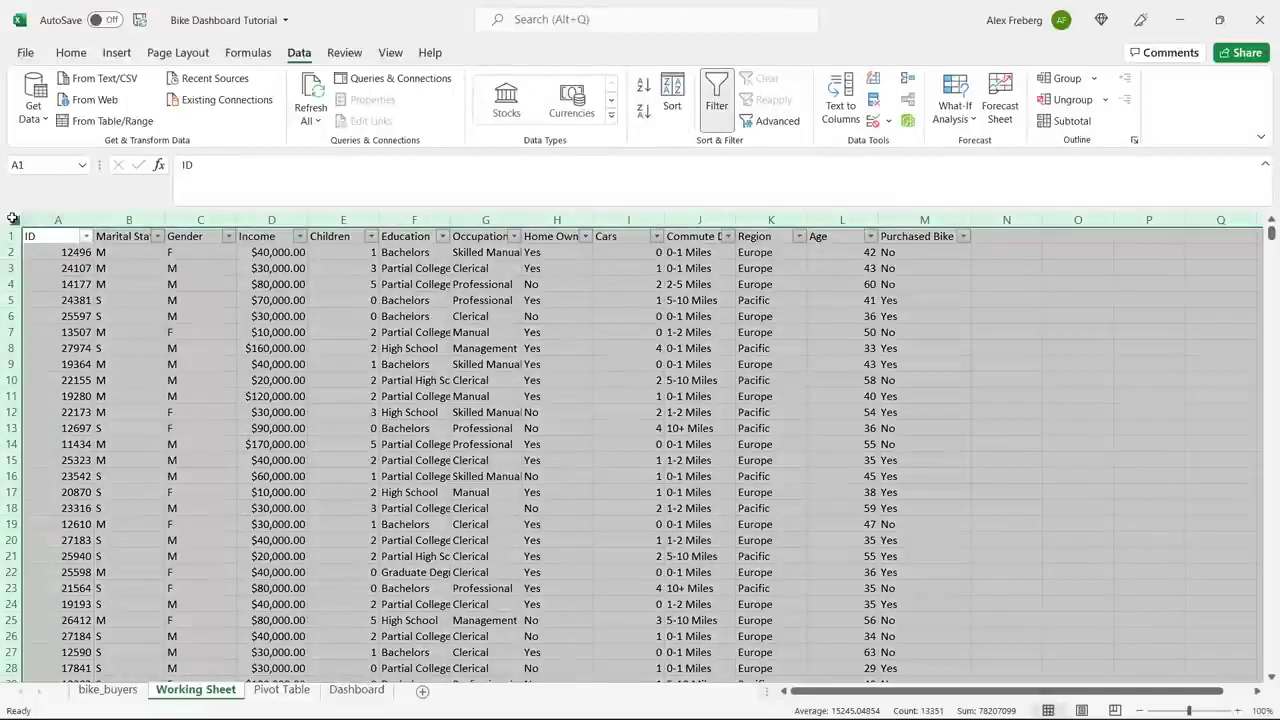
pyautogui.doubleClick(124, 220)
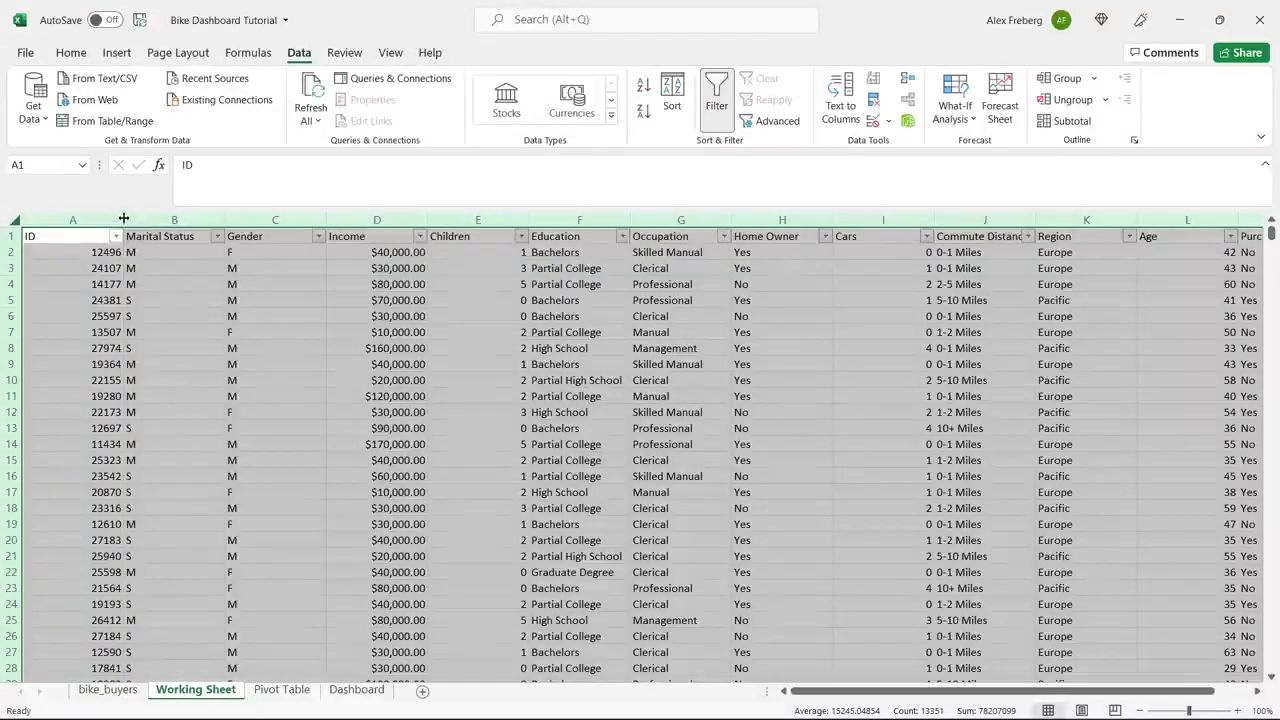
pyautogui.moveTo(124, 218); pyautogui.dragTo(131, 218)
pyautogui.click(140, 267)
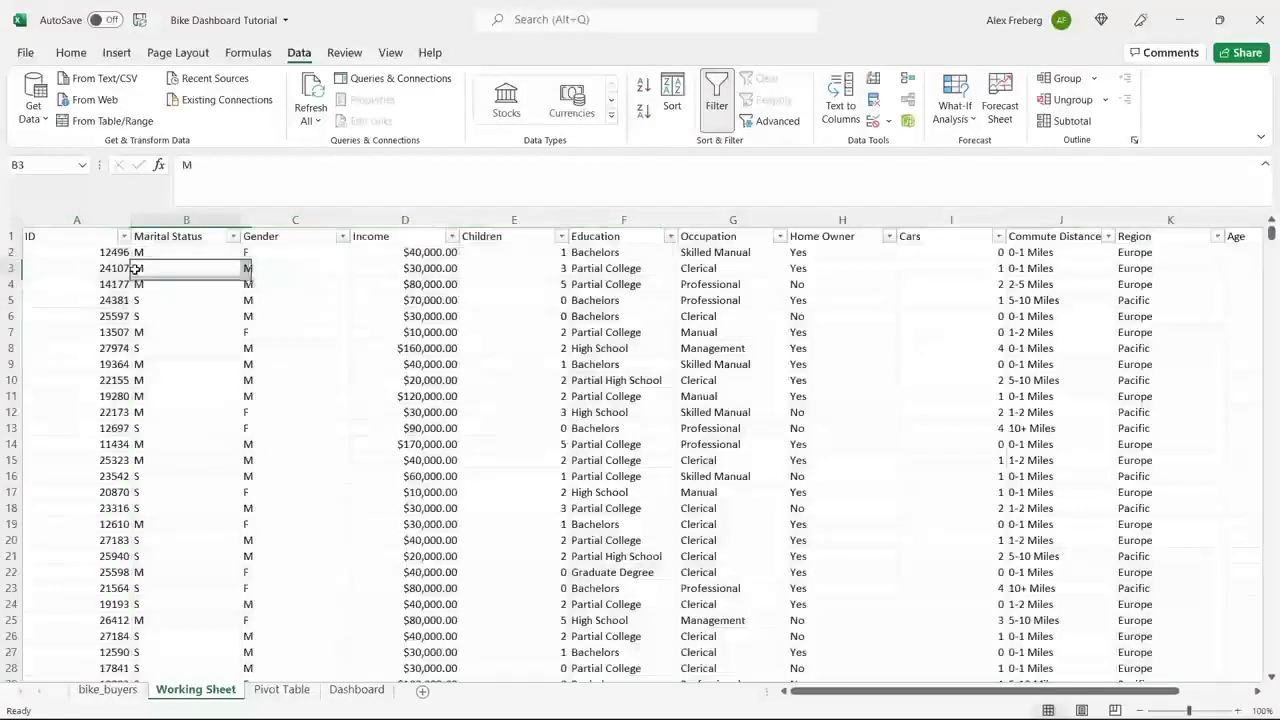
# Step: Examine the distinct filter values of the ID, Marital Status, Gender and Purchased Bike columns without applying a filter
pyautogui.click(123, 236)
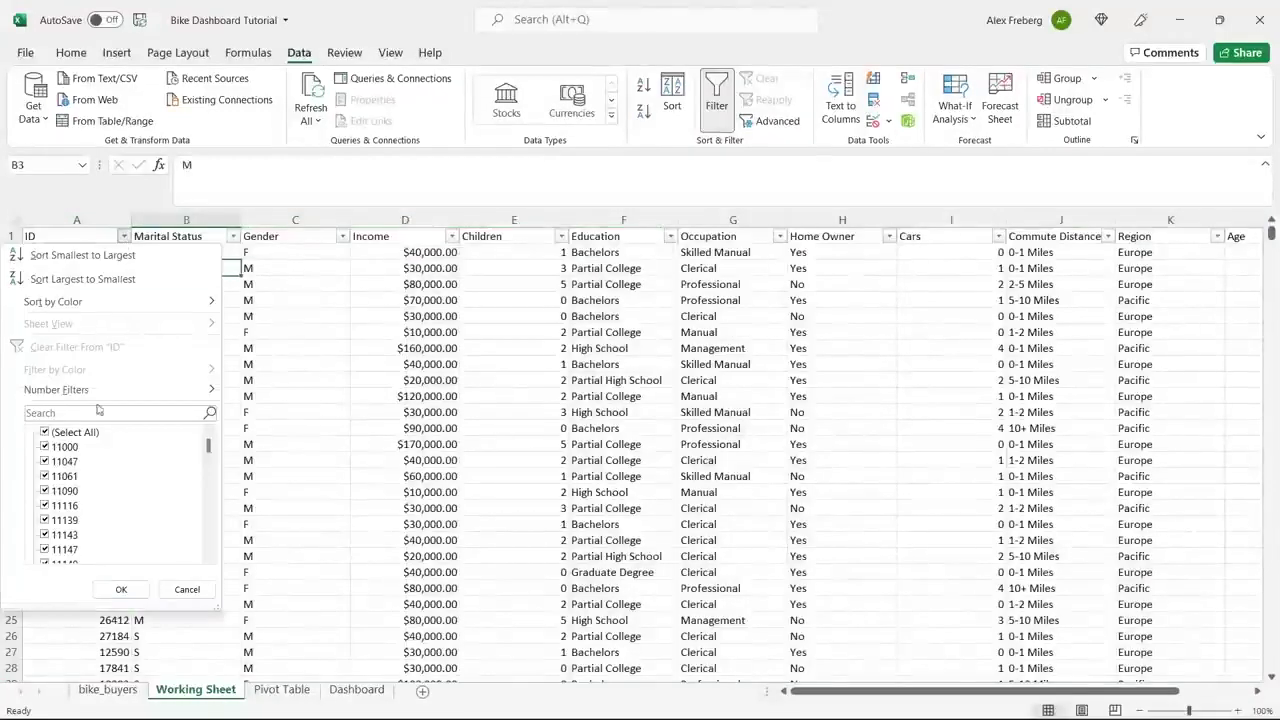
pyautogui.click(280, 374)
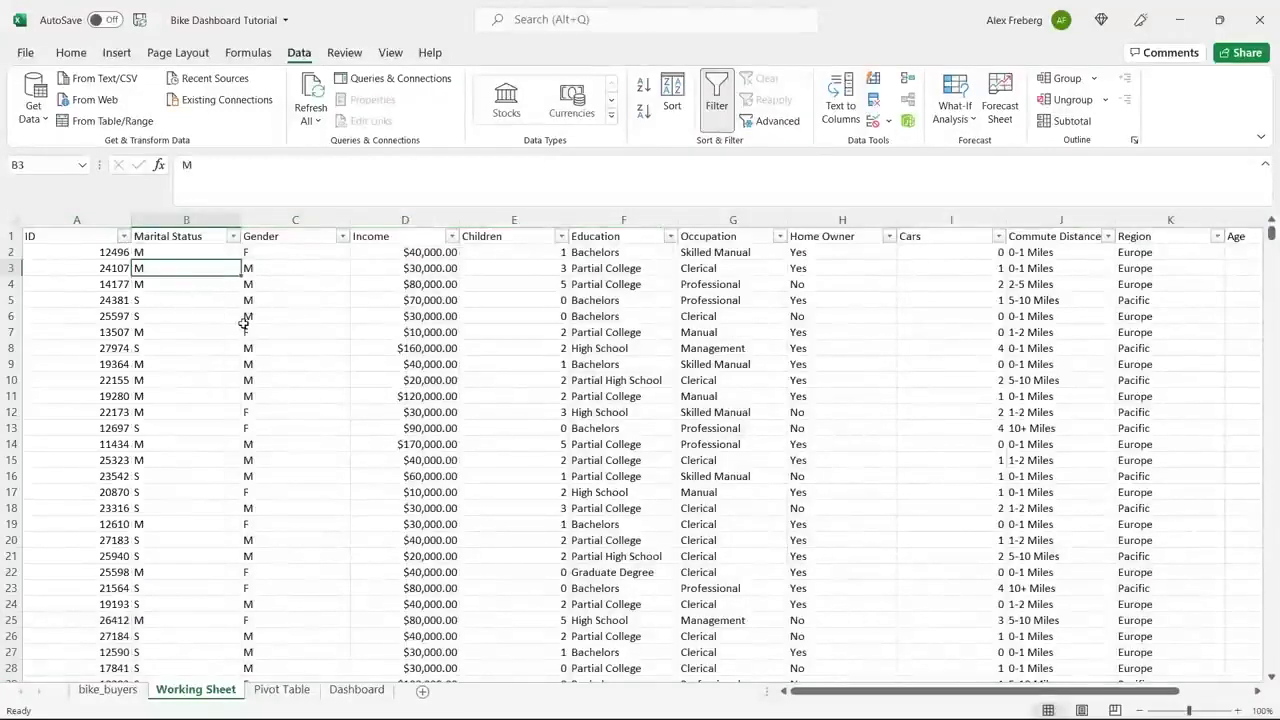
pyautogui.click(232, 236)
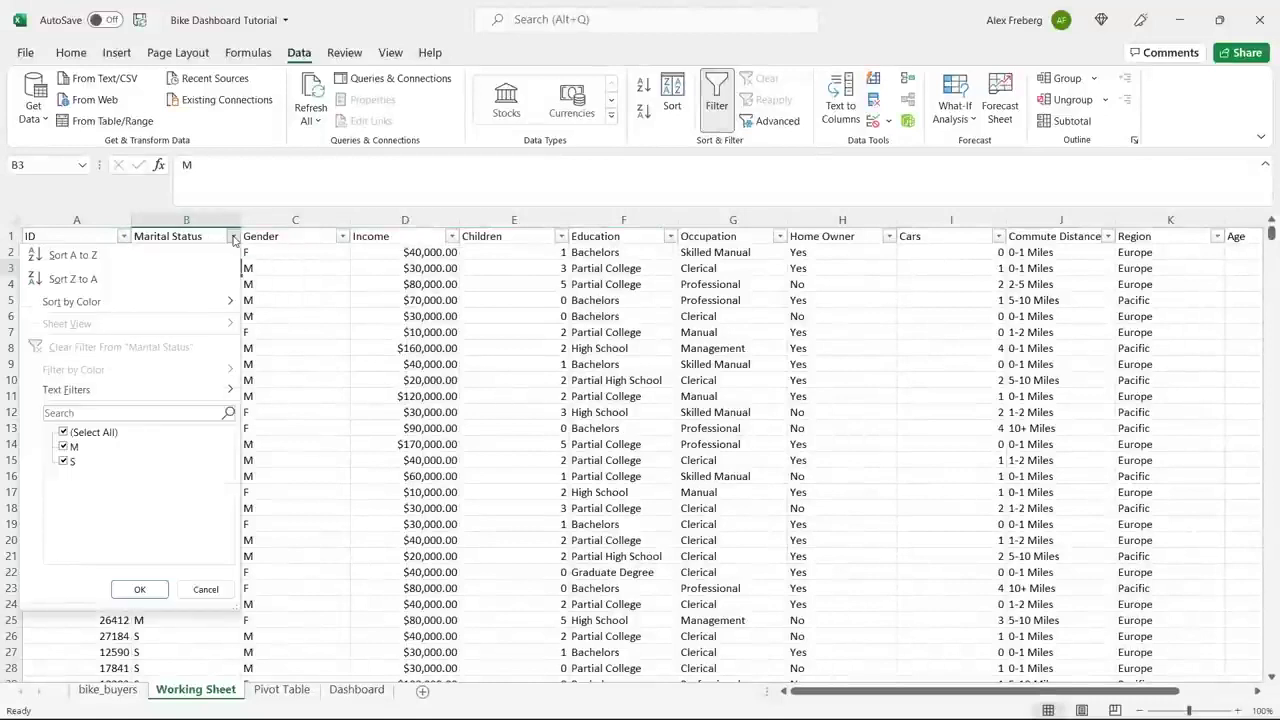
pyautogui.click(304, 340)
pyautogui.click(342, 240)
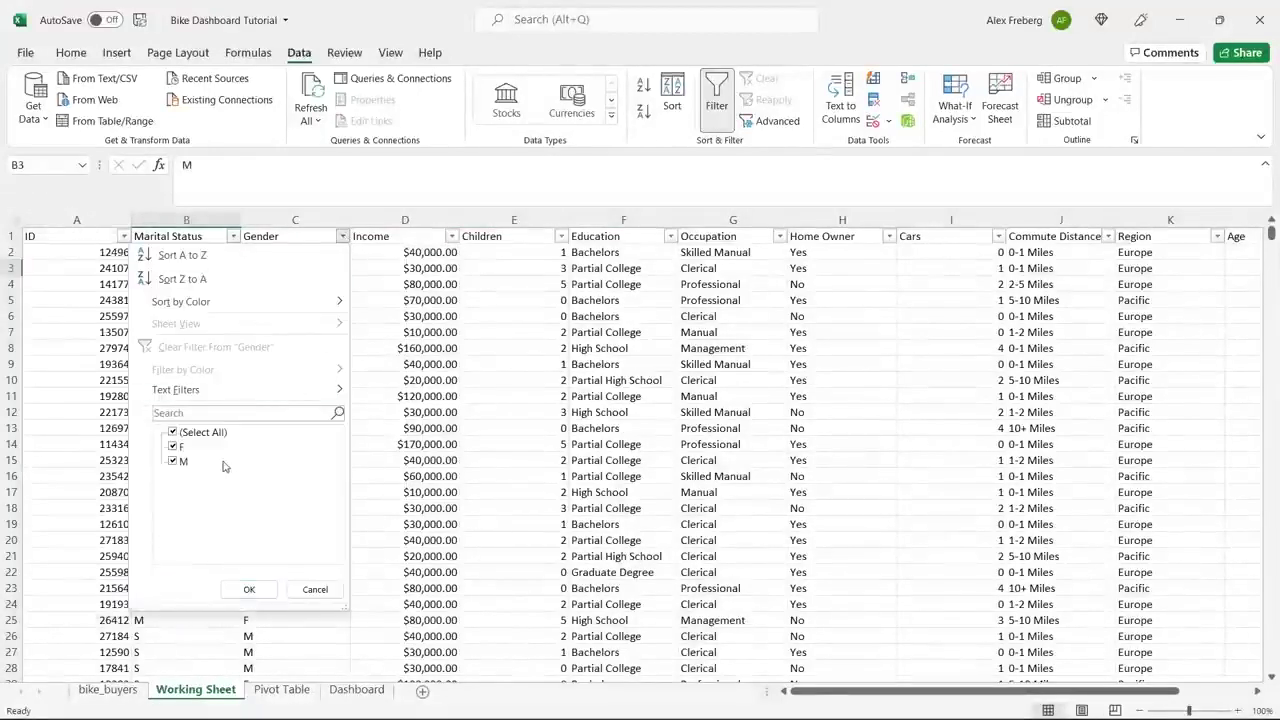
pyautogui.click(394, 305)
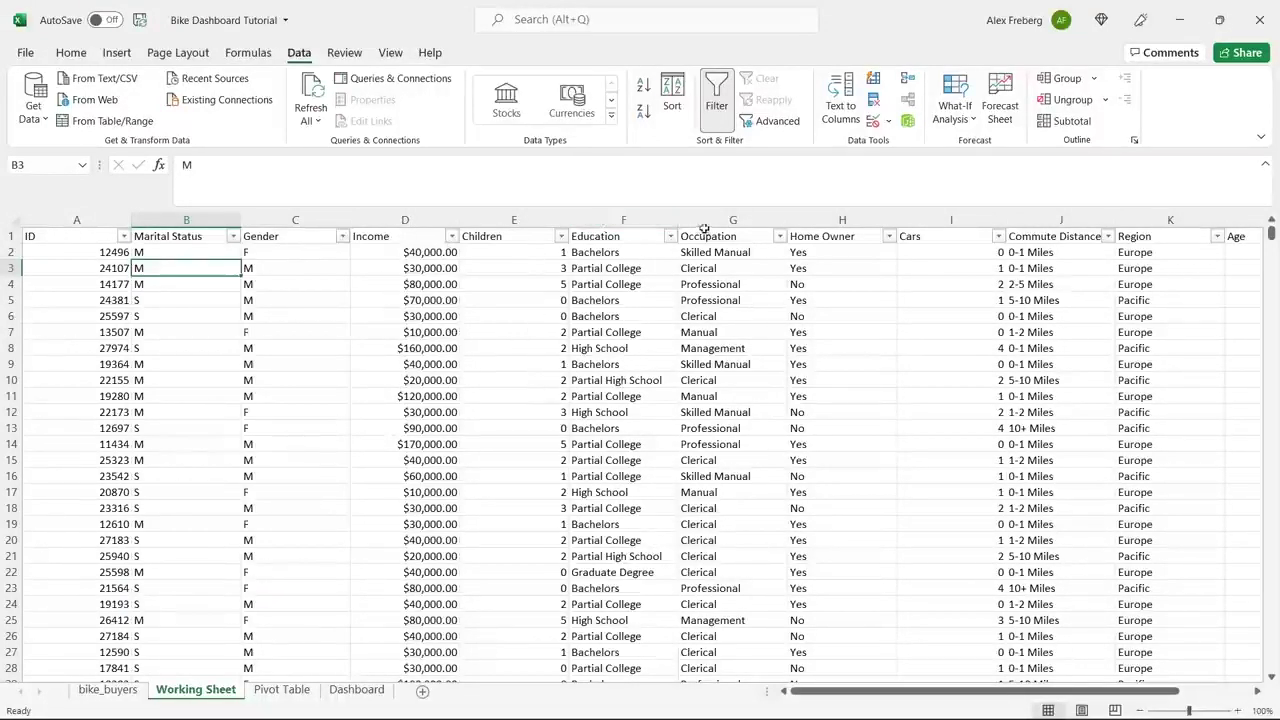
pyautogui.hscroll(3, 733, 387)
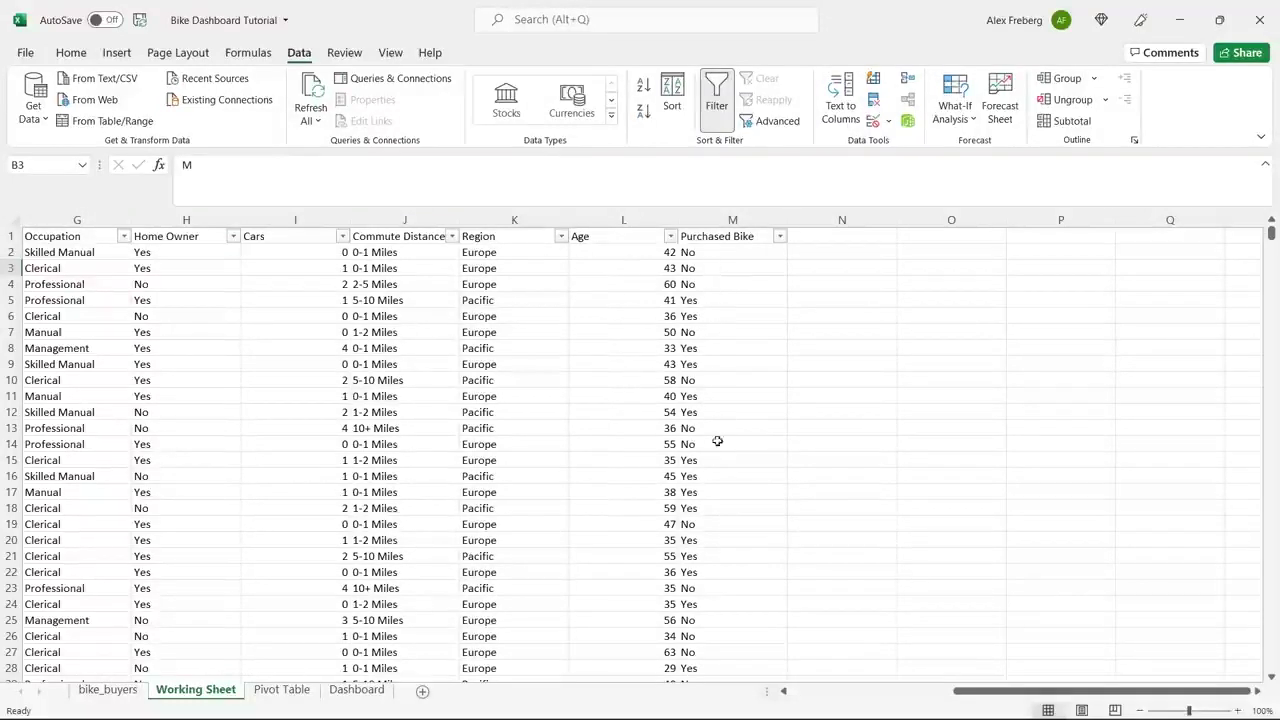
pyautogui.click(781, 236)
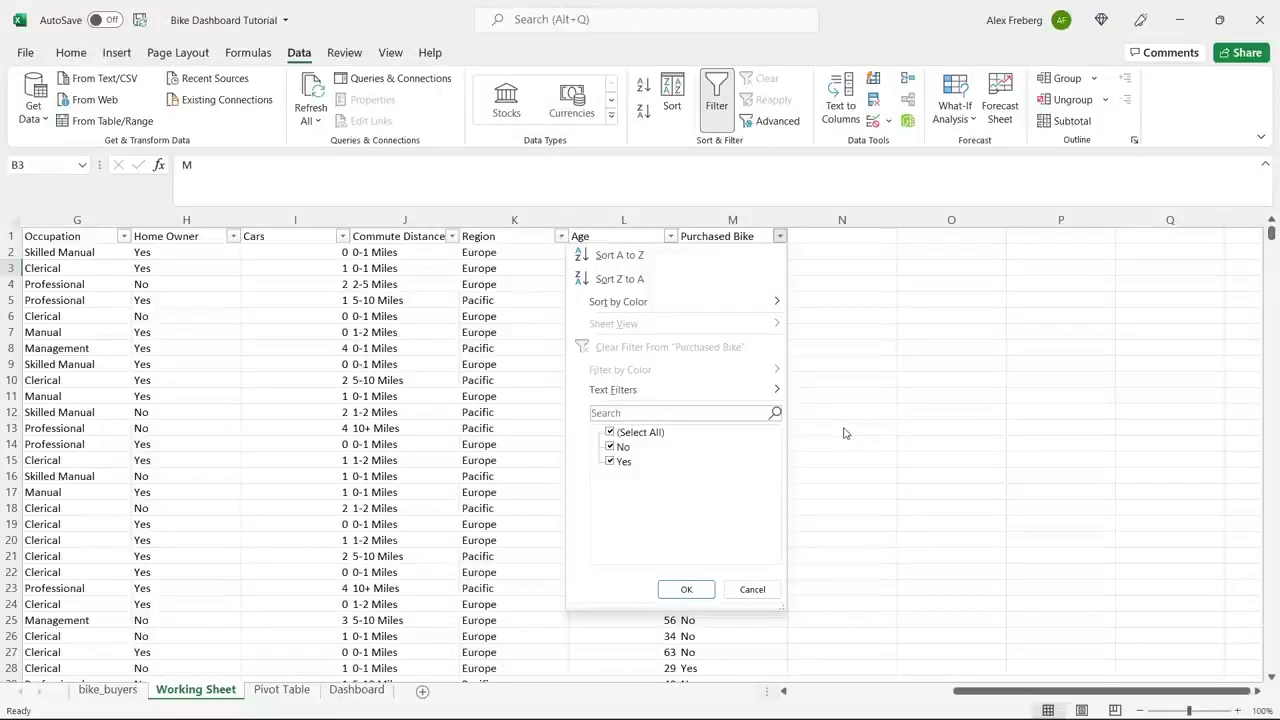
pyautogui.press('Escape')
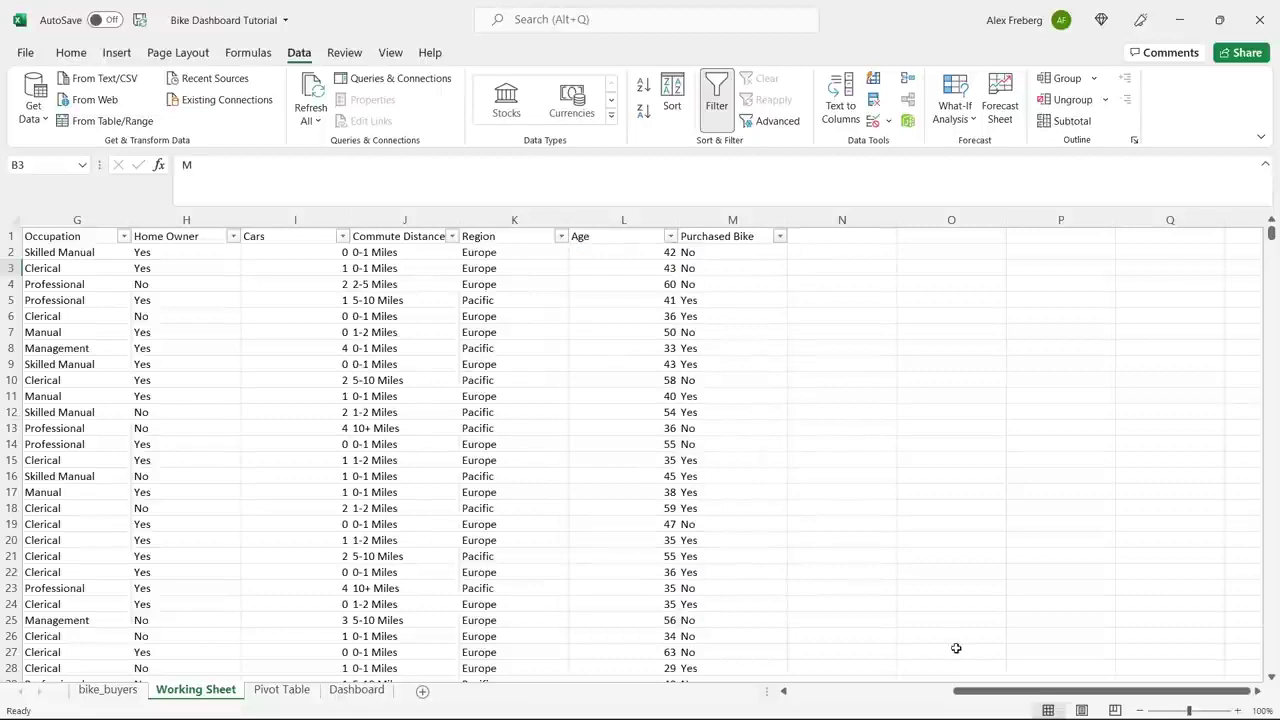
pyautogui.moveTo(978, 692); pyautogui.dragTo(806, 710)
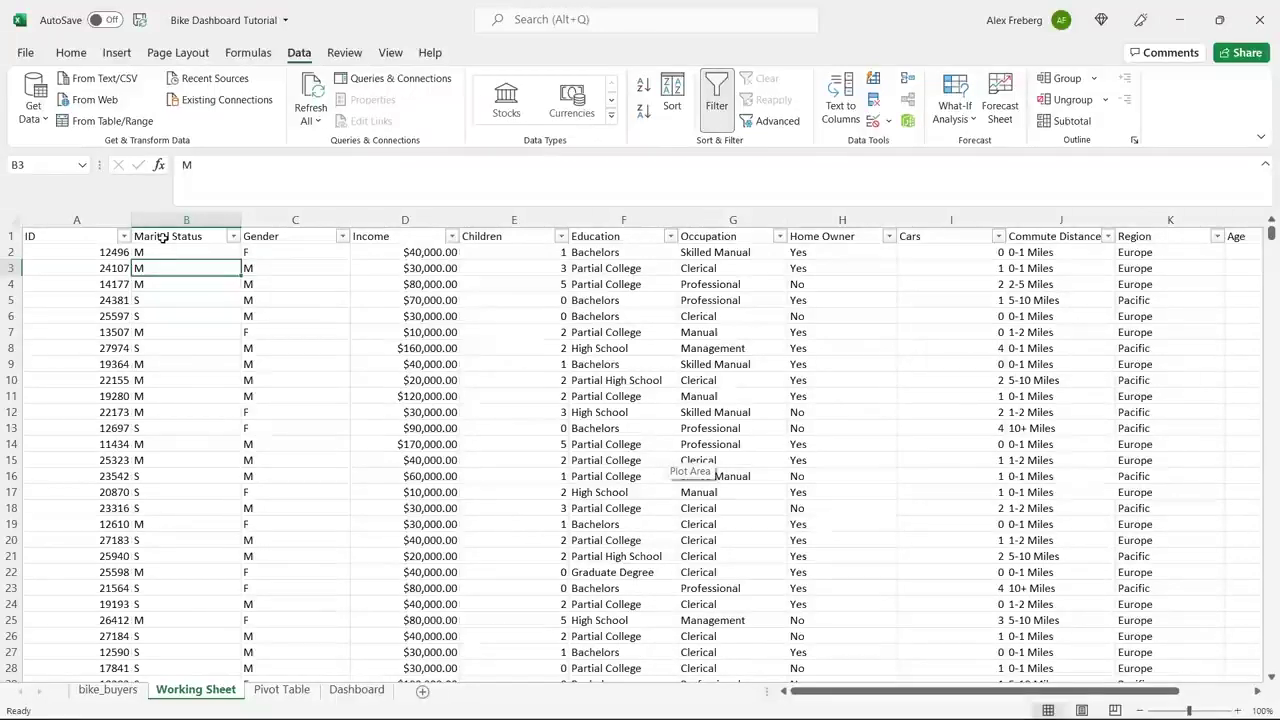
# Step: Remove duplicate rows from the entire Working Sheet, comparing all columns and treating the first row as headers
pyautogui.click(12, 220)
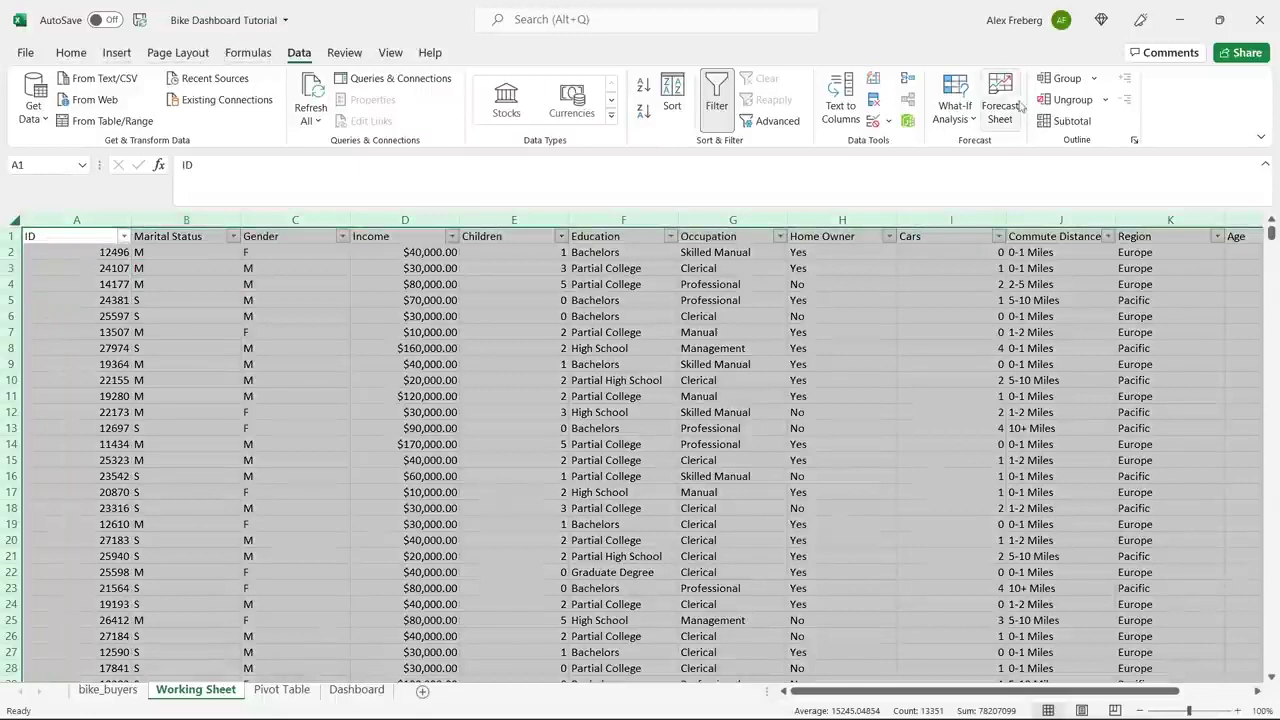
pyautogui.click(874, 104)
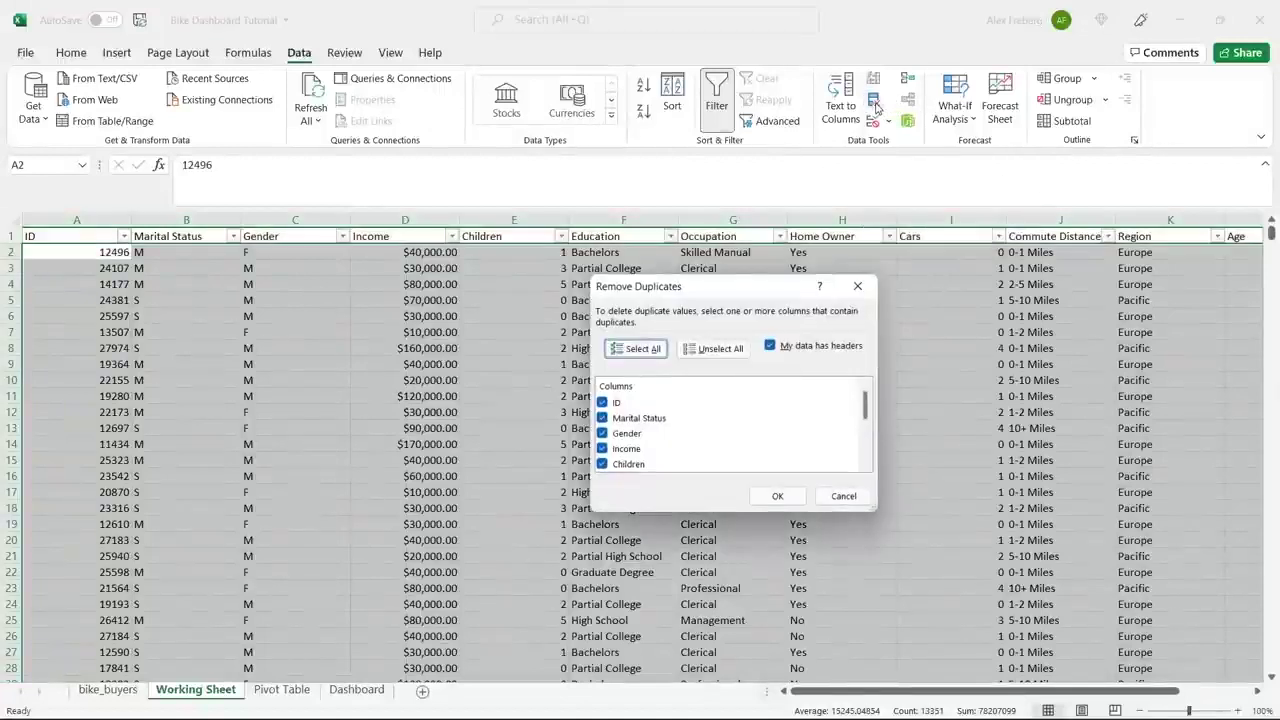
pyautogui.scroll(-3, 870, 420)
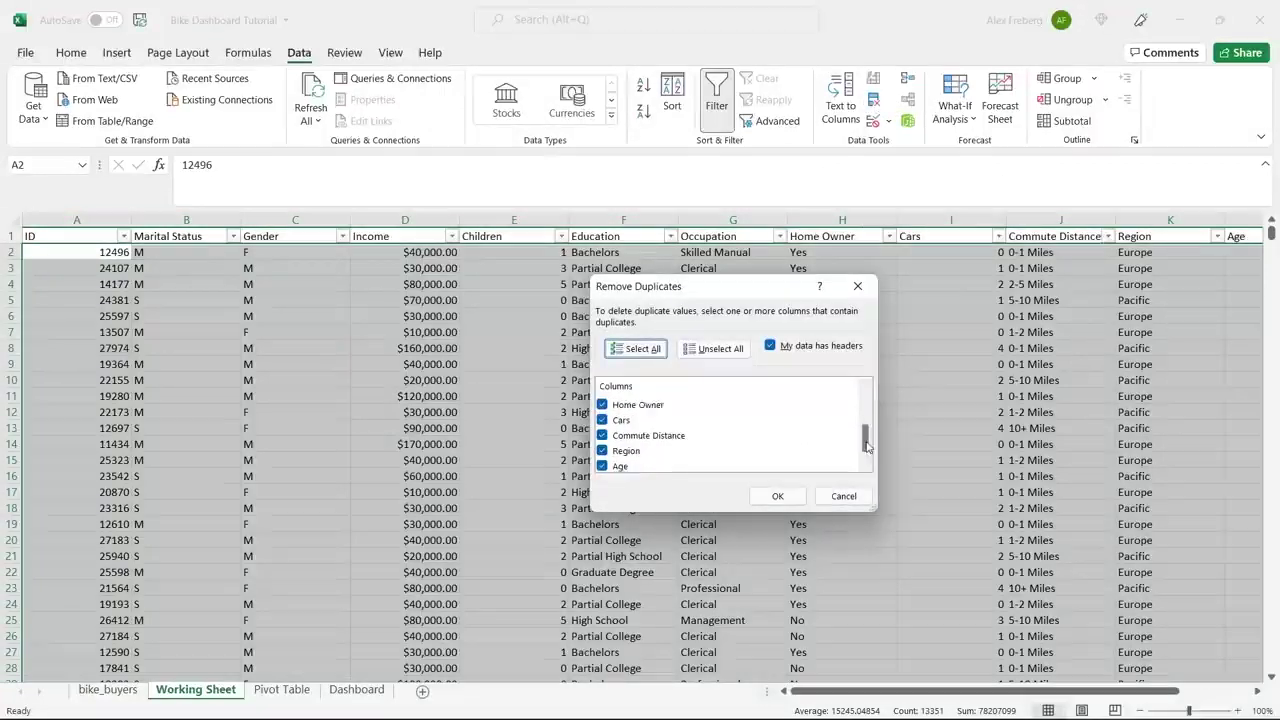
pyautogui.scroll(3, 870, 400)
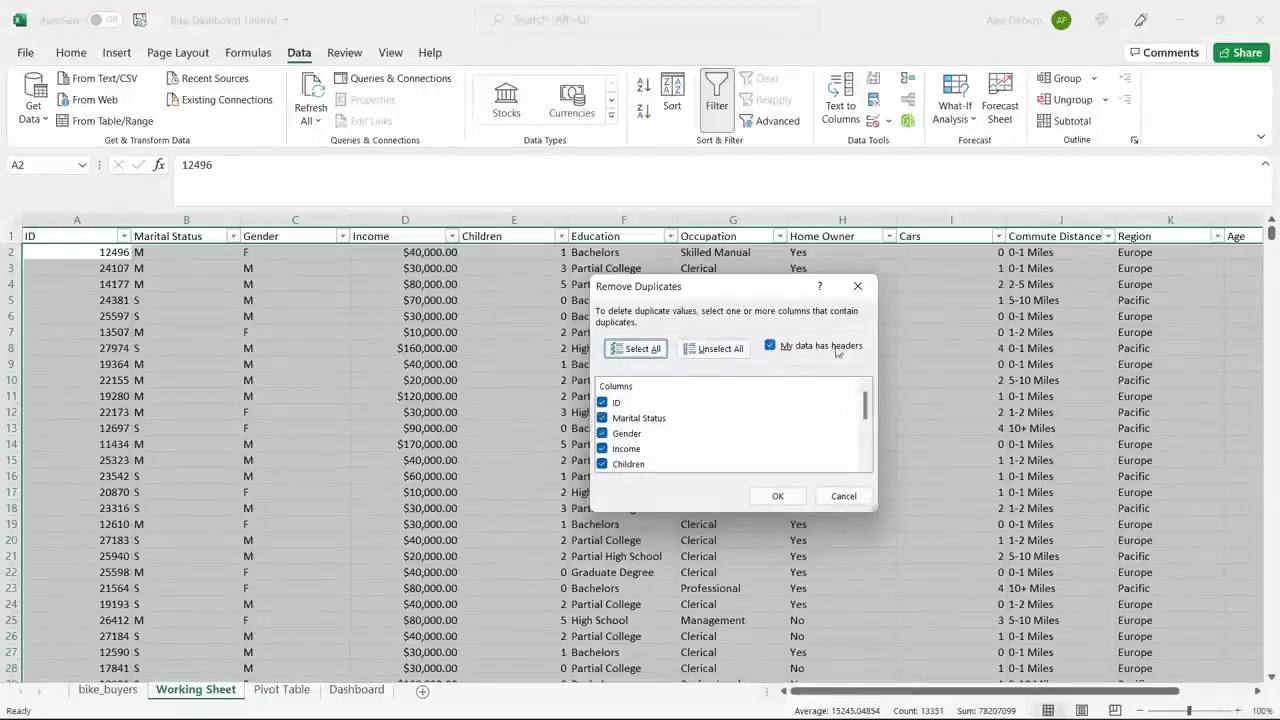
pyautogui.click(778, 495)
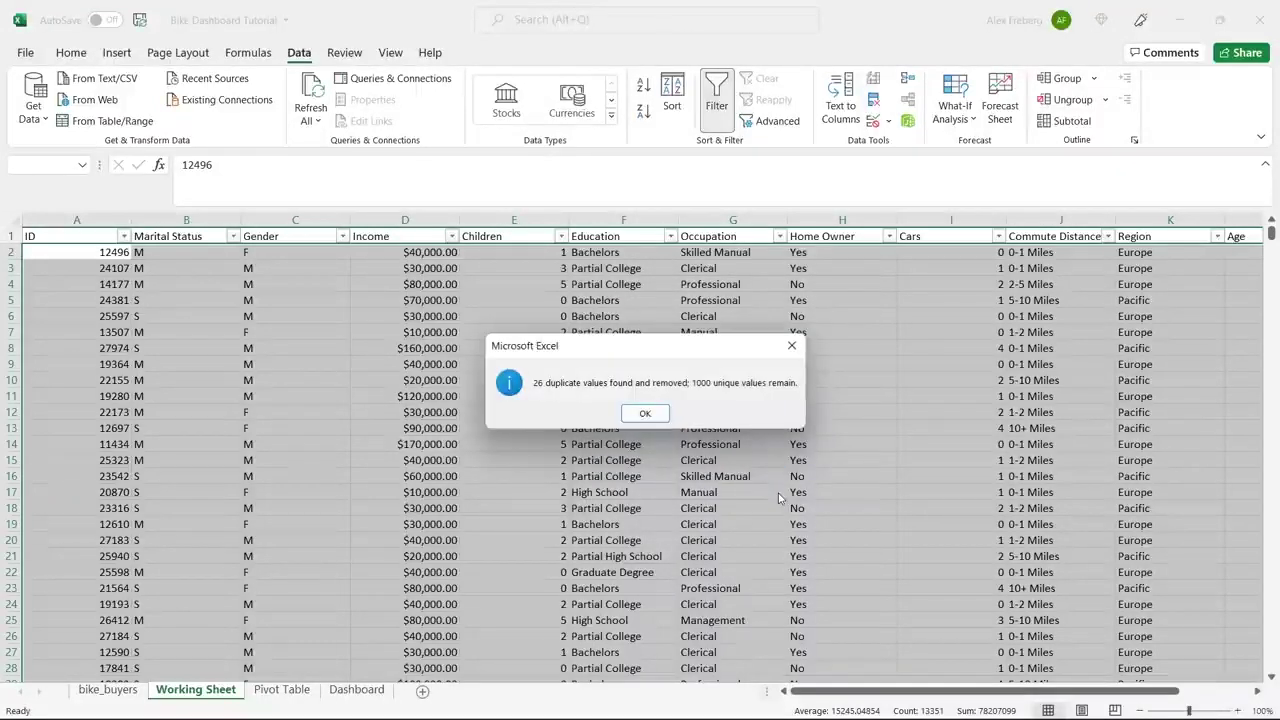
pyautogui.click(647, 413)
pyautogui.click(645, 397)
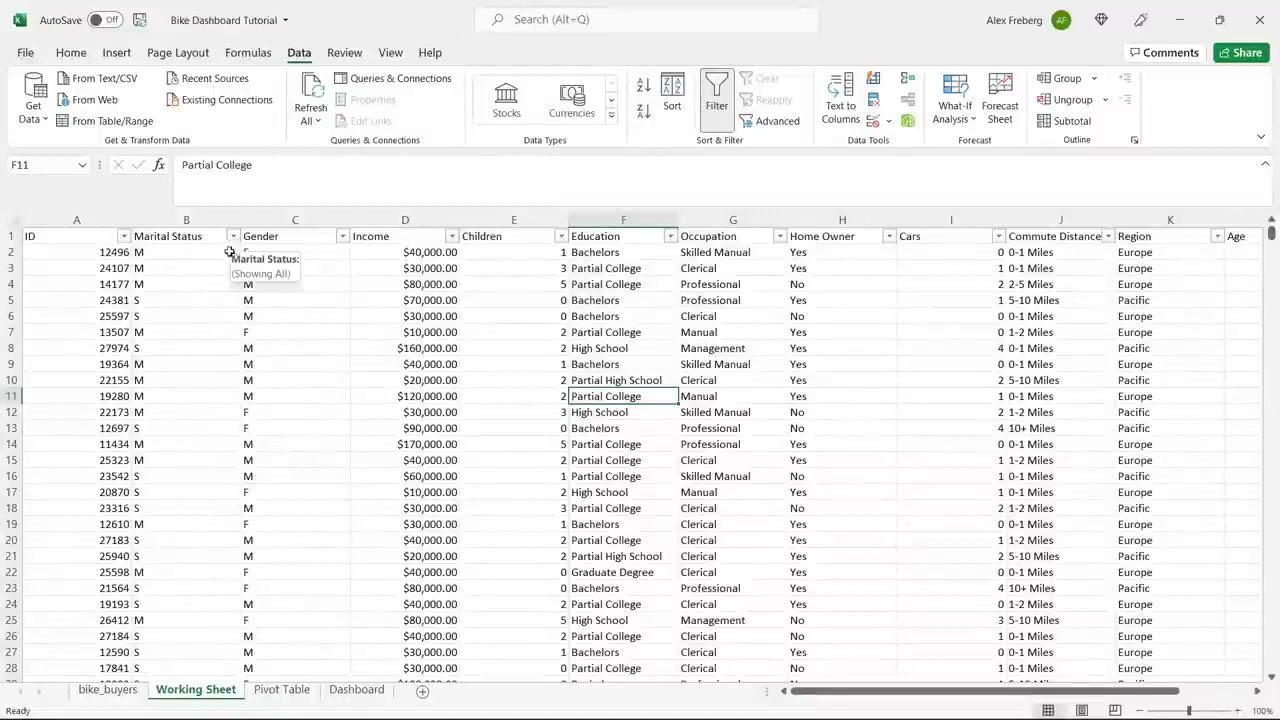
# Step: Replace every "M" in the Marital Status column with "Married", with the search set to By Columns
pyautogui.click(187, 219)
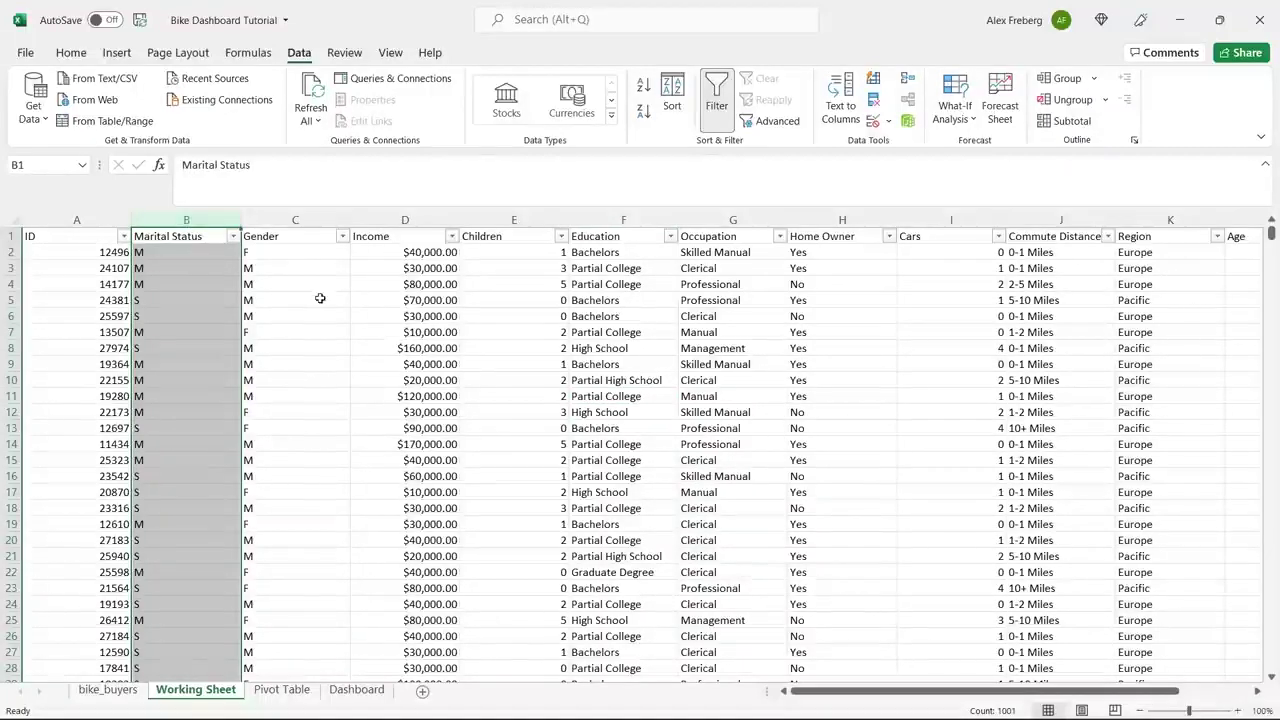
pyautogui.hotkey('ctrl', 'h')
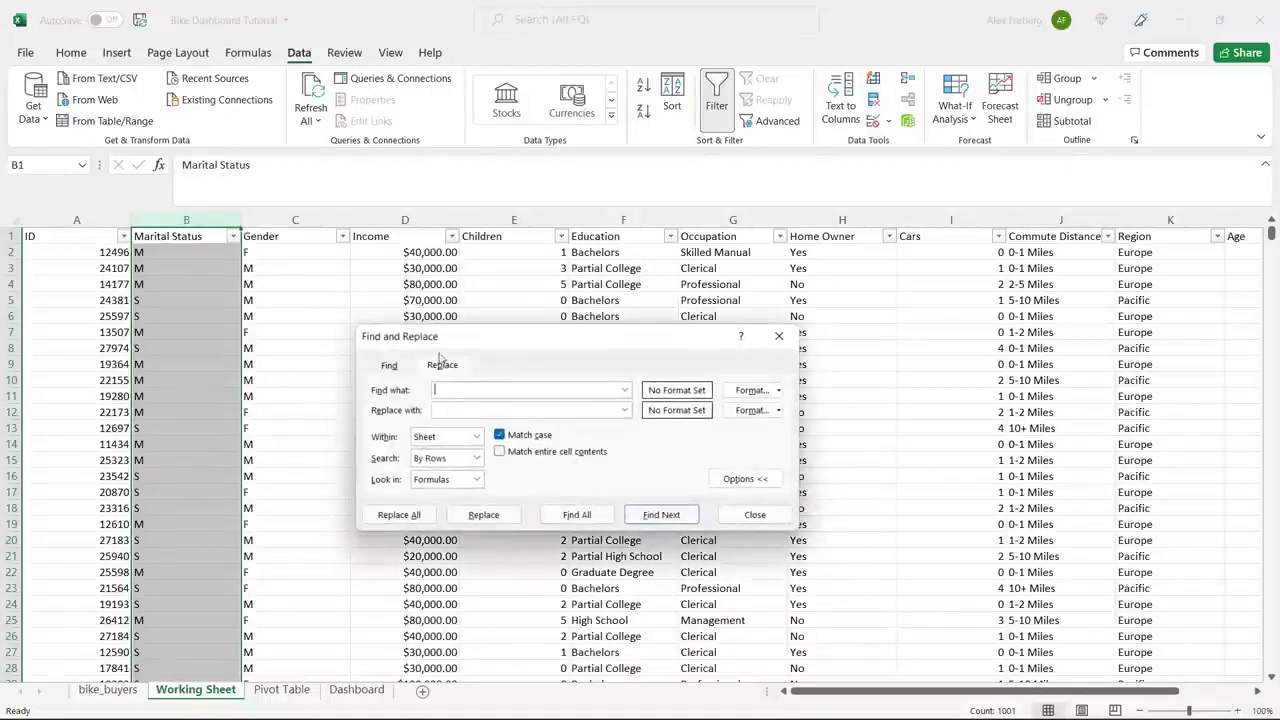
pyautogui.moveTo(505, 341); pyautogui.dragTo(522, 284)
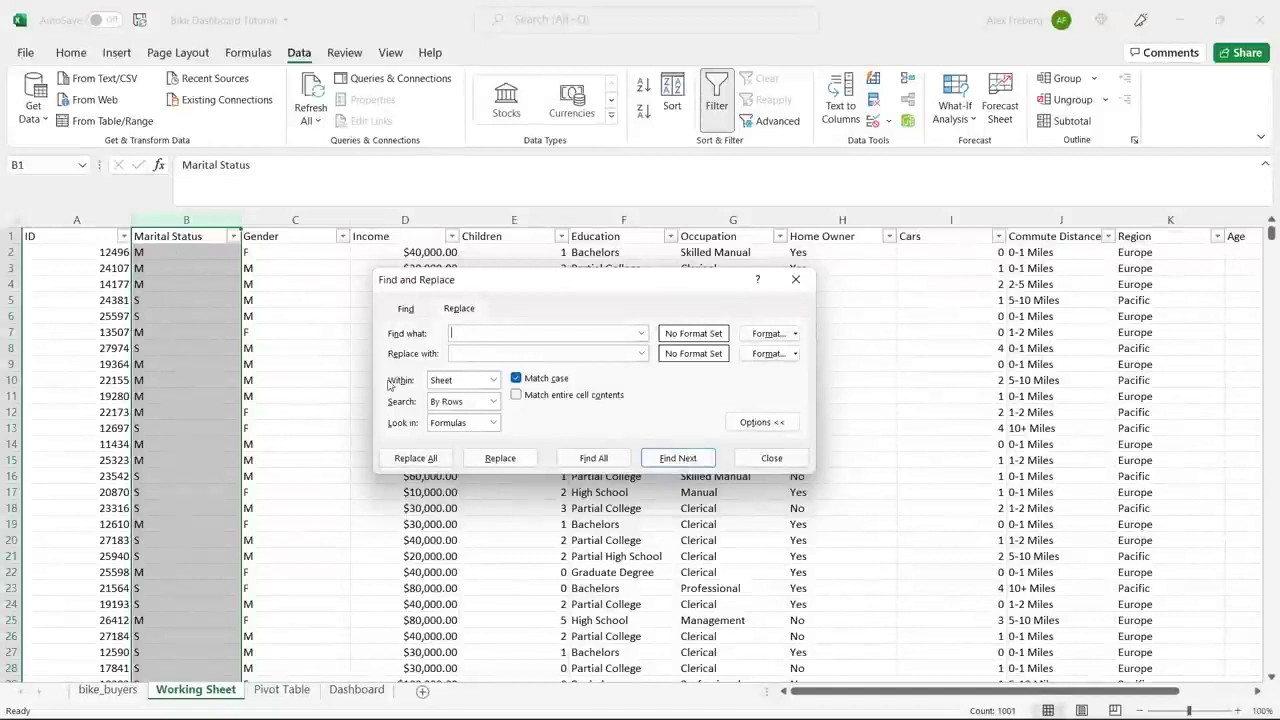
pyautogui.click(492, 401)
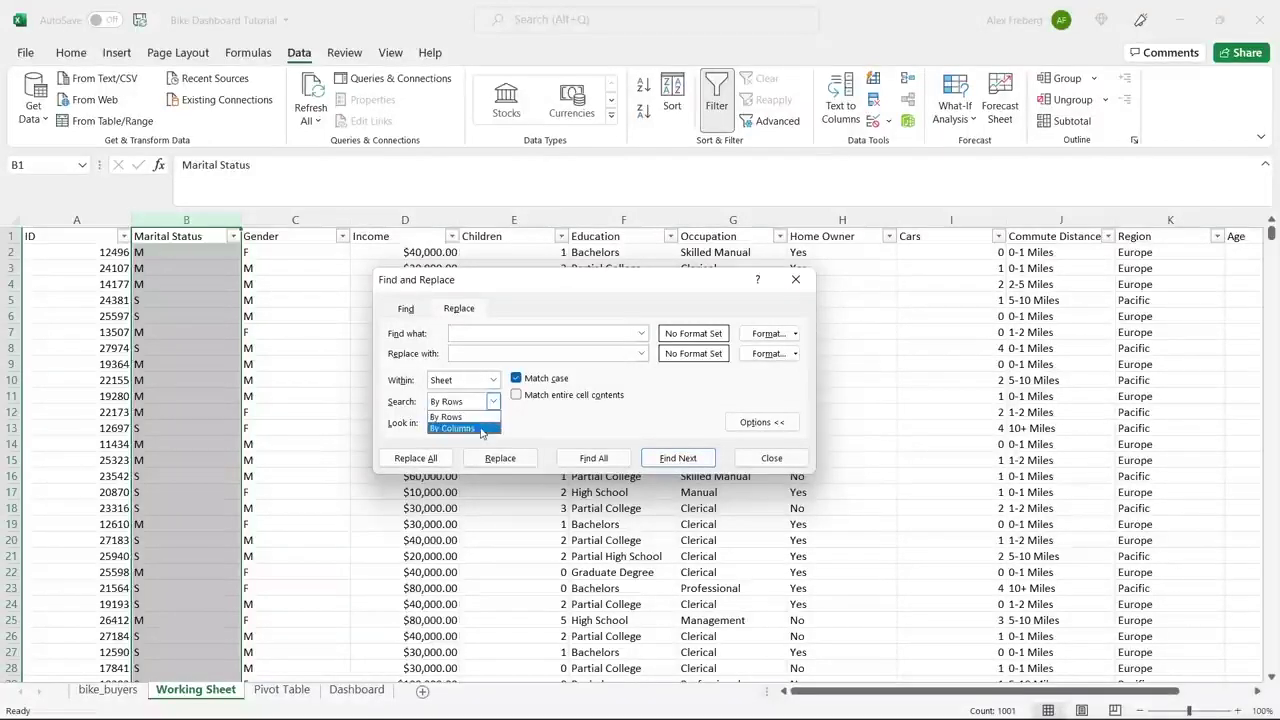
pyautogui.click(482, 426)
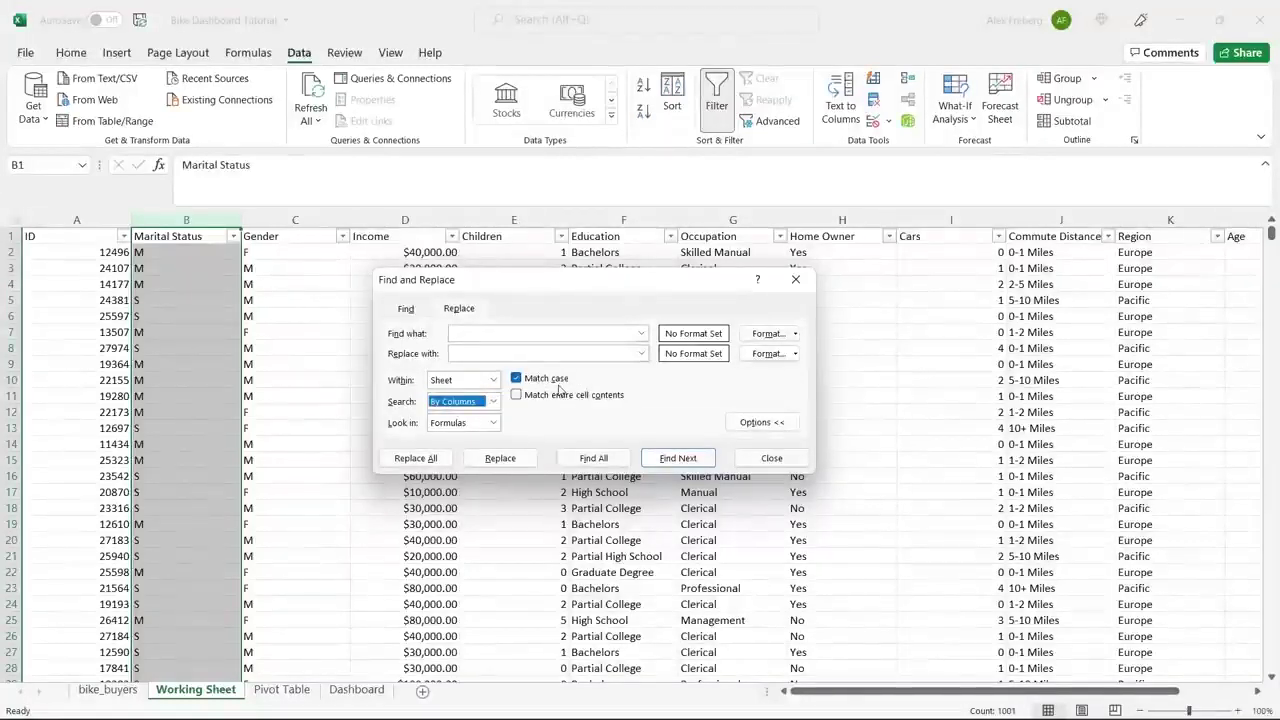
pyautogui.click(540, 336)
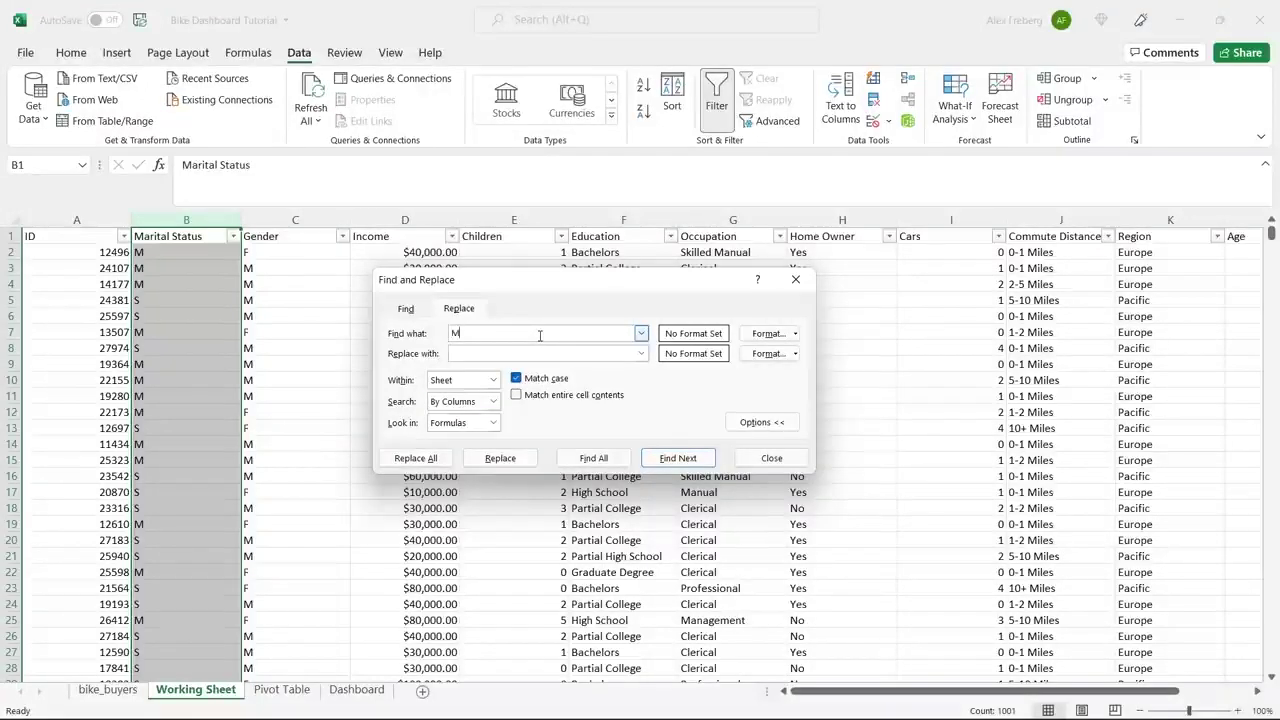
pyautogui.click(527, 355)
pyautogui.write('Married')
pyautogui.click(420, 459)
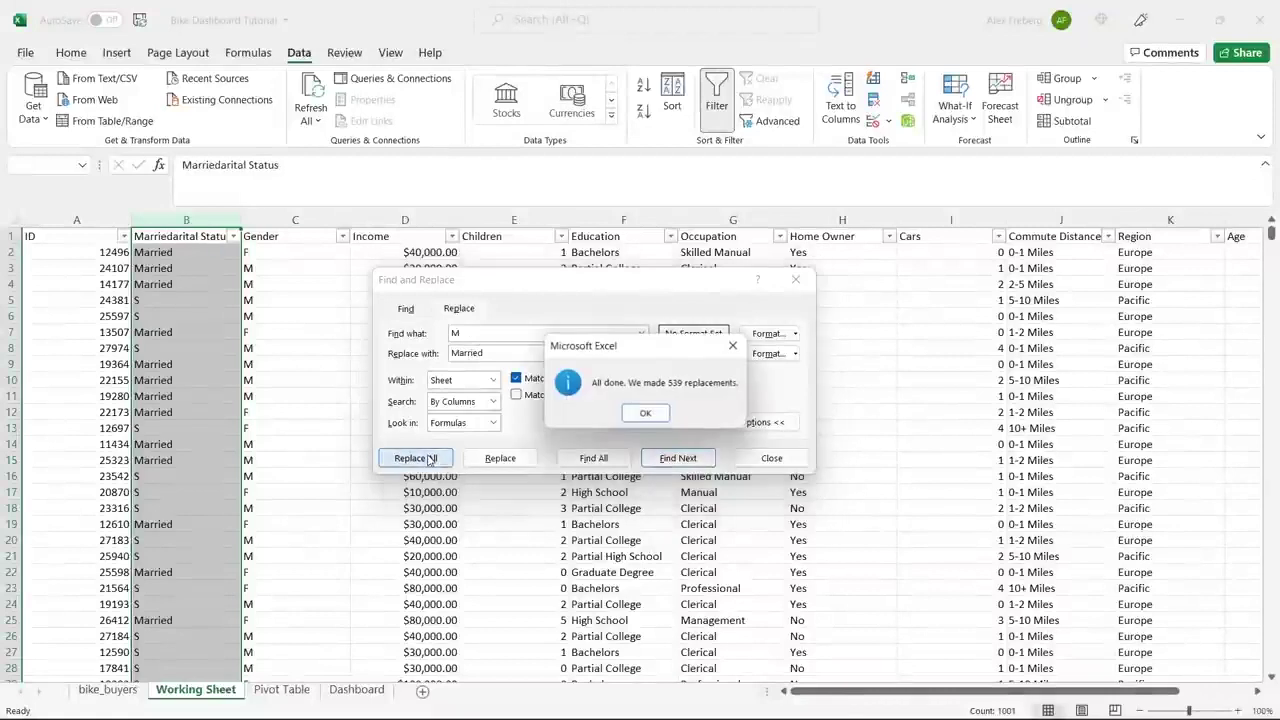
pyautogui.click(645, 412)
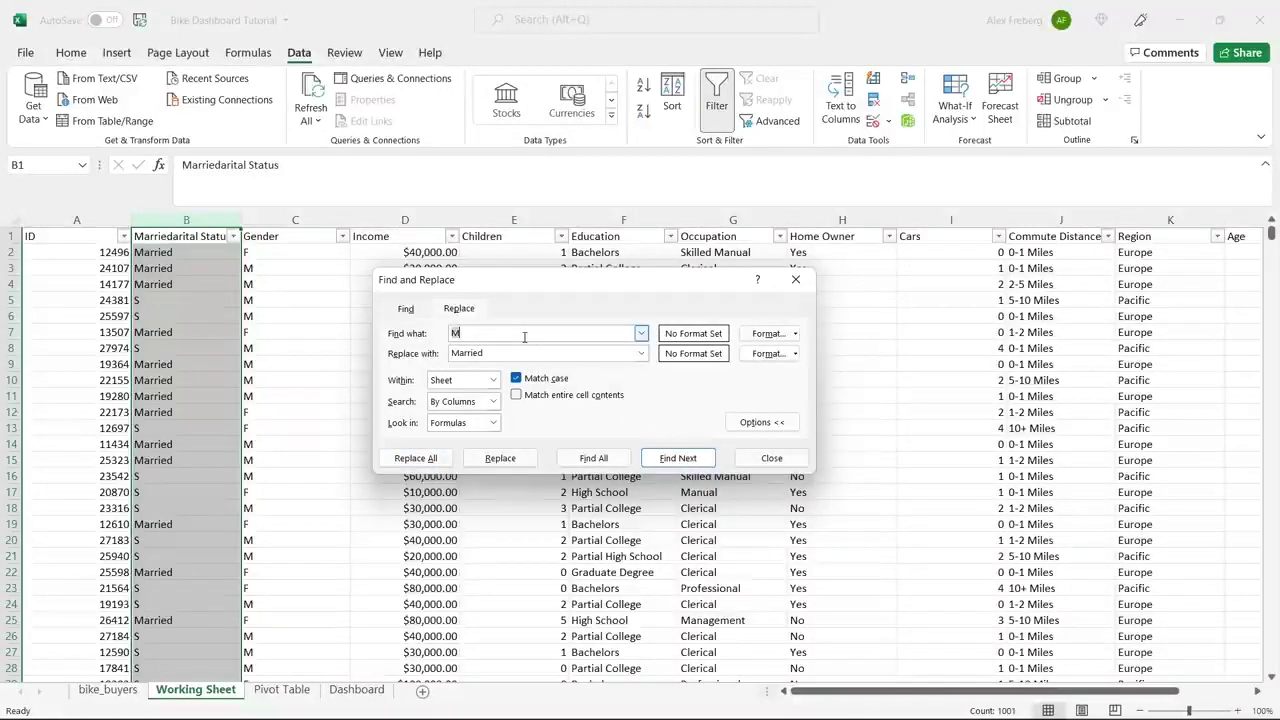
# Step: Replace every "S" in the marital status column with "Single" and close Find and Replace
pyautogui.click(524, 337)
pyautogui.write('S')
pyautogui.click(514, 355)
pyautogui.doubleClick(514, 355)
pyautogui.write('Si')
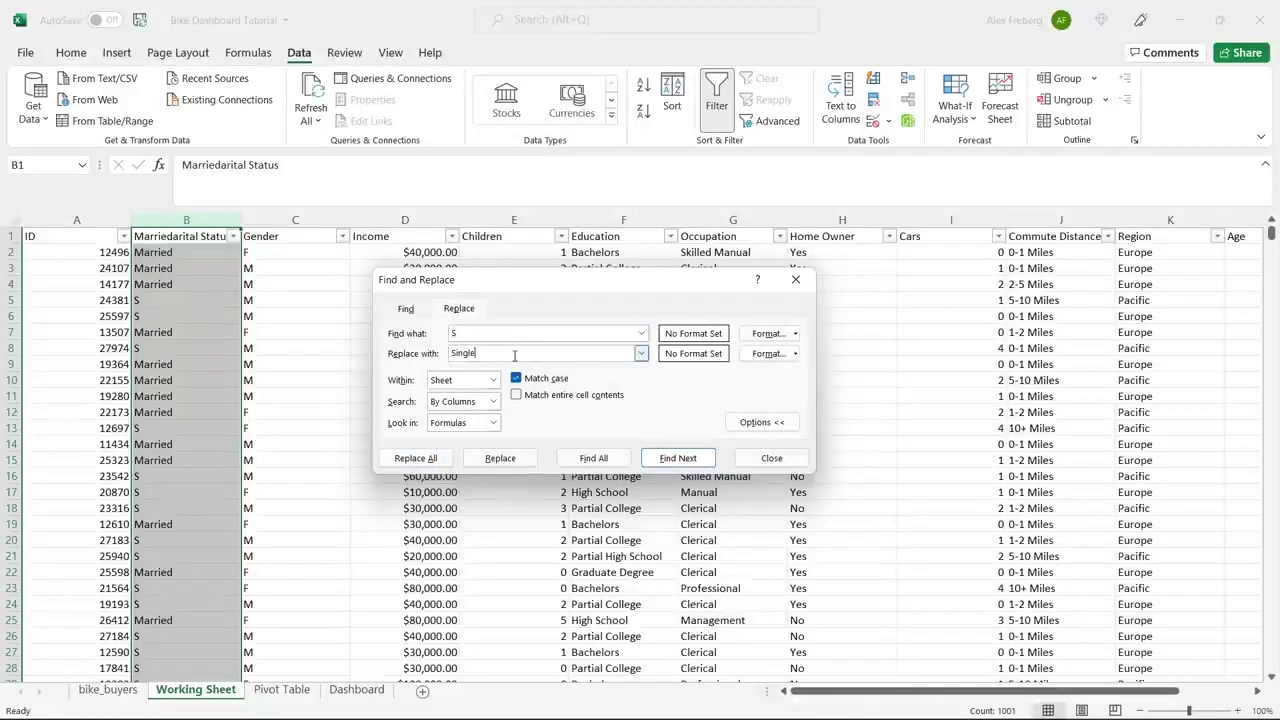
pyautogui.click(416, 458)
pyautogui.press('Return')
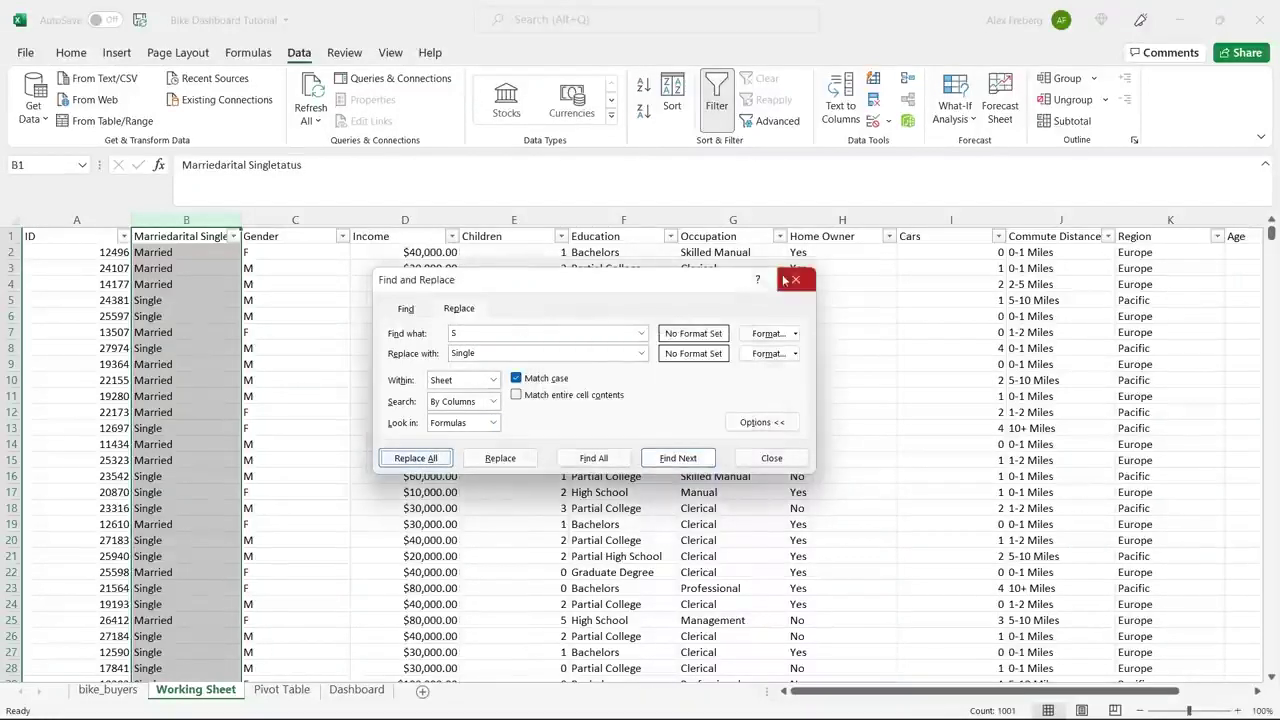
pyautogui.click(795, 279)
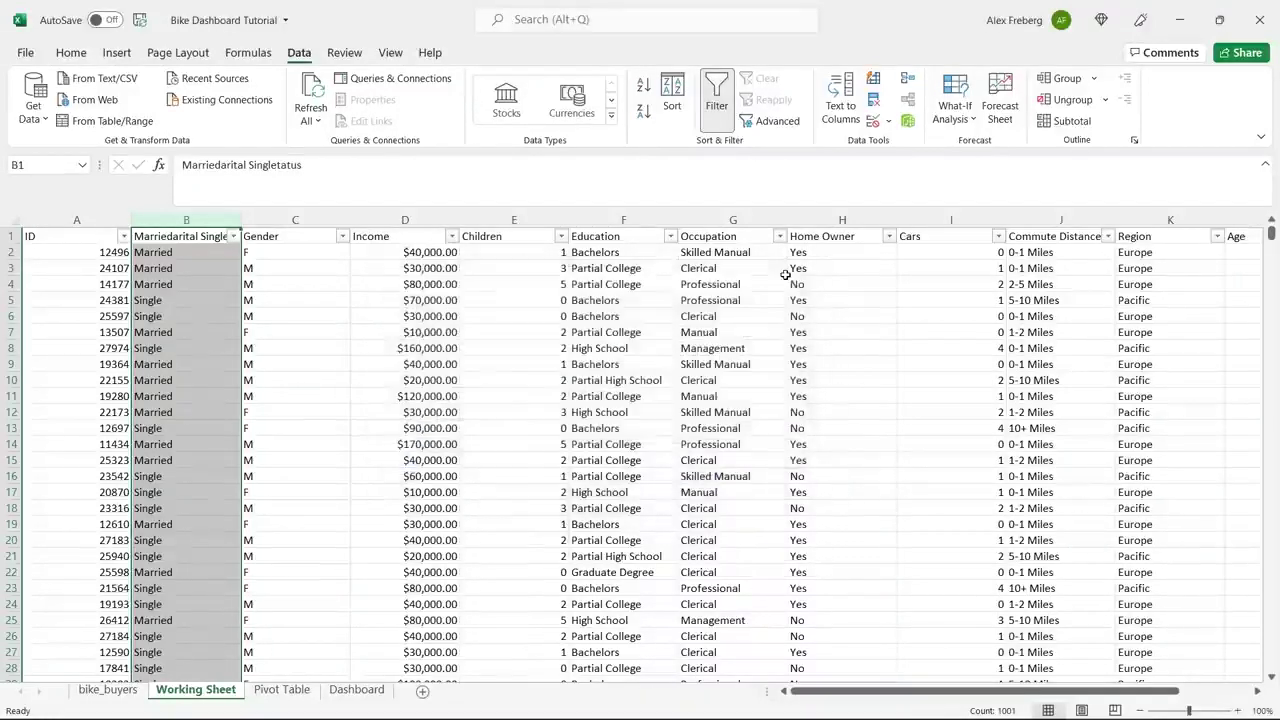
# Step: Replace every "M" in the Gender column with "Male"
pyautogui.click(295, 220)
pyautogui.hotkey('ctrl', 'h')
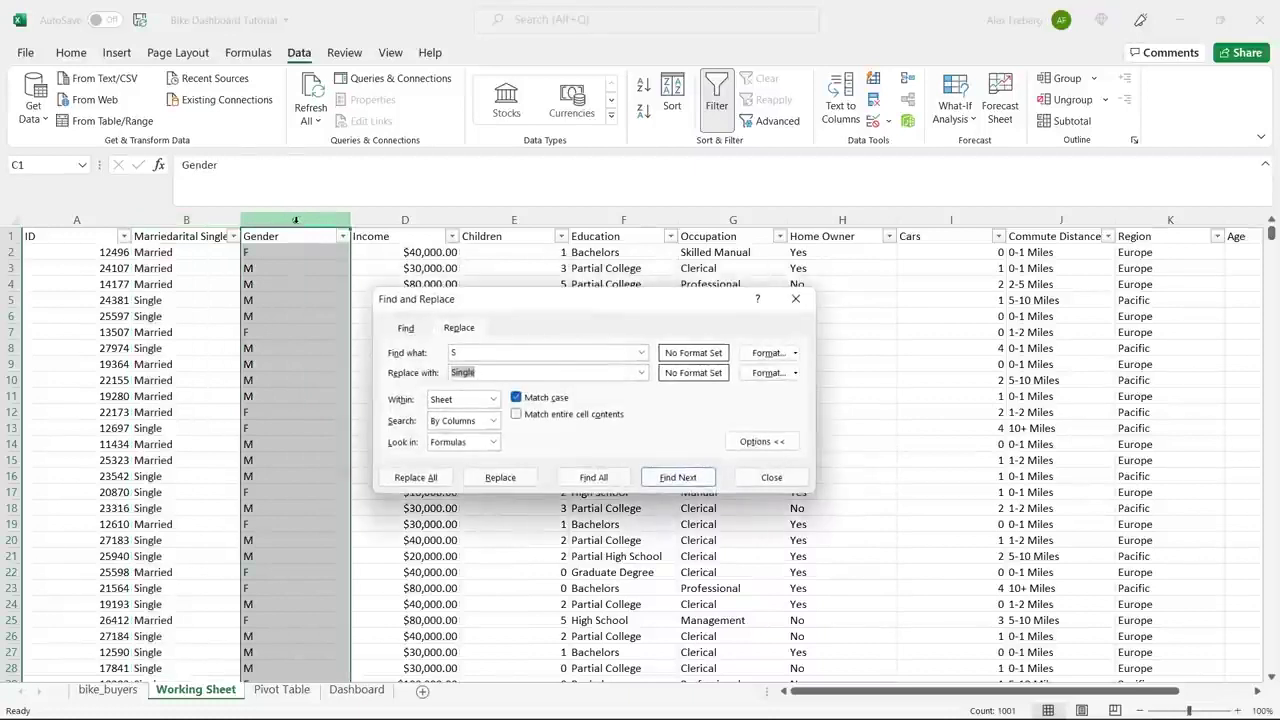
pyautogui.click(467, 351)
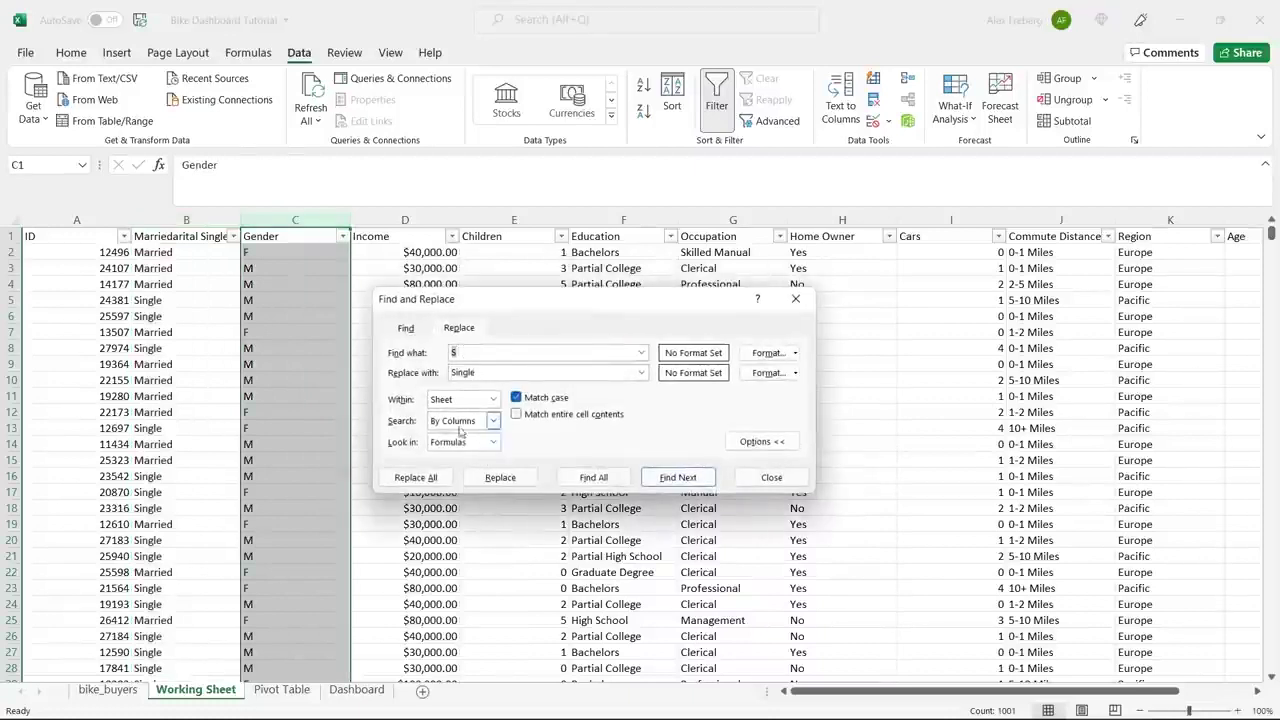
pyautogui.doubleClick(497, 371)
pyautogui.write('Male')
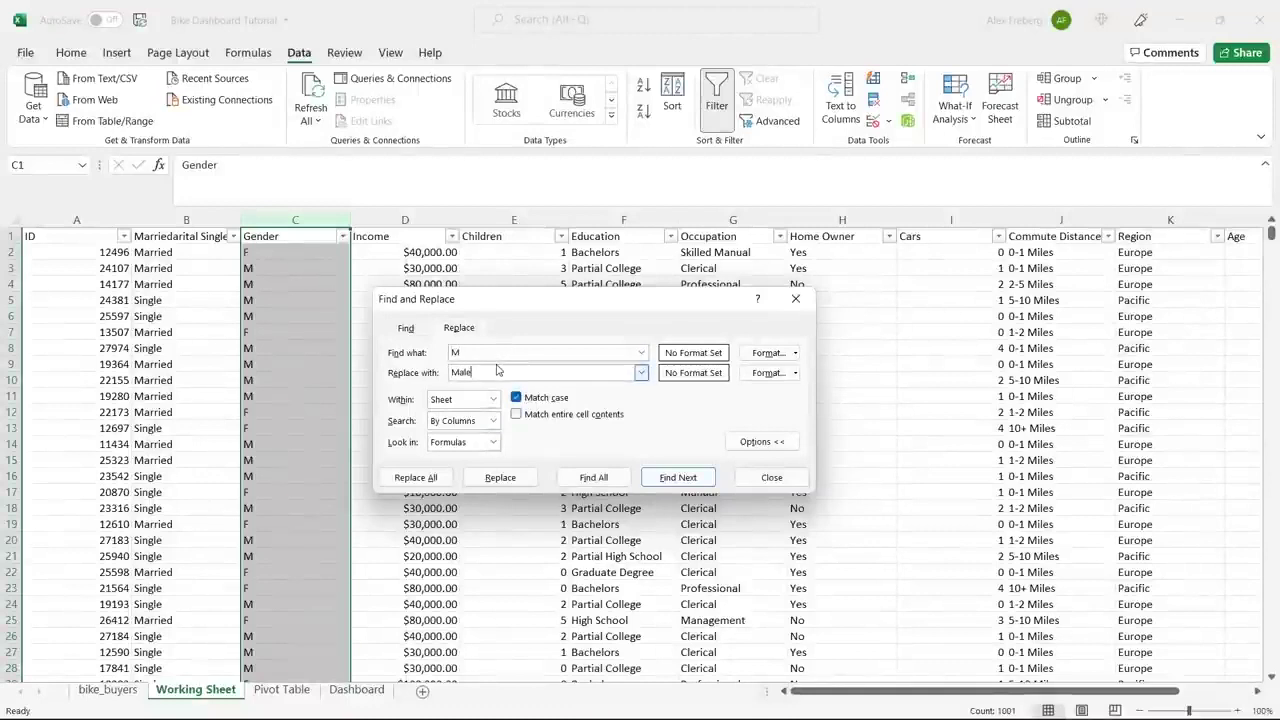
pyautogui.click(416, 477)
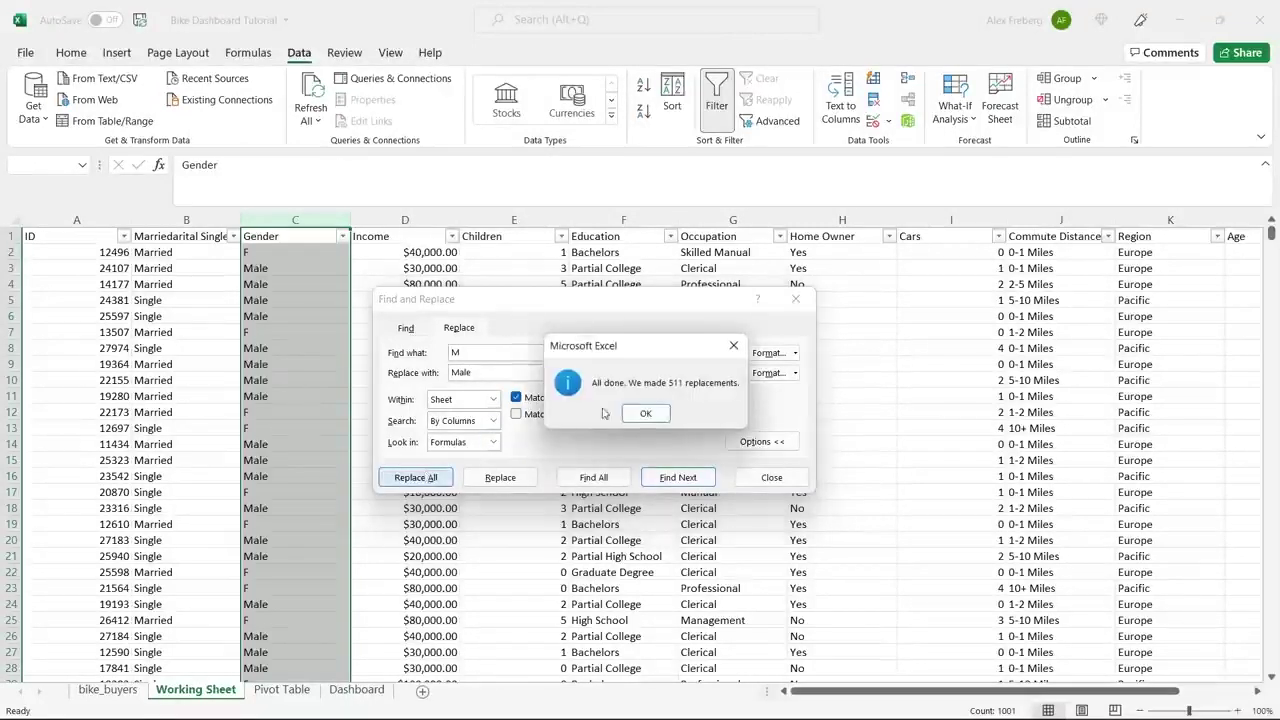
pyautogui.click(646, 413)
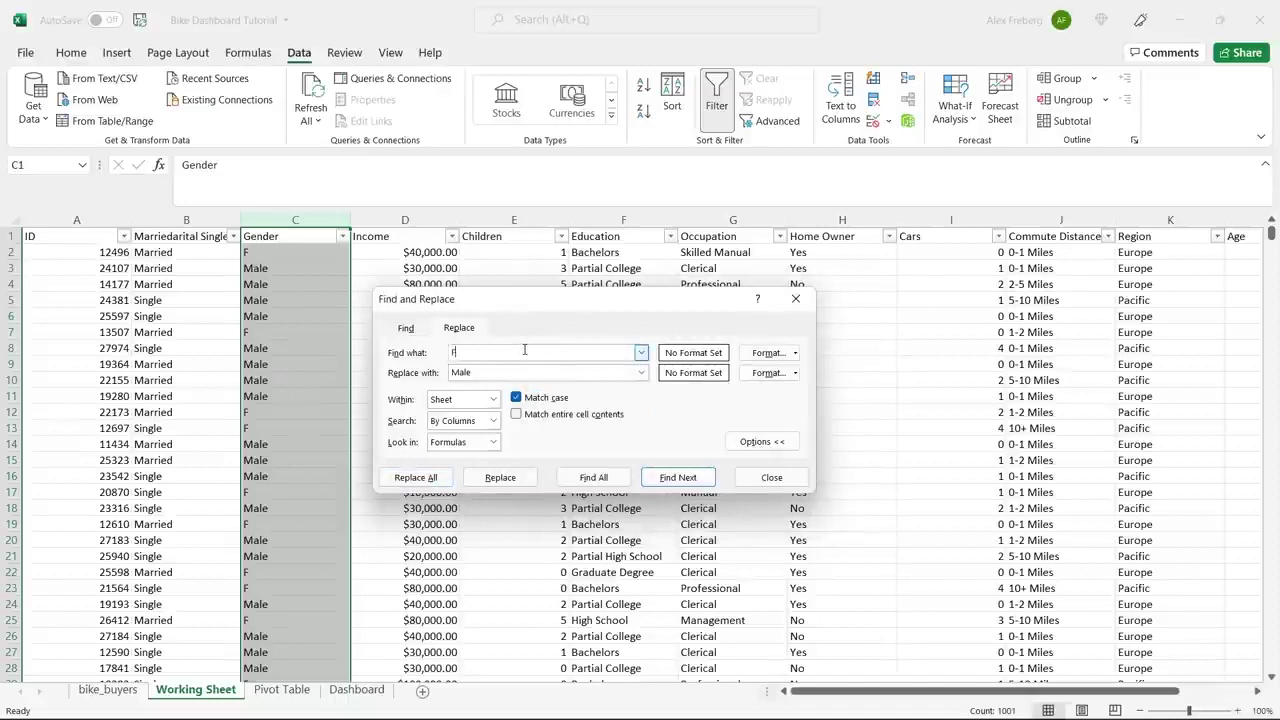
# Step: Replace every "F" in the Gender column with "Female" and close Find and Replace
pyautogui.doubleClick(509, 371)
pyautogui.write('Fema')
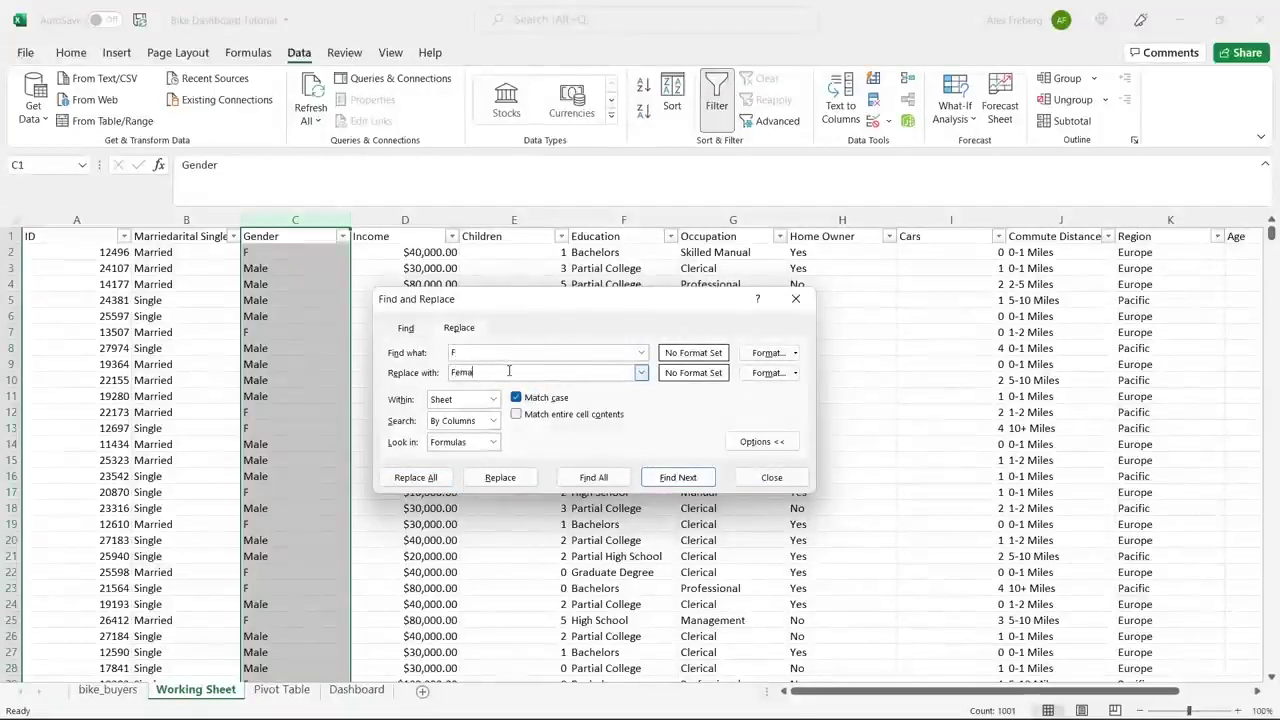
pyautogui.write('le')
pyautogui.click(416, 477)
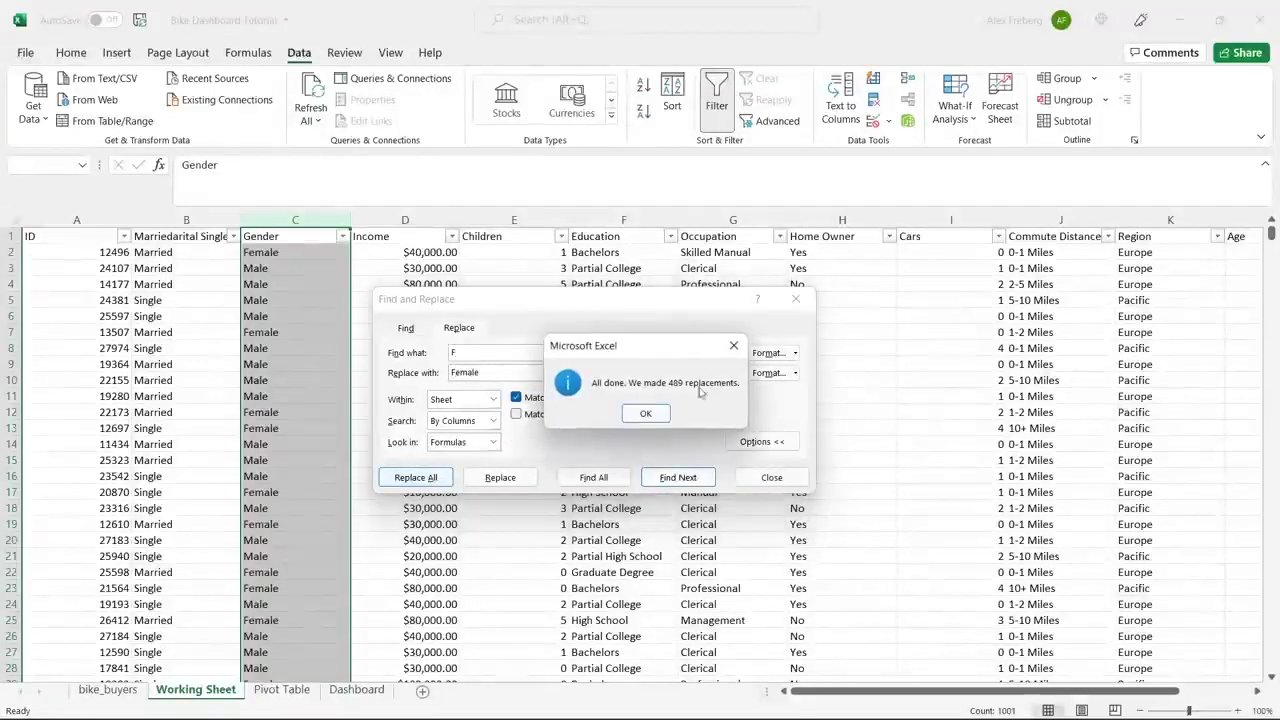
pyautogui.click(648, 413)
pyautogui.click(796, 298)
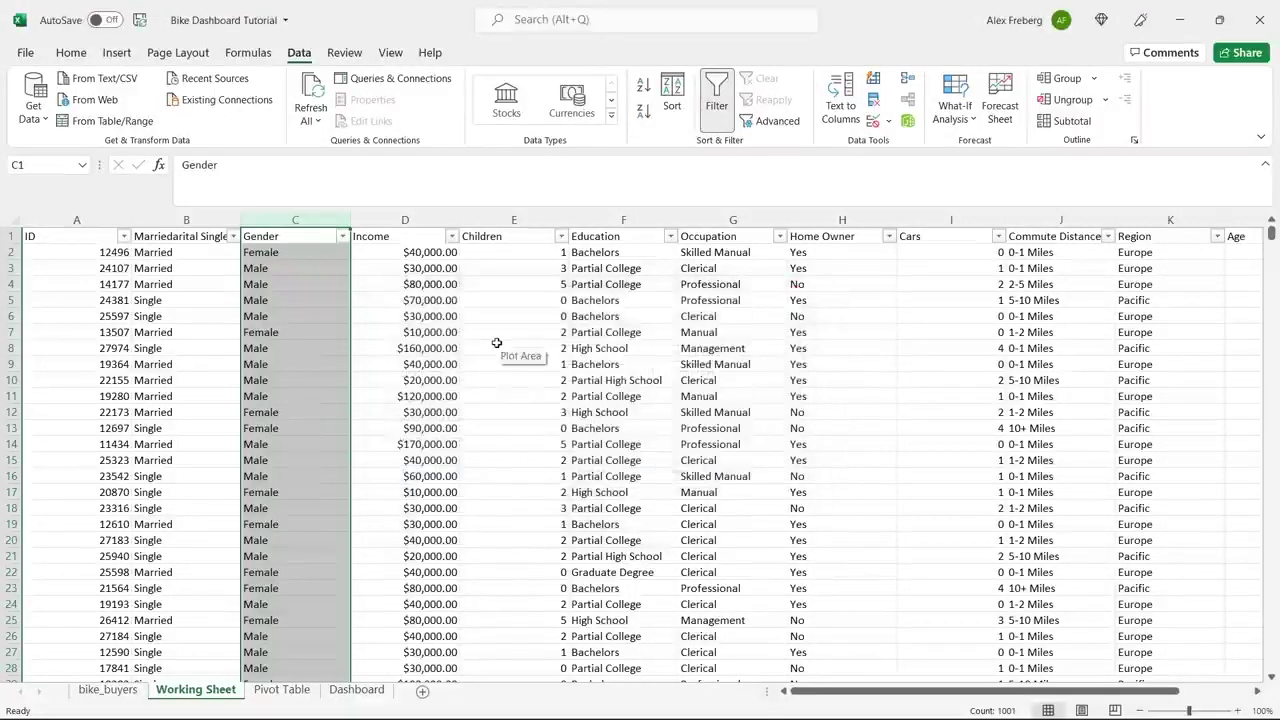
# Step: Format the entire Income column as Currency with no decimal places
pyautogui.click(496, 343)
pyautogui.click(405, 220)
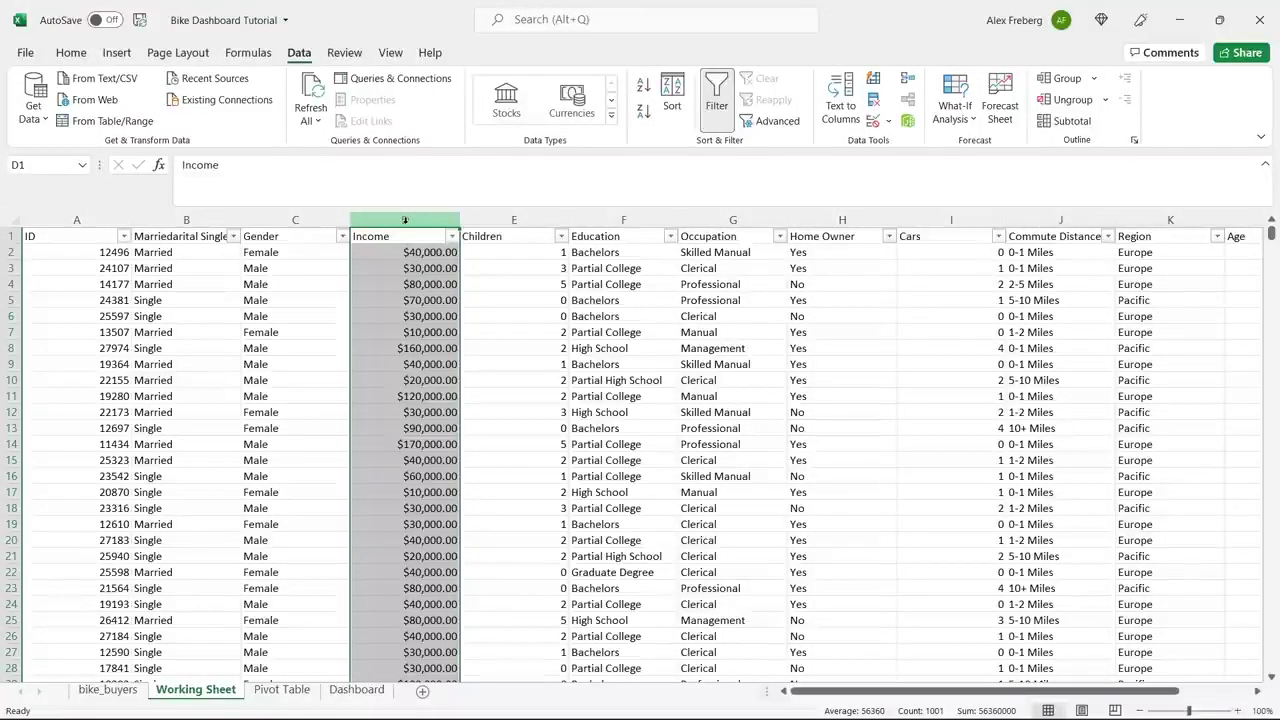
pyautogui.click(424, 266)
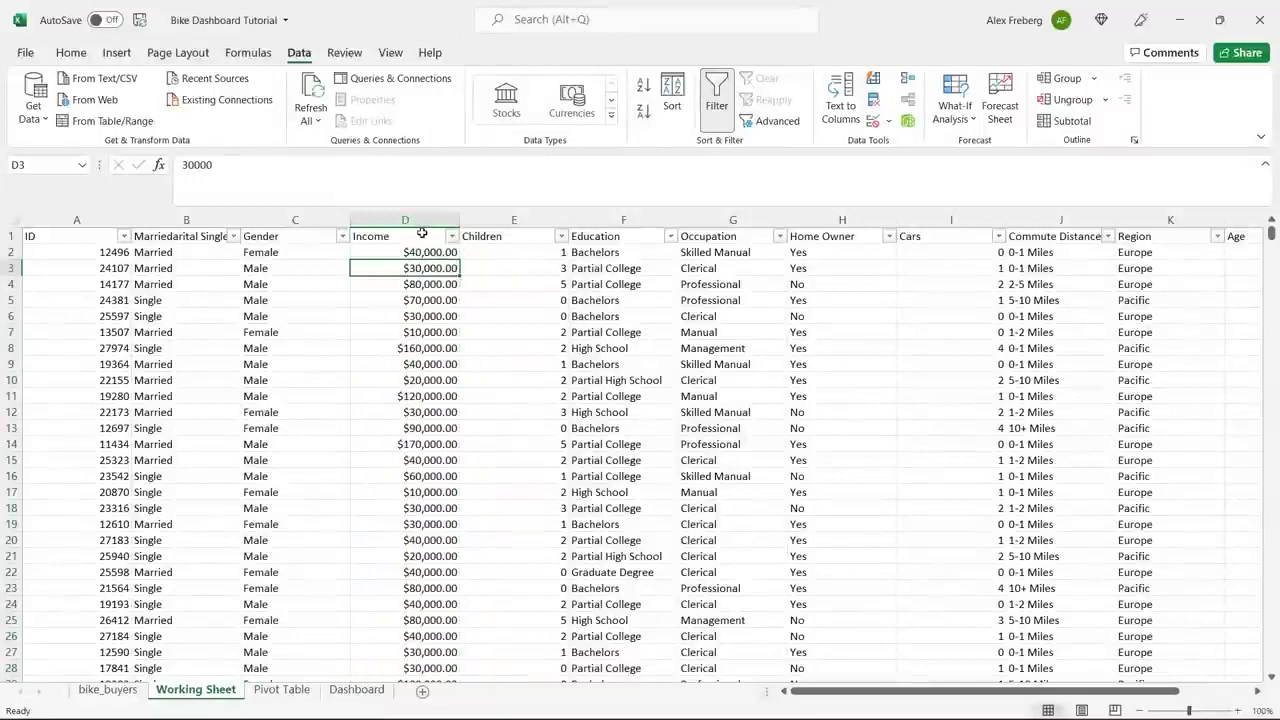
pyautogui.click(71, 52)
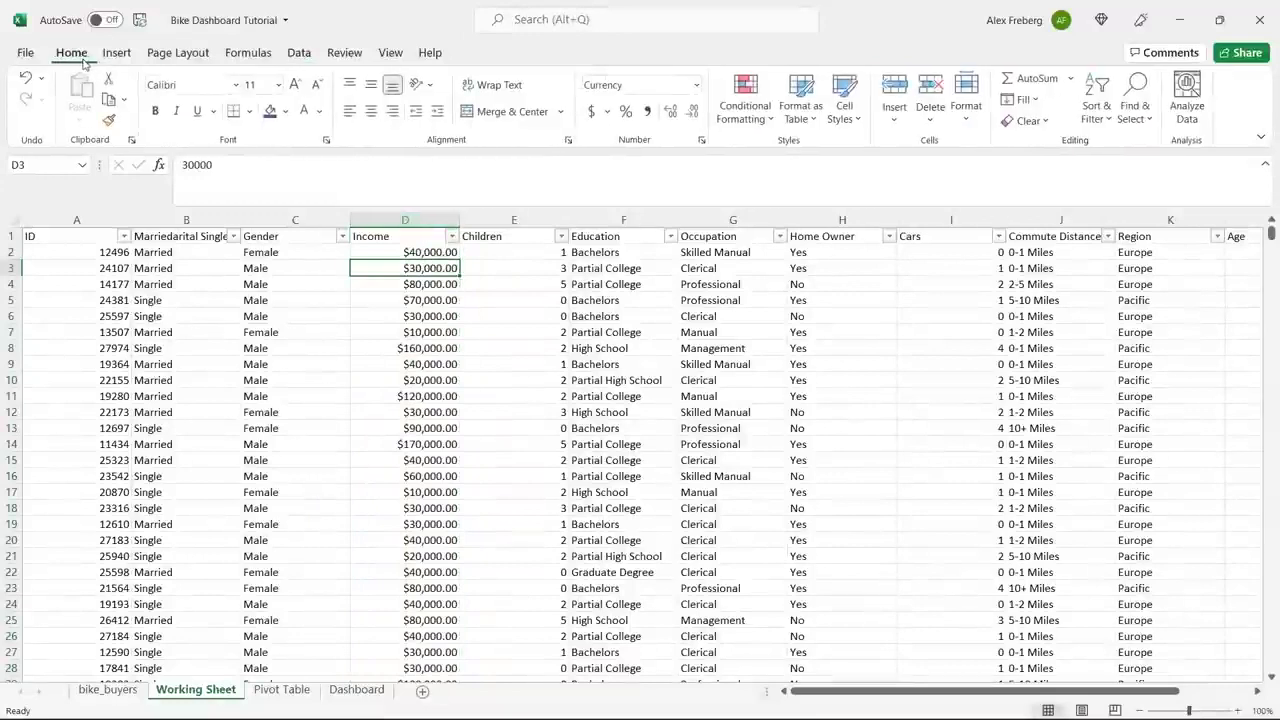
pyautogui.click(414, 221)
pyautogui.click(697, 84)
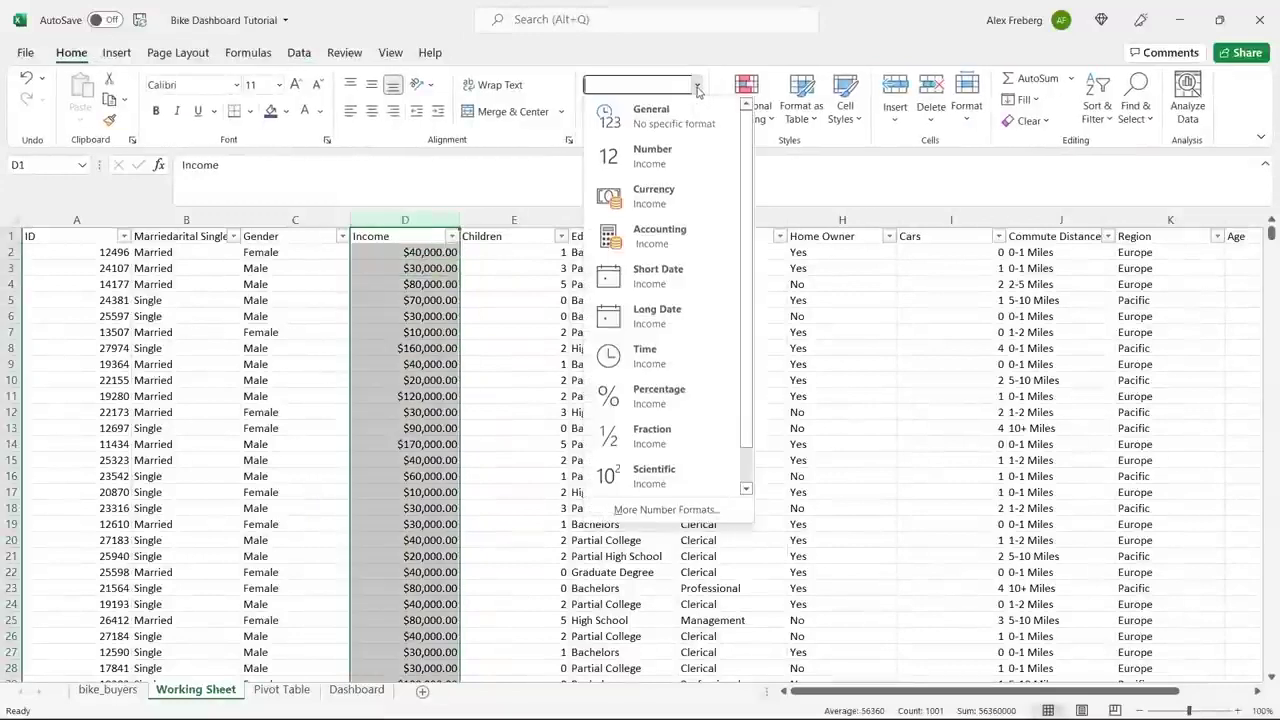
pyautogui.click(687, 188)
pyautogui.click(689, 115)
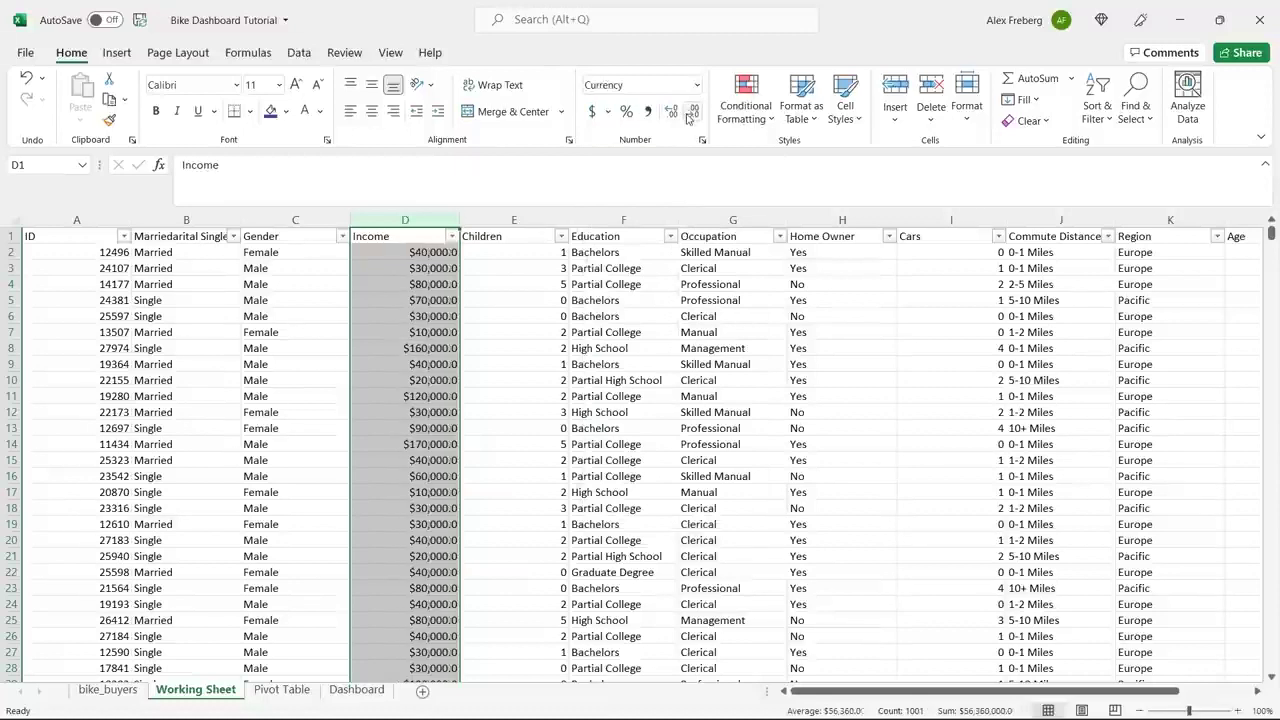
pyautogui.click(689, 115)
pyautogui.click(435, 258)
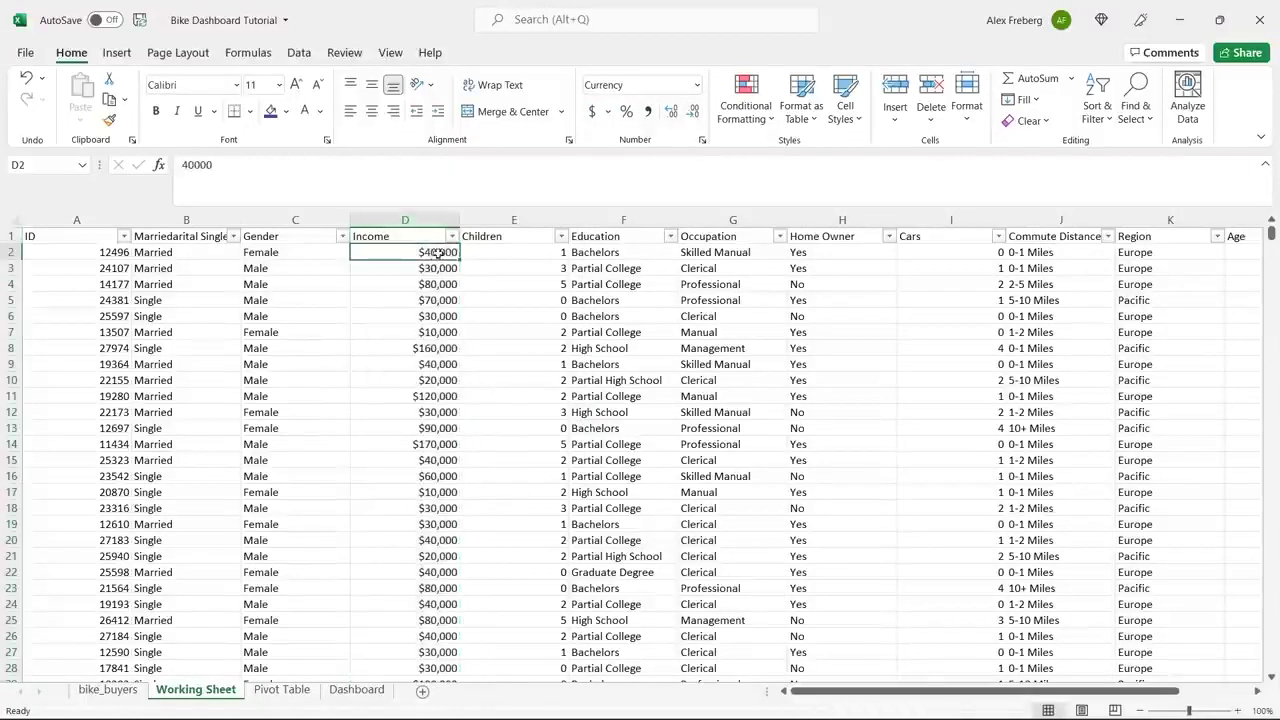
# Step: Check the distinct values listed in the Income, Children, Education and Occupation column filters without applying any filter
pyautogui.click(452, 236)
pyautogui.moveTo(448, 453)
pyautogui.mouseDown()
pyautogui.moveTo(449, 512)
pyautogui.moveTo(455, 449)
pyautogui.mouseUp()
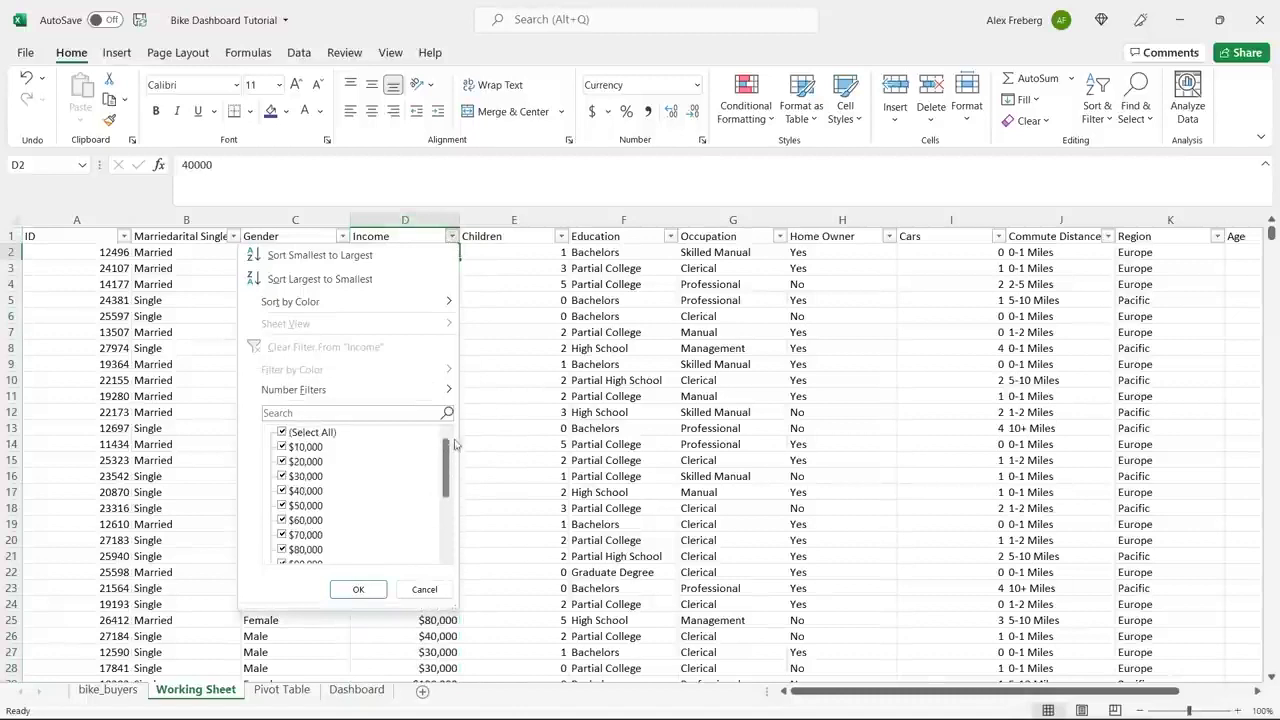
pyautogui.click(498, 338)
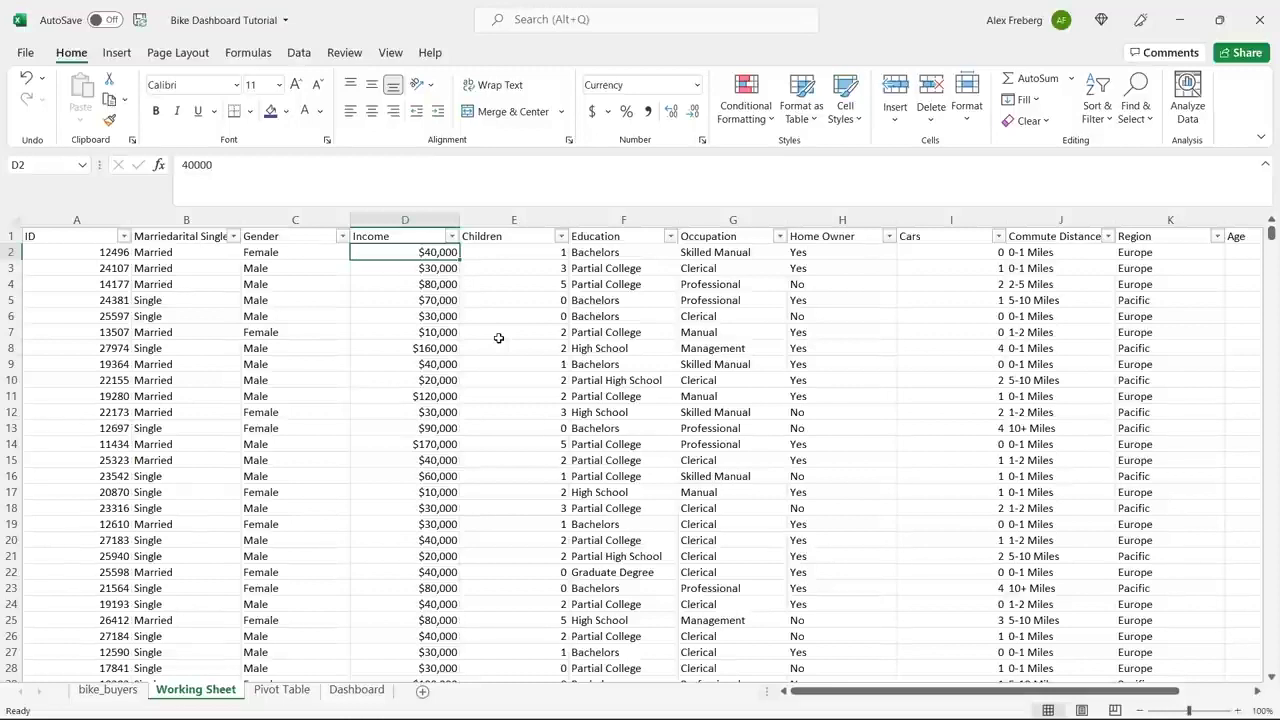
pyautogui.click(561, 236)
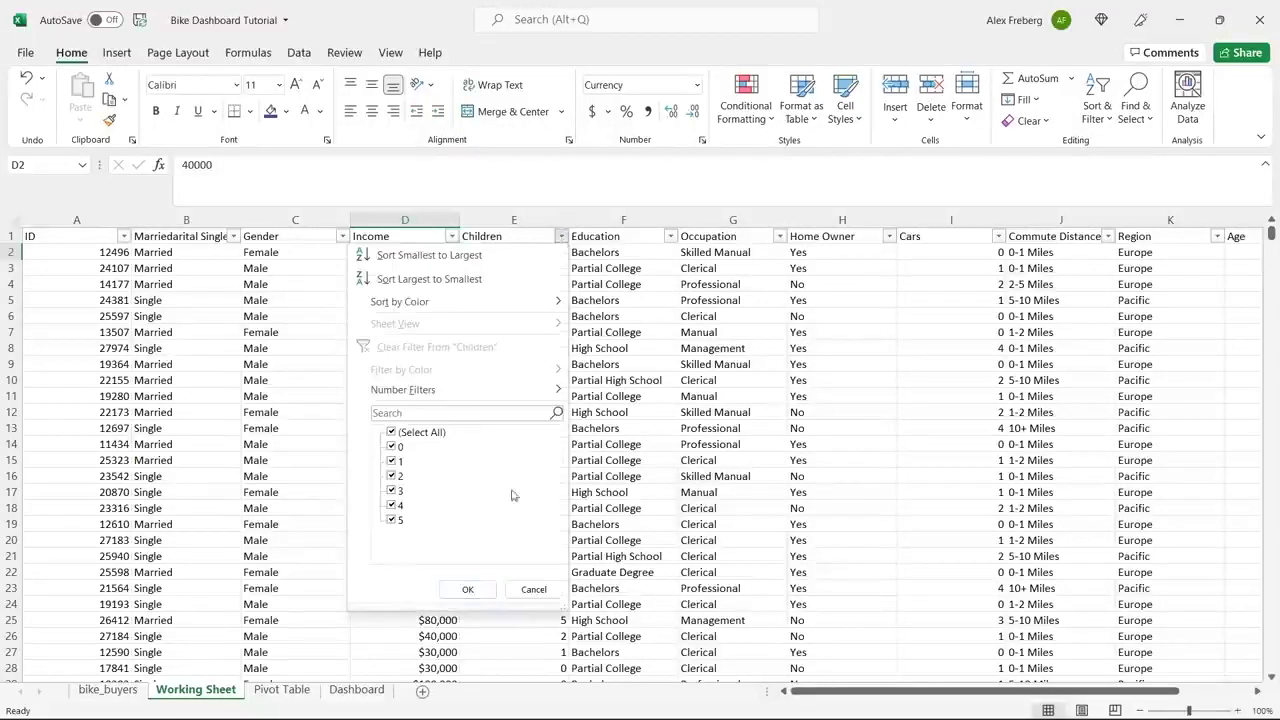
pyautogui.press('Escape')
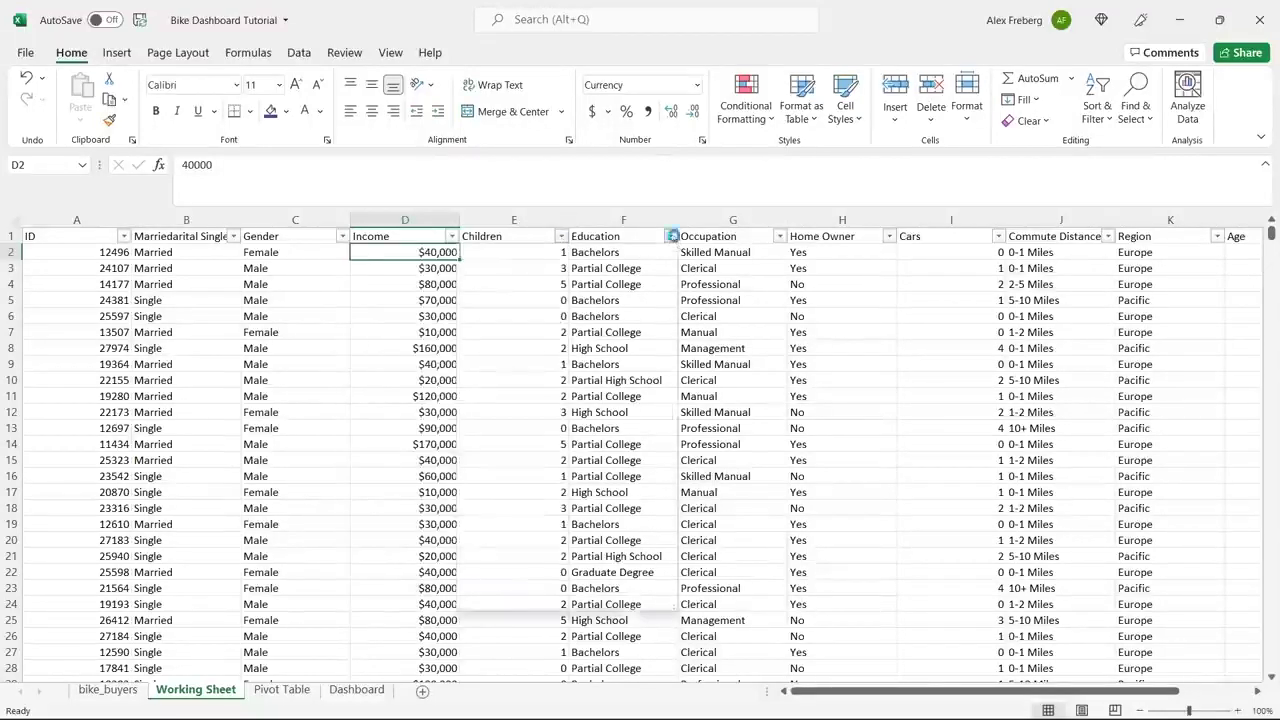
pyautogui.click(671, 236)
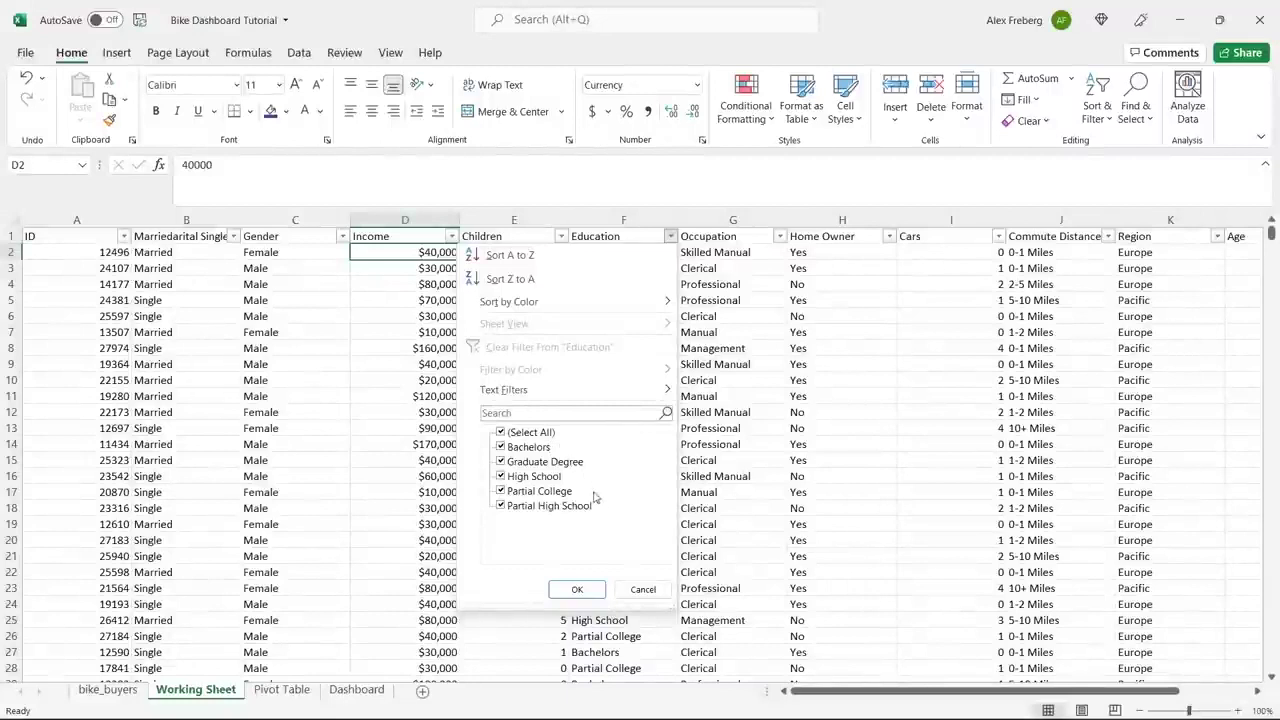
pyautogui.click(754, 336)
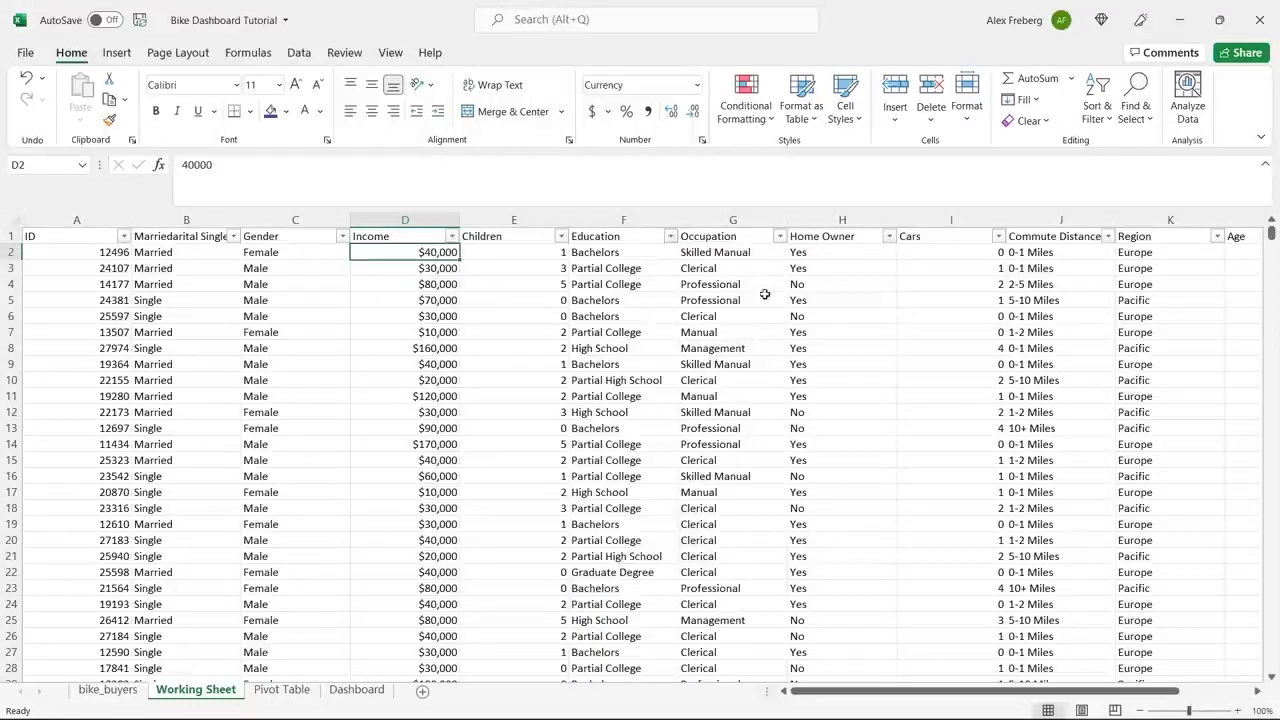
pyautogui.click(779, 236)
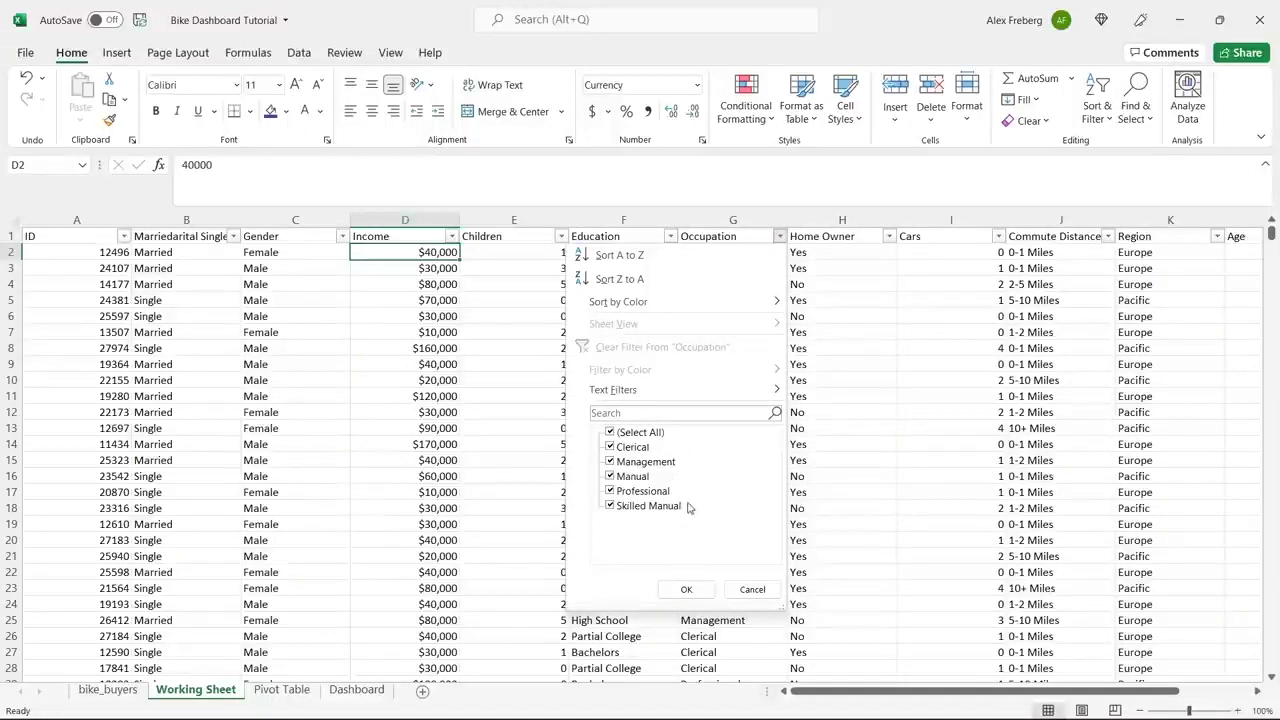
pyautogui.click(862, 291)
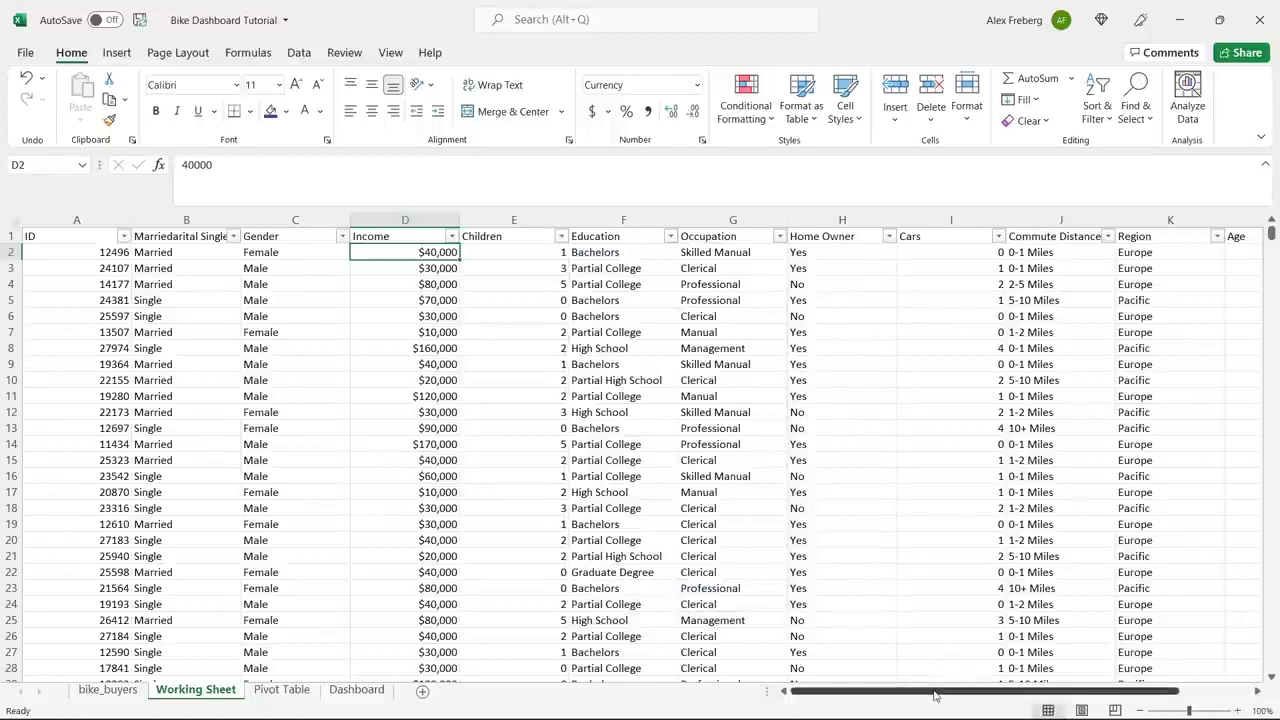
# Step: Check the distinct values listed in the Home Owner, Cars and Commute Distance column filters without applying any filter
pyautogui.moveTo(935, 695); pyautogui.dragTo(1029, 679)
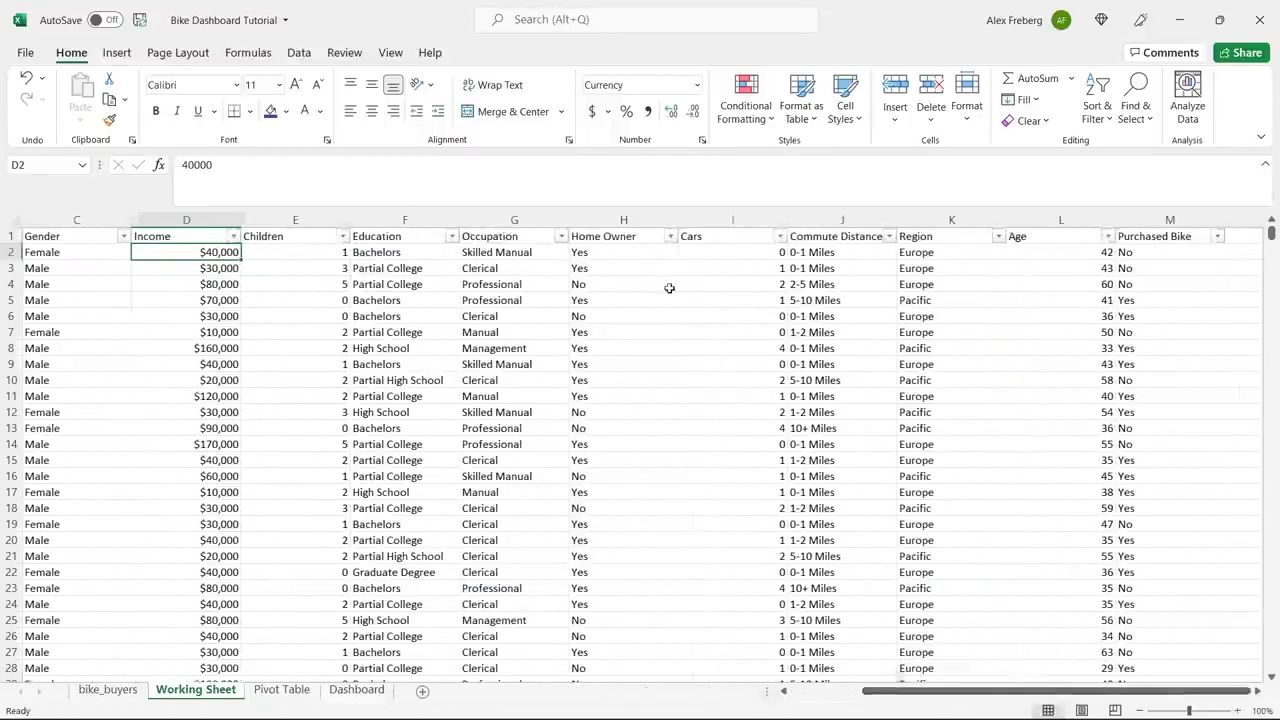
pyautogui.click(670, 236)
pyautogui.click(782, 250)
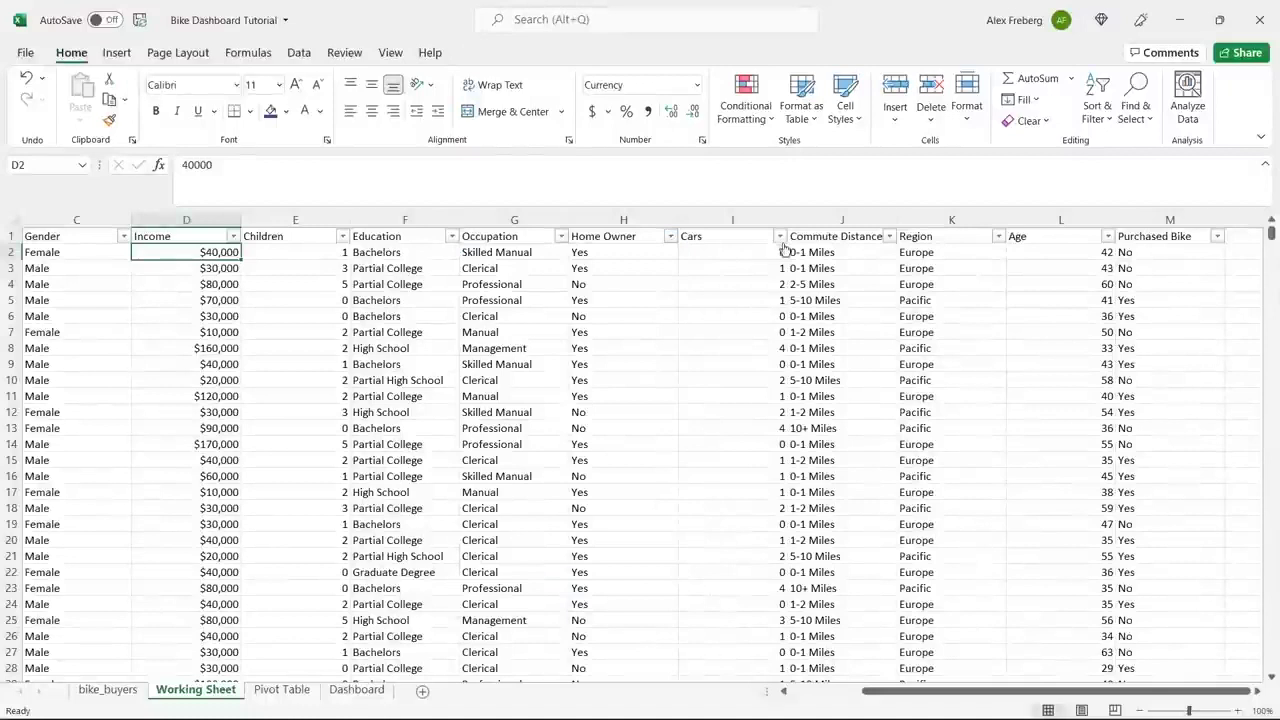
pyautogui.click(780, 237)
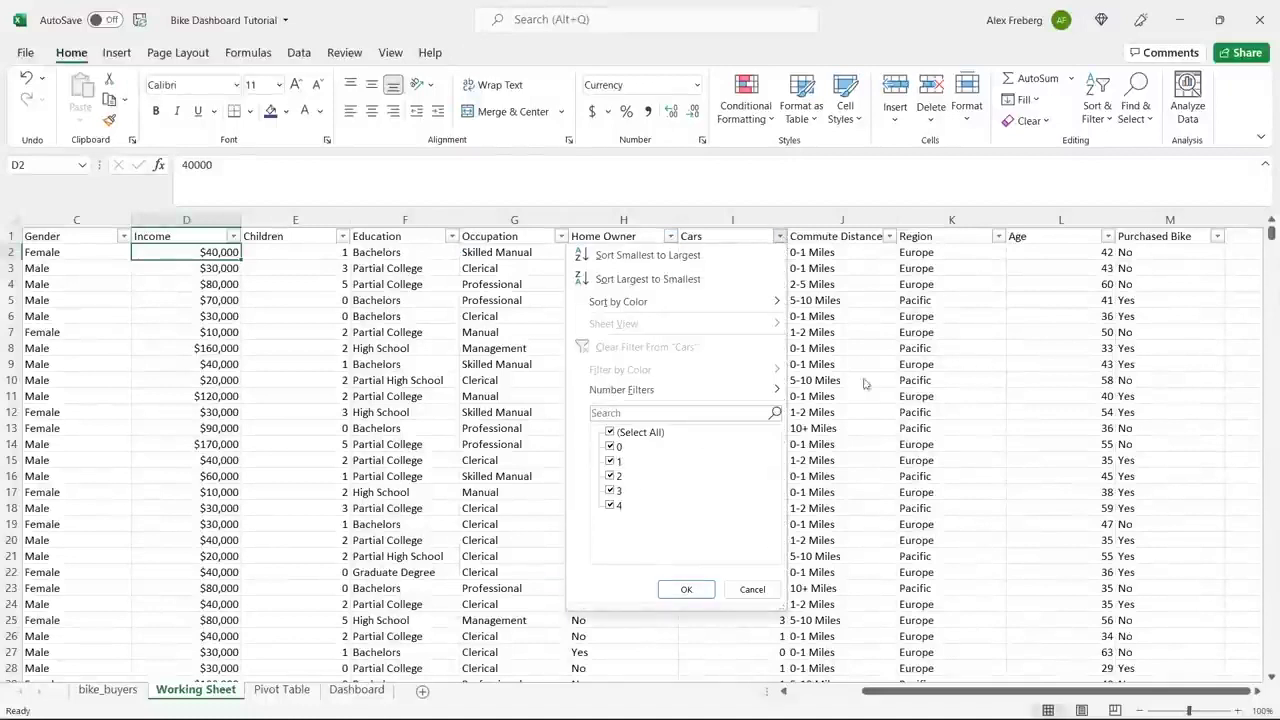
pyautogui.click(855, 300)
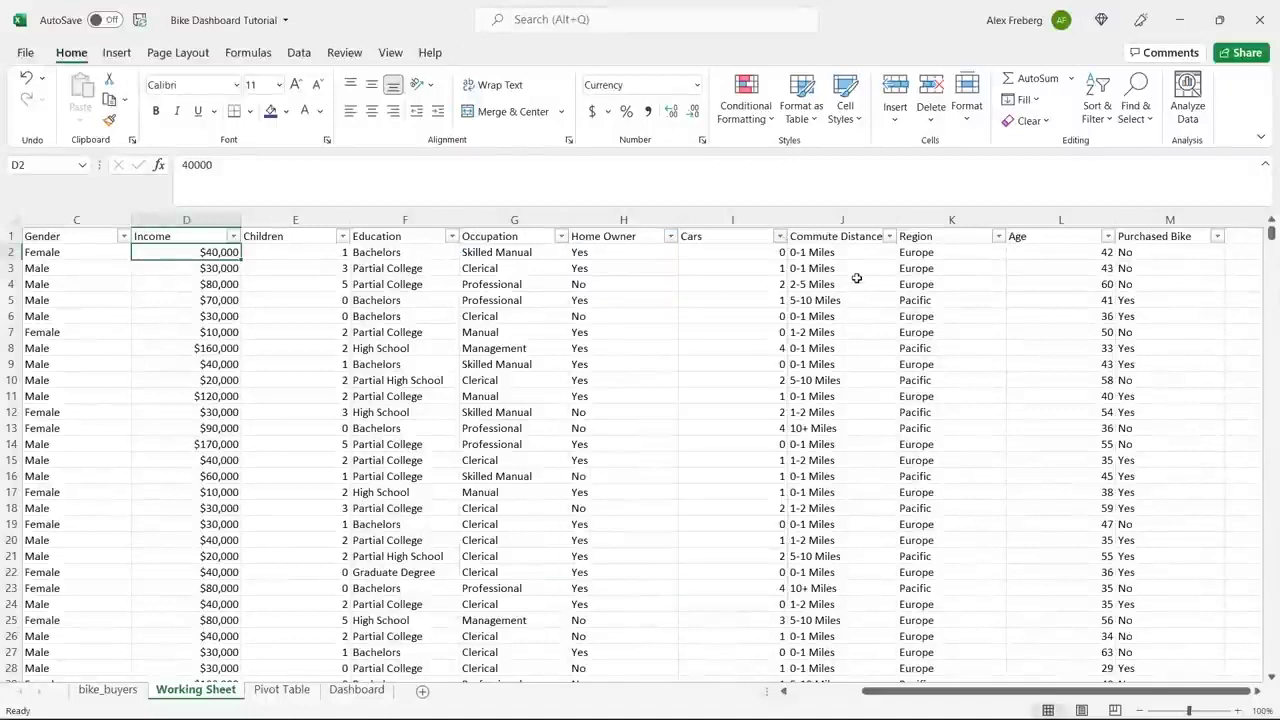
pyautogui.click(888, 236)
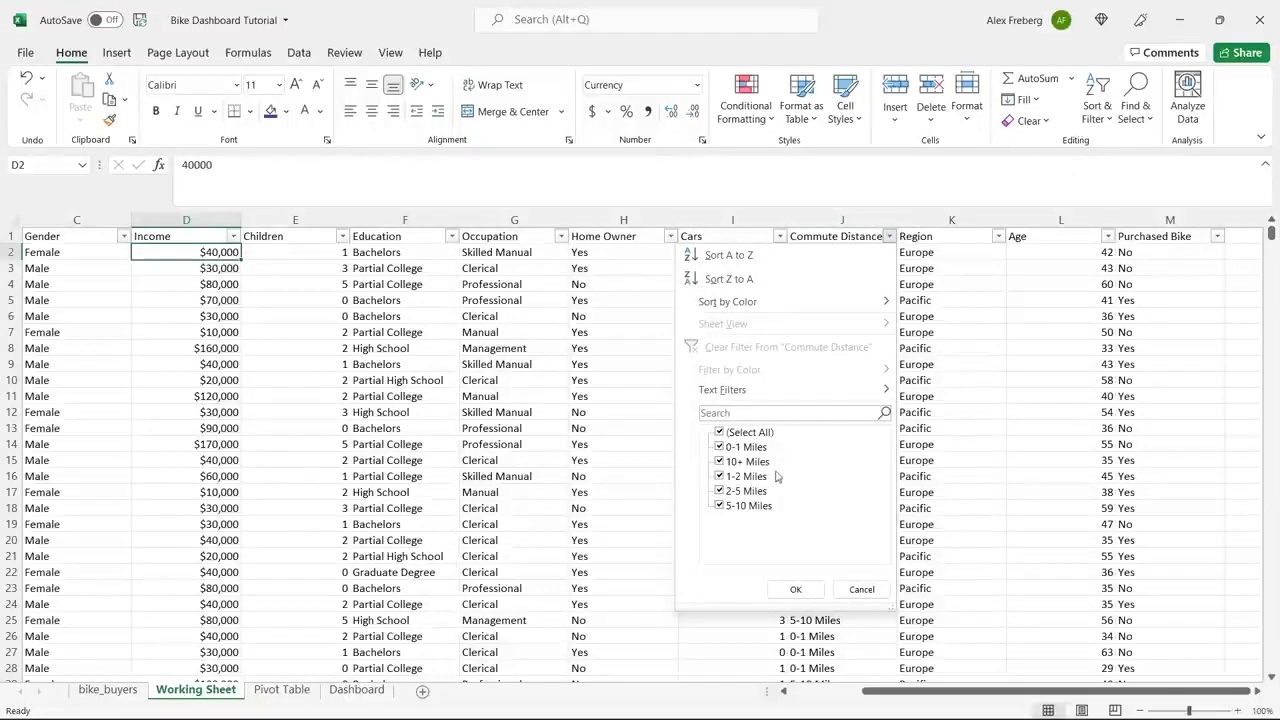
pyautogui.click(862, 590)
# Step: Check the distinct values listed in the Region and Age column filters, leaving the data unfiltered
pyautogui.moveTo(1034, 691); pyautogui.dragTo(1025, 697)
pyautogui.click(1257, 691)
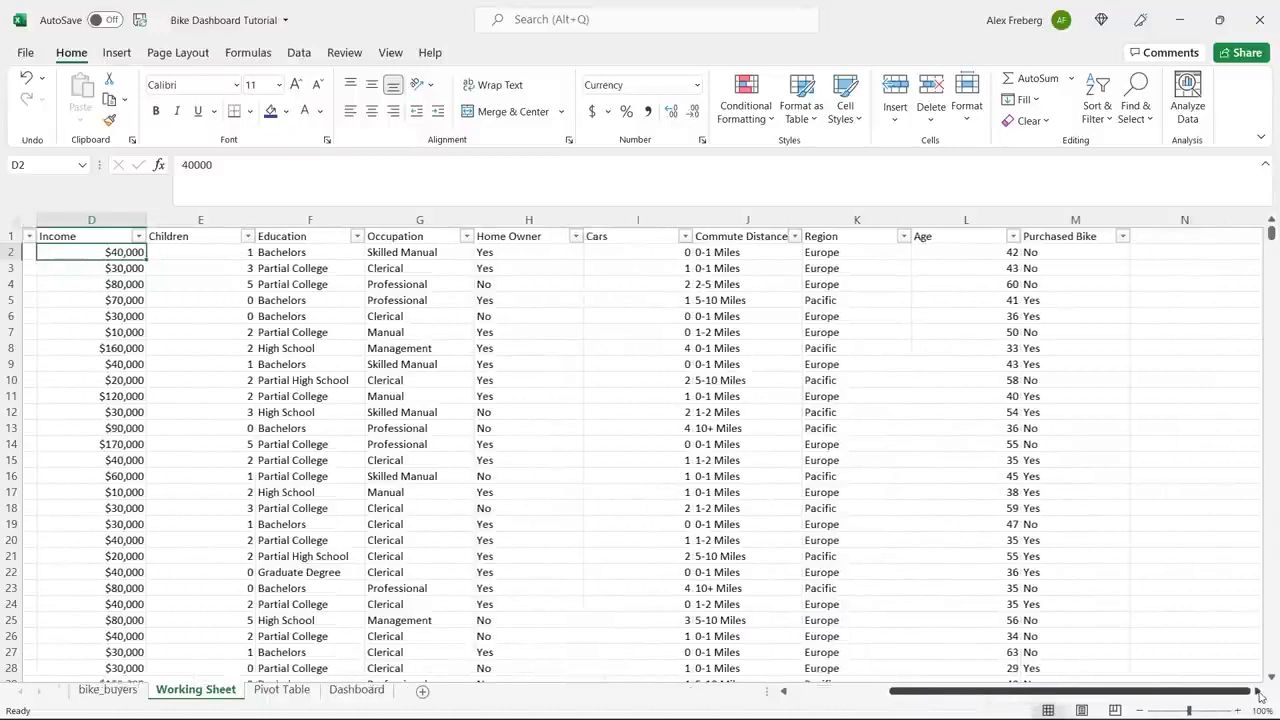
pyautogui.click(1257, 691)
pyautogui.click(779, 236)
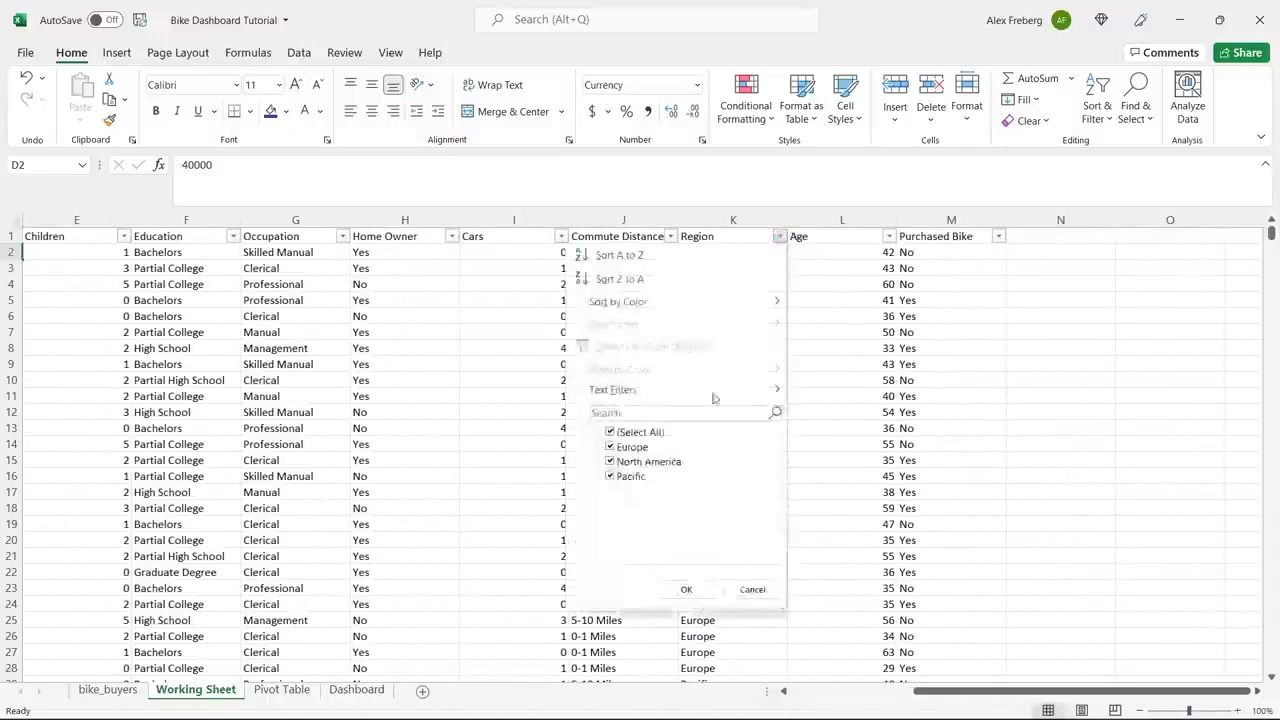
pyautogui.click(686, 589)
pyautogui.click(888, 237)
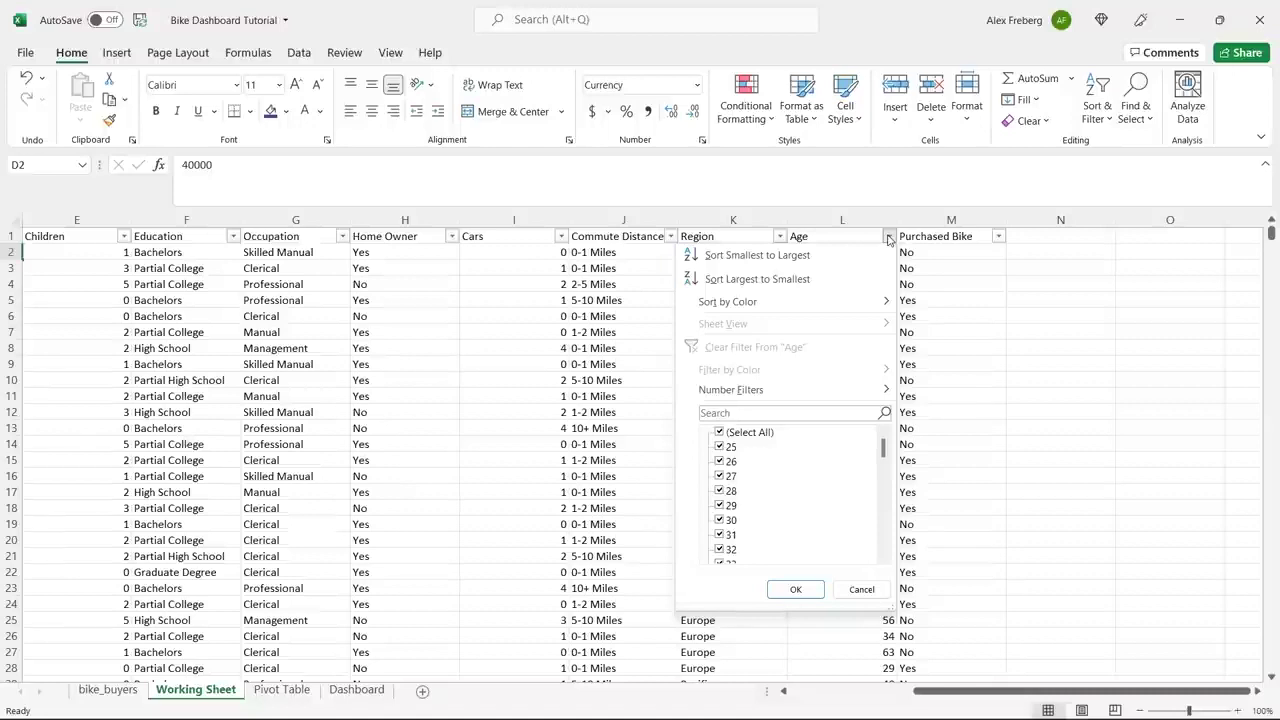
pyautogui.click(862, 589)
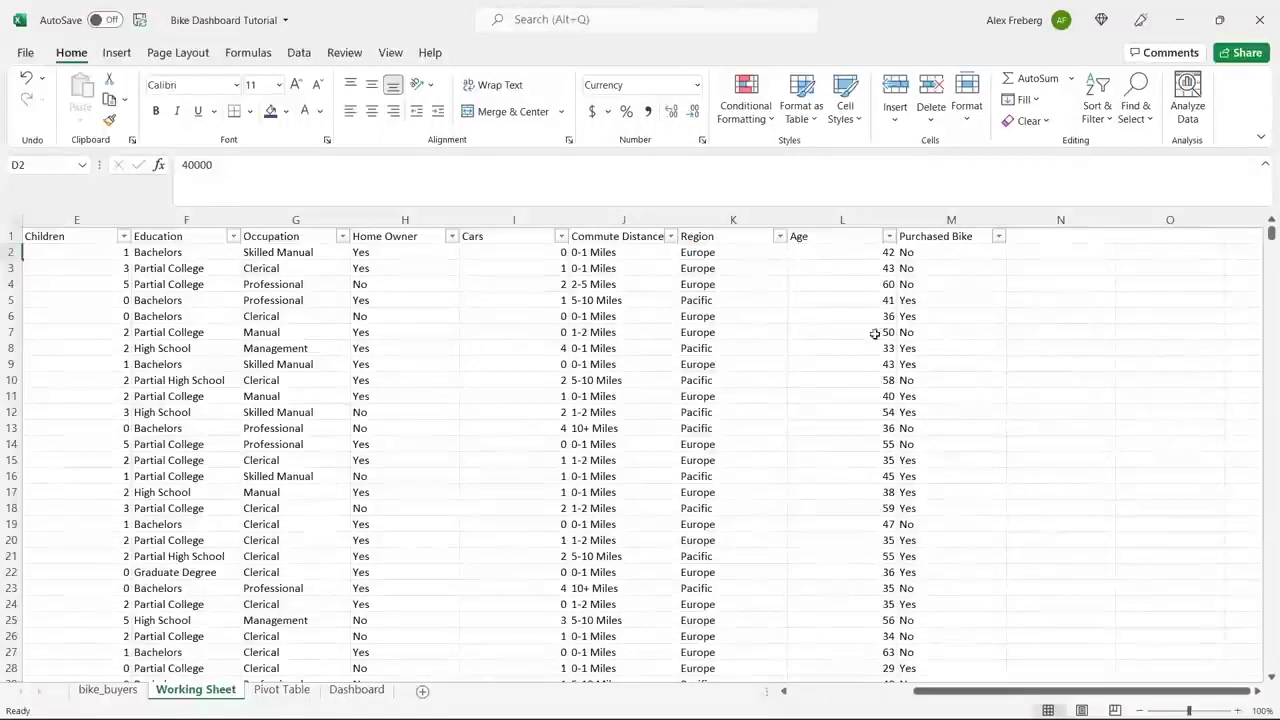
pyautogui.click(889, 237)
pyautogui.moveTo(884, 450)
pyautogui.mouseDown()
pyautogui.moveTo(886, 562)
pyautogui.moveTo(887, 448)
pyautogui.mouseUp()
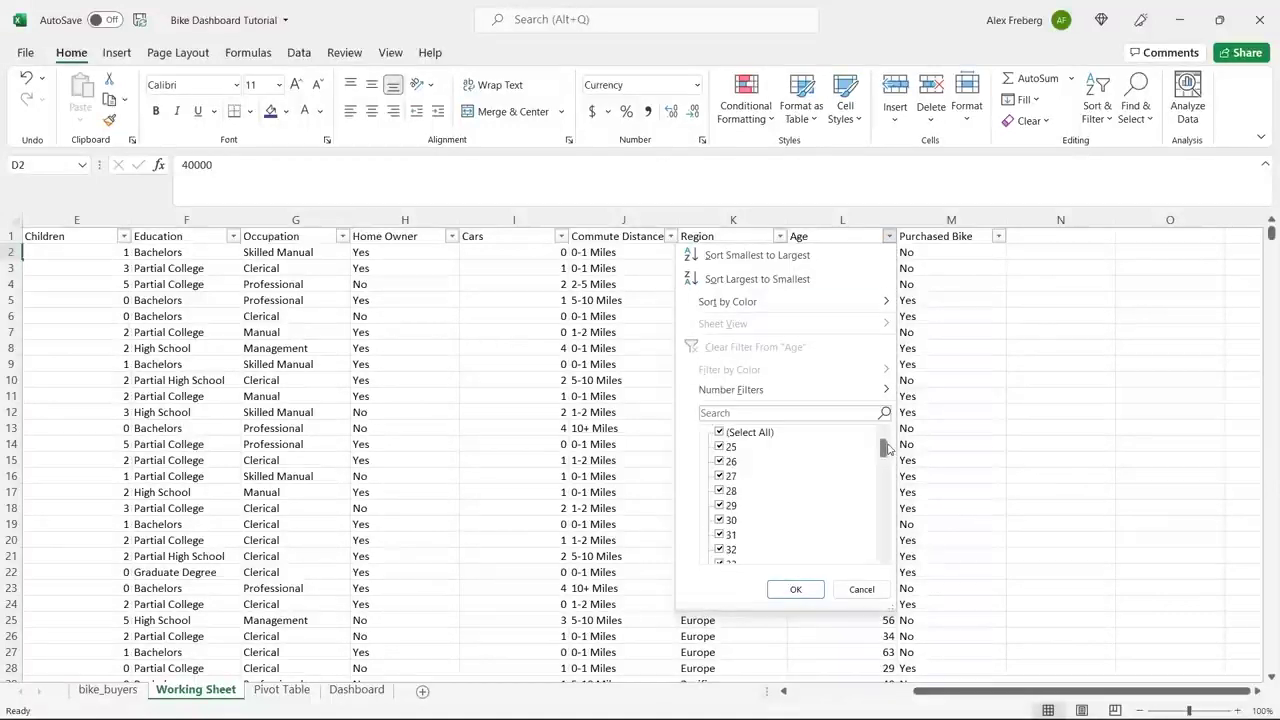
pyautogui.click(860, 590)
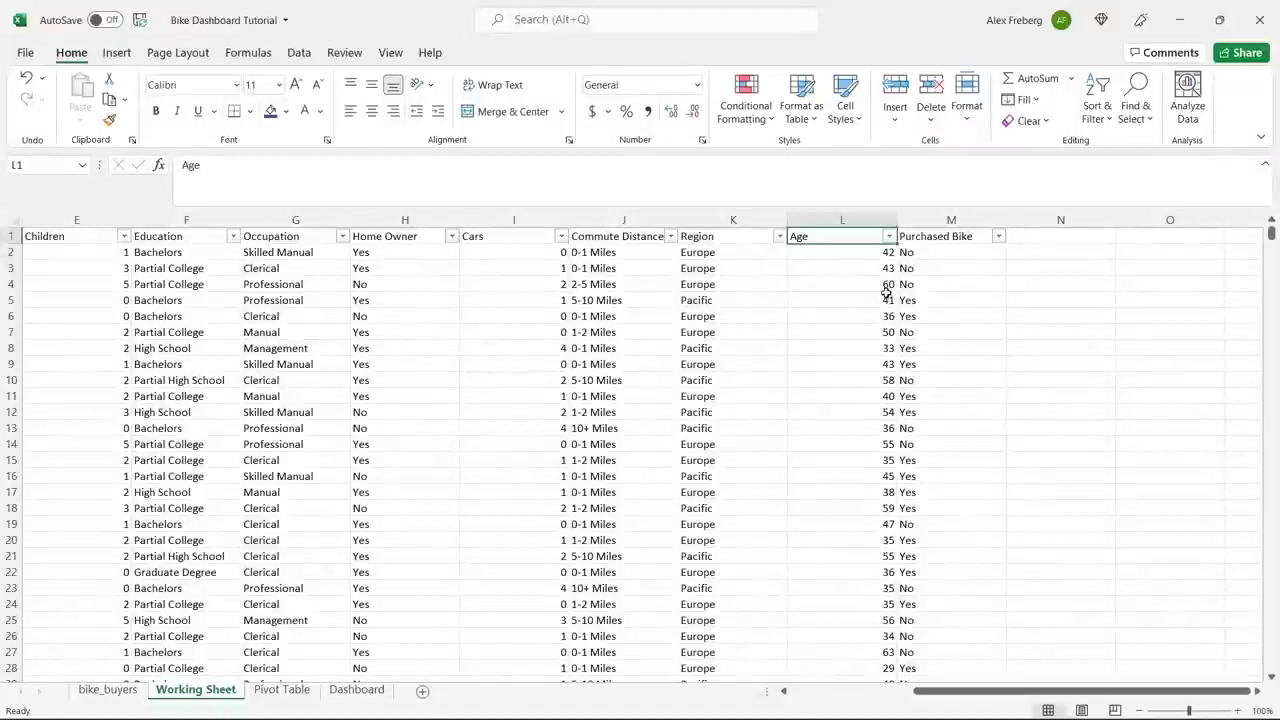
# Step: Insert a new column between Age and Purchased Bike with the header "Age Brackets"
pyautogui.rightClick(940, 220)
pyautogui.click(986, 363)
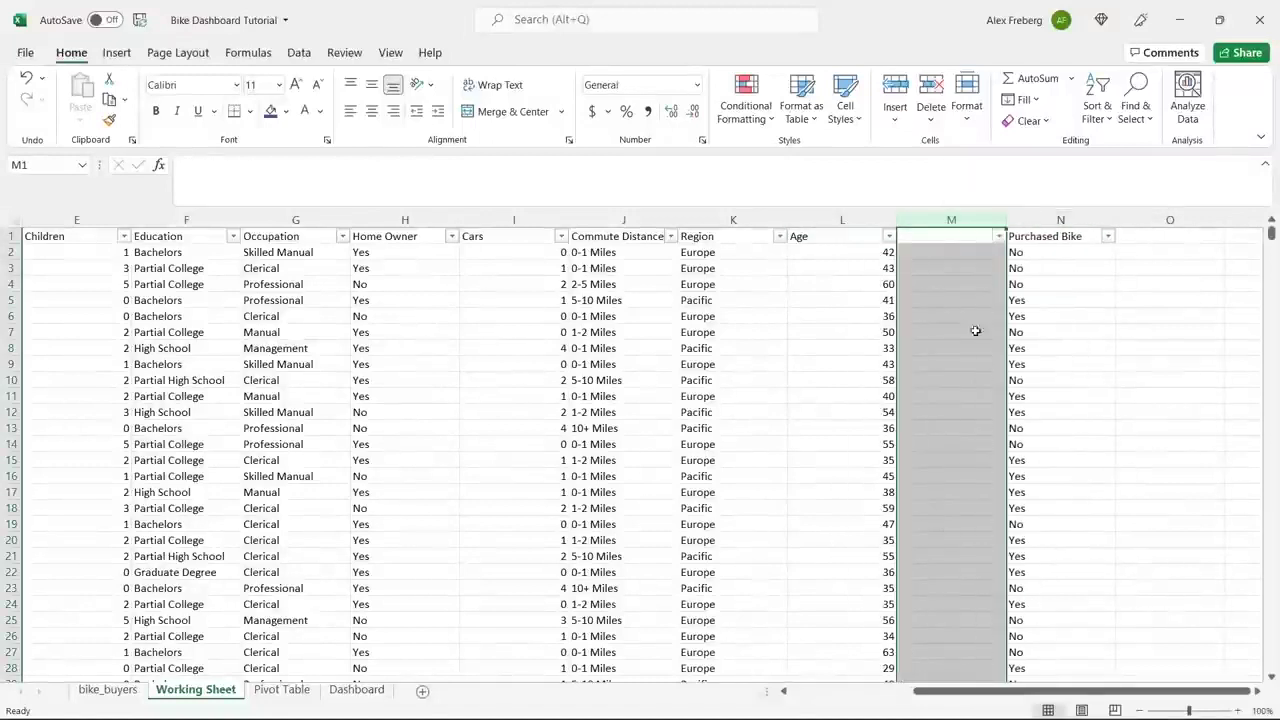
pyautogui.click(942, 236)
pyautogui.write('Age Brackets')
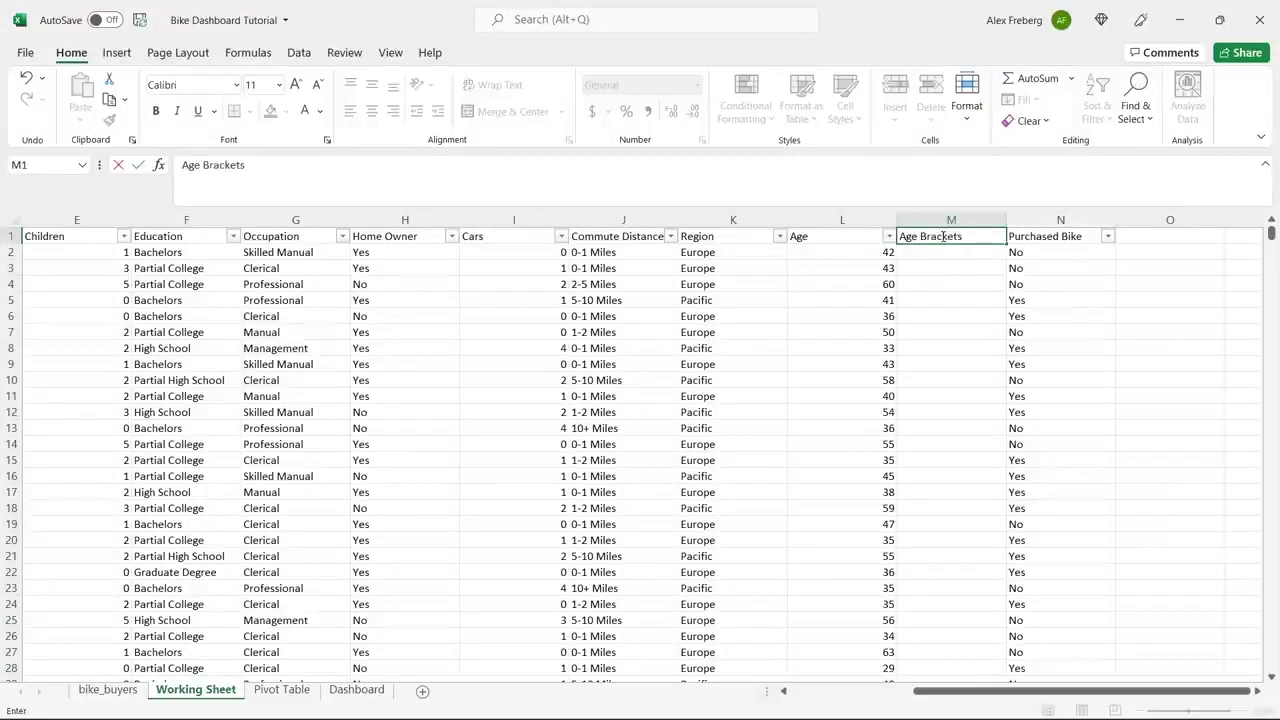
pyautogui.click(945, 255)
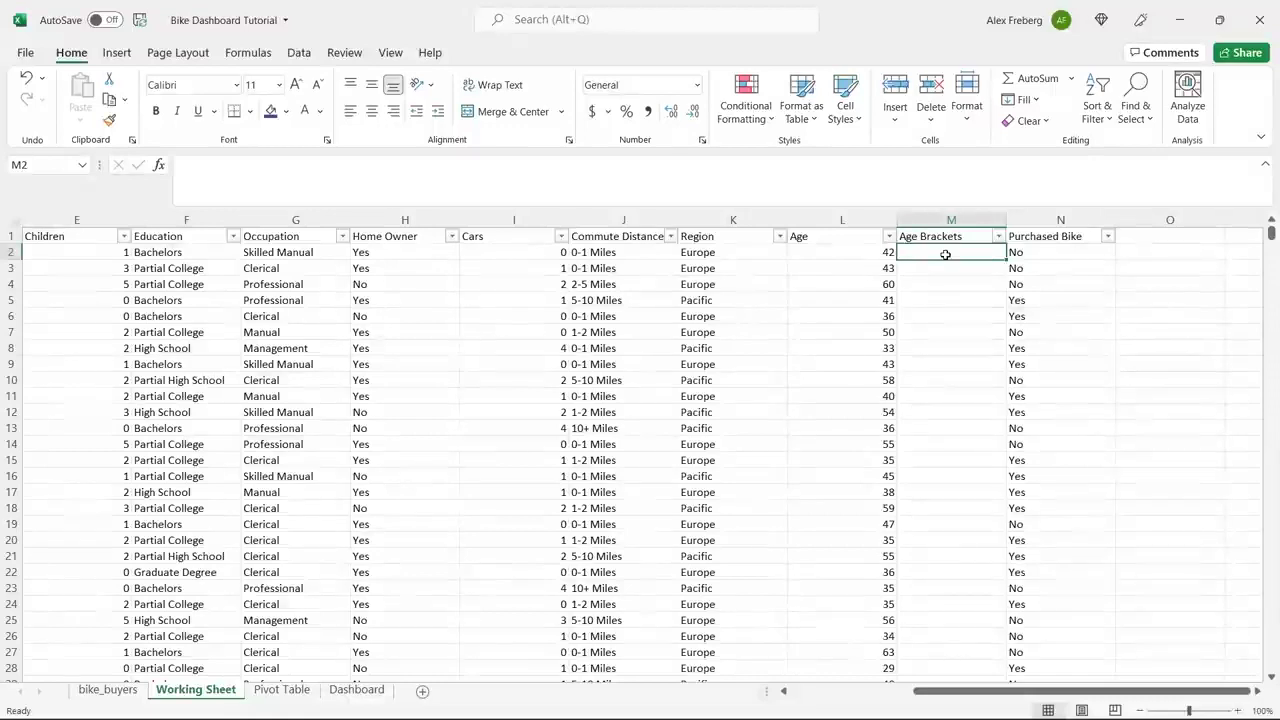
# Step: Enter the formula =IF(L2>31,"Adolescent","Invalid") in the first data cell of Age Brackets, M2, and reselect that cell
pyautogui.click(937, 176)
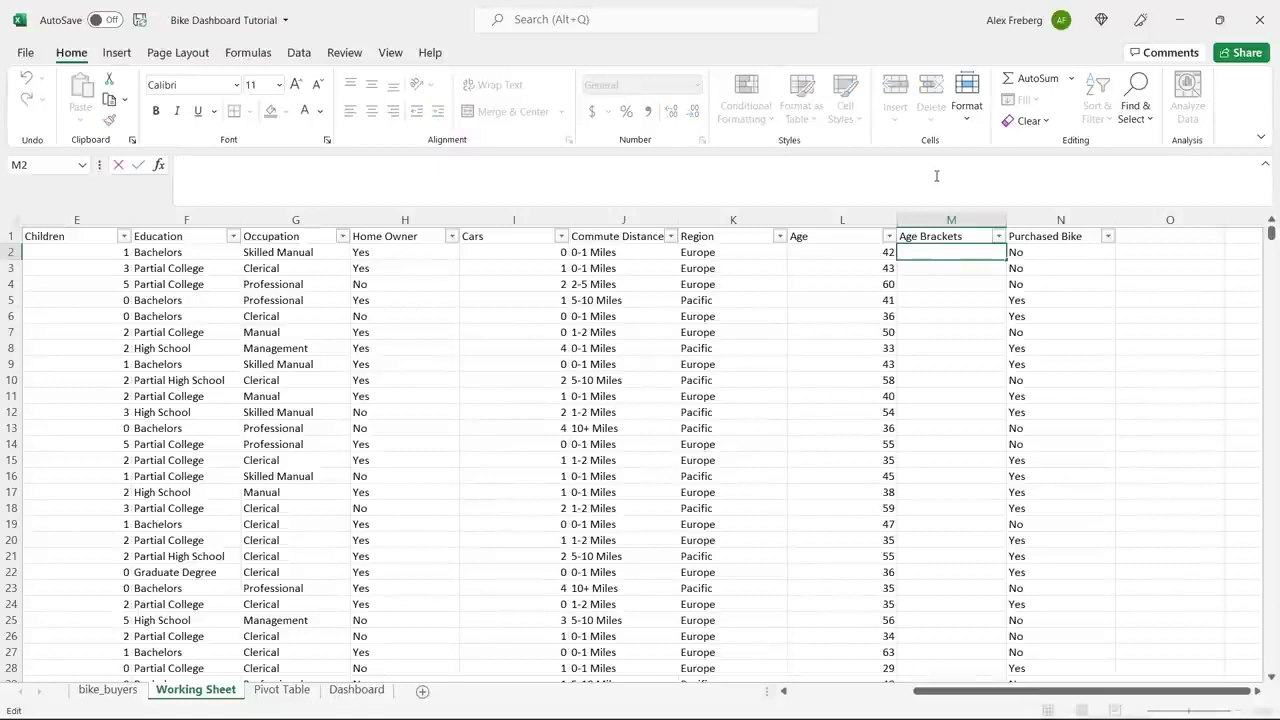
pyautogui.write('=IF')
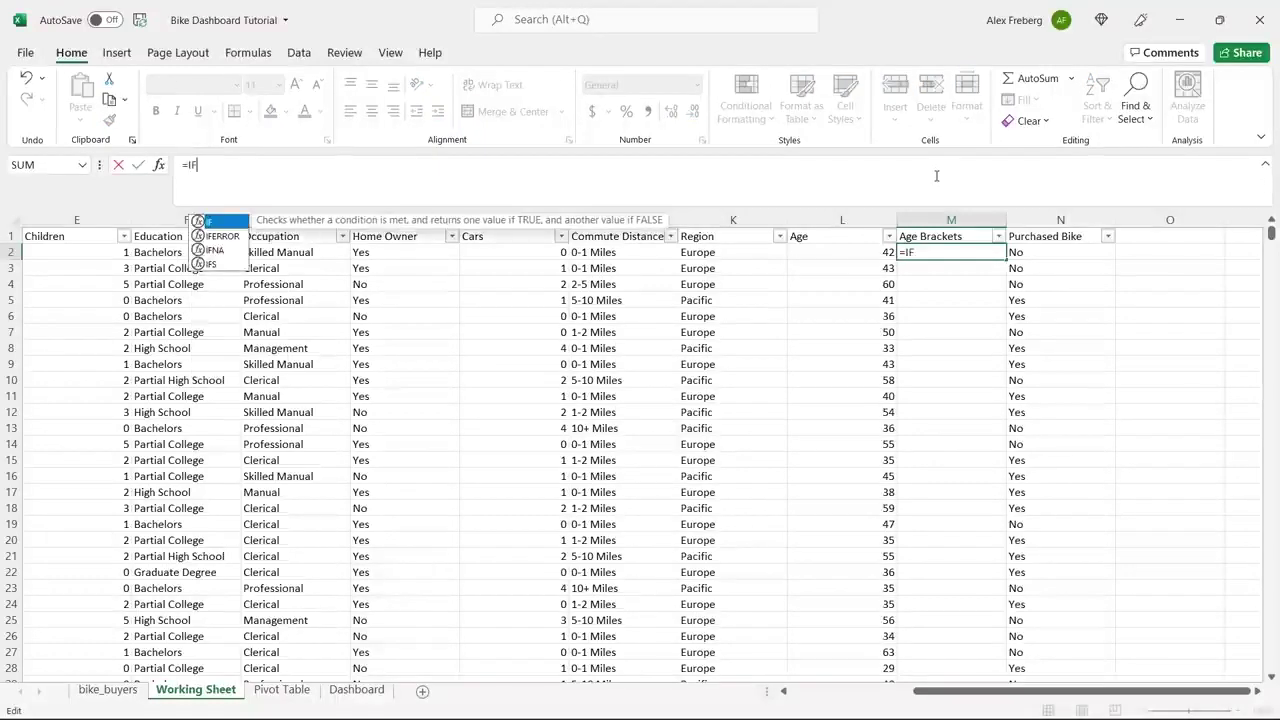
pyautogui.write('(')
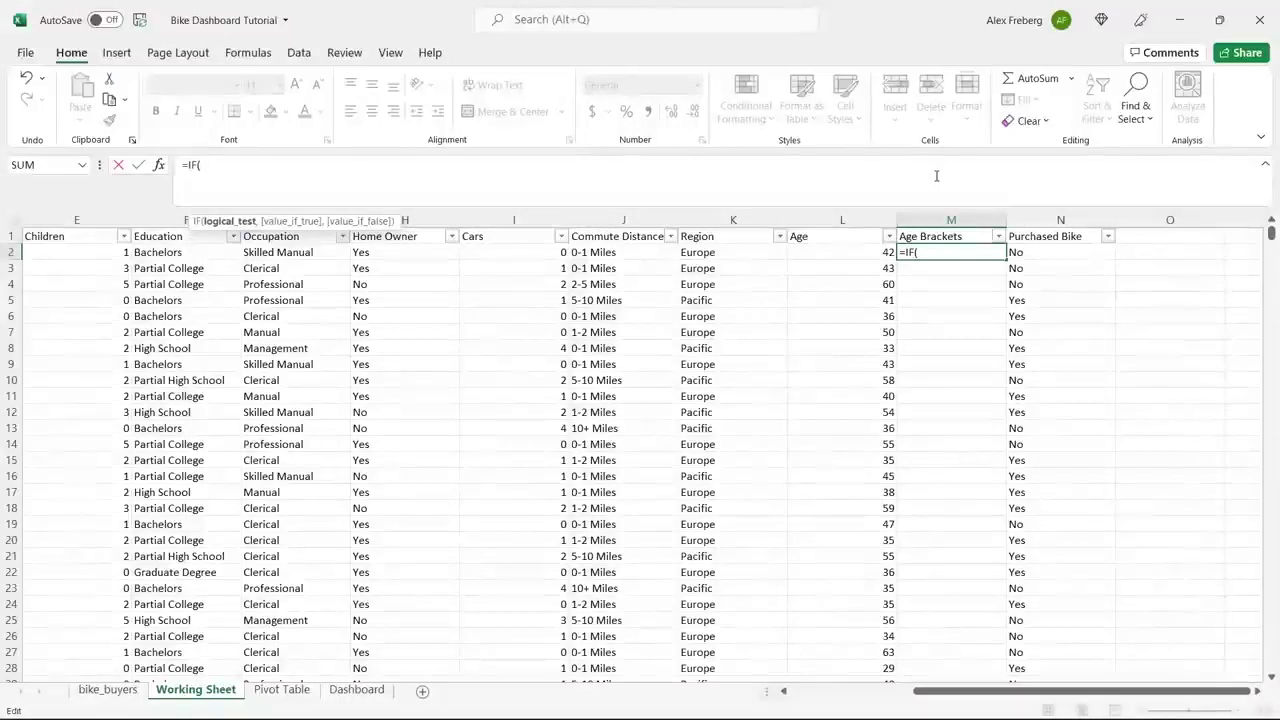
pyautogui.click(853, 252)
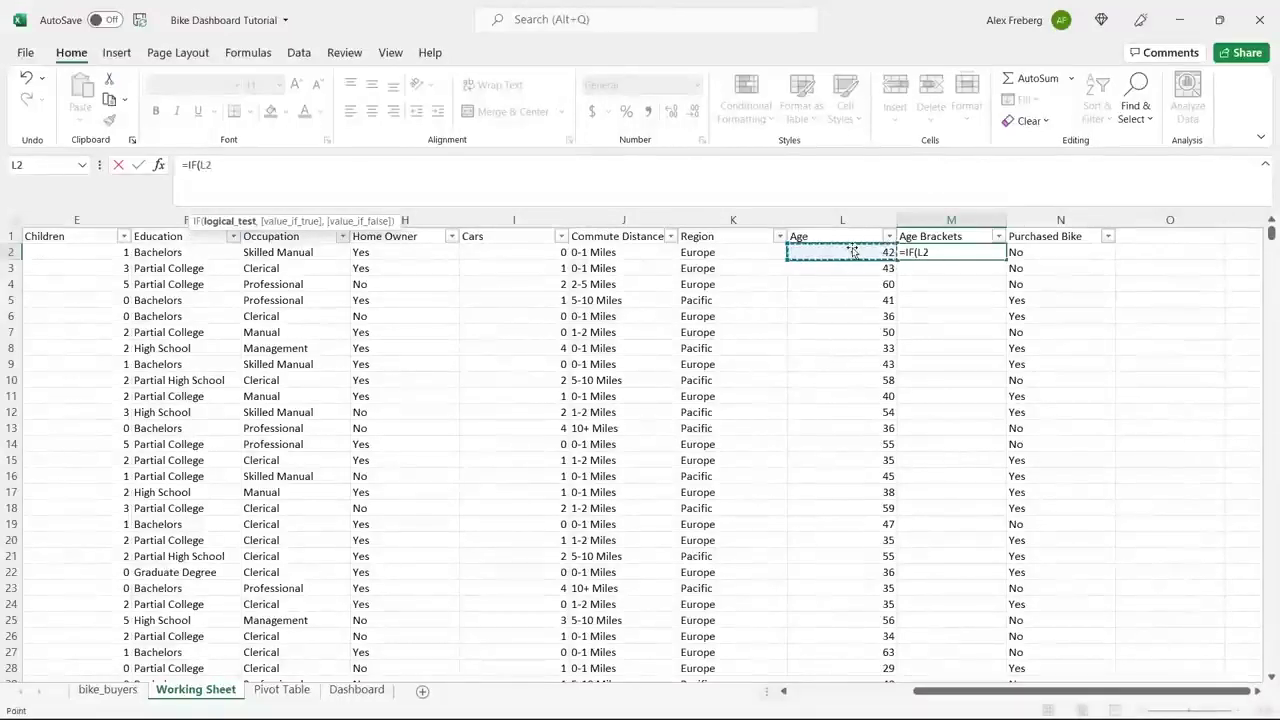
pyautogui.click(753, 168)
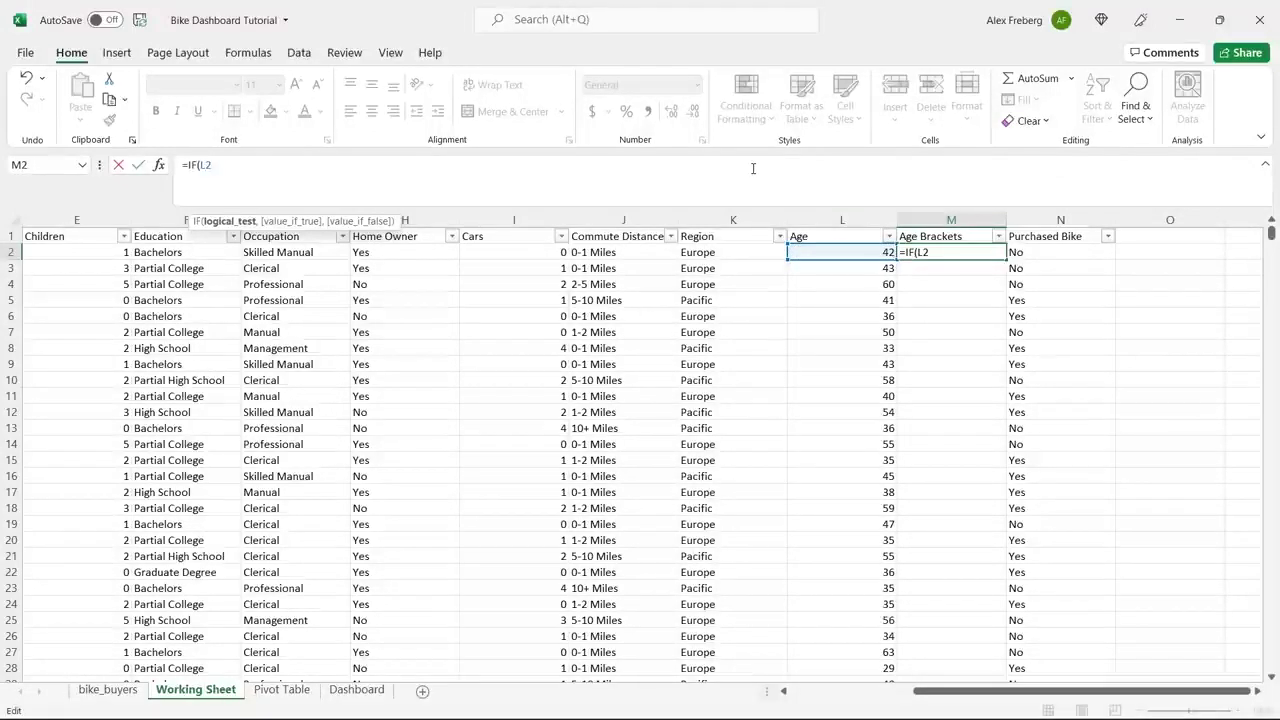
pyautogui.write('>31')
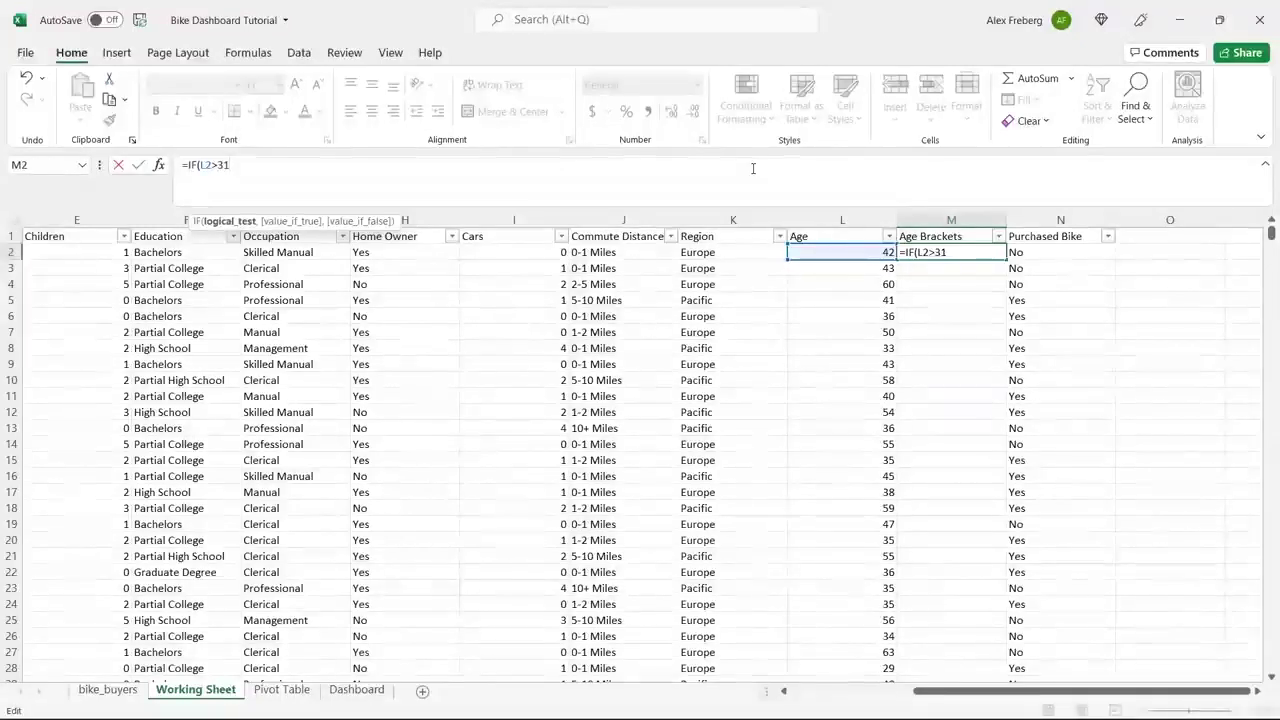
pyautogui.write(',')
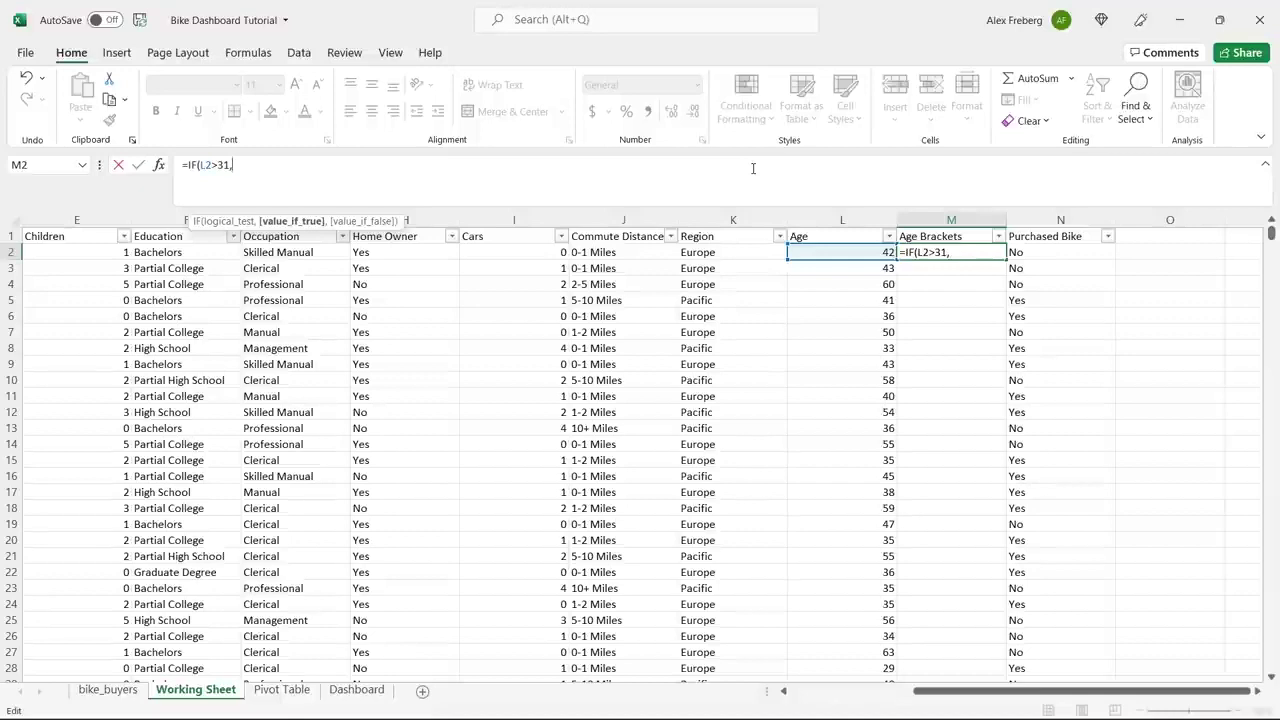
pyautogui.write('"Adolexcent')
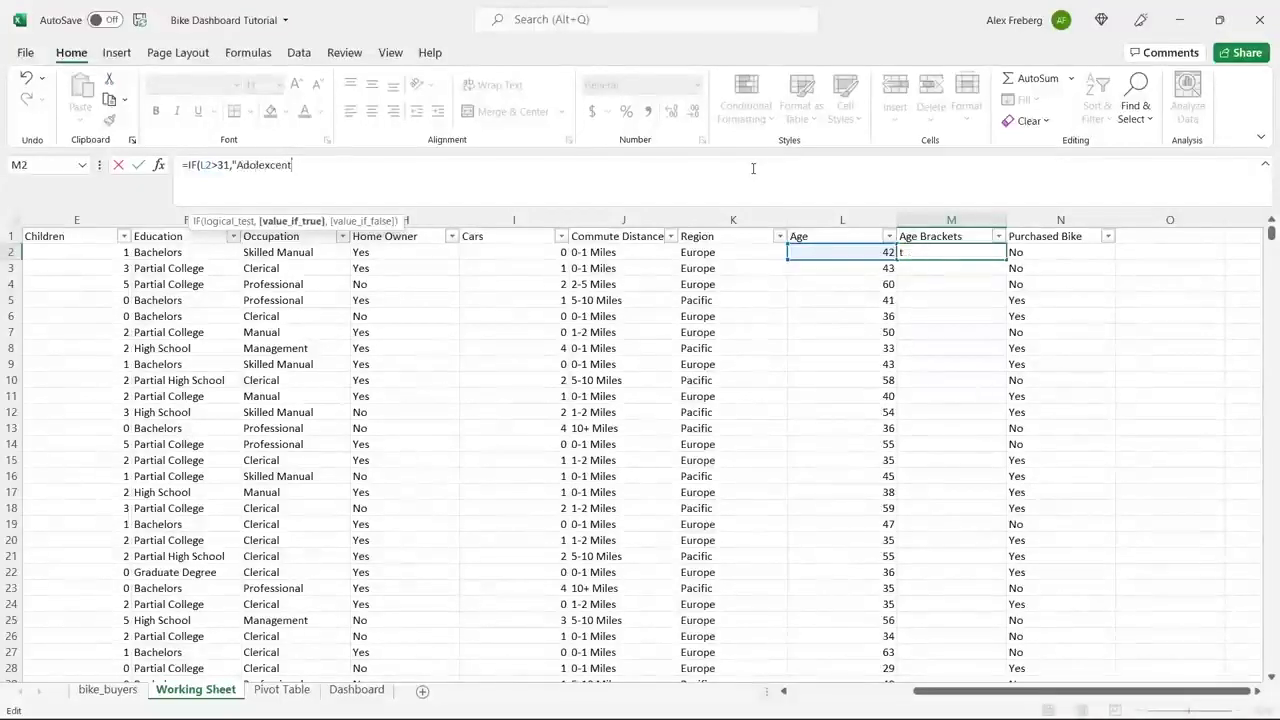
pyautogui.press('BackSpace')
pyautogui.press('BackSpace')
pyautogui.press('BackSpace')
pyautogui.press('BackSpace')
pyautogui.press('BackSpace')
pyautogui.write('scent"')
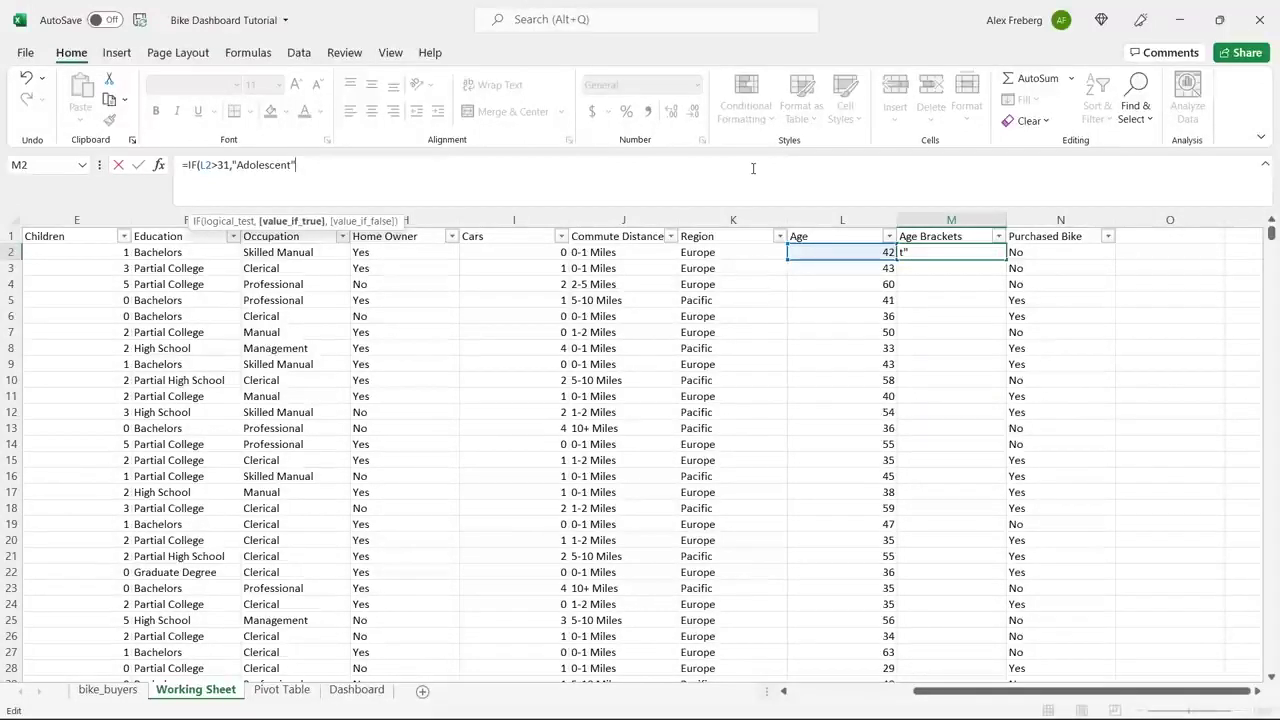
pyautogui.write(',')
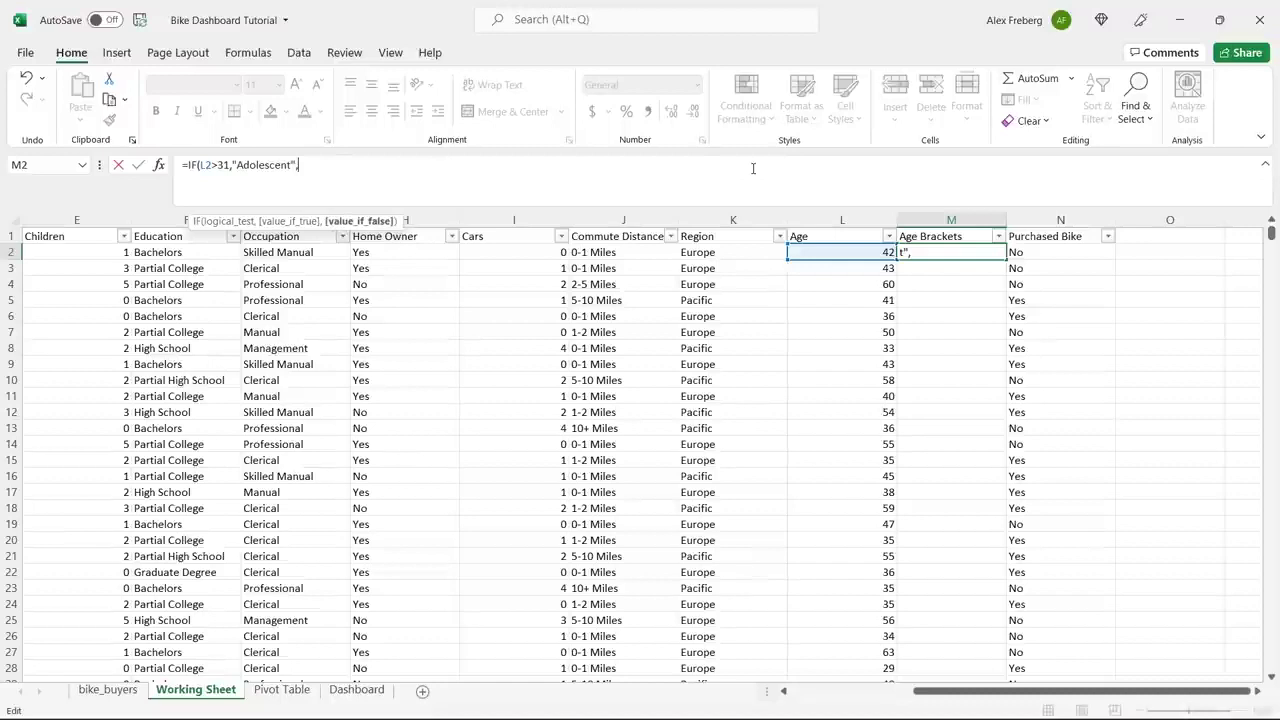
pyautogui.write('"Invl')
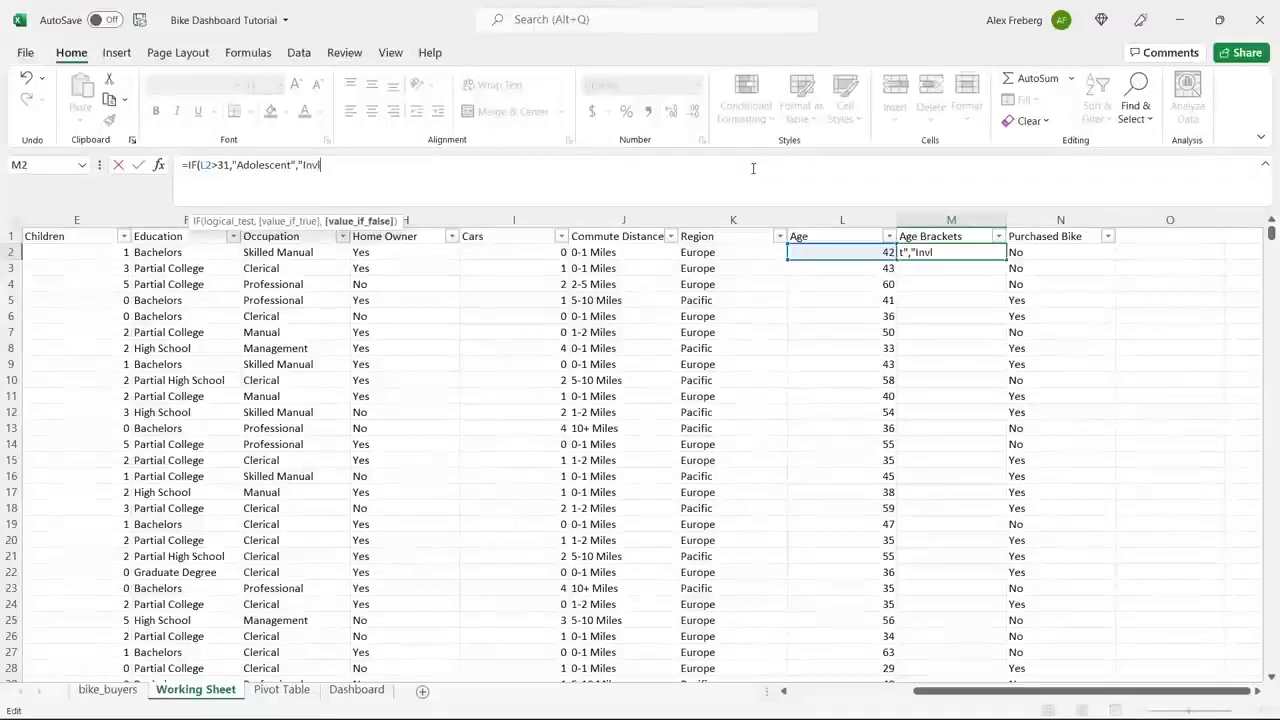
pyautogui.press('BackSpace')
pyautogui.write('alid")')
pyautogui.press('Return')
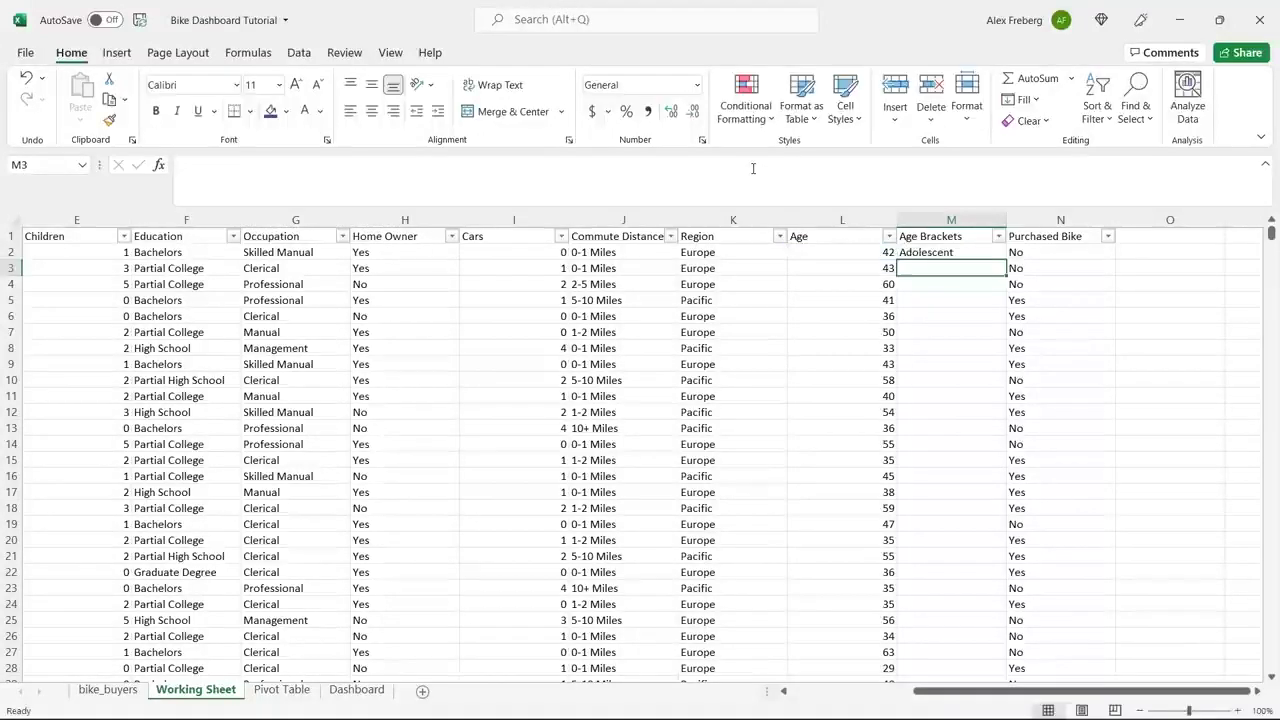
pyautogui.click(990, 254)
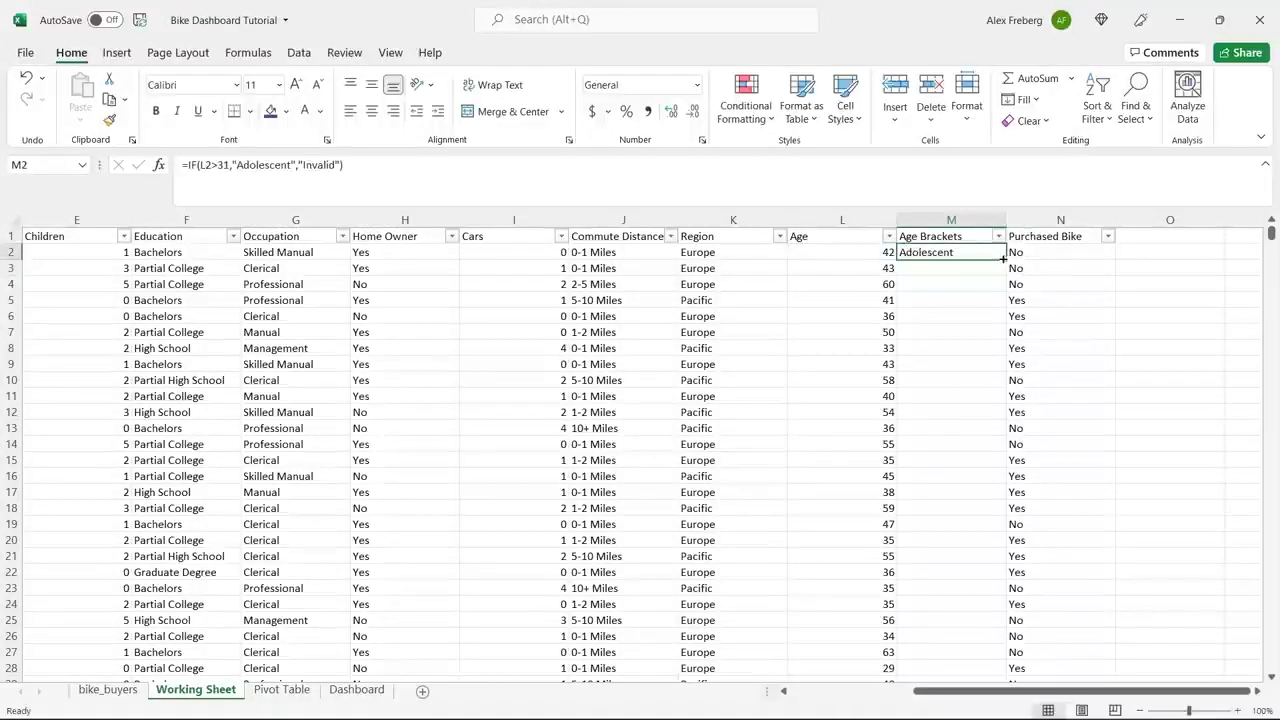
# Step: Fill the M2 formula down the Age Brackets column and compare the results with the Age values
pyautogui.doubleClick(1002, 258)
pyautogui.click(912, 296)
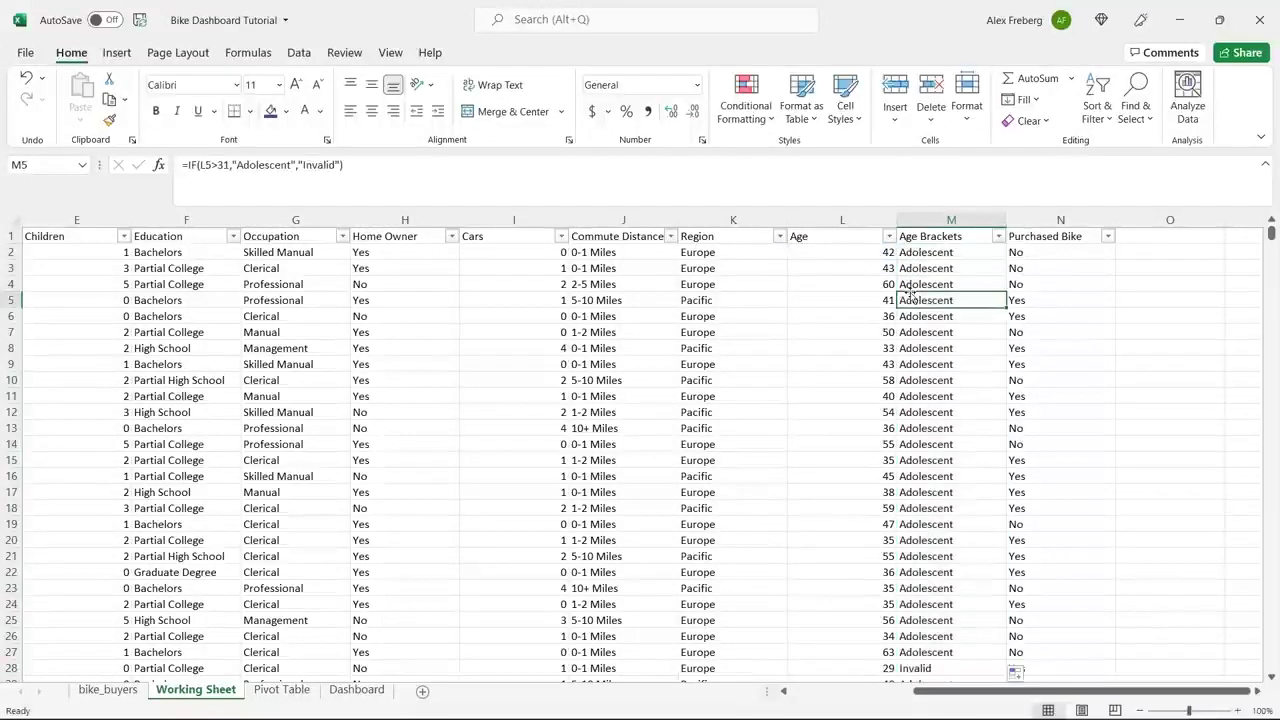
pyautogui.click(868, 253)
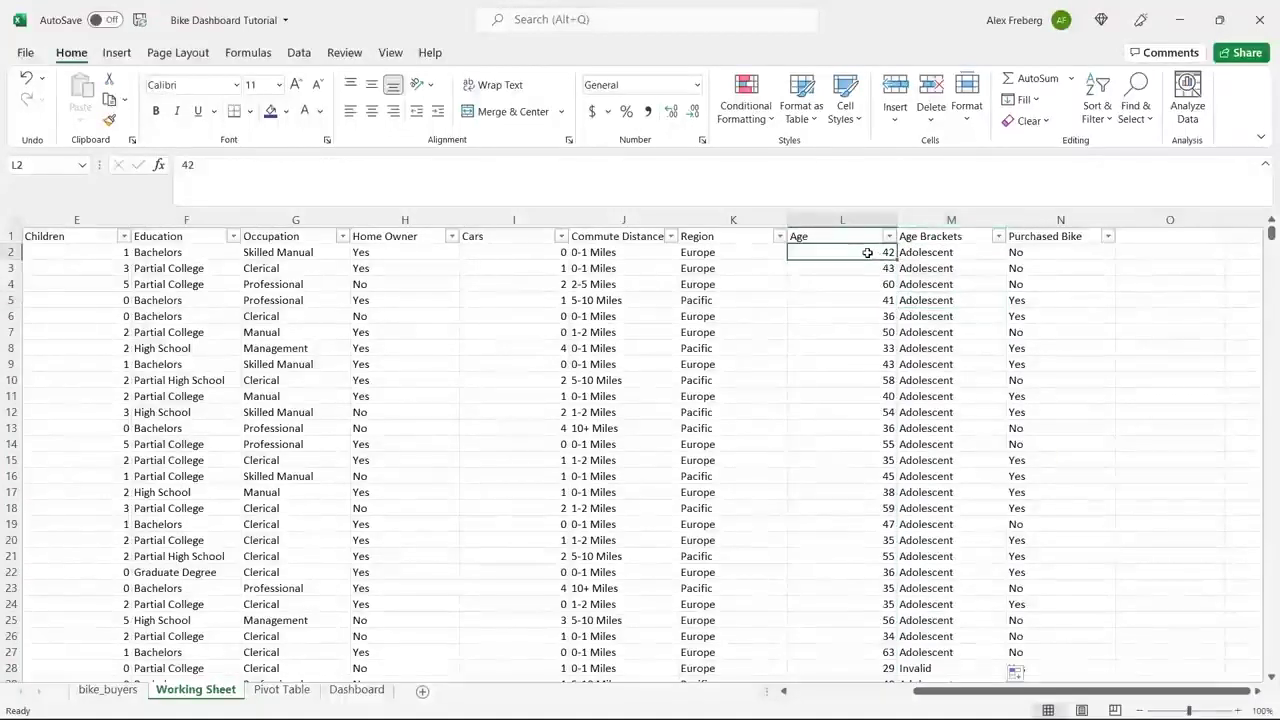
# Step: Change the M2 formula to =IF(L2<31,"Adolescent","Invalid") and fill it down the whole Age Brackets column
pyautogui.click(932, 252)
pyautogui.click(217, 164)
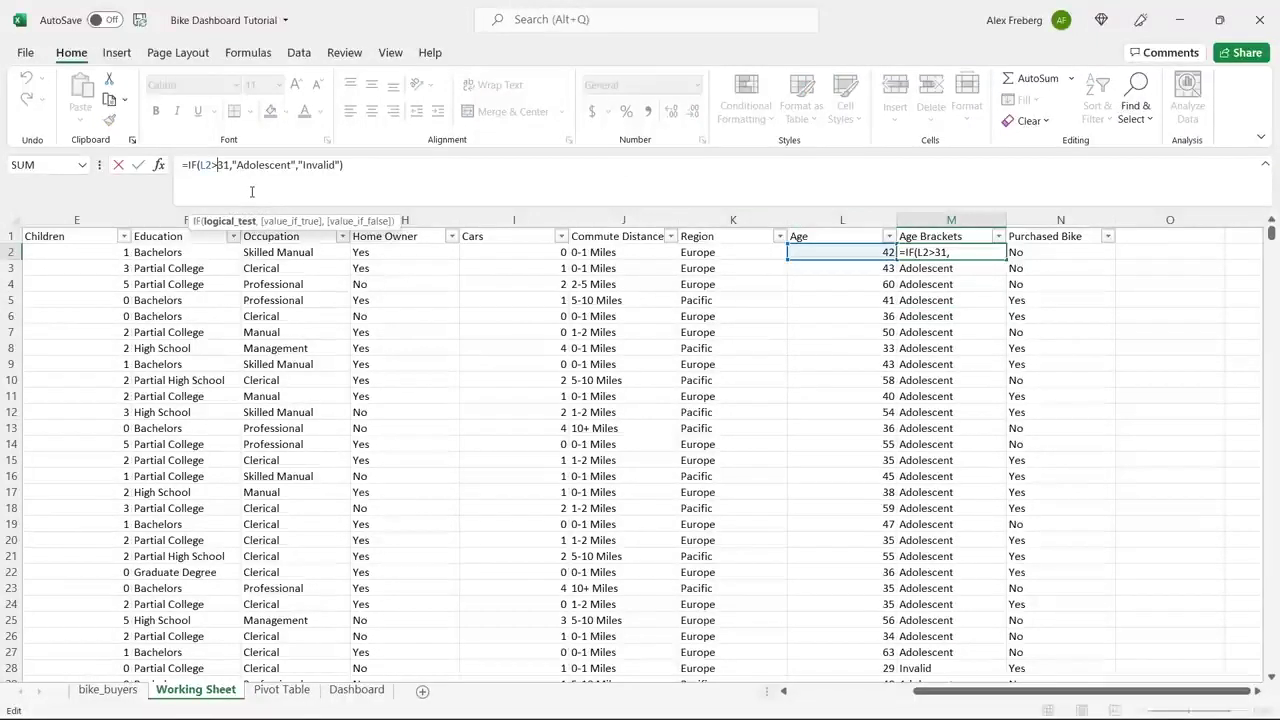
pyautogui.press('BackSpace')
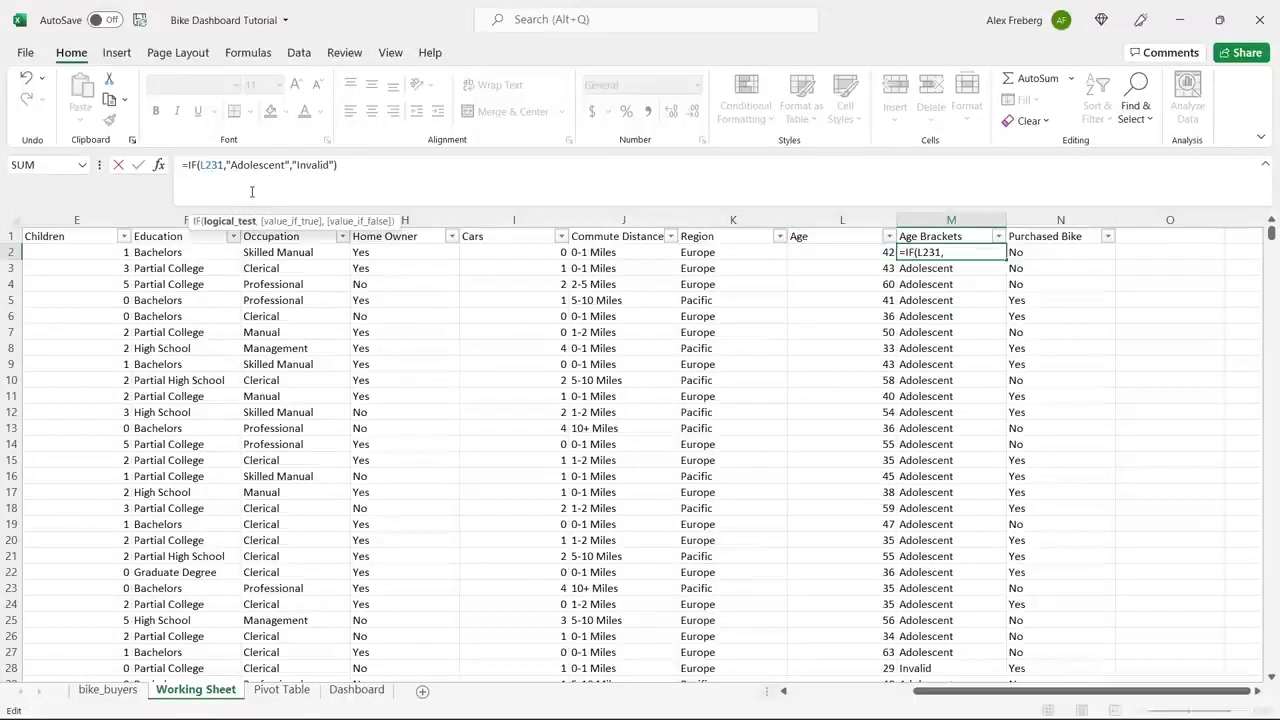
pyautogui.write('<')
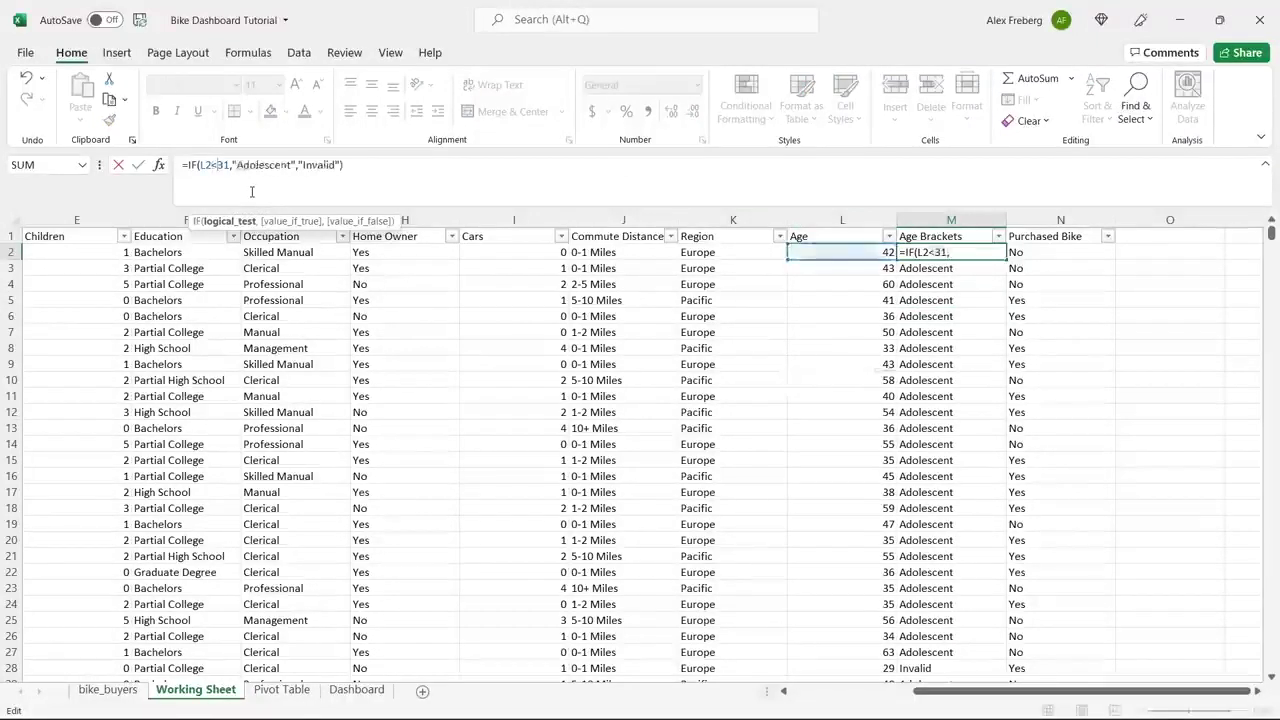
pyautogui.press('Return')
pyautogui.click(980, 251)
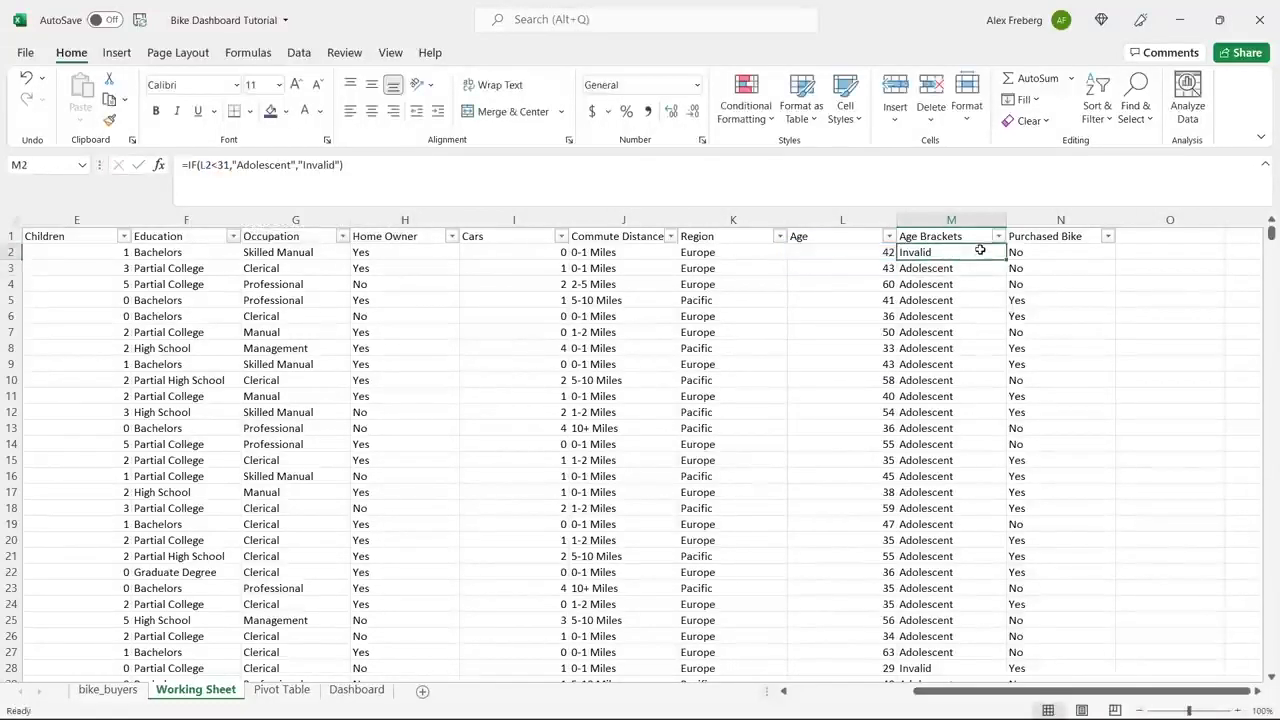
pyautogui.doubleClick(1005, 258)
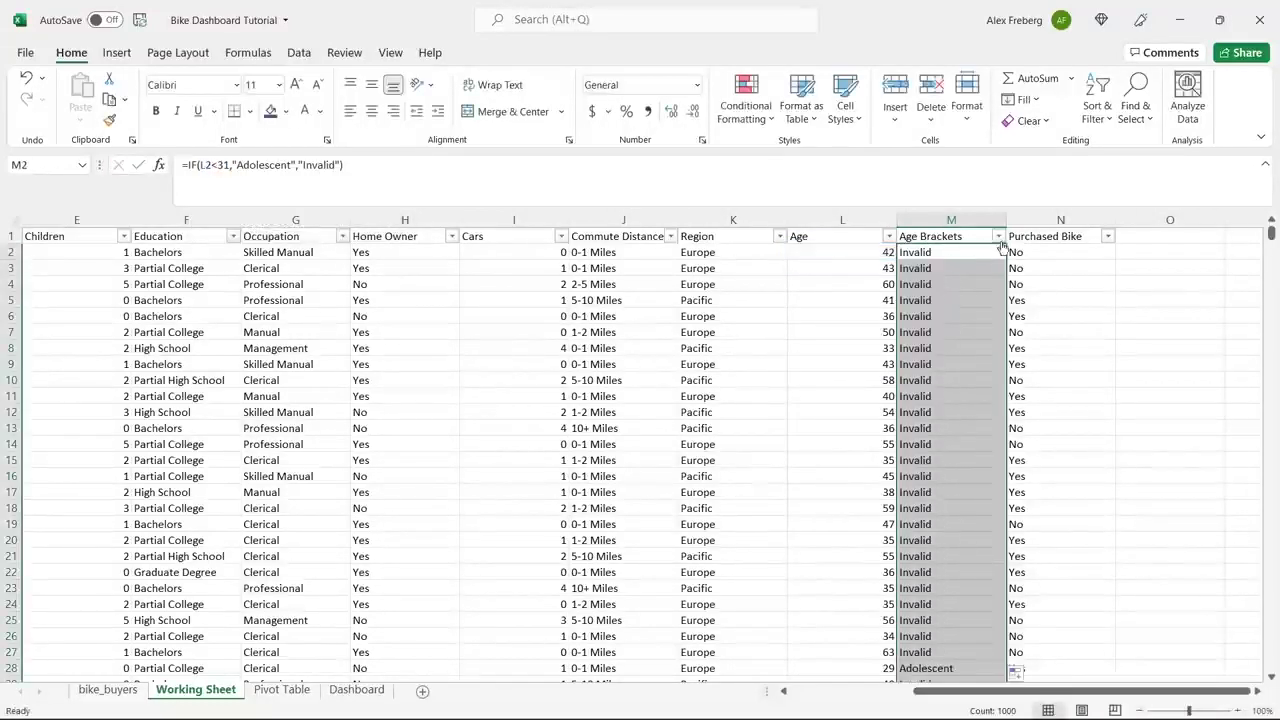
# Step: Check the Age Brackets results against ages around 31 and the distinct values in the column's filter, leaving the data unfiltered
pyautogui.click(940, 428)
pyautogui.scroll(-4, 940, 428)
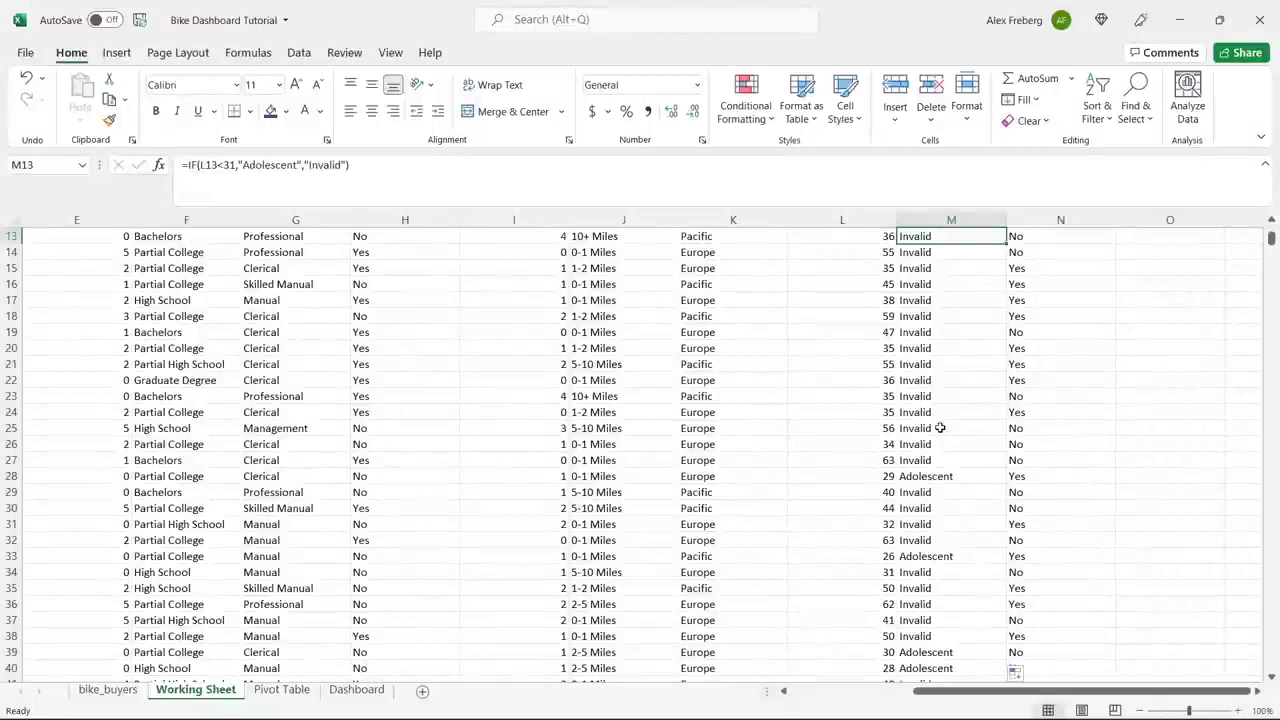
pyautogui.click(886, 572)
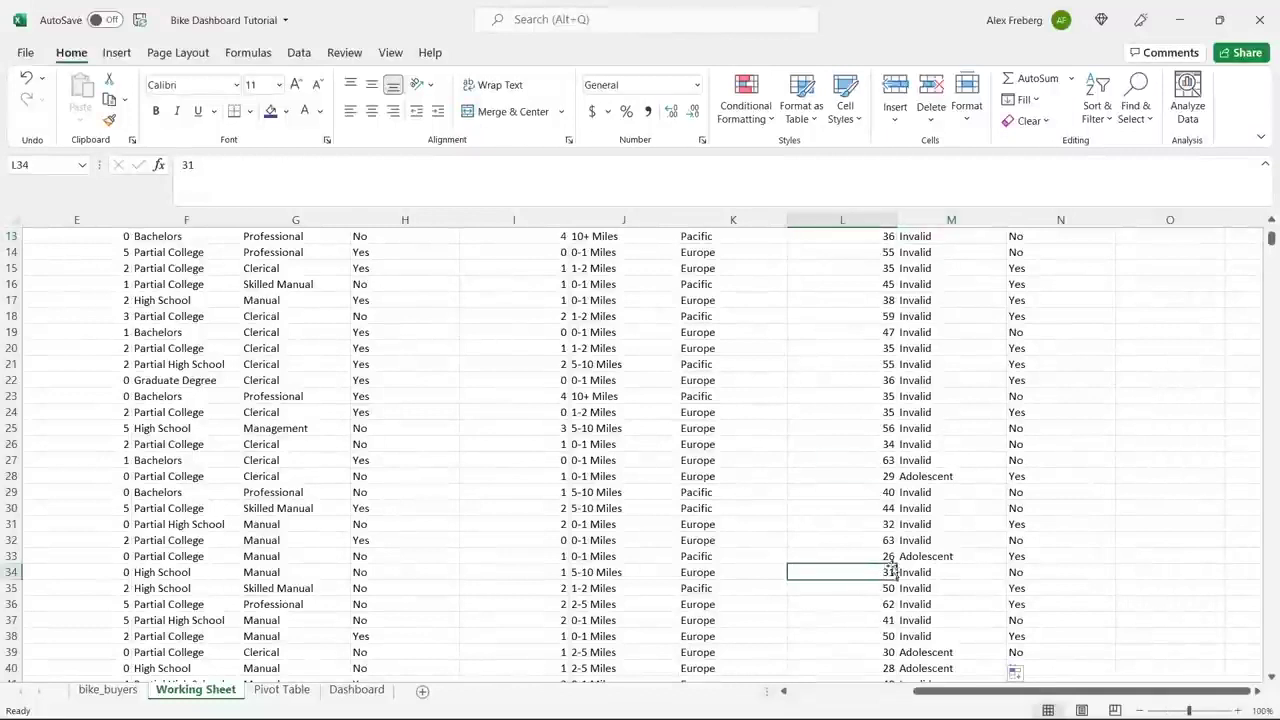
pyautogui.click(929, 572)
pyautogui.click(911, 558)
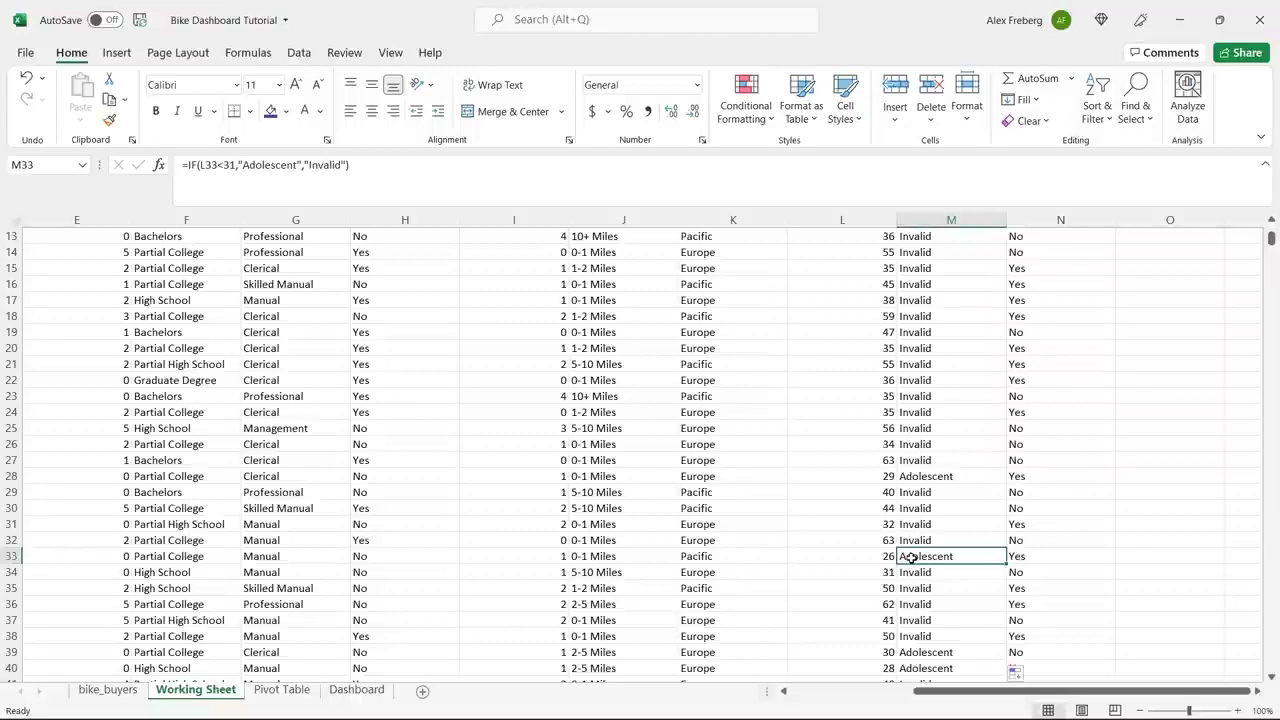
pyautogui.click(955, 477)
pyautogui.scroll(4, 989, 297)
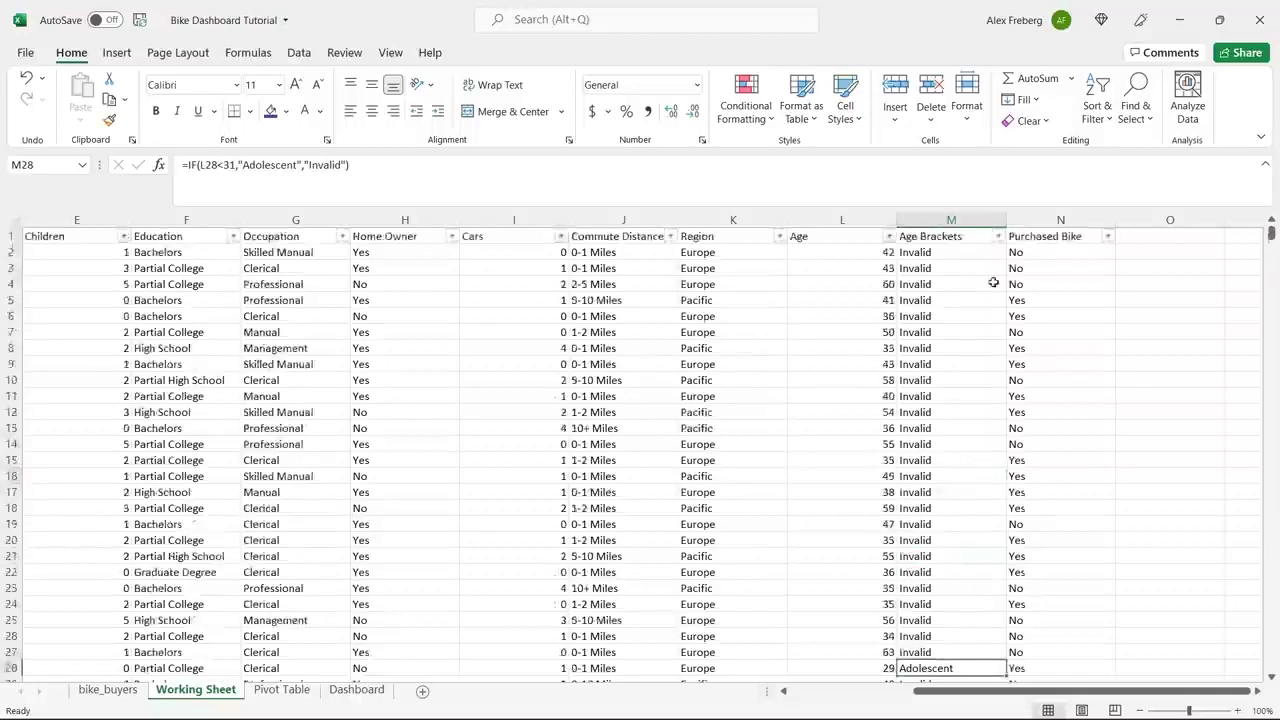
pyautogui.click(1010, 236)
pyautogui.click(998, 236)
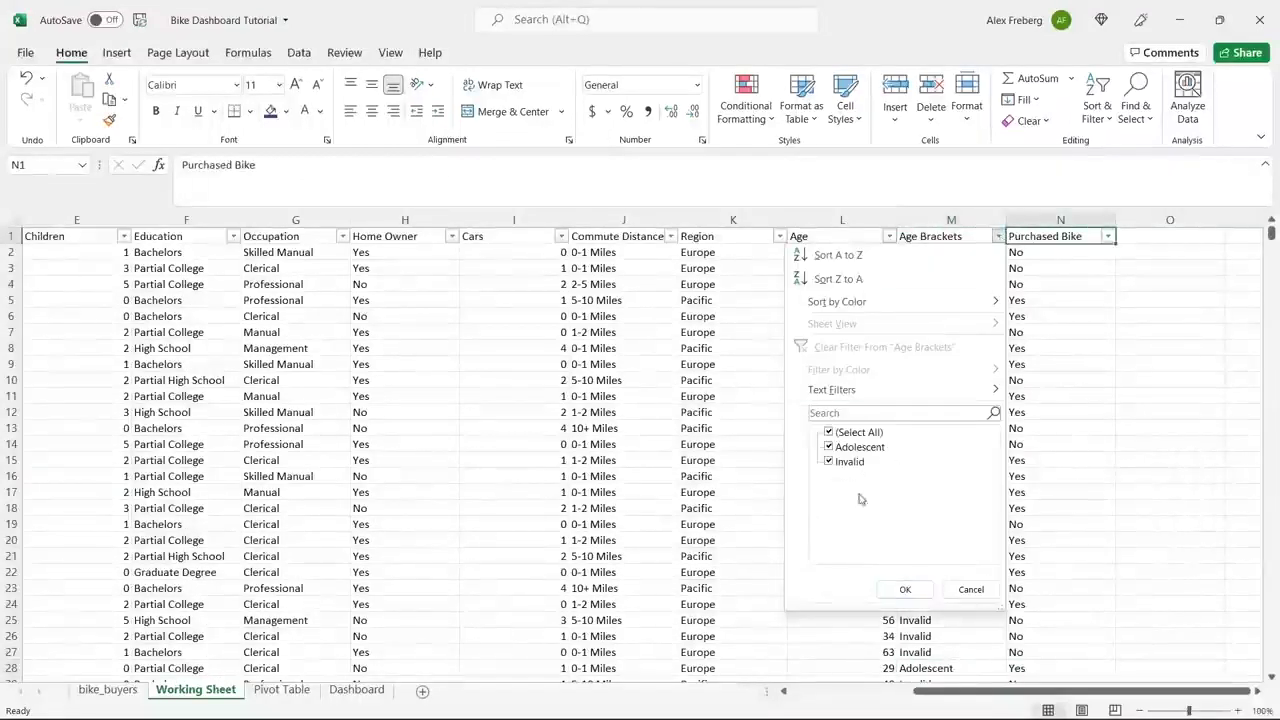
pyautogui.click(971, 589)
# Step: Open the Age Brackets formula in M2 and examine its "Invalid" value-if-false argument
pyautogui.click(930, 253)
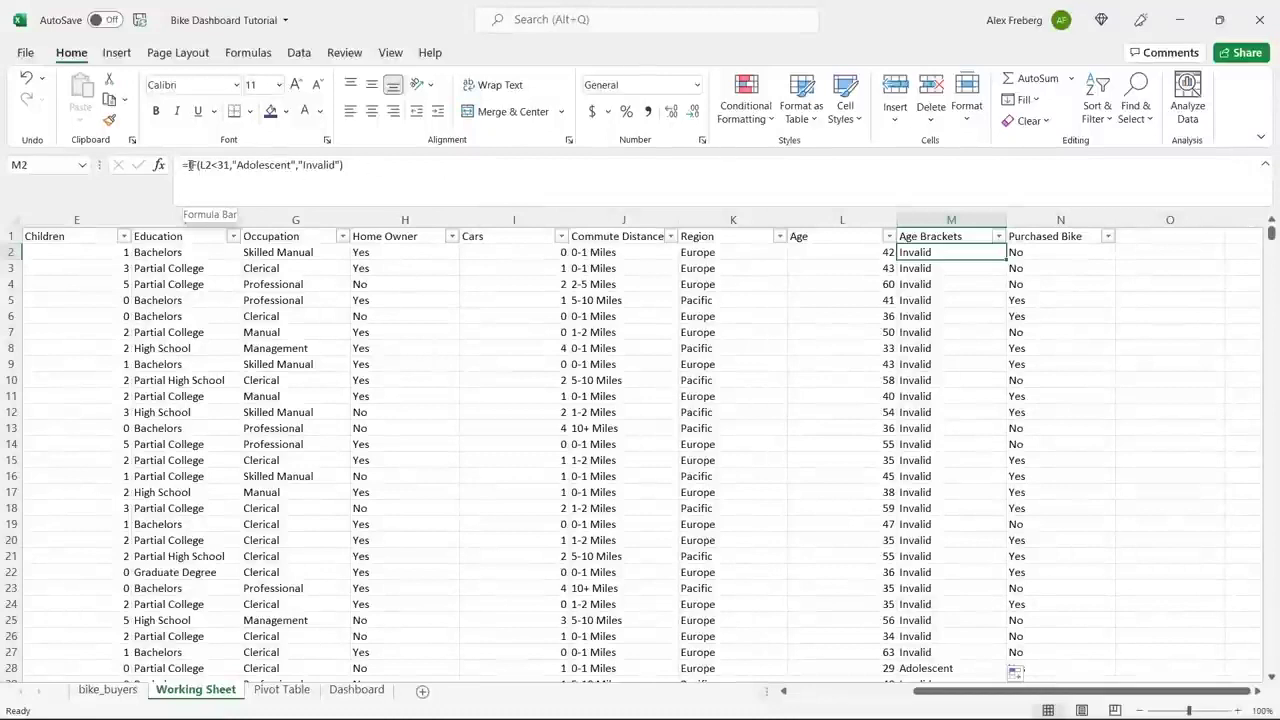
pyautogui.doubleClick(316, 166)
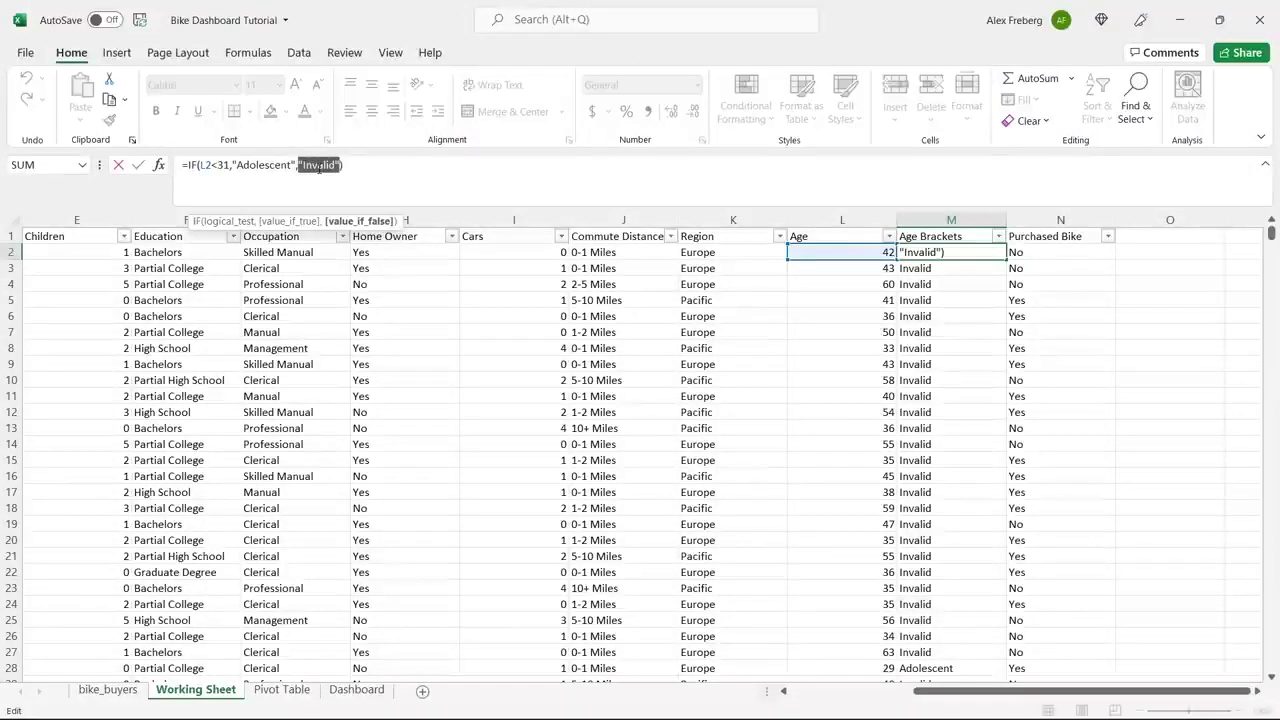
pyautogui.click(353, 175)
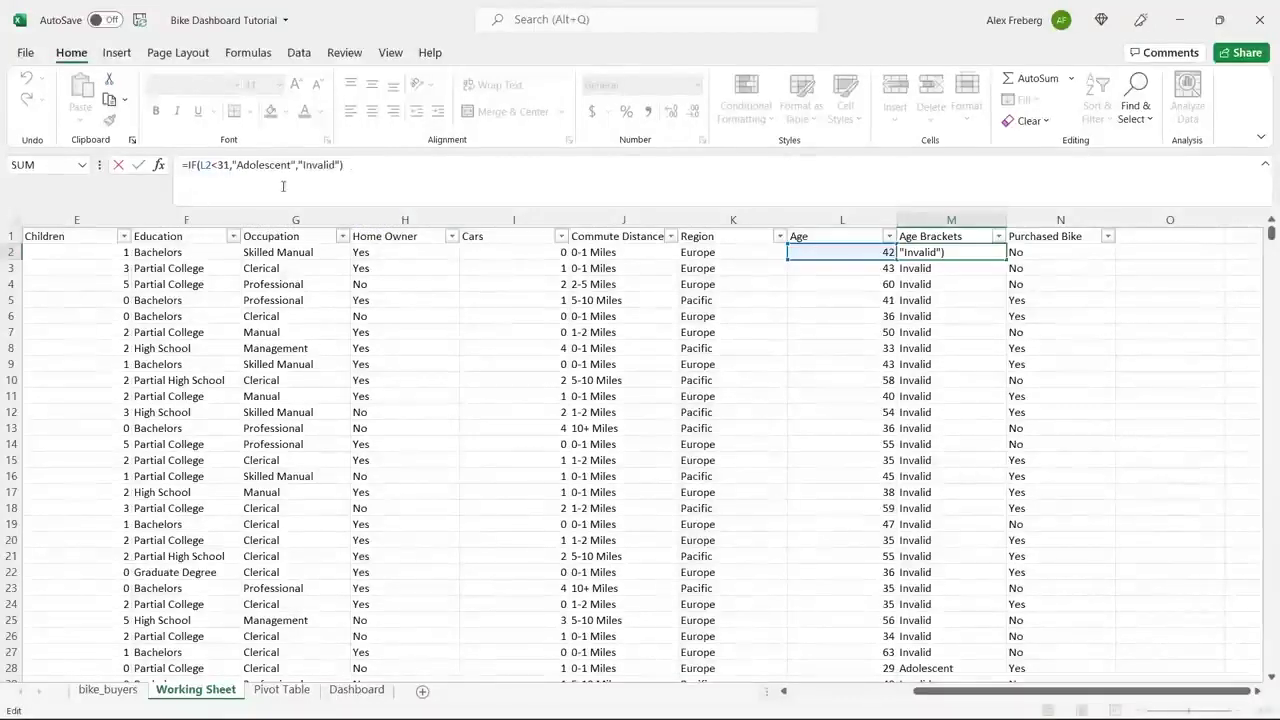
pyautogui.doubleClick(318, 166)
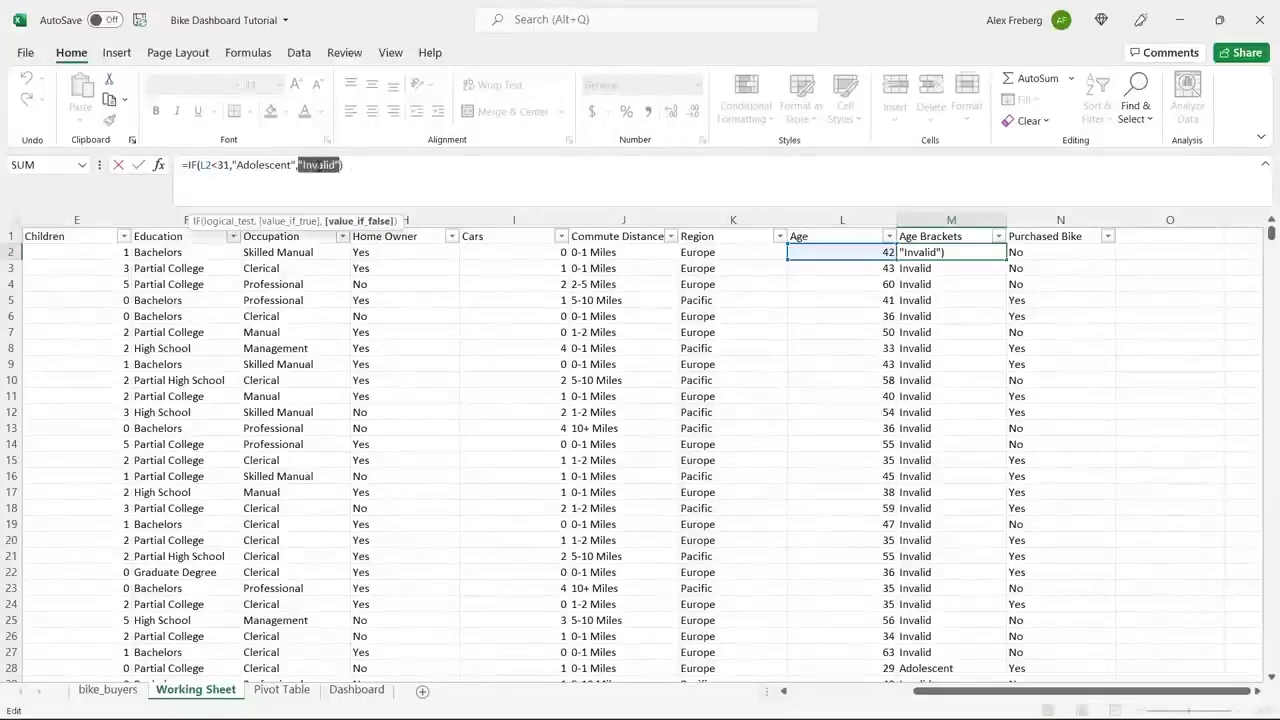
pyautogui.click(344, 168)
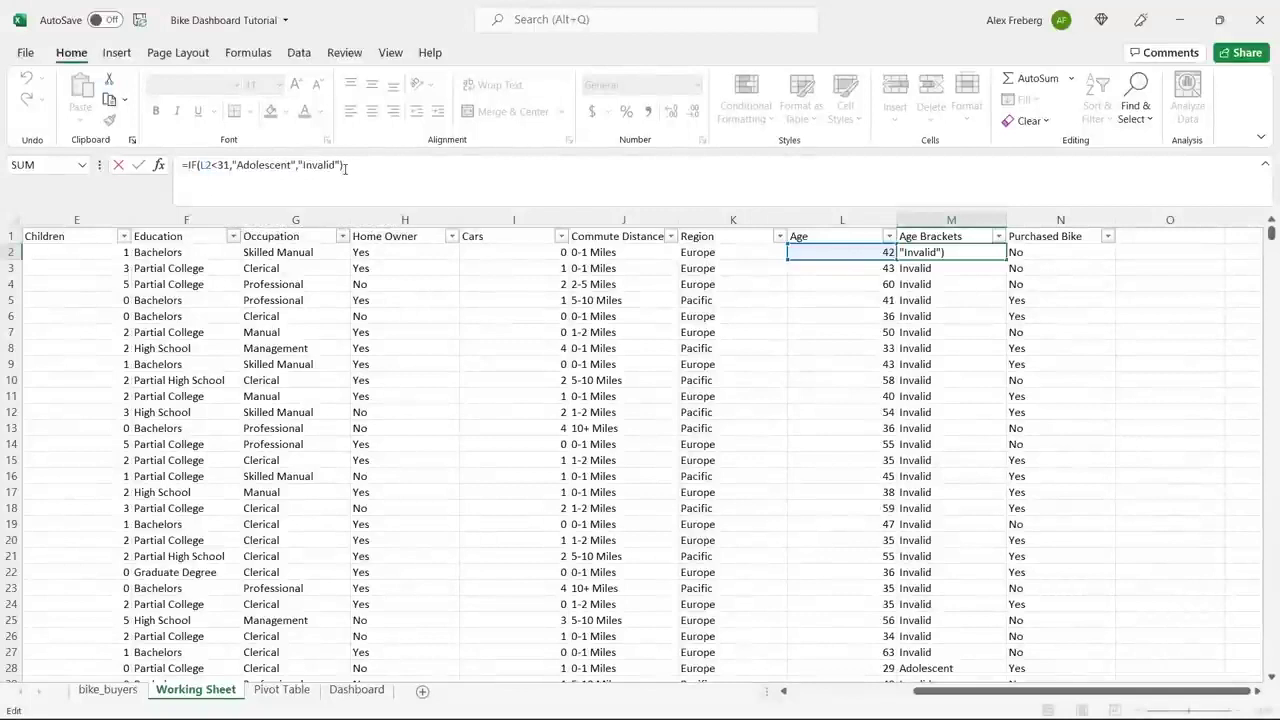
pyautogui.click(187, 165)
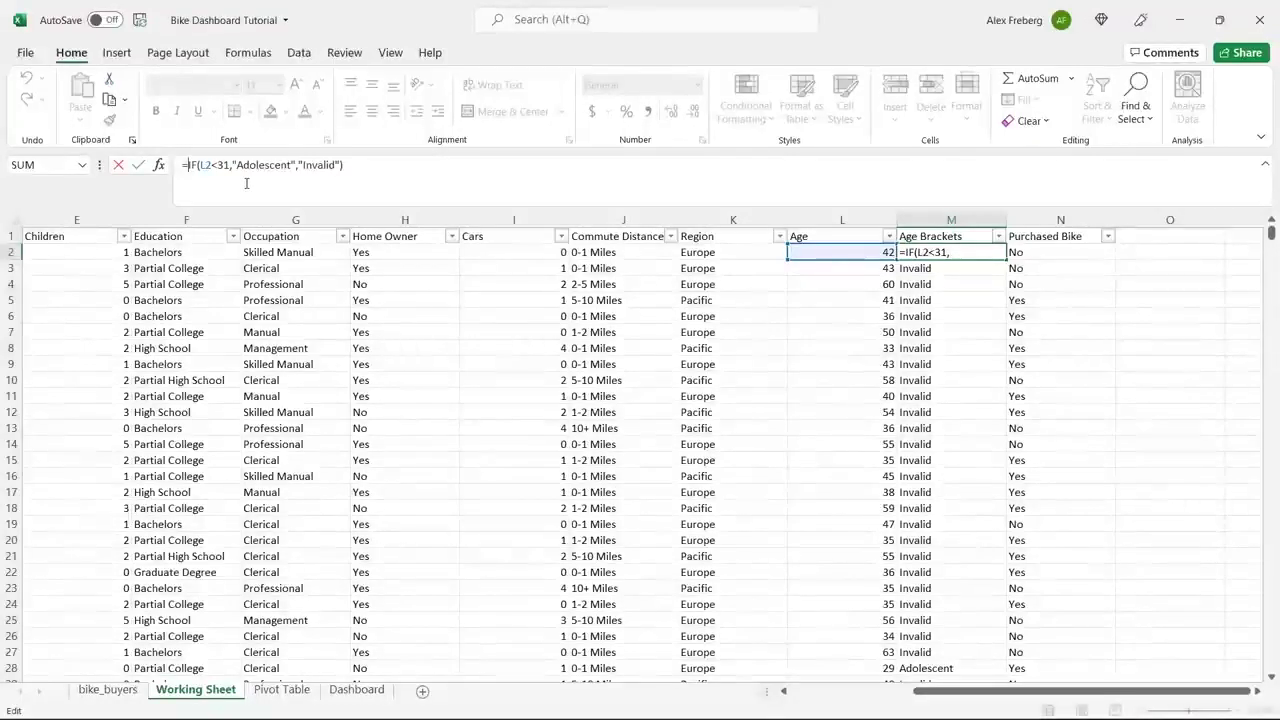
pyautogui.write('IF(')
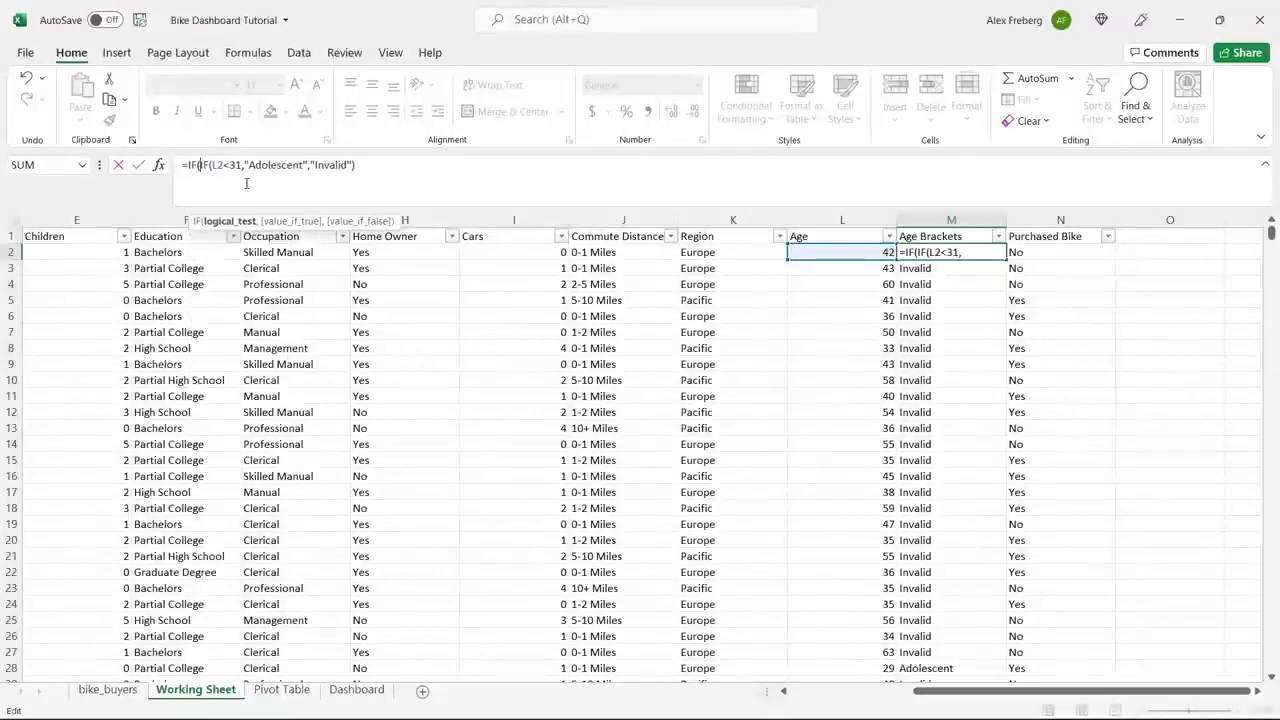
pyautogui.write('(')
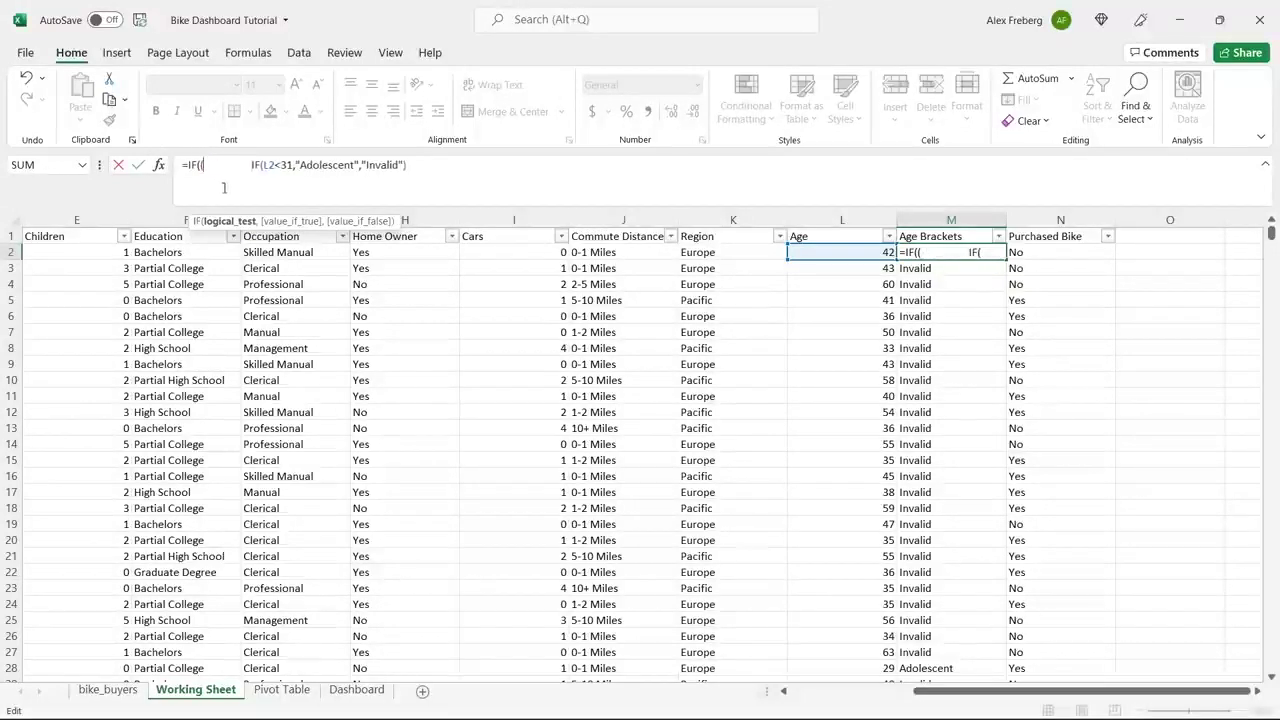
pyautogui.press('BackSpace')
pyautogui.press('BackSpace')
pyautogui.press('BackSpace')
pyautogui.press('BackSpace')
pyautogui.press('BackSpace')
pyautogui.press('BackSpace')
pyautogui.press('BackSpace')
pyautogui.press('BackSpace')
pyautogui.press('BackSpace')
pyautogui.press('BackSpace')
pyautogui.press('BackSpace')
pyautogui.press('BackSpace')
pyautogui.press('BackSpace')
pyautogui.press('BackSpace')
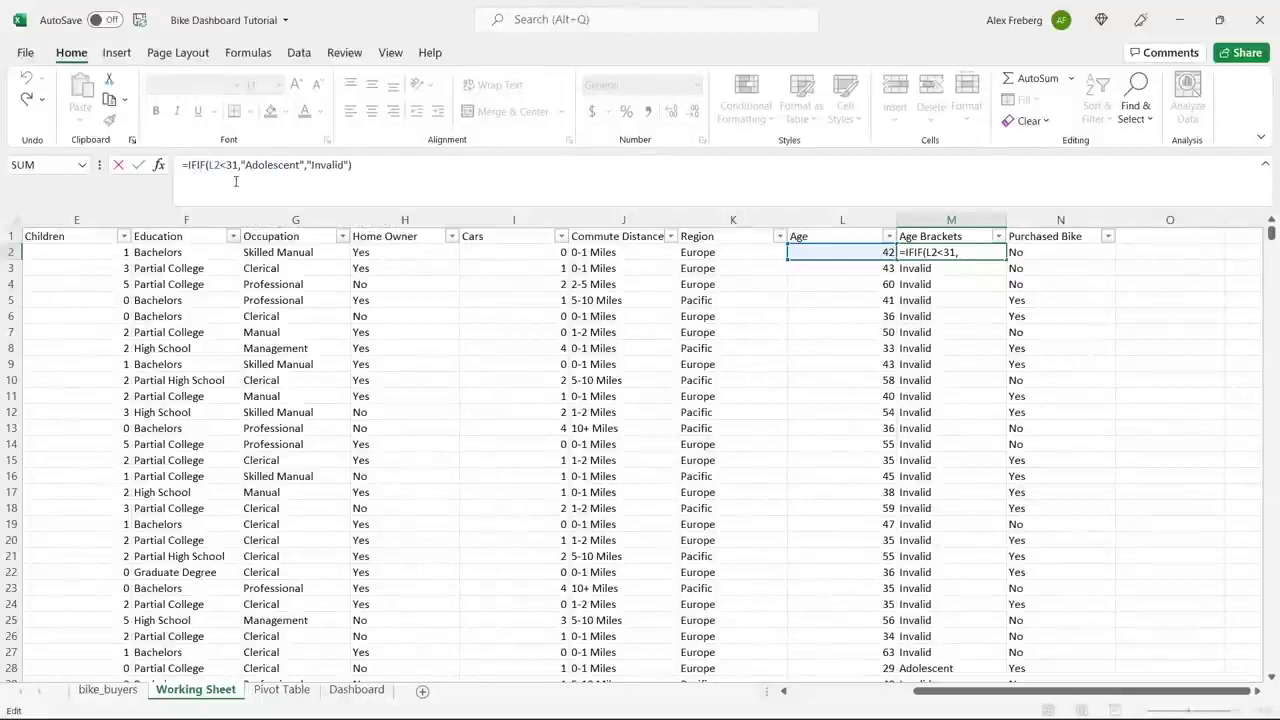
pyautogui.hotkey('ctrl', 'z')
pyautogui.hotkey('ctrl', 'y')
pyautogui.click(193, 166)
pyautogui.press('BackSpace')
pyautogui.press('BackSpace')
# Step: Nest the M2 formula in an outer IF so it reads =IF(L2>=31, "Middle Age",IF(L2<31,"Adolescent","Invalid"))
pyautogui.write('IF(IF(')
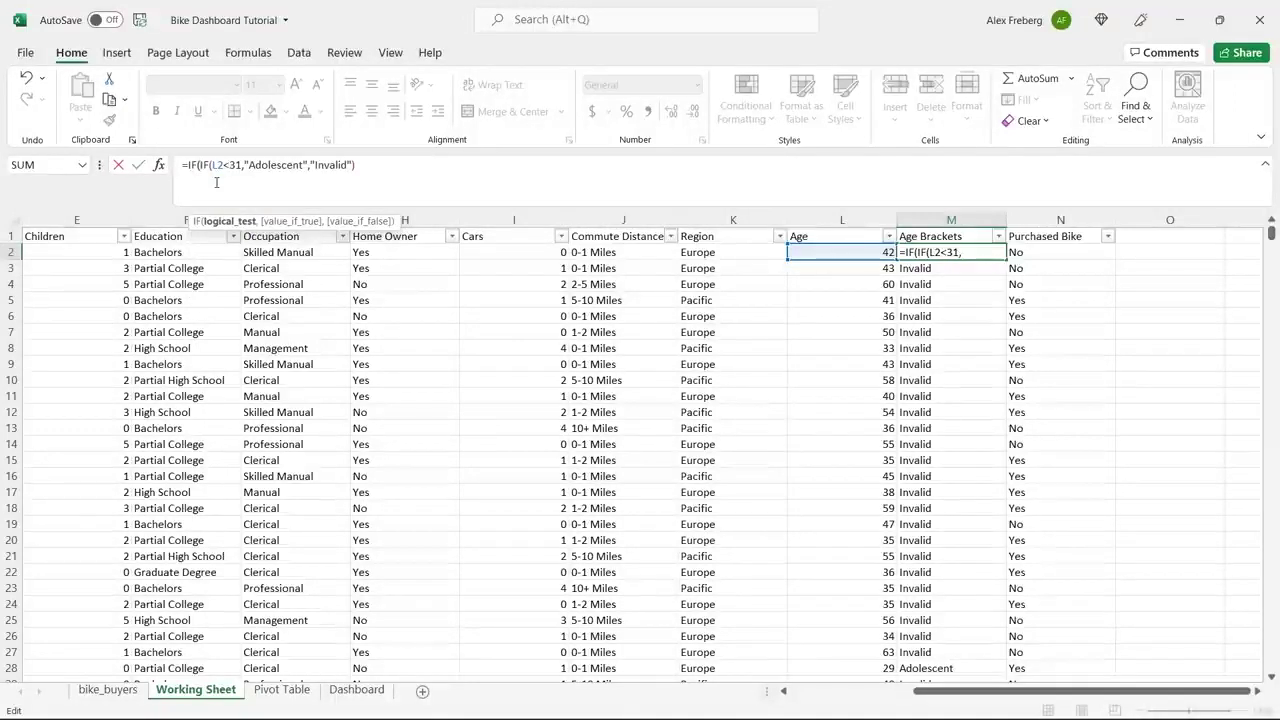
pyautogui.click(840, 252)
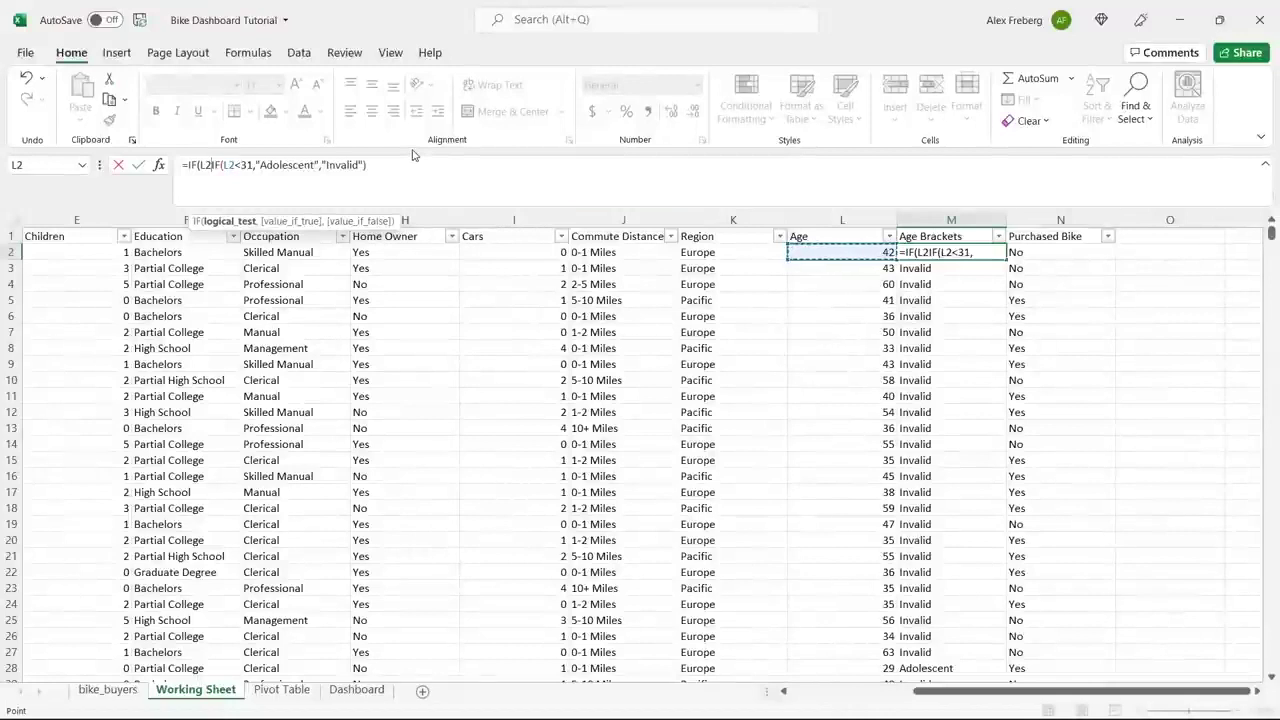
pyautogui.write('>=')
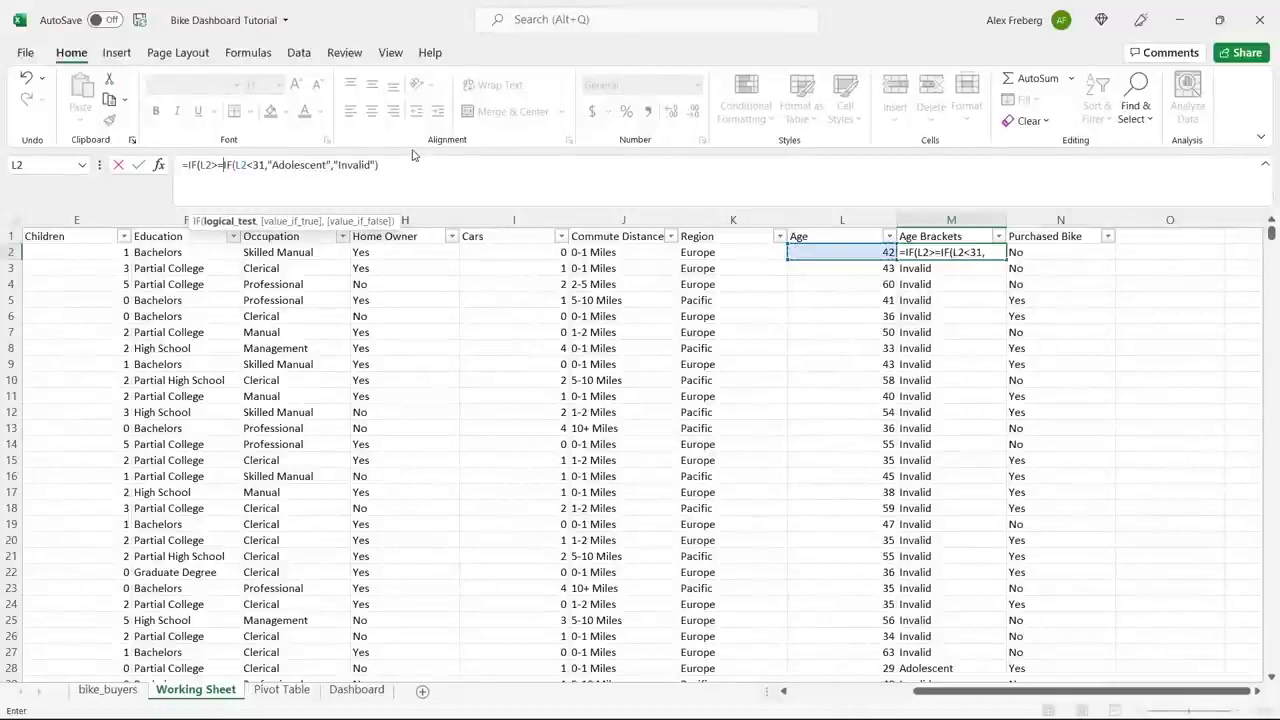
pyautogui.write('31,')
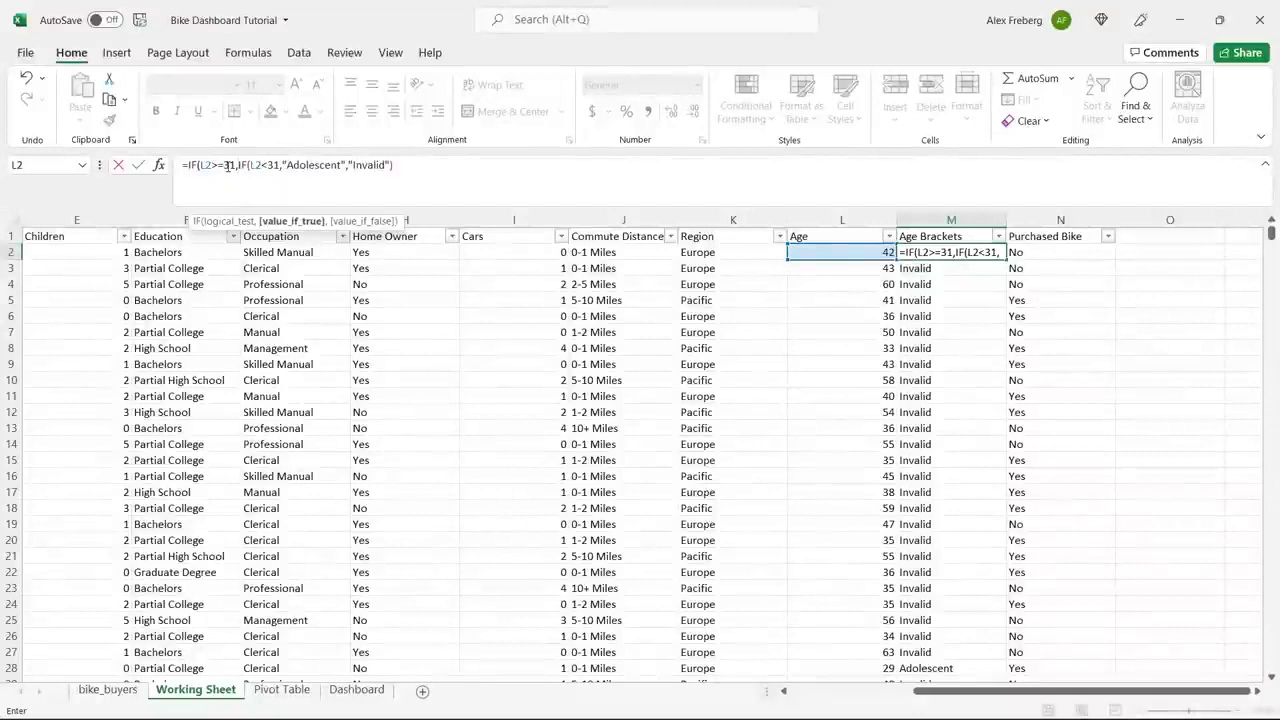
pyautogui.write('"Mi')
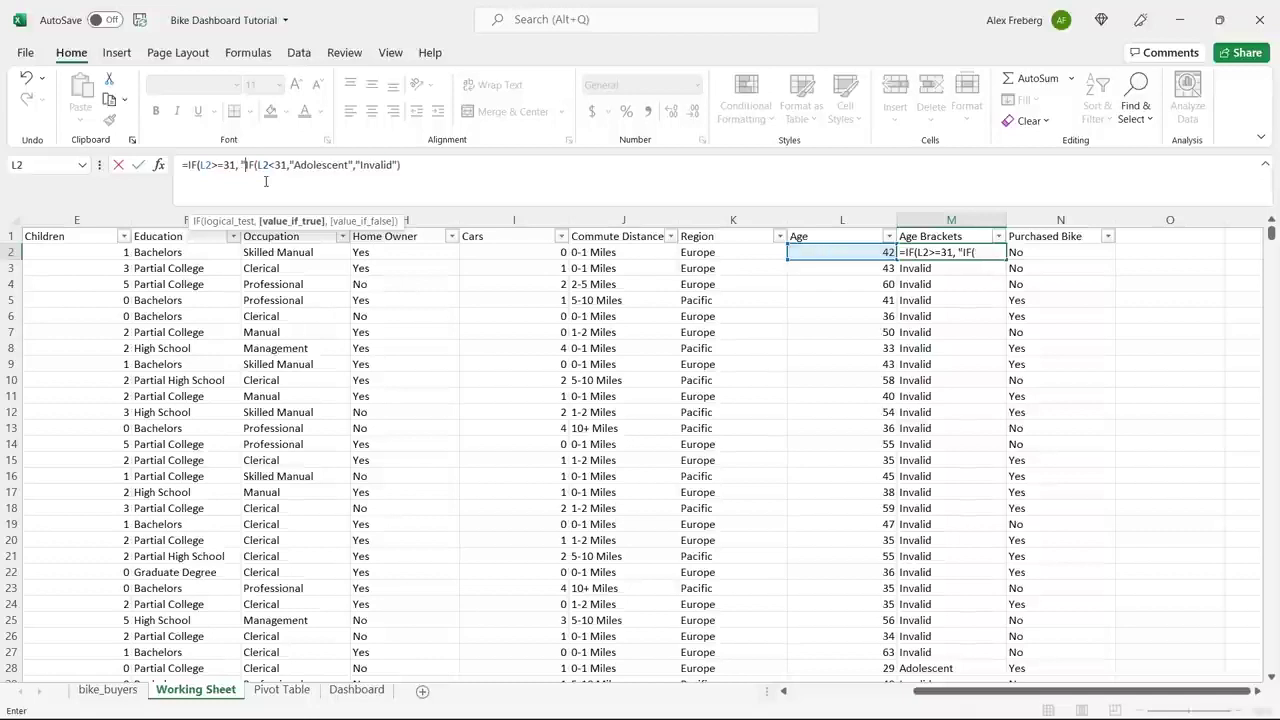
pyautogui.write('ddle Age')
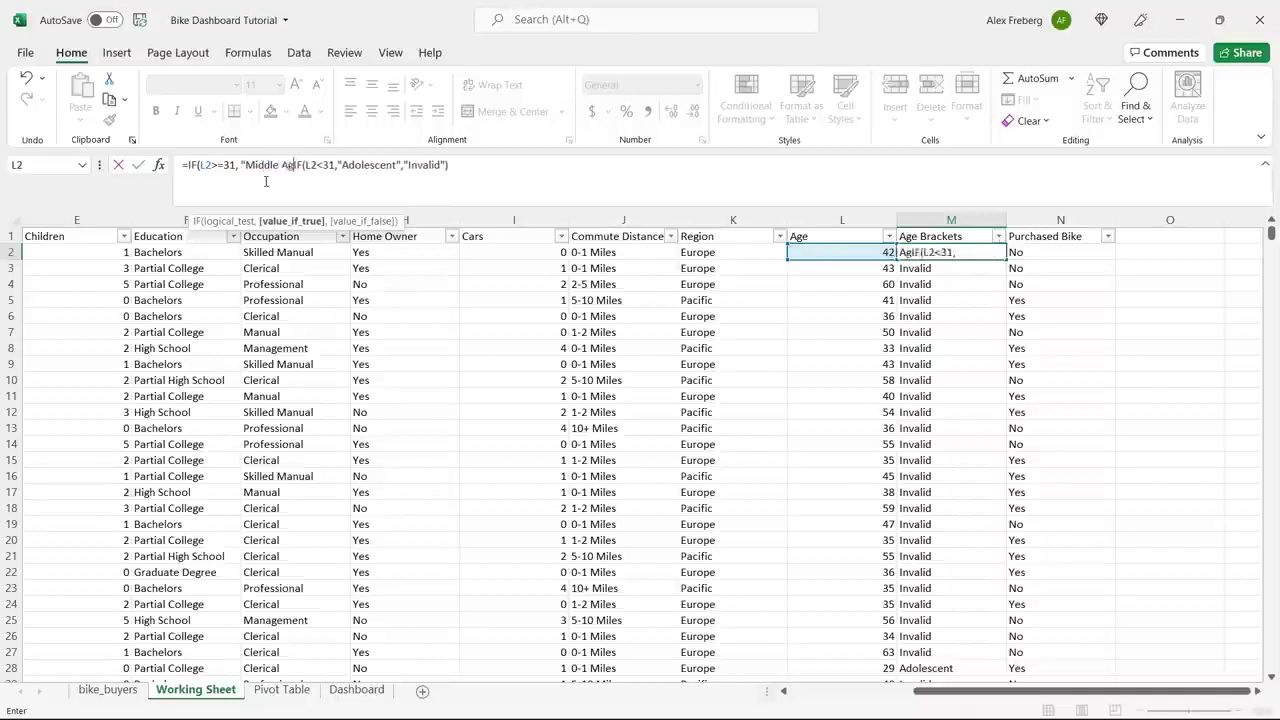
pyautogui.write('"')
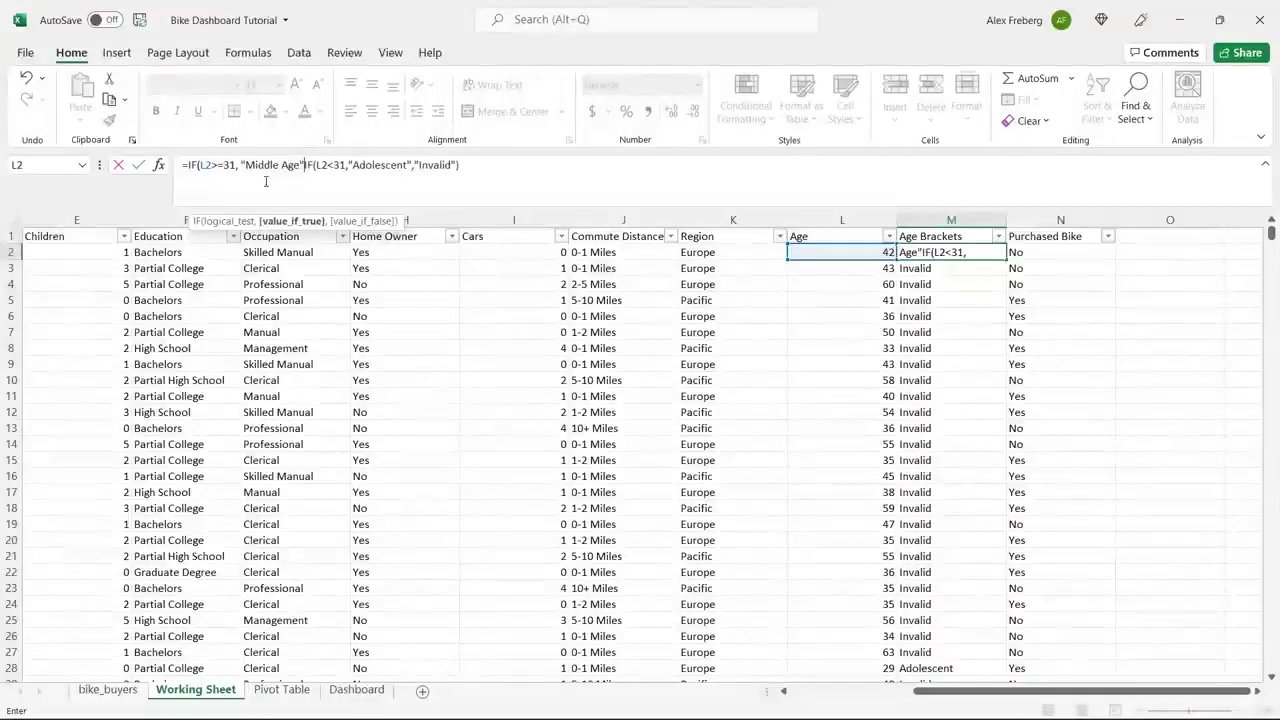
pyautogui.write(',')
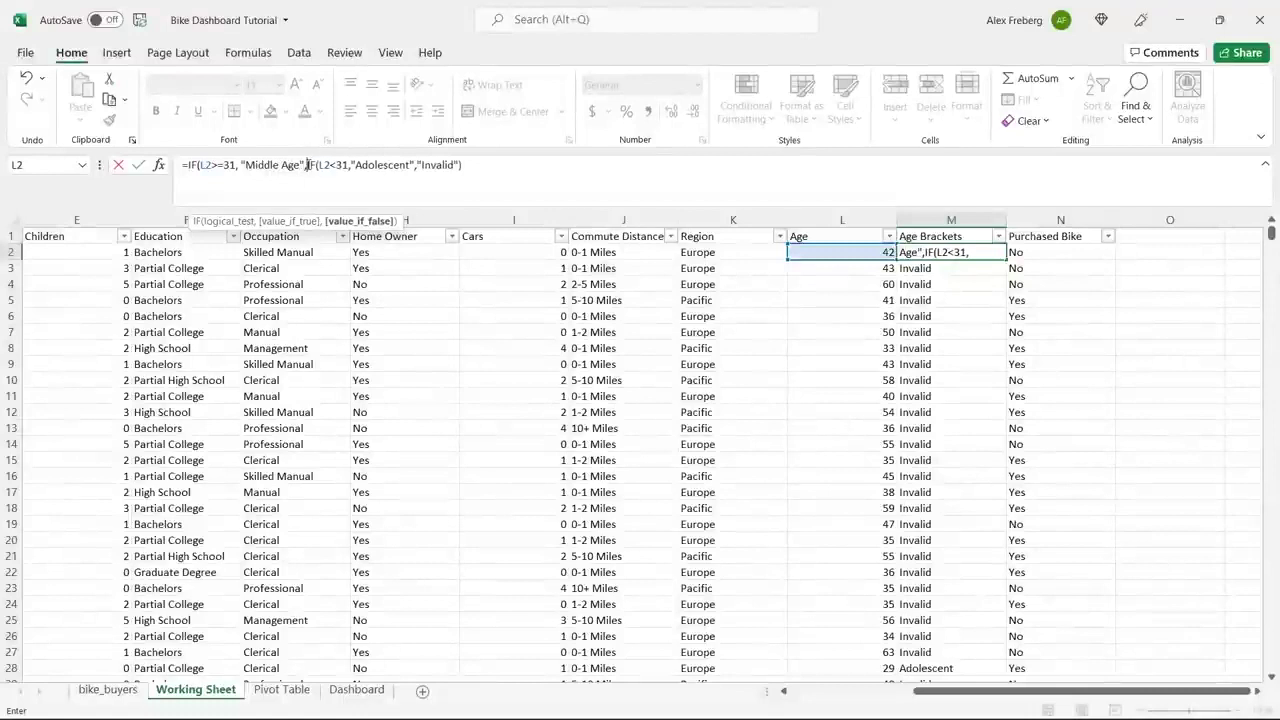
pyautogui.click(467, 167)
pyautogui.write(')')
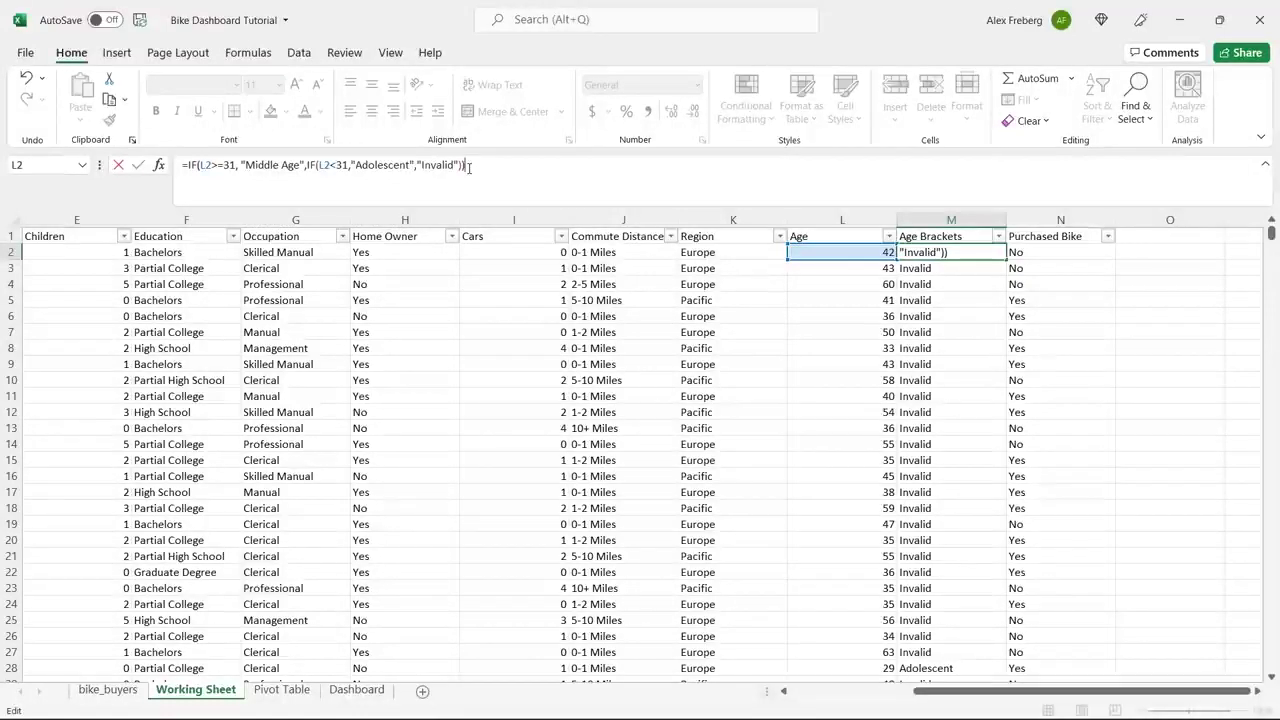
pyautogui.press('Return')
# Step: Fill the nested IF formula from M2 down the whole Age Brackets column
pyautogui.click(1000, 256)
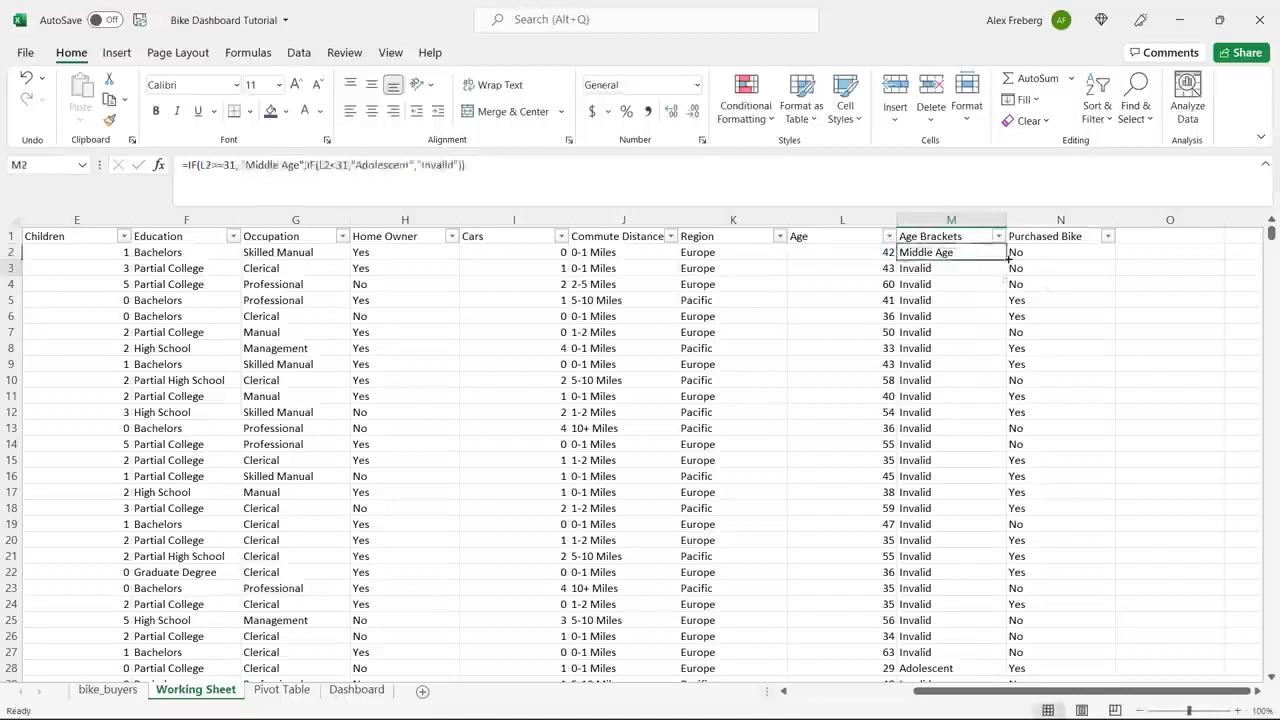
pyautogui.doubleClick(1008, 259)
pyautogui.click(958, 288)
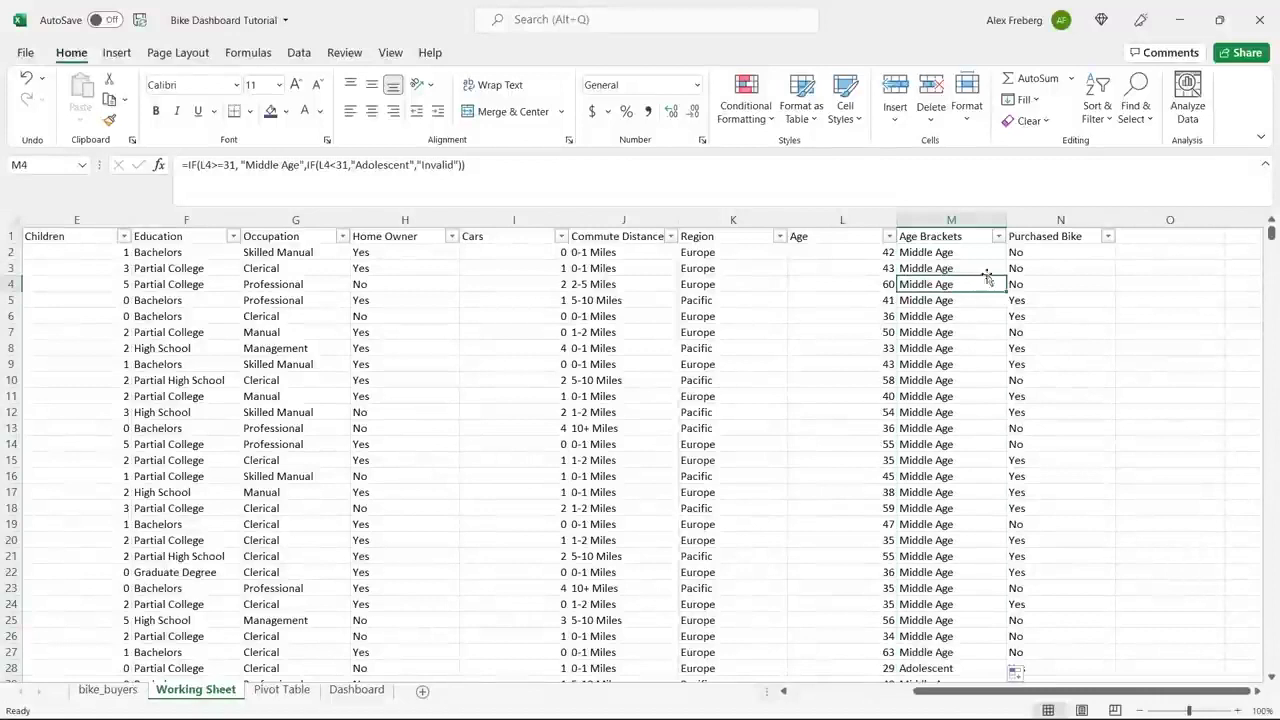
# Step: Check the distinct values in the Age Brackets filter list, leaving the column unfiltered
pyautogui.click(998, 237)
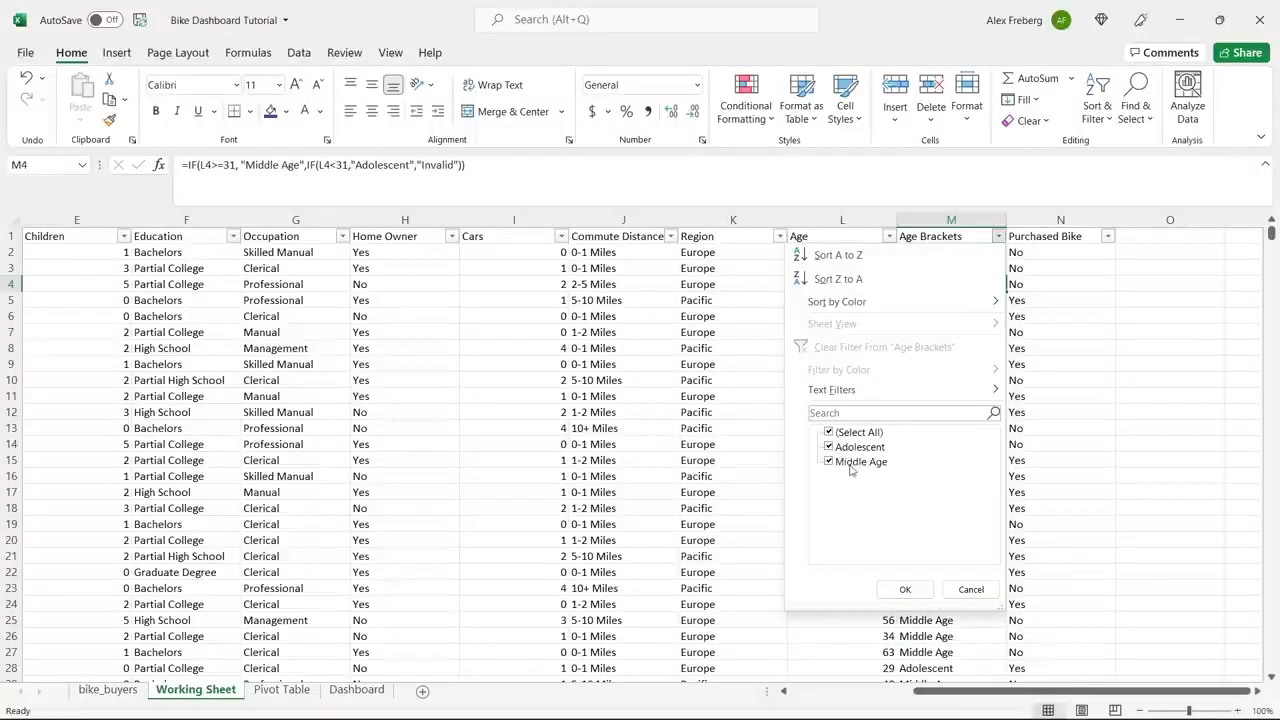
pyautogui.click(956, 585)
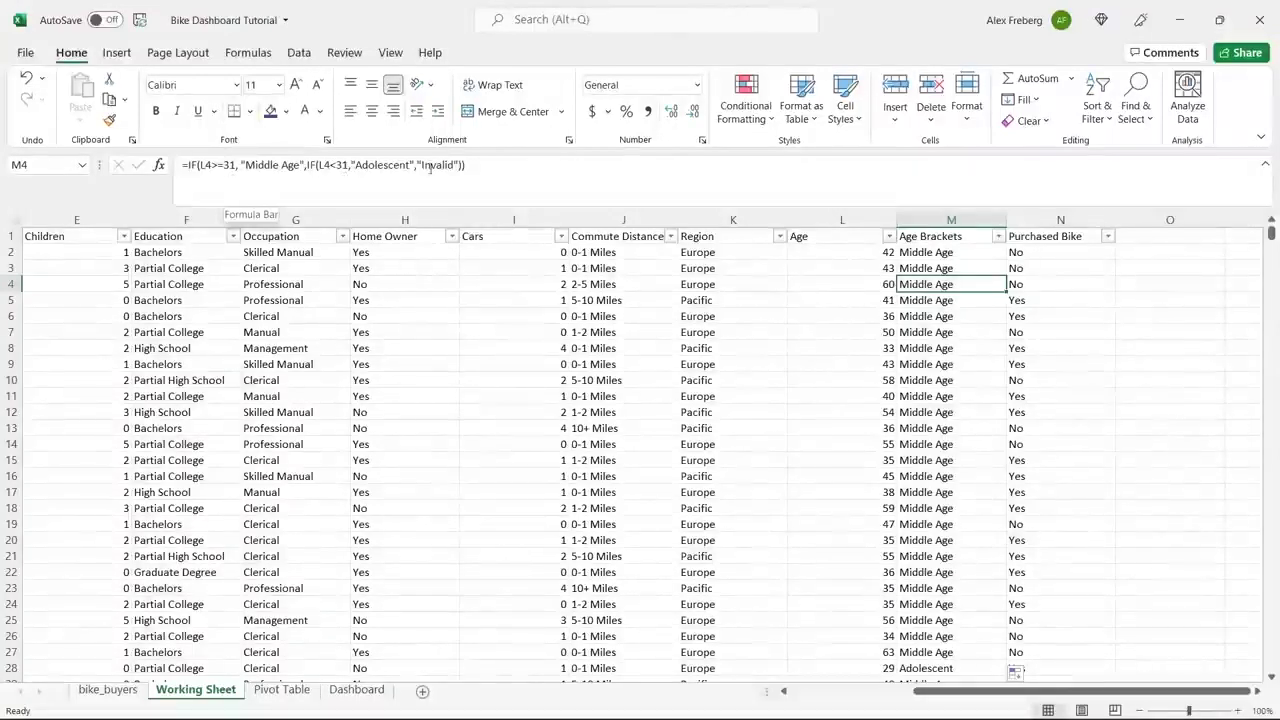
pyautogui.click(998, 237)
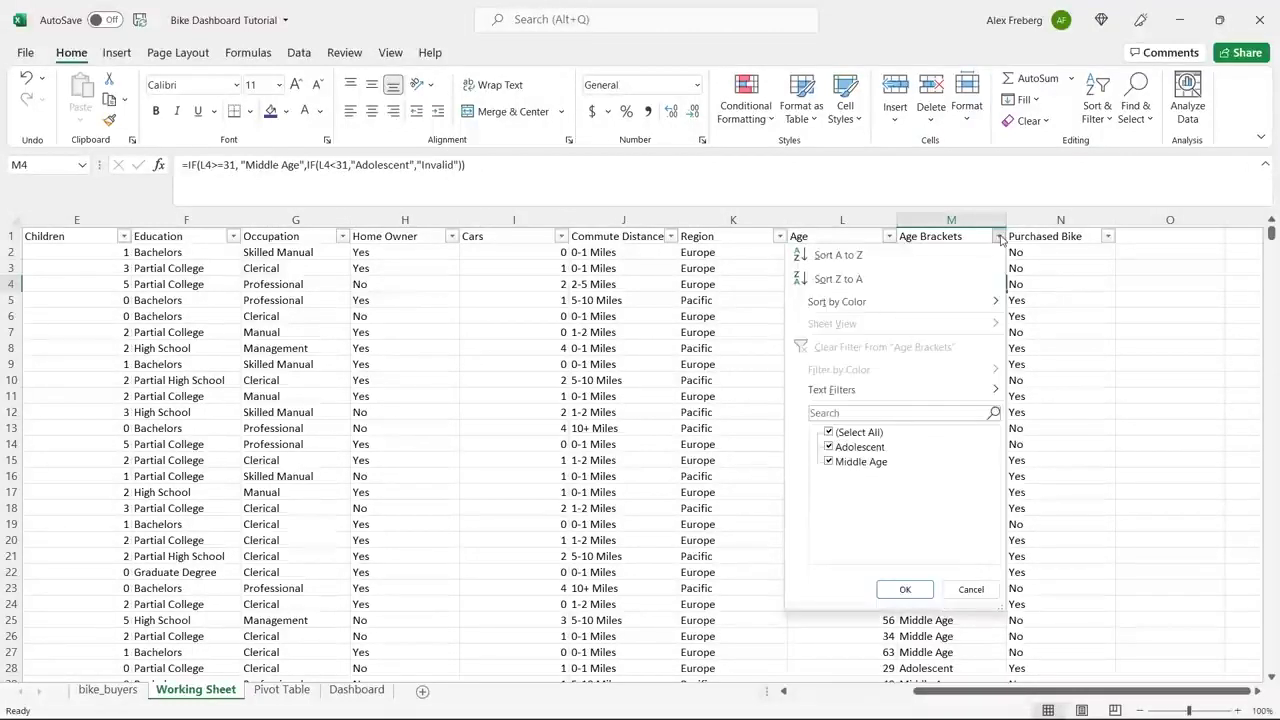
pyautogui.click(970, 590)
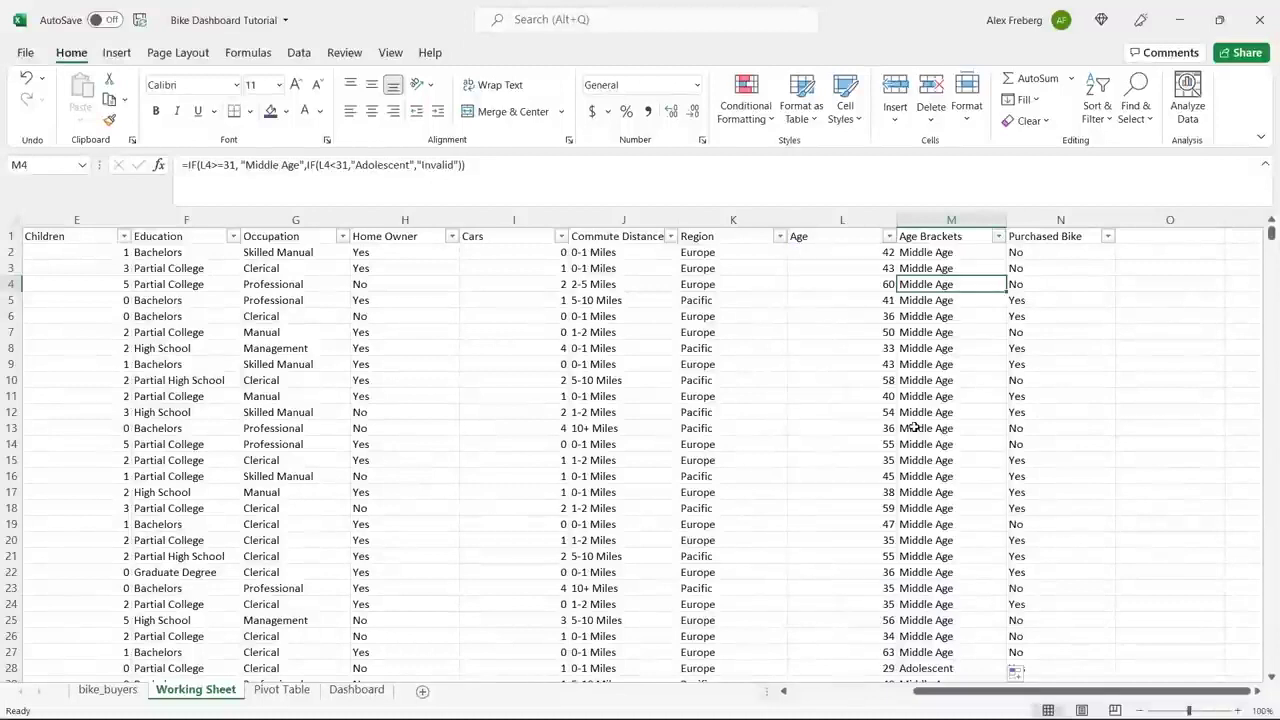
pyautogui.moveTo(468, 165); pyautogui.dragTo(188, 168)
pyautogui.doubleClick(435, 164)
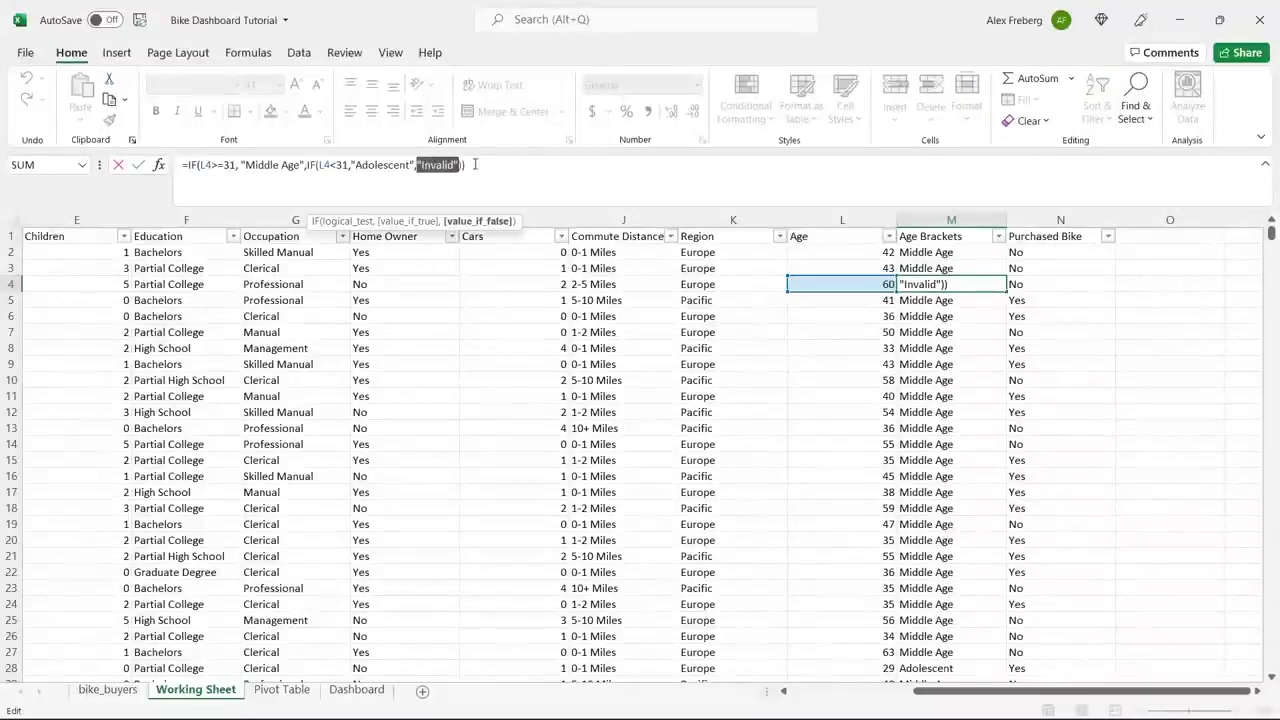
pyautogui.click(475, 164)
pyautogui.click(188, 164)
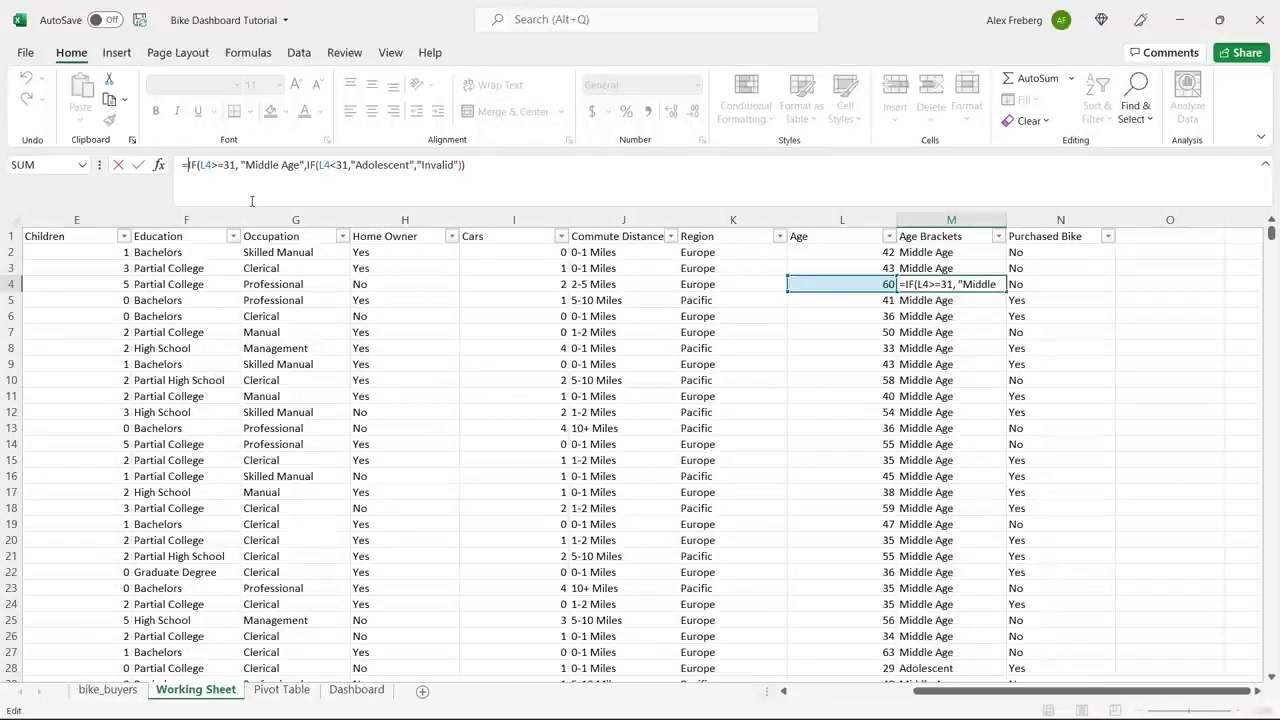
pyautogui.write('IF(')
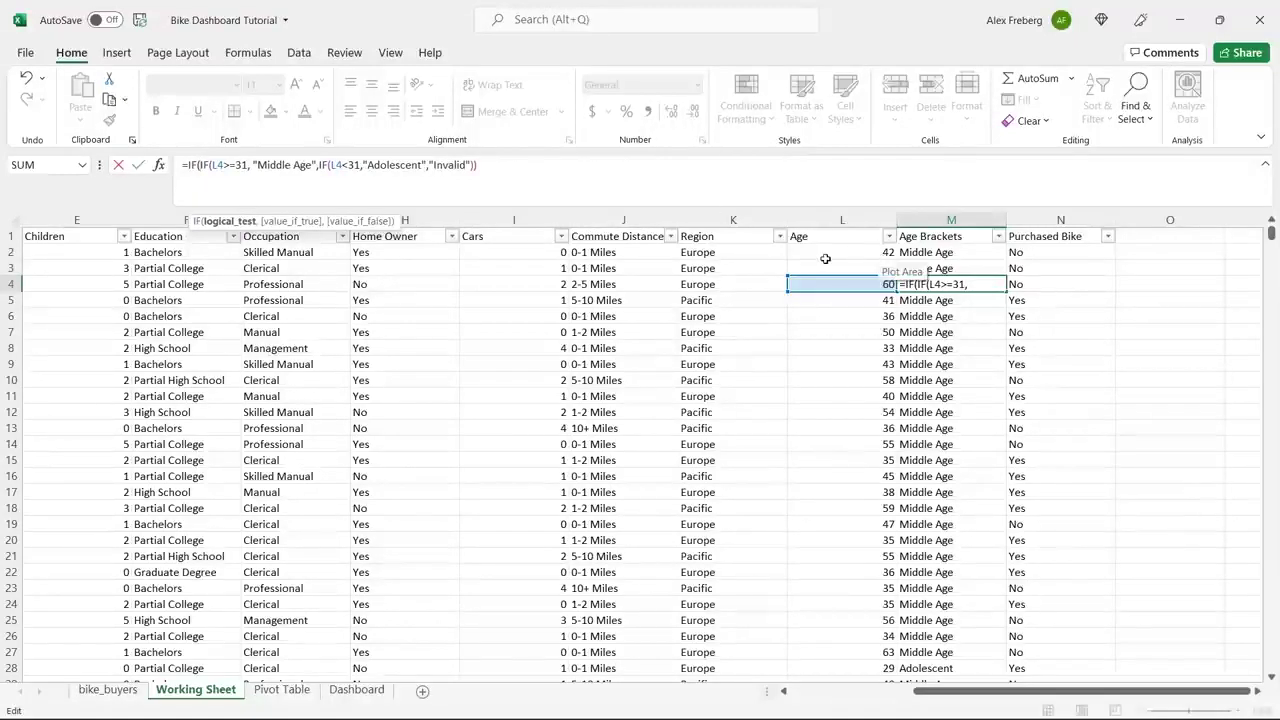
pyautogui.press('BackSpace')
pyautogui.press('BackSpace')
pyautogui.press('BackSpace')
pyautogui.press('BackSpace')
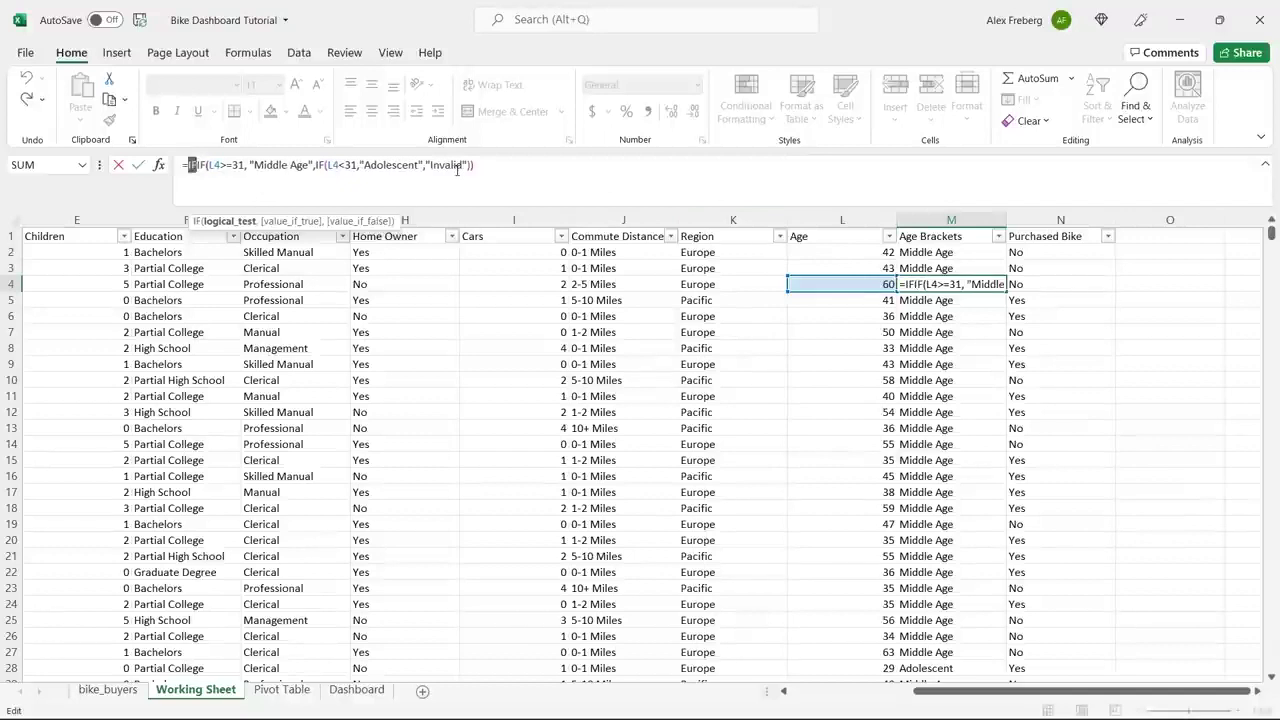
pyautogui.write('=')
pyautogui.press('Return')
# Step: Nest the M2 formula in another IF so it reads =IF(L2>55, "Old",IF(L2>=31, "Middle Age",IF(L2<31,"Adolescent","Invalid")))
pyautogui.click(921, 250)
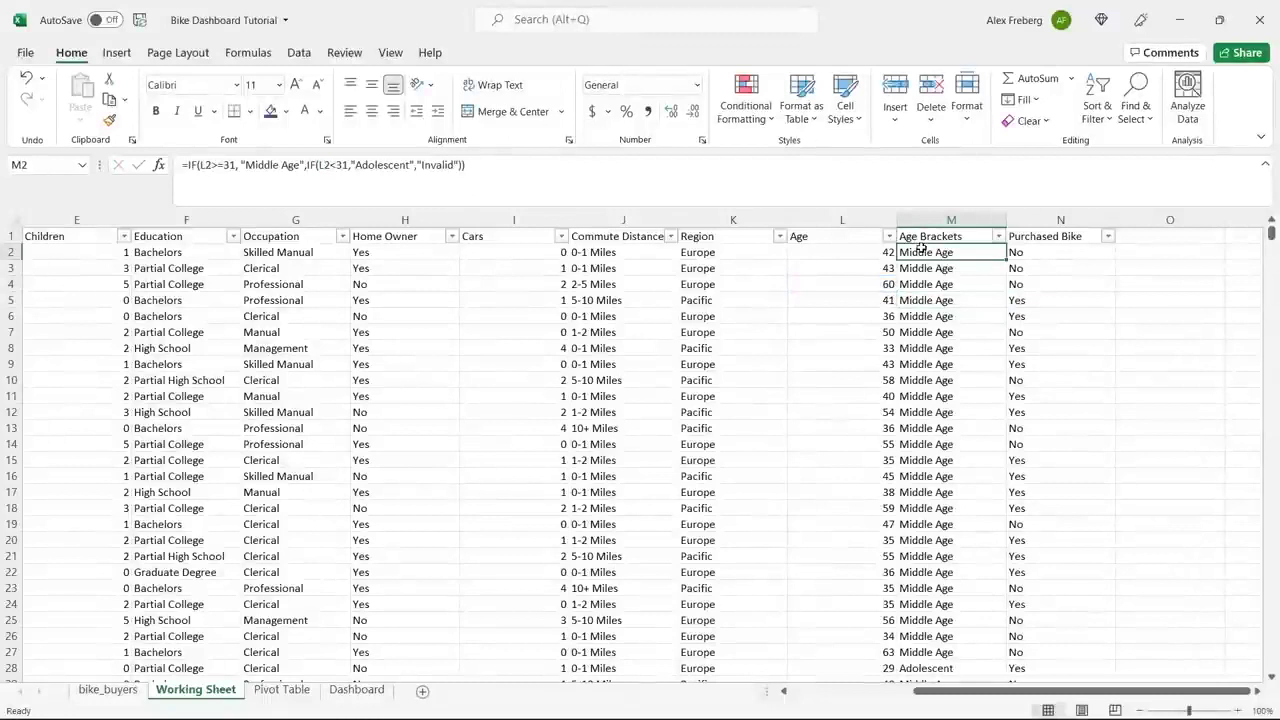
pyautogui.click(201, 168)
pyautogui.write('IF(')
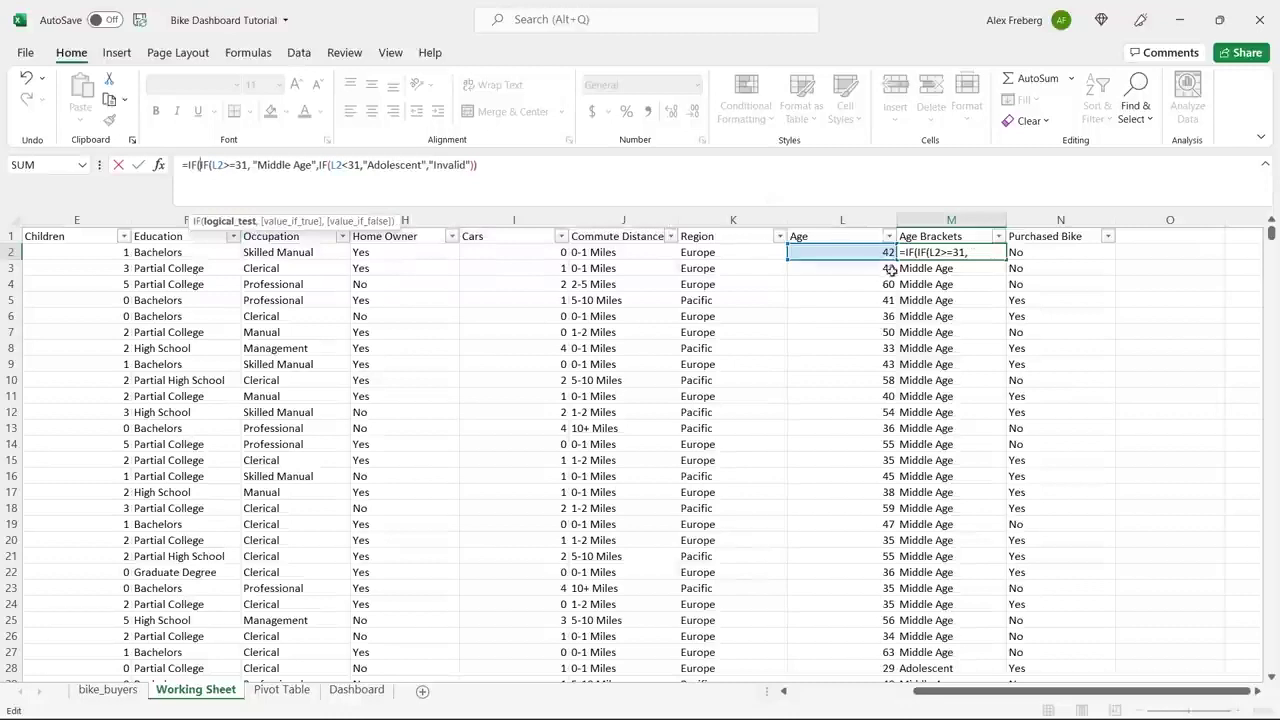
pyautogui.click(845, 252)
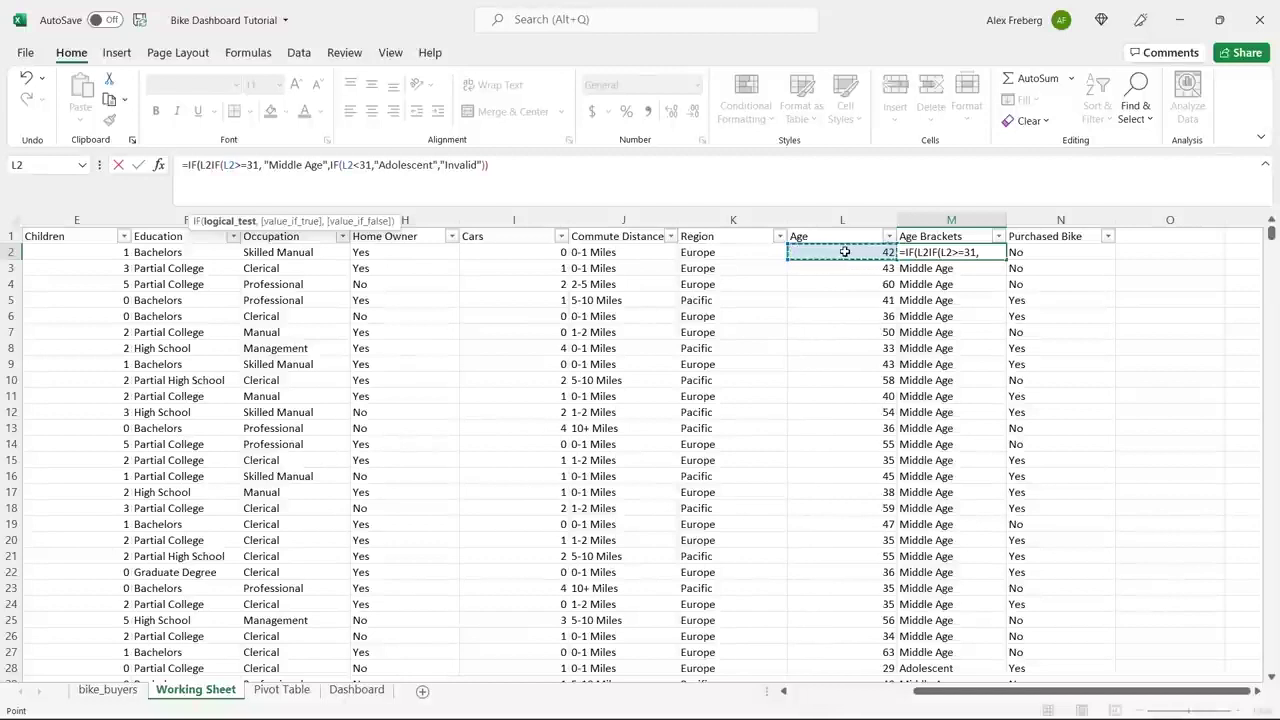
pyautogui.write('>55')
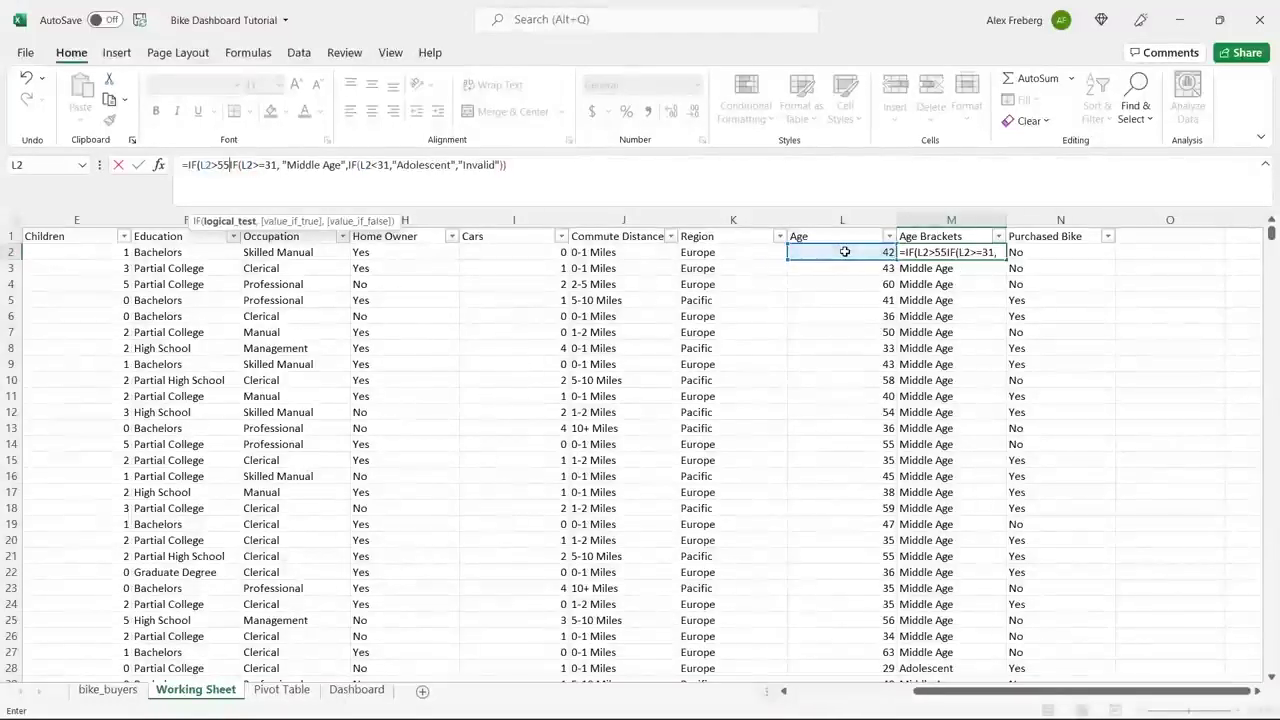
pyautogui.write(',')
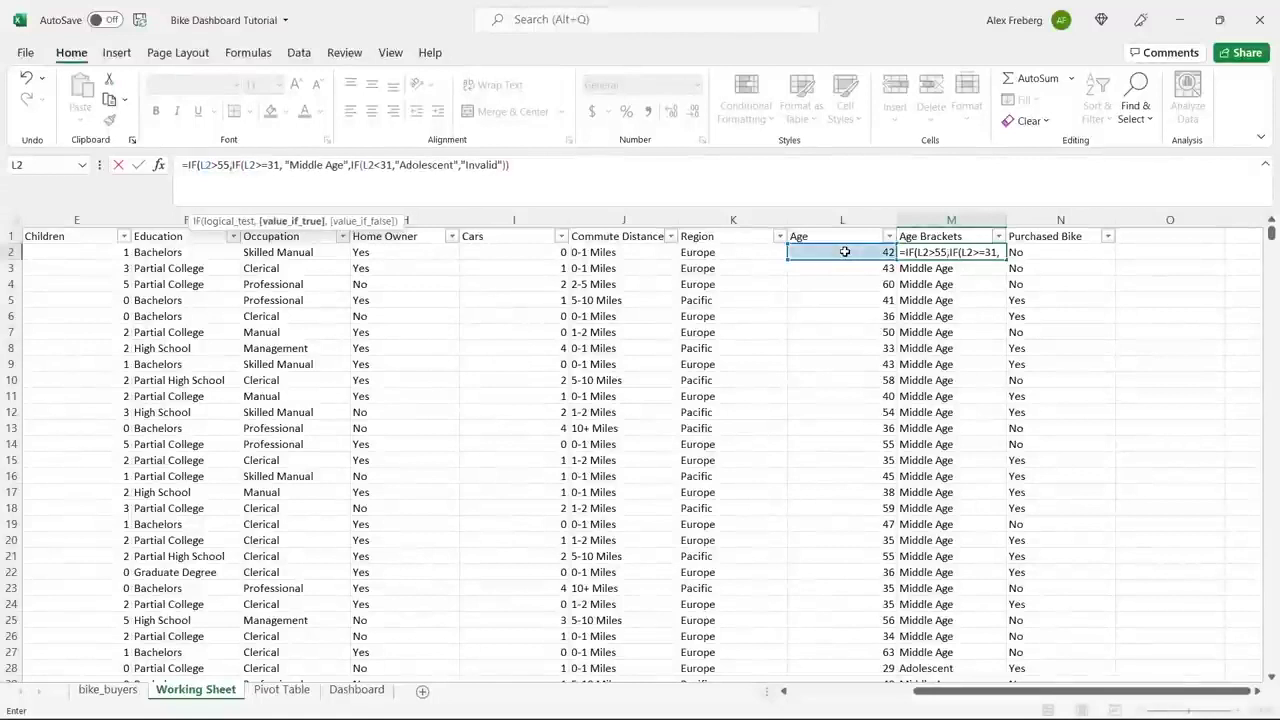
pyautogui.write(' "Old"')
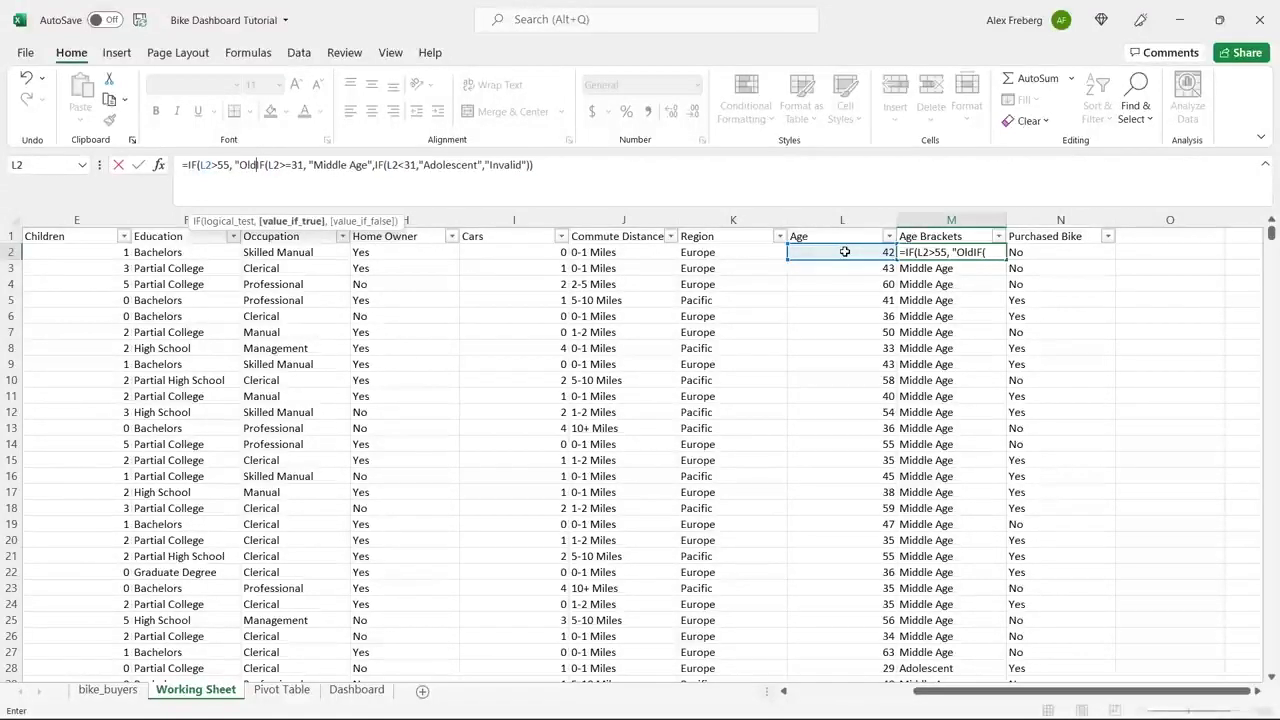
pyautogui.write(',')
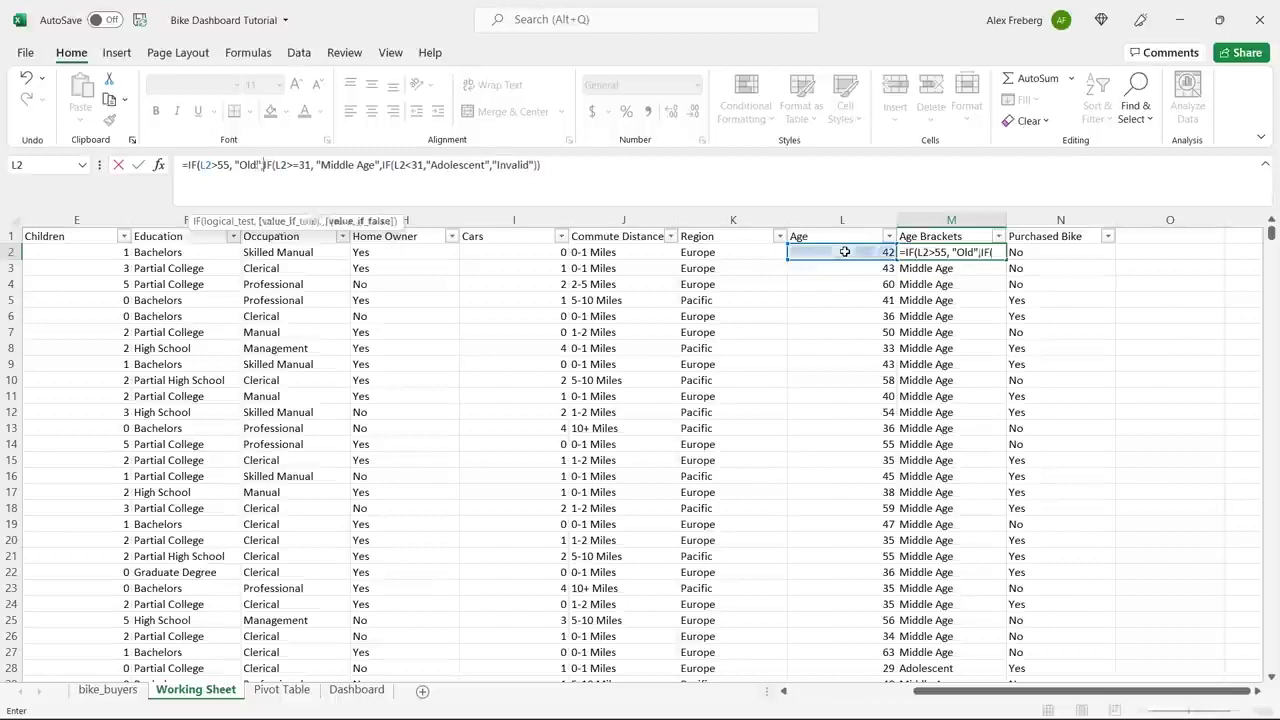
pyautogui.click(572, 166)
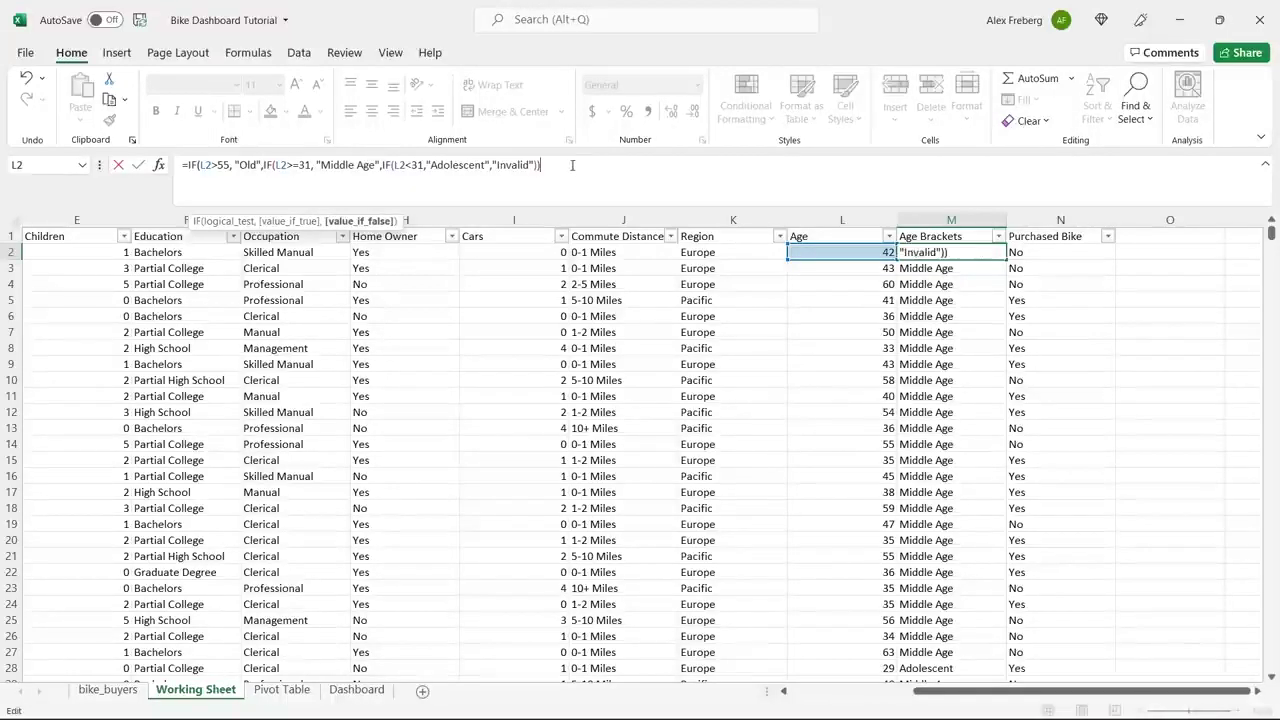
pyautogui.write(')')
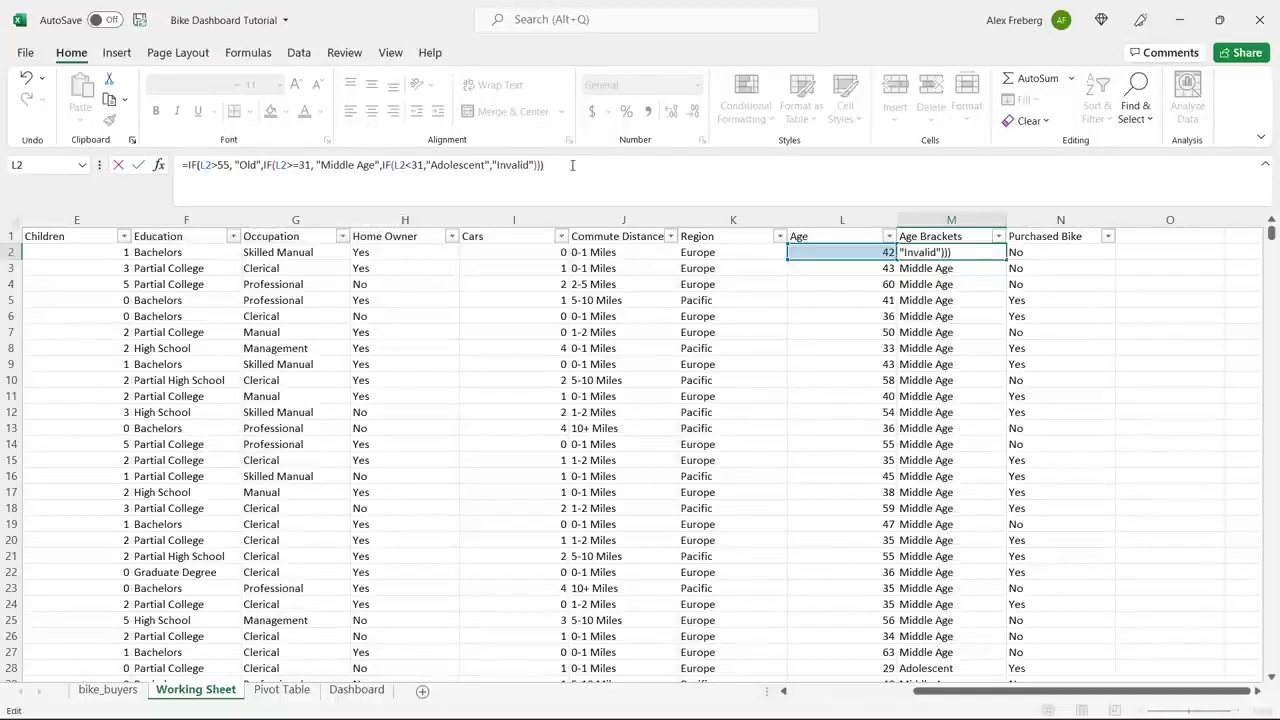
pyautogui.press('Return')
# Step: Fill the M2 formula down the Age Brackets column and check the results in M4, M10 and M18
pyautogui.click(1000, 255)
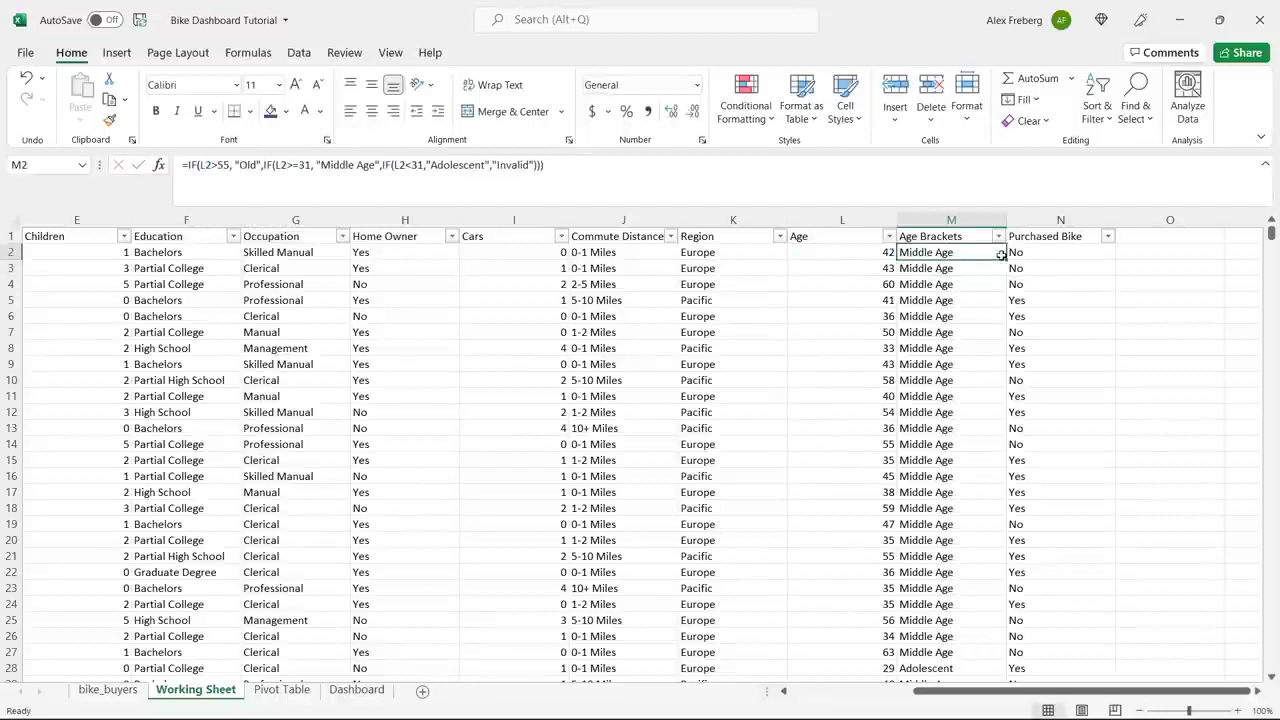
pyautogui.doubleClick(1006, 258)
pyautogui.click(943, 282)
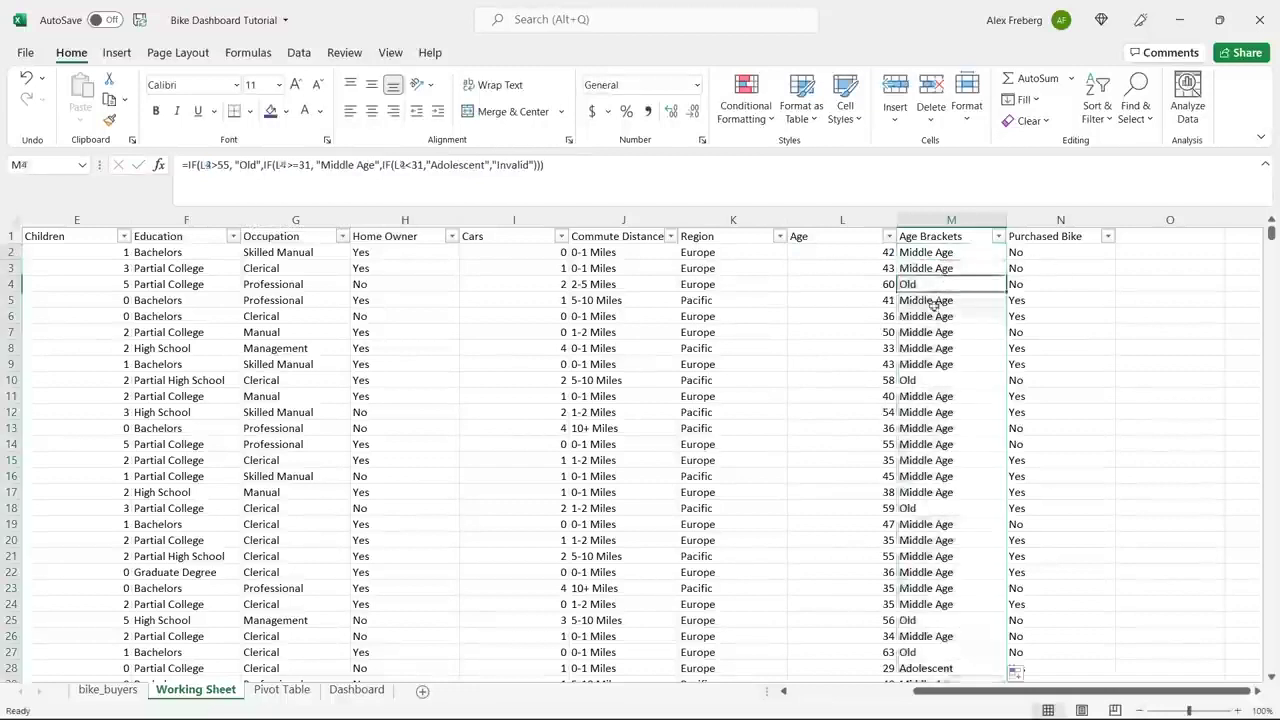
pyautogui.click(919, 380)
pyautogui.click(929, 508)
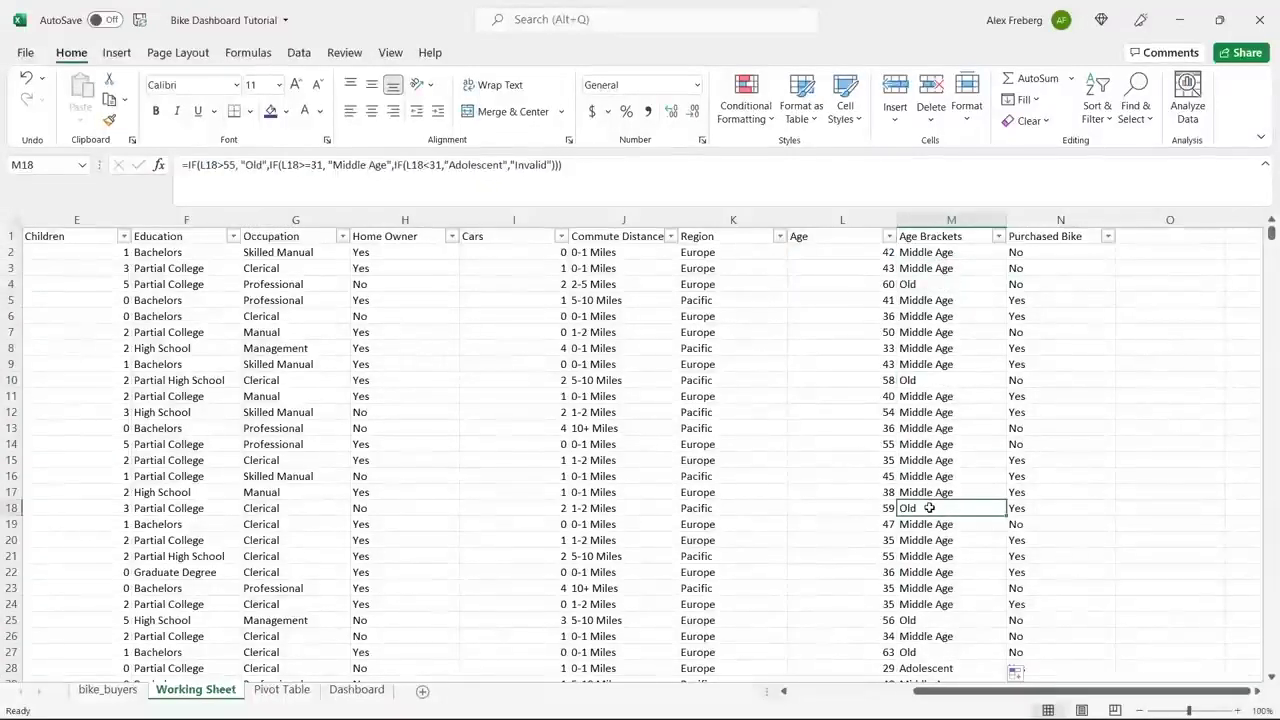
pyautogui.doubleClick(228, 165)
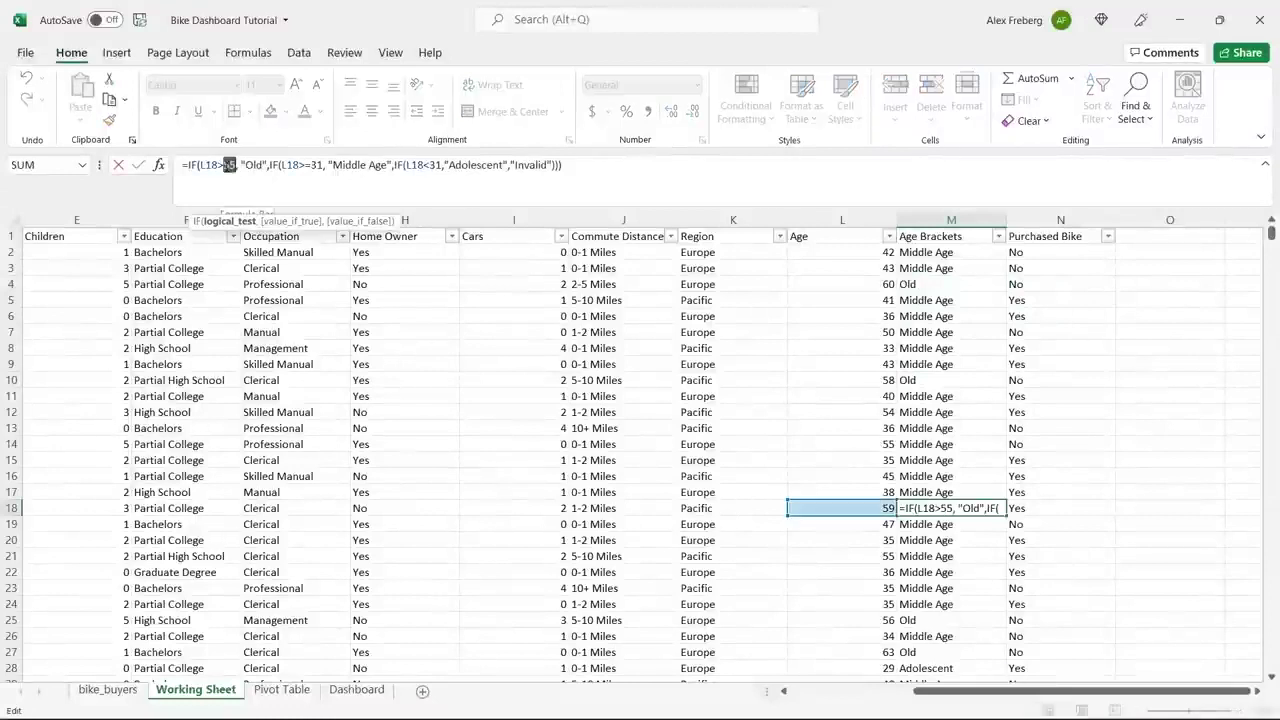
pyautogui.write('54')
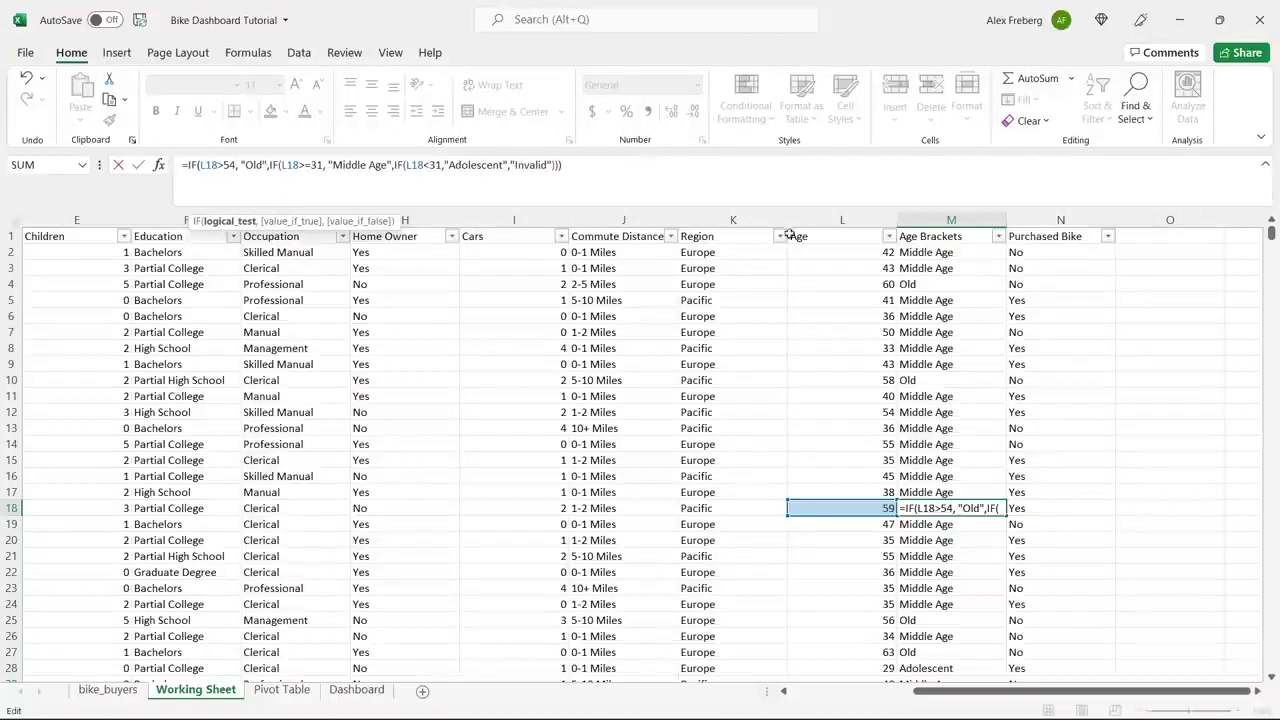
pyautogui.press('BackSpace')
pyautogui.press('BackSpace')
pyautogui.click(995, 315)
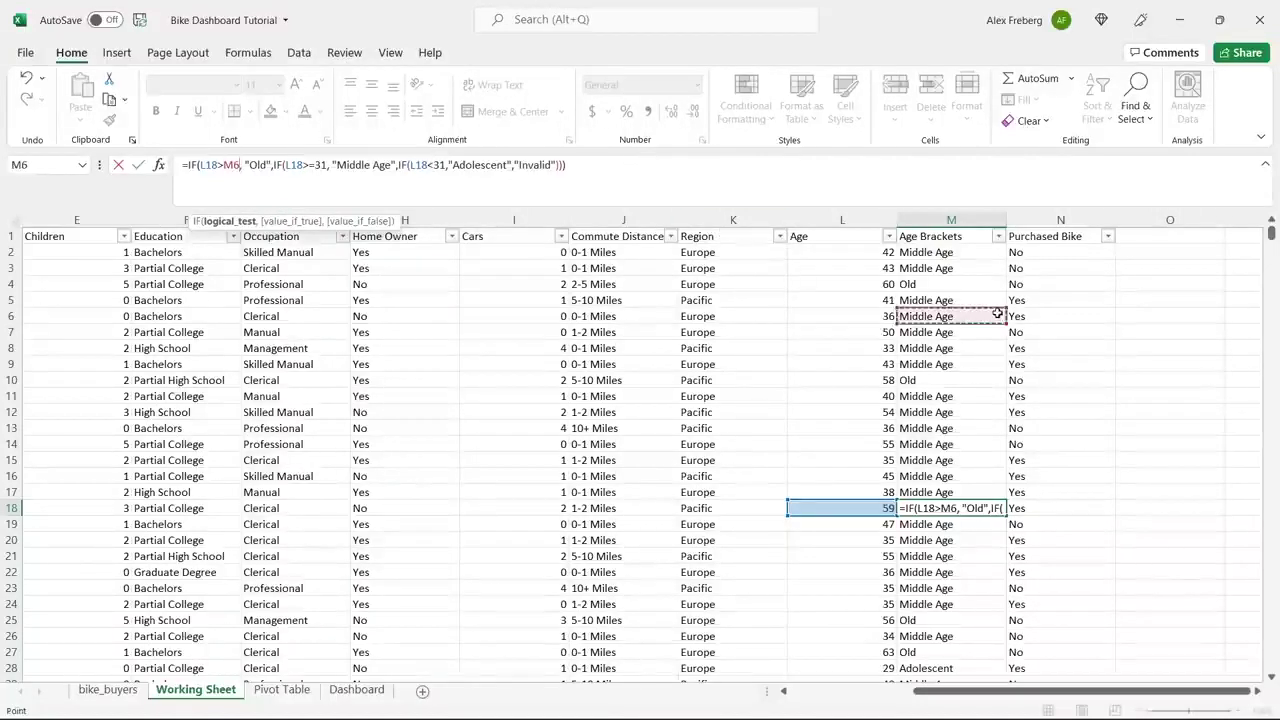
pyautogui.press('Escape')
# Step: Change the "Old" condition in M2 to L2>54 and fill the formula down the whole Age Brackets column
pyautogui.click(951, 252)
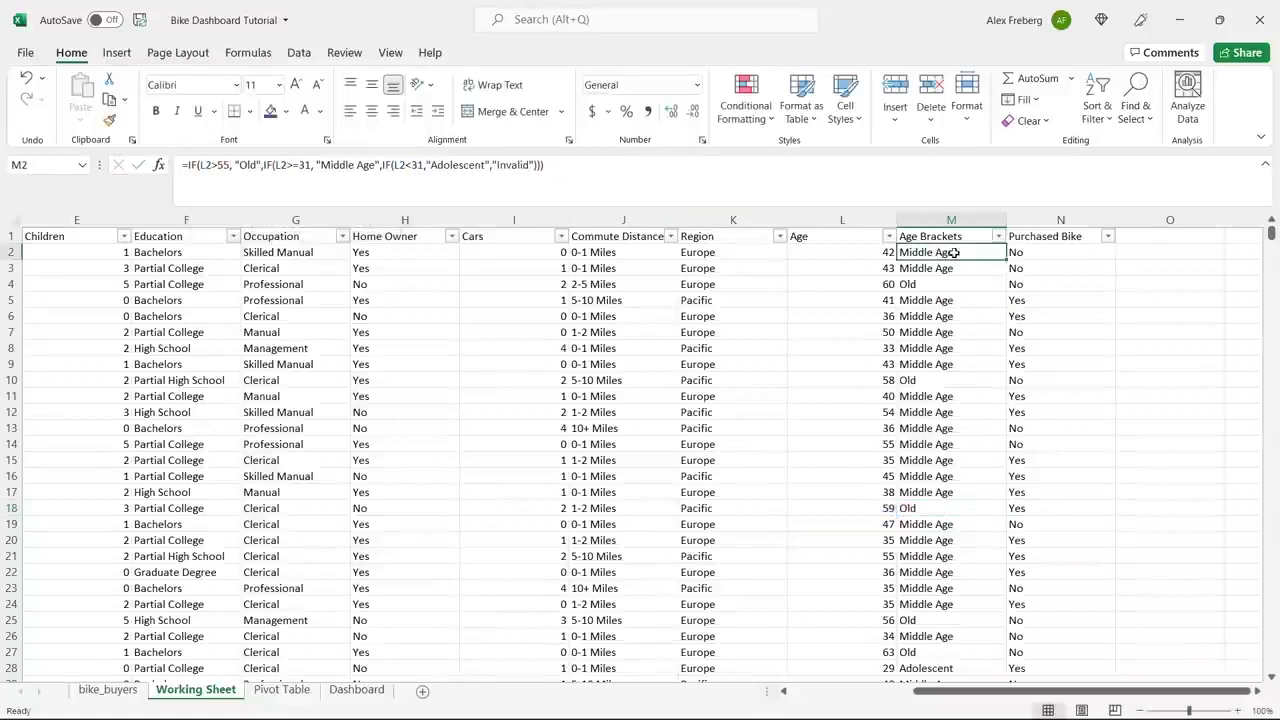
pyautogui.click(227, 164)
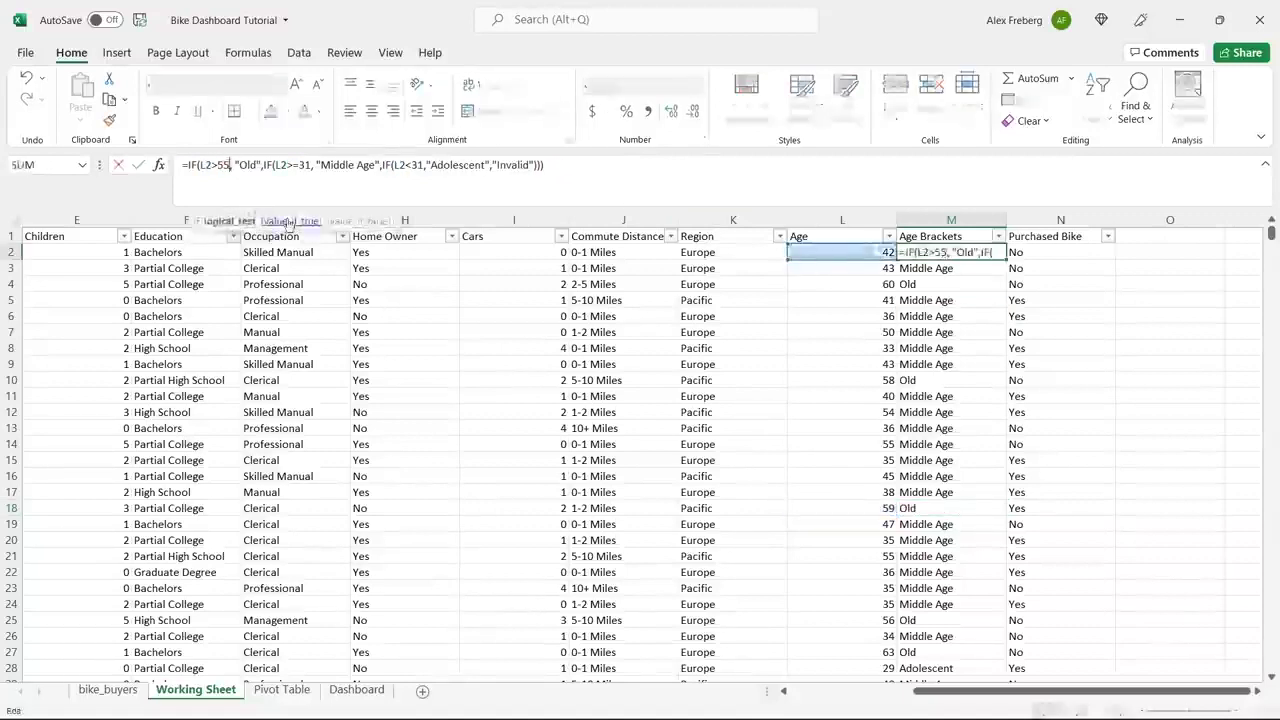
pyautogui.press('BackSpace')
pyautogui.write('4')
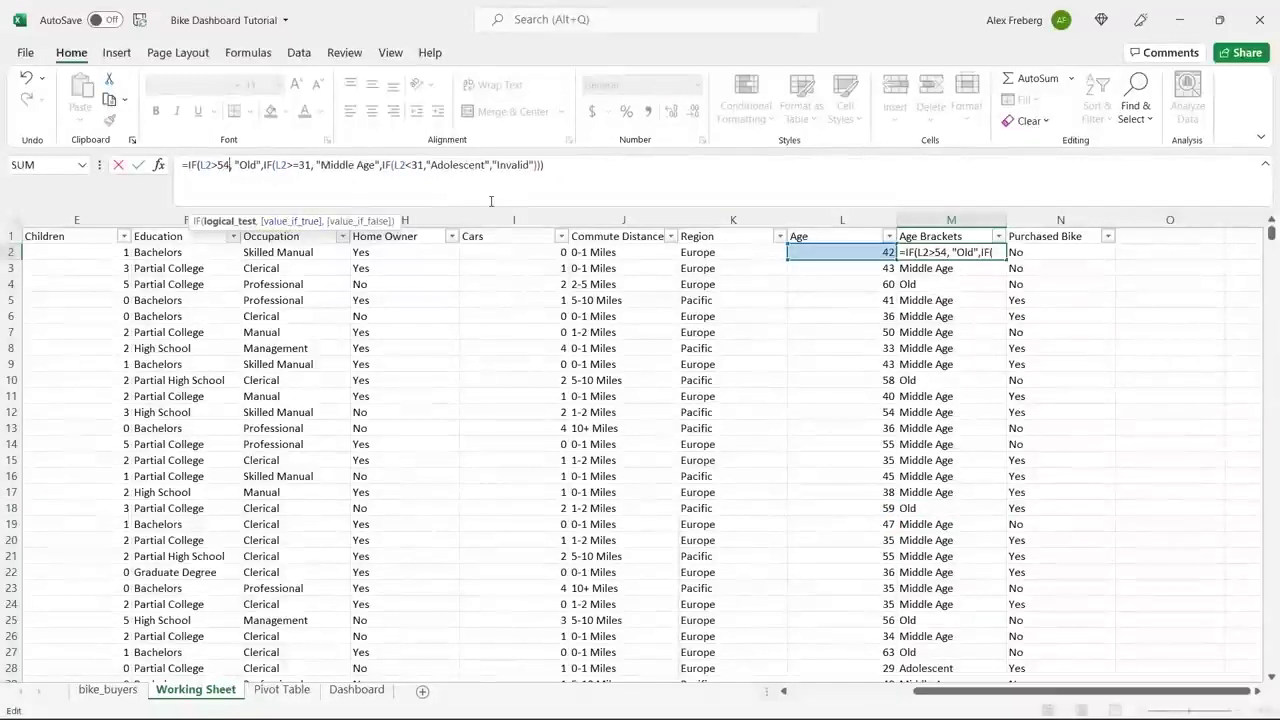
pyautogui.click(556, 167)
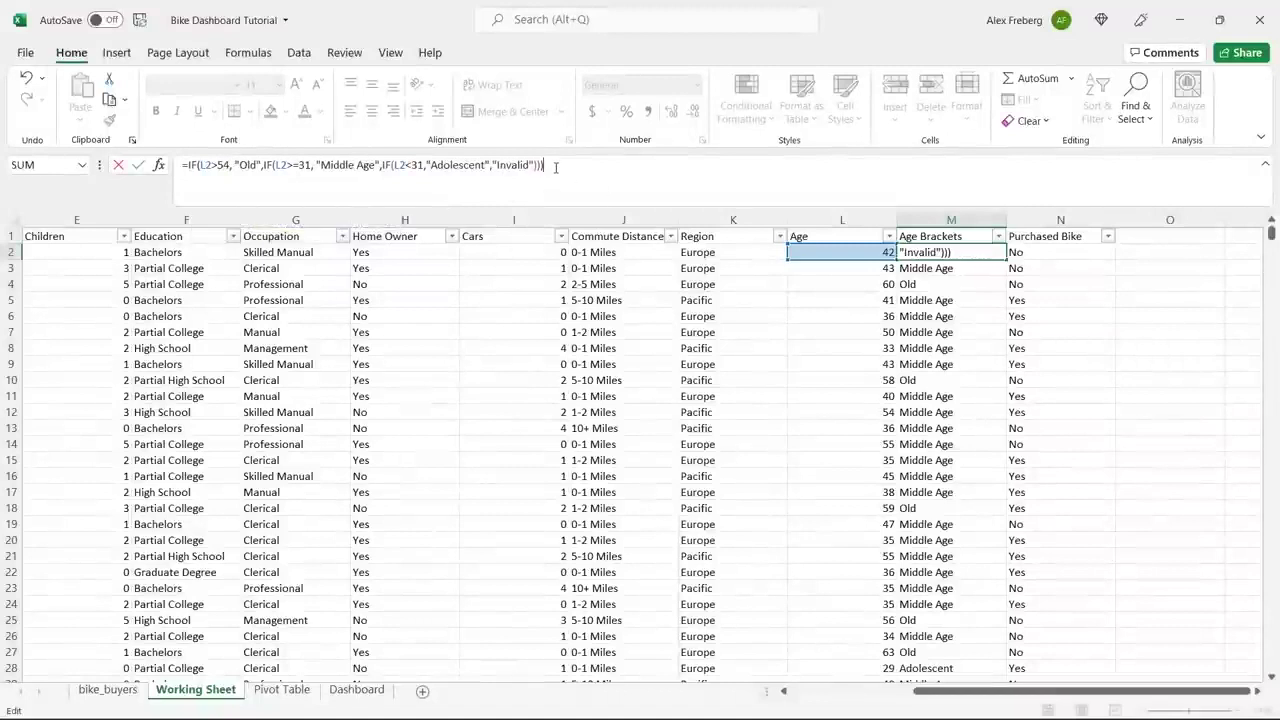
pyautogui.press('Return')
pyautogui.click(1000, 252)
pyautogui.doubleClick(1005, 258)
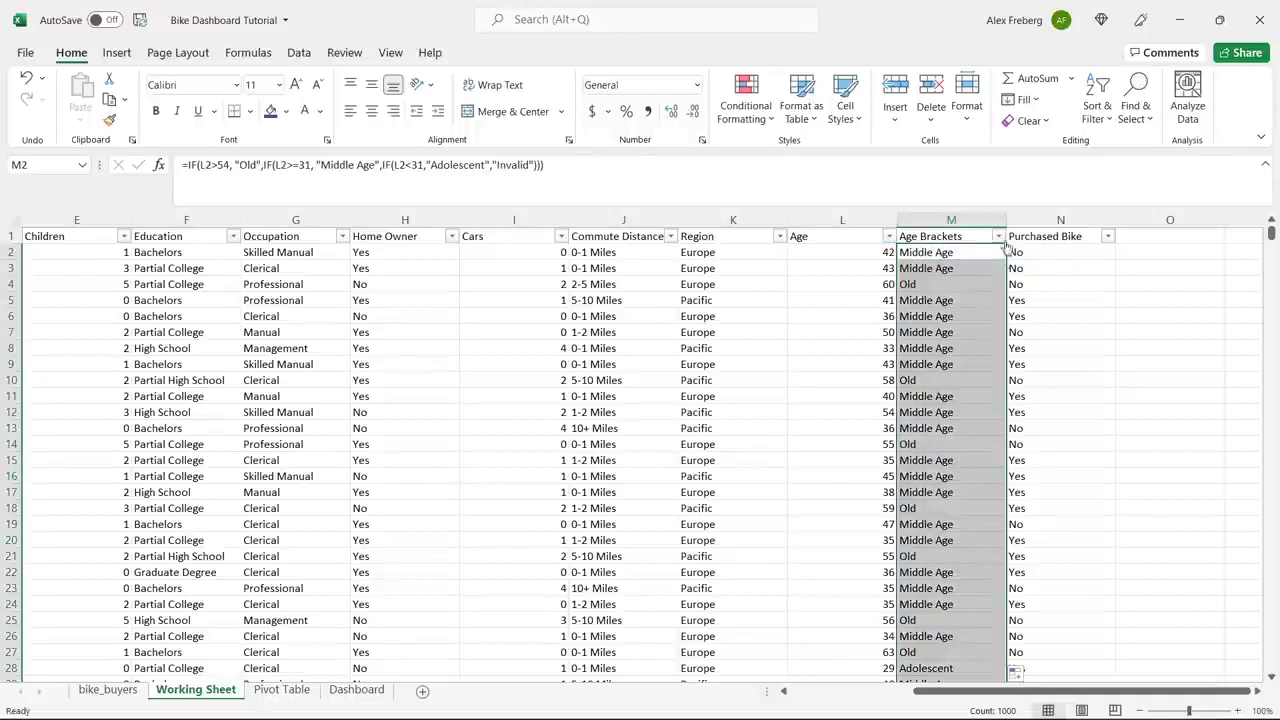
# Step: Check the values in the Age Brackets filter and look at the Purchased Bike filter, leaving the data unfiltered
pyautogui.click(998, 236)
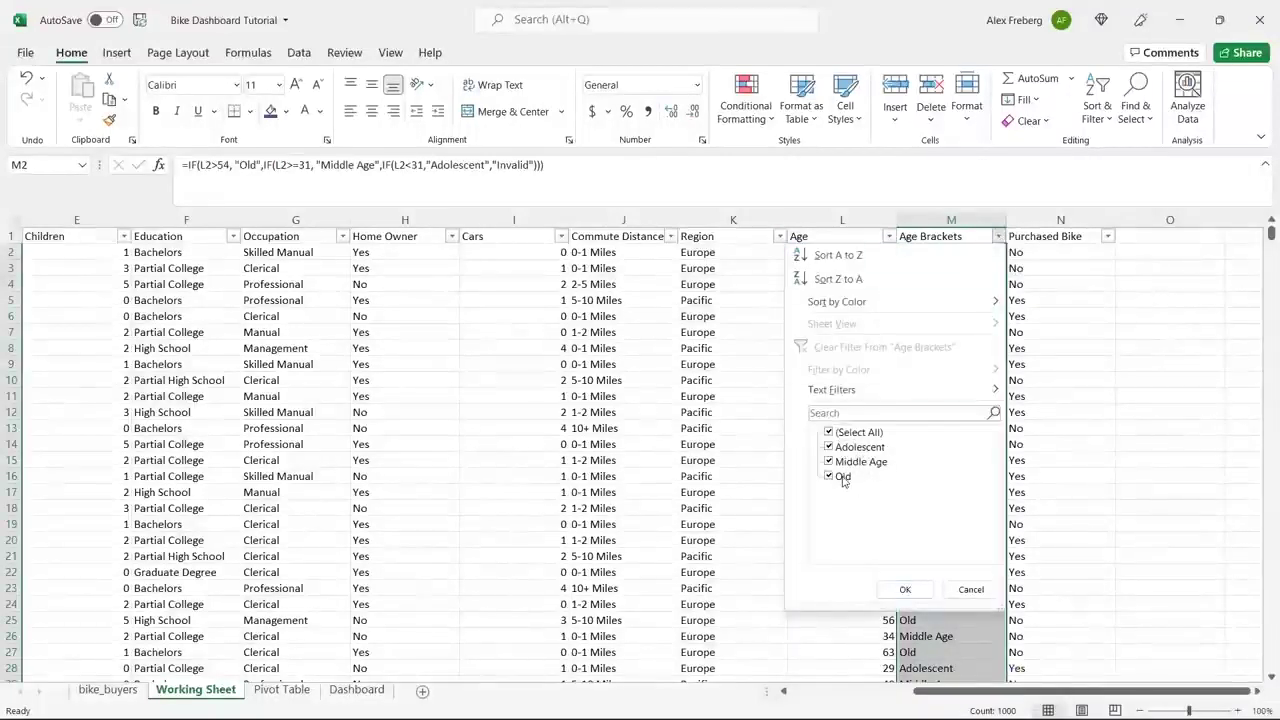
pyautogui.click(966, 590)
pyautogui.click(948, 461)
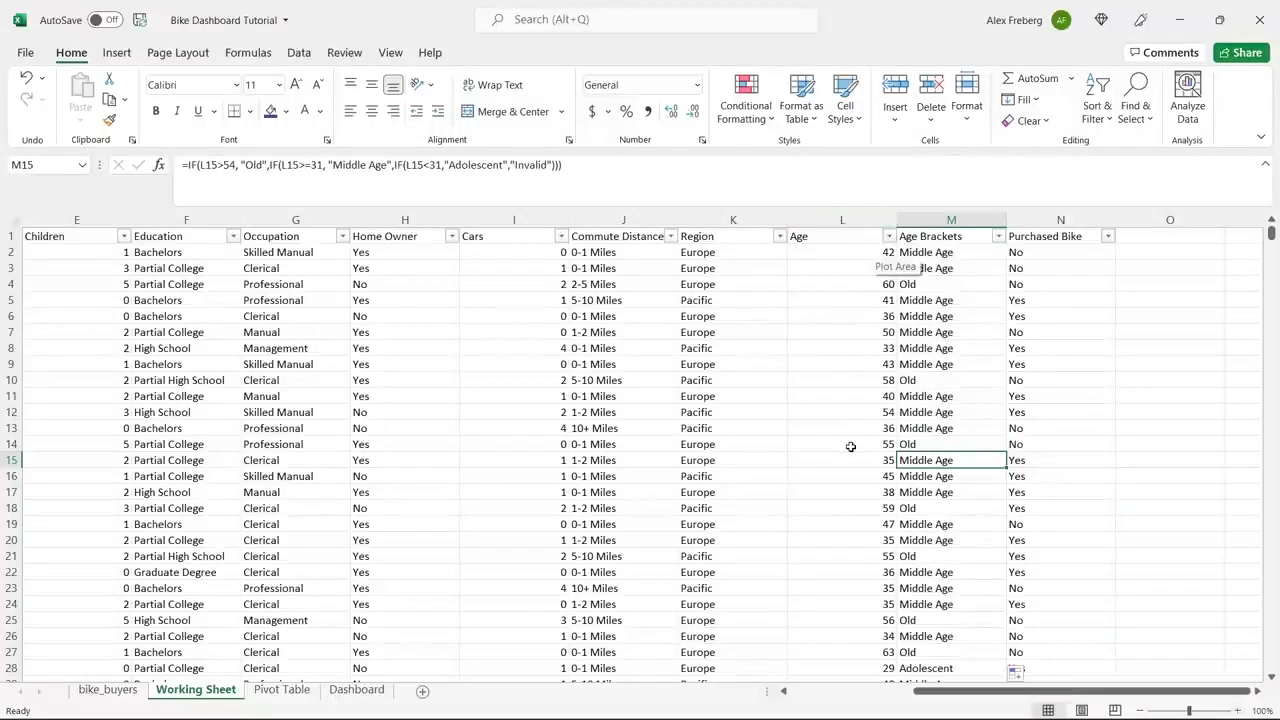
pyautogui.click(969, 236)
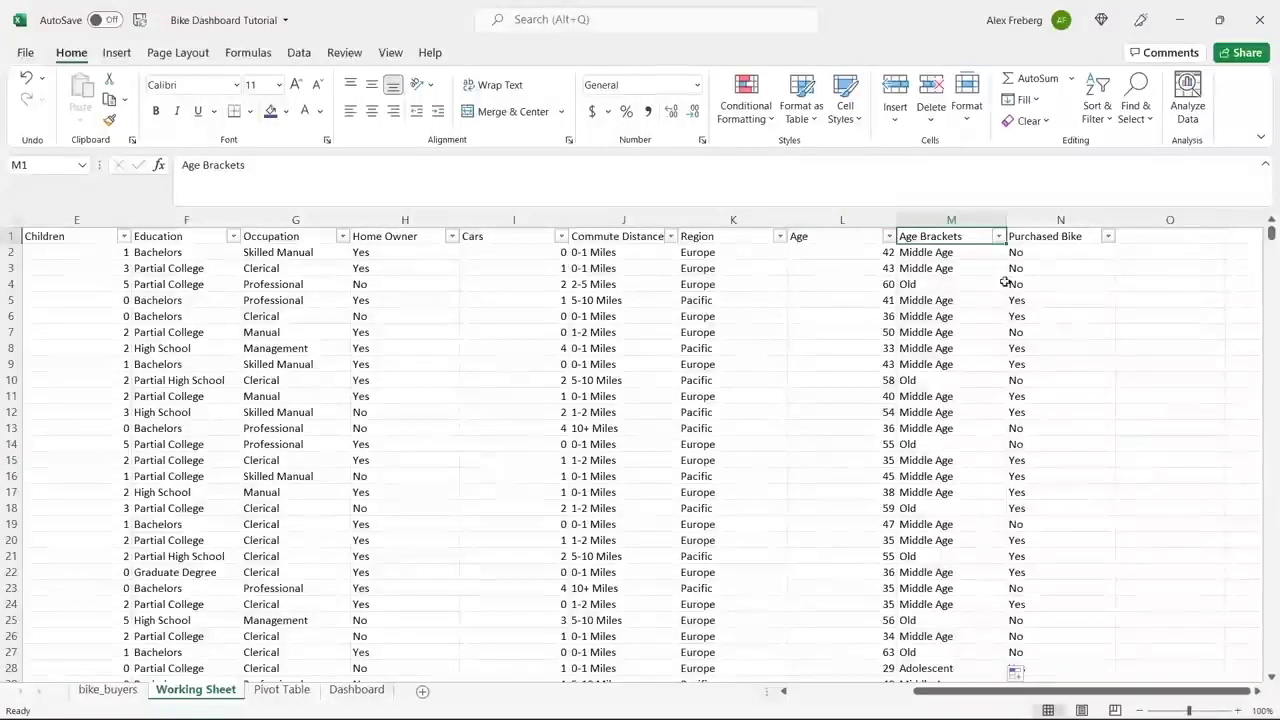
pyautogui.click(1108, 238)
pyautogui.click(1201, 444)
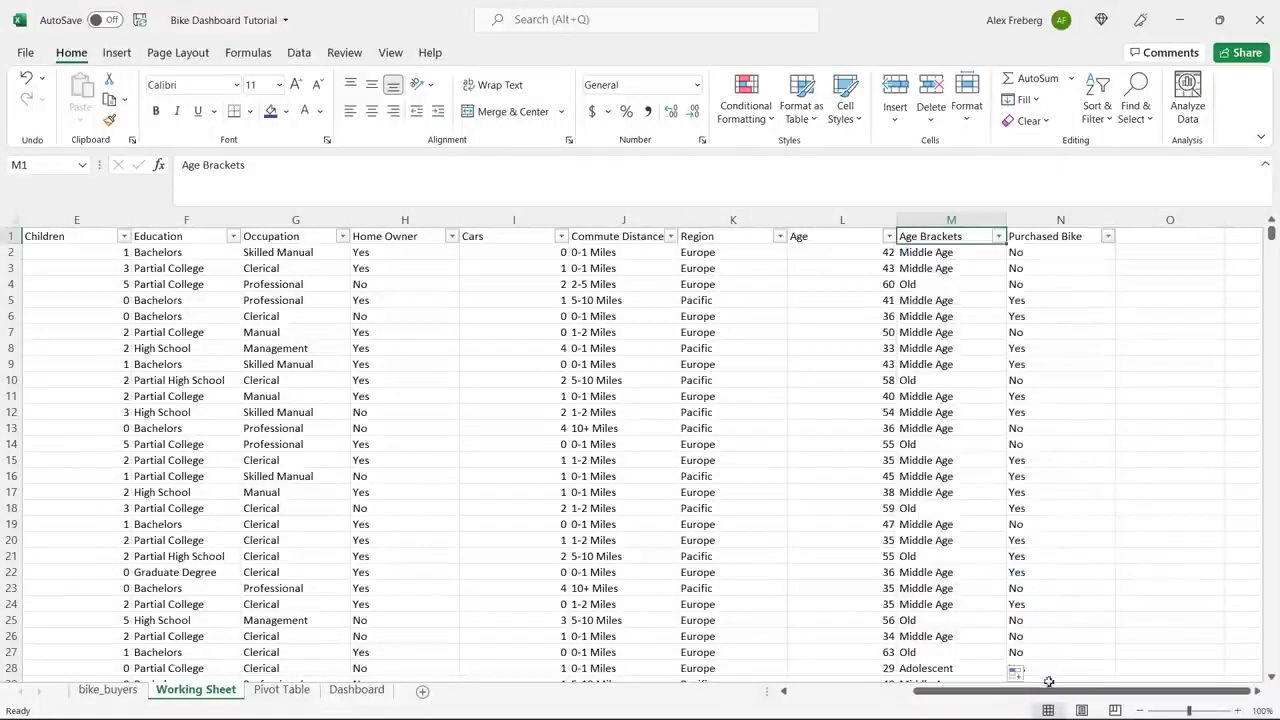
# Step: Replace the garbled header in B1 of Working Sheet with "Marital Status"
pyautogui.moveTo(1048, 697); pyautogui.dragTo(912, 701)
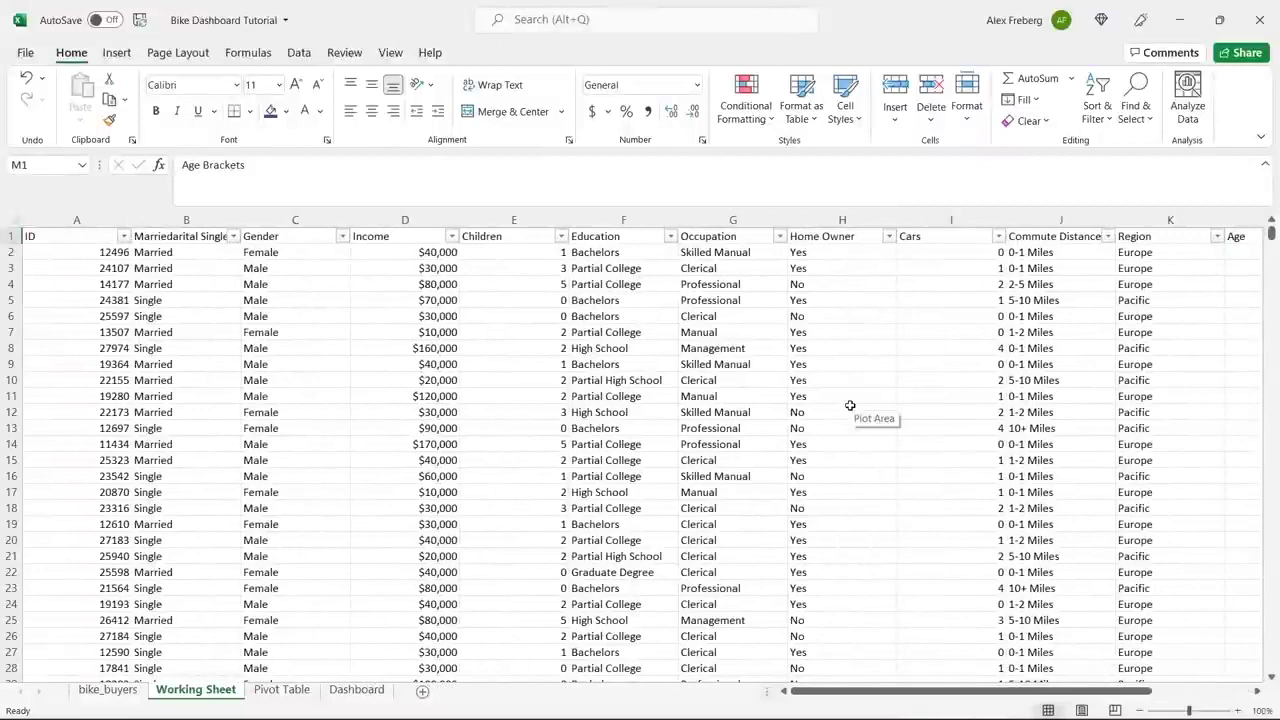
pyautogui.click(200, 237)
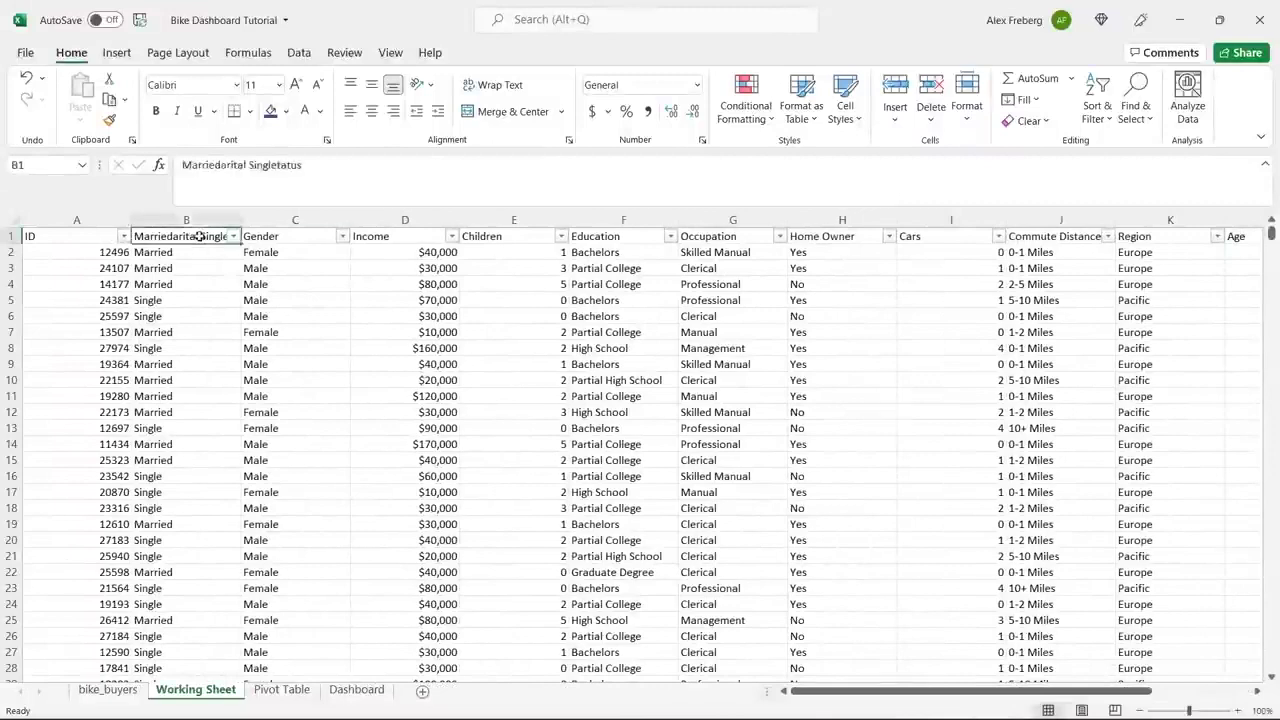
pyautogui.click(325, 167)
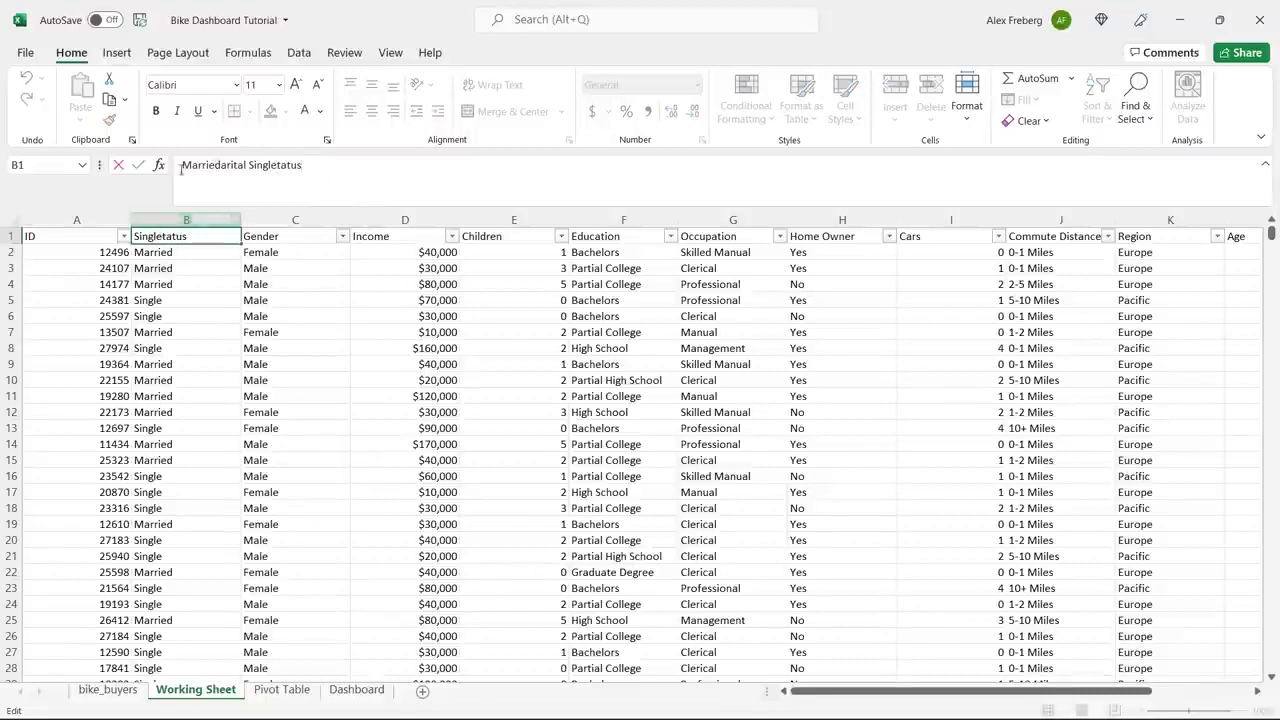
pyautogui.moveTo(182, 166); pyautogui.dragTo(247, 166)
pyautogui.doubleClick(270, 166)
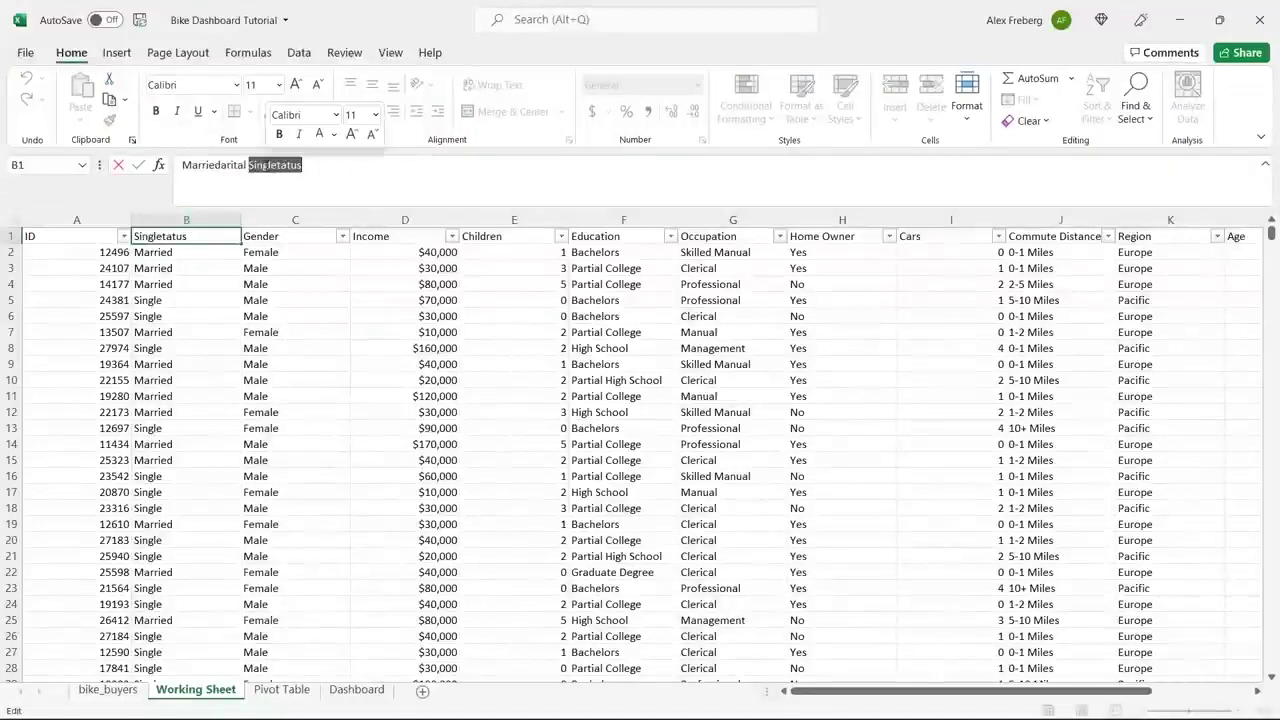
pyautogui.click(323, 171)
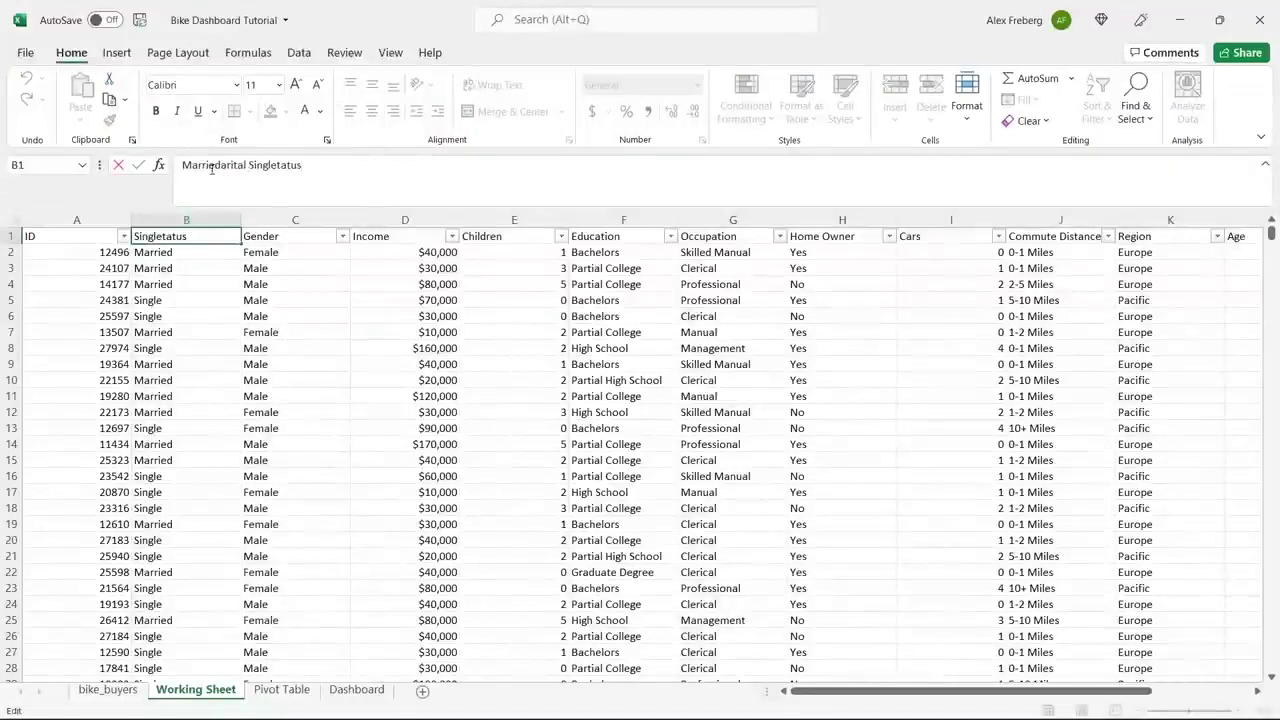
pyautogui.moveTo(220, 167); pyautogui.dragTo(157, 174)
pyautogui.moveTo(255, 166); pyautogui.dragTo(244, 166)
pyautogui.hotkey('ctrl', 'a')
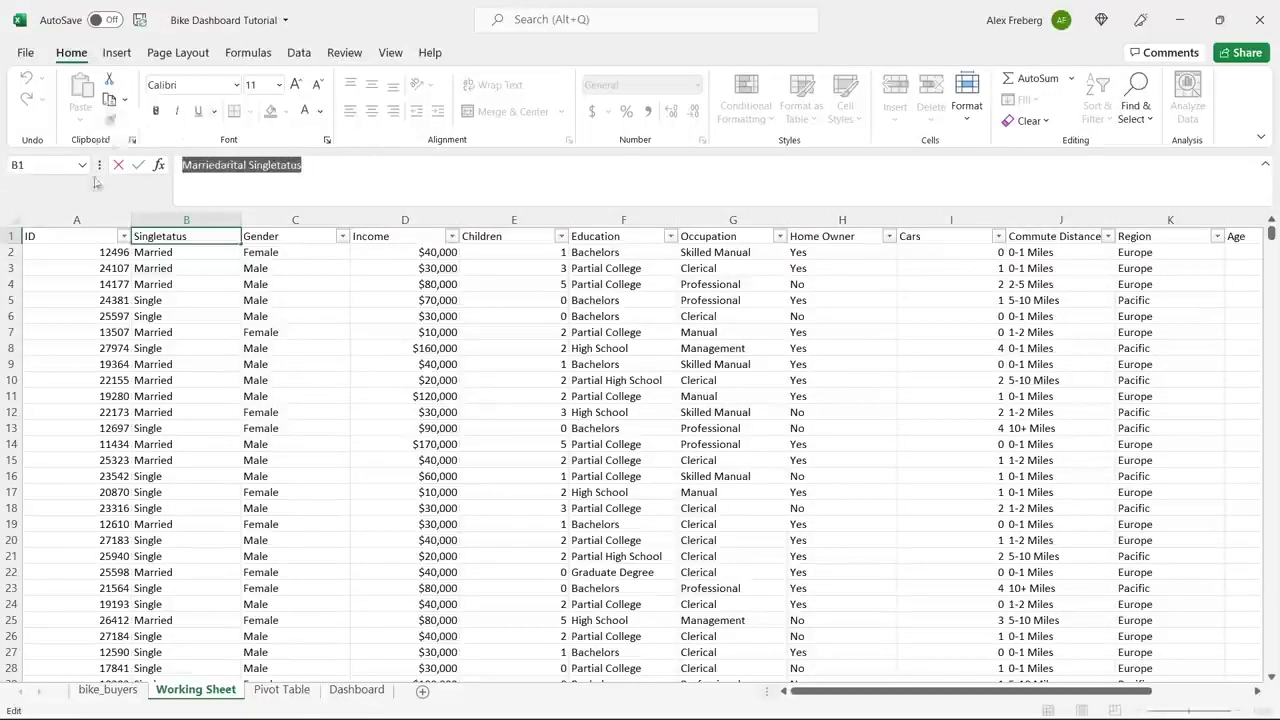
pyautogui.write('Marital Status')
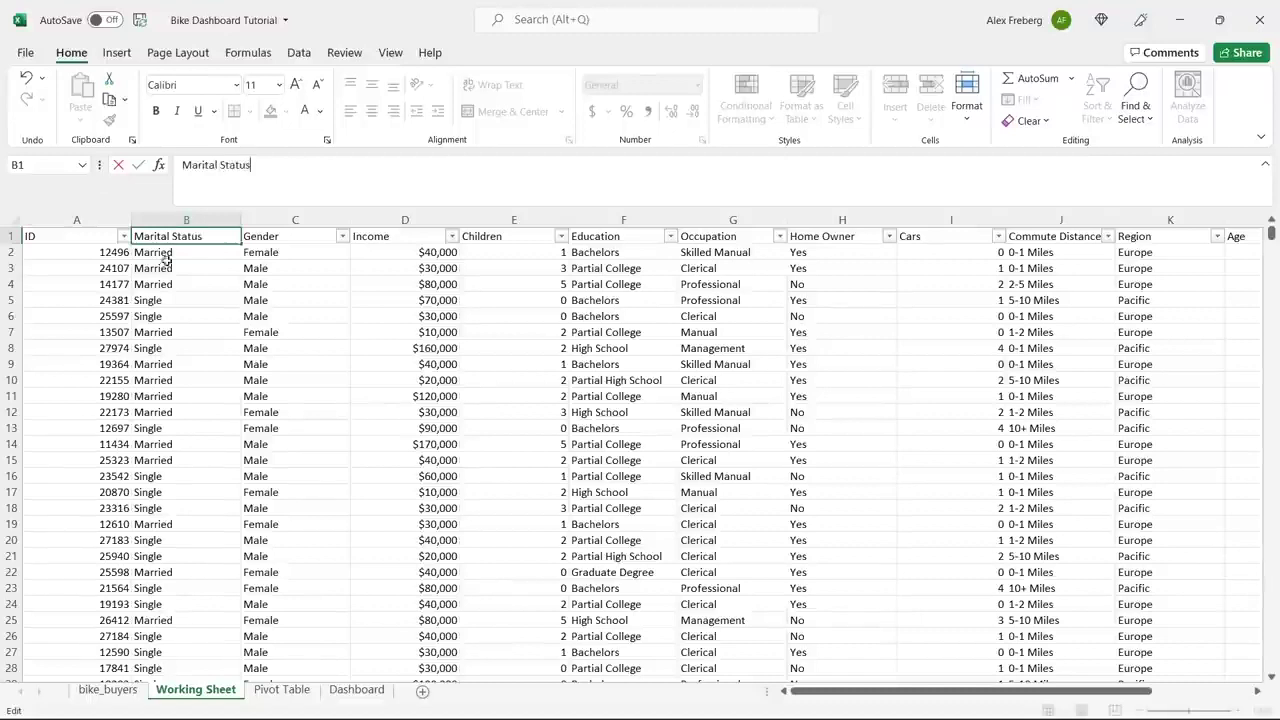
pyautogui.click(198, 268)
# Step: Compare the cleaned data in Working Sheet with the original data in the bike_buyers sheet
pyautogui.click(456, 332)
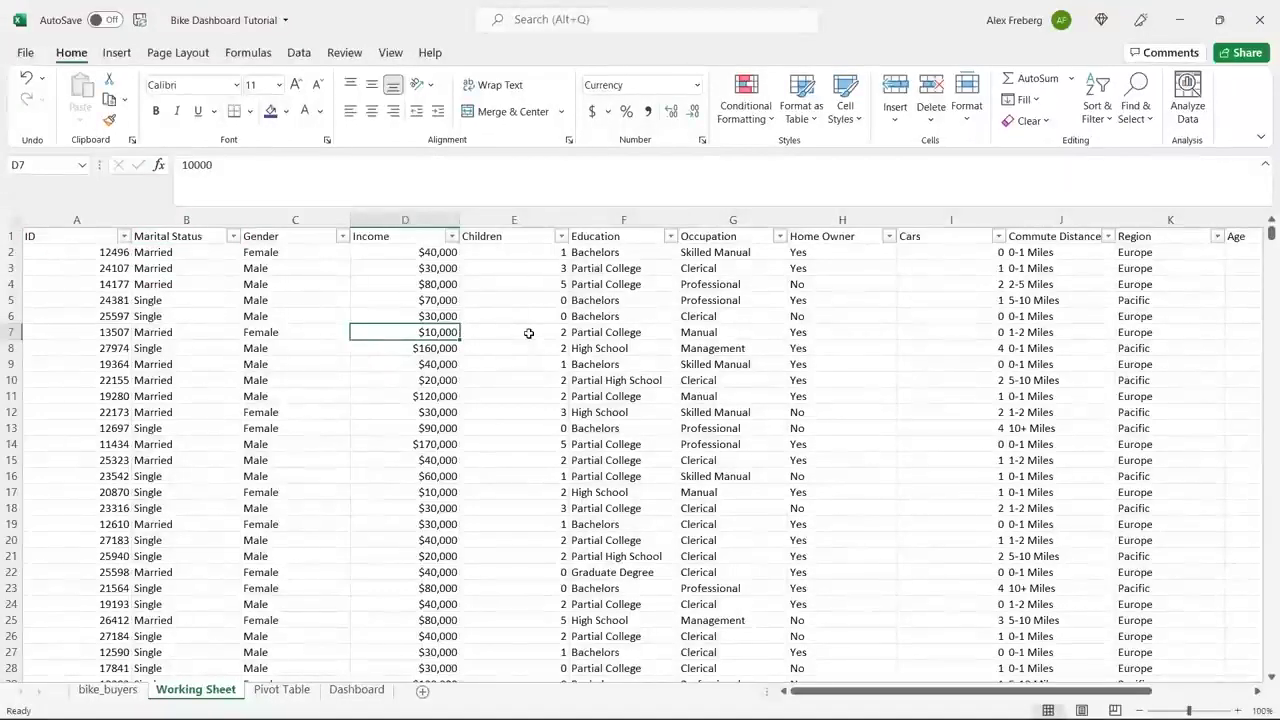
pyautogui.click(529, 333)
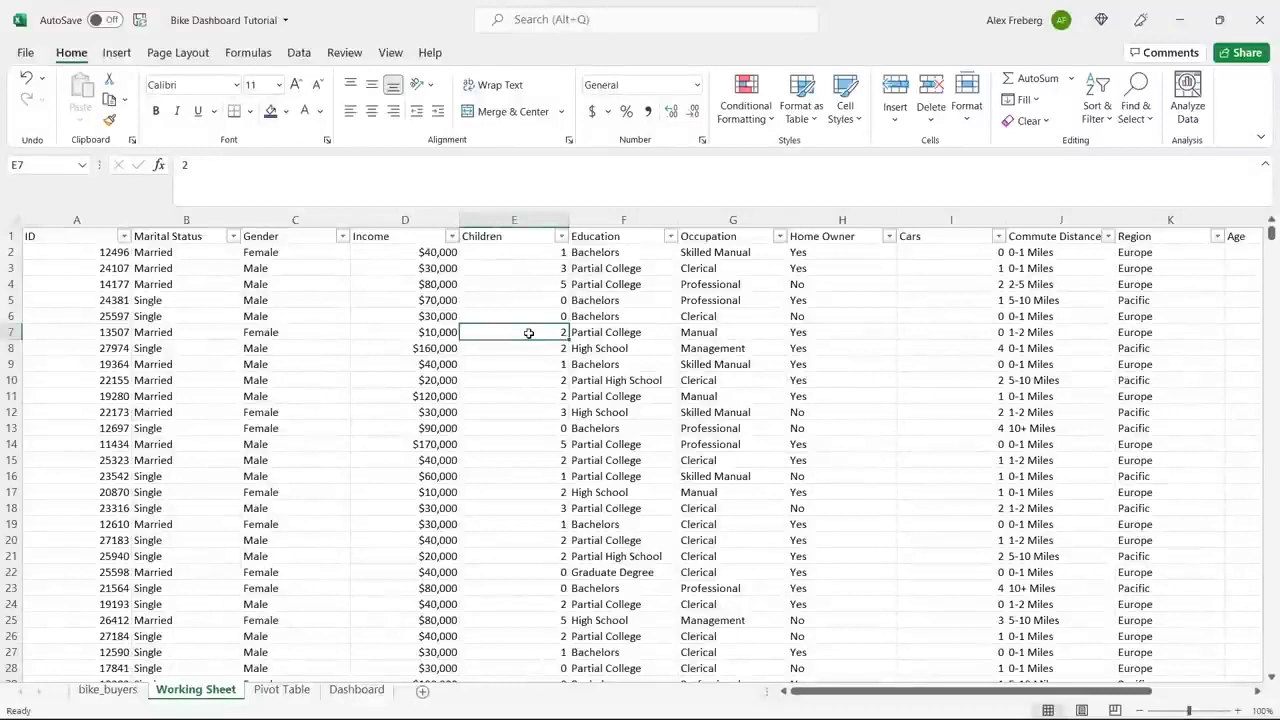
pyautogui.click(109, 689)
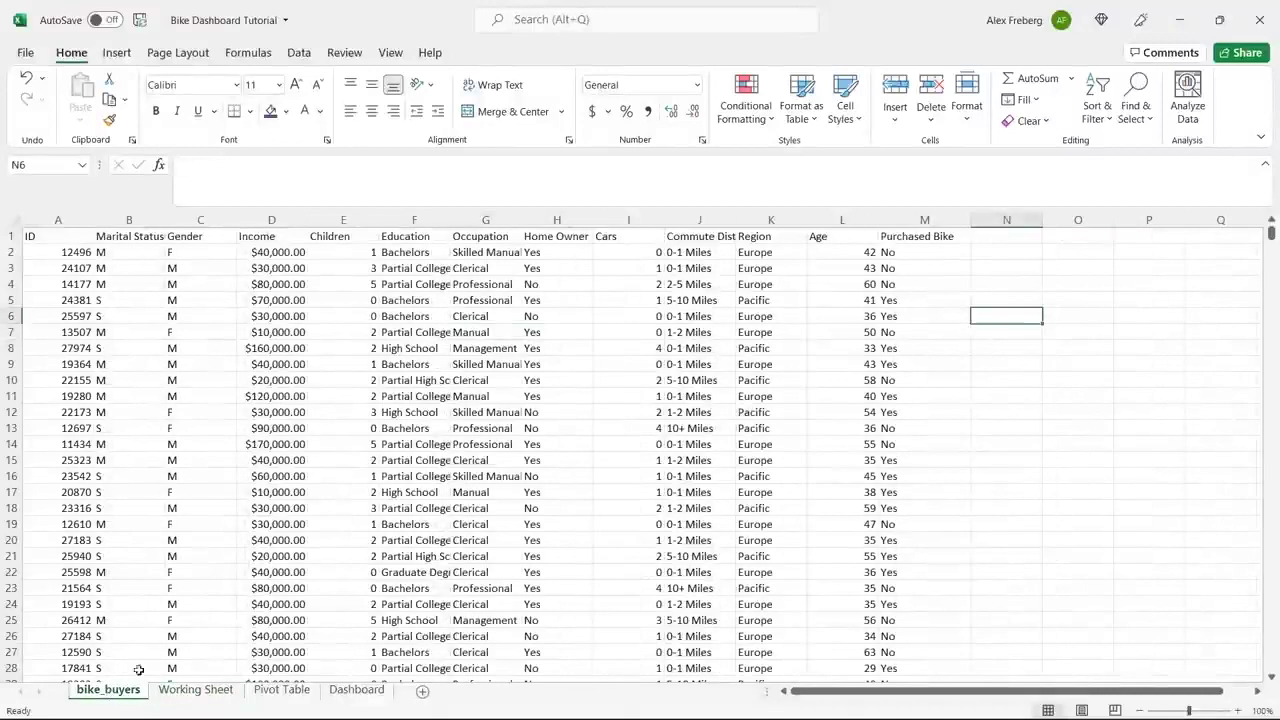
pyautogui.click(184, 690)
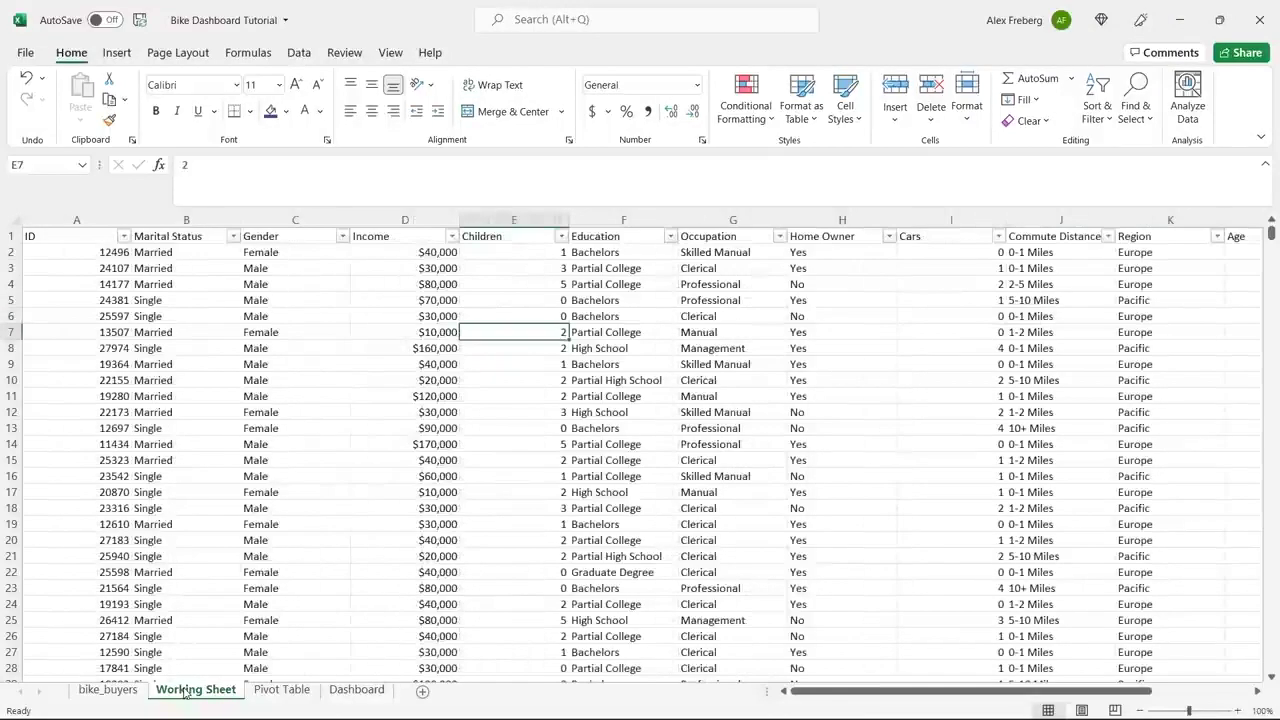
# Step: Insert a pivot table at A3 of the Pivot Table sheet, using Working Sheet range A1:N1001 as its source
pyautogui.click(284, 690)
pyautogui.click(78, 262)
pyautogui.click(62, 221)
pyautogui.click(54, 235)
pyautogui.press('Delete')
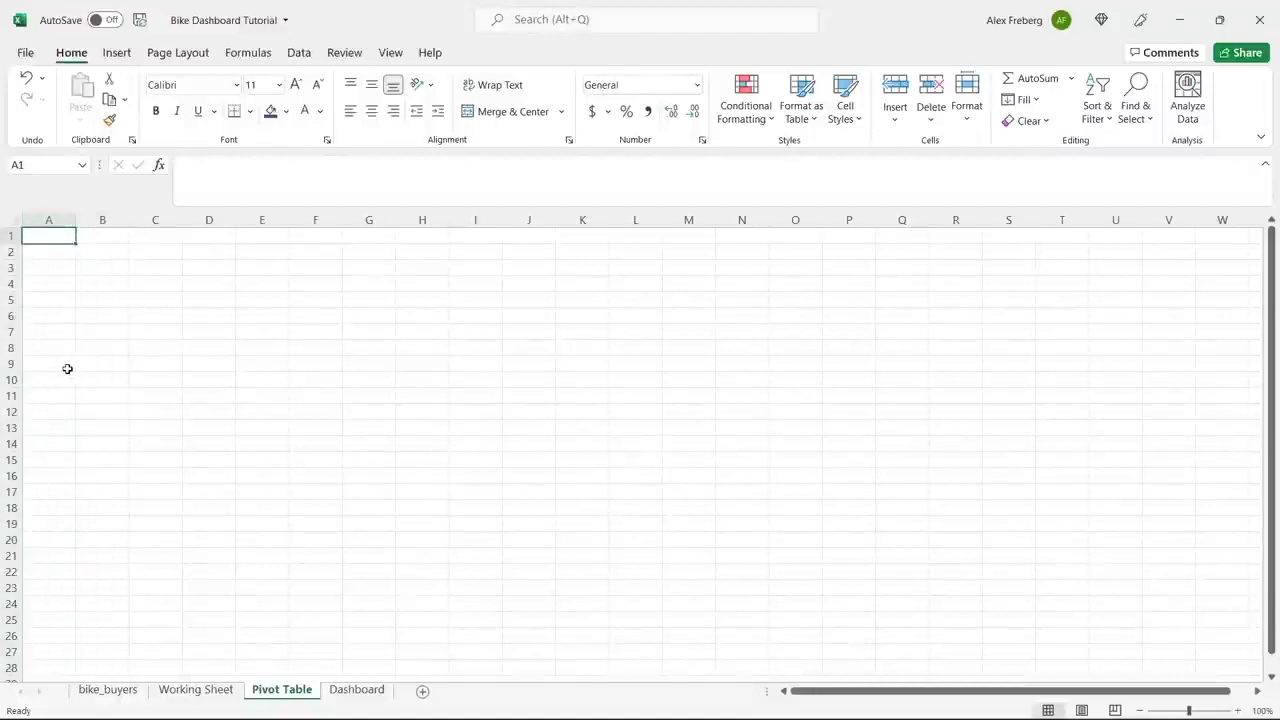
pyautogui.click(57, 268)
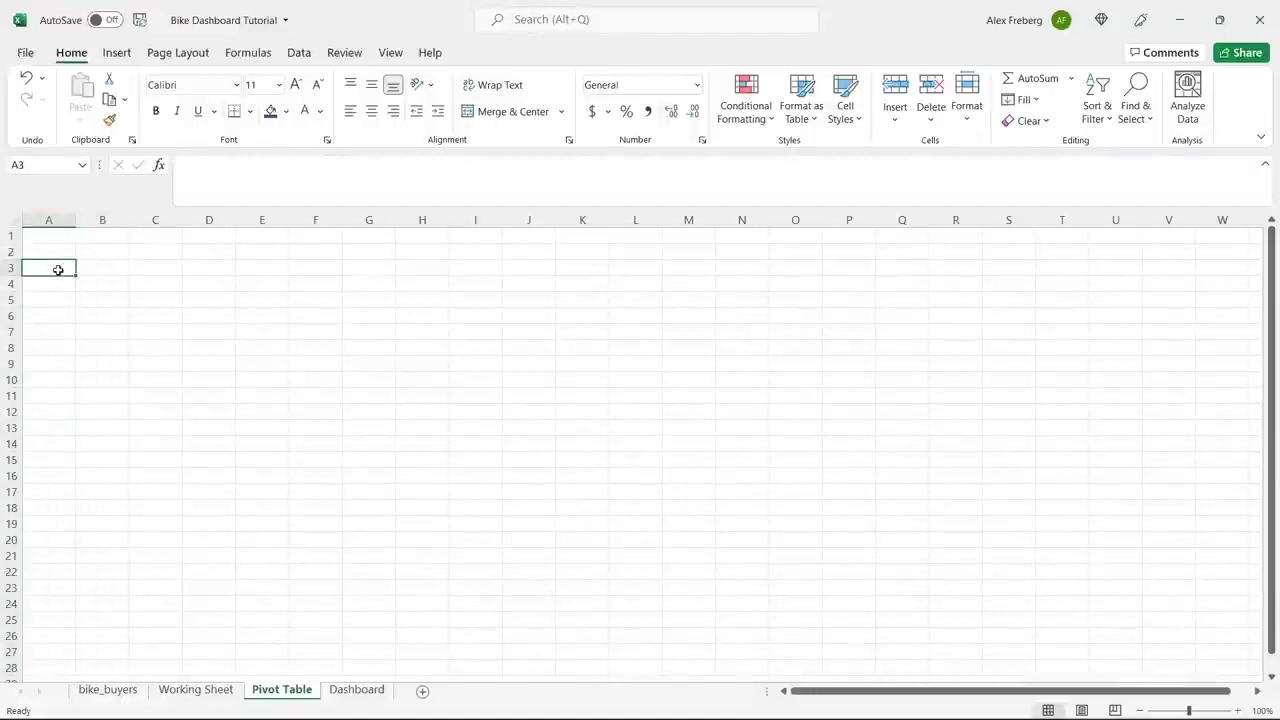
pyautogui.click(116, 52)
pyautogui.click(49, 86)
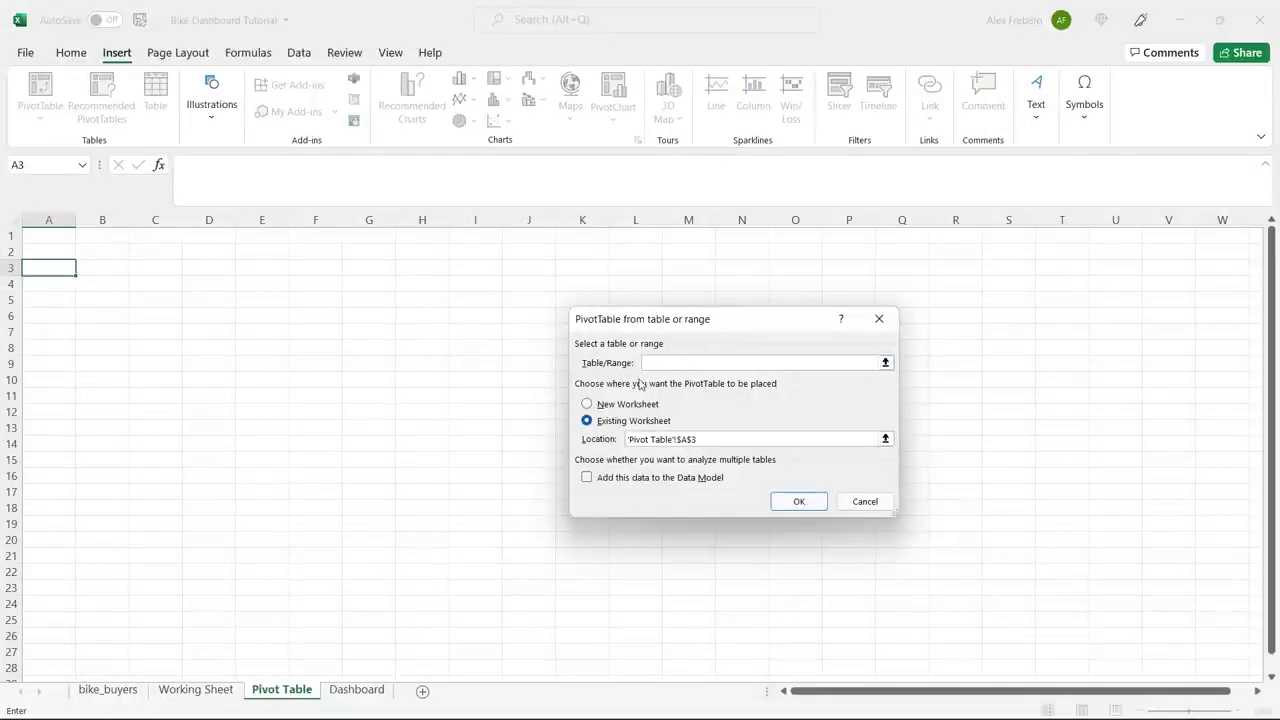
pyautogui.click(195, 689)
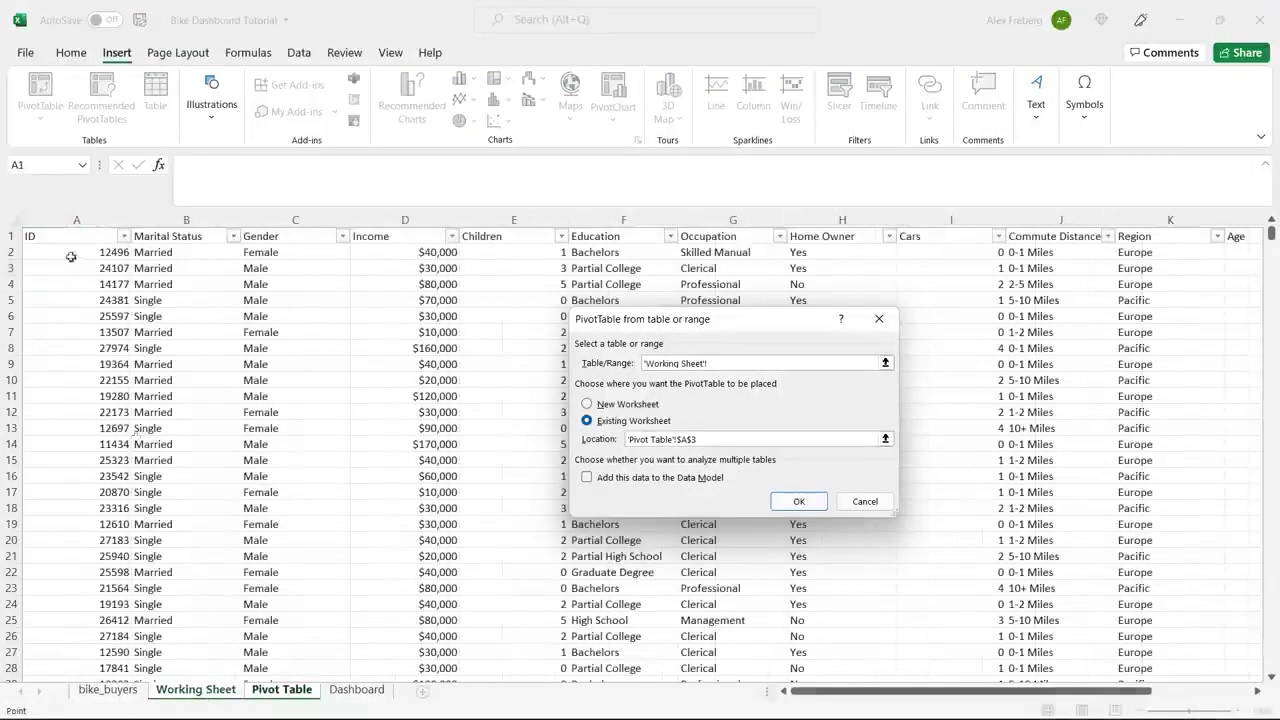
pyautogui.click(44, 238)
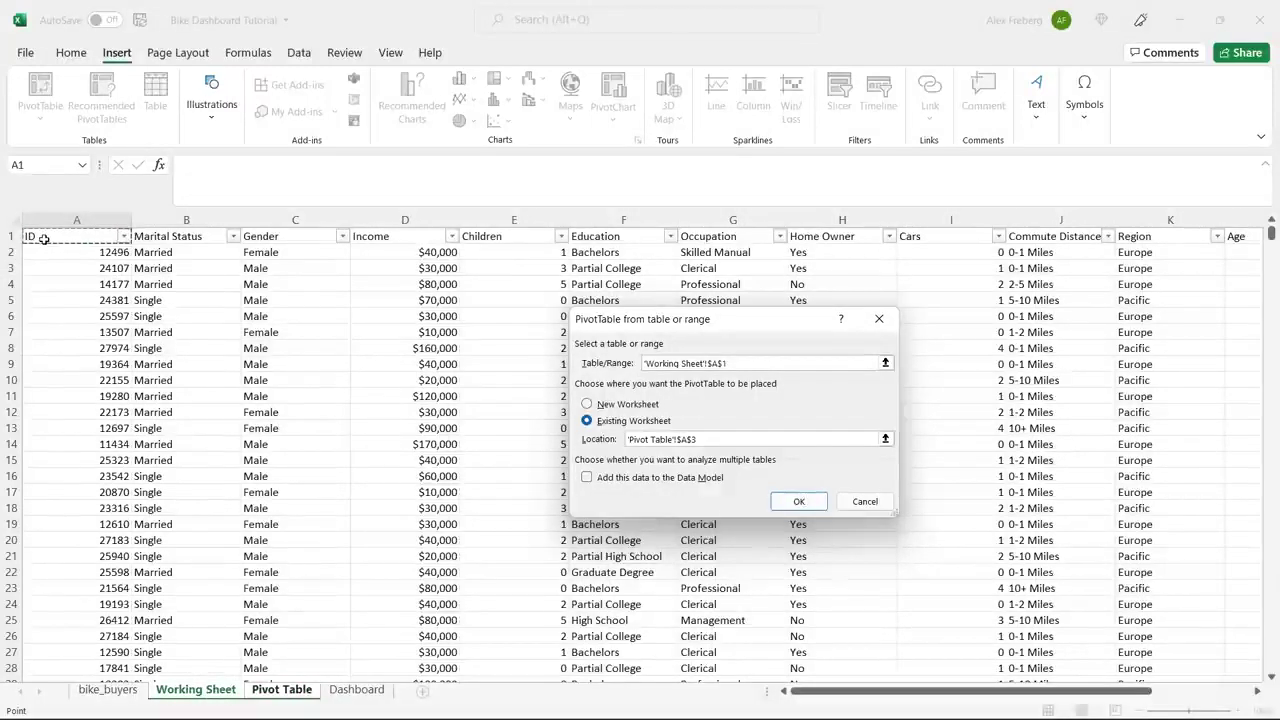
pyautogui.hotkey('ctrl', 'shift', 'End')
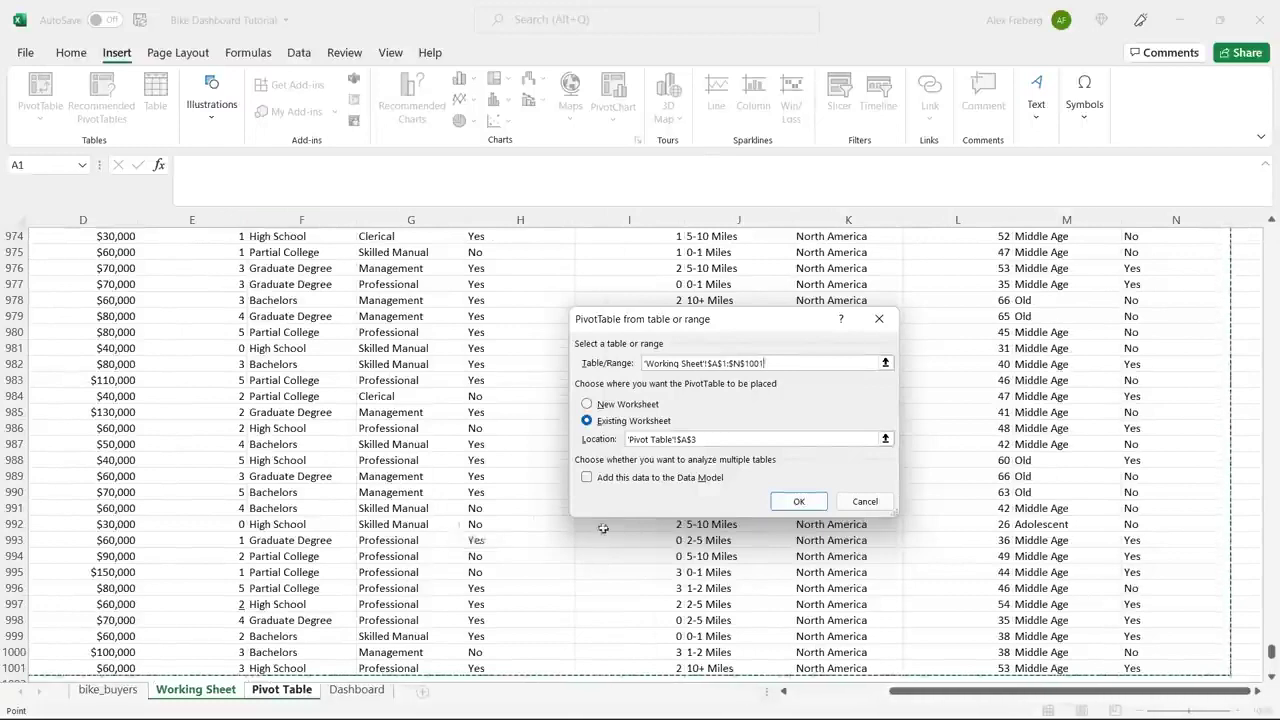
pyautogui.click(798, 502)
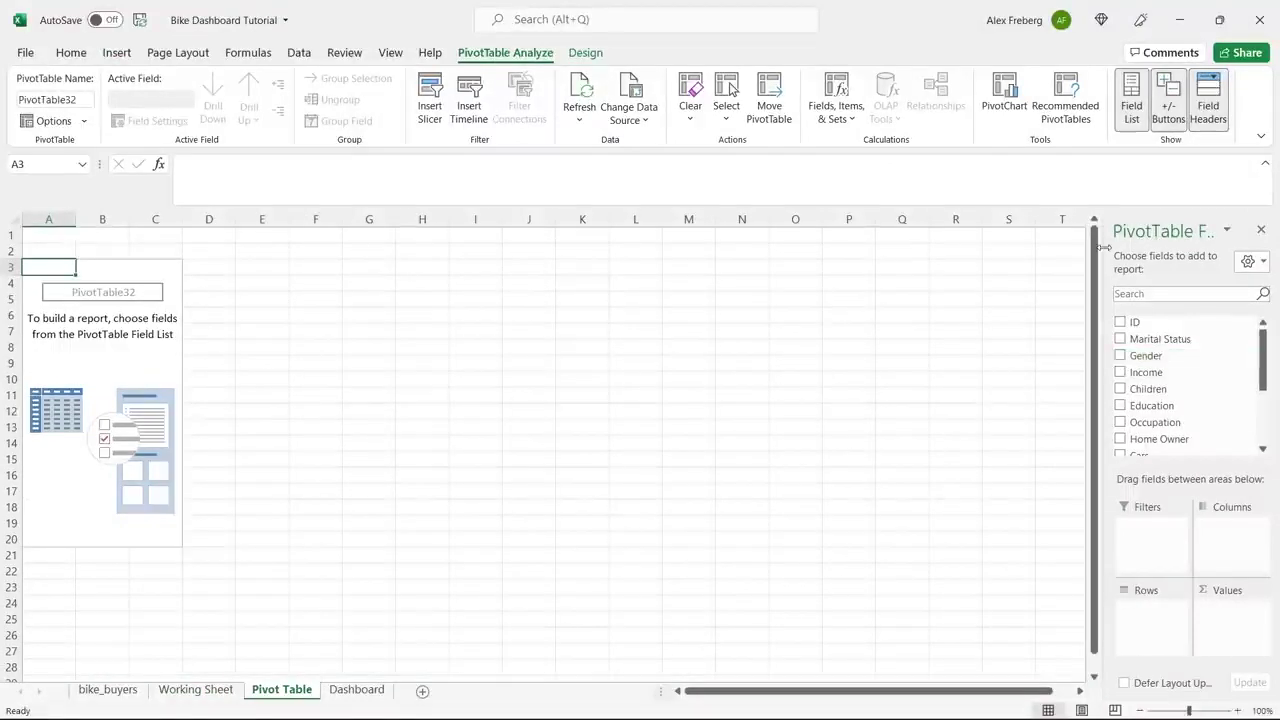
# Step: Add Income to the pivot table's values and Gender to its rows
pyautogui.moveTo(1100, 250); pyautogui.dragTo(985, 255)
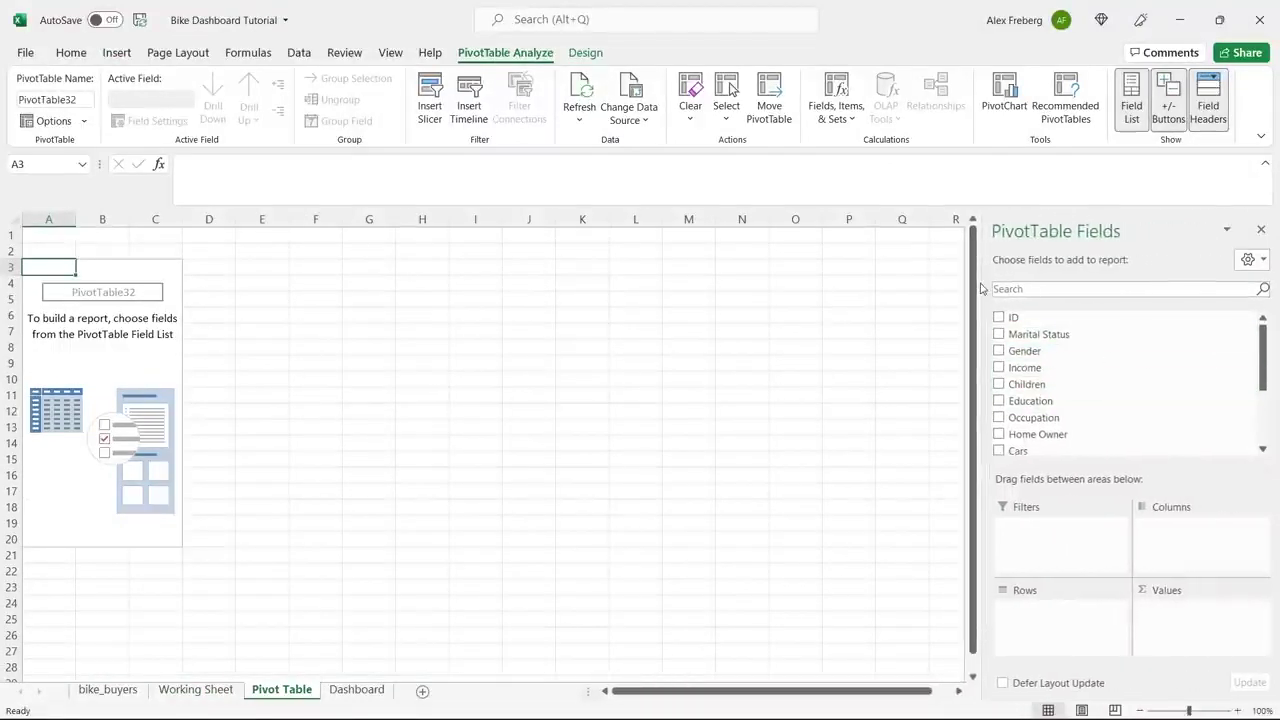
pyautogui.moveTo(983, 282); pyautogui.dragTo(1078, 272)
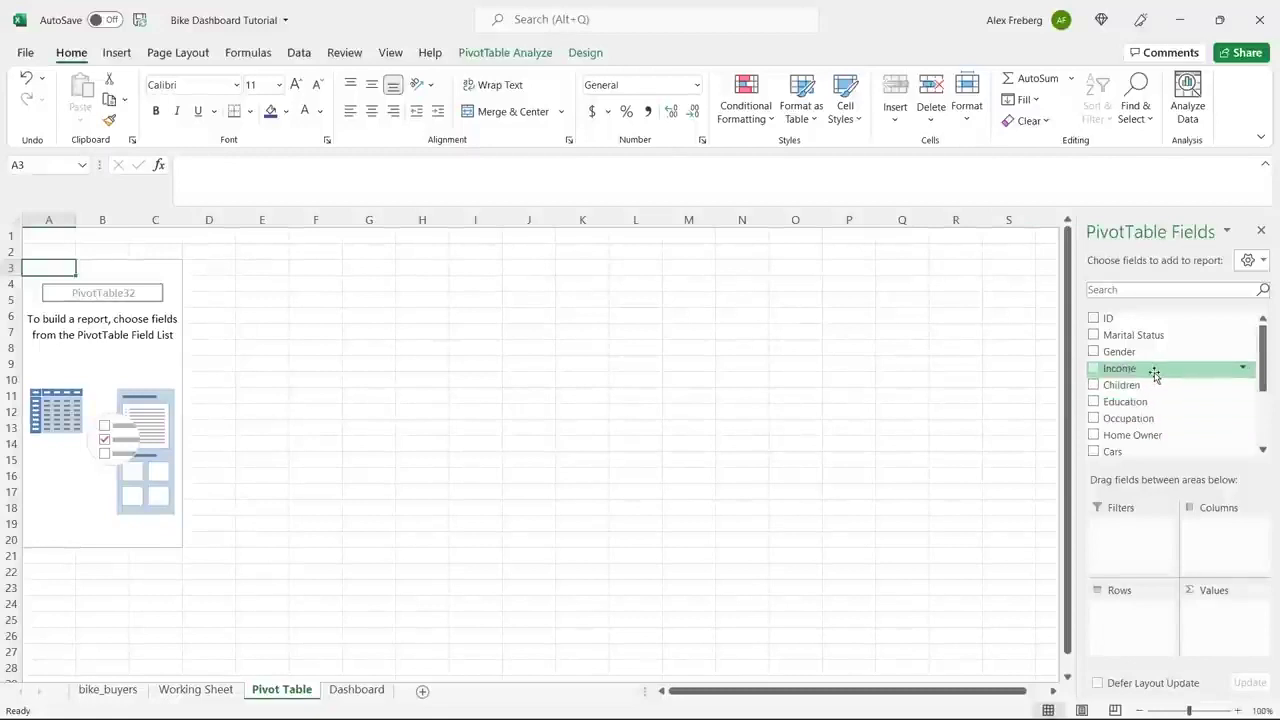
pyautogui.moveTo(1154, 371); pyautogui.dragTo(1220, 608)
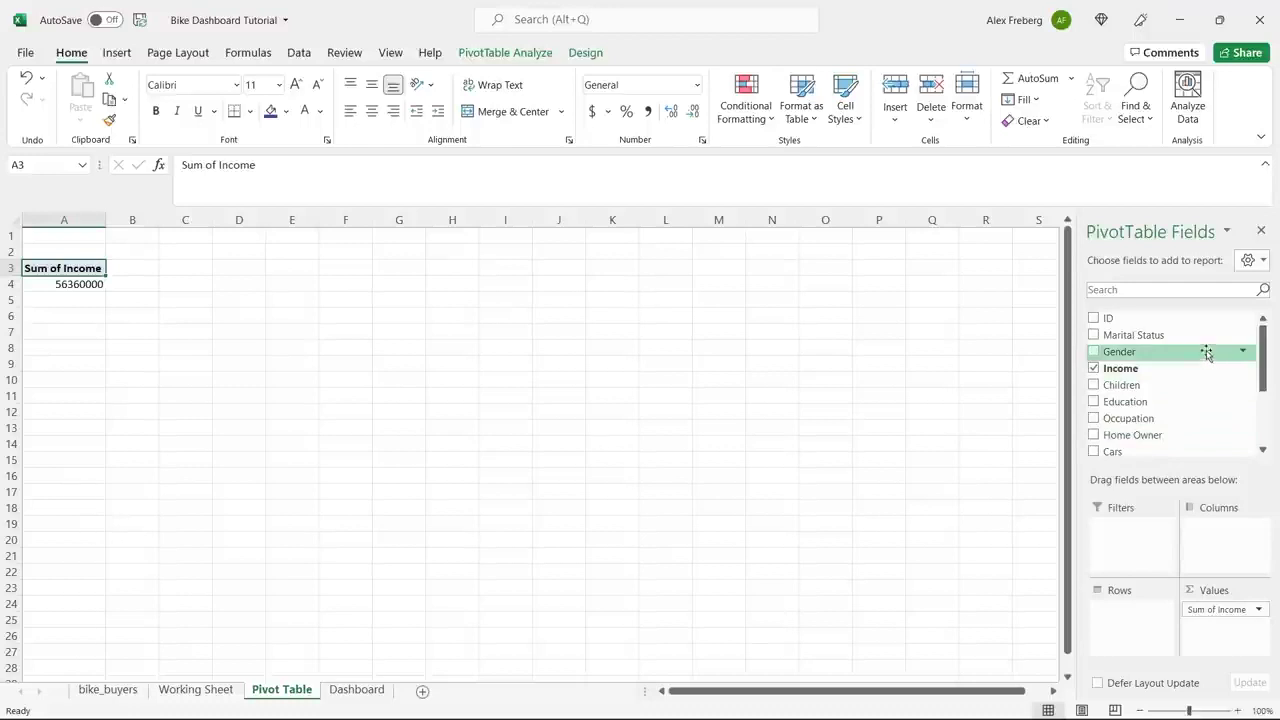
pyautogui.moveTo(1194, 357); pyautogui.dragTo(1132, 610)
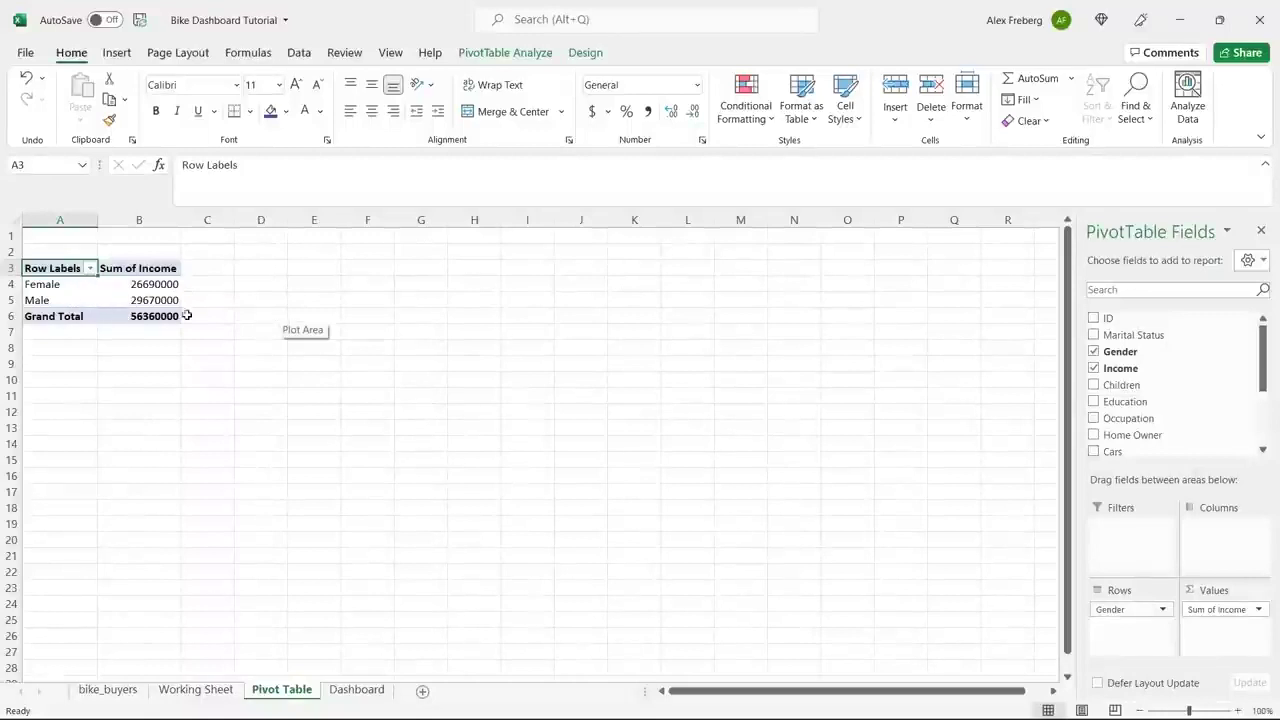
# Step: Summarize the pivot table's Income values by Average and add Purchased Bike to its columns
pyautogui.click(1260, 610)
pyautogui.click(1230, 590)
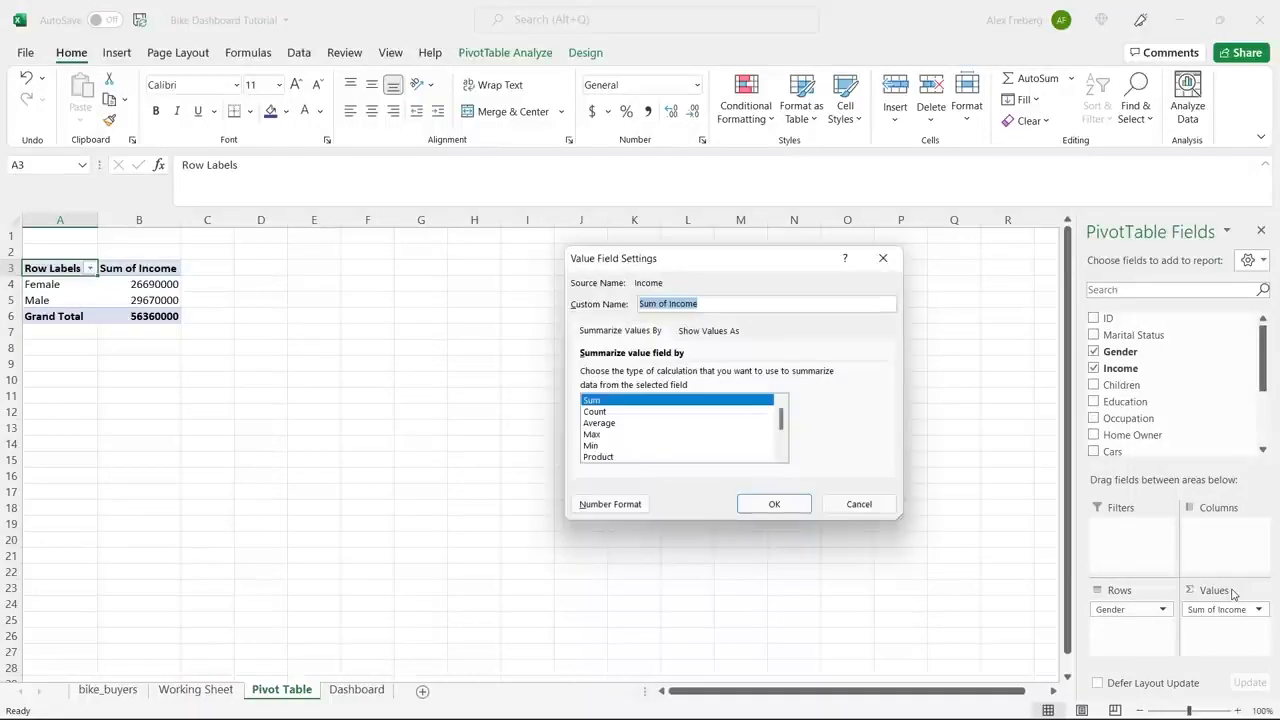
pyautogui.click(883, 258)
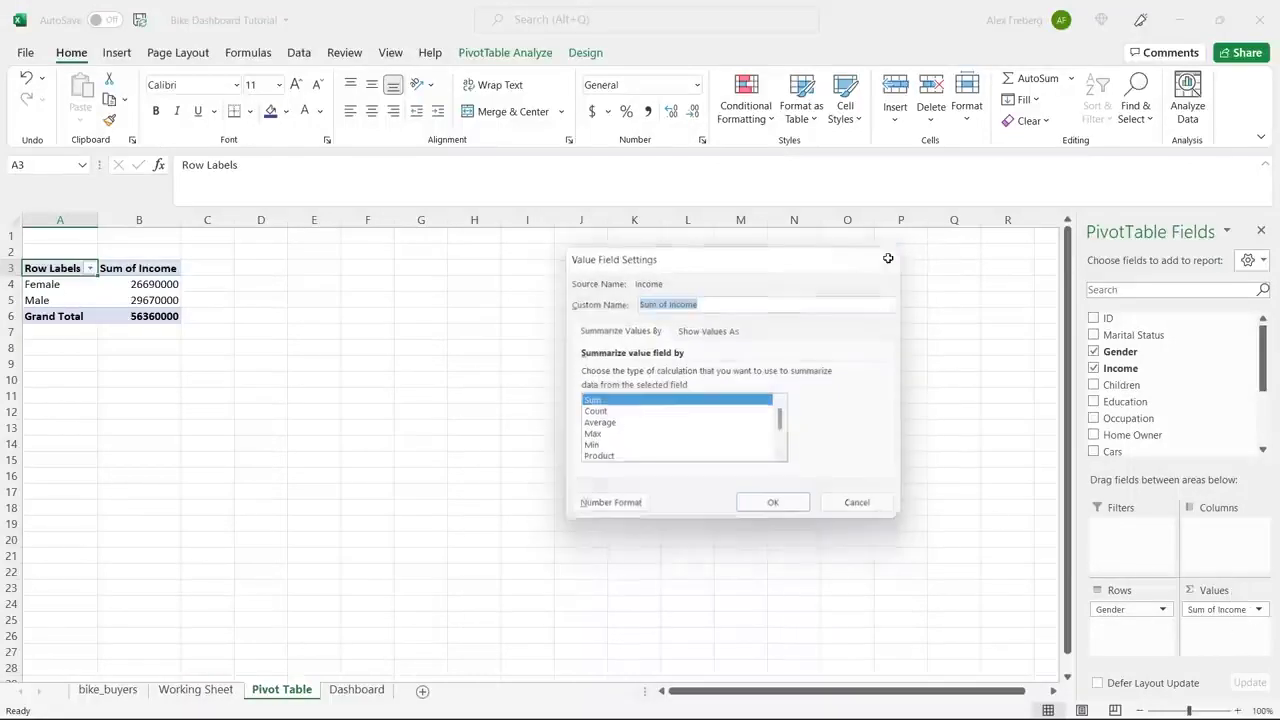
pyautogui.click(1258, 610)
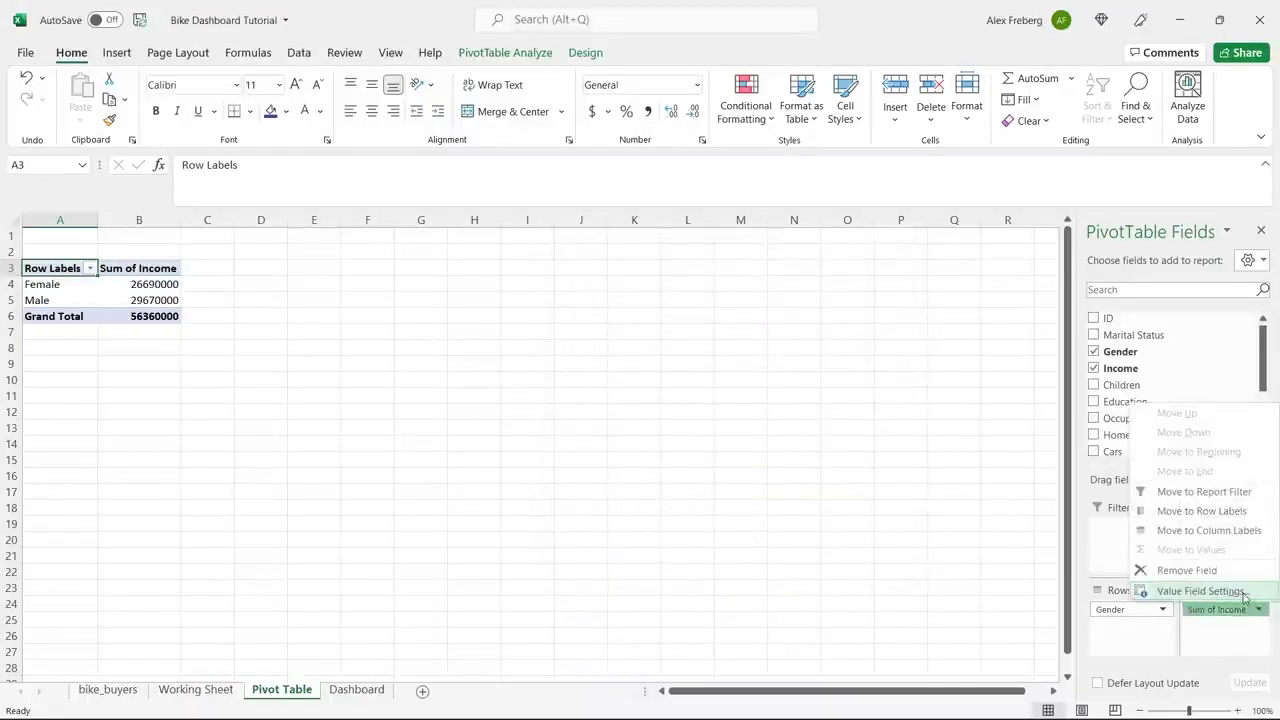
pyautogui.click(1244, 591)
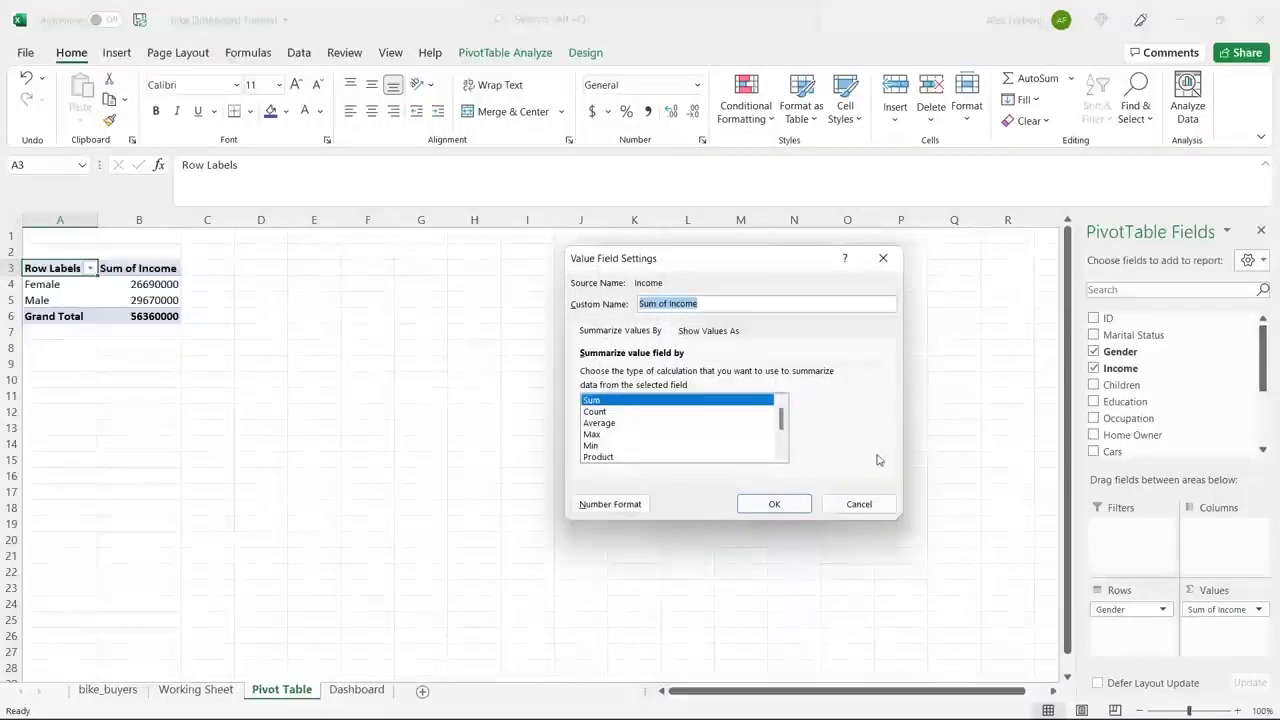
pyautogui.click(694, 423)
pyautogui.click(754, 505)
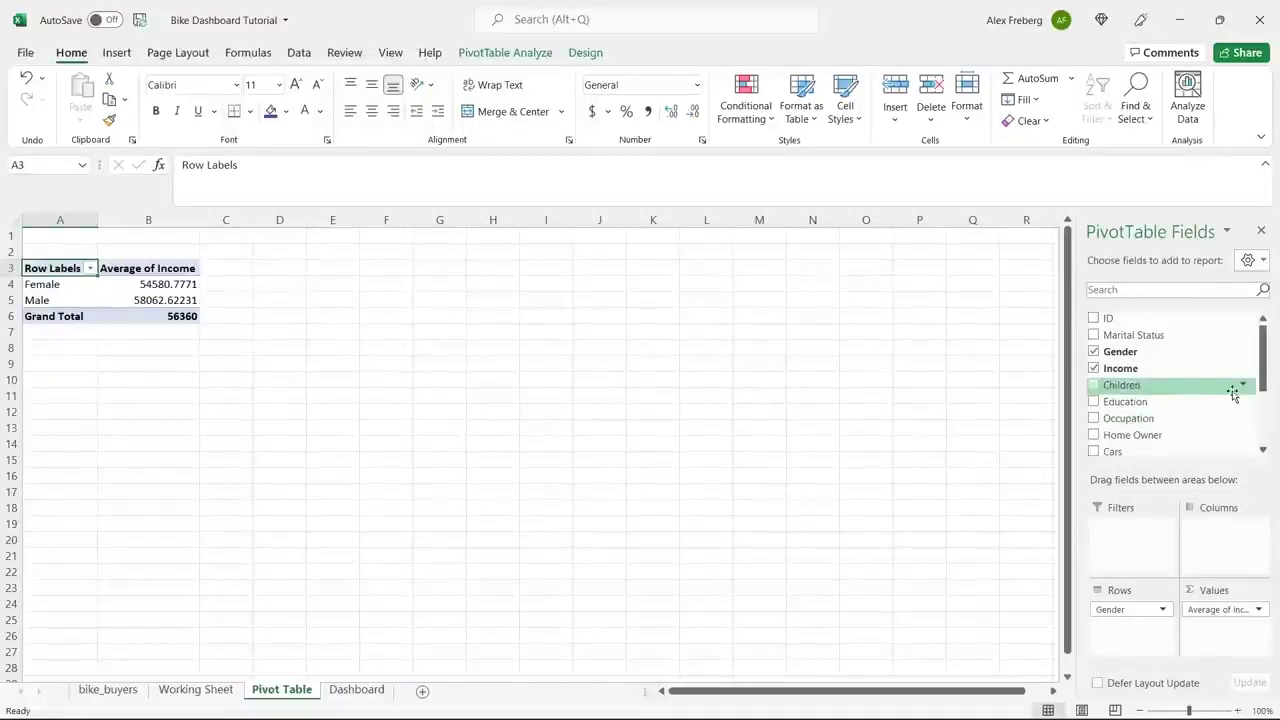
pyautogui.moveTo(1268, 372); pyautogui.dragTo(1268, 420)
pyautogui.moveTo(1157, 424); pyautogui.dragTo(1228, 528)
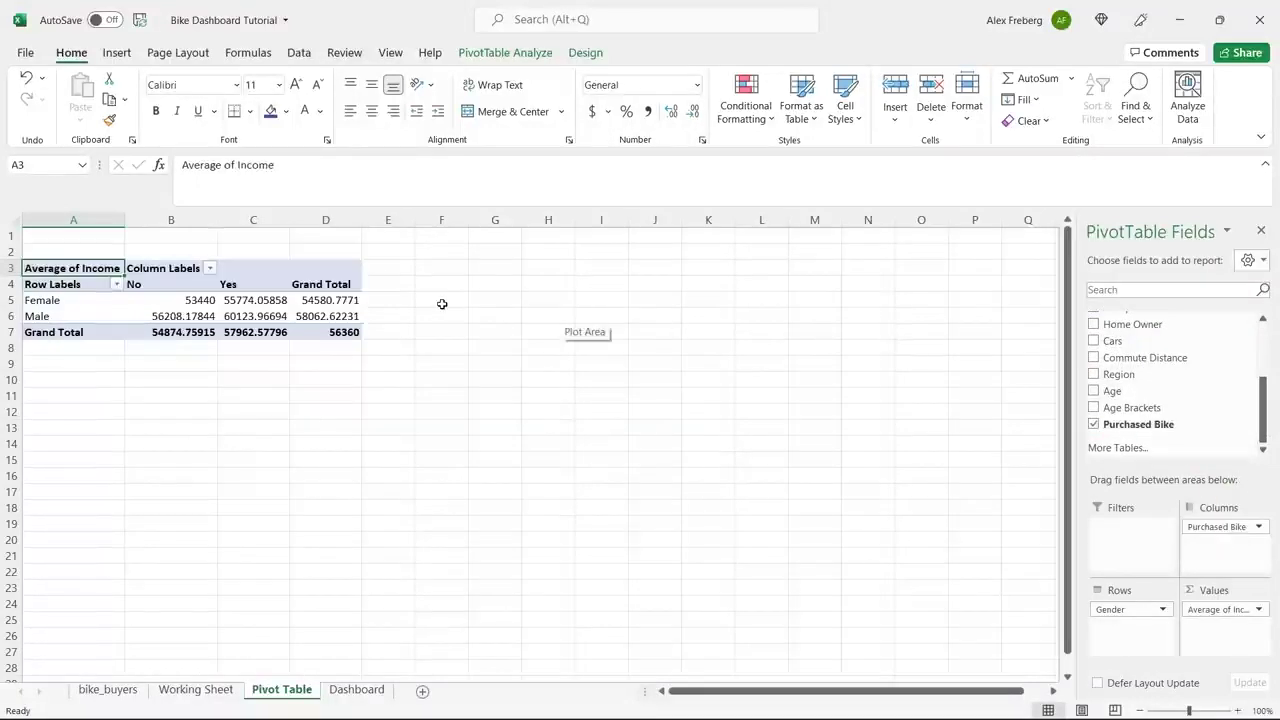
# Step: Compare the average incomes of females and males in the pivot table's No and Yes columns for Purchased Bike
pyautogui.click(135, 284)
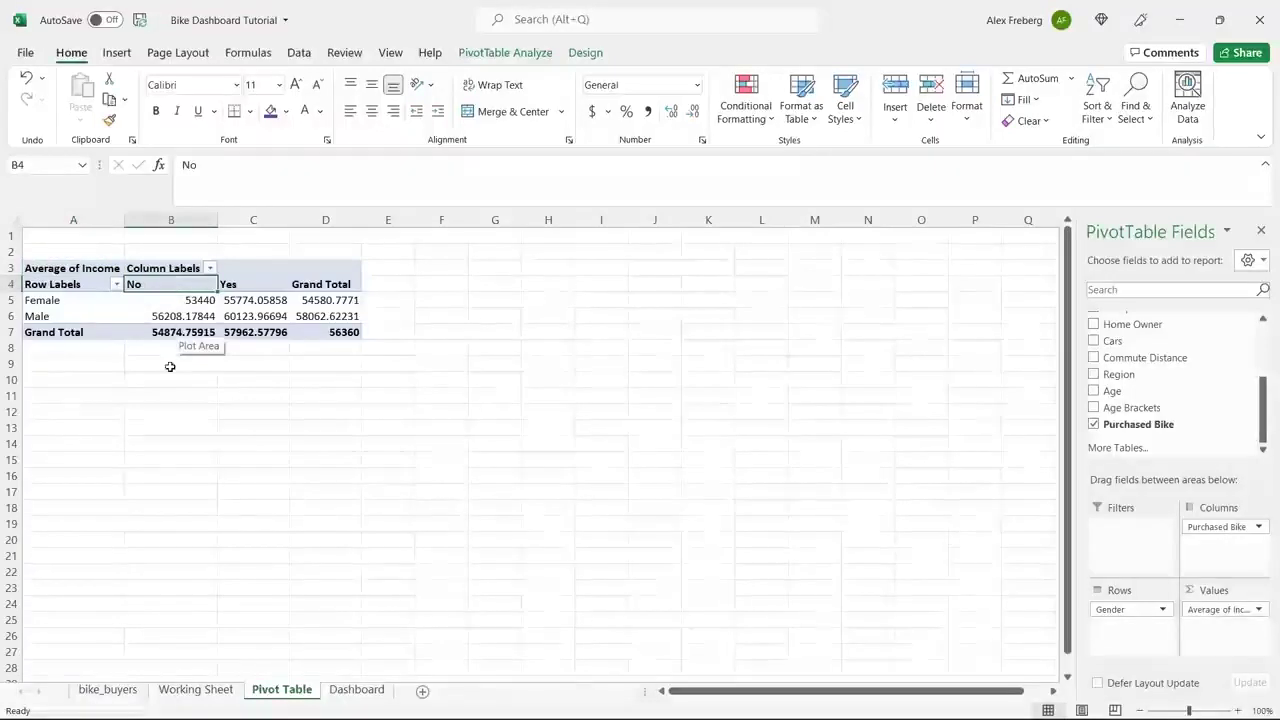
pyautogui.click(160, 301)
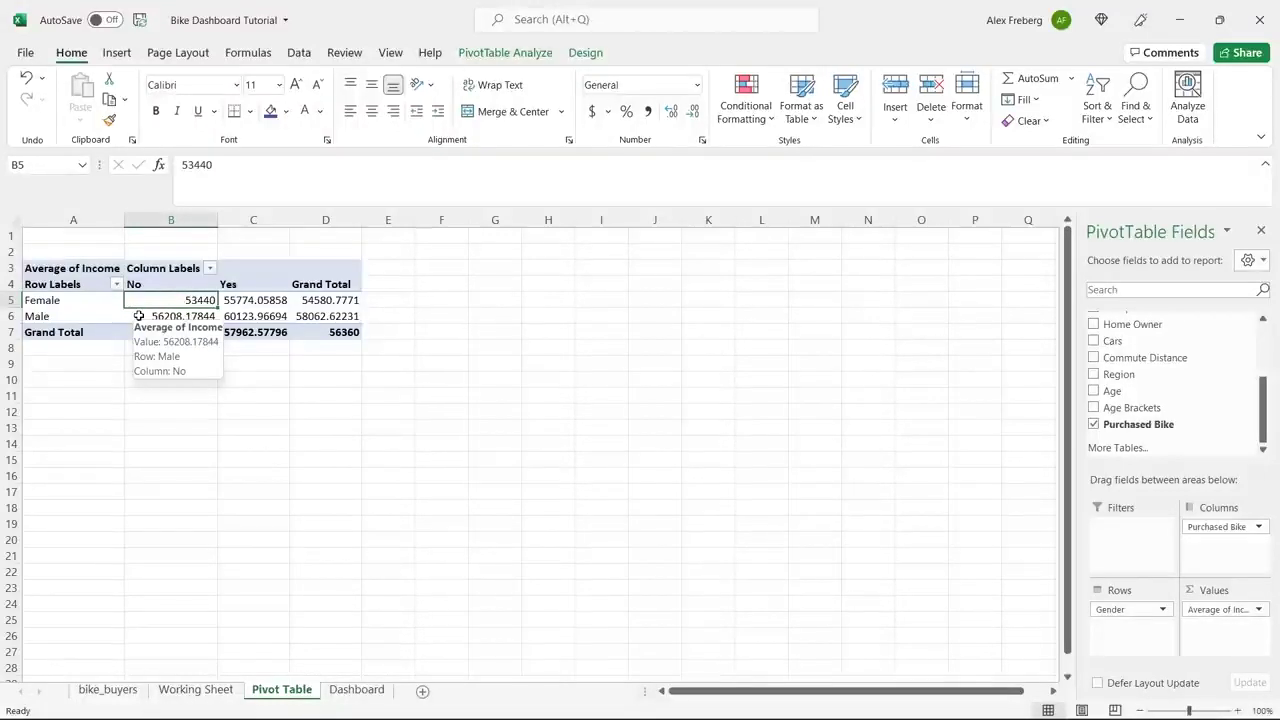
pyautogui.click(139, 316)
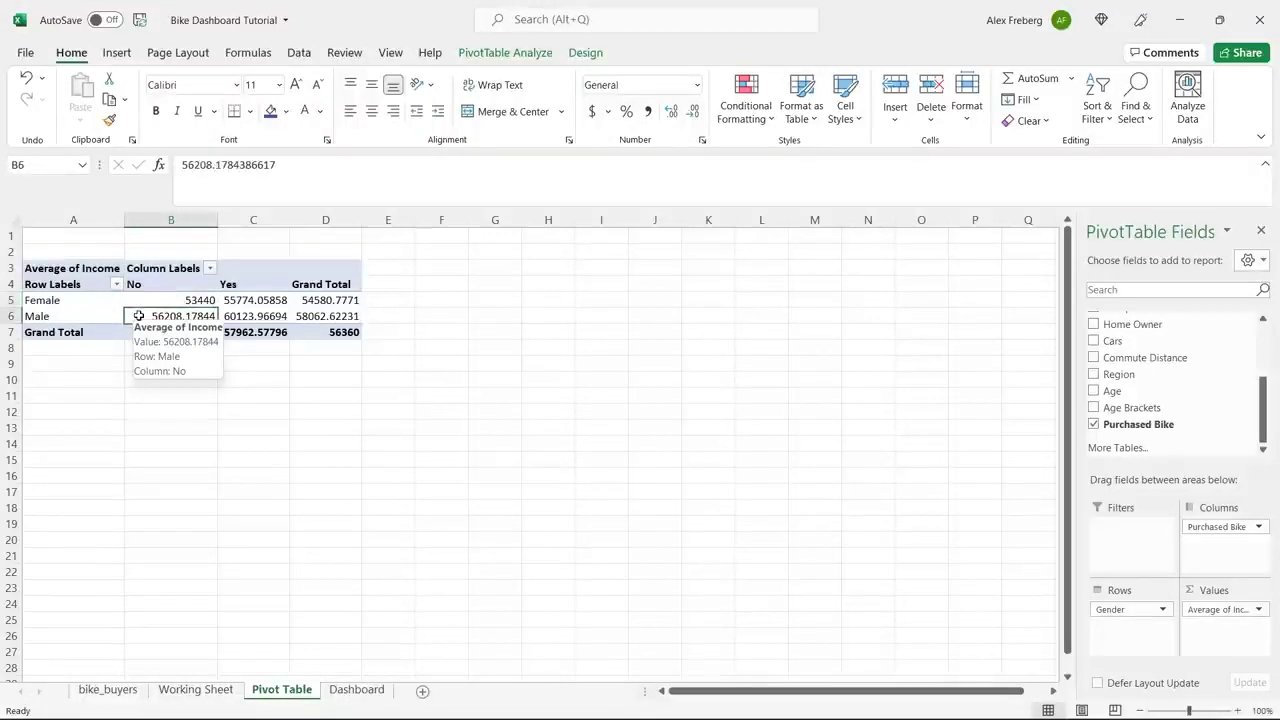
pyautogui.click(260, 284)
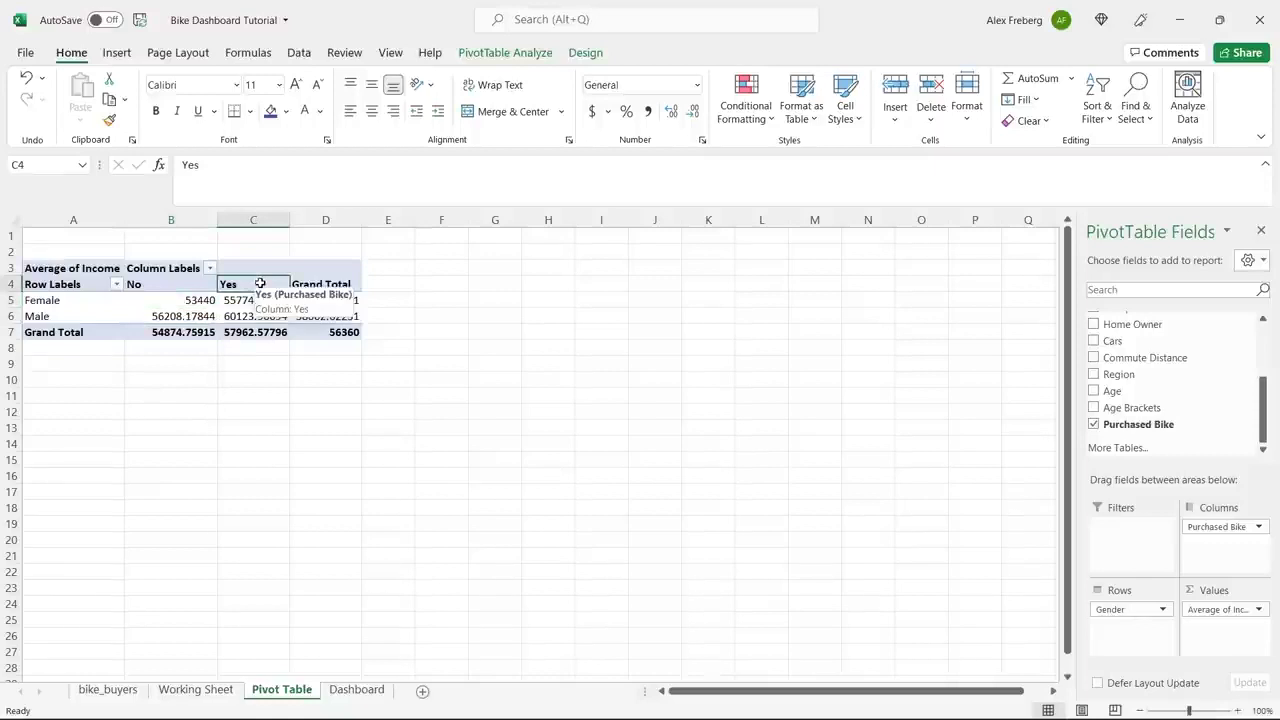
pyautogui.click(257, 300)
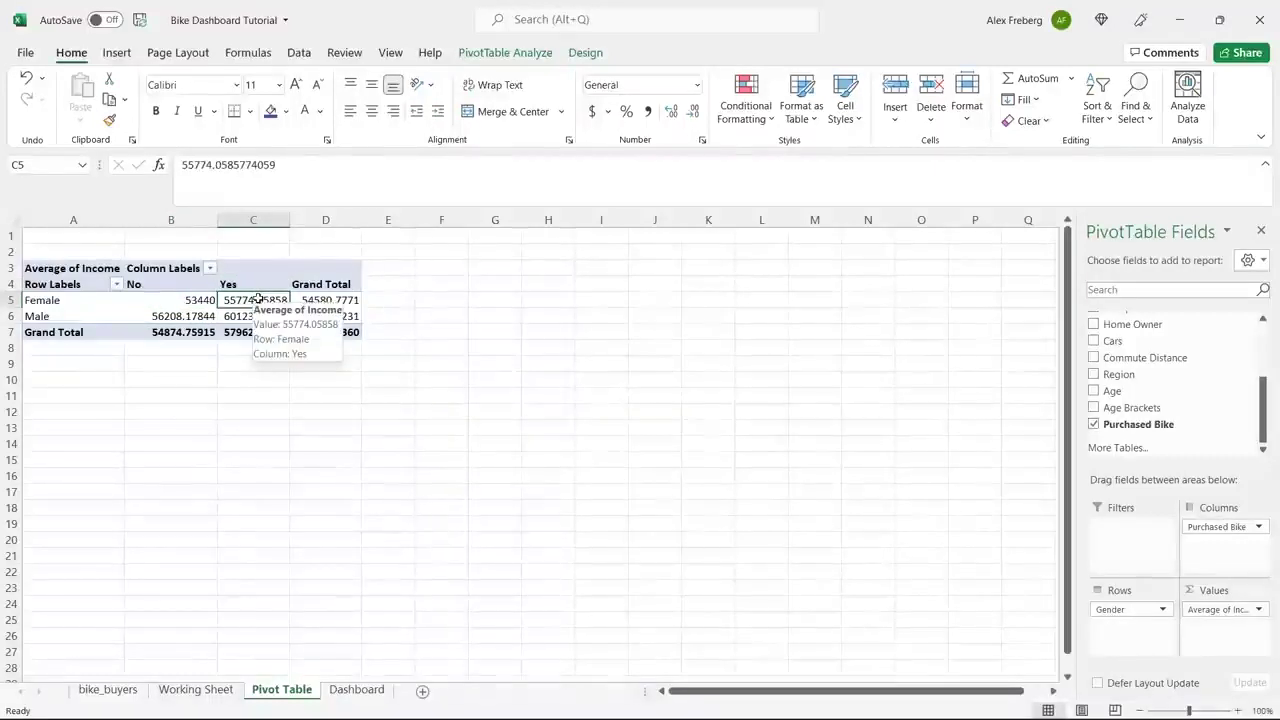
pyautogui.click(257, 316)
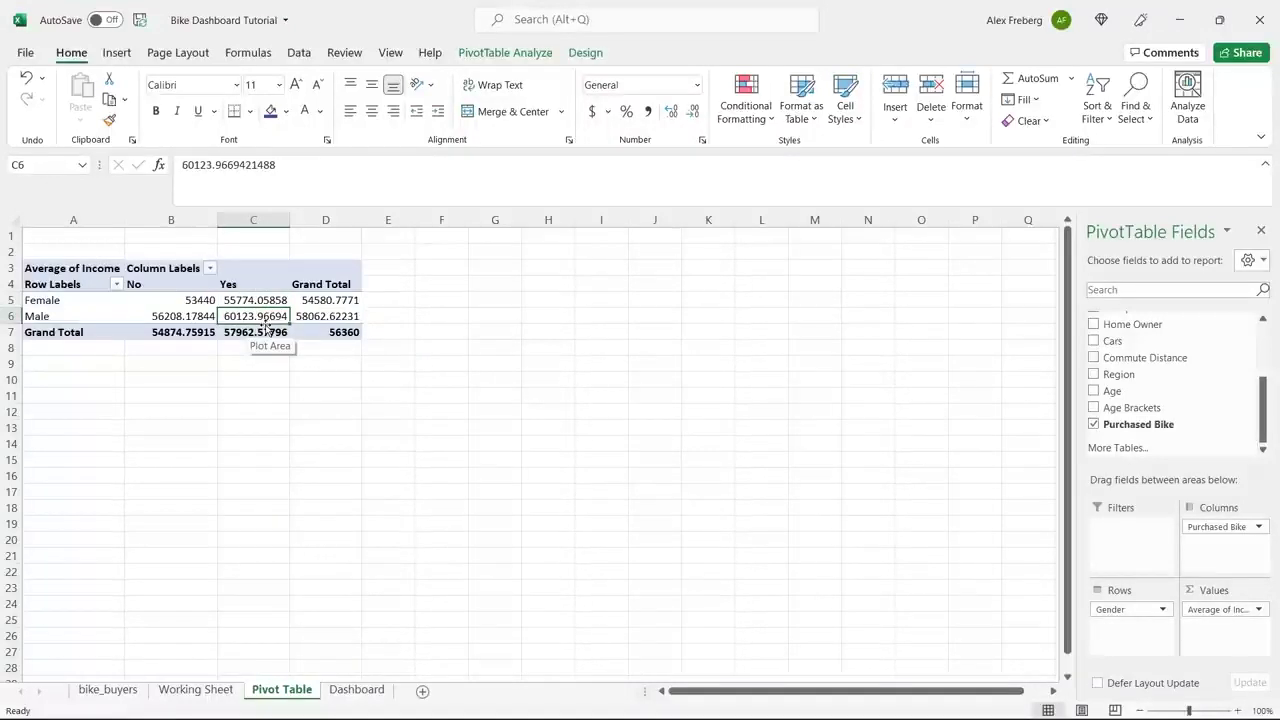
pyautogui.click(195, 300)
pyautogui.moveTo(215, 301)
pyautogui.mouseDown()
pyautogui.moveTo(228, 302)
pyautogui.moveTo(210, 316)
pyautogui.moveTo(232, 316)
pyautogui.mouseUp()
pyautogui.click(192, 300)
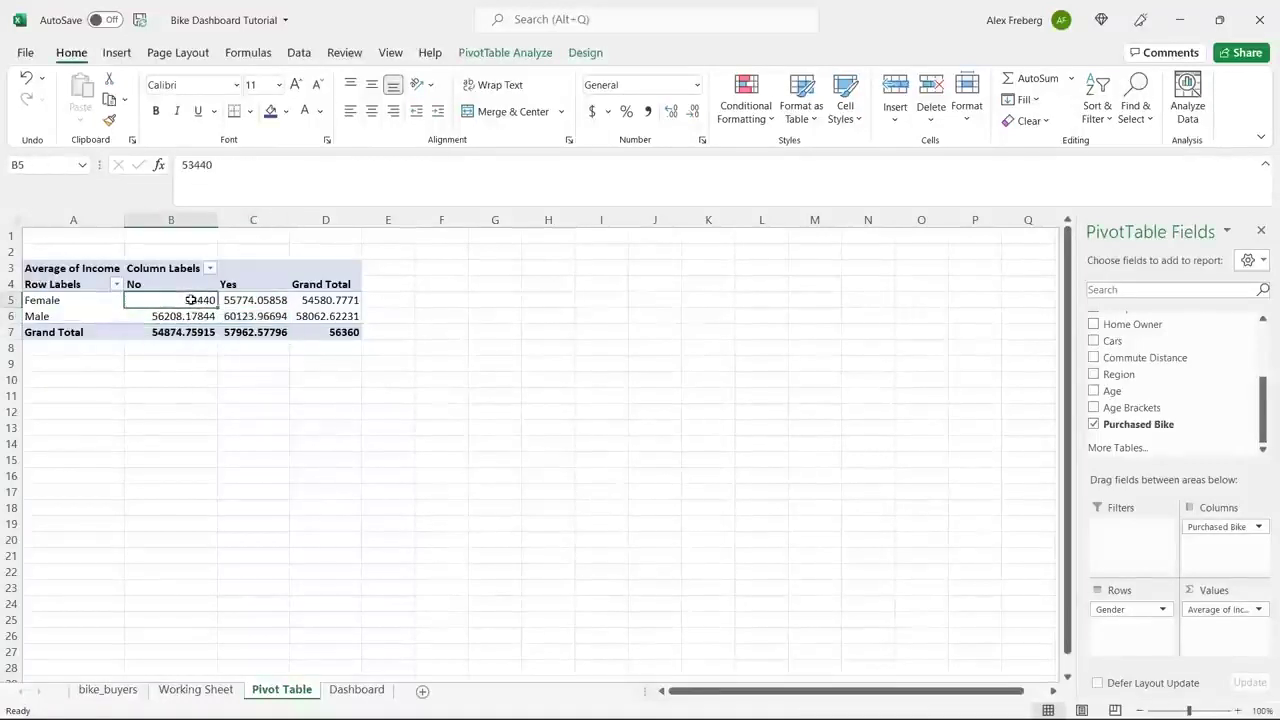
# Step: Review the pivot table's average incomes and the source records behind the female No average, and return to the Pivot Table sheet
pyautogui.click(183, 317)
pyautogui.click(339, 318)
pyautogui.click(203, 302)
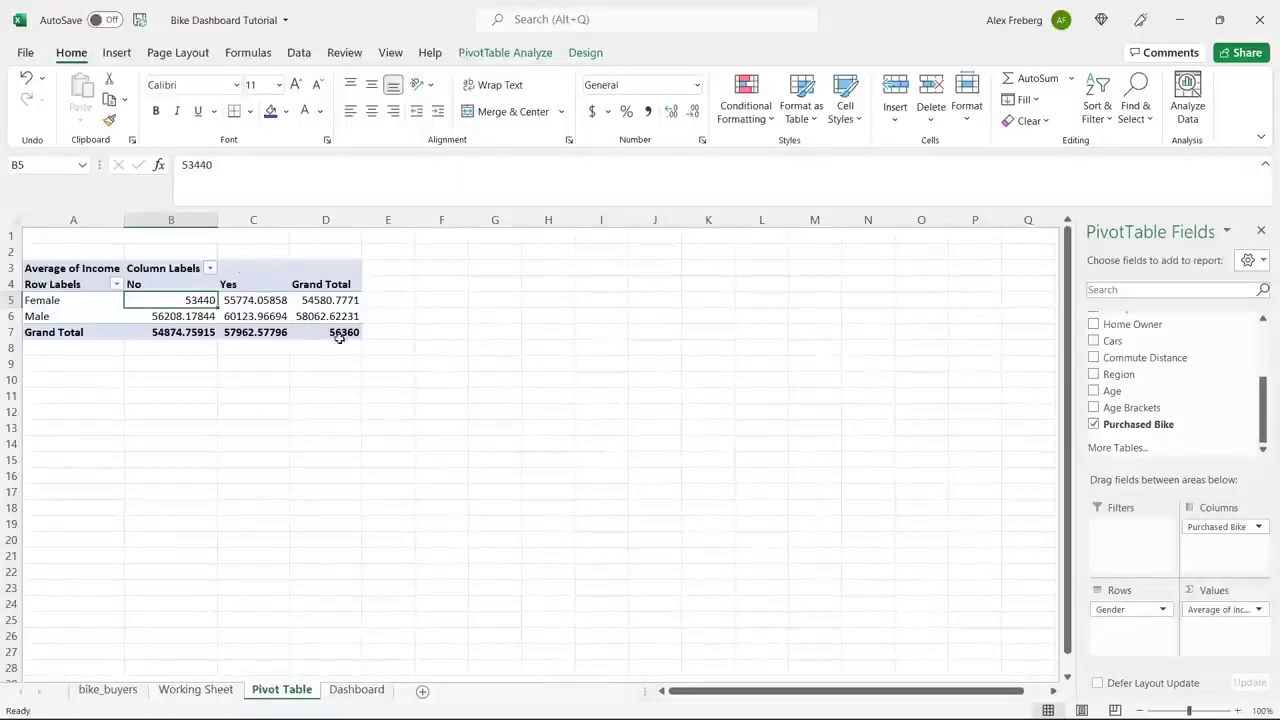
pyautogui.click(241, 314)
pyautogui.click(240, 378)
pyautogui.doubleClick(186, 296)
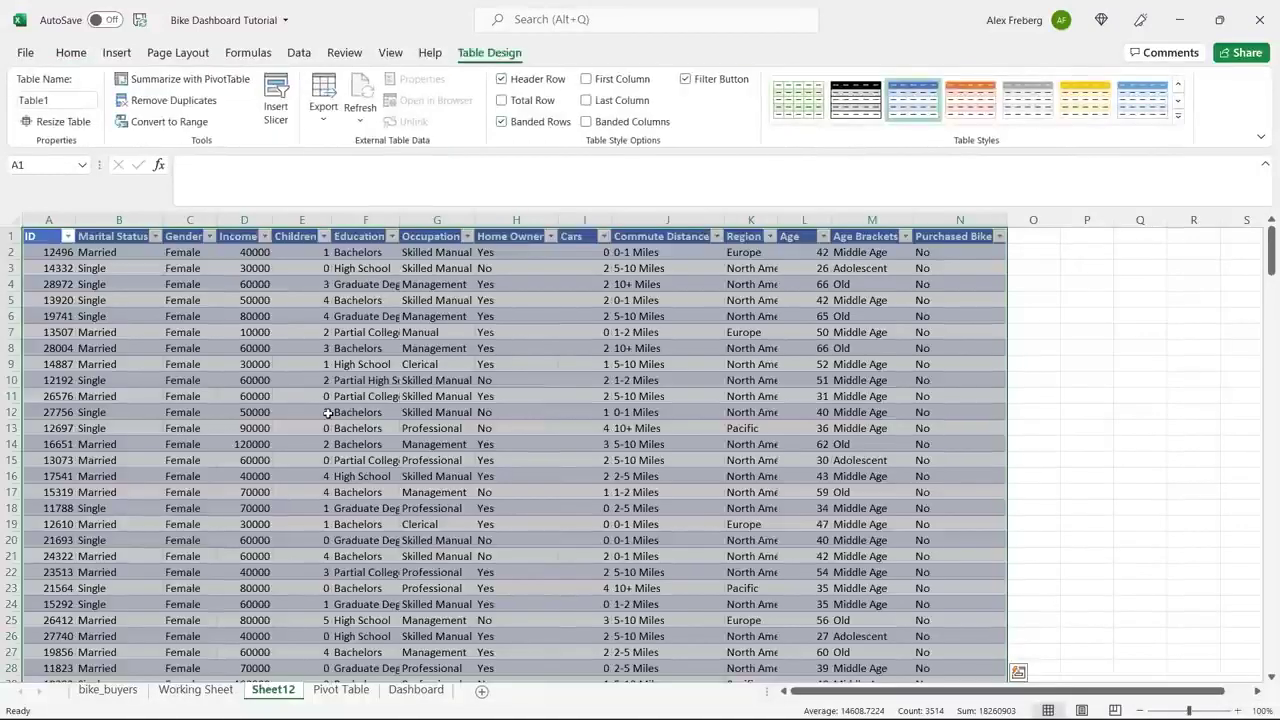
pyautogui.click(335, 690)
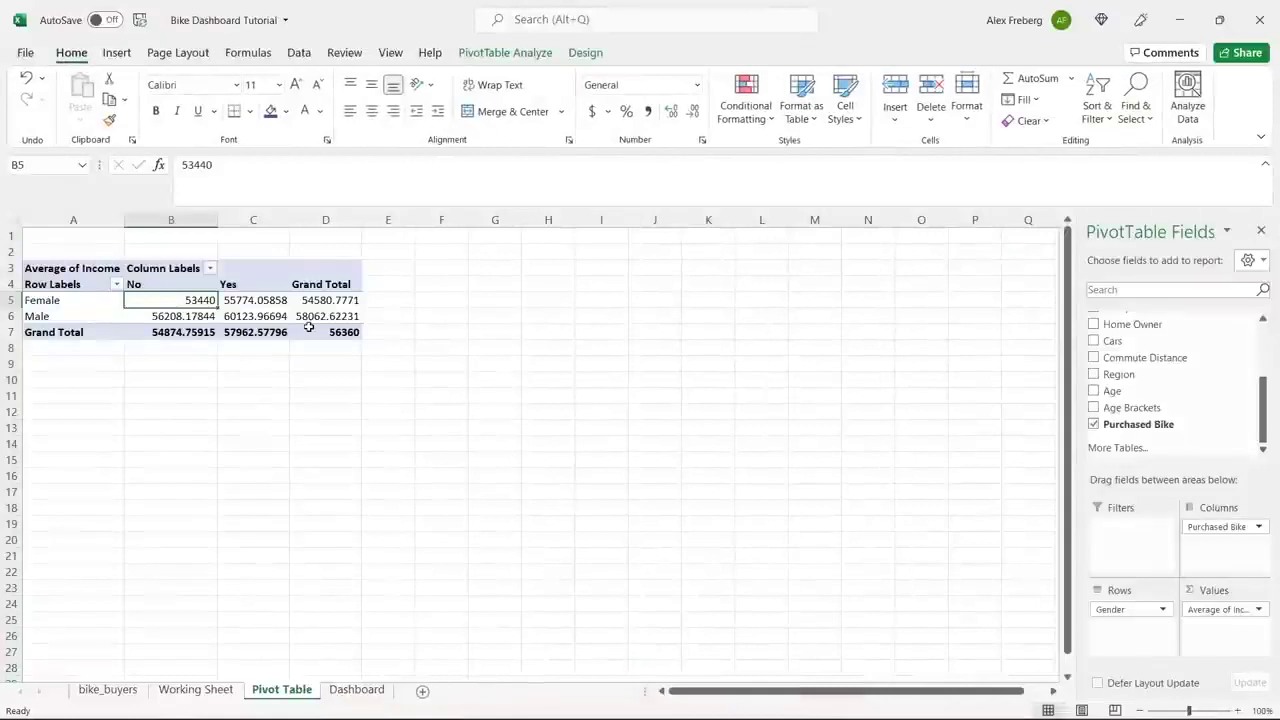
# Step: Preview the stacked, 100% stacked and 3-D column types for charting the average income pivot table
pyautogui.click(251, 300)
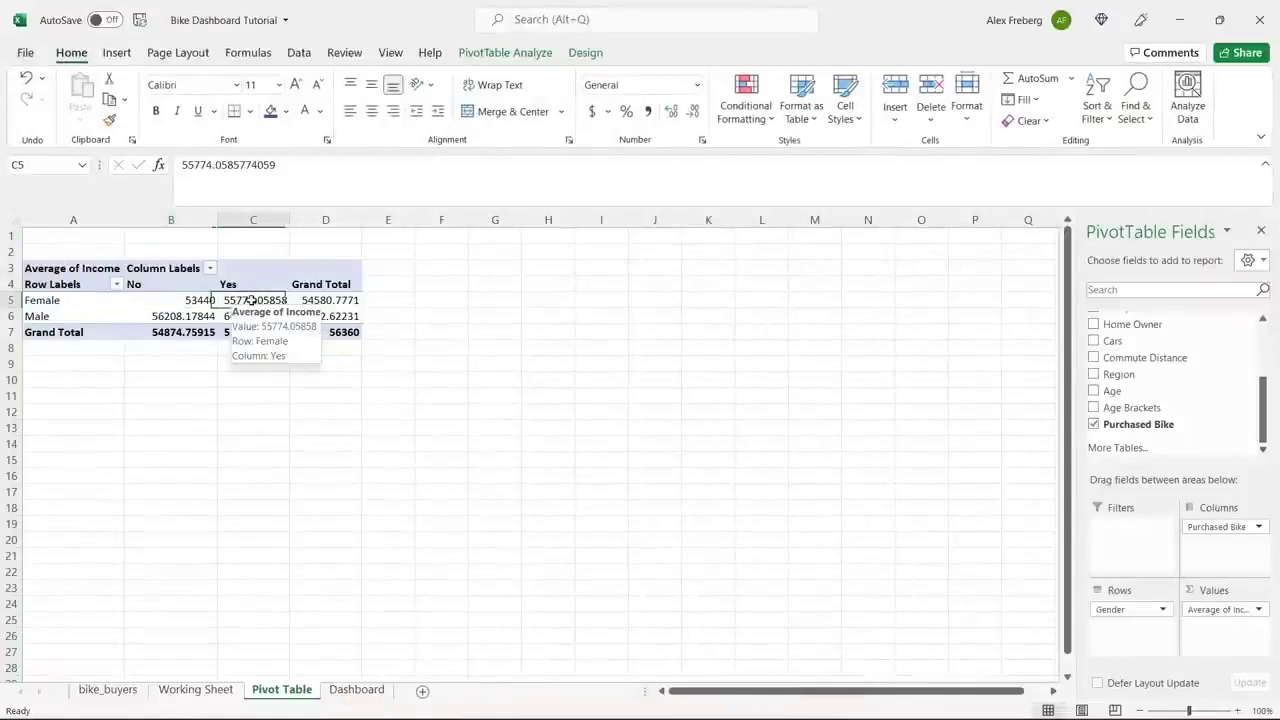
pyautogui.click(115, 55)
pyautogui.click(406, 105)
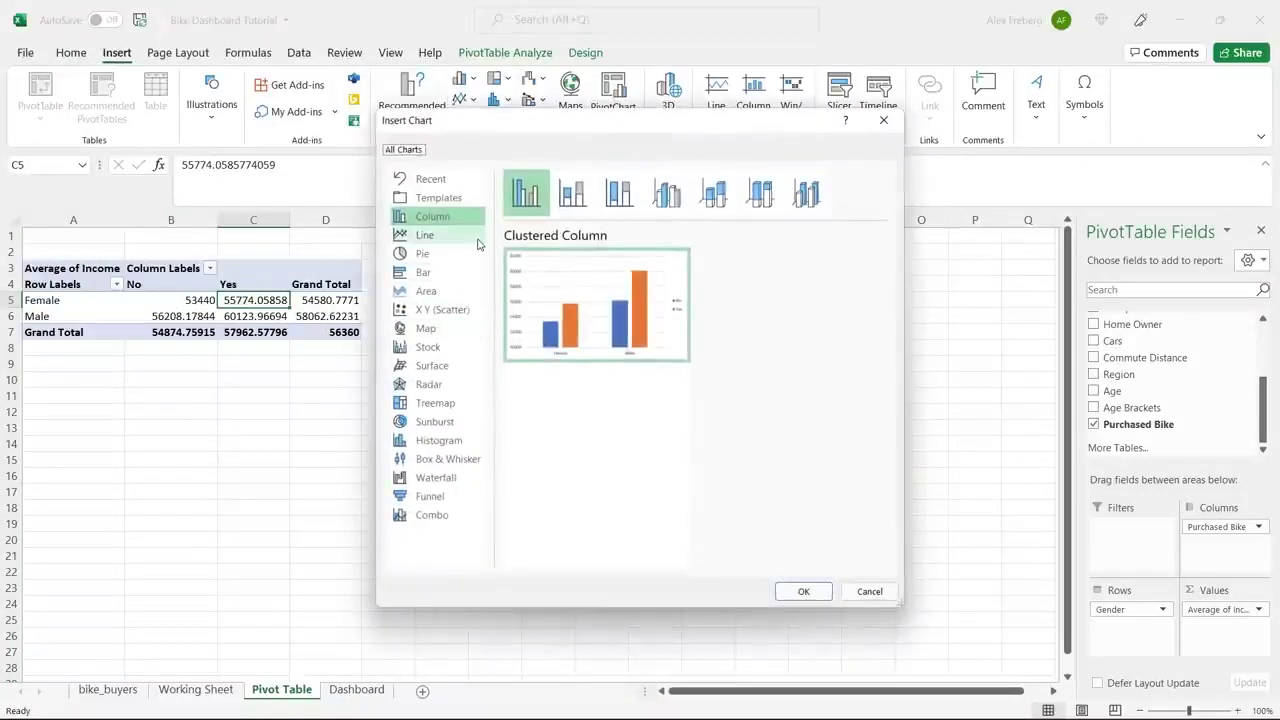
pyautogui.click(572, 194)
pyautogui.click(614, 194)
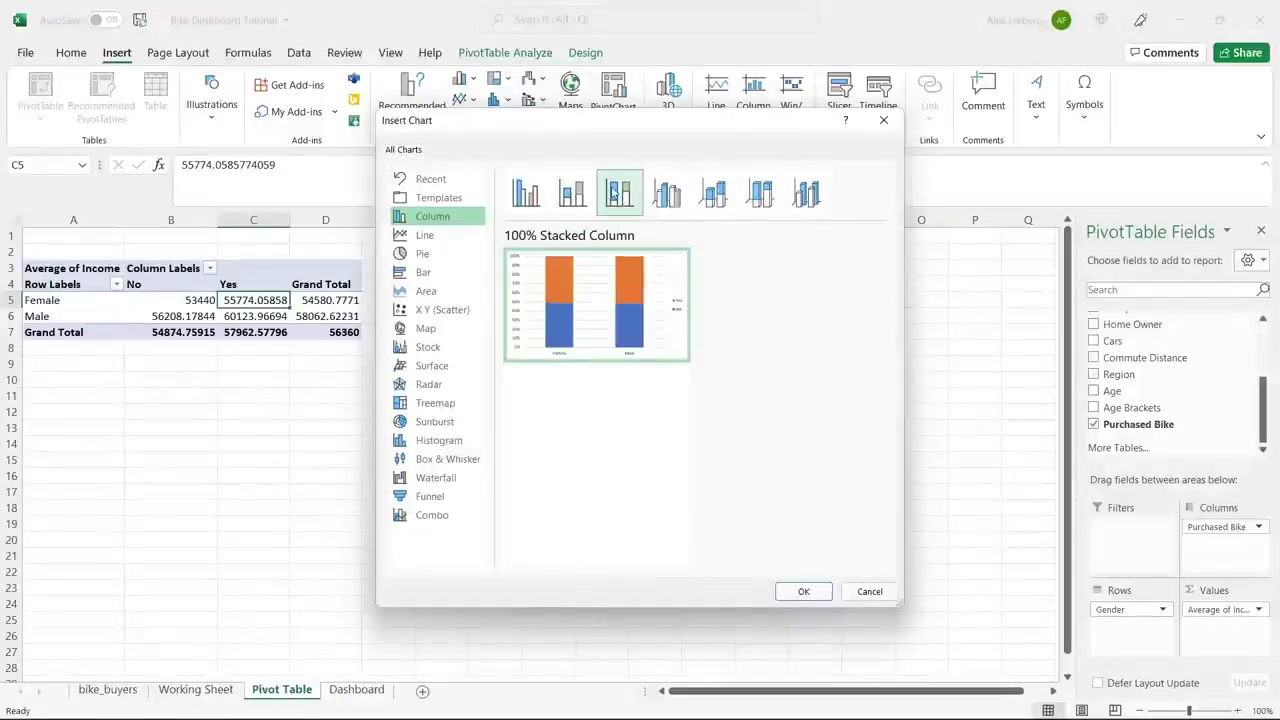
pyautogui.click(666, 194)
pyautogui.click(713, 194)
pyautogui.click(760, 194)
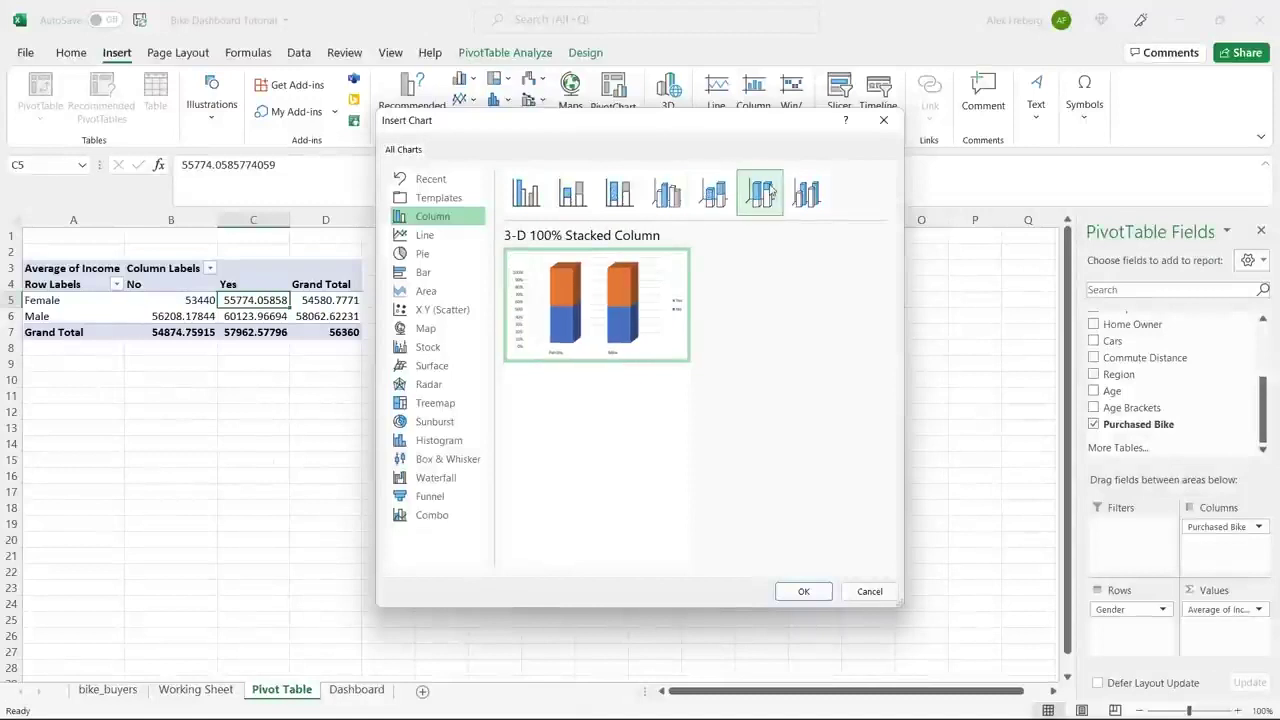
pyautogui.click(807, 194)
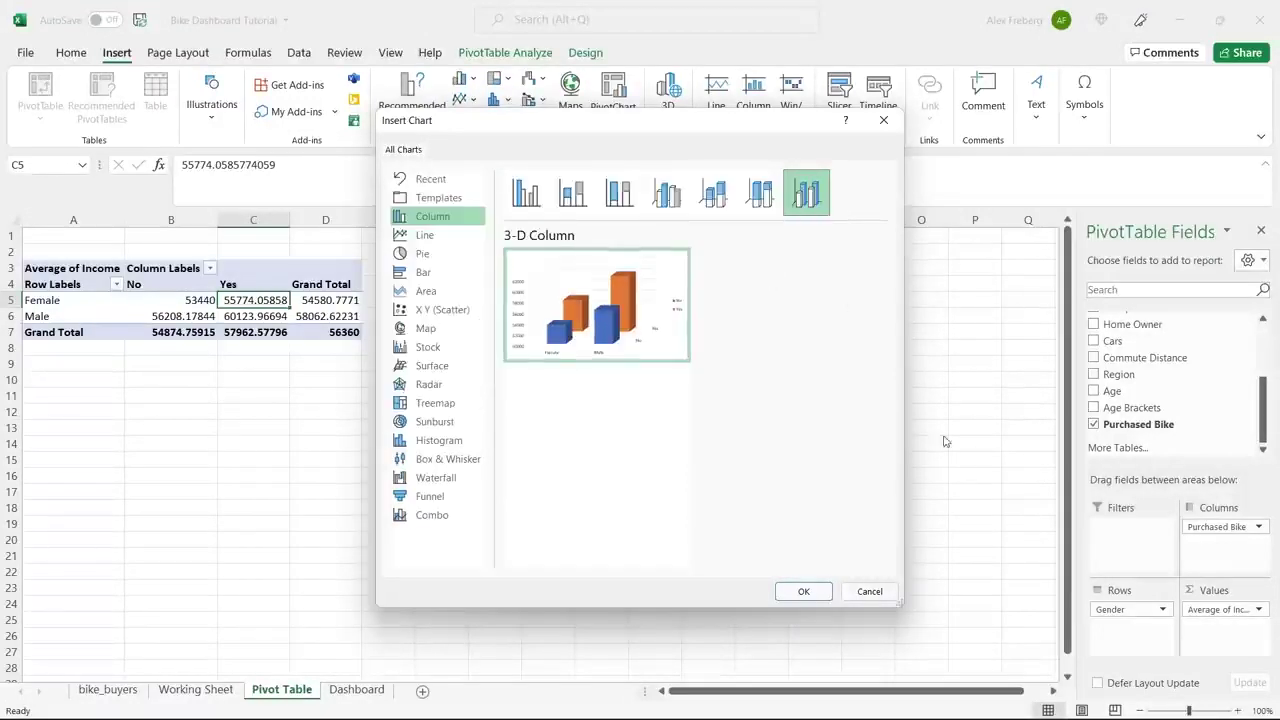
# Step: Insert a Clustered Column chart of the pivot table and place it beside the table, starting around column F
pyautogui.click(526, 194)
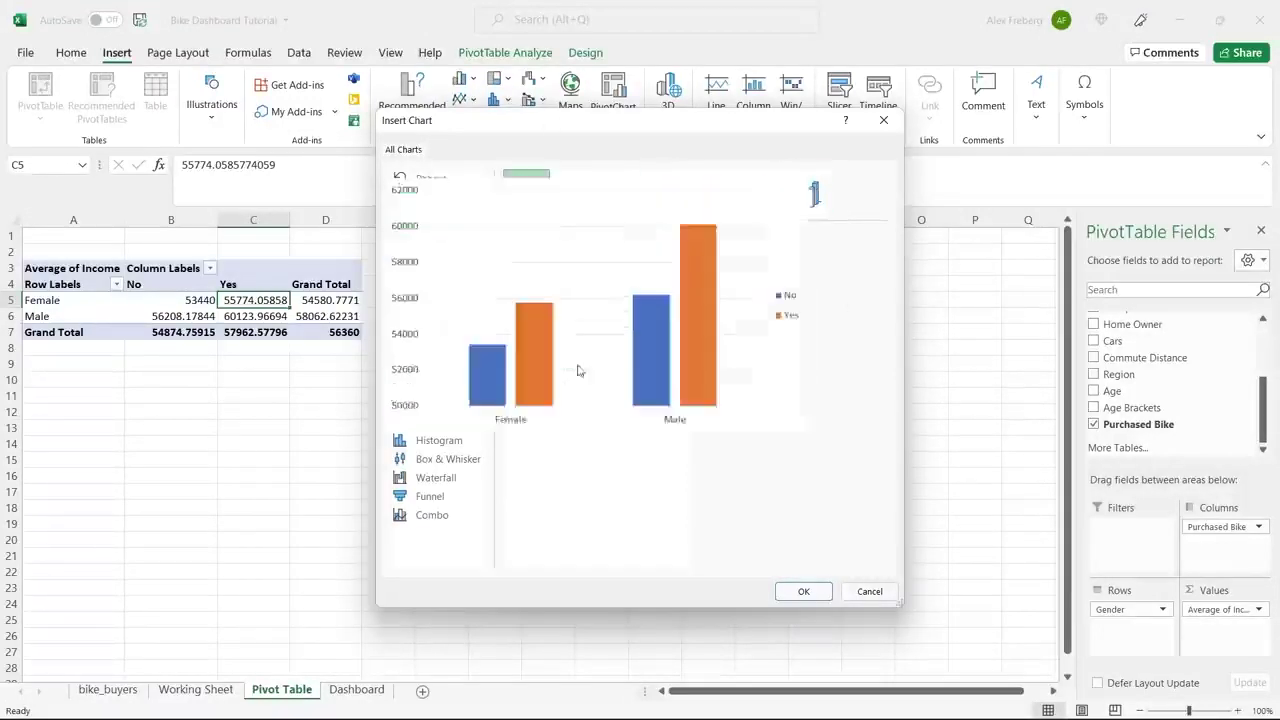
pyautogui.click(803, 591)
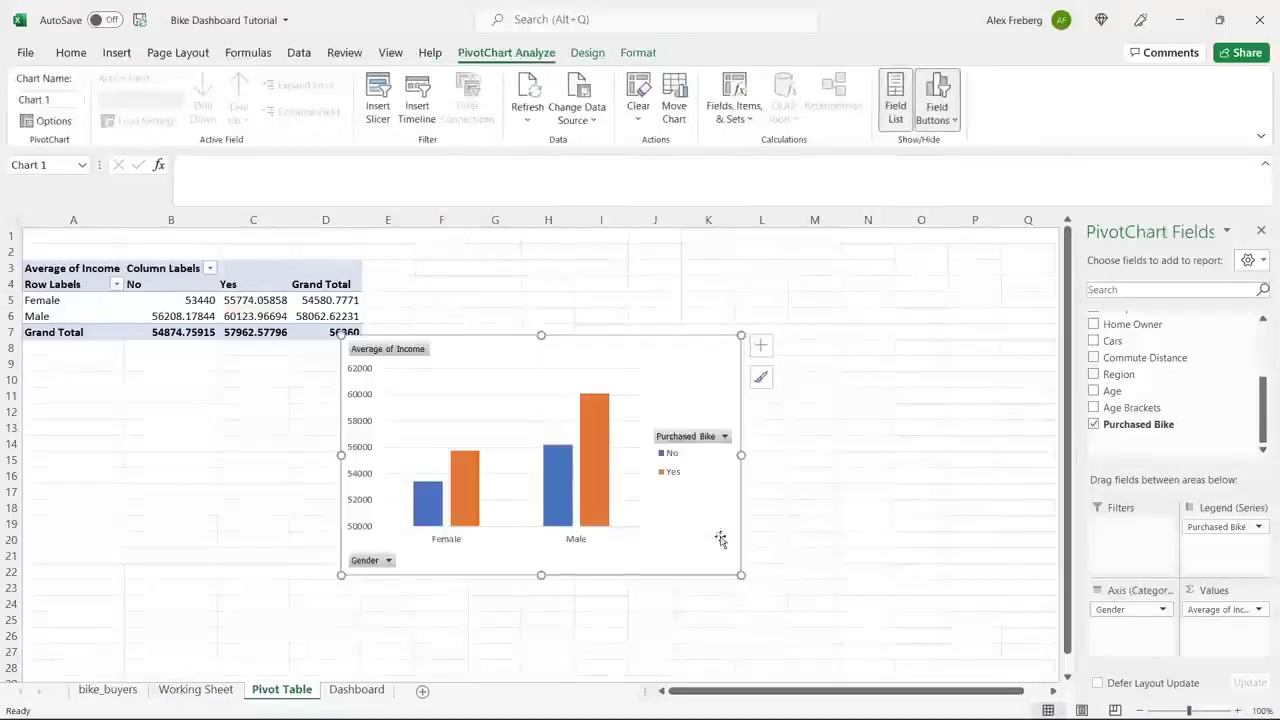
pyautogui.click(654, 345)
pyautogui.moveTo(654, 345); pyautogui.dragTo(739, 249)
# Step: Browse the available styles and color schemes for the average income chart
pyautogui.moveTo(692, 363)
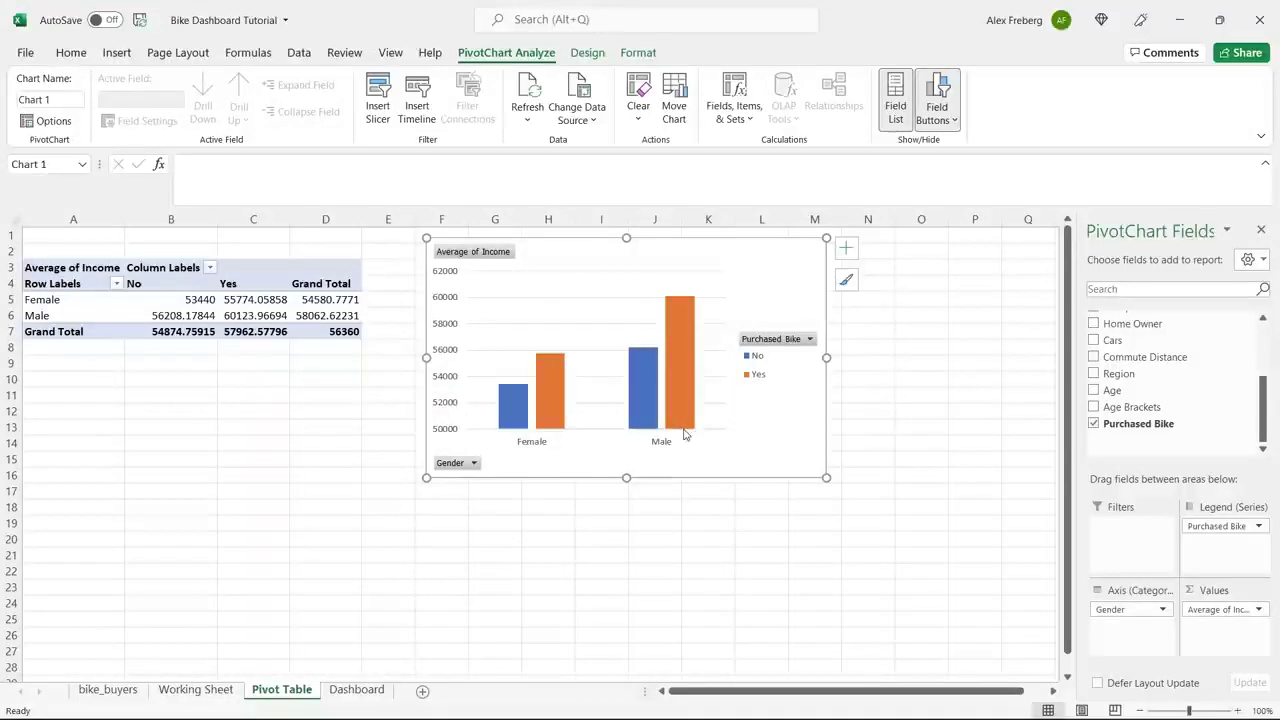
pyautogui.click(846, 282)
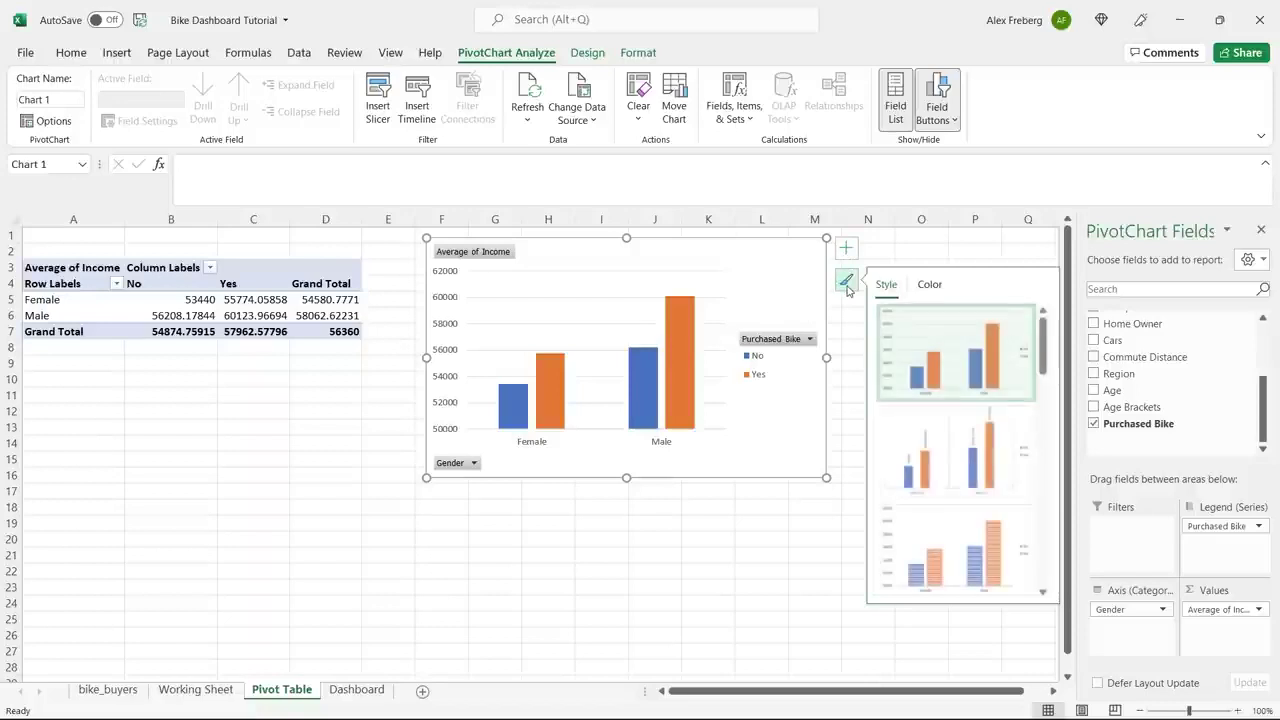
pyautogui.scroll(-3, 940, 440)
pyautogui.scroll(5, 983, 466)
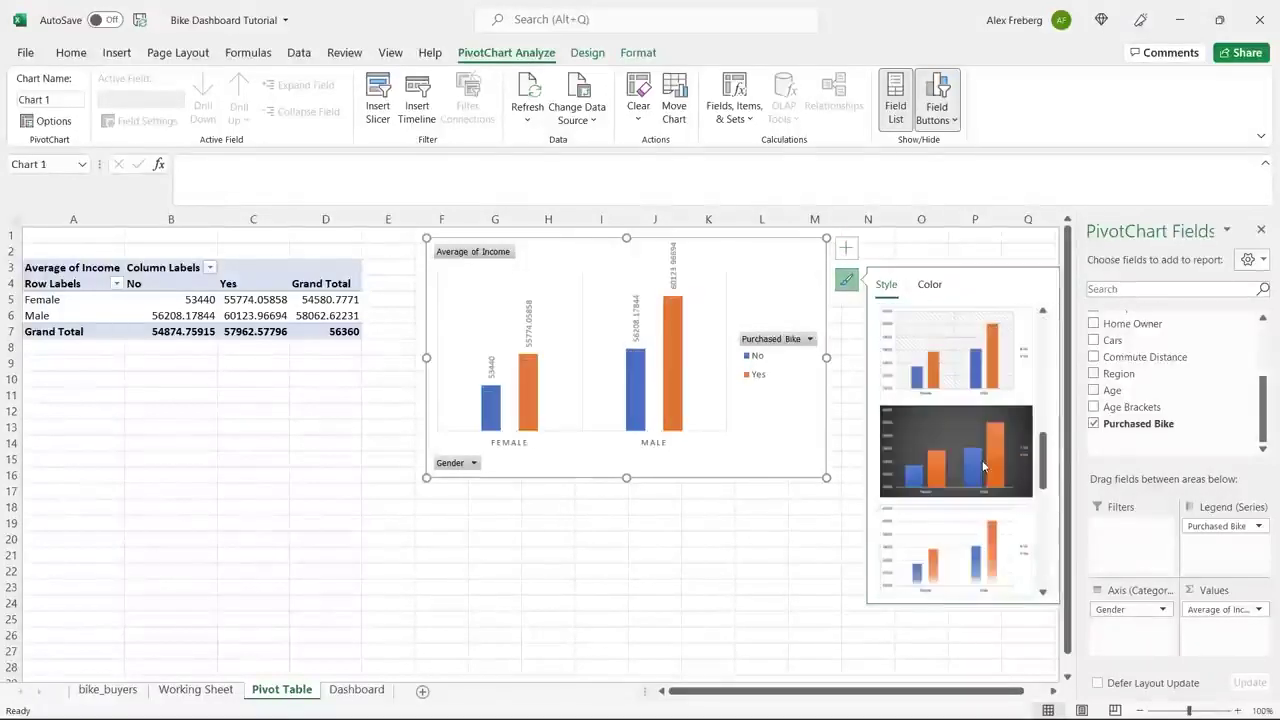
pyautogui.click(929, 285)
# Step: Add axis titles to the chart, naming the vertical axis Income and the horizontal axis Gender
pyautogui.click(848, 252)
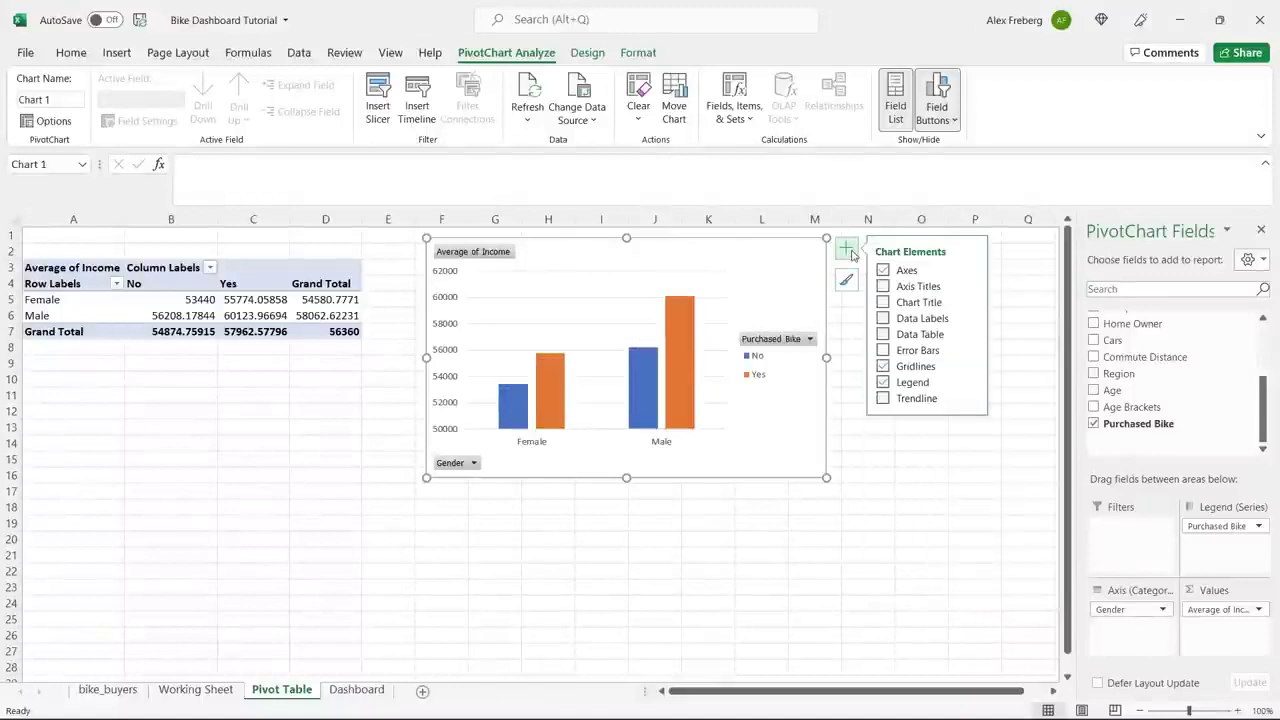
pyautogui.click(883, 286)
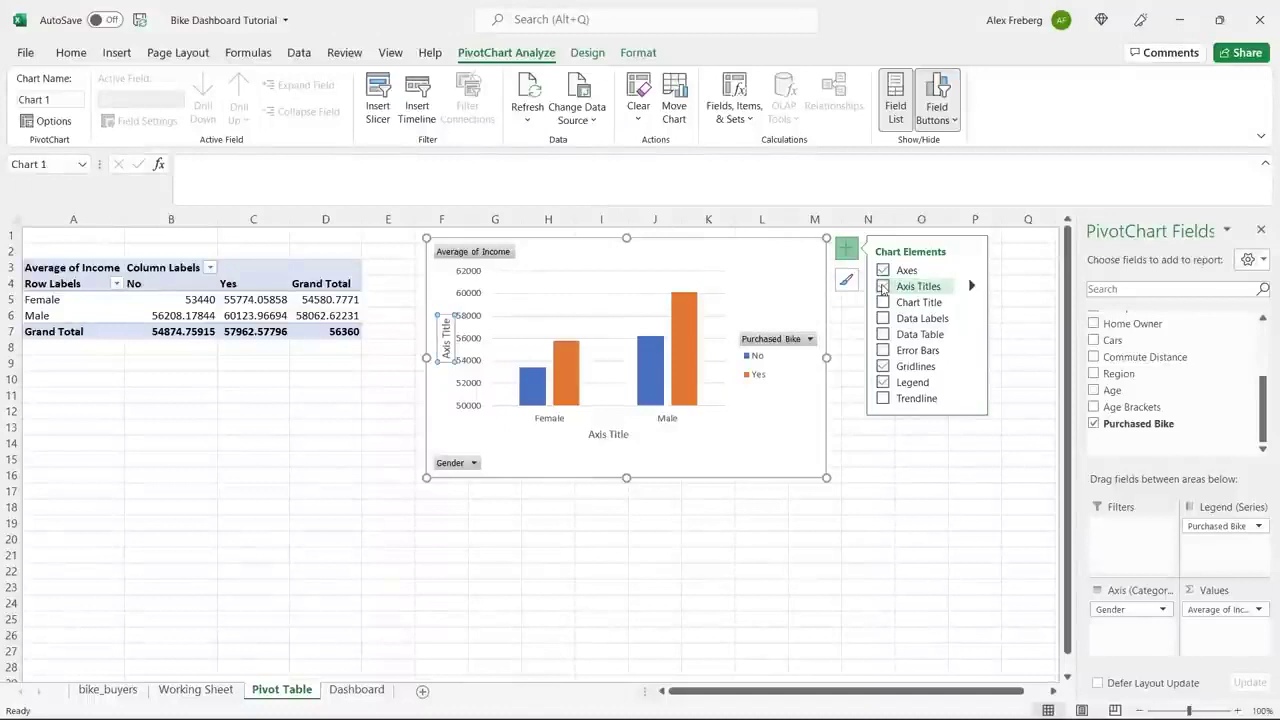
pyautogui.click(447, 344)
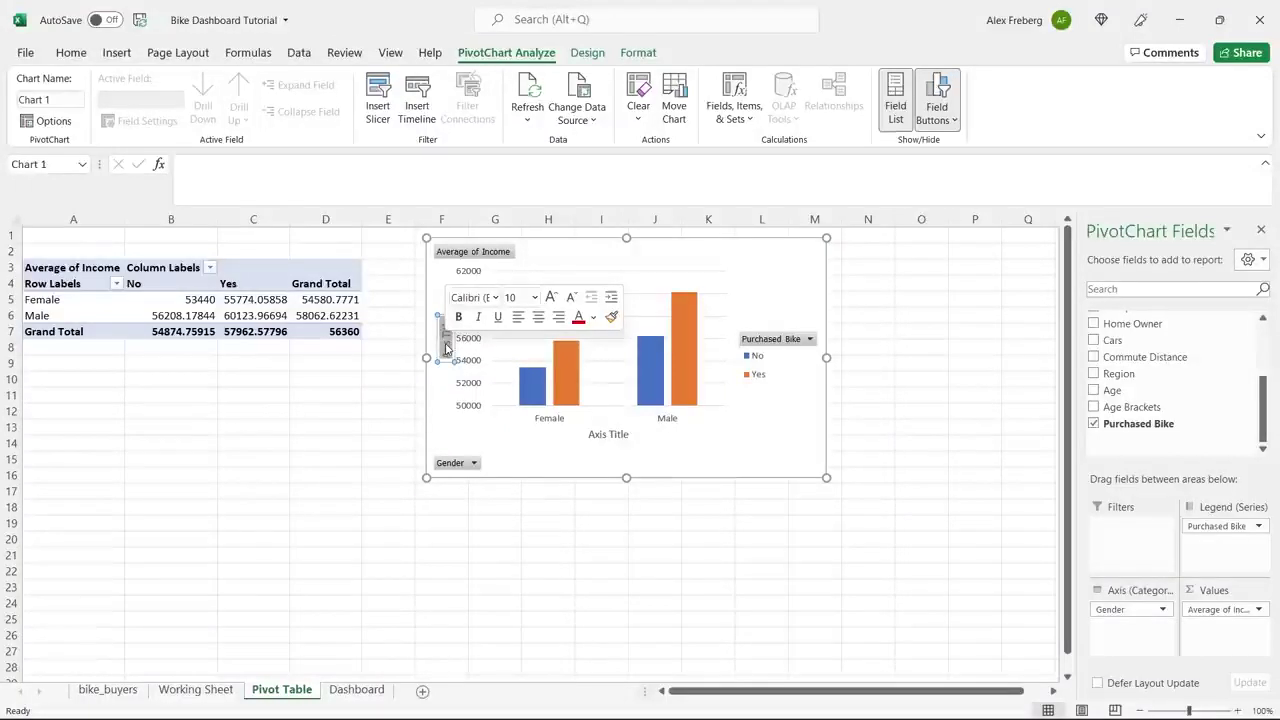
pyautogui.write('Income')
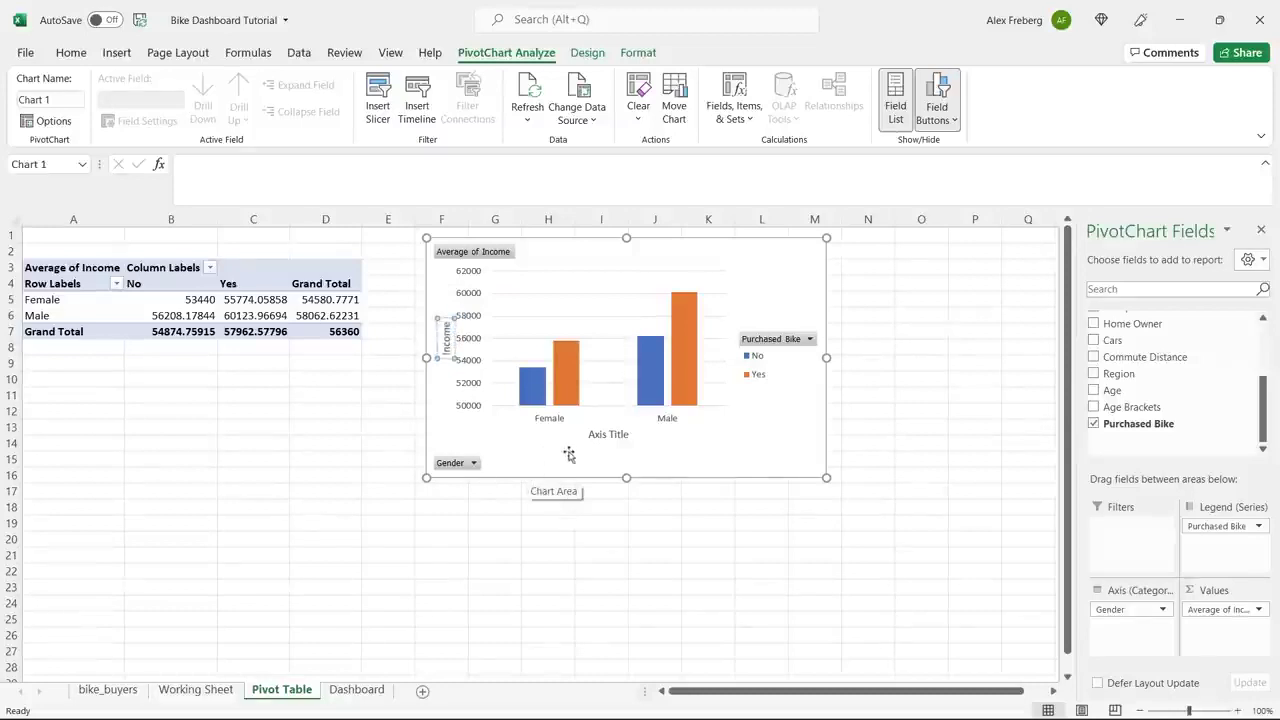
pyautogui.doubleClick(606, 435)
pyautogui.hotkey('ctrl', 'a')
pyautogui.press('BackSpace')
pyautogui.write('Gender')
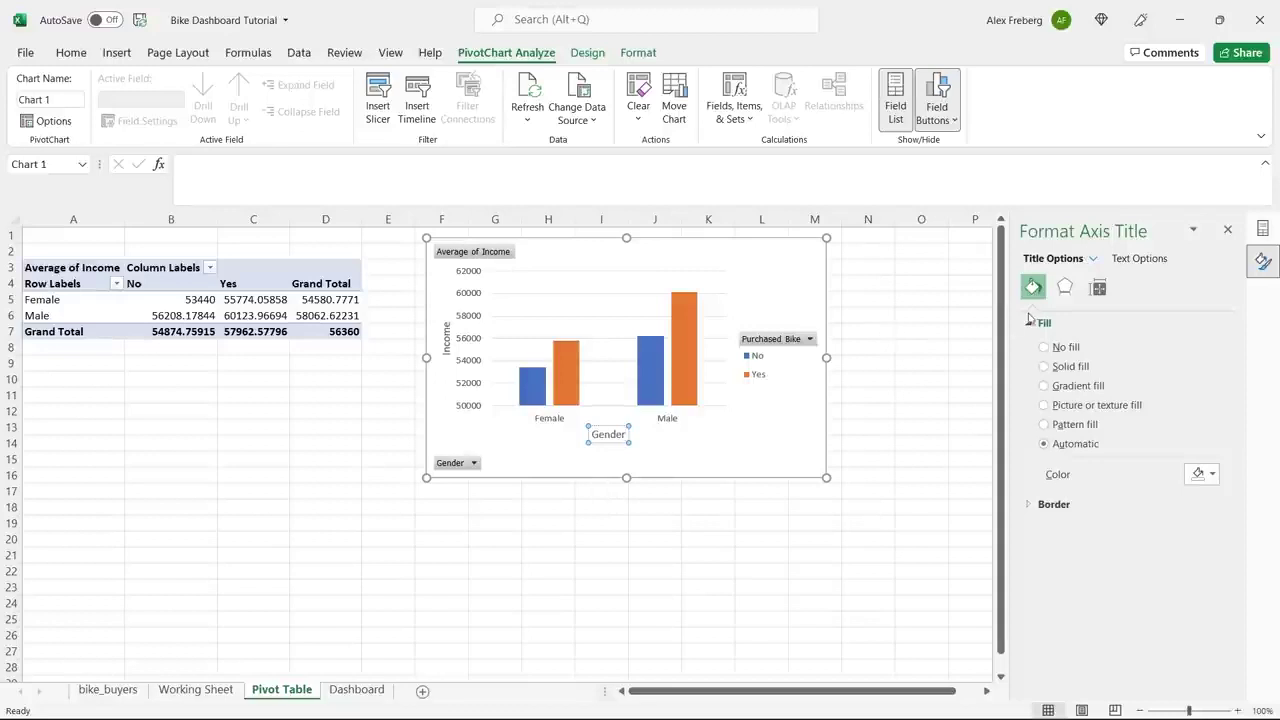
# Step: Add a chart title reading "Avg Income Per Purchase"
pyautogui.click(796, 283)
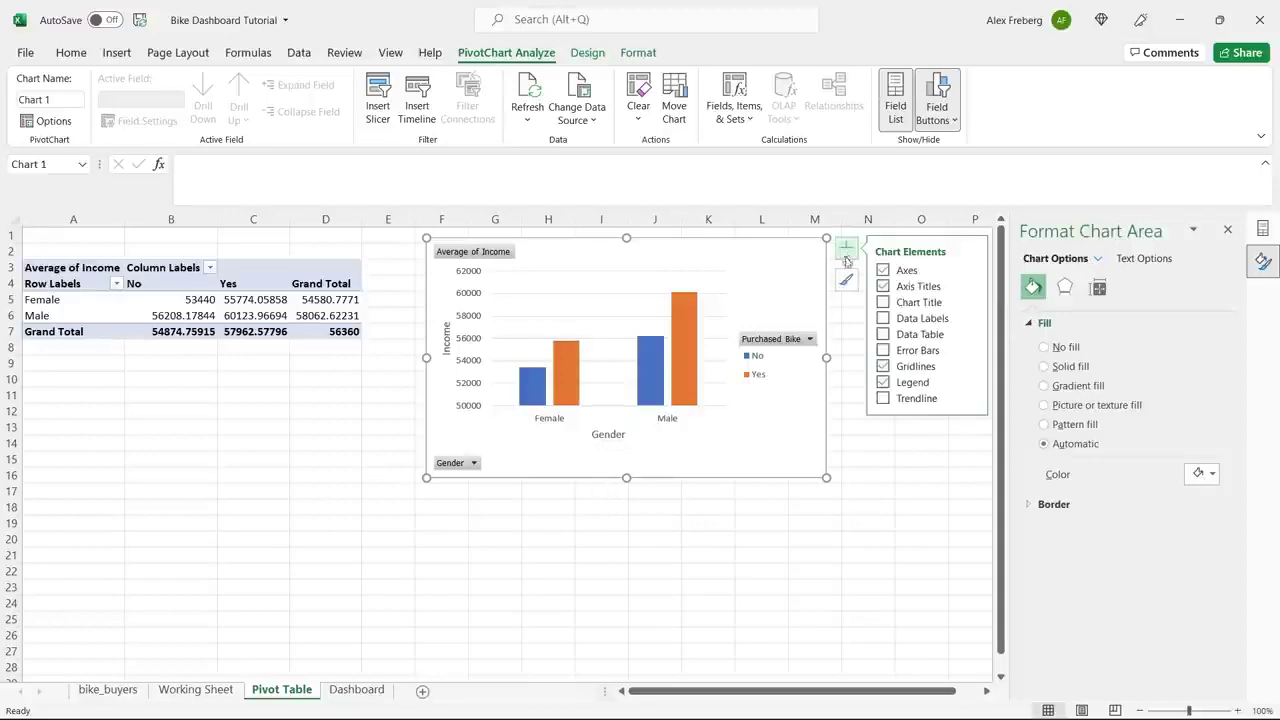
pyautogui.click(882, 302)
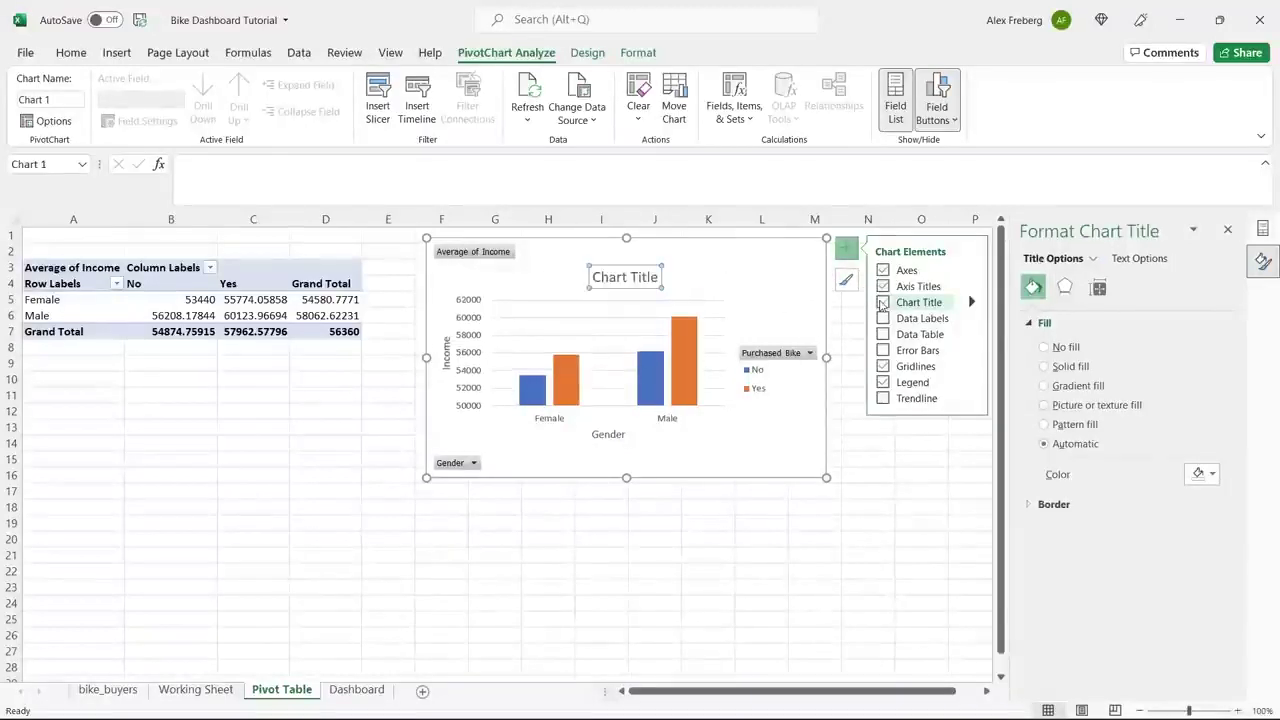
pyautogui.tripleClick(624, 281)
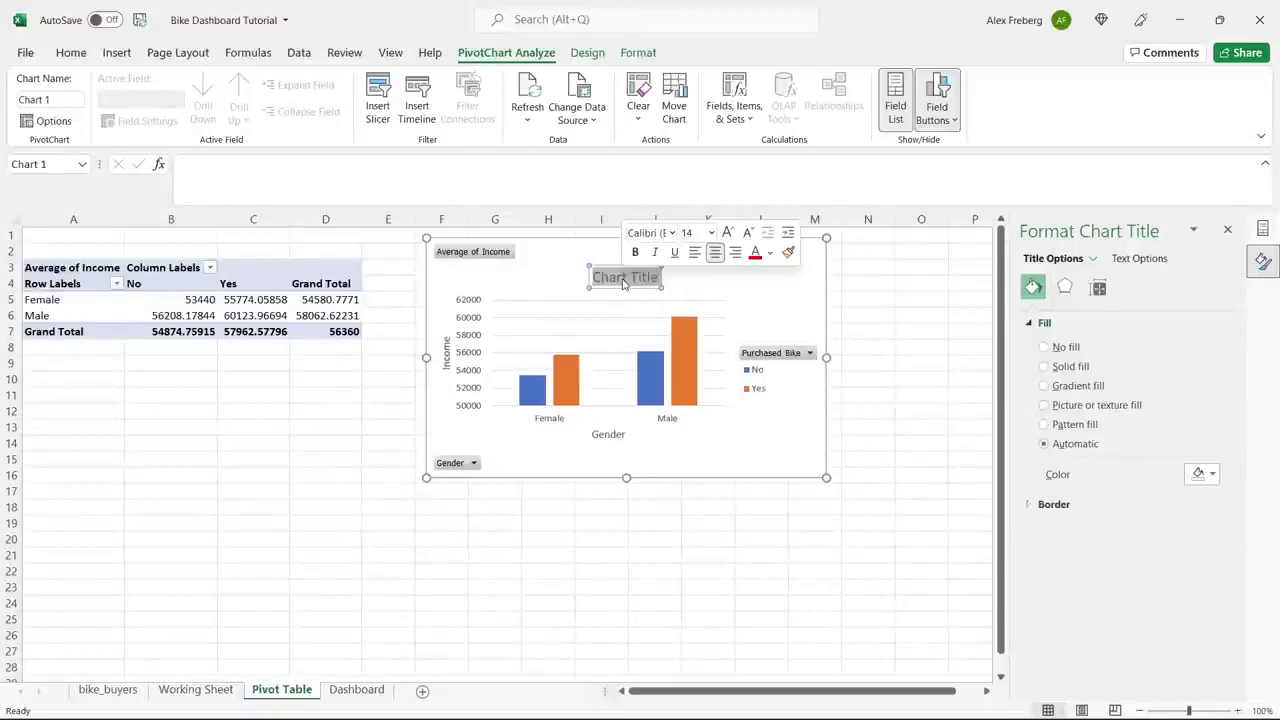
pyautogui.write('Avg I')
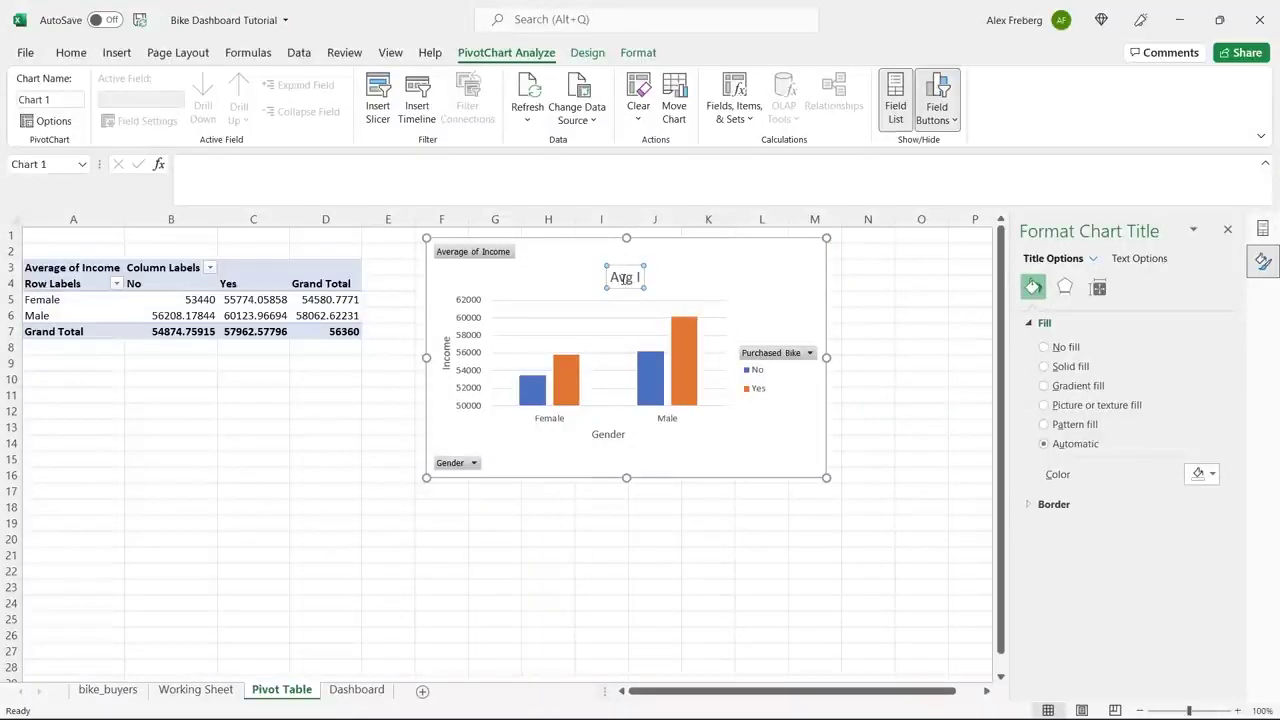
pyautogui.write('ncome Per P')
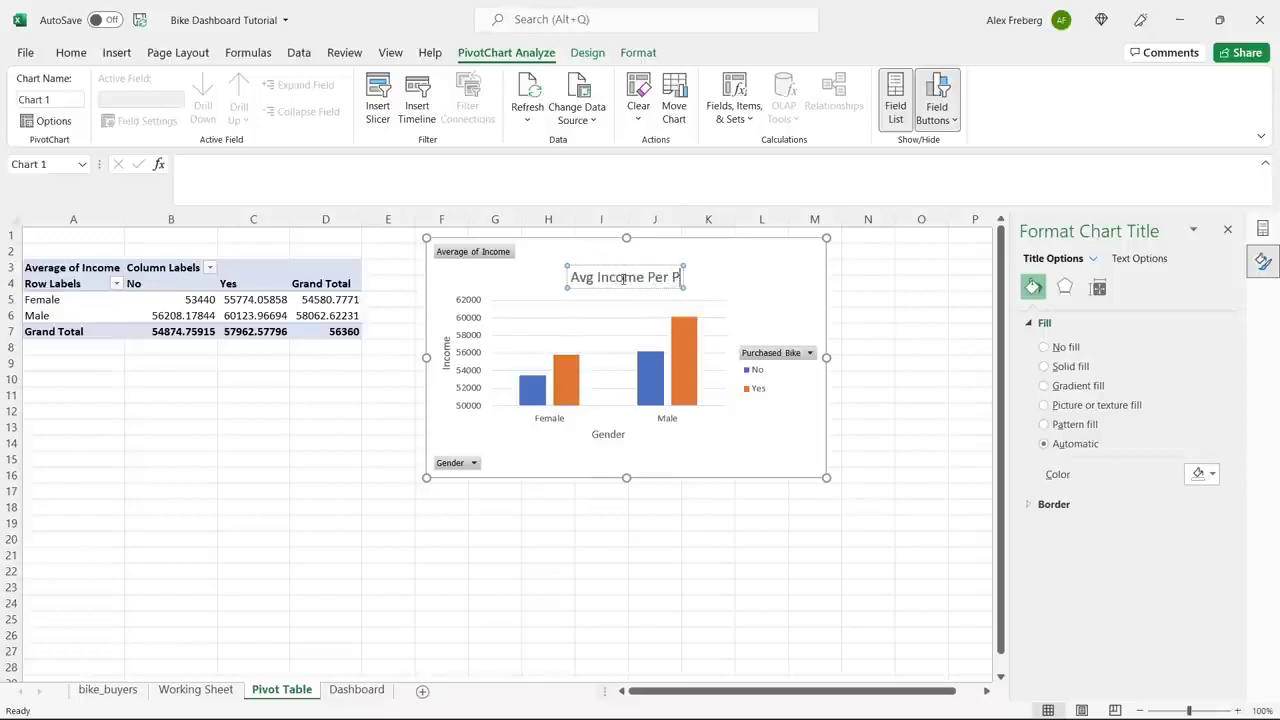
pyautogui.write('urchase')
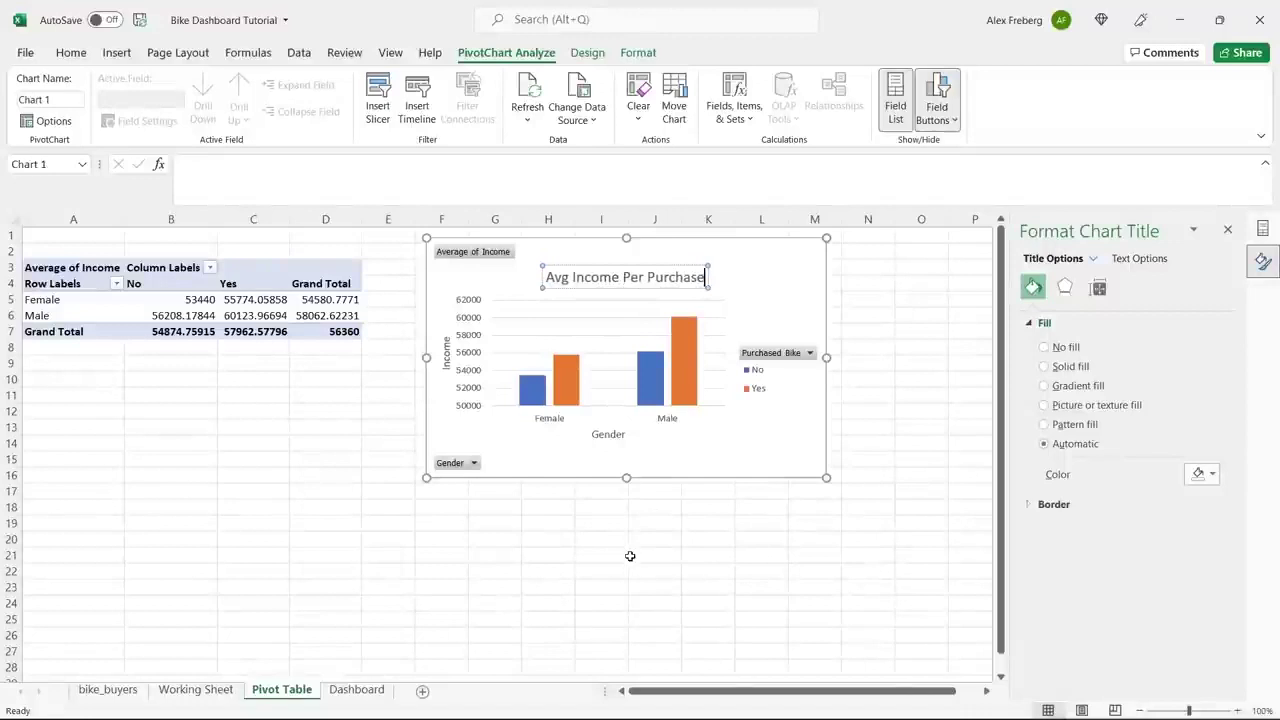
pyautogui.click(681, 448)
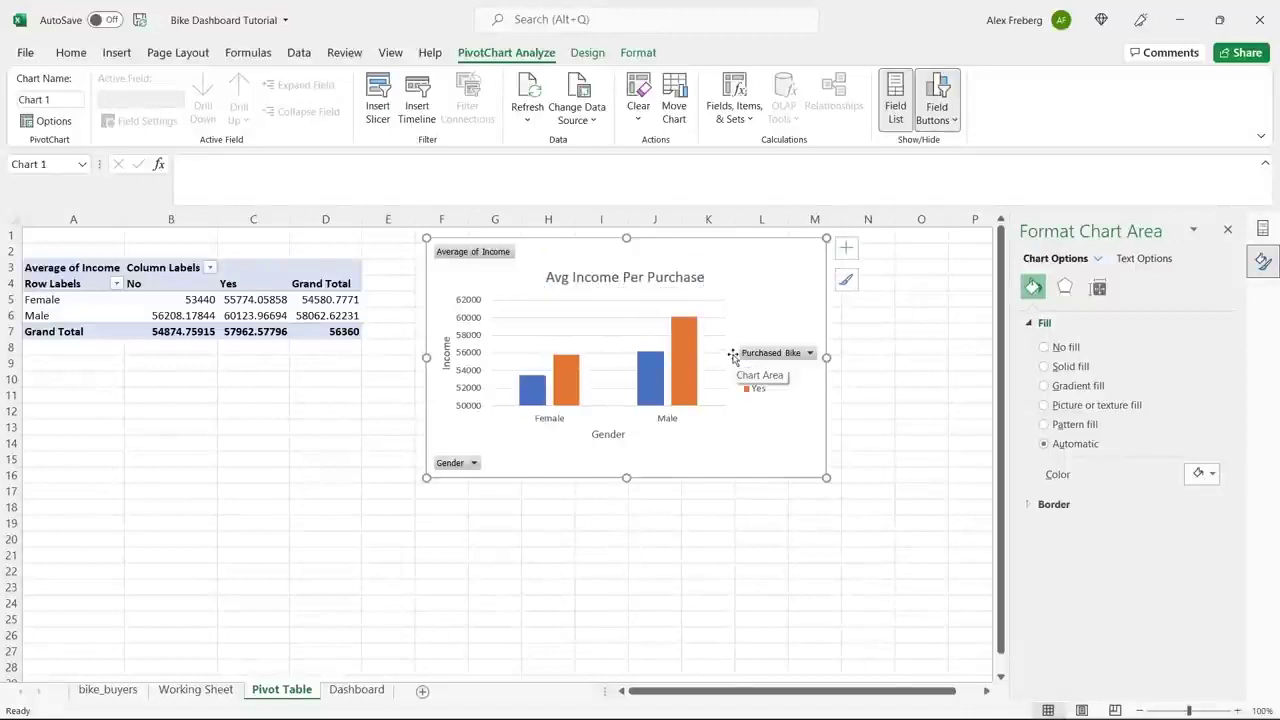
# Step: Try data labels on the chart, remove them, and add a data table instead
pyautogui.click(846, 248)
pyautogui.click(884, 319)
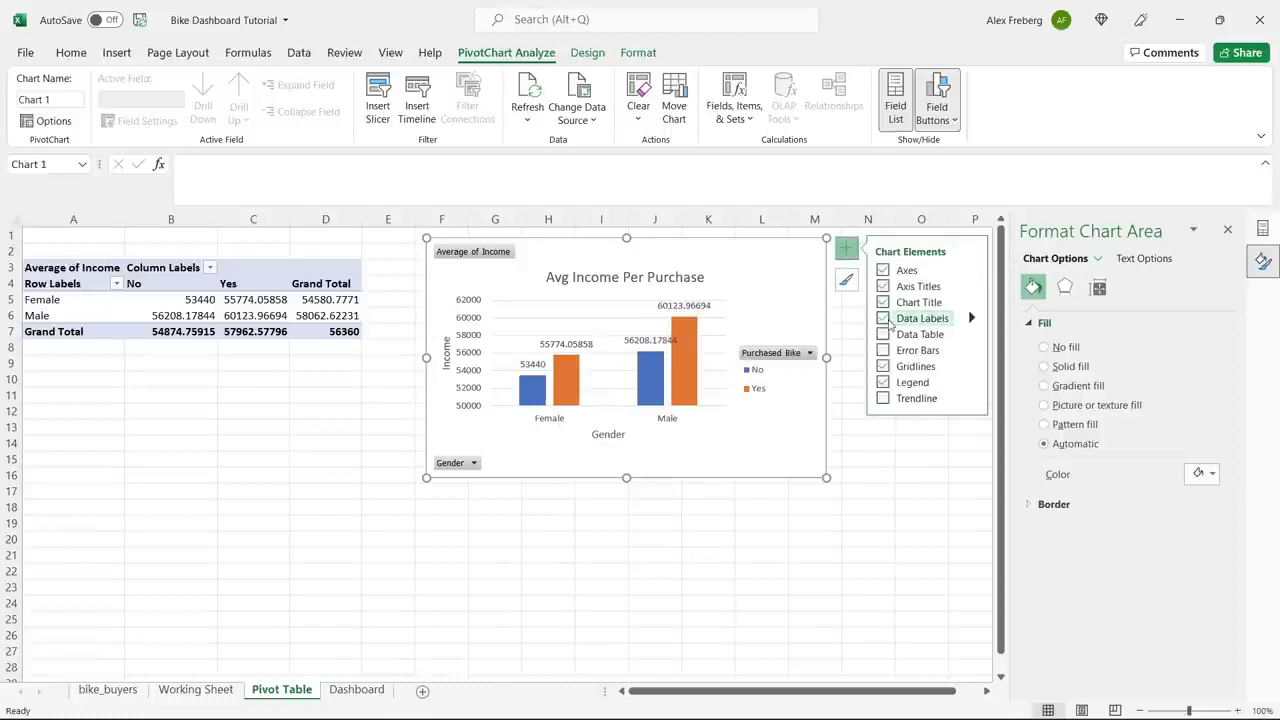
pyautogui.click(884, 319)
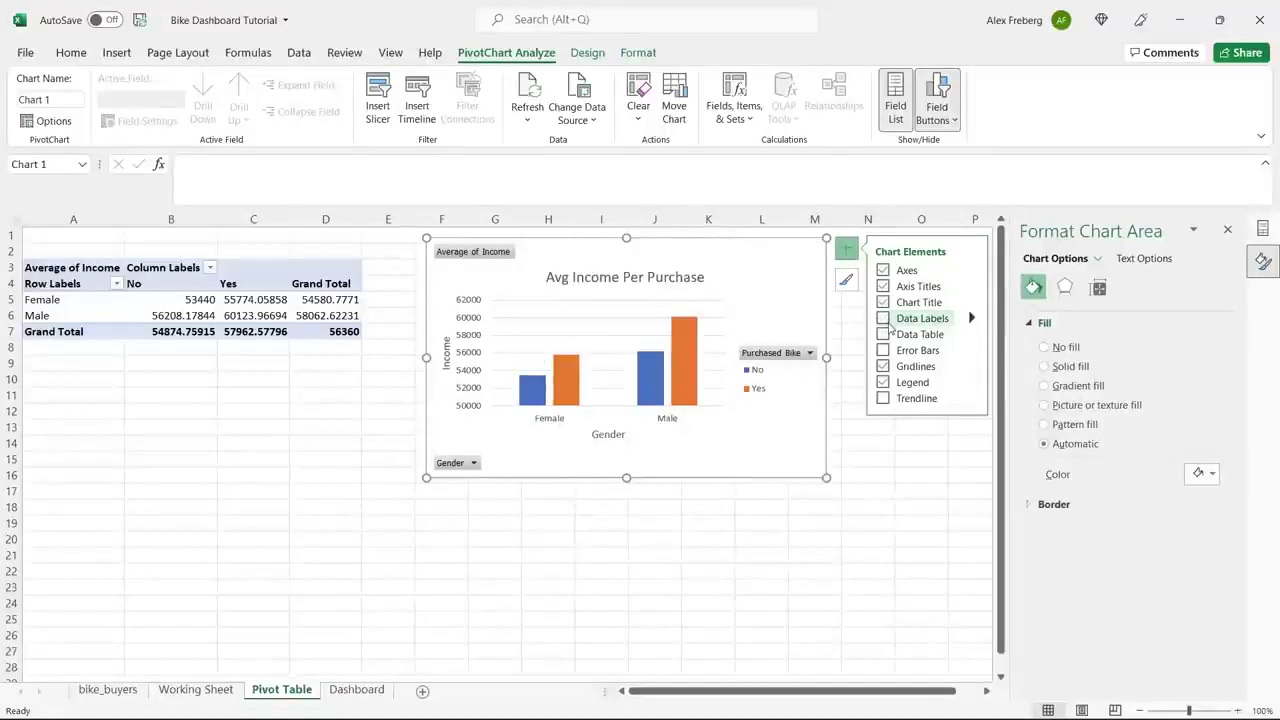
pyautogui.click(884, 335)
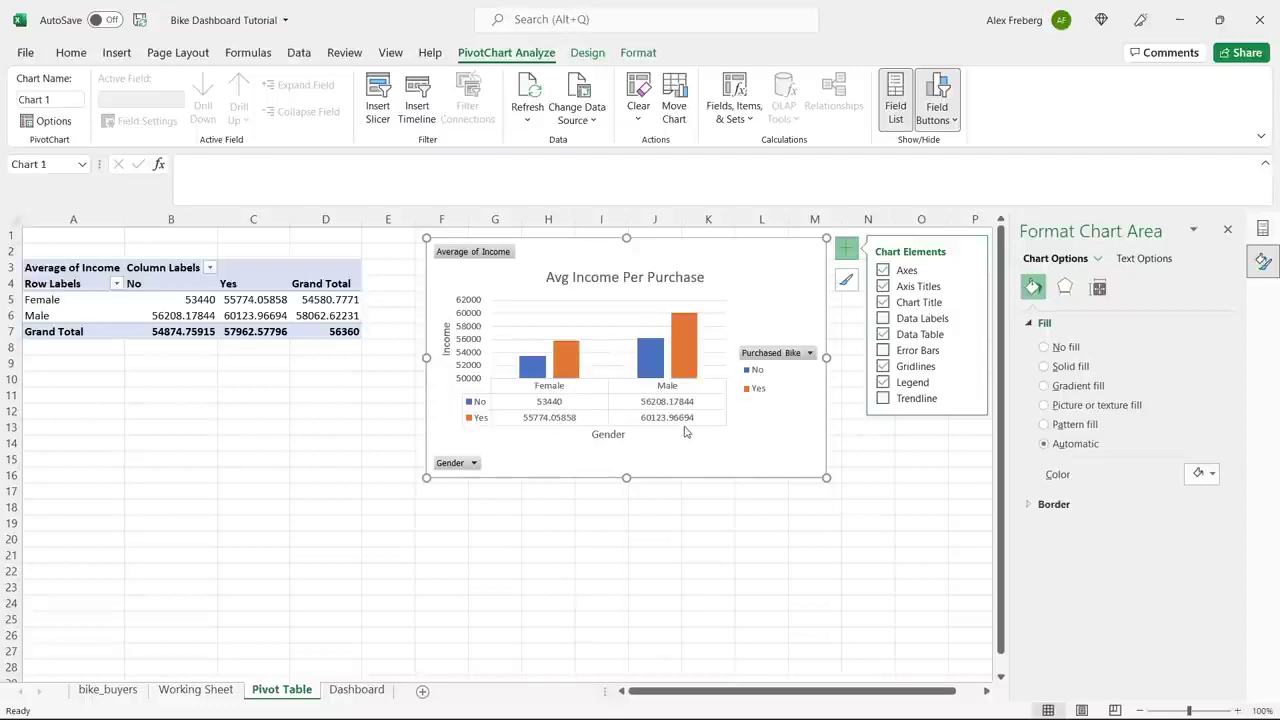
# Step: Format the pivot table's average incomes in B5:D7 as numbers with thousands separators and no decimal places
pyautogui.click(225, 299)
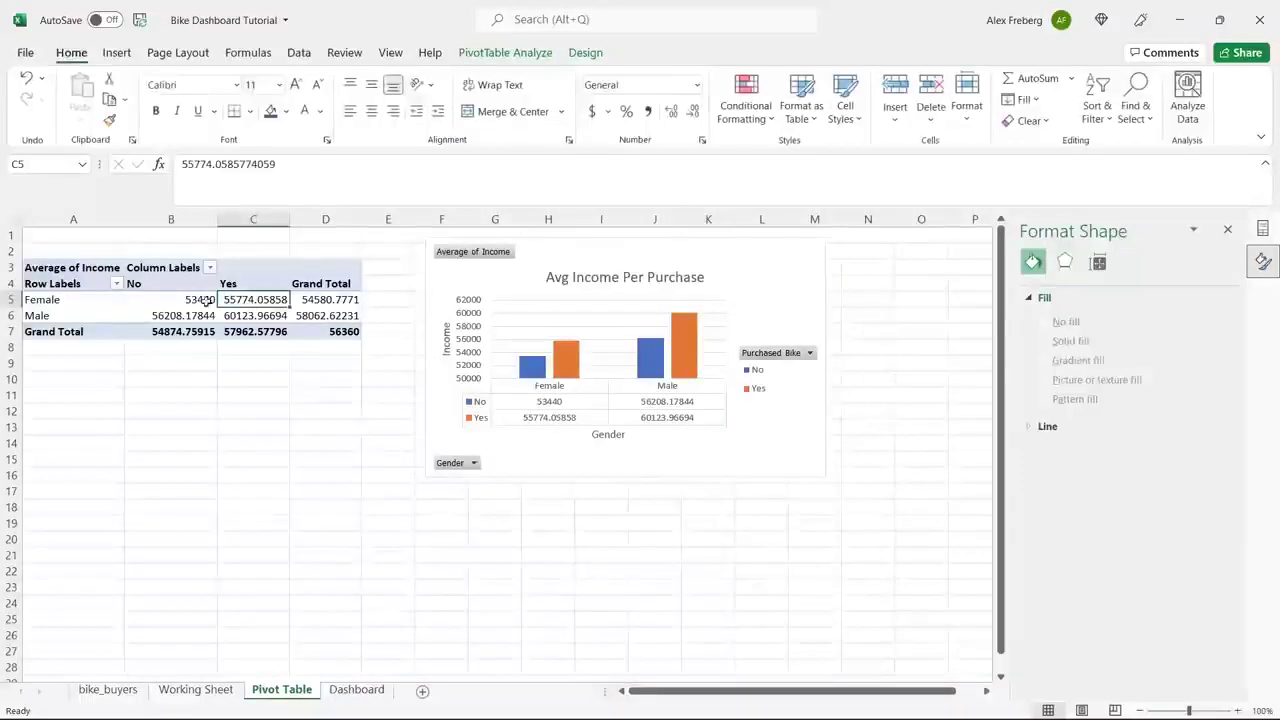
pyautogui.moveTo(190, 299); pyautogui.dragTo(318, 329)
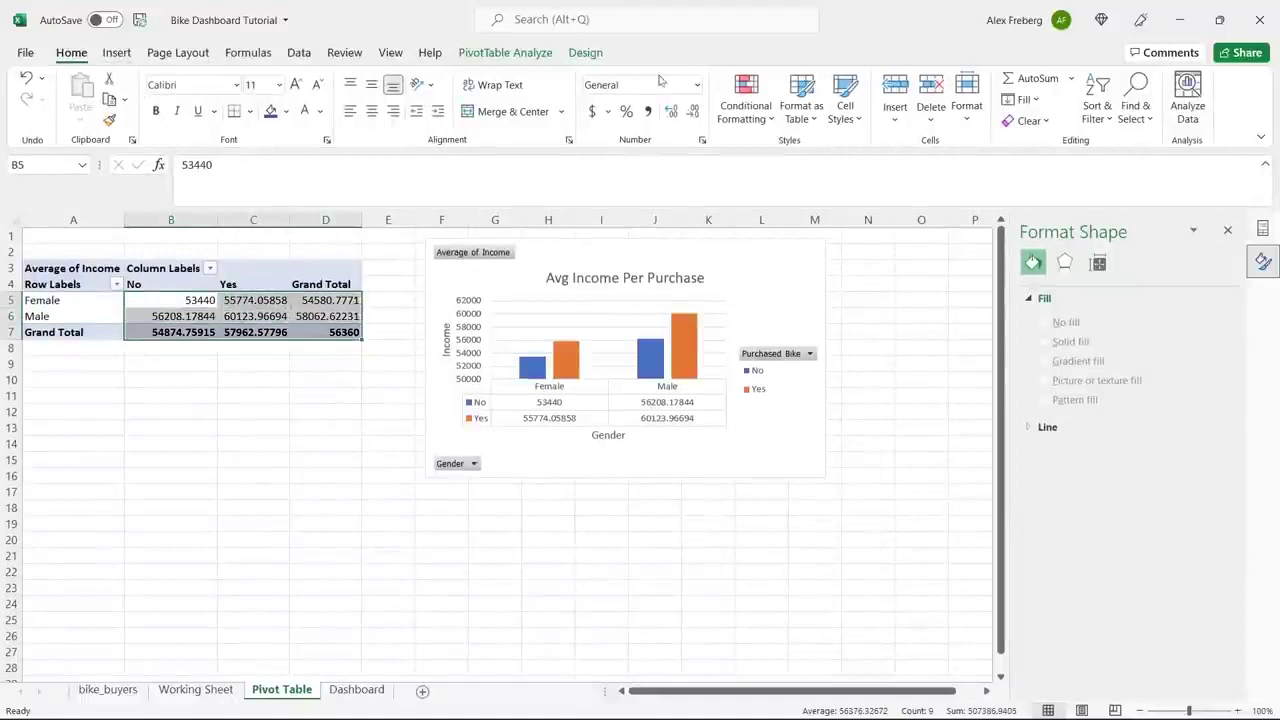
pyautogui.click(698, 86)
pyautogui.click(682, 160)
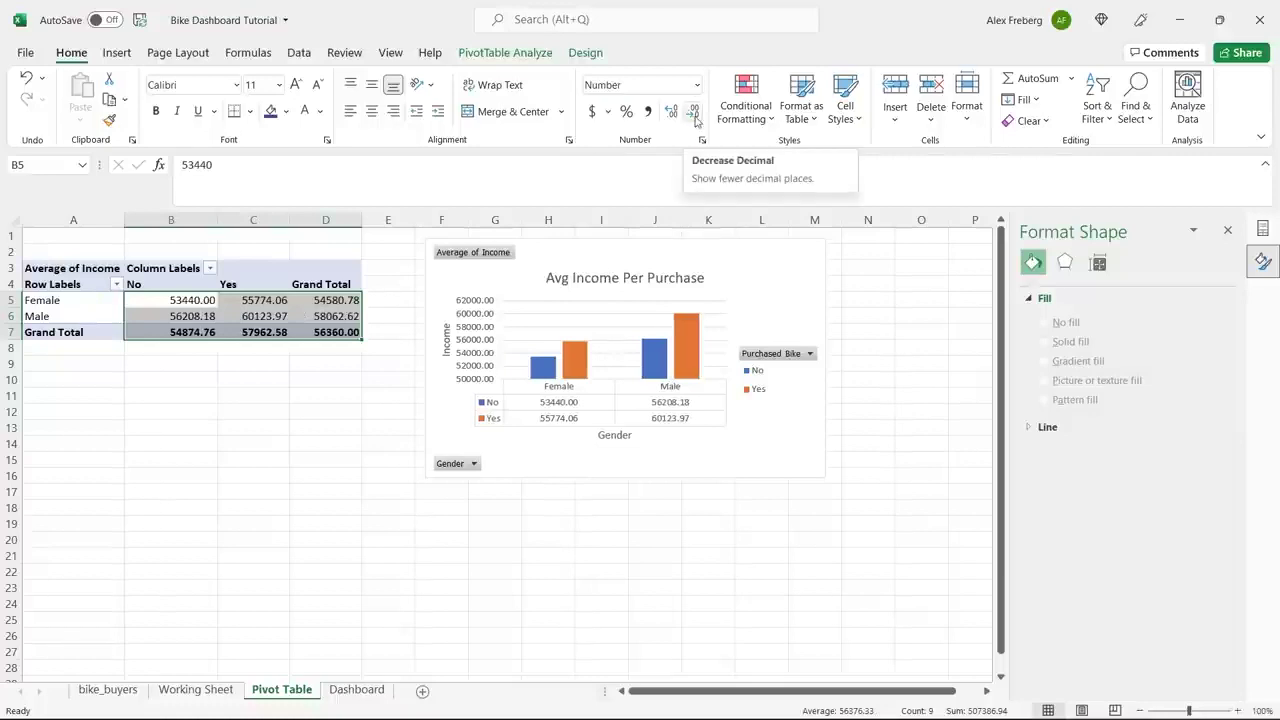
pyautogui.click(693, 114)
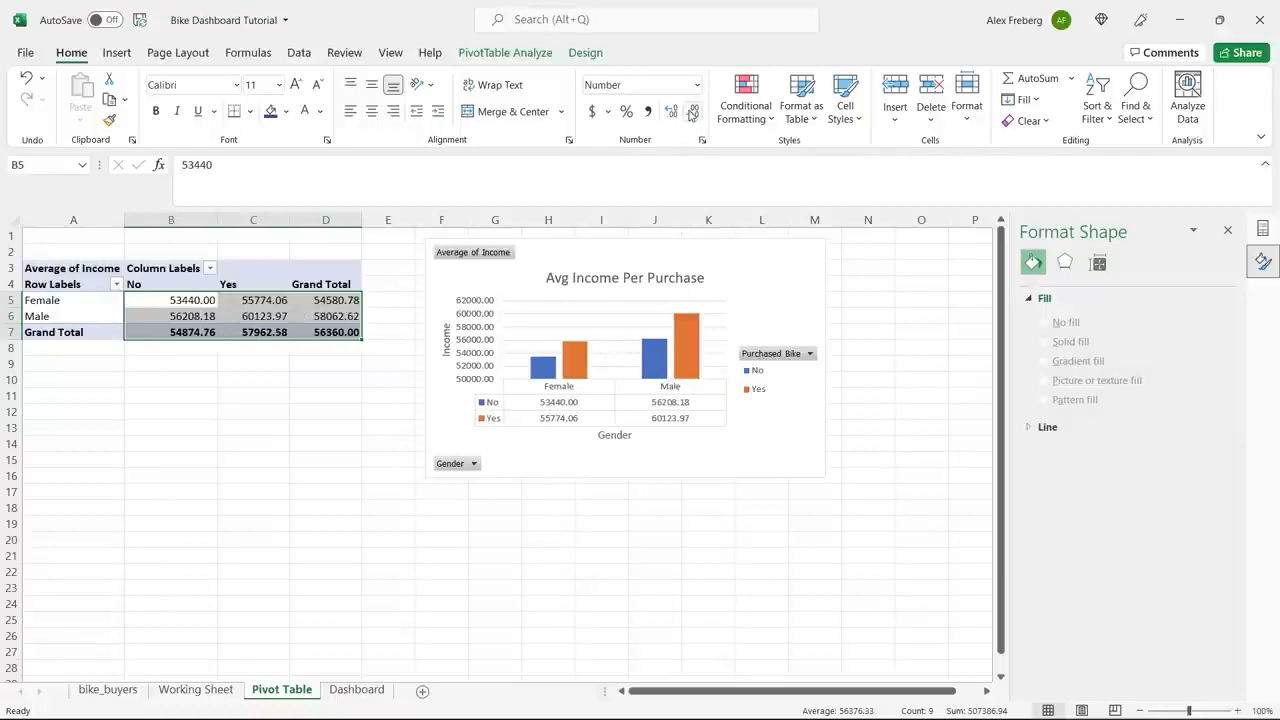
pyautogui.click(693, 114)
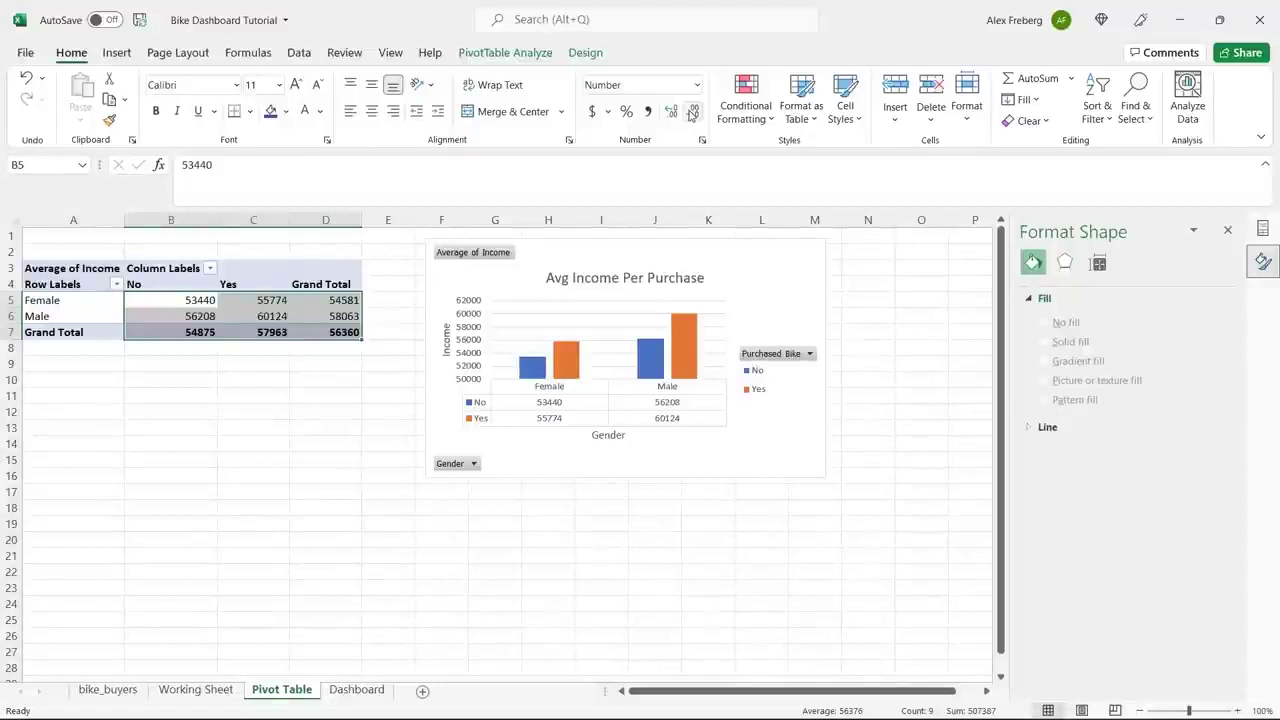
pyautogui.click(648, 111)
pyautogui.click(692, 117)
pyautogui.click(693, 118)
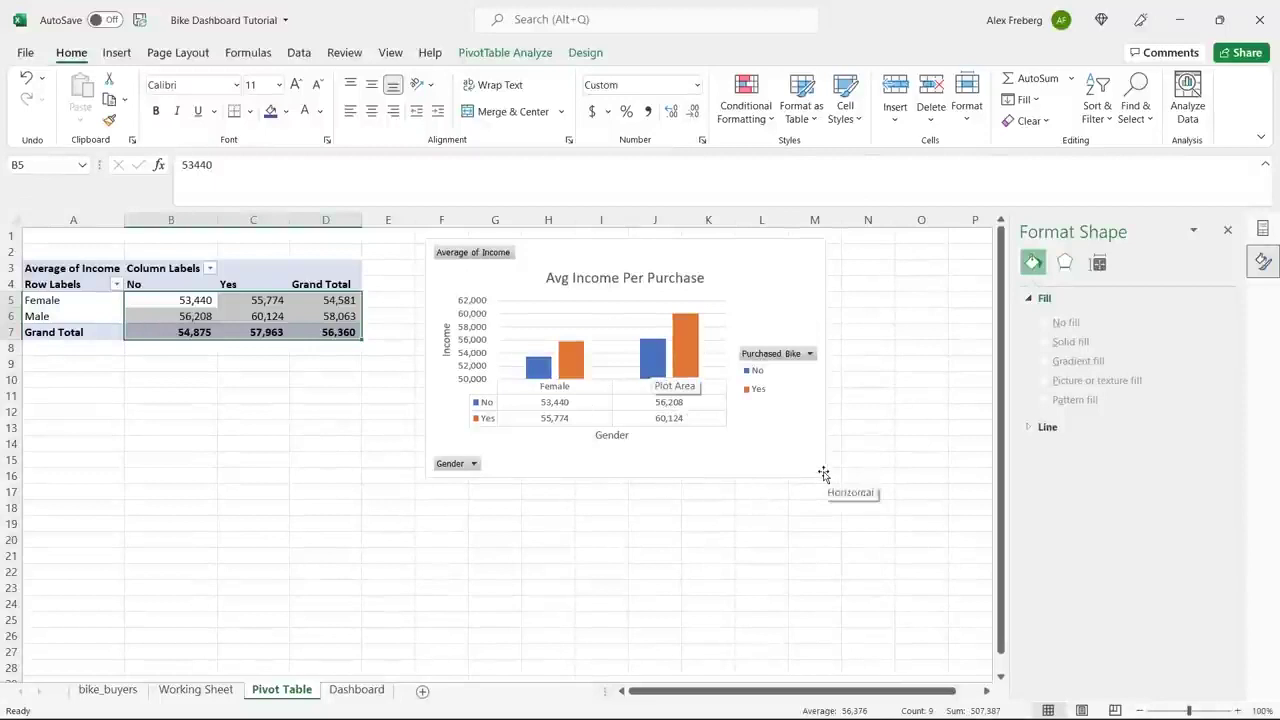
pyautogui.click(781, 451)
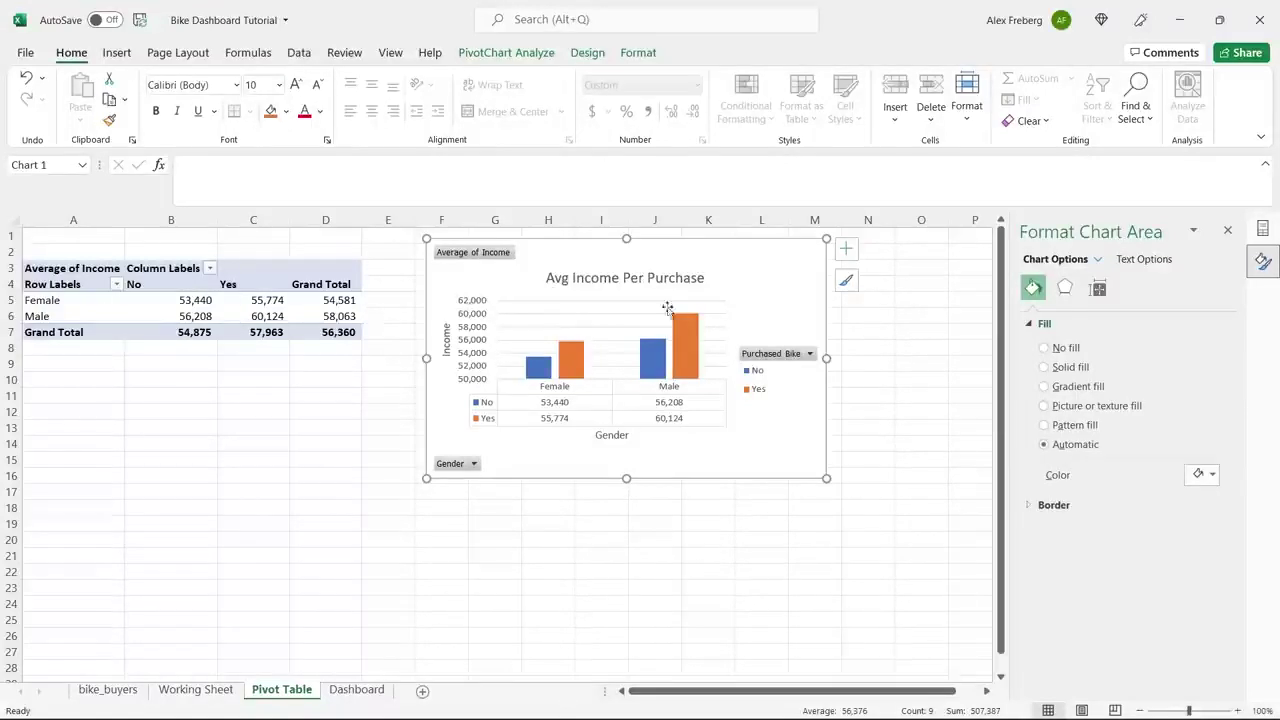
# Step: Insert a second pivot table at A20 of the Pivot Table sheet, based on the Working Sheet range A1:N1001
pyautogui.moveTo(667, 358)
pyautogui.click(1228, 230)
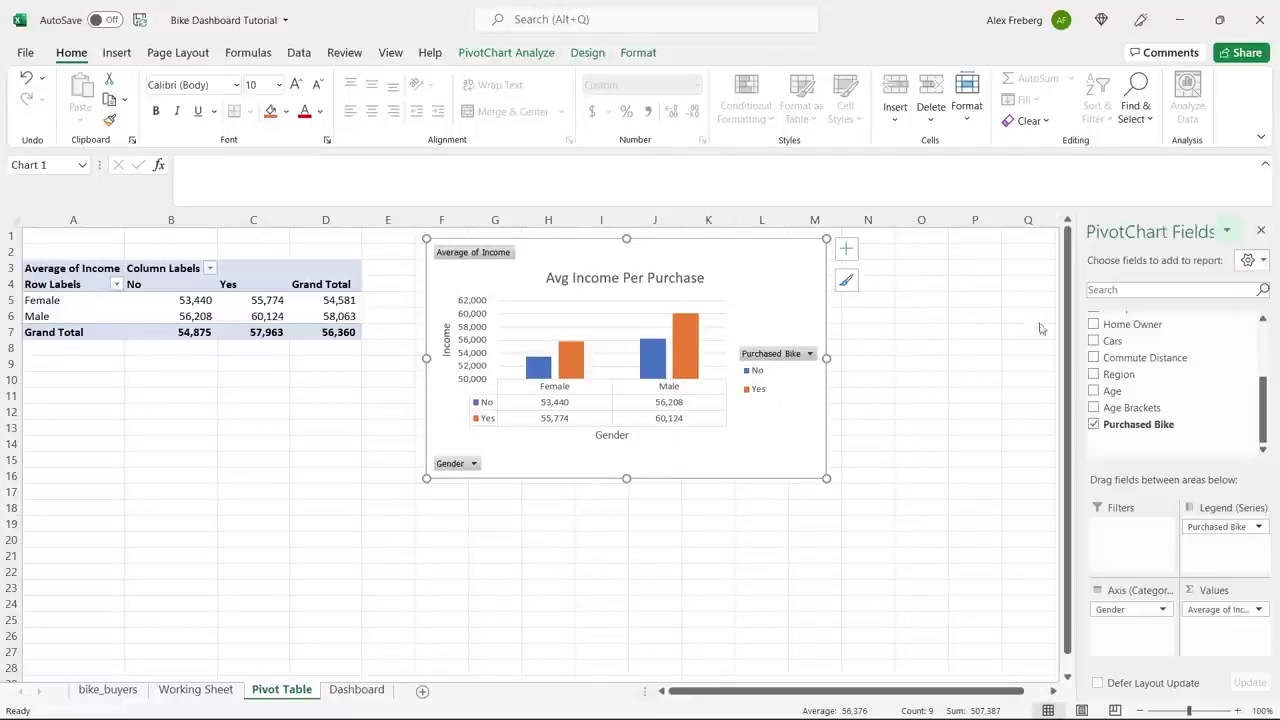
pyautogui.click(162, 397)
pyautogui.scroll(-3, 160, 405)
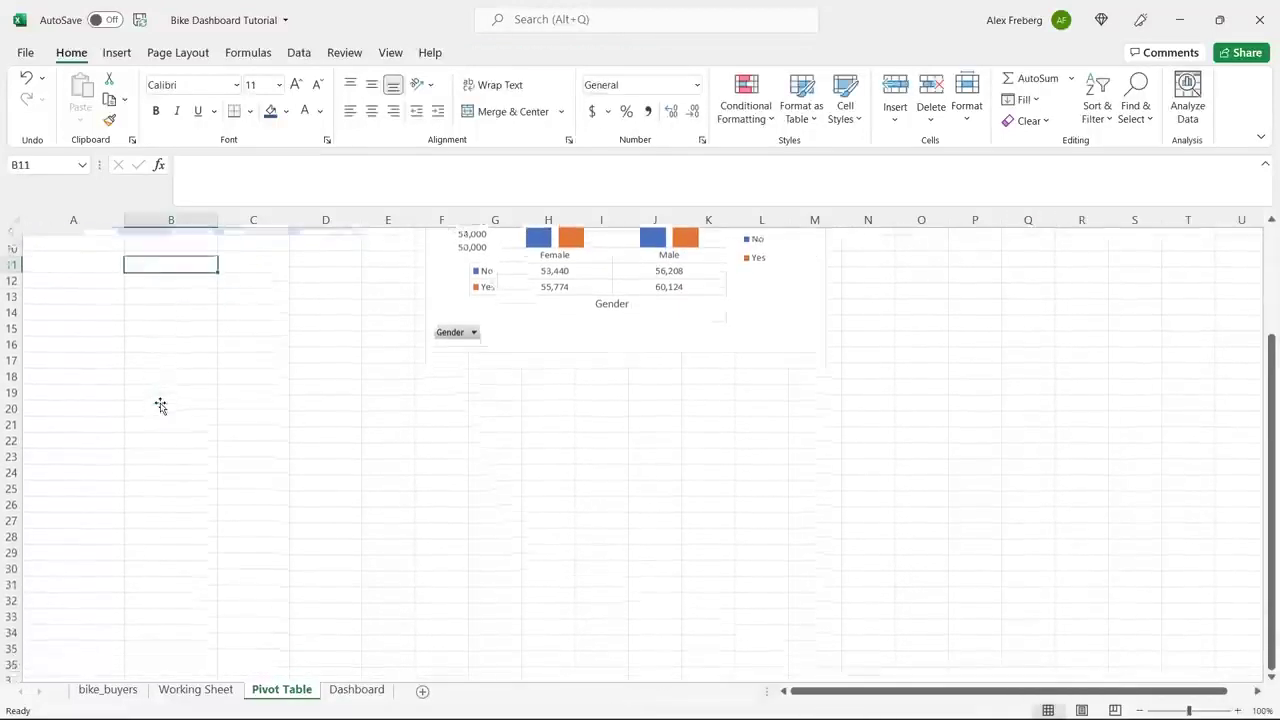
pyautogui.click(74, 397)
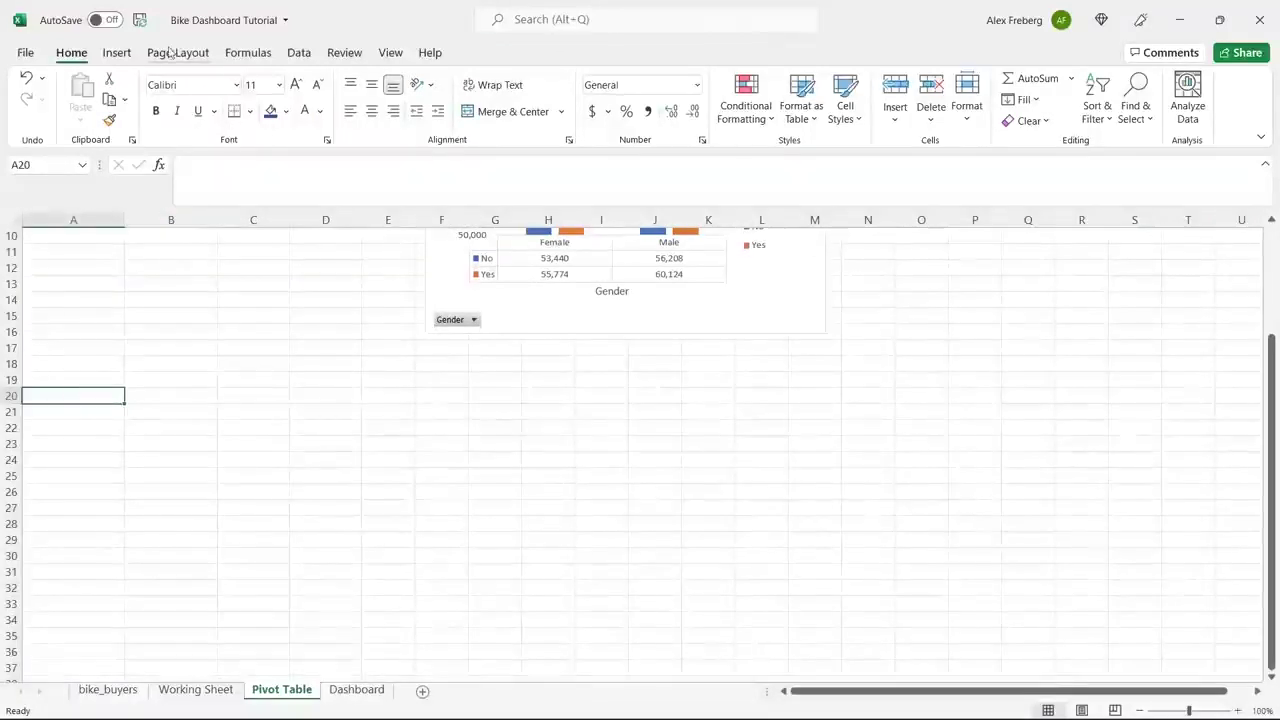
pyautogui.click(117, 52)
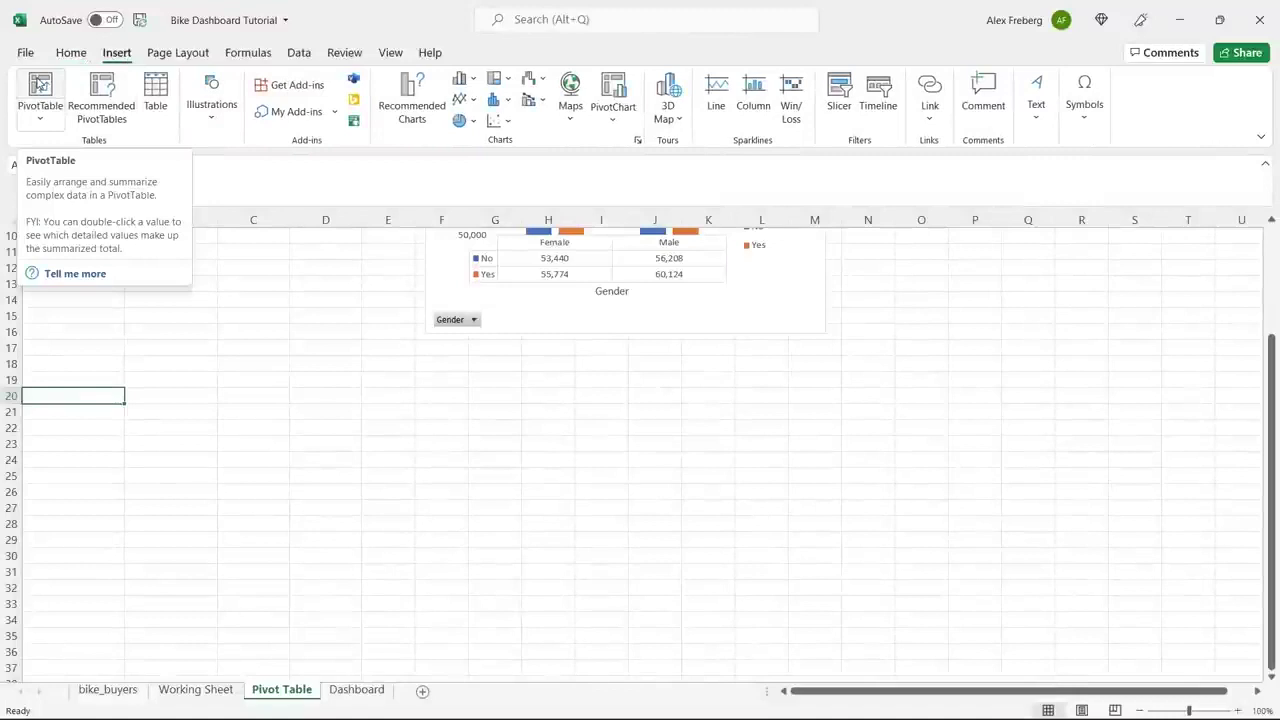
pyautogui.click(40, 85)
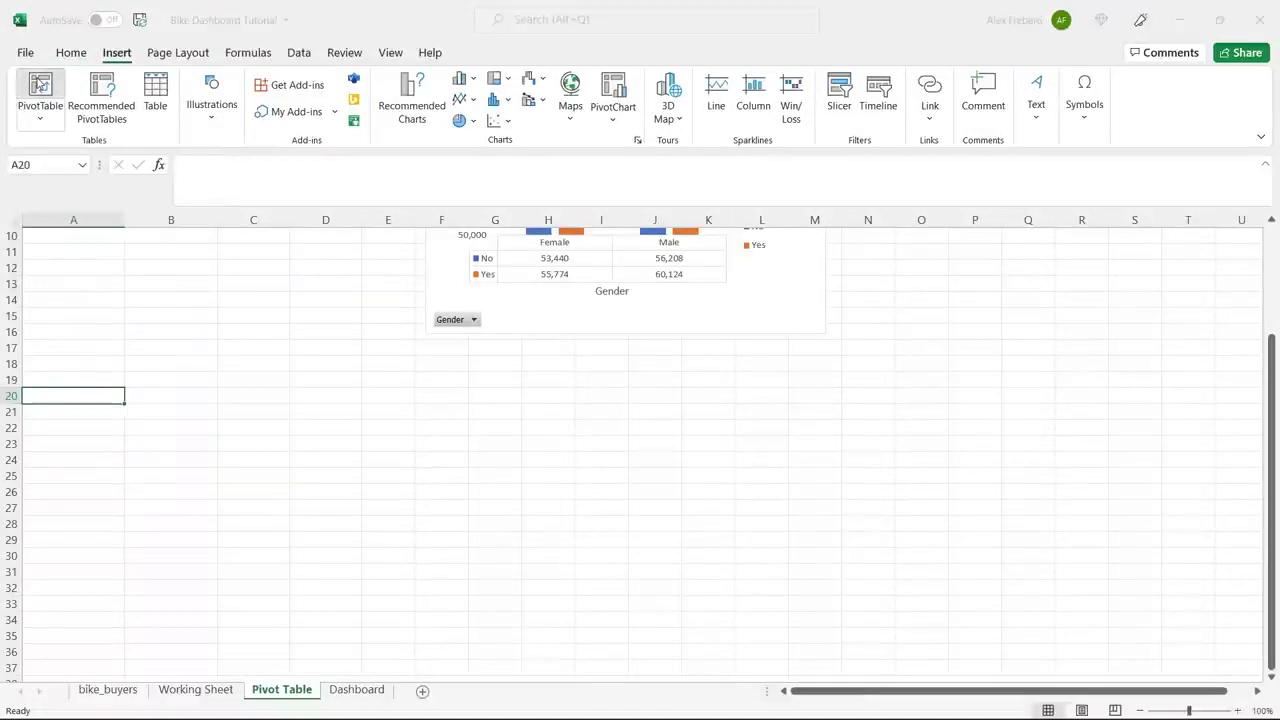
pyautogui.click(232, 690)
pyautogui.click(160, 255)
pyautogui.hotkey('ctrl', 'a')
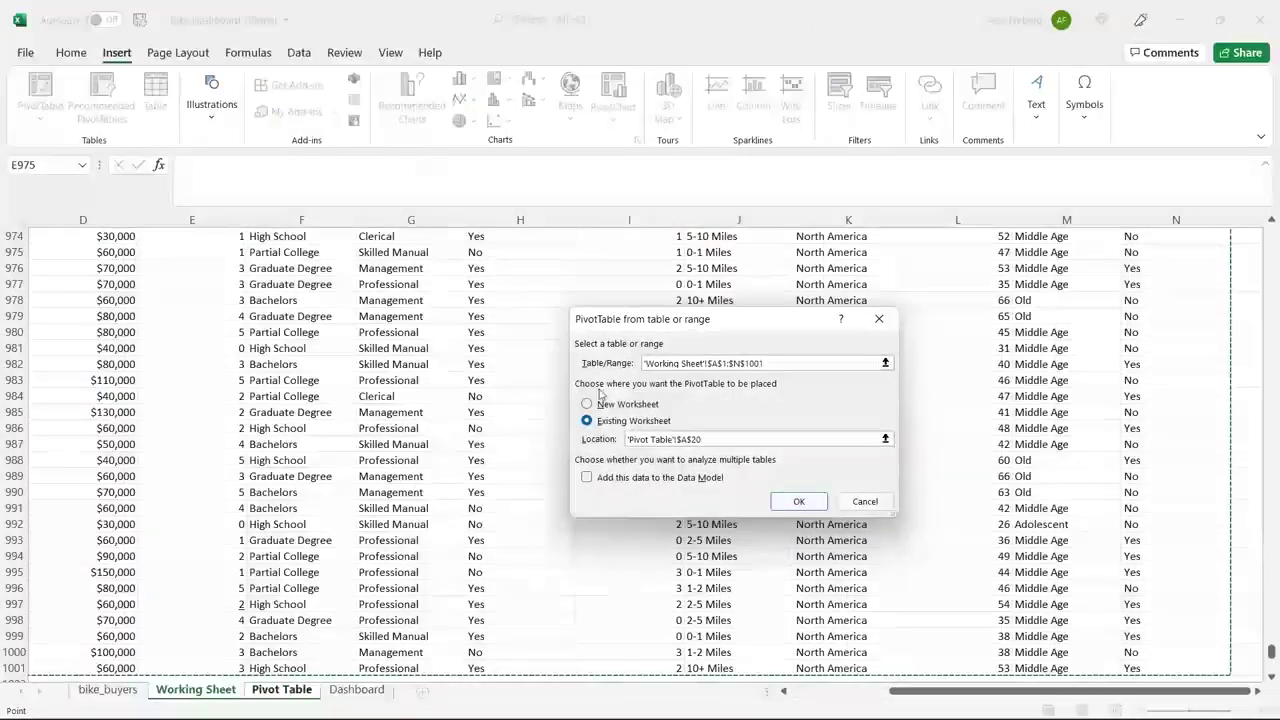
pyautogui.click(797, 500)
# Step: Build the new pivot table with Commute Distance as rows, Purchased Bike as columns, and the count of Purchased Bike as values
pyautogui.scroll(-3, 488, 388)
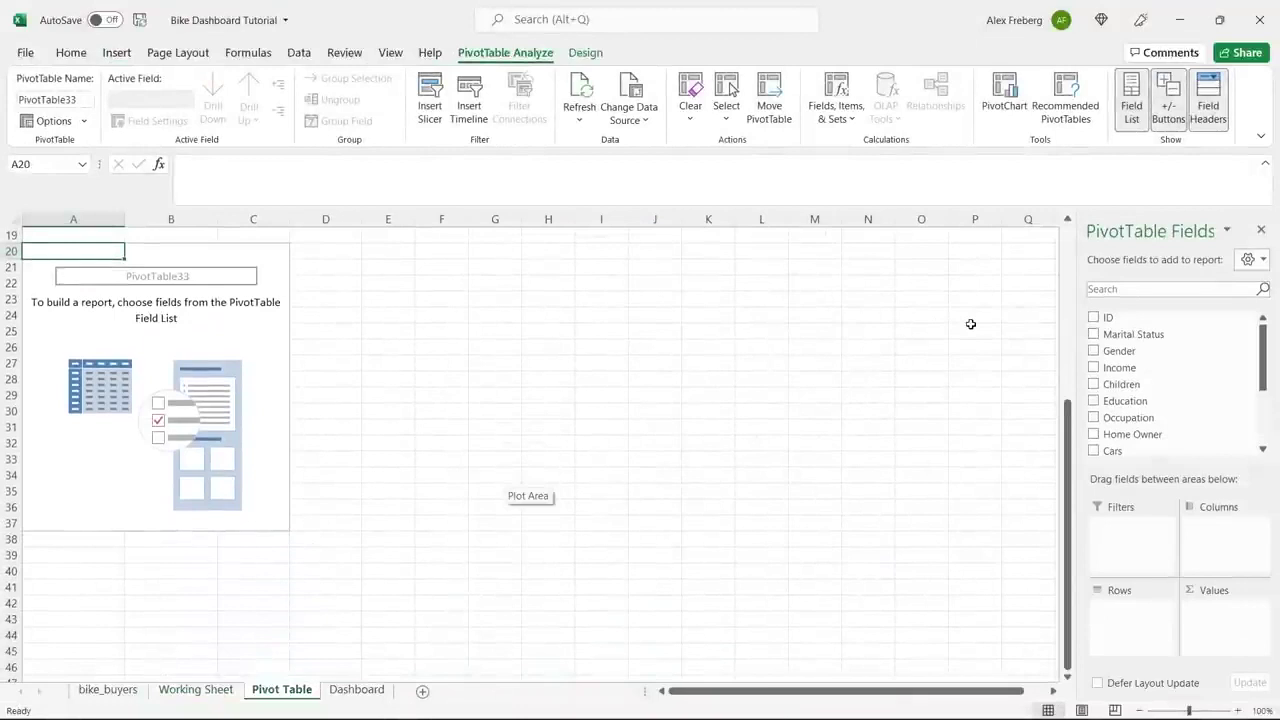
pyautogui.scroll(6, 860, 409)
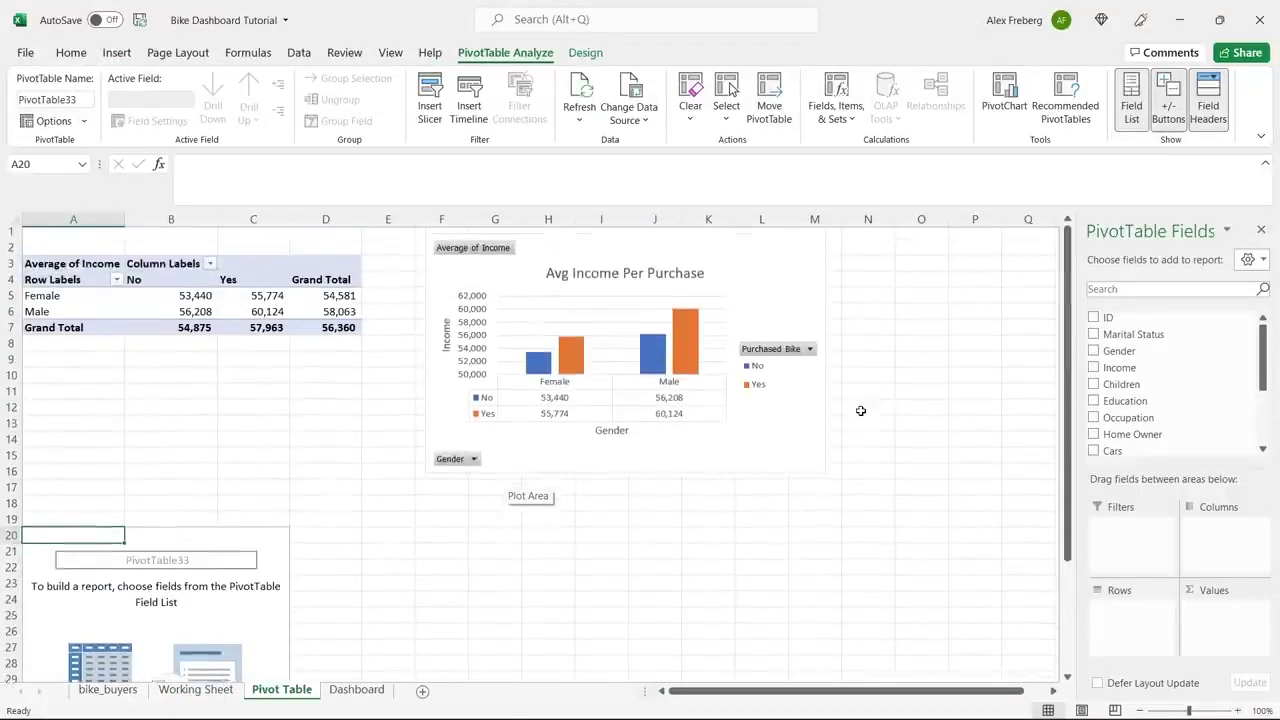
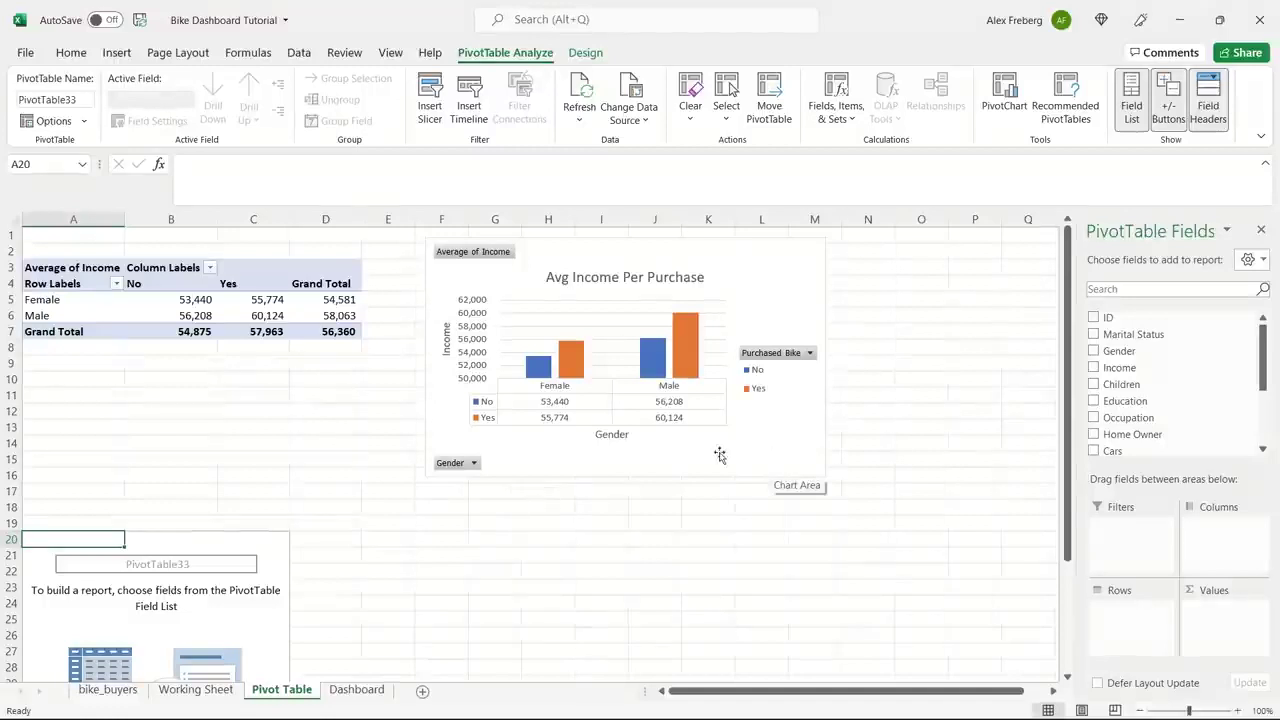
pyautogui.scroll(-4, 699, 455)
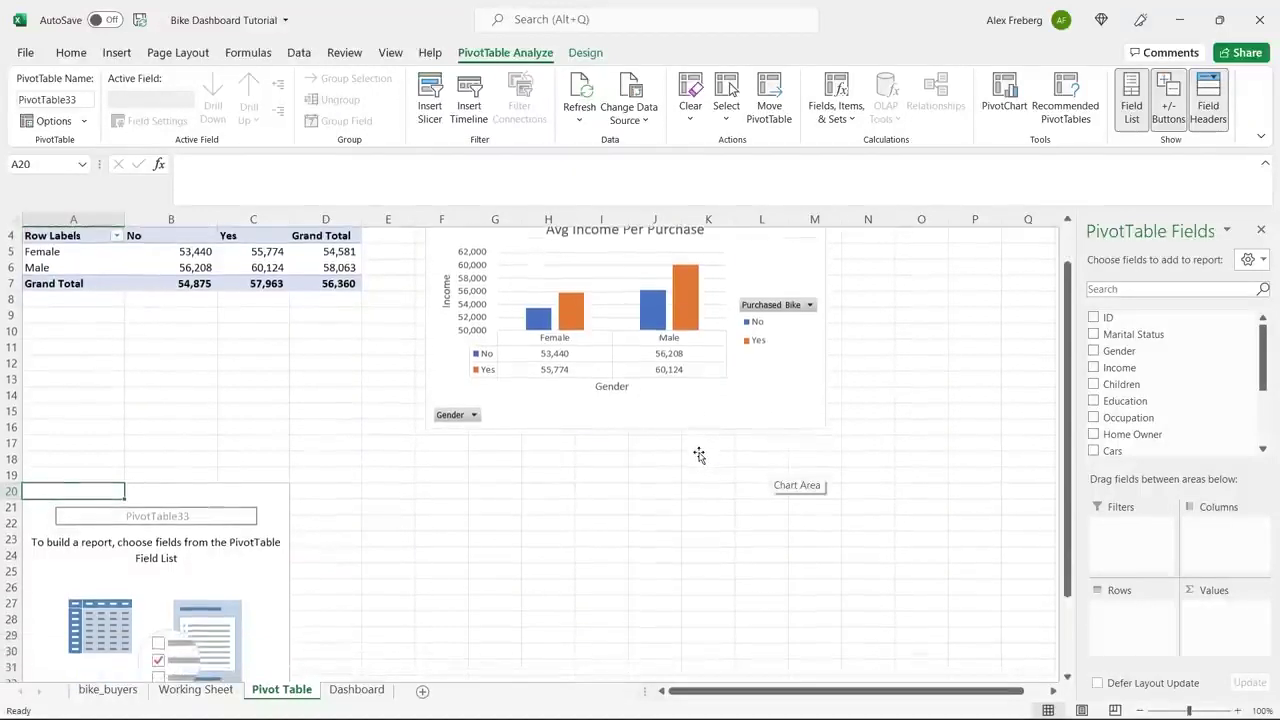
pyautogui.scroll(-3, 699, 452)
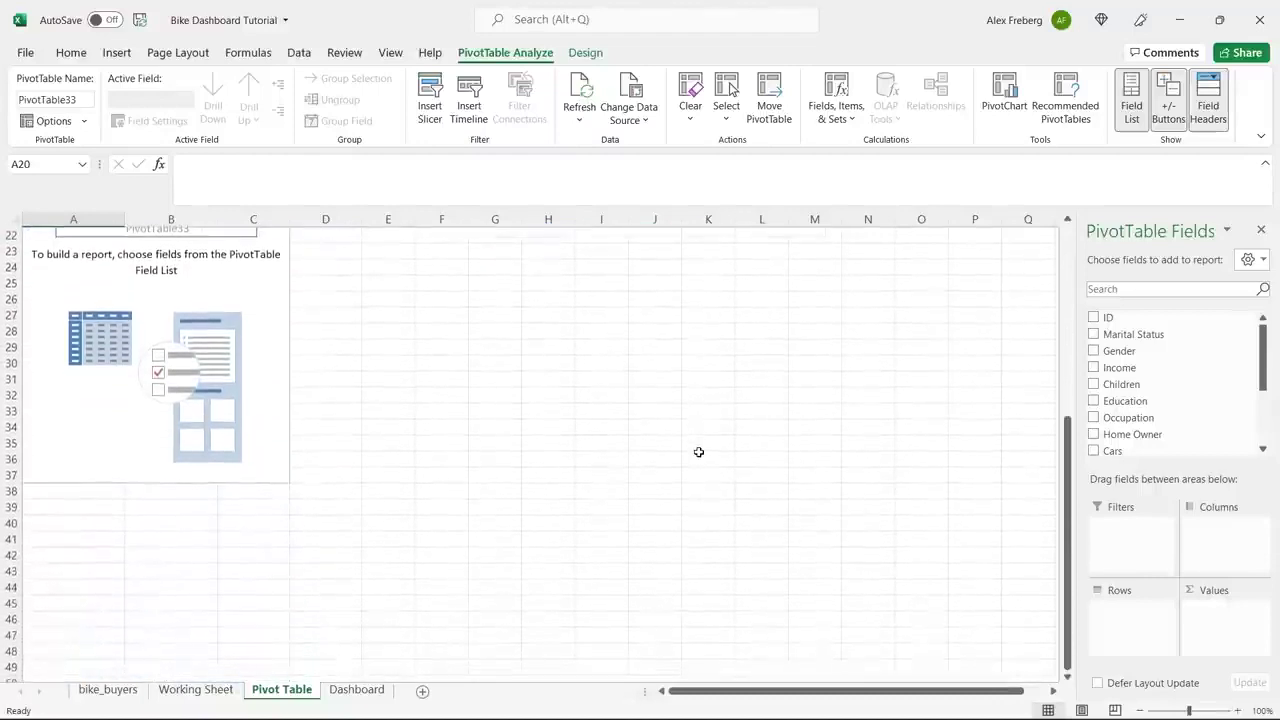
pyautogui.scroll(1, 699, 452)
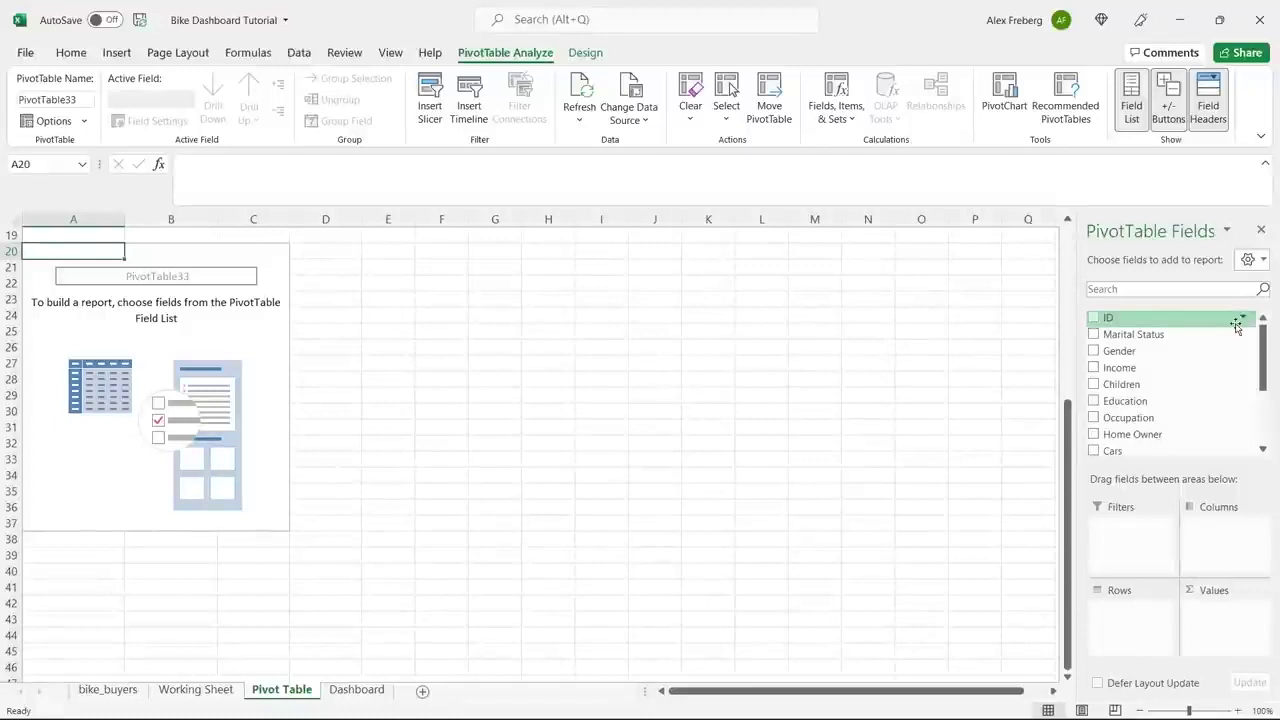
pyautogui.moveTo(1265, 356); pyautogui.dragTo(1265, 409)
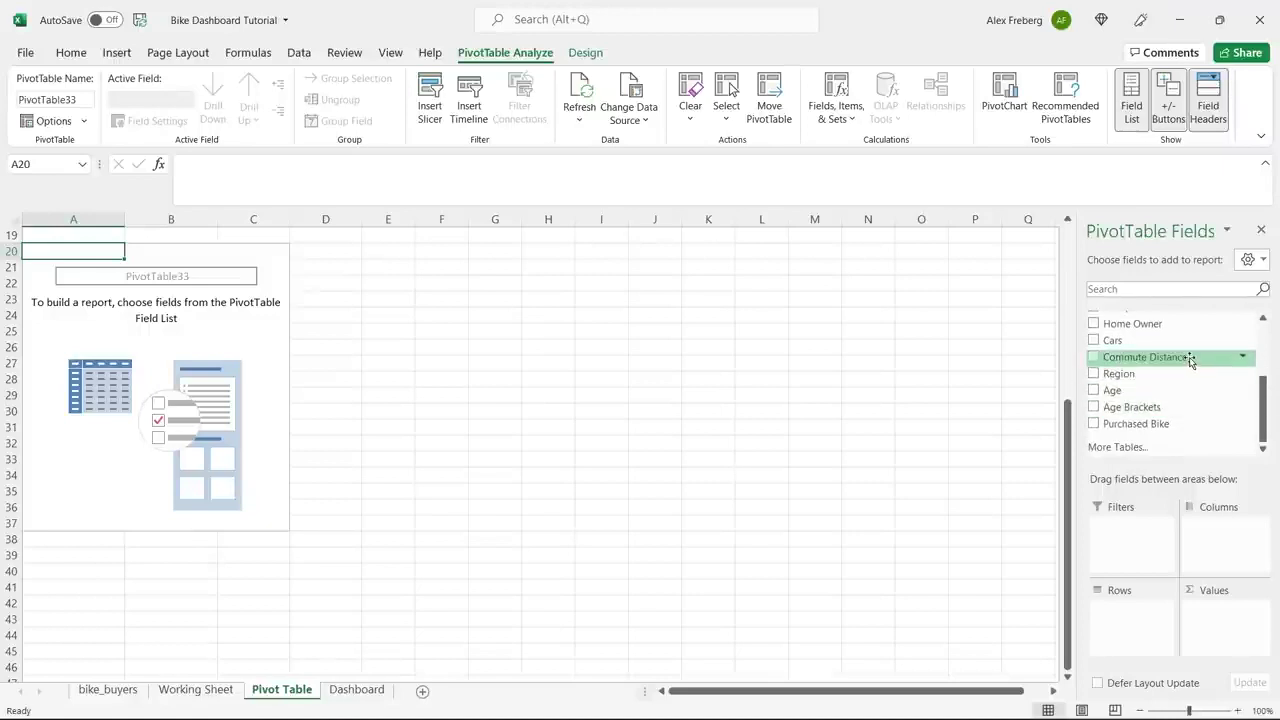
pyautogui.moveTo(1190, 360); pyautogui.dragTo(1137, 614)
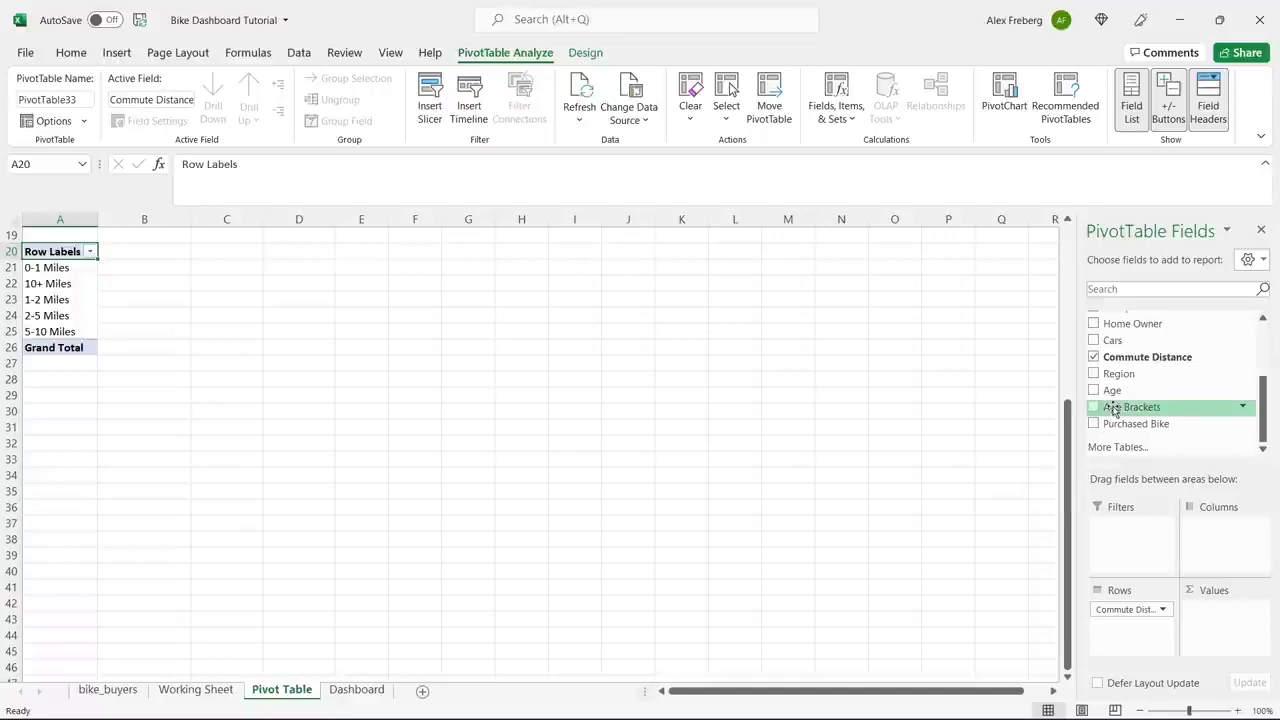
pyautogui.moveTo(1140, 425); pyautogui.dragTo(1237, 645)
pyautogui.moveTo(1166, 424); pyautogui.dragTo(1236, 548)
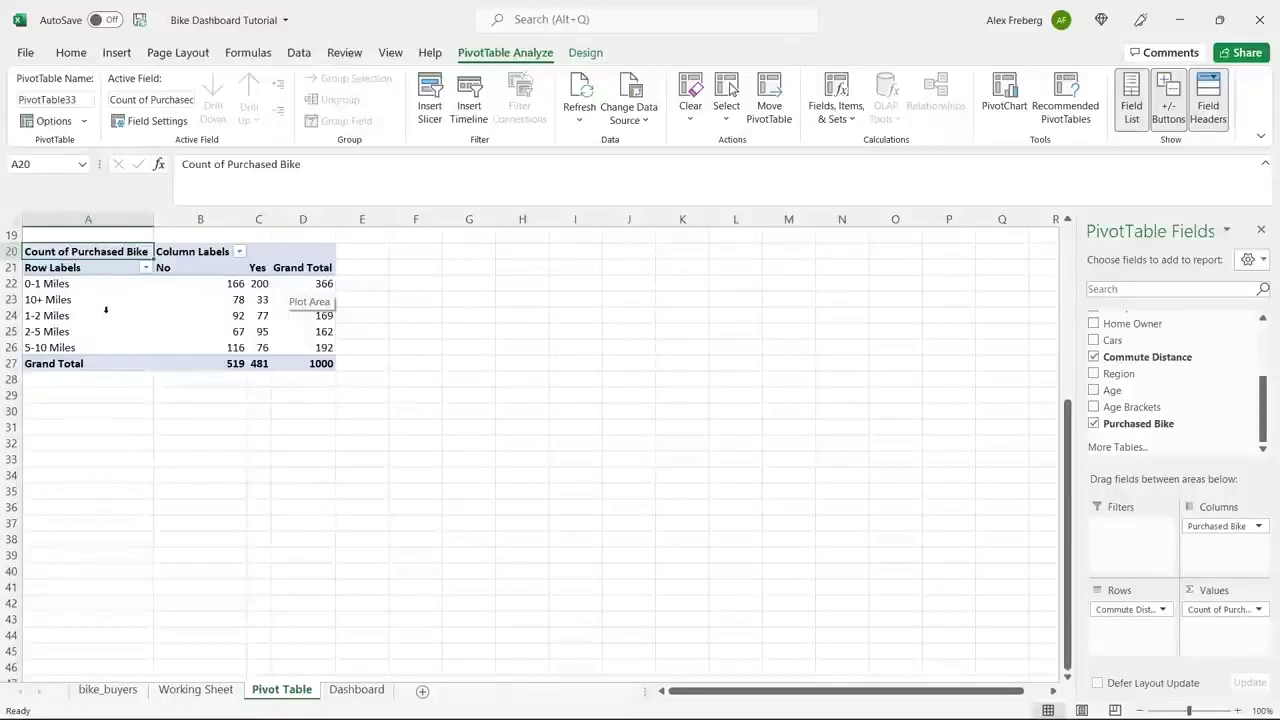
# Step: Examine the order of the commute distance labels in the new pivot table
pyautogui.click(234, 313)
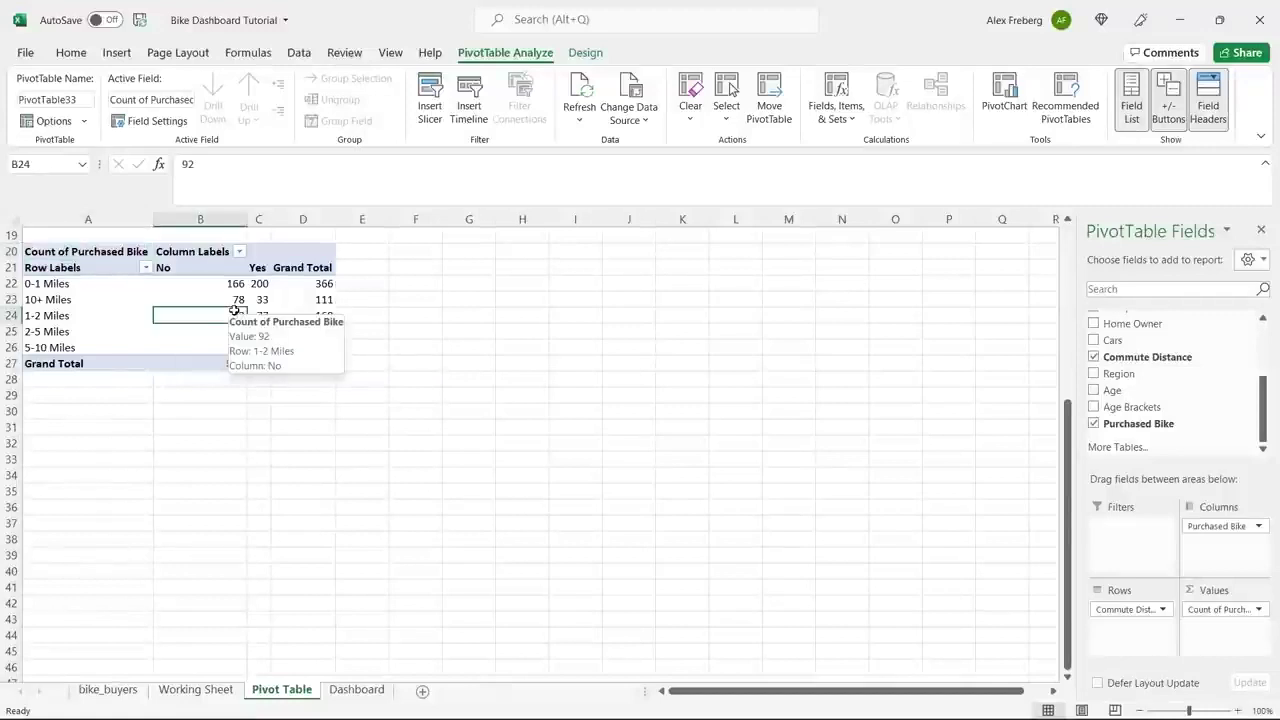
pyautogui.click(84, 299)
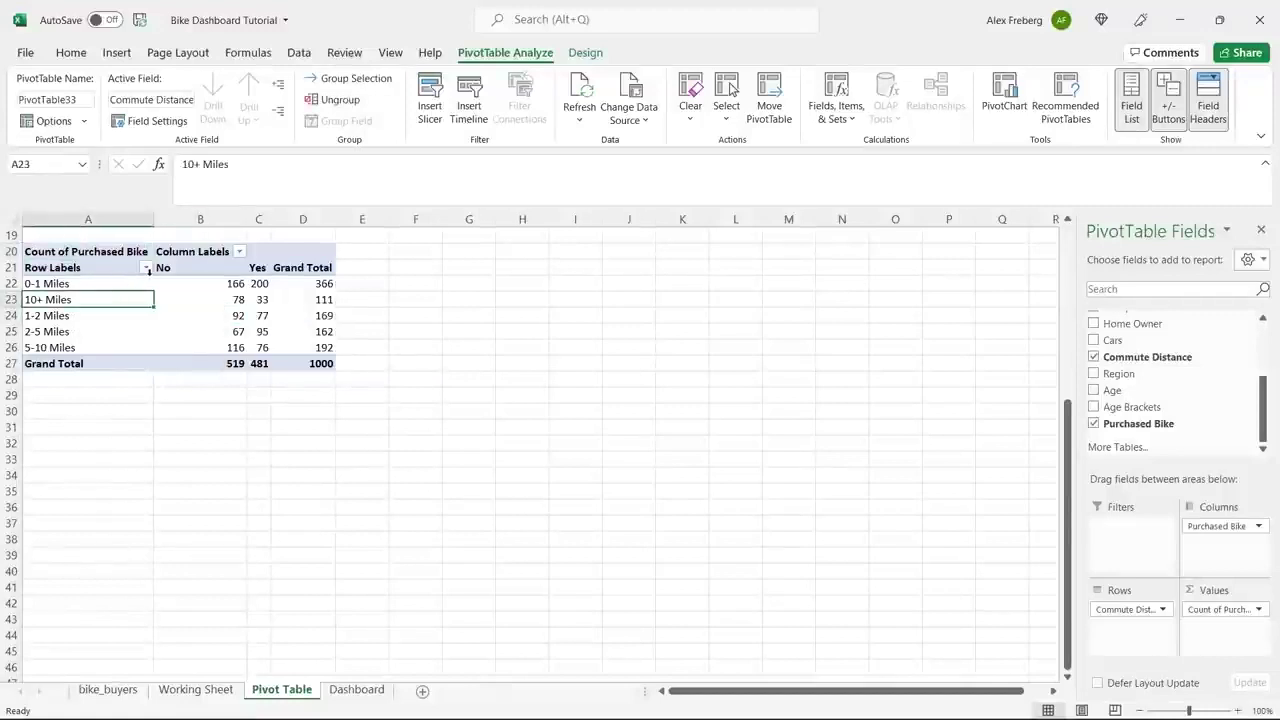
pyautogui.click(46, 283)
pyautogui.click(44, 299)
pyautogui.click(42, 315)
pyautogui.click(40, 331)
pyautogui.click(40, 347)
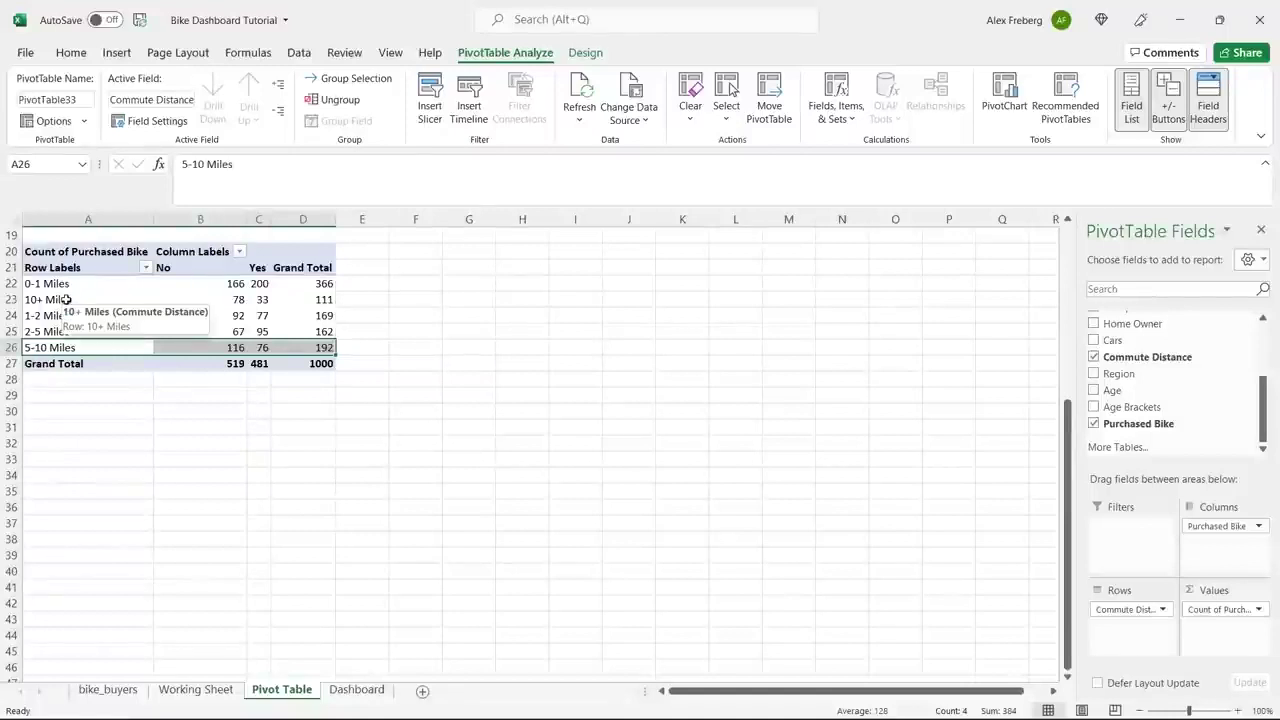
# Step: Try sorting the commute distance labels in descending order, and return them to ascending order
pyautogui.click(146, 268)
pyautogui.click(130, 291)
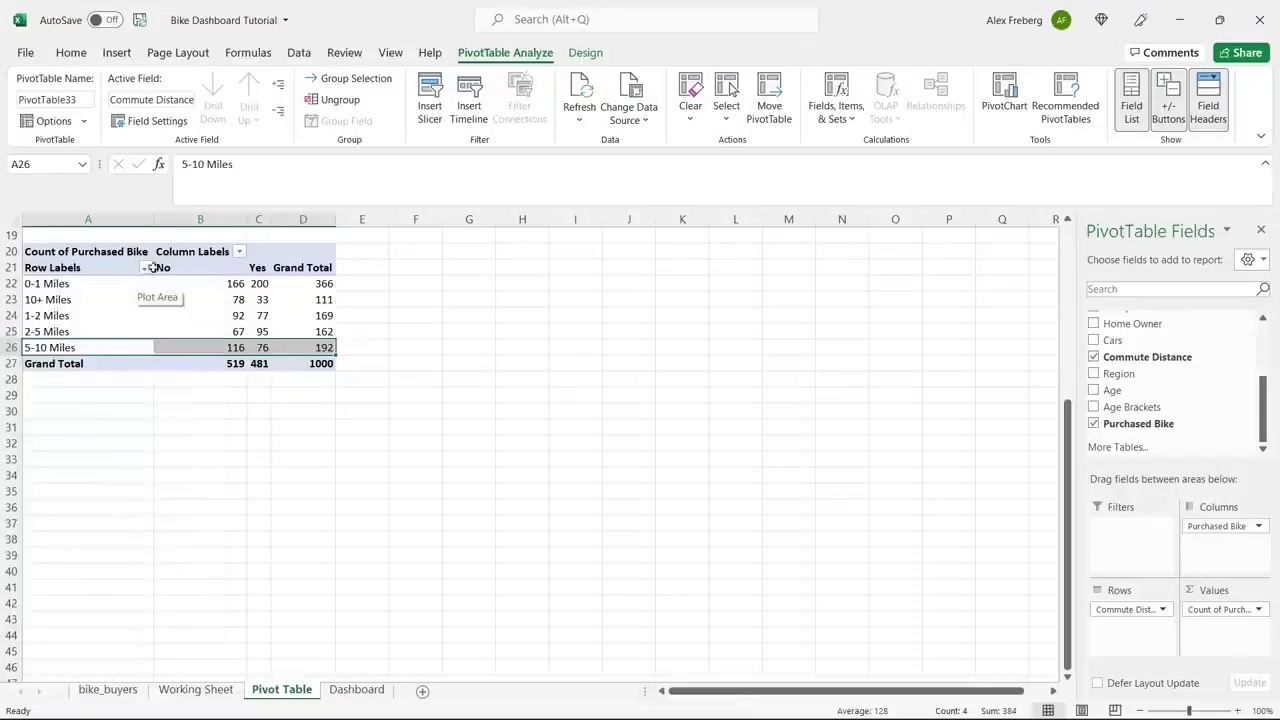
pyautogui.click(146, 267)
pyautogui.click(132, 314)
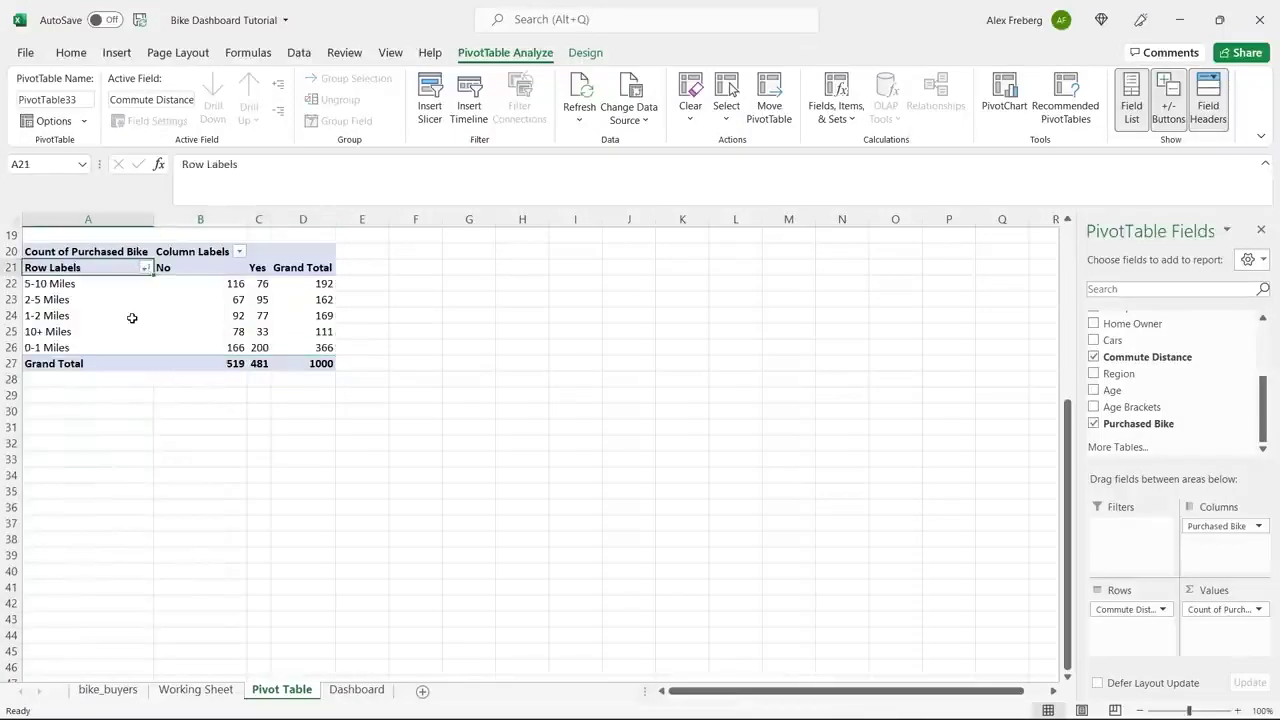
pyautogui.click(146, 268)
pyautogui.click(124, 287)
# Step: Insert a plain Line chart from the commute distance pivot table and place it beside the table, starting near row 20
pyautogui.click(304, 315)
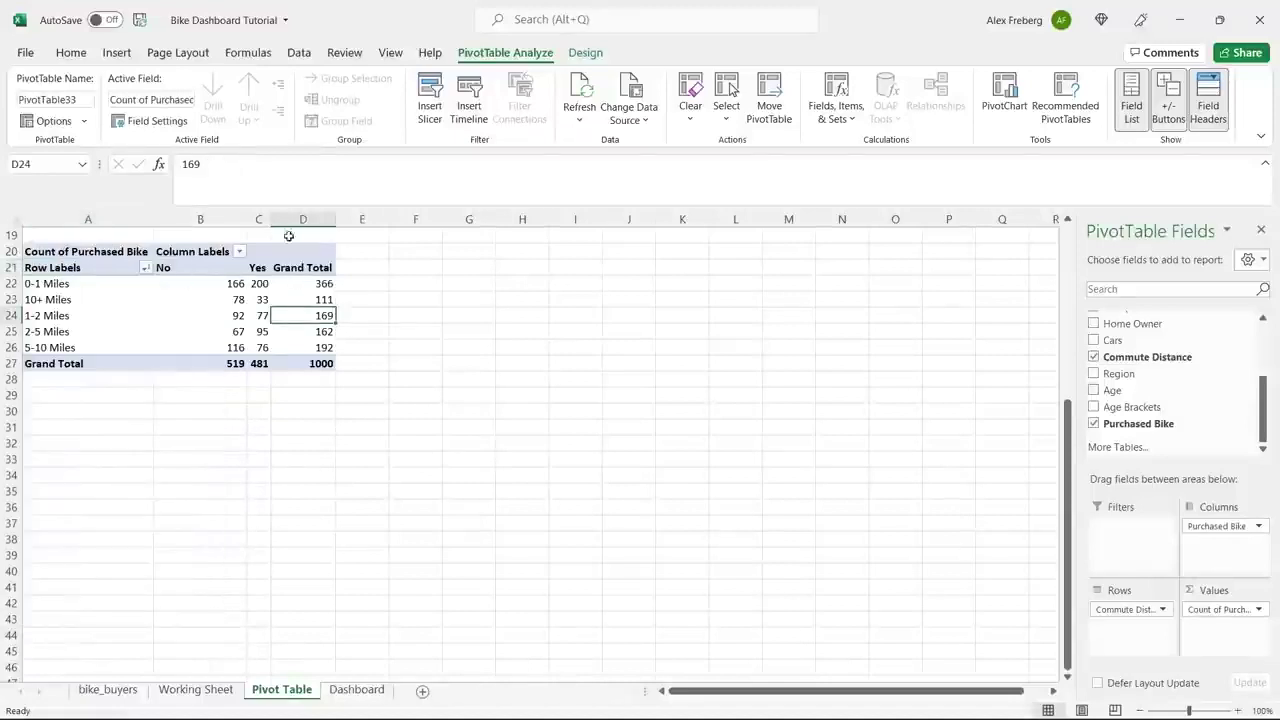
pyautogui.click(116, 52)
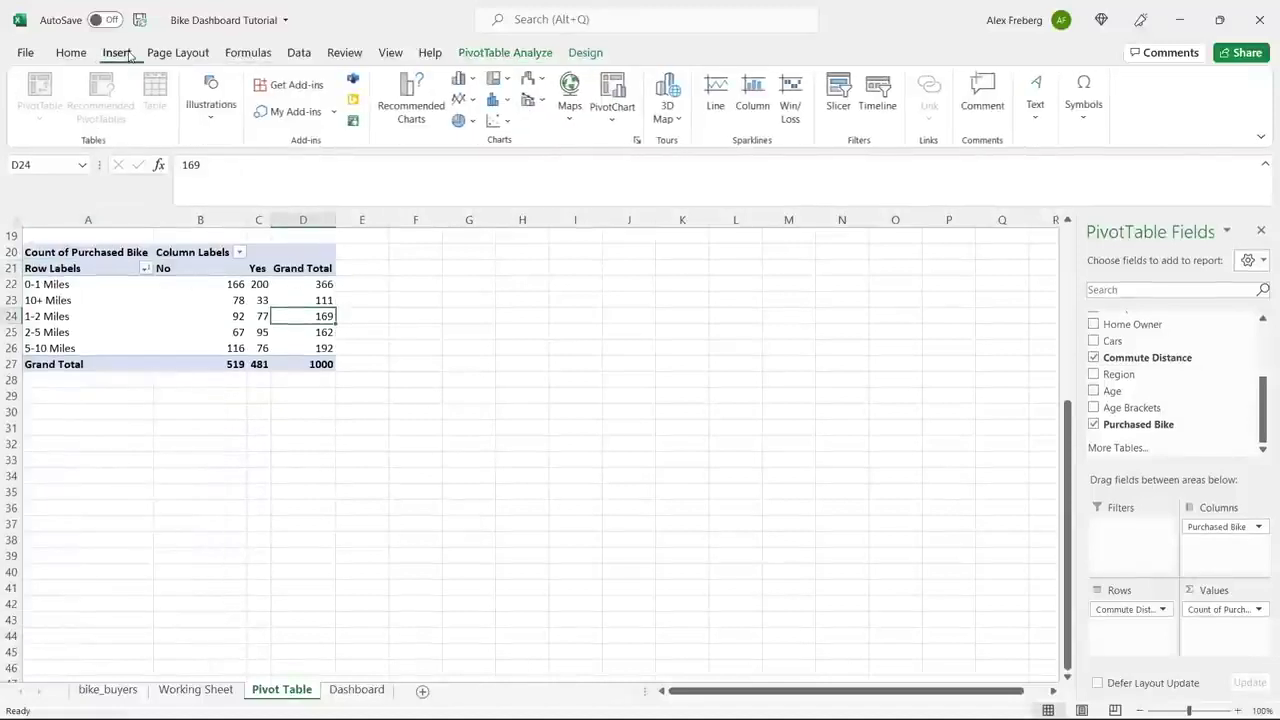
pyautogui.click(413, 100)
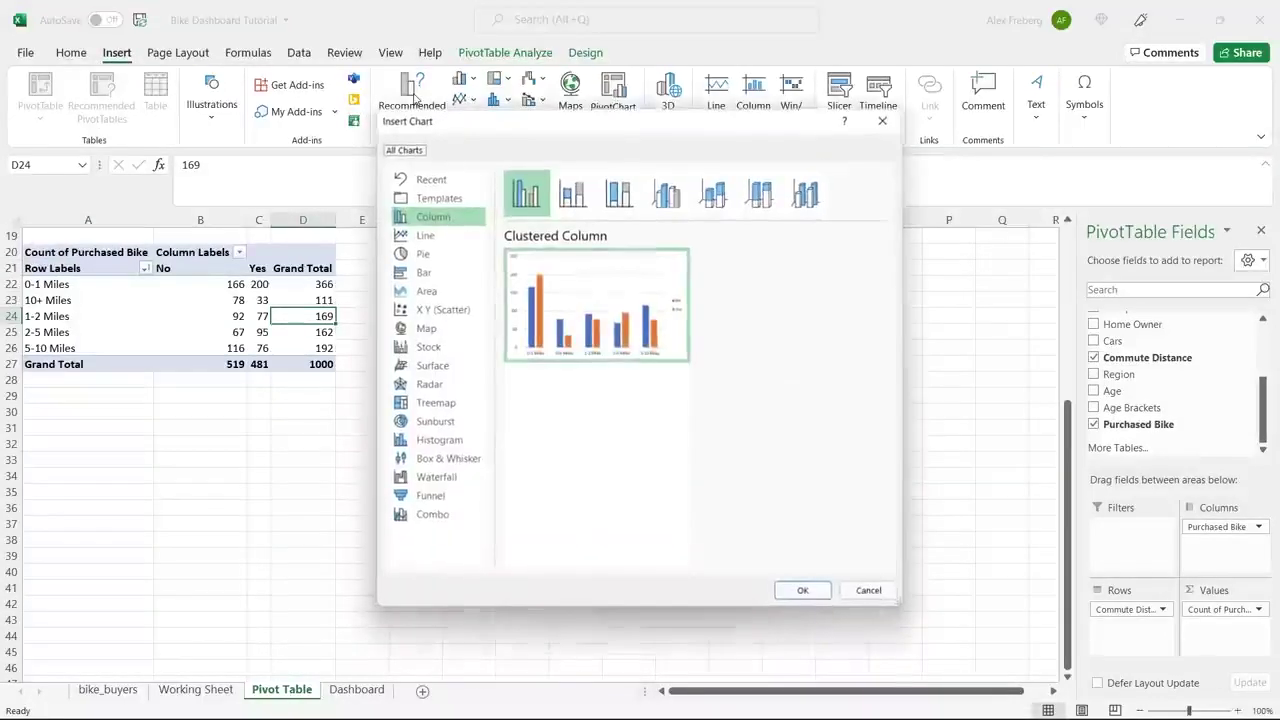
pyautogui.click(430, 236)
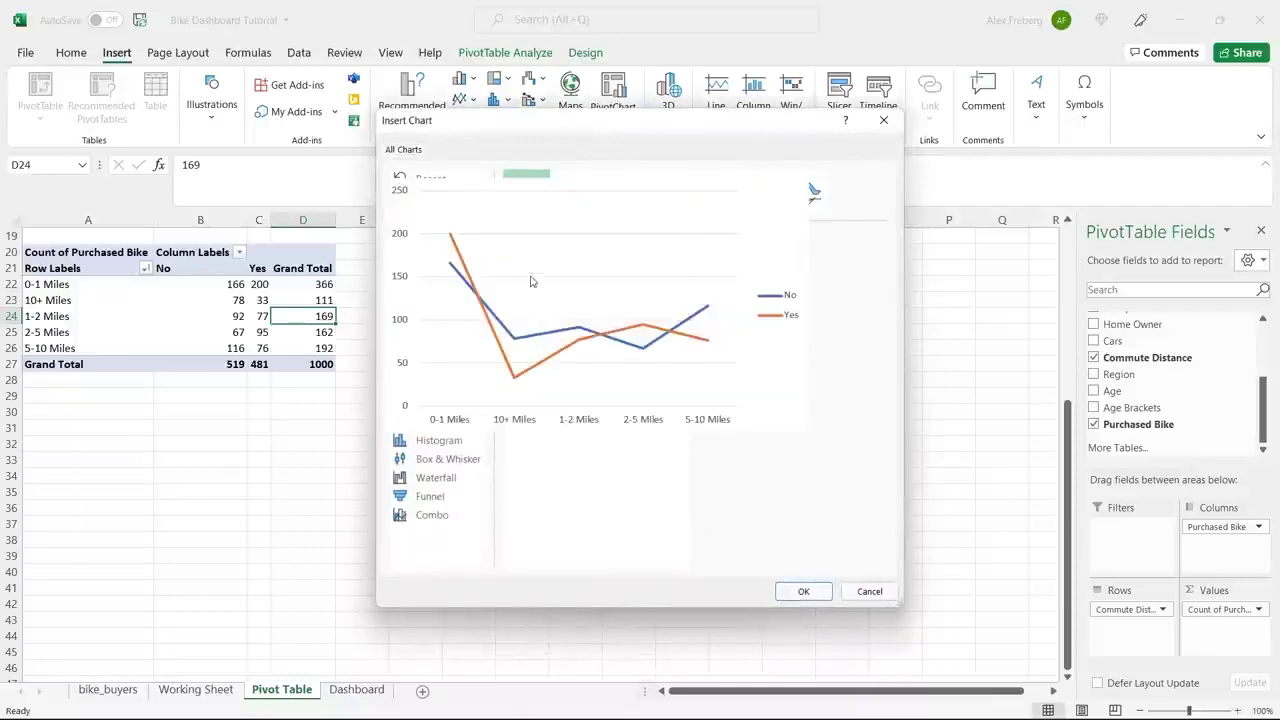
pyautogui.click(573, 192)
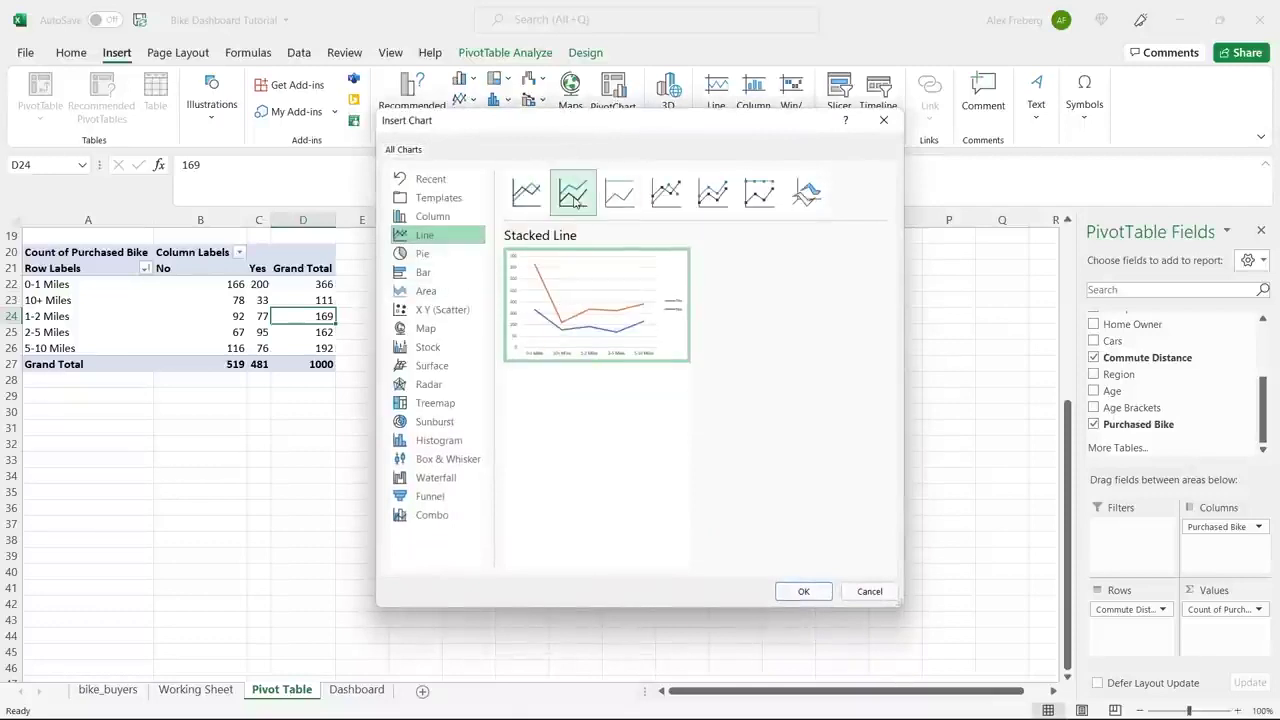
pyautogui.click(535, 191)
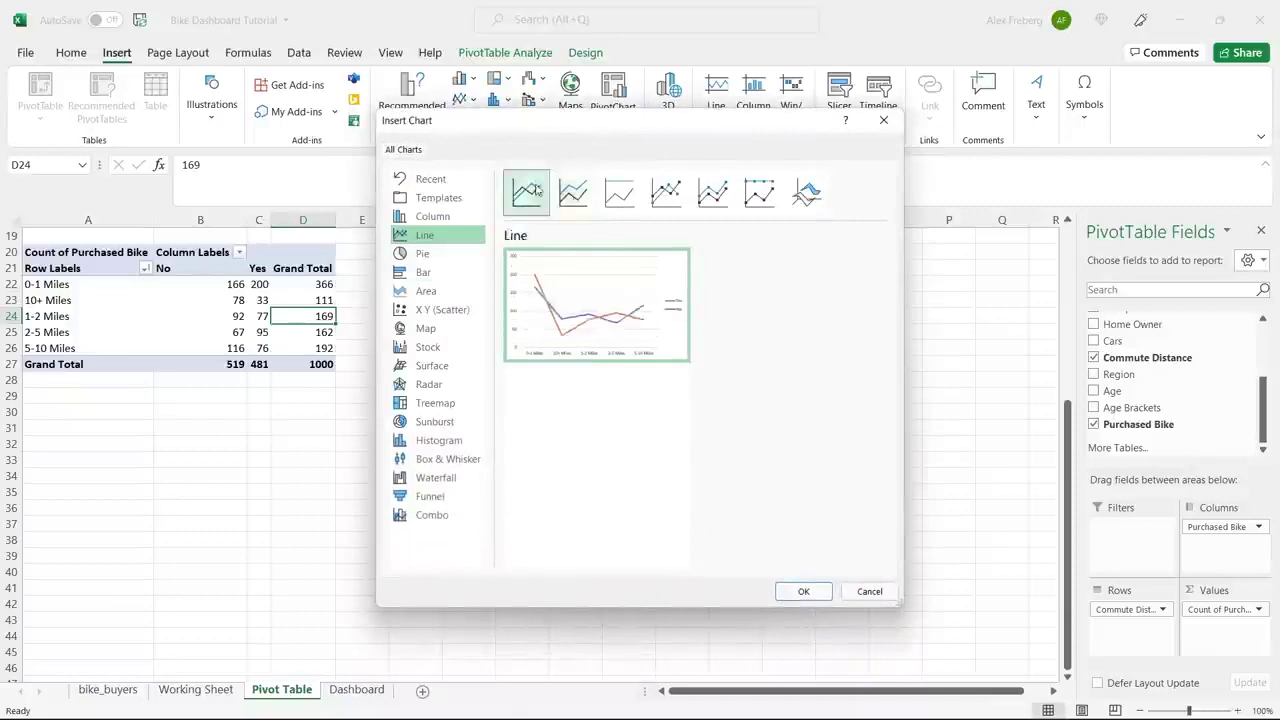
pyautogui.click(803, 592)
pyautogui.moveTo(645, 355); pyautogui.dragTo(671, 255)
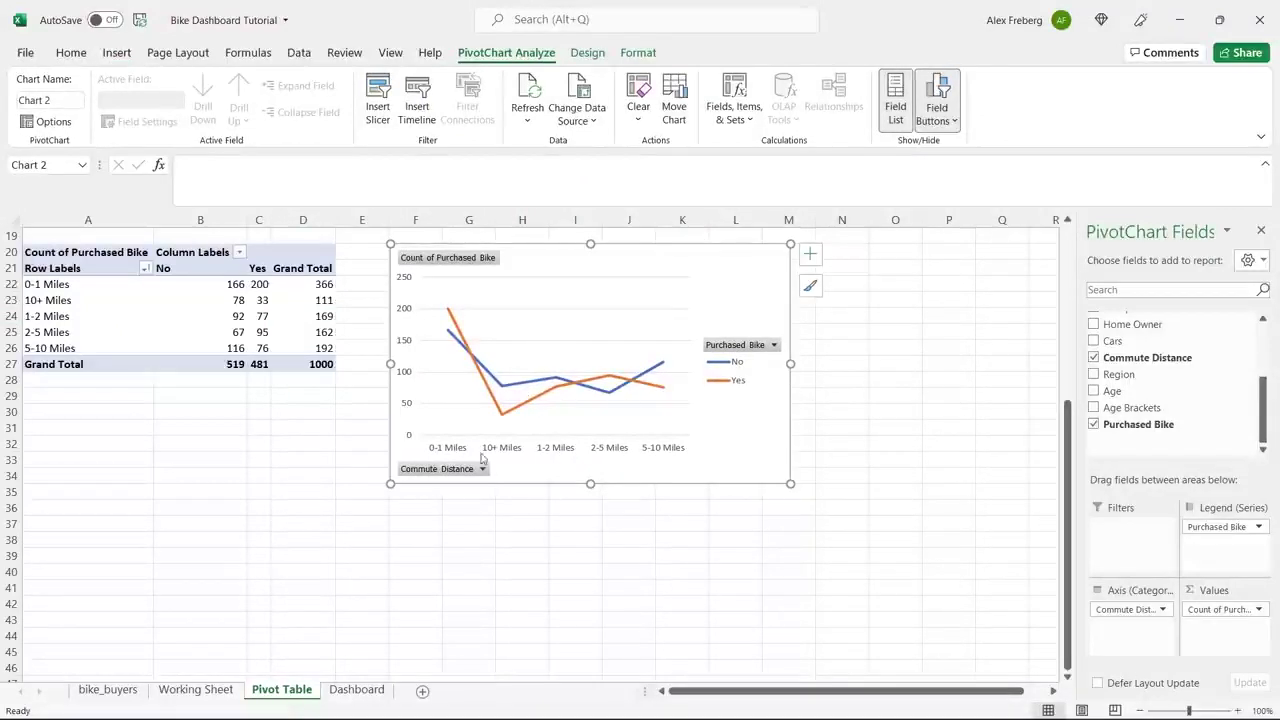
# Step: Check the sequence of the commute distance row labels against the order on the line chart's axis
pyautogui.click(73, 284)
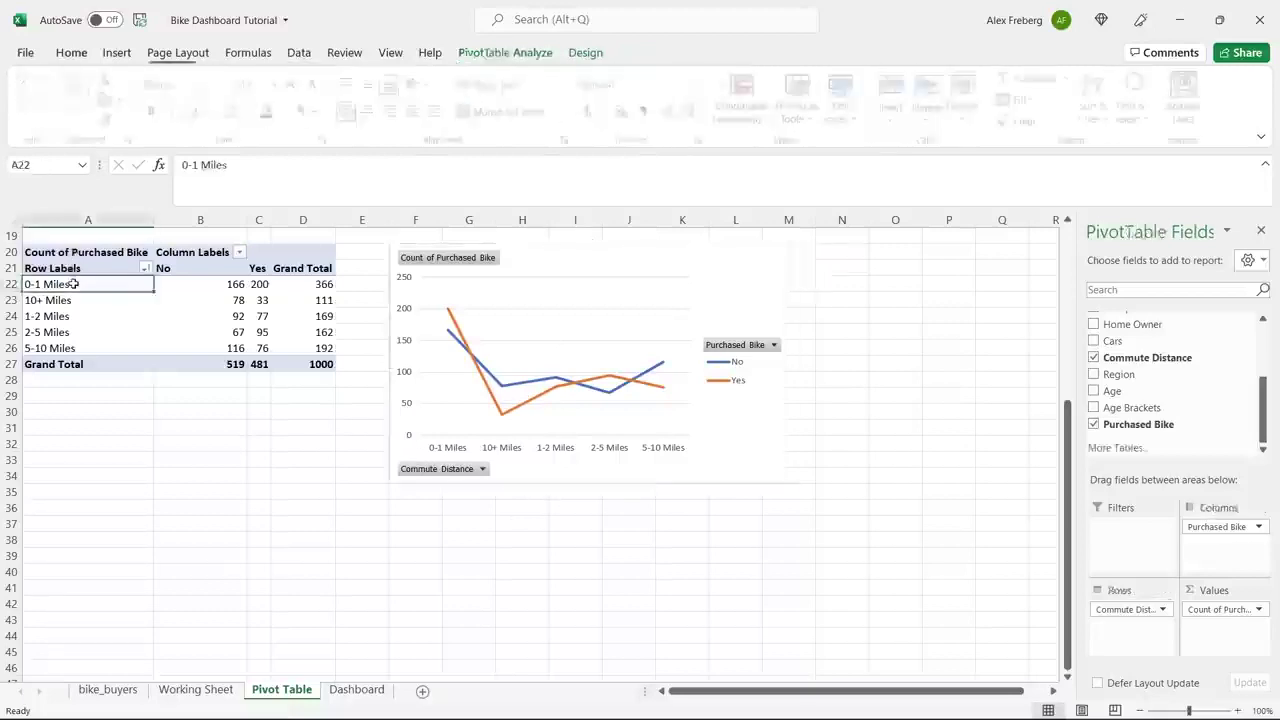
pyautogui.click(73, 316)
pyautogui.click(73, 332)
pyautogui.click(74, 346)
pyautogui.click(96, 301)
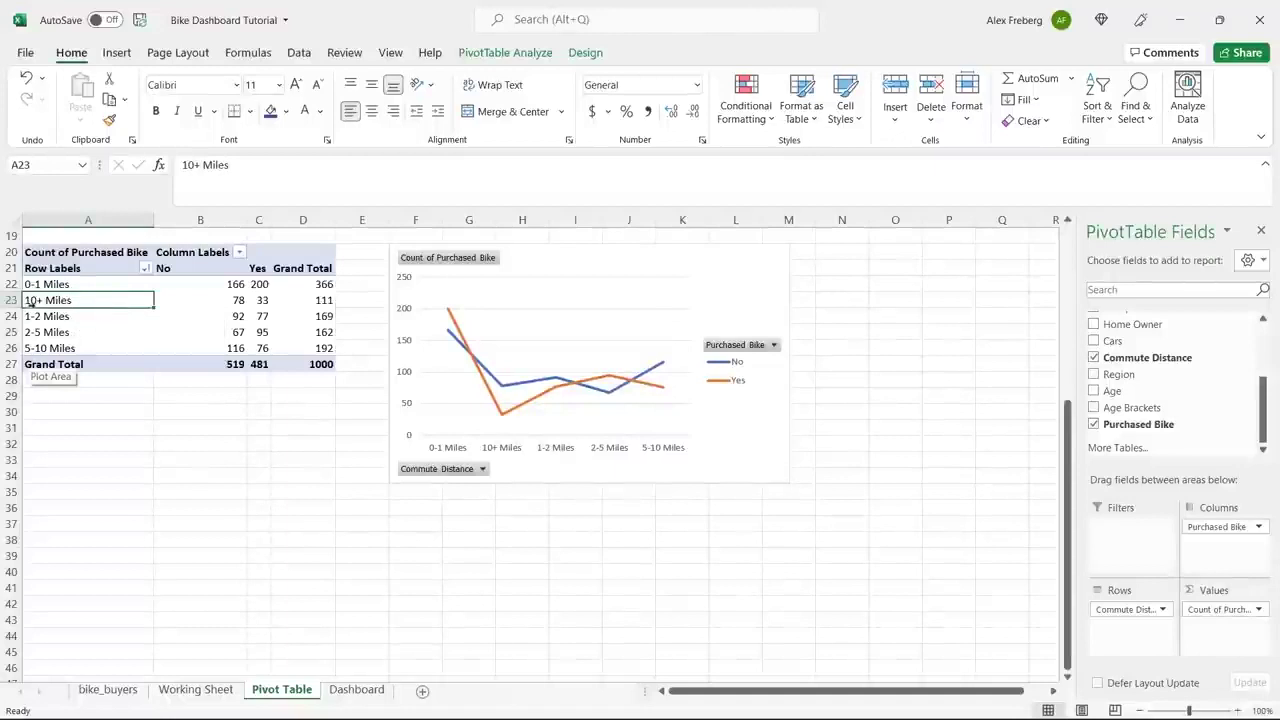
# Step: Open Find and Replace for the Commute Distance column of the Working Sheet, keeping the column's values uncovered
pyautogui.click(196, 690)
pyautogui.click(758, 377)
pyautogui.hotkey('ctrl', 'Up')
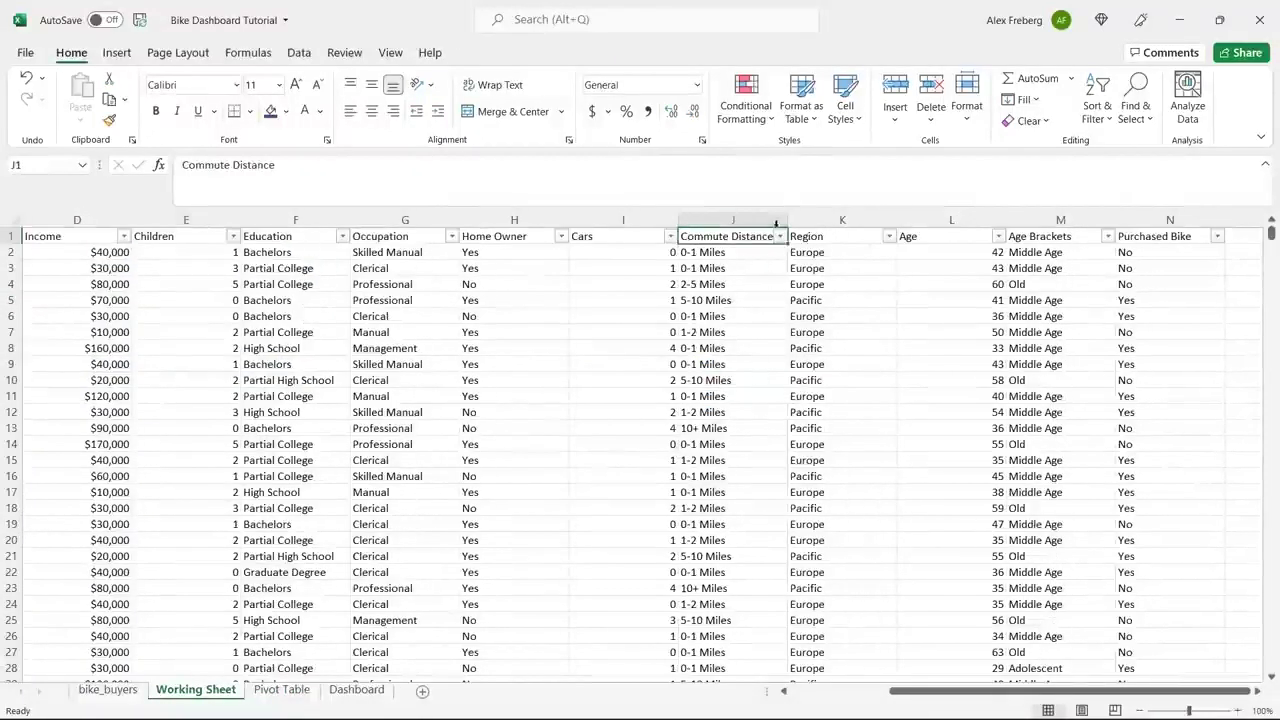
pyautogui.click(762, 216)
pyautogui.hotkey('ctrl', 'h')
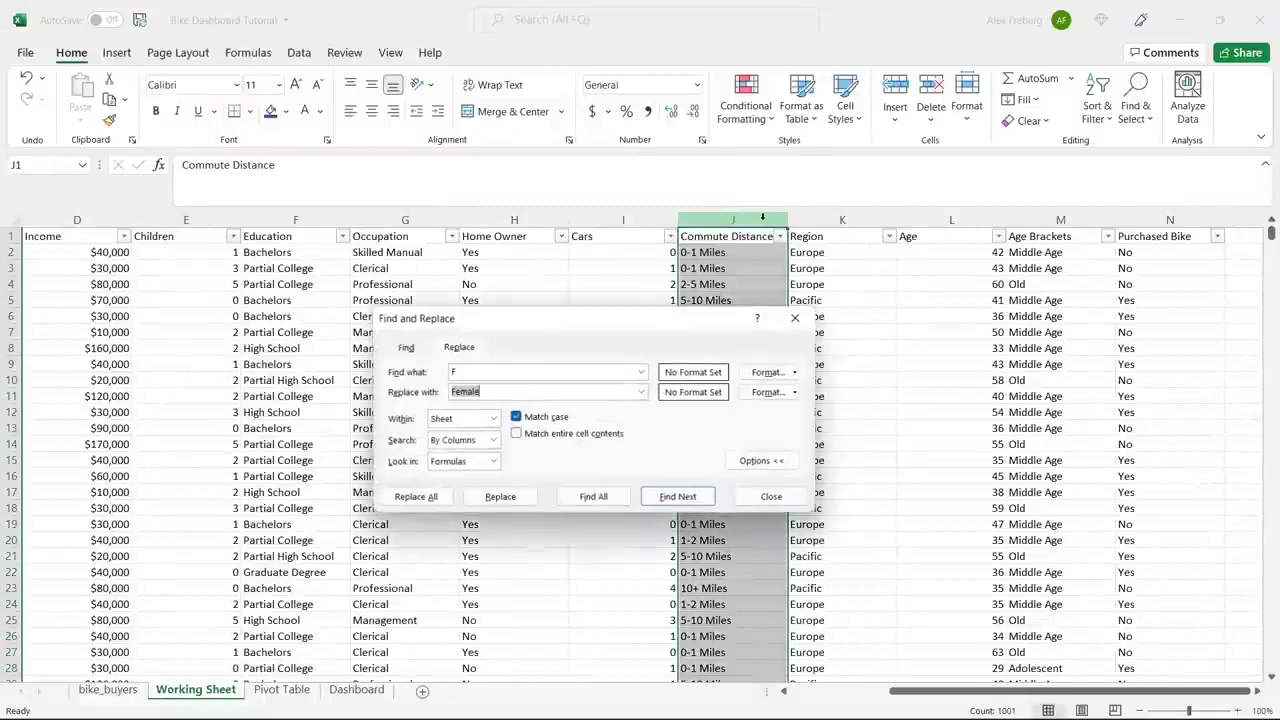
pyautogui.moveTo(626, 320); pyautogui.dragTo(552, 393)
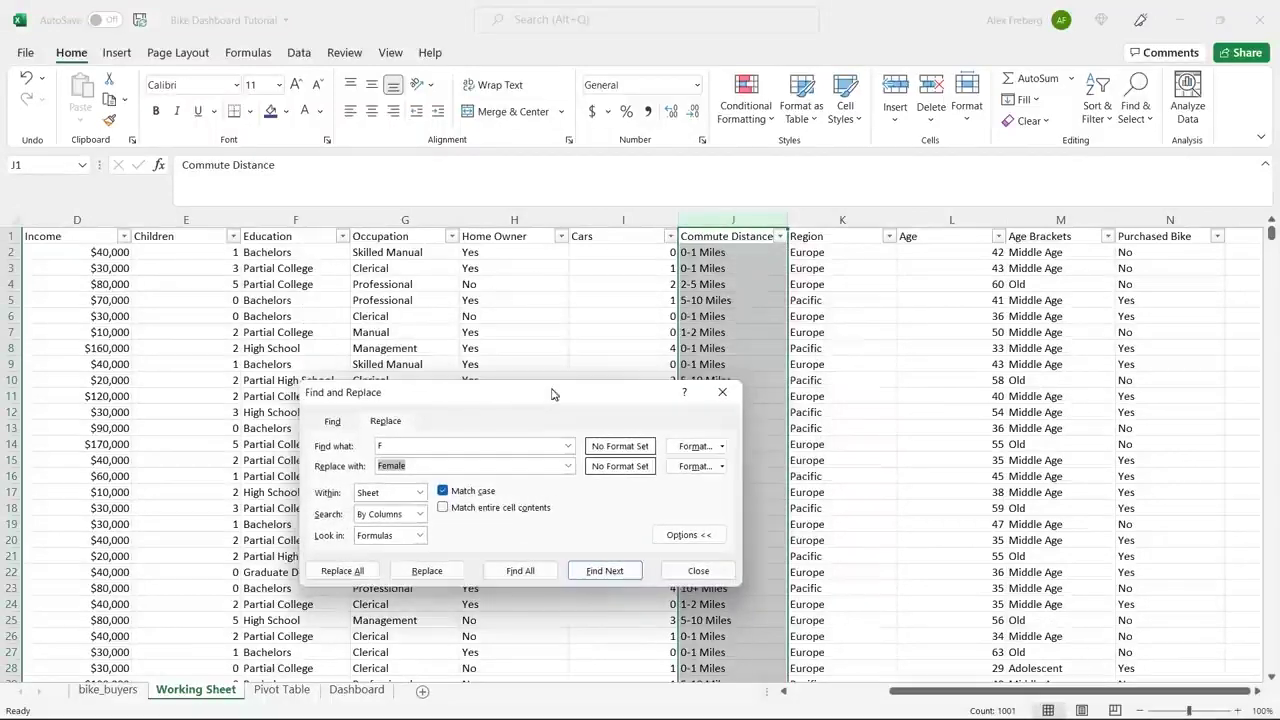
pyautogui.click(712, 303)
pyautogui.moveTo(621, 405); pyautogui.dragTo(617, 472)
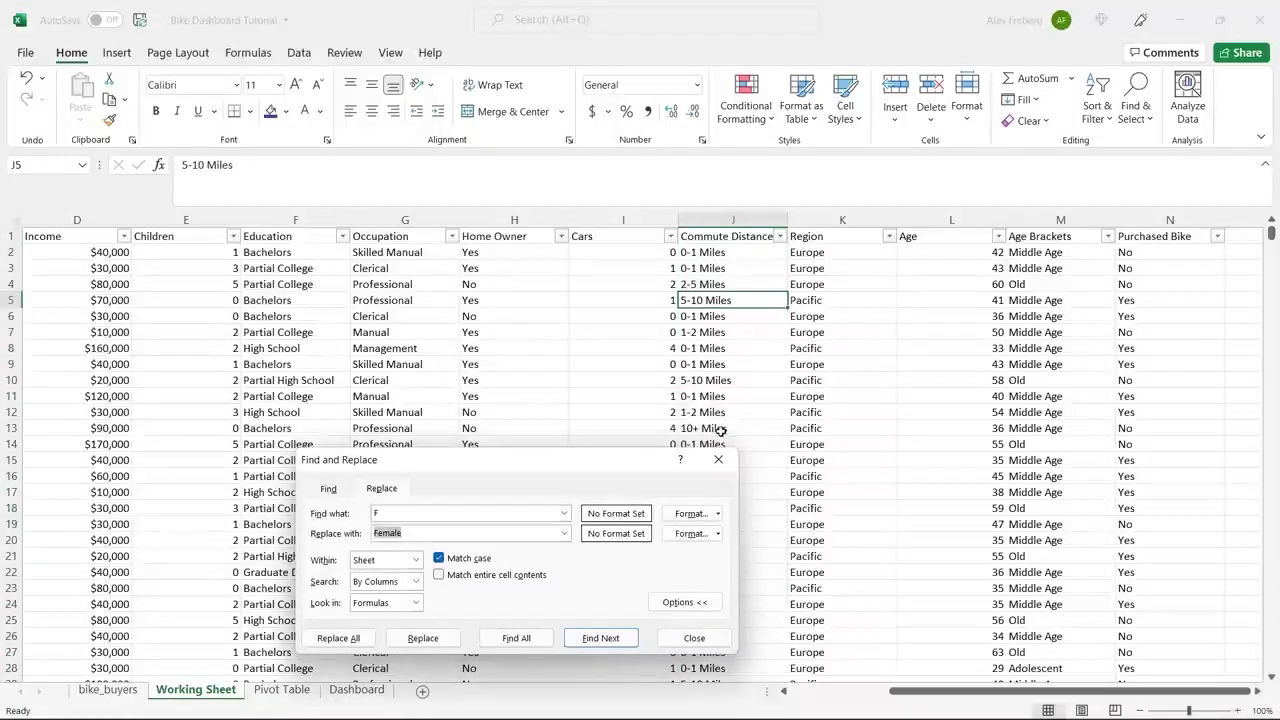
# Step: Replace all "10+ Miles" entries in the commute distance data with "10 Miles +"
pyautogui.click(720, 430)
pyautogui.hotkey('ctrl', 'c')
pyautogui.click(476, 508)
pyautogui.hotkey('ctrl', 'v')
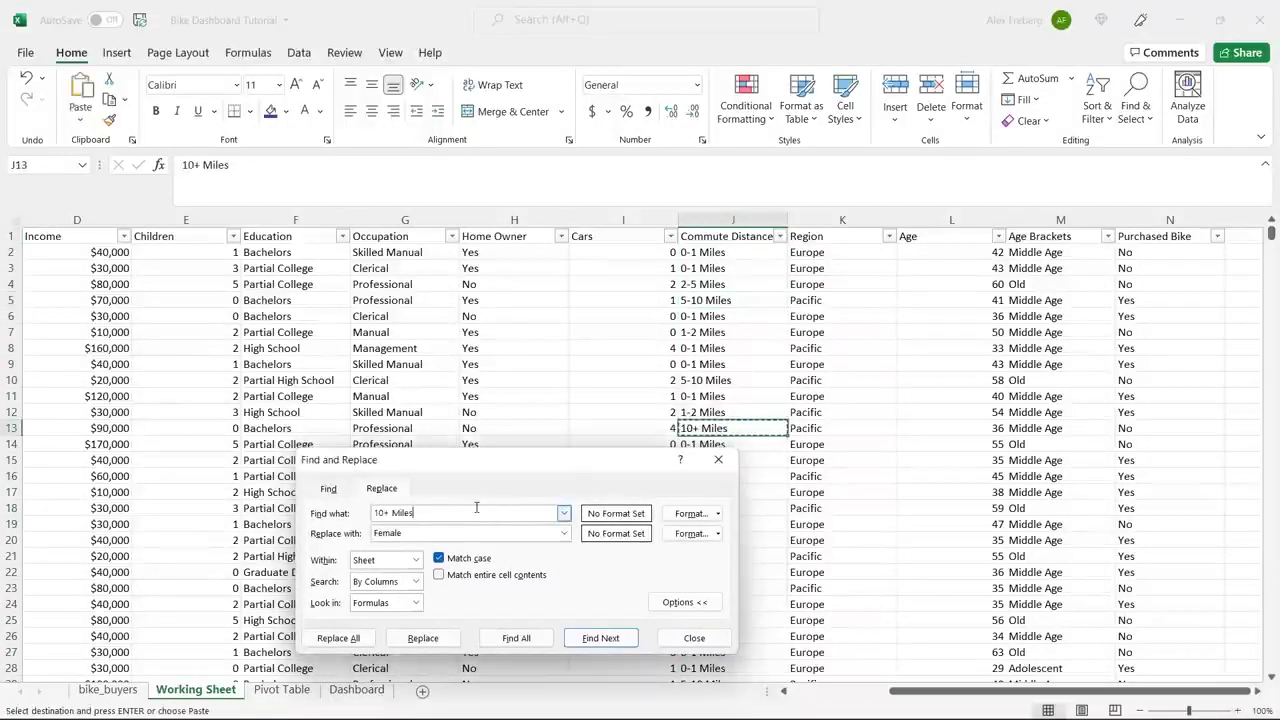
pyautogui.doubleClick(438, 534)
pyautogui.write('10 ')
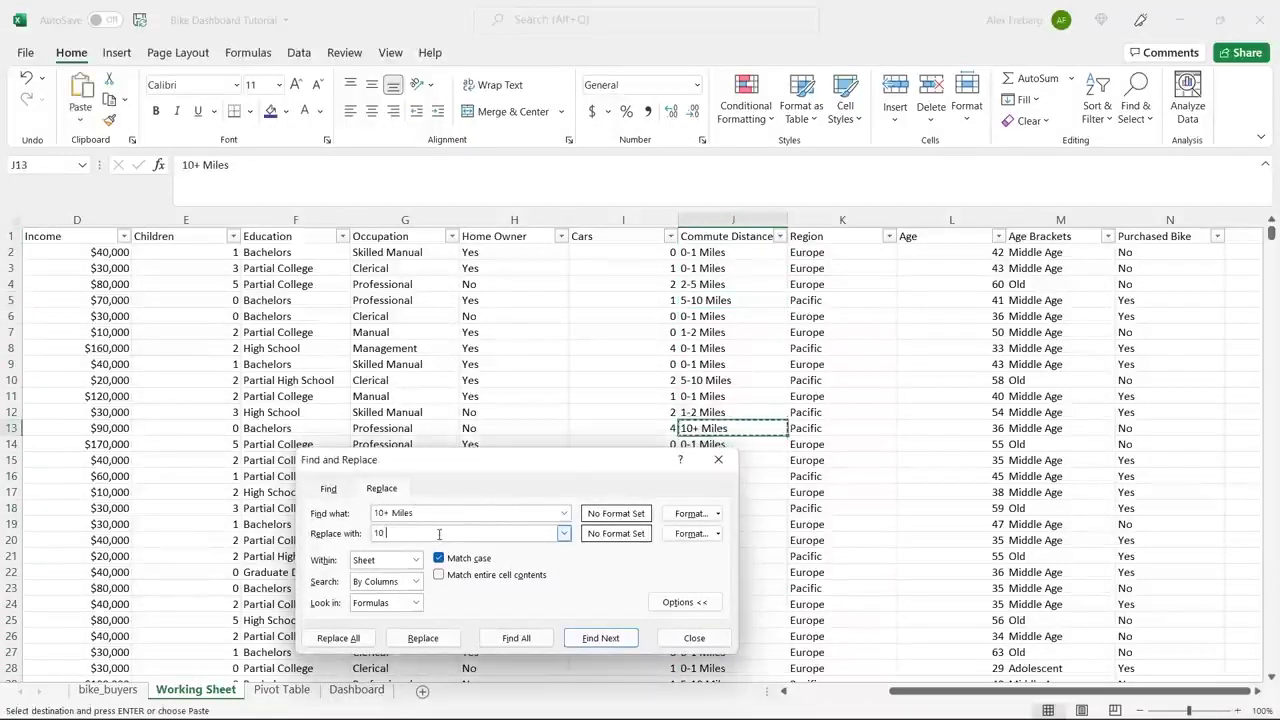
pyautogui.write('Miles +')
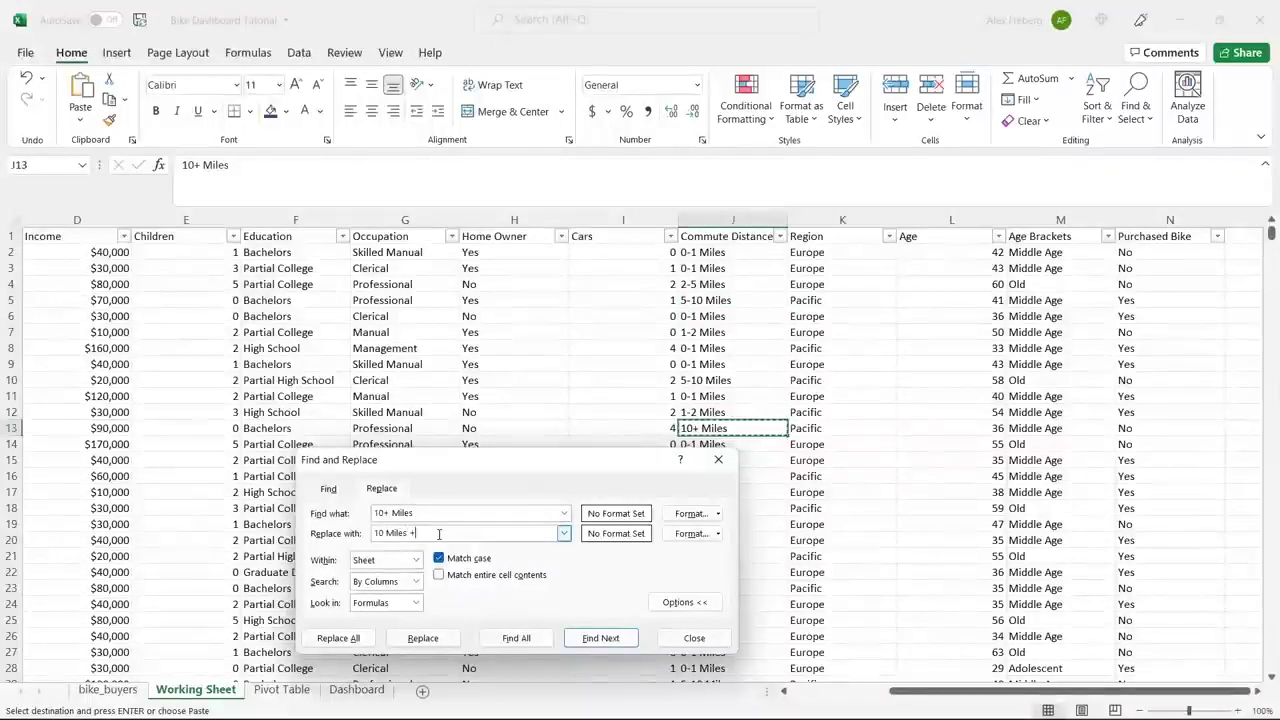
pyautogui.click(352, 638)
pyautogui.click(638, 408)
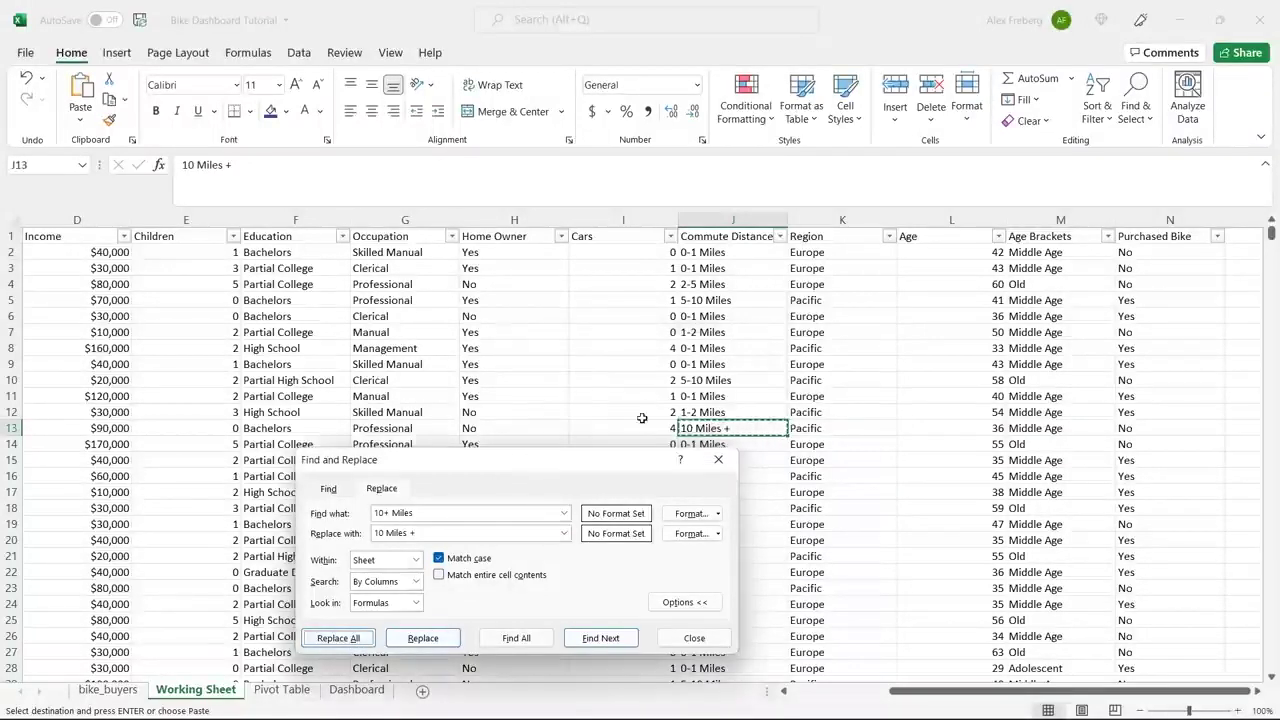
# Step: Close Find and Replace and refresh all data on the Pivot Table sheet to apply the "10 Miles +" label
pyautogui.click(694, 638)
pyautogui.click(303, 690)
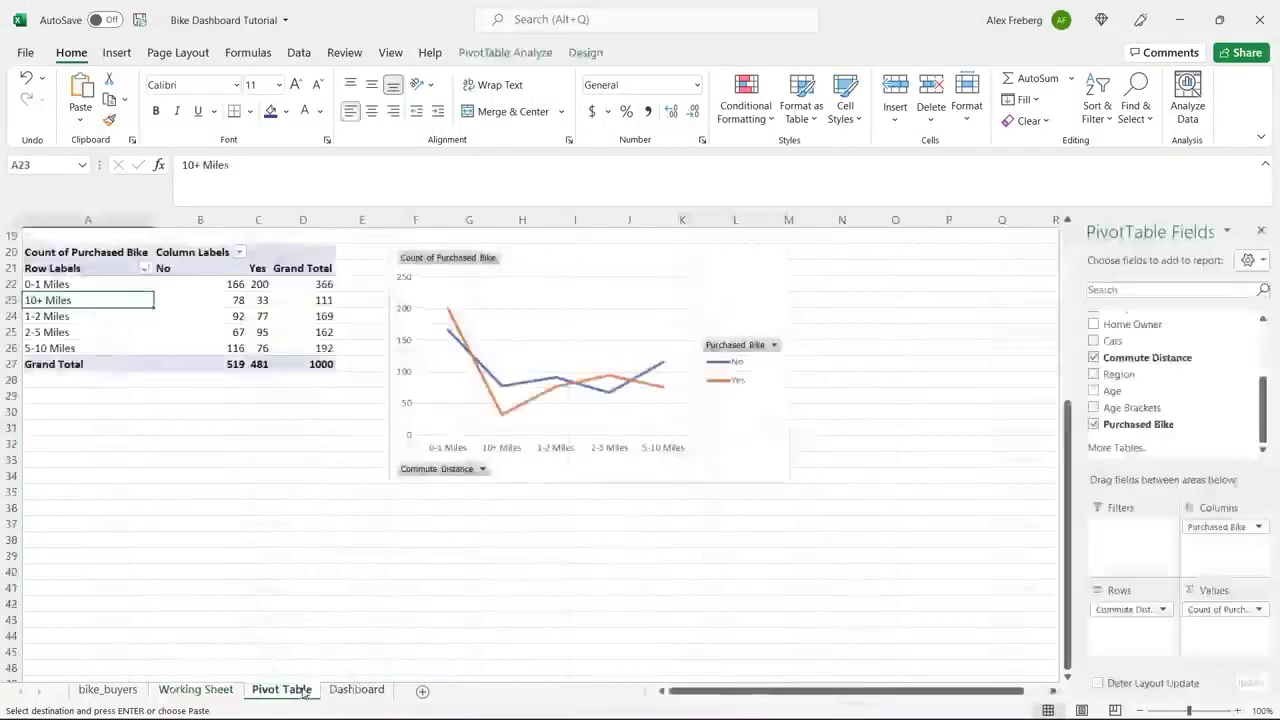
pyautogui.click(194, 331)
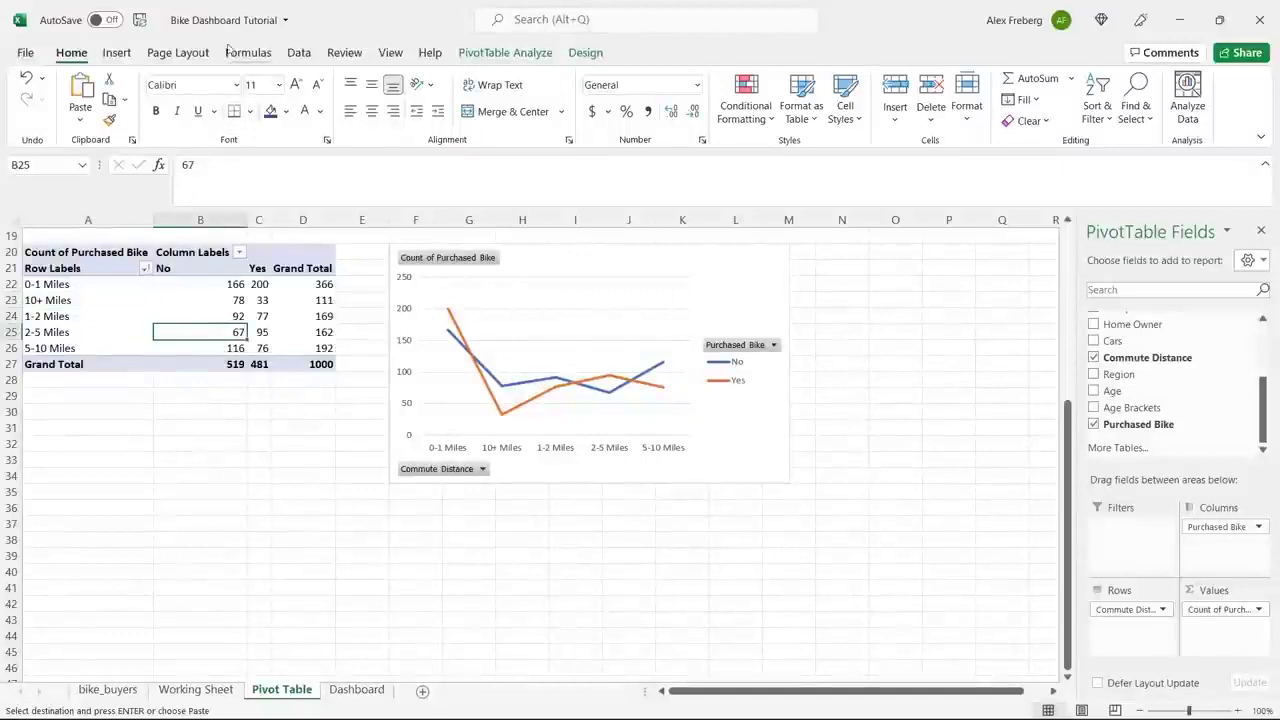
pyautogui.click(299, 52)
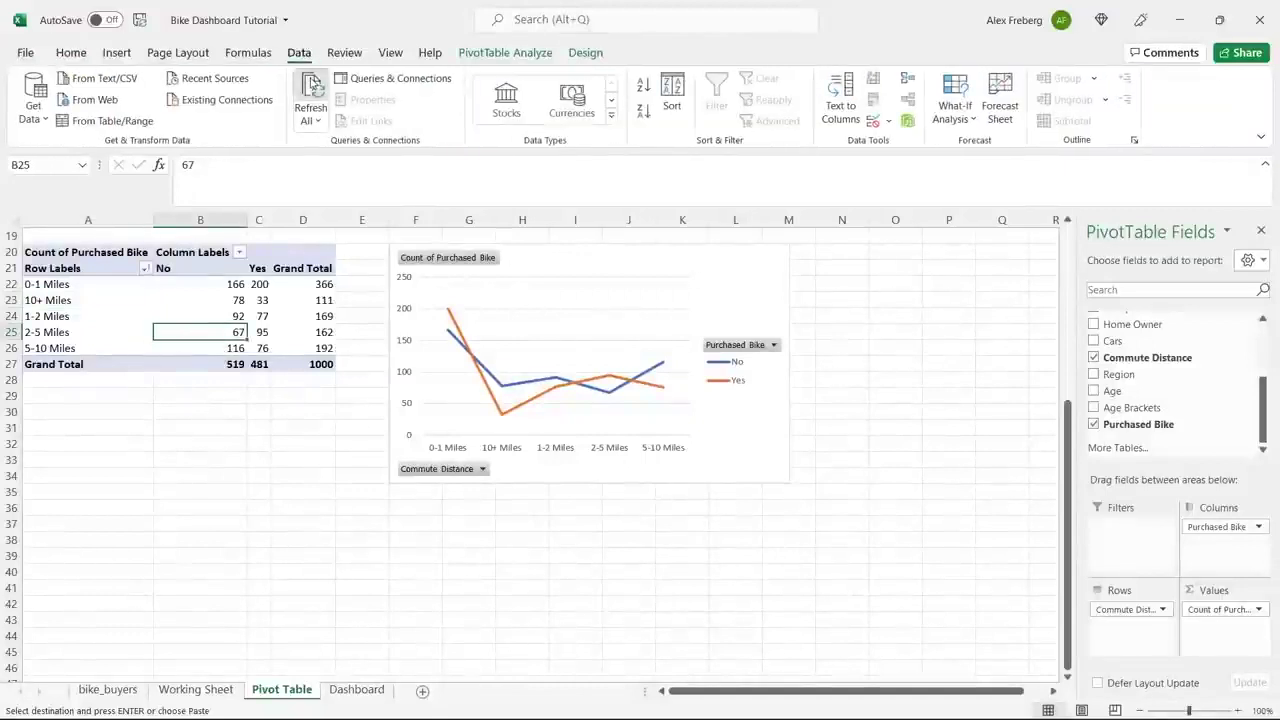
pyautogui.click(313, 88)
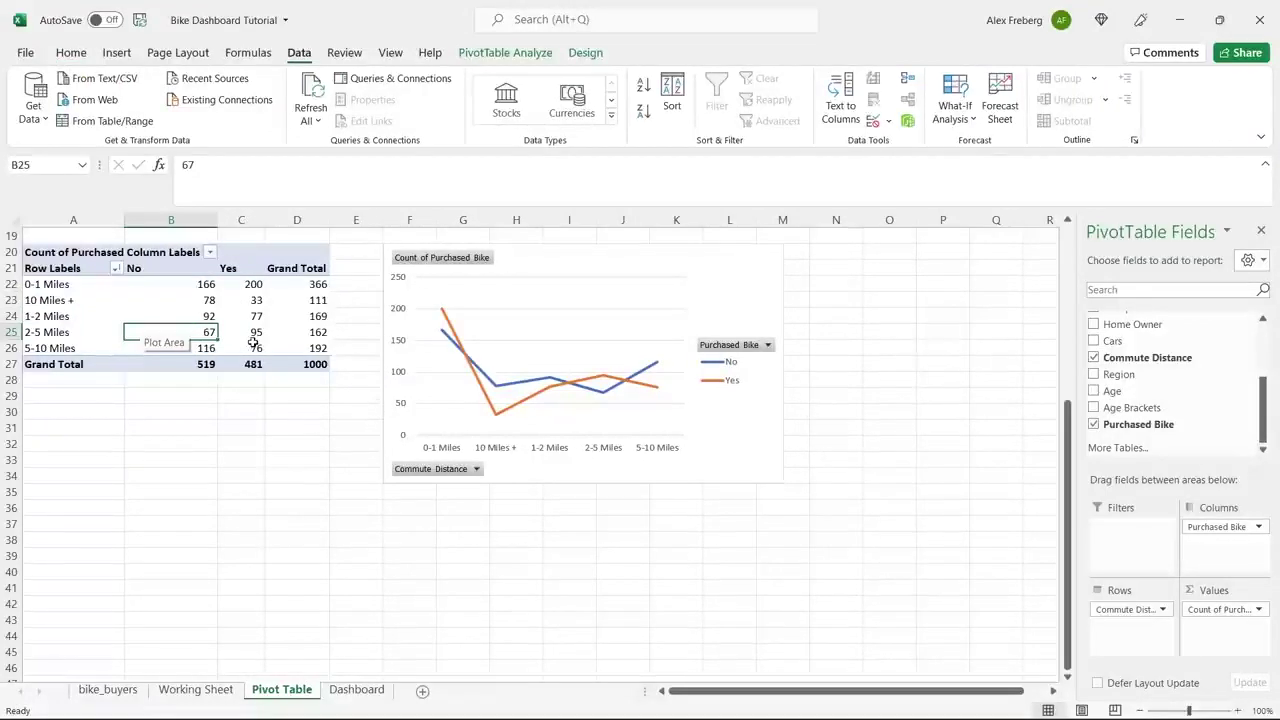
# Step: Undo the data refresh and the "10 Miles +" replacement, and return to the Working Sheet
pyautogui.moveTo(254, 343)
pyautogui.hotkey('ctrl', 'z')
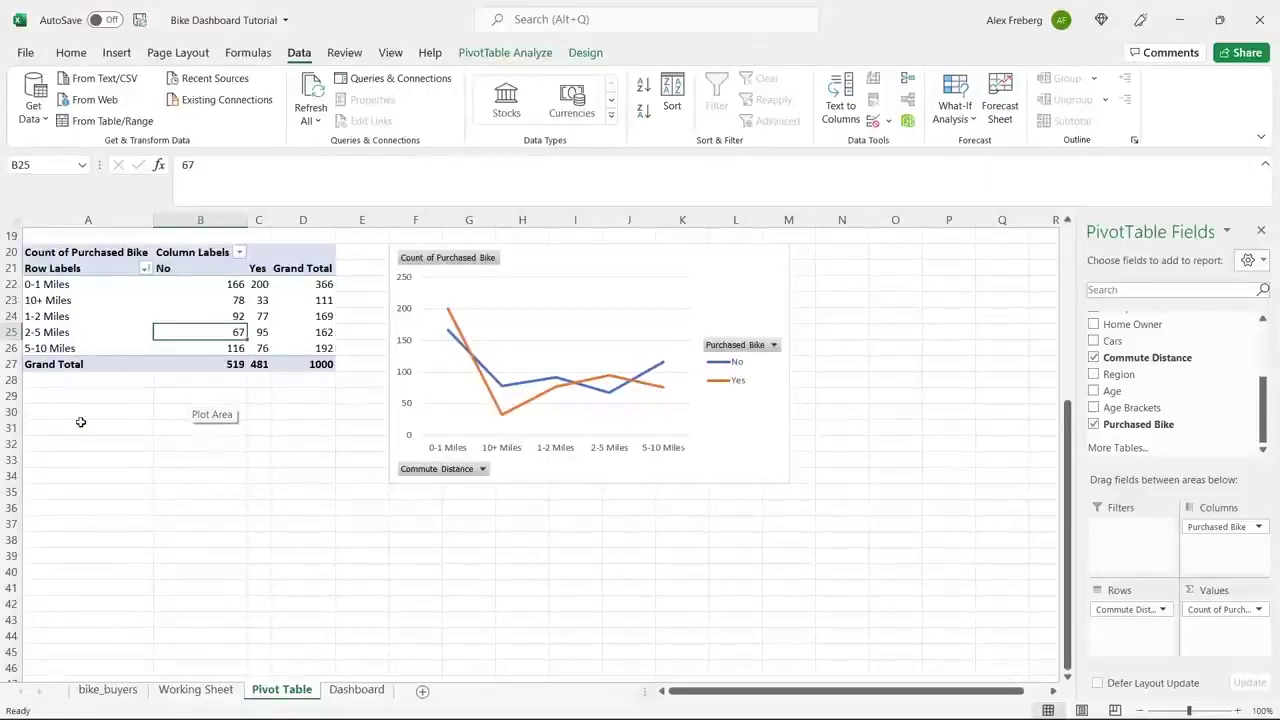
pyautogui.click(195, 689)
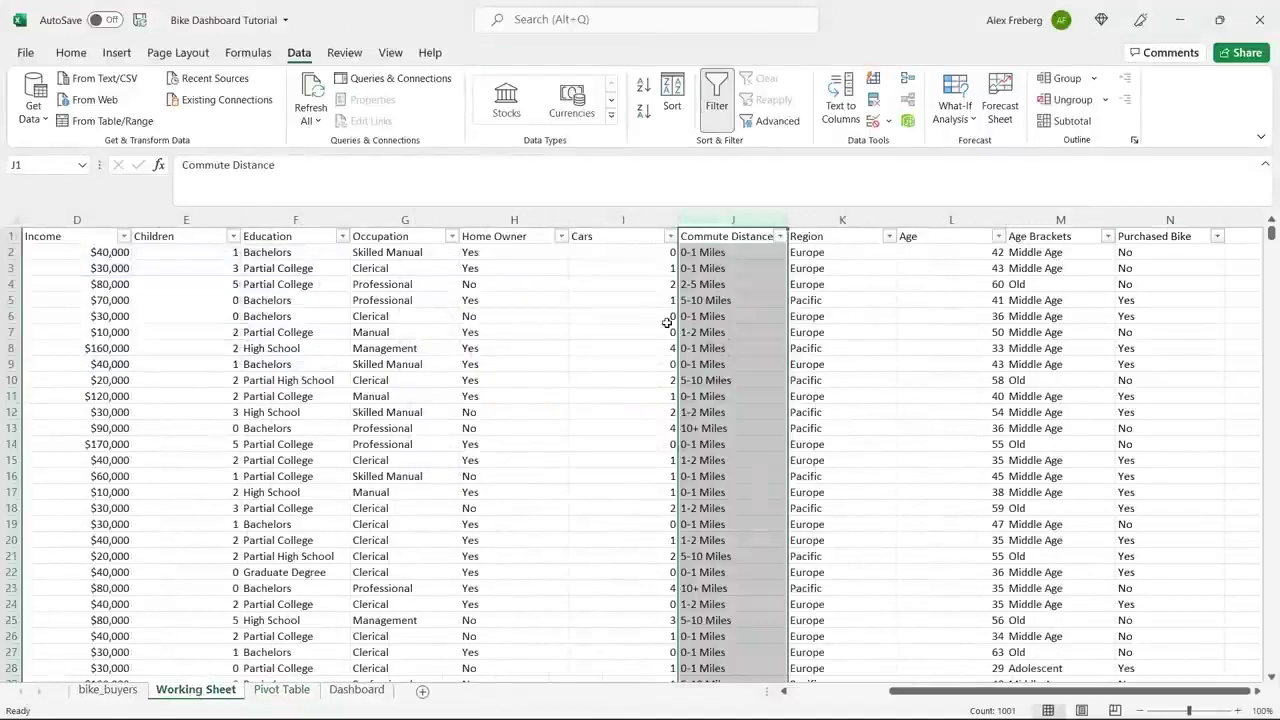
# Step: Start a find and replace on the Working Sheet with "10+ Miles", copied from cell J13, as the search text
pyautogui.hotkey('ctrl', 'h')
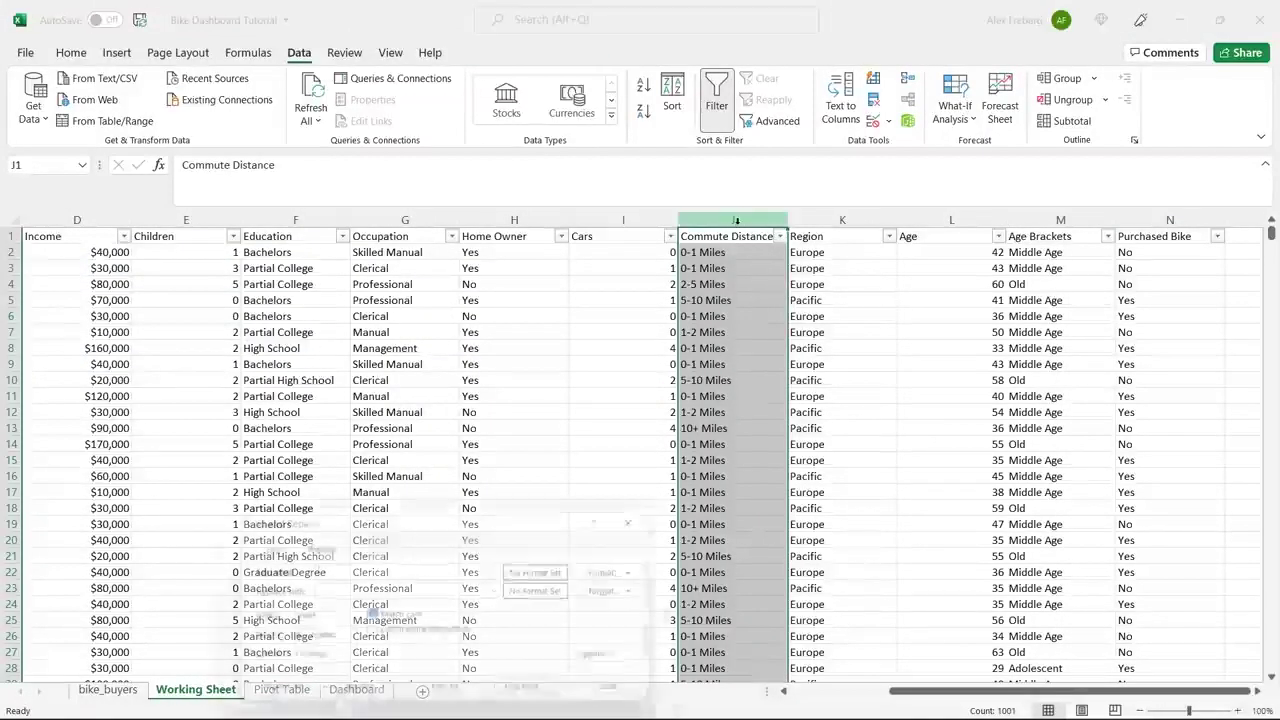
pyautogui.moveTo(437, 520); pyautogui.dragTo(430, 366)
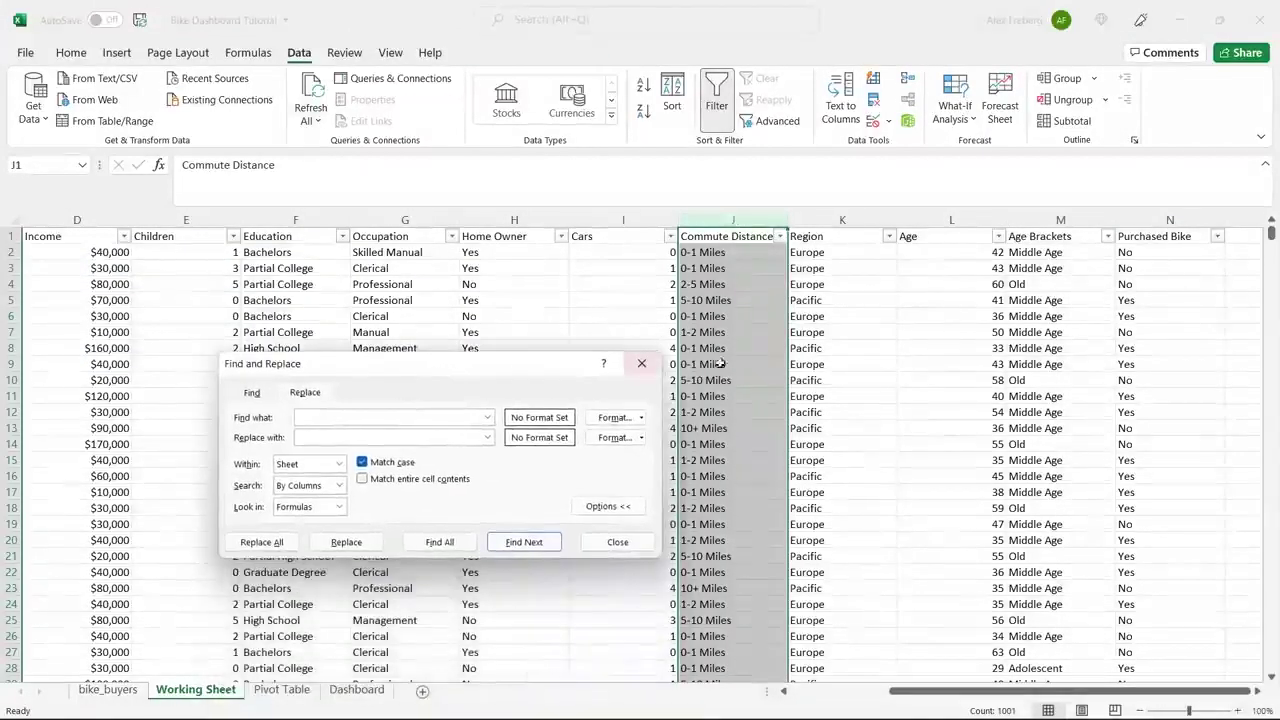
pyautogui.click(734, 366)
pyautogui.click(716, 429)
pyautogui.hotkey('ctrl', 'c')
pyautogui.click(394, 414)
pyautogui.hotkey('ctrl', 'v')
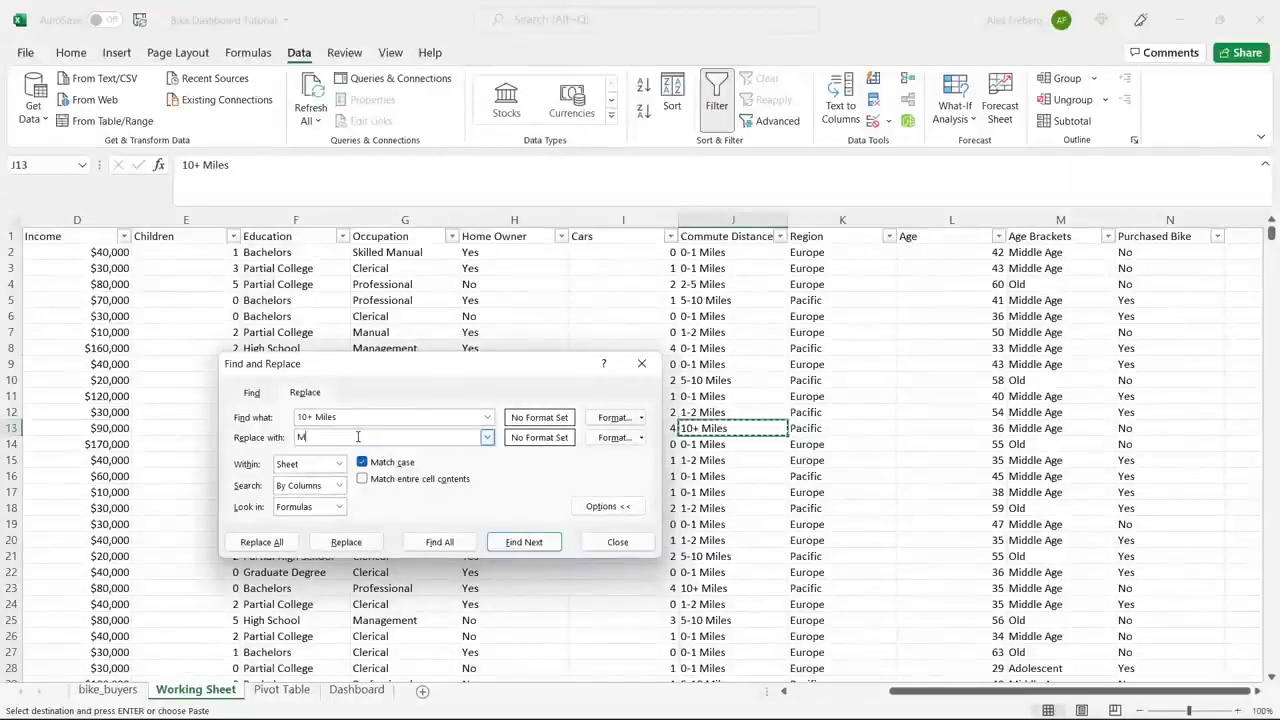
# Step: Replace all matches with "More than 10 Miles" and close Find and Replace
pyautogui.write('0 Miles')
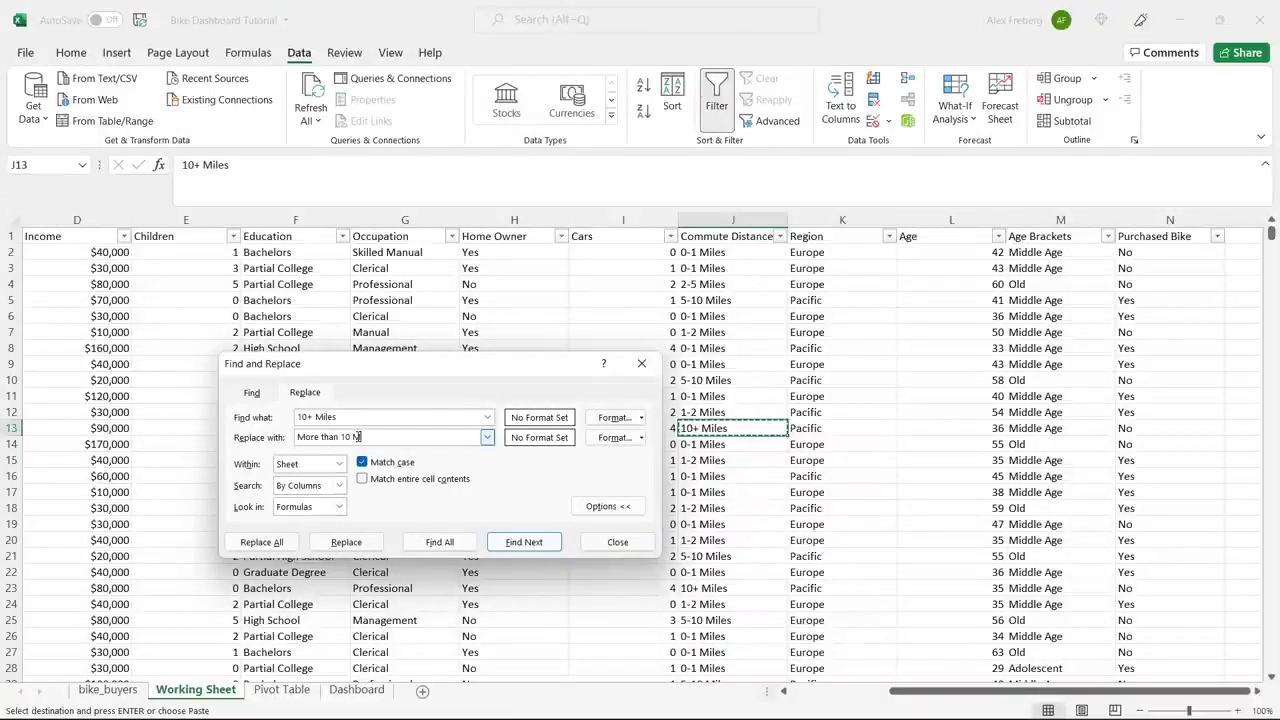
pyautogui.click(282, 541)
pyautogui.click(645, 413)
pyautogui.click(646, 364)
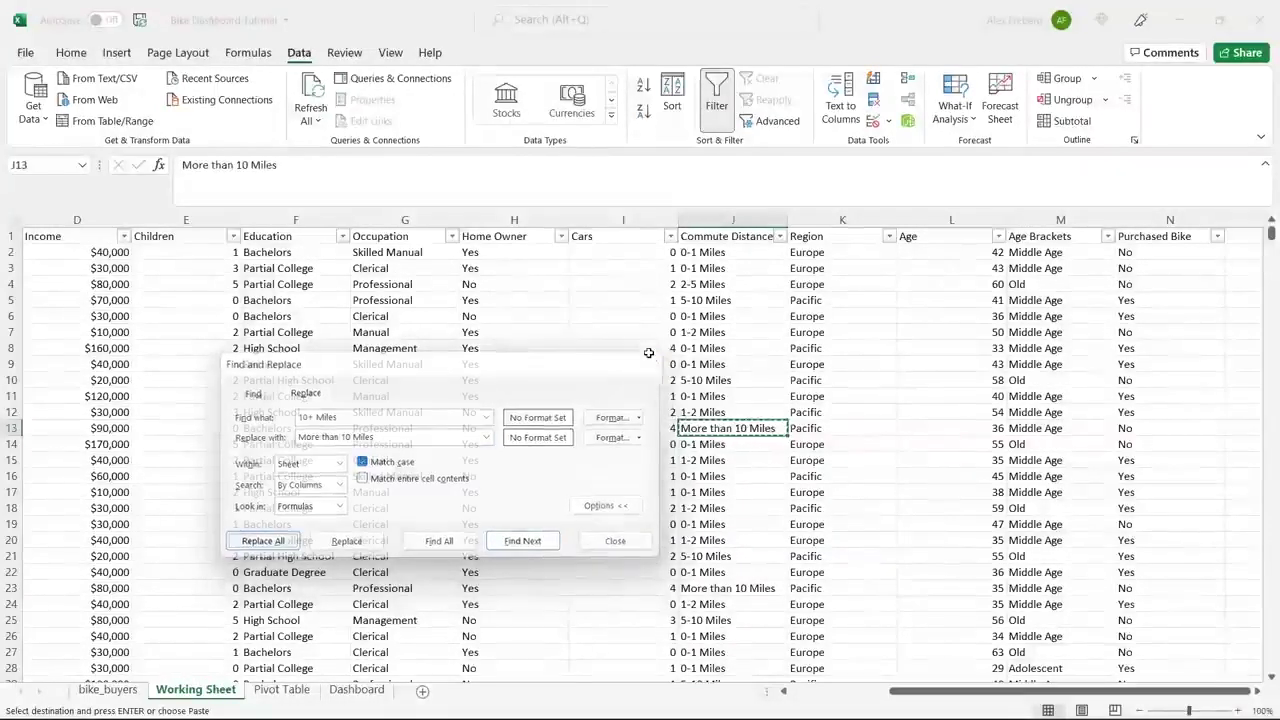
pyautogui.doubleClick(736, 332)
pyautogui.click(740, 397)
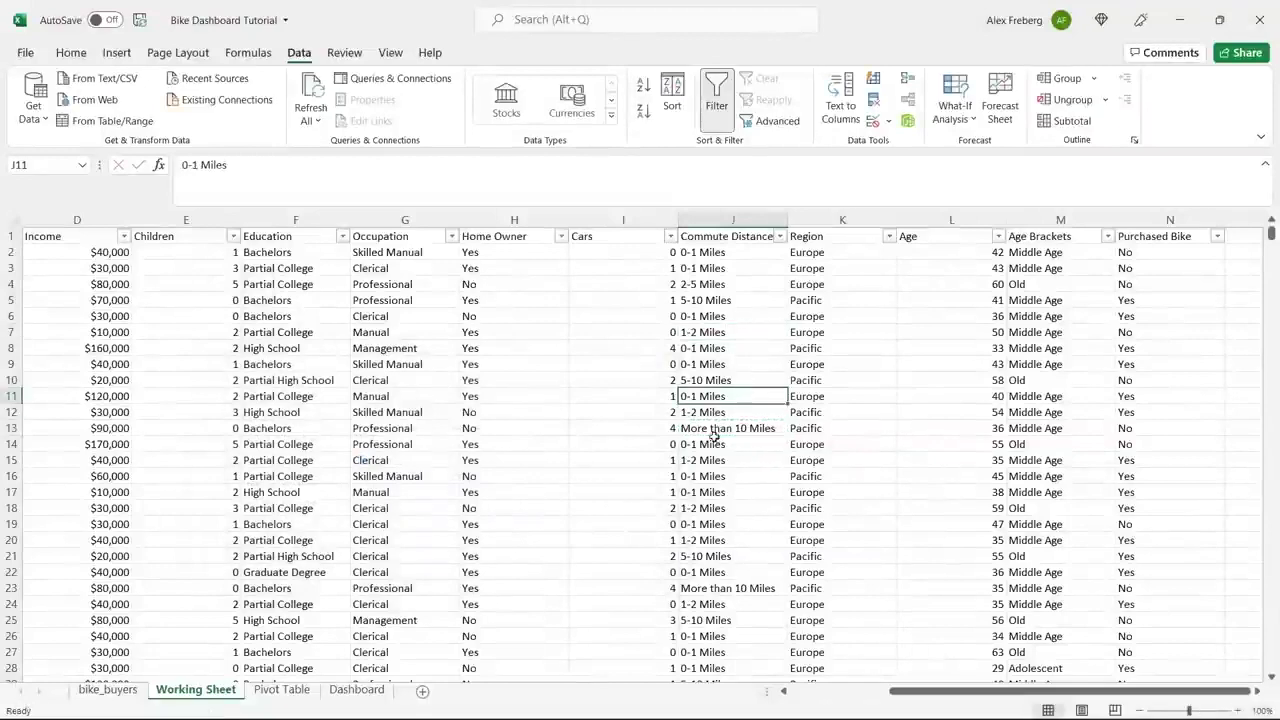
# Step: Refresh all data on the Pivot Table sheet so the commute distance table and line chart use the renamed category
pyautogui.click(282, 689)
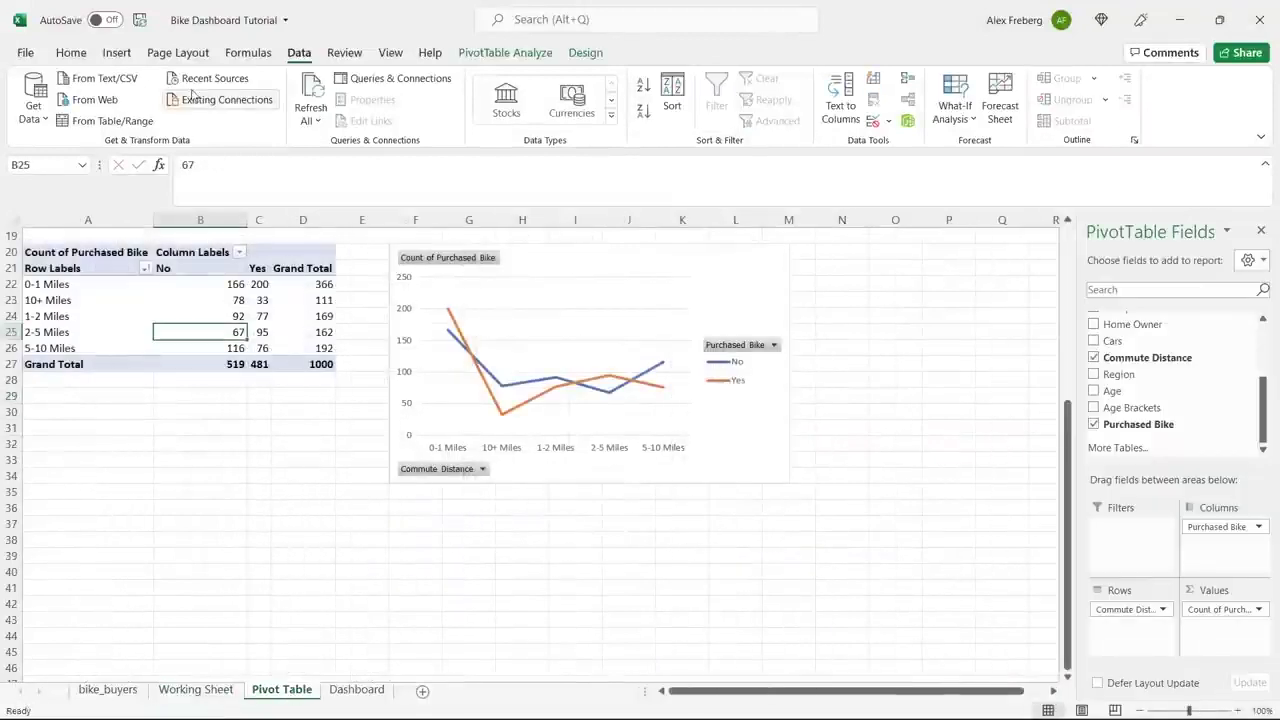
pyautogui.click(311, 90)
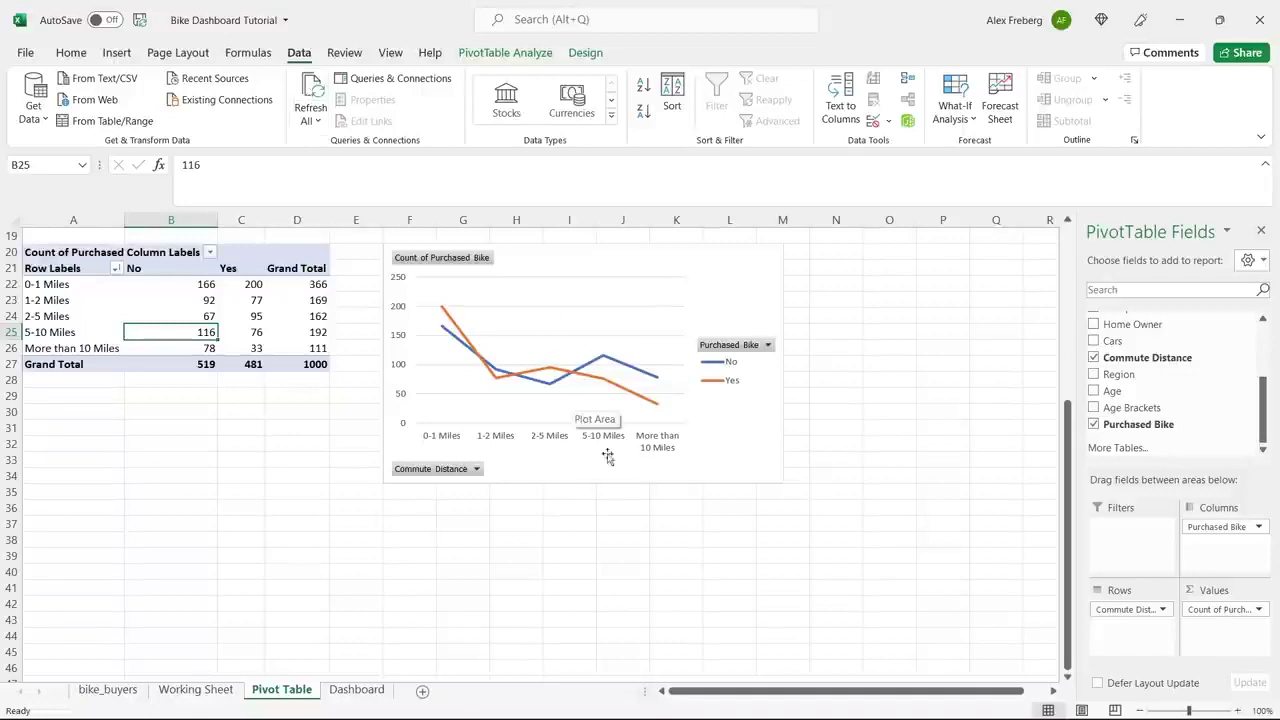
pyautogui.click(622, 507)
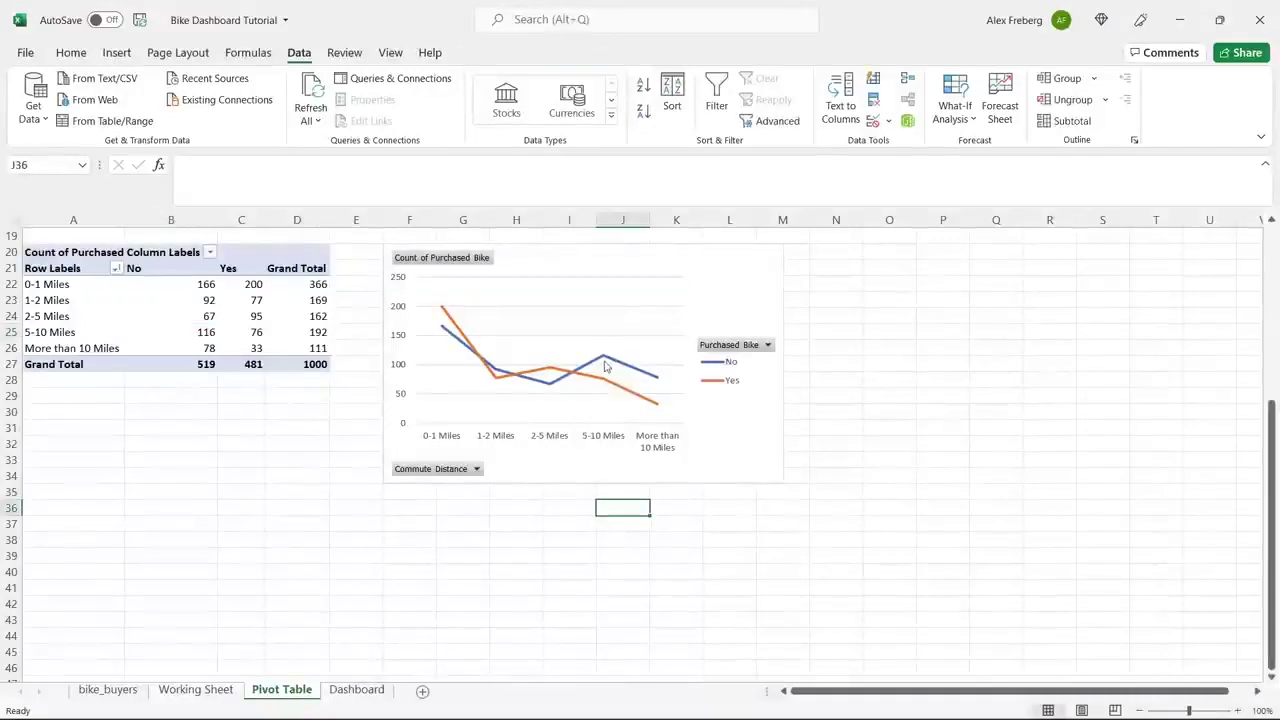
pyautogui.moveTo(604, 367)
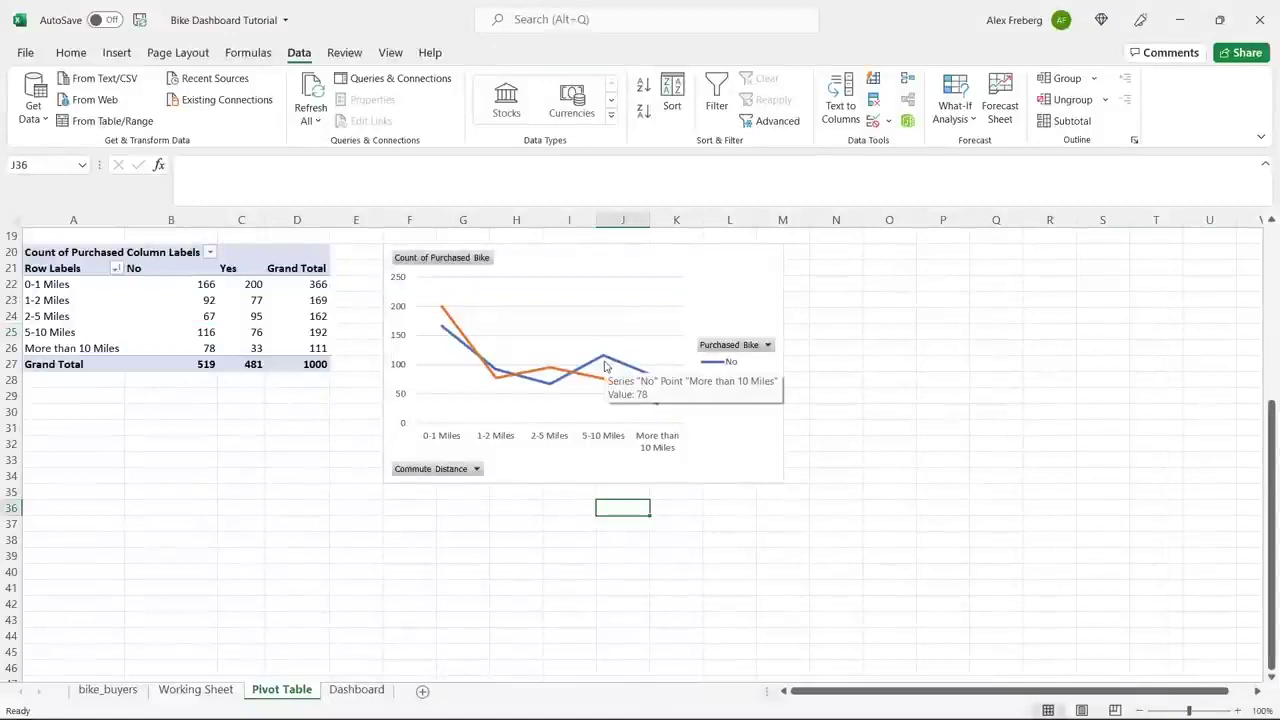
# Step: Add axis titles to the commute distance line chart and name the horizontal one "Commute Distance"
pyautogui.click(729, 275)
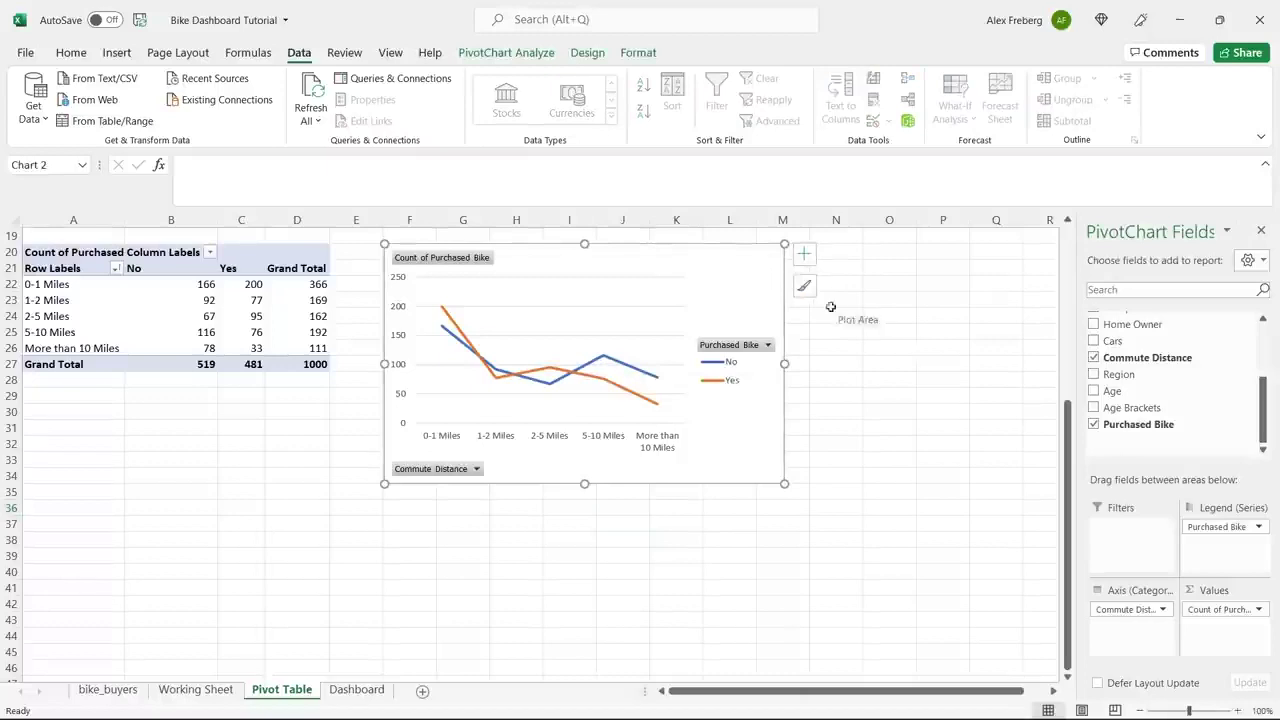
pyautogui.click(804, 258)
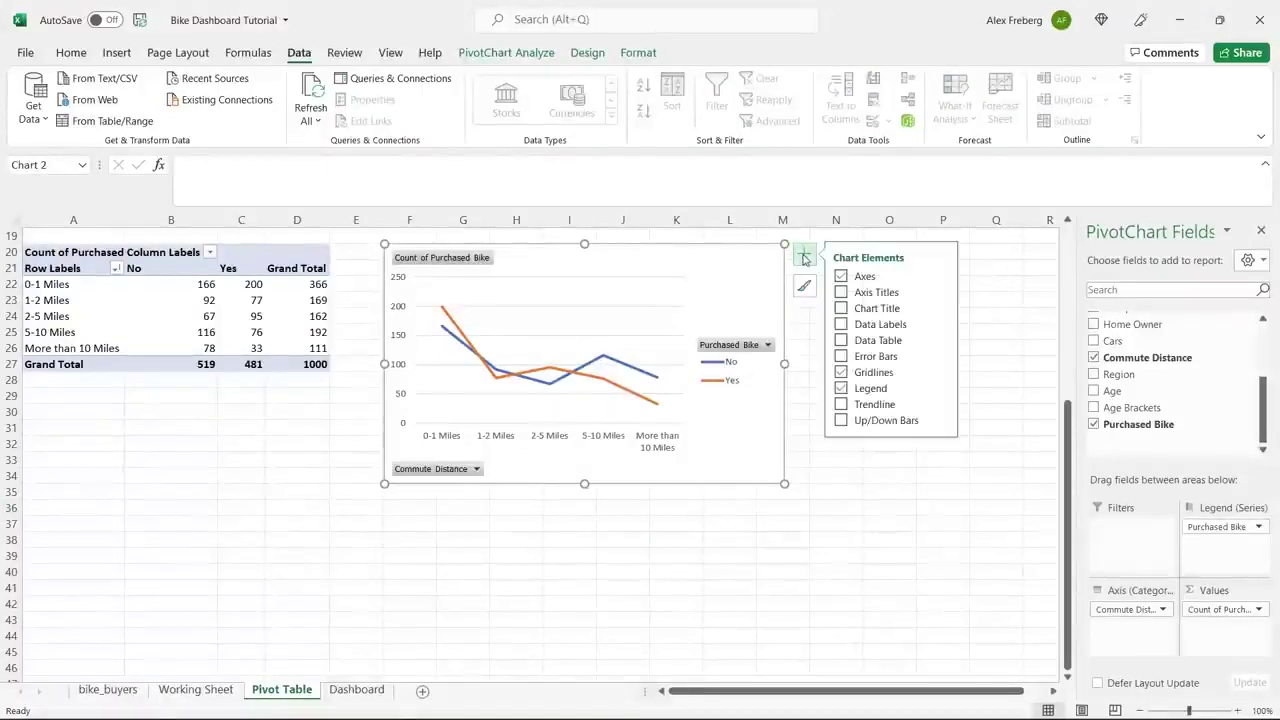
pyautogui.click(841, 292)
pyautogui.doubleClick(567, 444)
pyautogui.tripleClick(567, 444)
pyautogui.write('Commut')
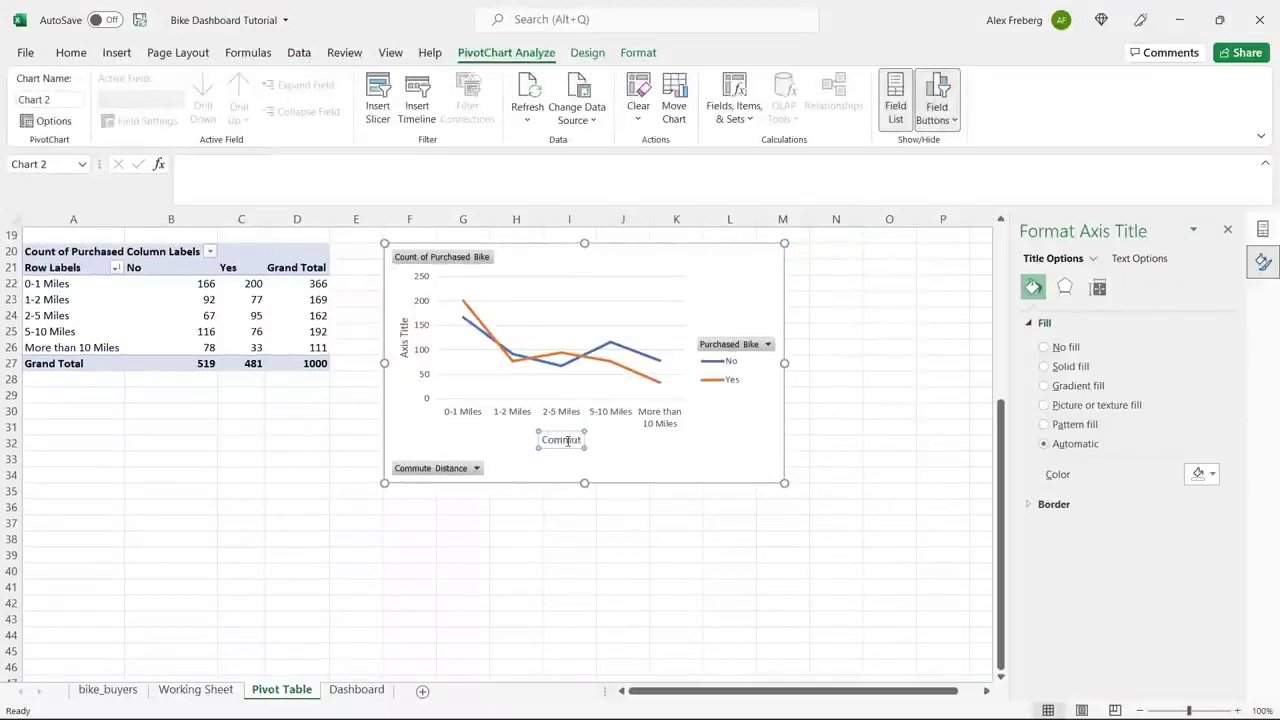
pyautogui.write('e Distance')
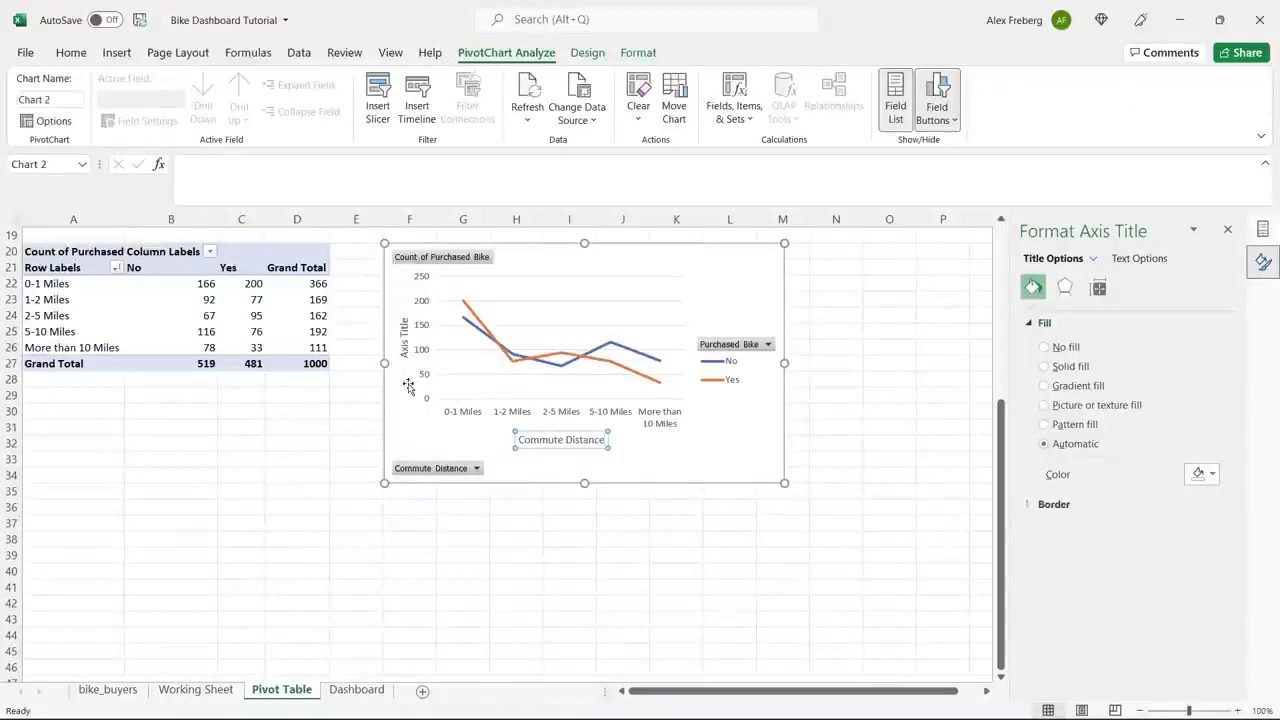
# Step: Remove the primary vertical axis title from the line chart while leaving the primary horizontal axis title enabled
pyautogui.click(404, 344)
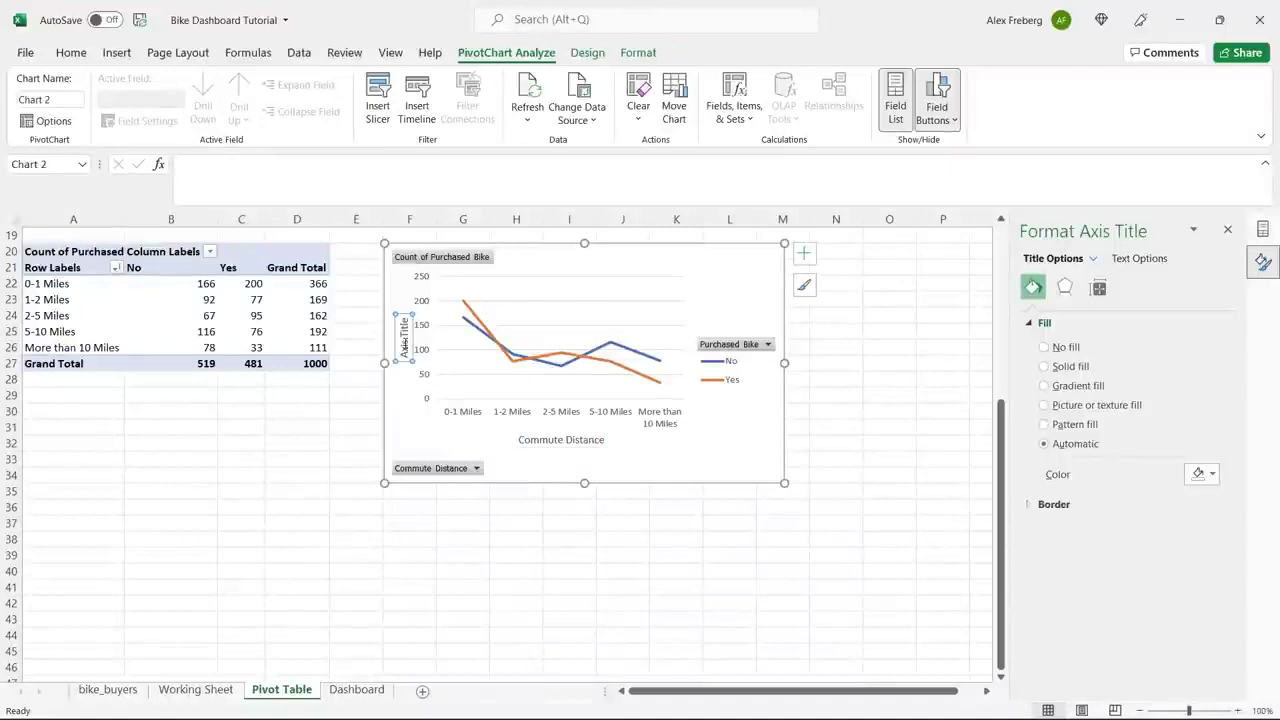
pyautogui.tripleClick(404, 344)
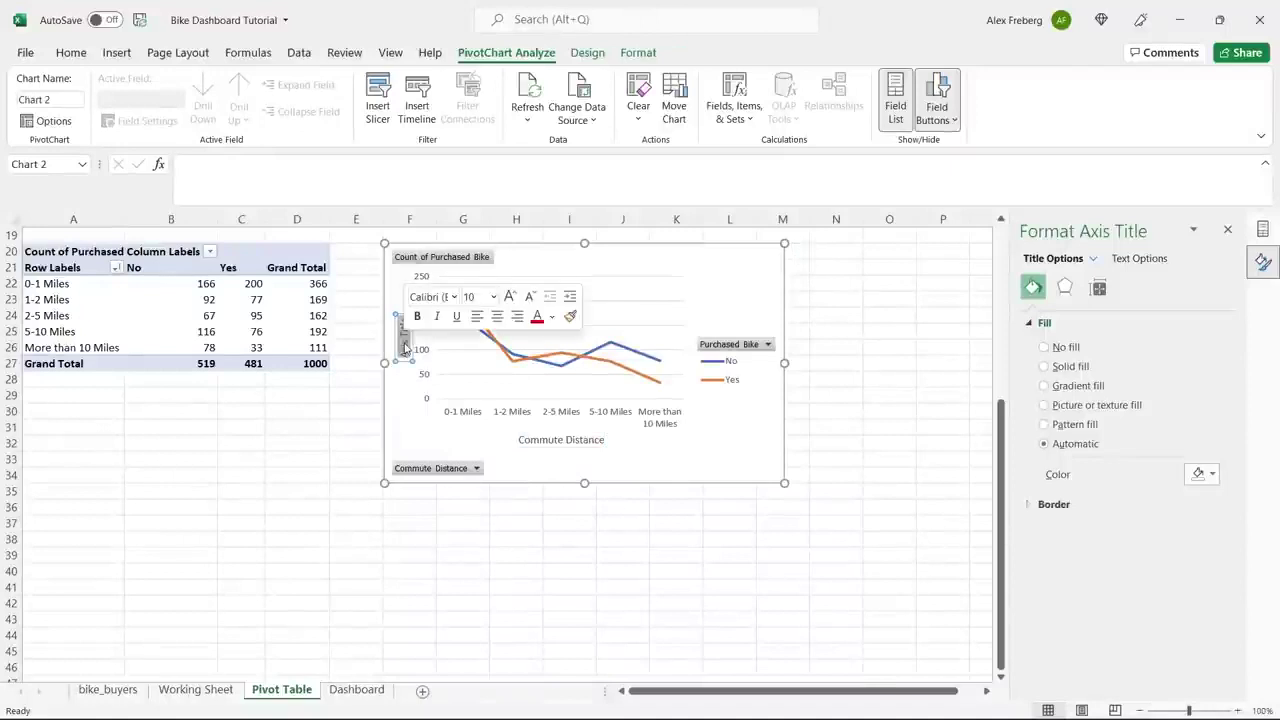
pyautogui.click(722, 312)
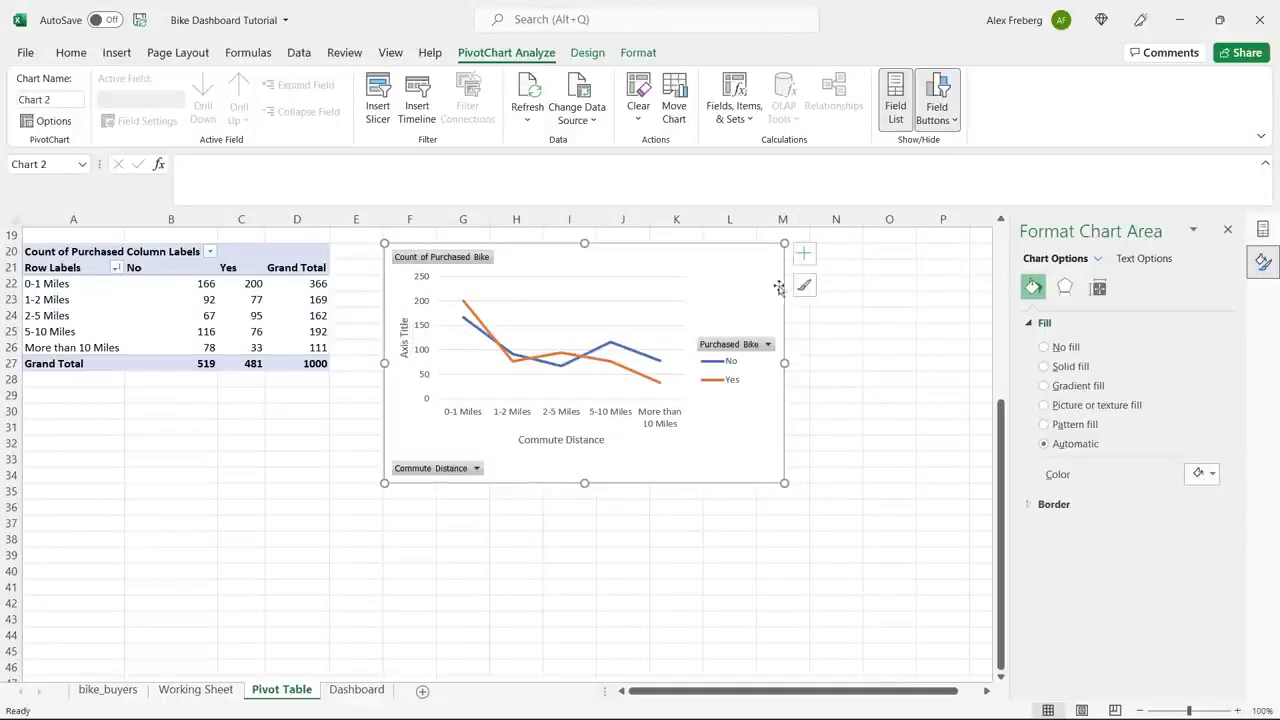
pyautogui.click(805, 251)
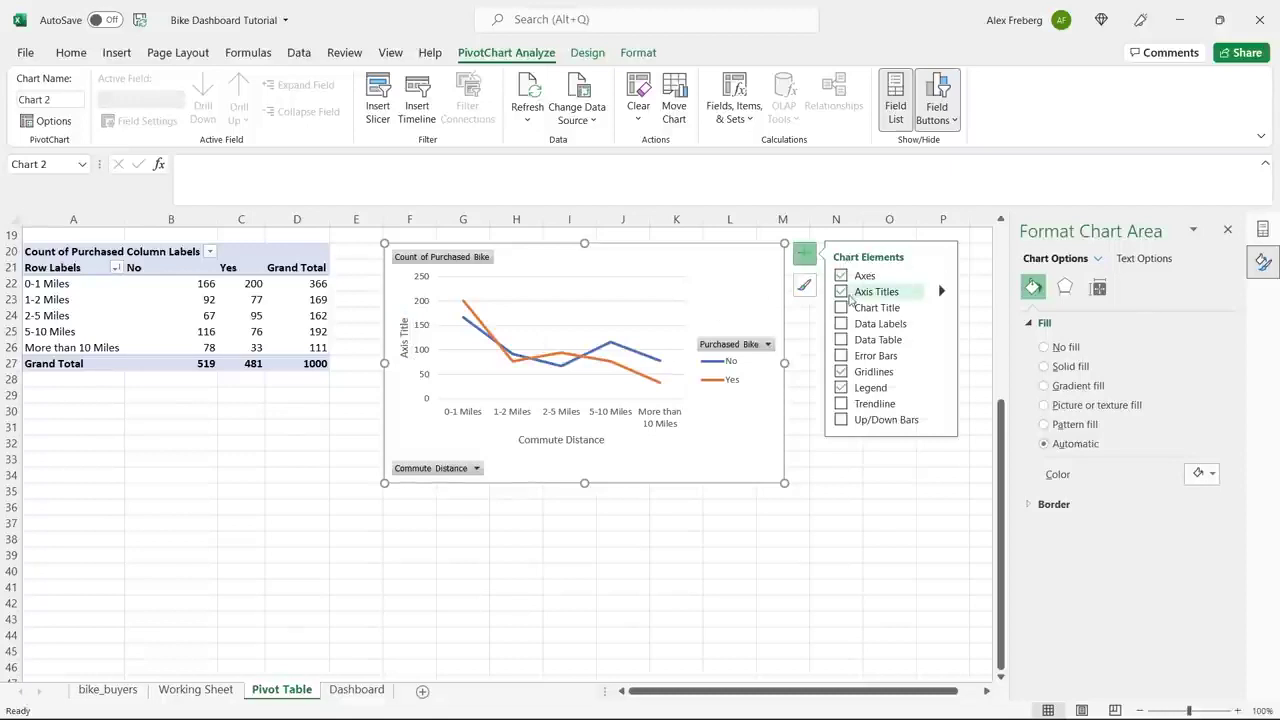
pyautogui.click(941, 291)
pyautogui.click(972, 296)
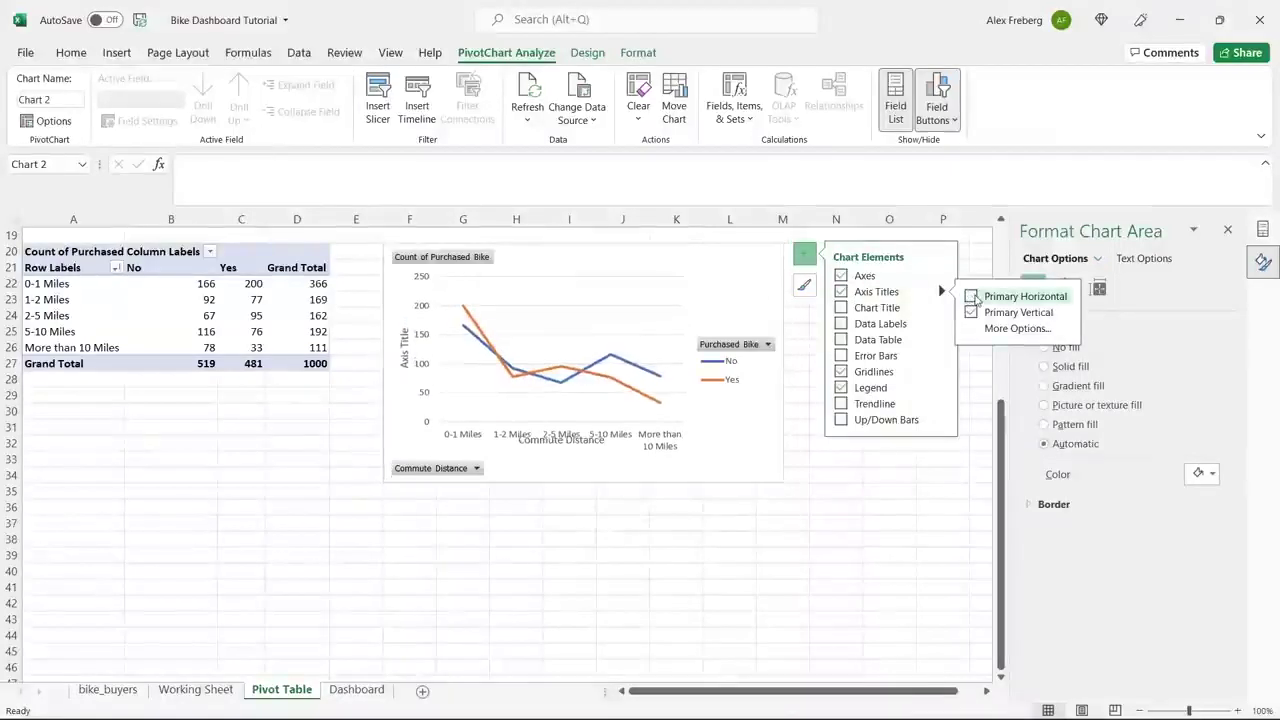
pyautogui.click(972, 296)
pyautogui.click(972, 312)
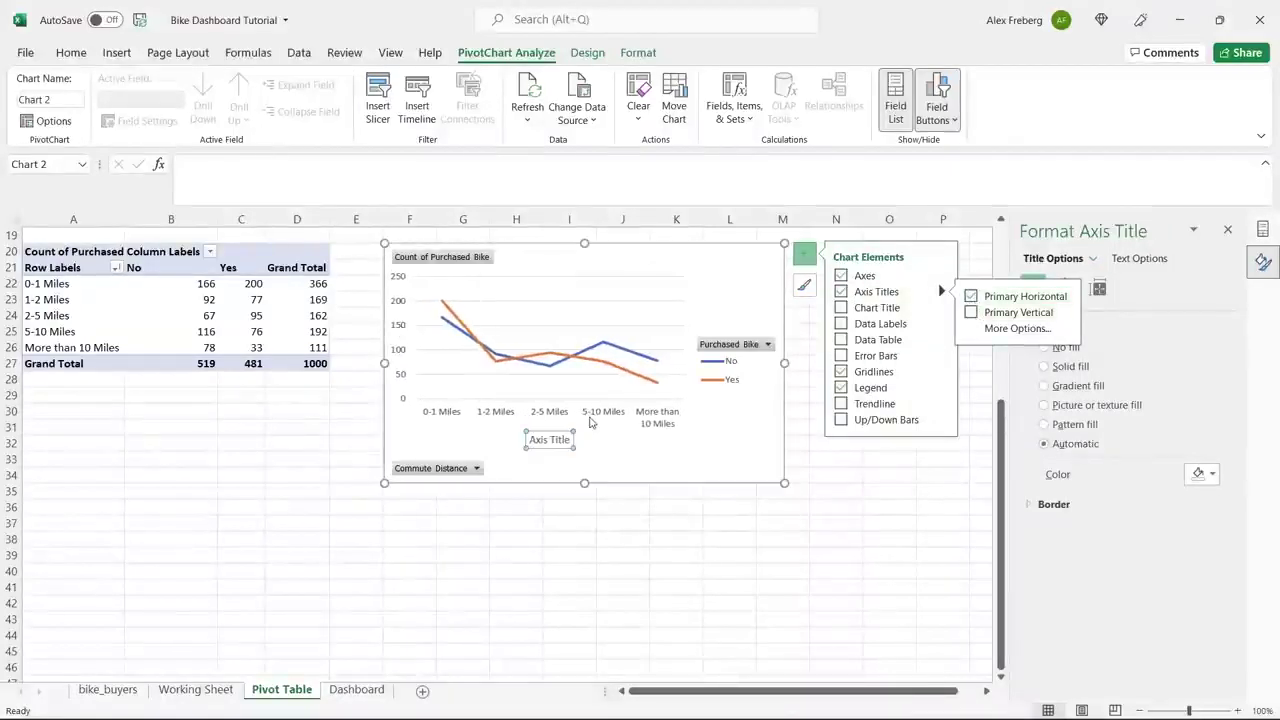
# Step: Replace the horizontal axis title's placeholder text with "Commute Distance"
pyautogui.click(550, 441)
pyautogui.doubleClick(550, 441)
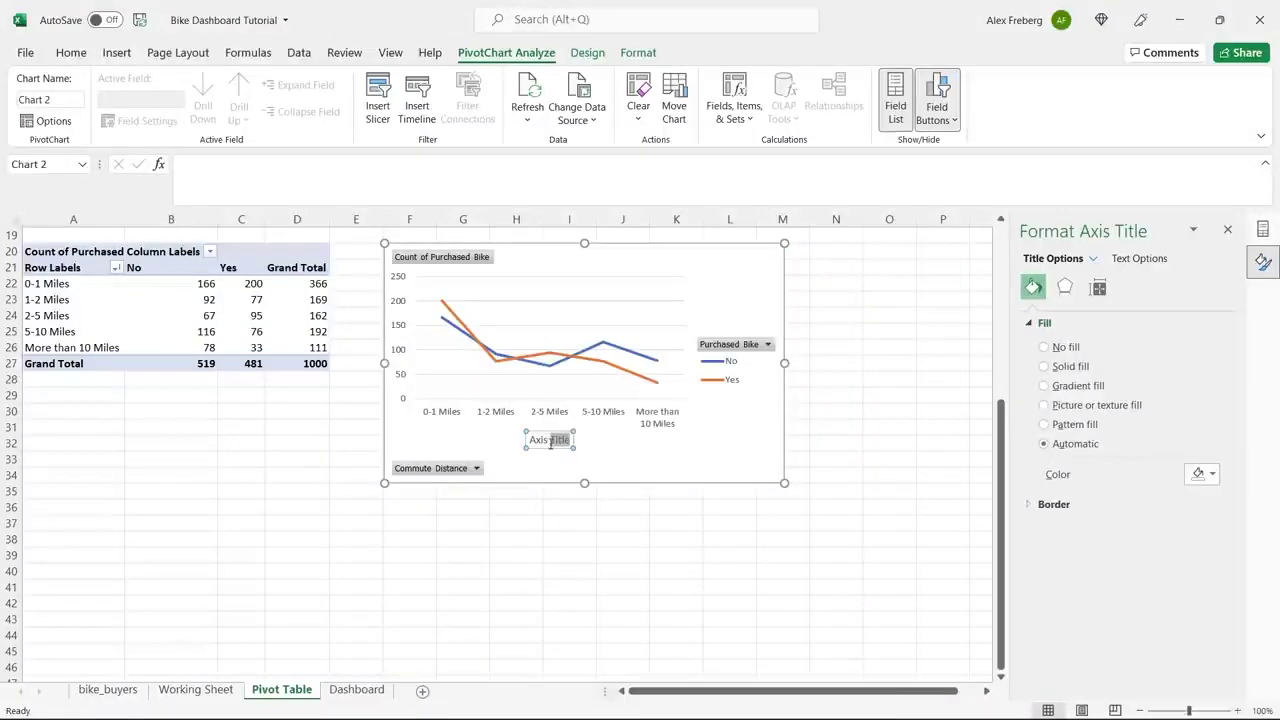
pyautogui.click(550, 442)
pyautogui.hotkey('ctrl', 'a')
pyautogui.write('Commute Dista')
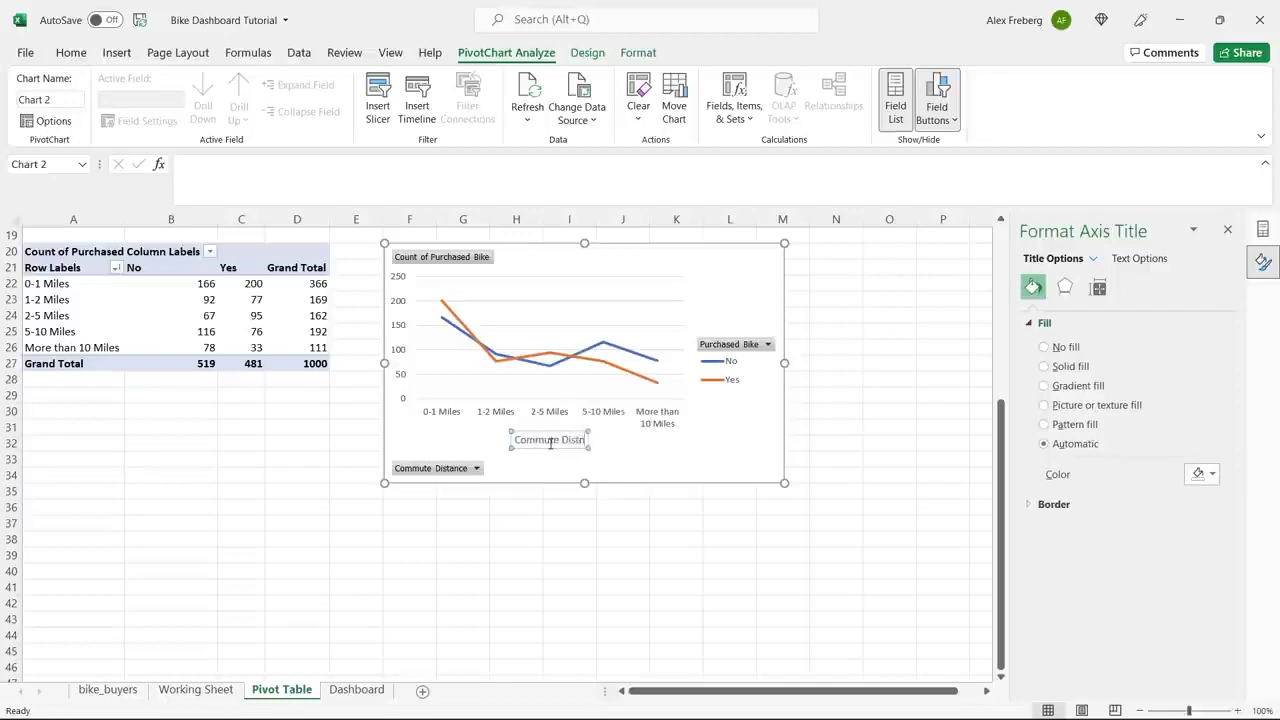
pyautogui.write('nce')
pyautogui.click(706, 466)
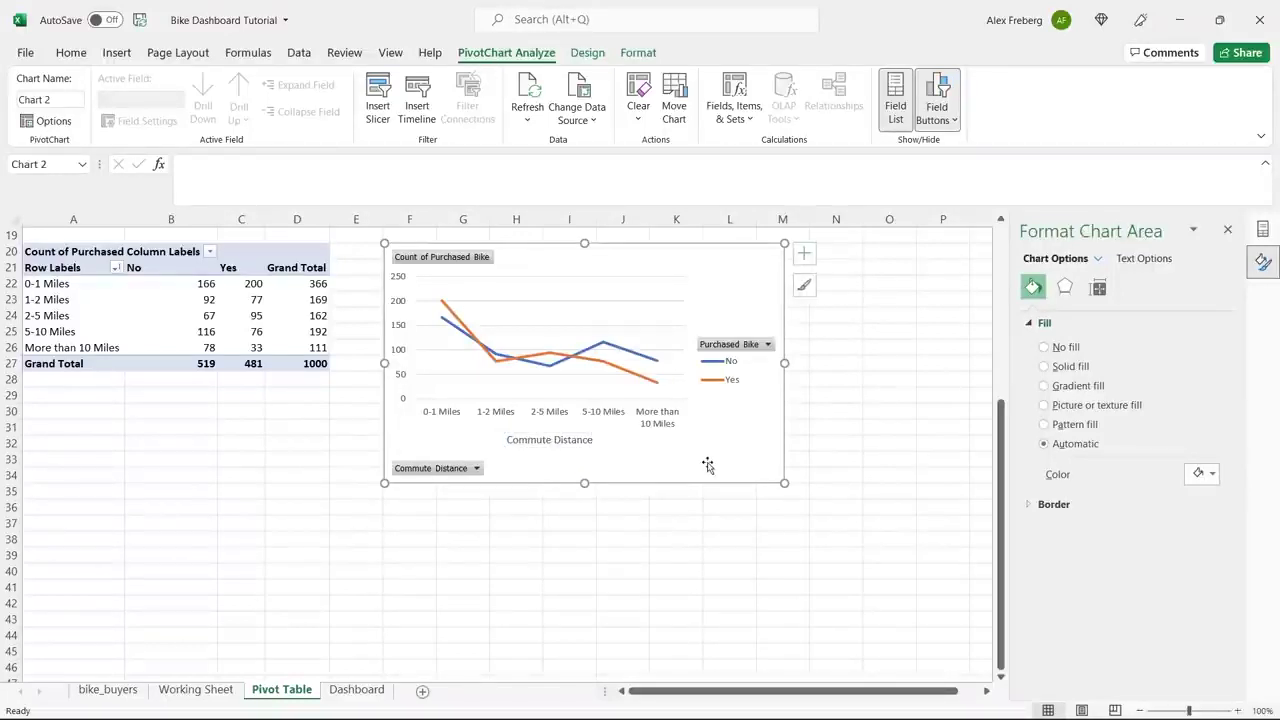
# Step: Add a chart title to the line chart reading "Distance Per Customer"
pyautogui.click(806, 257)
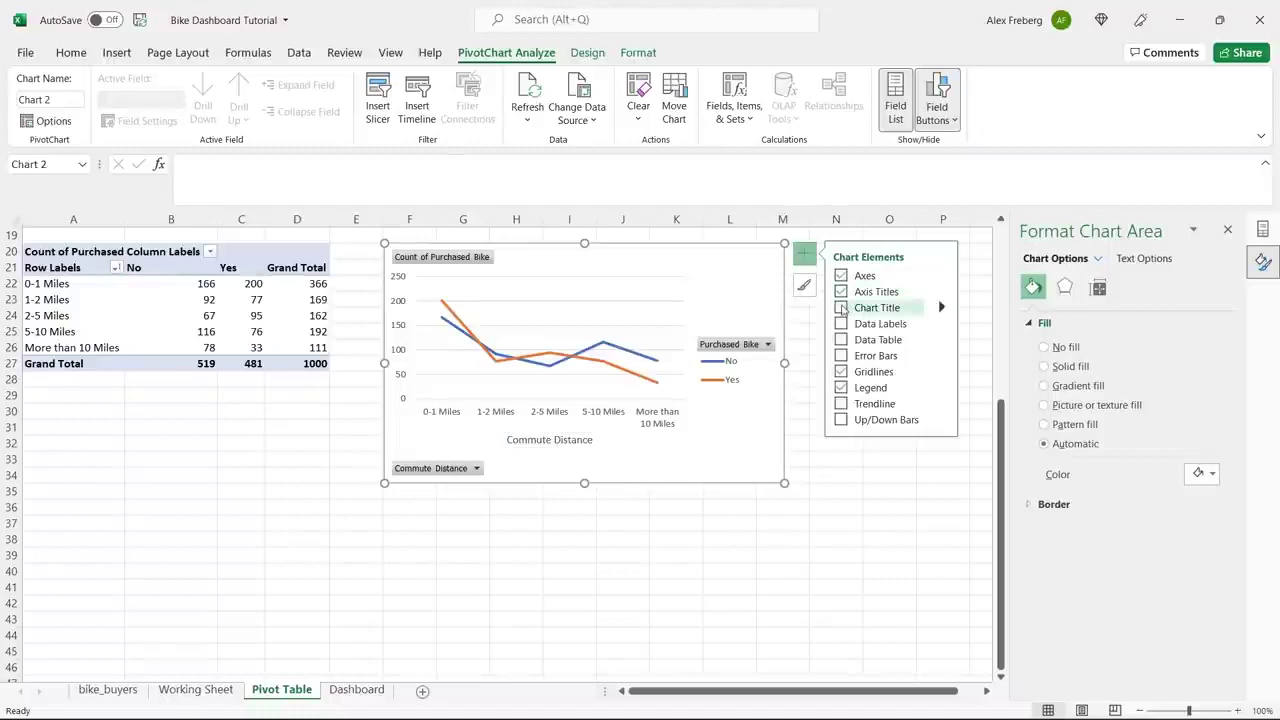
pyautogui.click(842, 308)
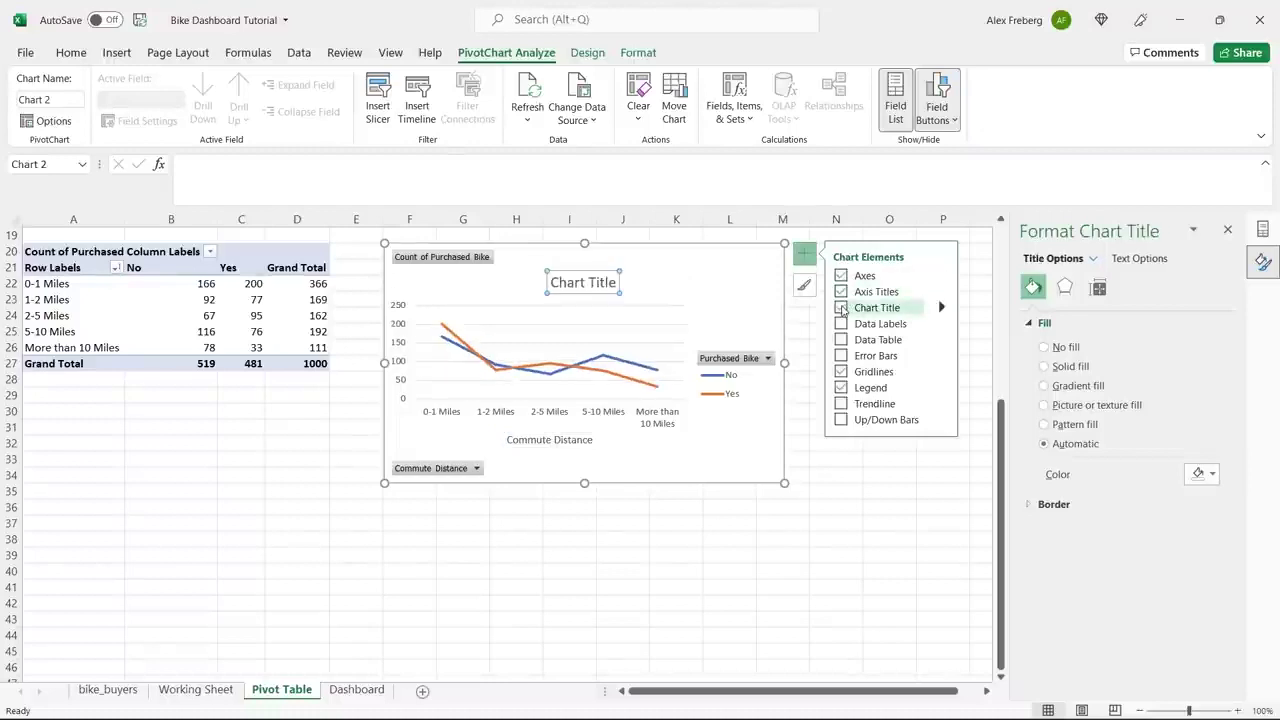
pyautogui.tripleClick(586, 285)
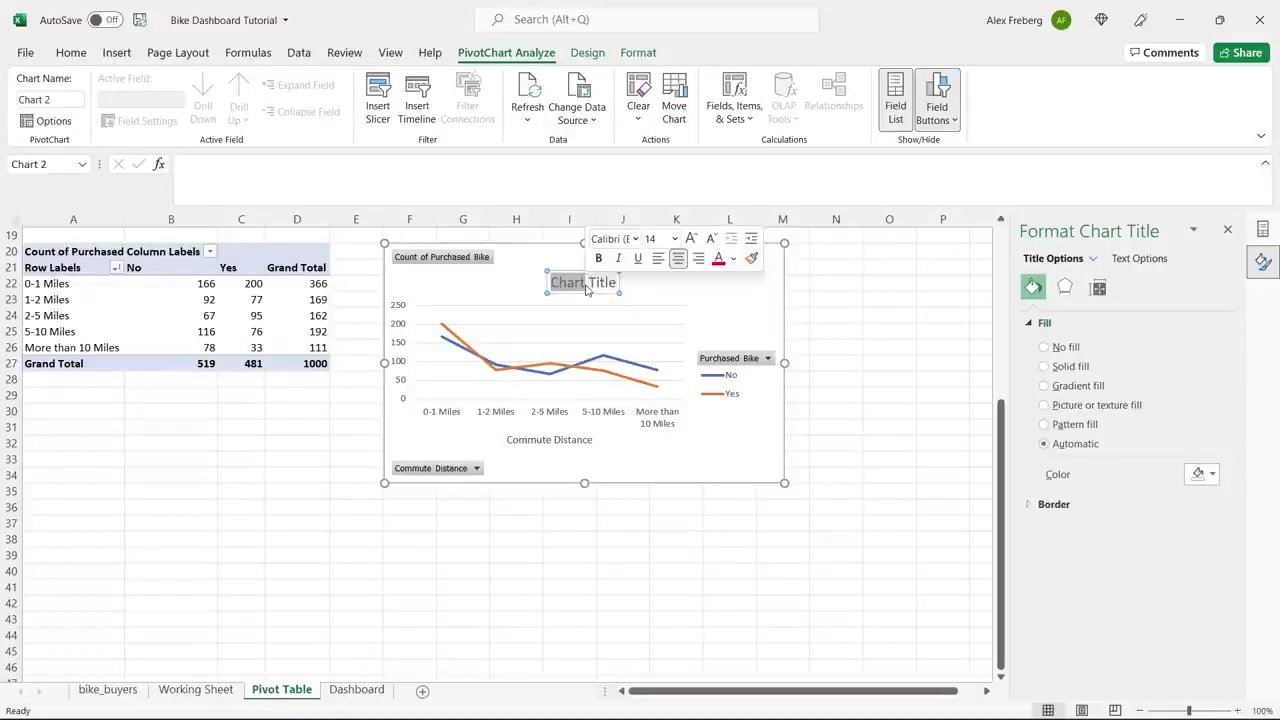
pyautogui.write('Distance')
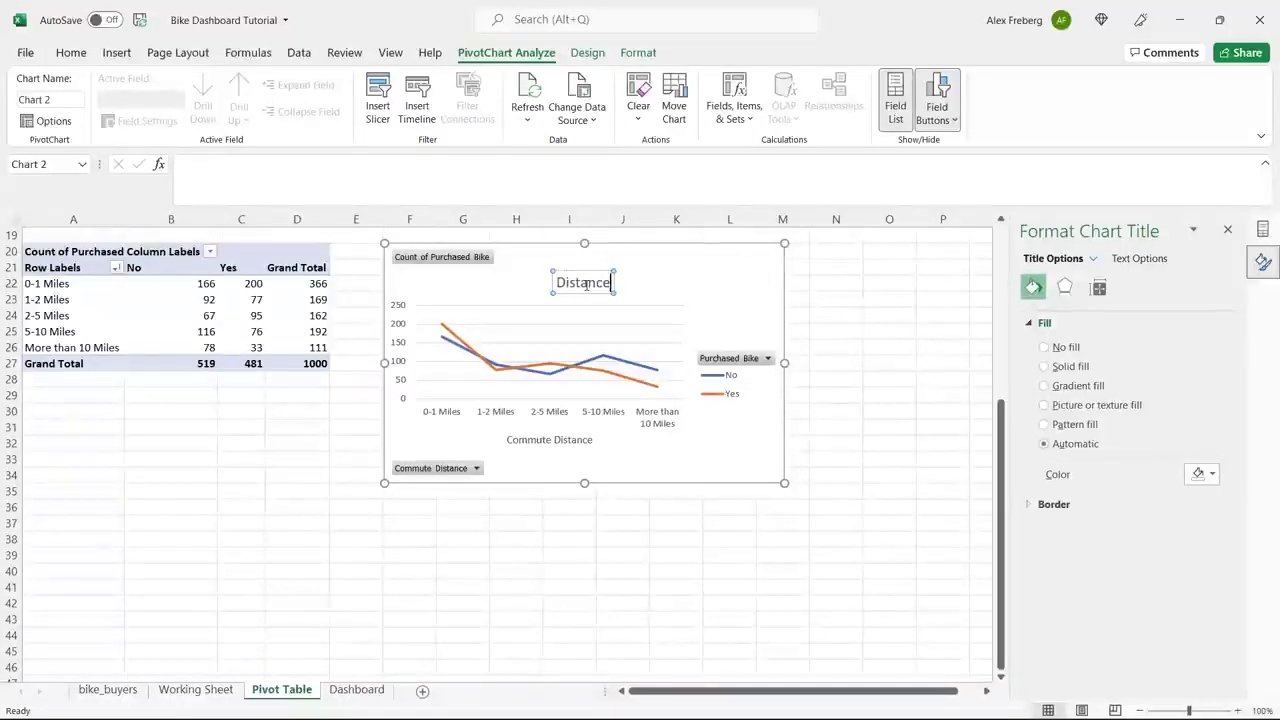
pyautogui.write(' Per Custom')
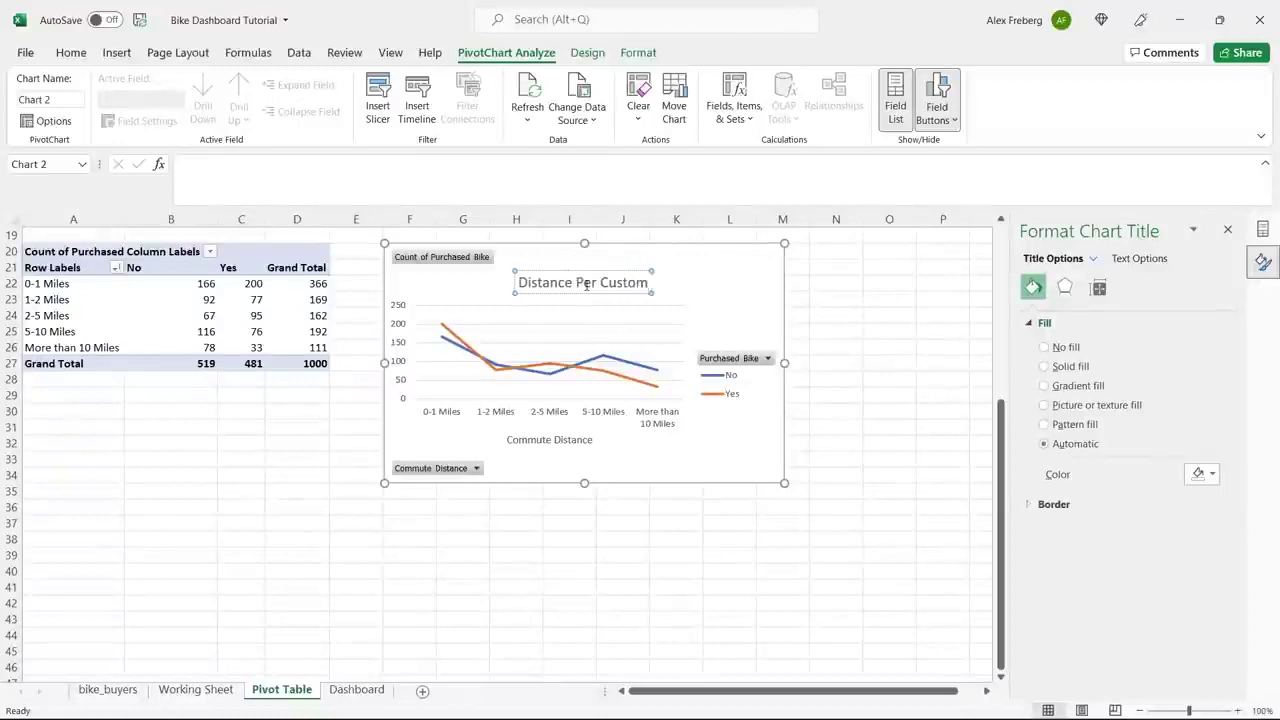
pyautogui.write('aer')
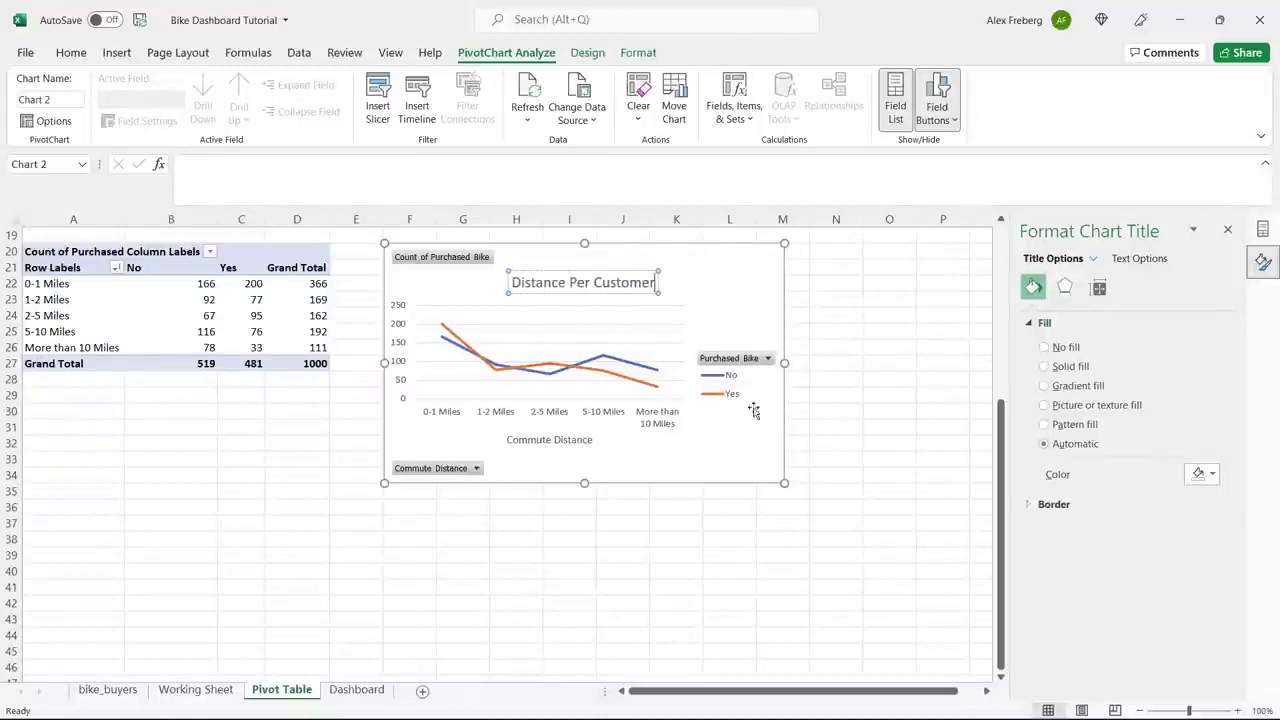
# Step: Replace the commute distance line chart's title with "Customer Commute"
pyautogui.doubleClick(622, 284)
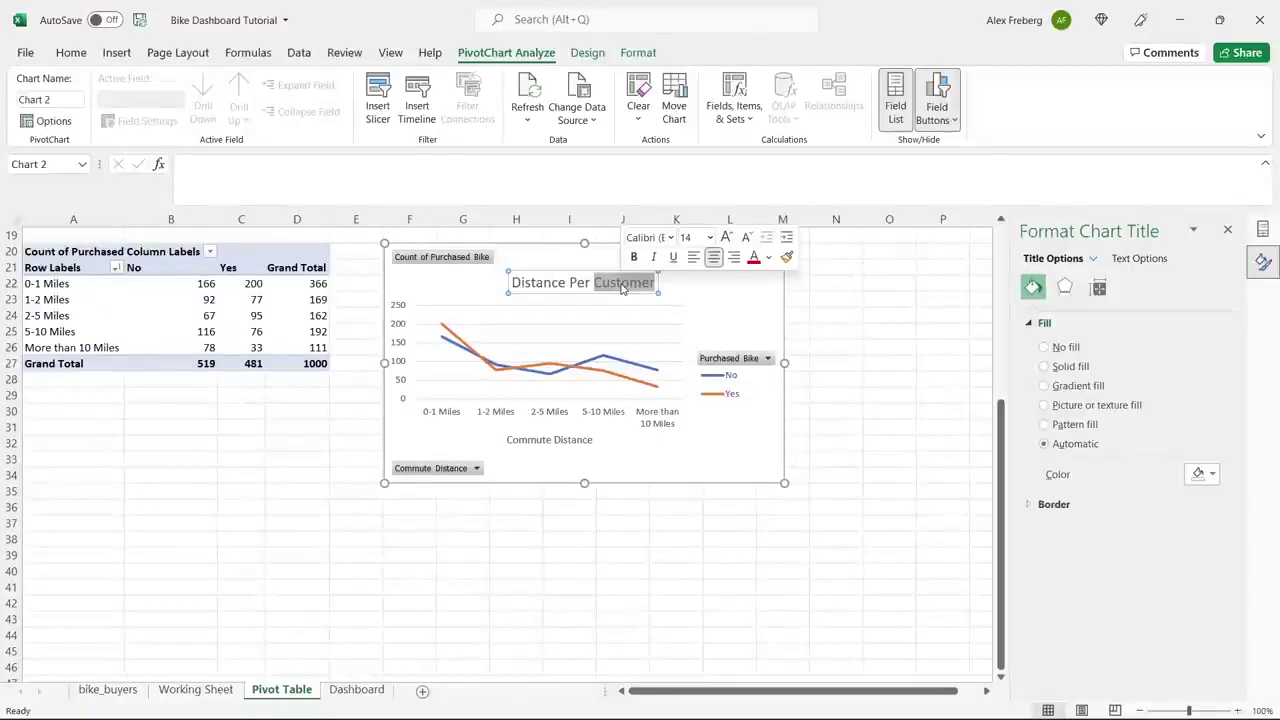
pyautogui.press('BackSpace')
pyautogui.press('BackSpace')
pyautogui.press('BackSpace')
pyautogui.press('BackSpace')
pyautogui.press('BackSpace')
pyautogui.press('BackSpace')
pyautogui.press('BackSpace')
pyautogui.press('BackSpace')
pyautogui.press('BackSpace')
pyautogui.press('BackSpace')
pyautogui.press('BackSpace')
pyautogui.press('BackSpace')
pyautogui.press('BackSpace')
pyautogui.press('BackSpace')
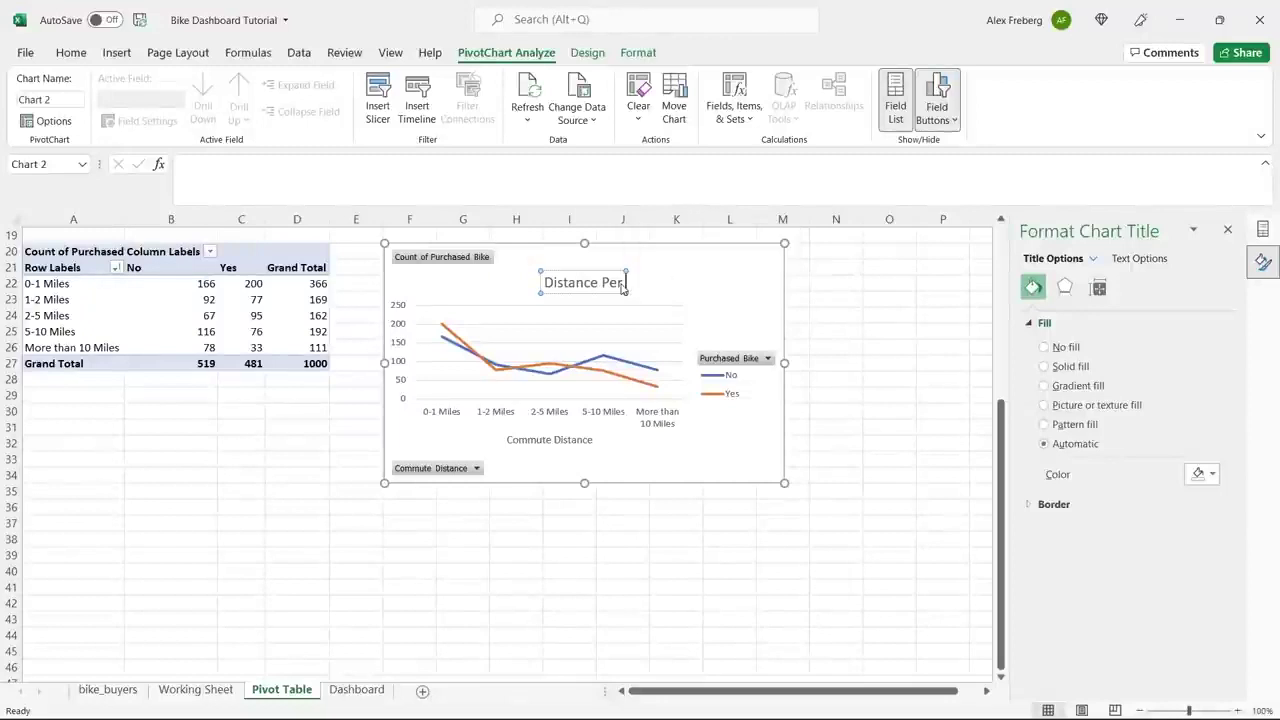
pyautogui.write('Cu')
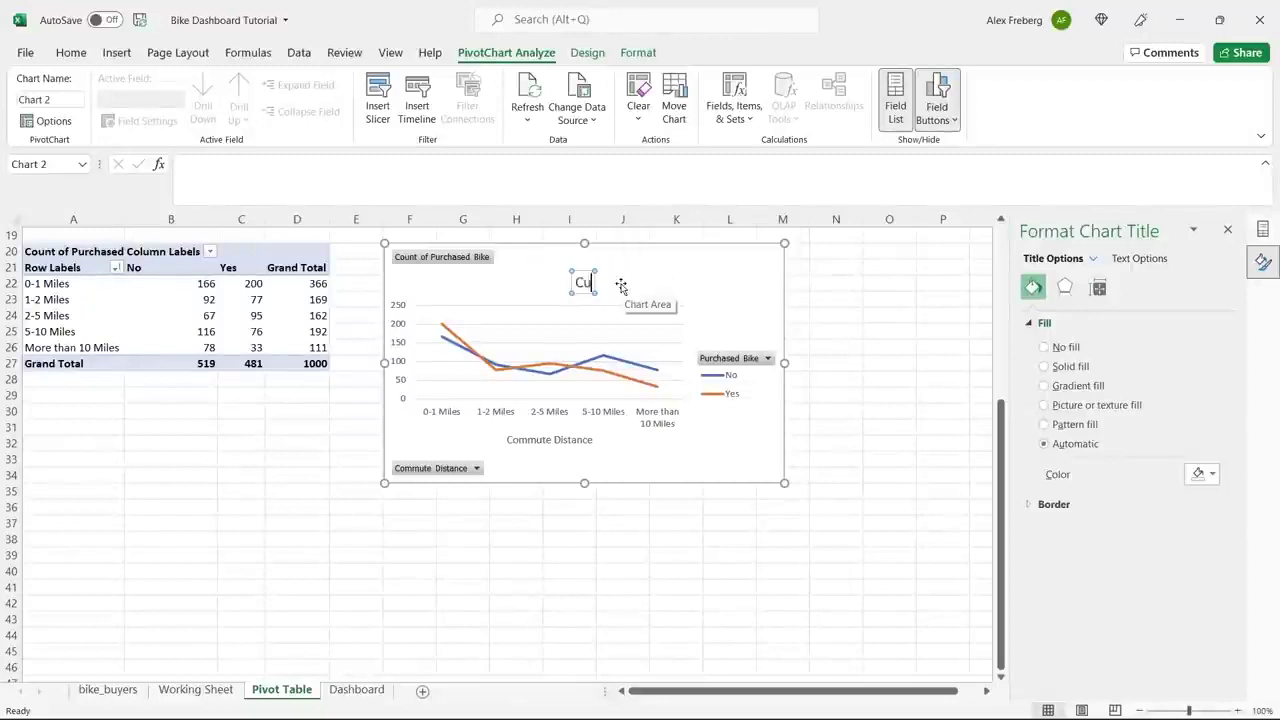
pyautogui.write('stomer Commute')
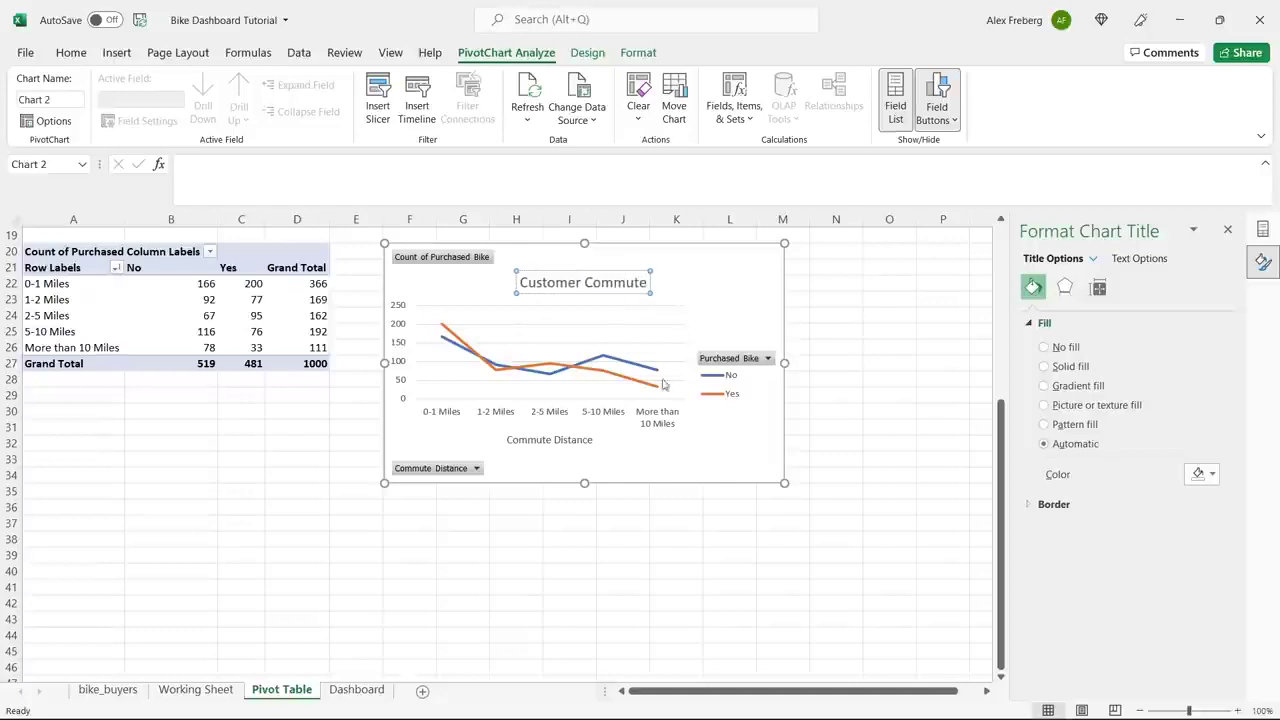
pyautogui.click(724, 437)
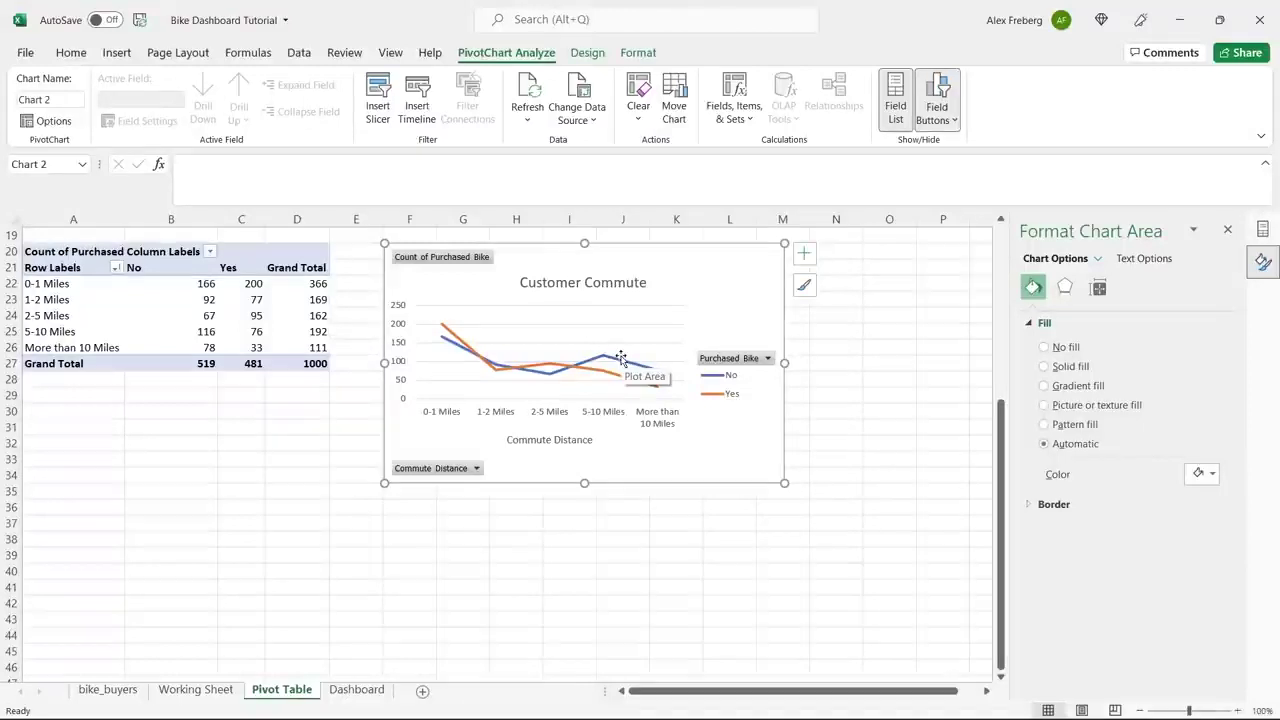
# Step: Insert a pivot table at cell A41 of the Pivot Table sheet, using all the Working Sheet data as its source
pyautogui.click(75, 578)
pyautogui.scroll(-5, 75, 578)
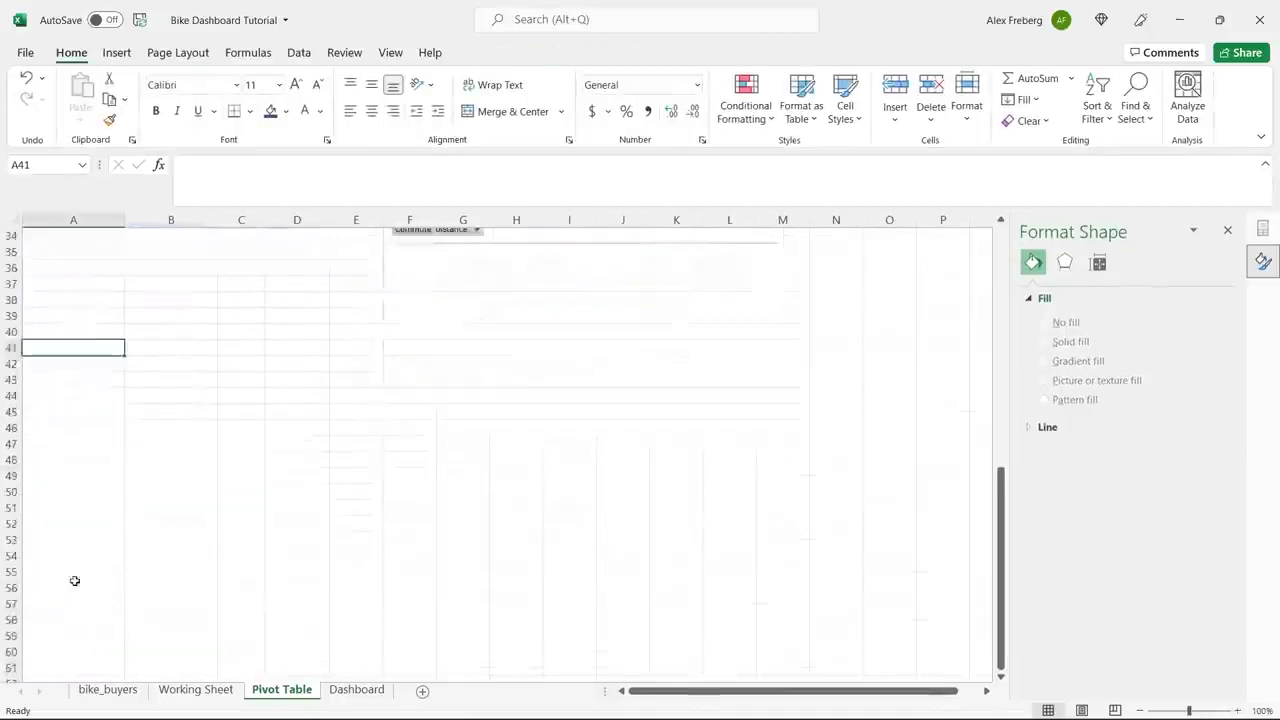
pyautogui.click(116, 52)
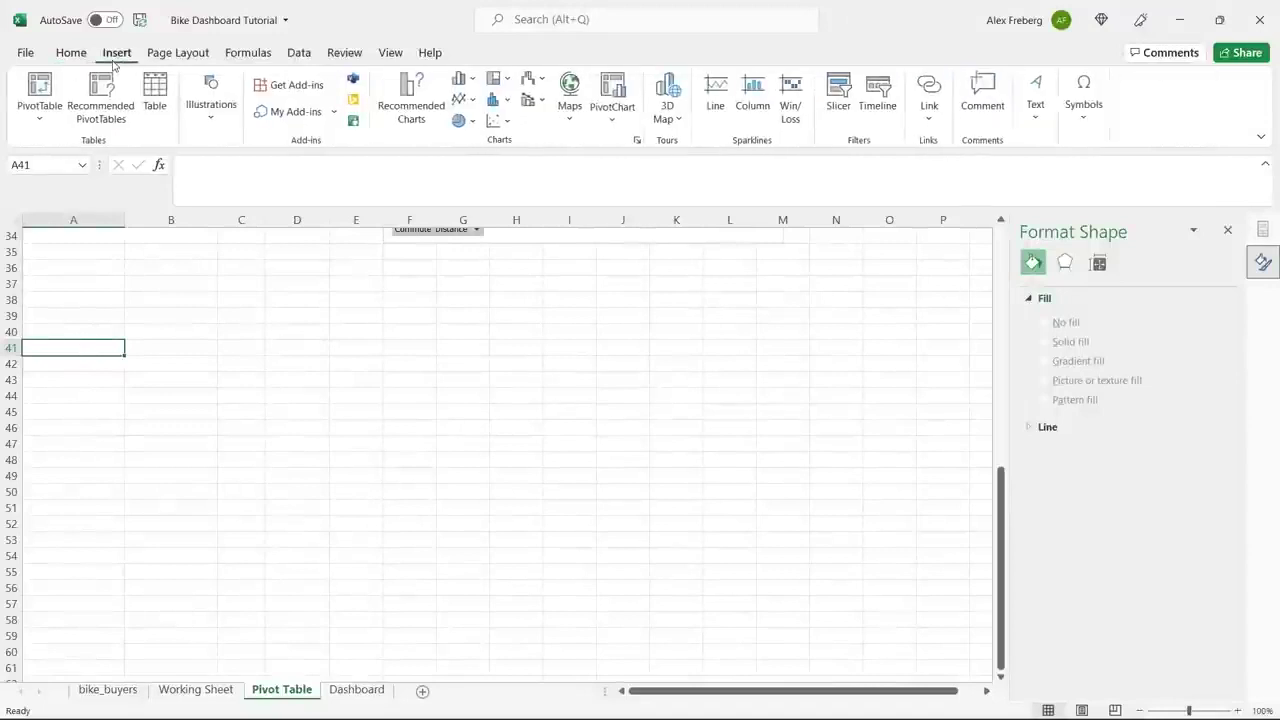
pyautogui.click(40, 88)
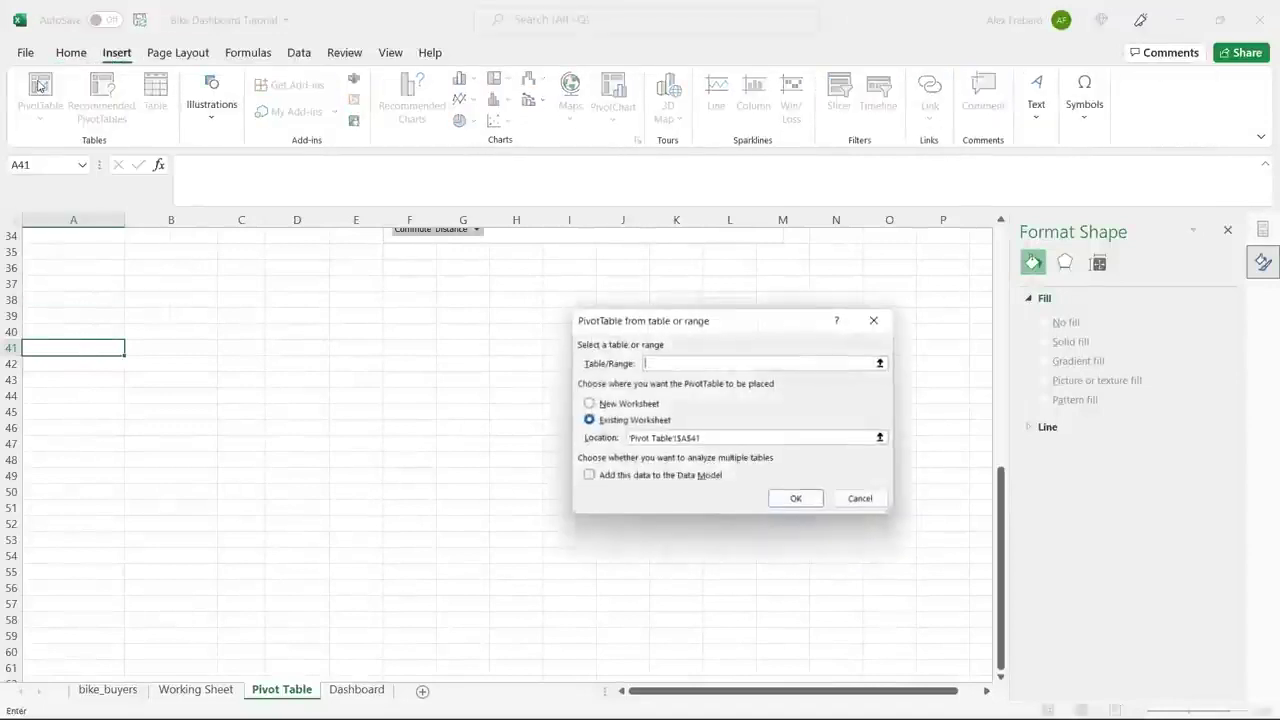
pyautogui.click(198, 690)
pyautogui.click(214, 508)
pyautogui.hotkey('ctrl', 'a')
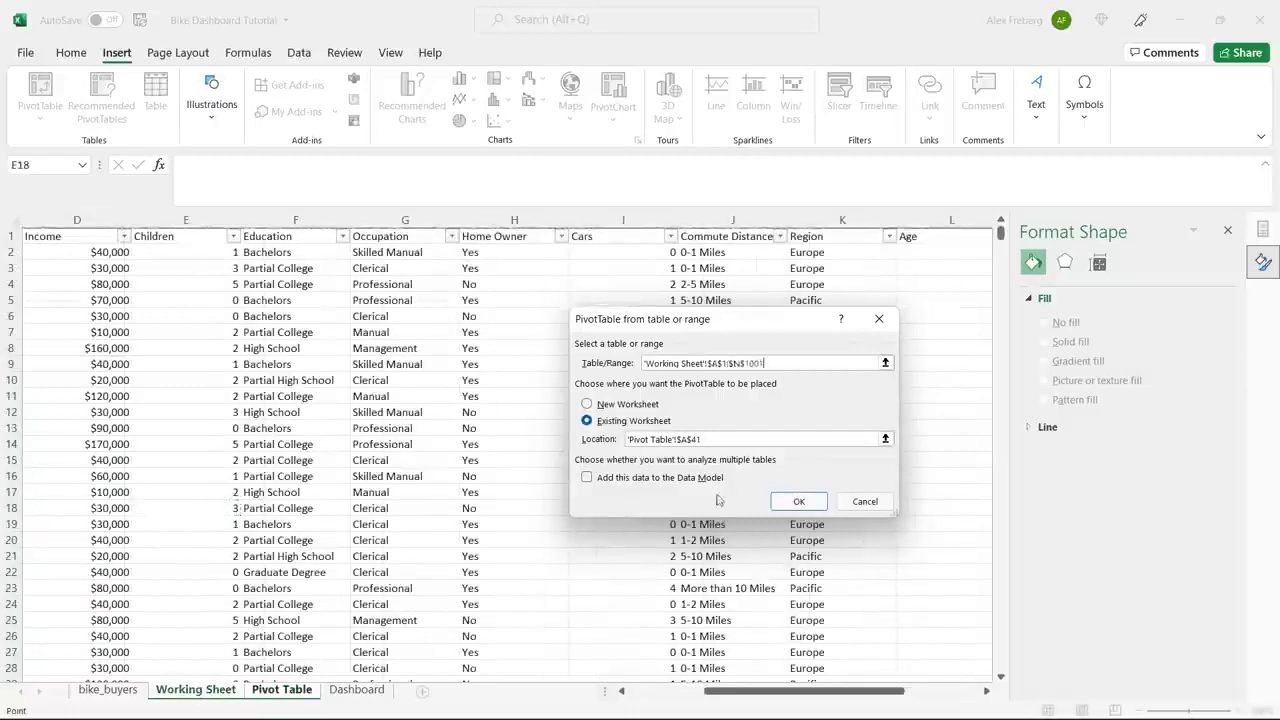
pyautogui.click(799, 501)
# Step: Lay out the new pivot table with Age Brackets as rows, Purchased Bike as columns and the count of Purchased Bike as values
pyautogui.click(202, 442)
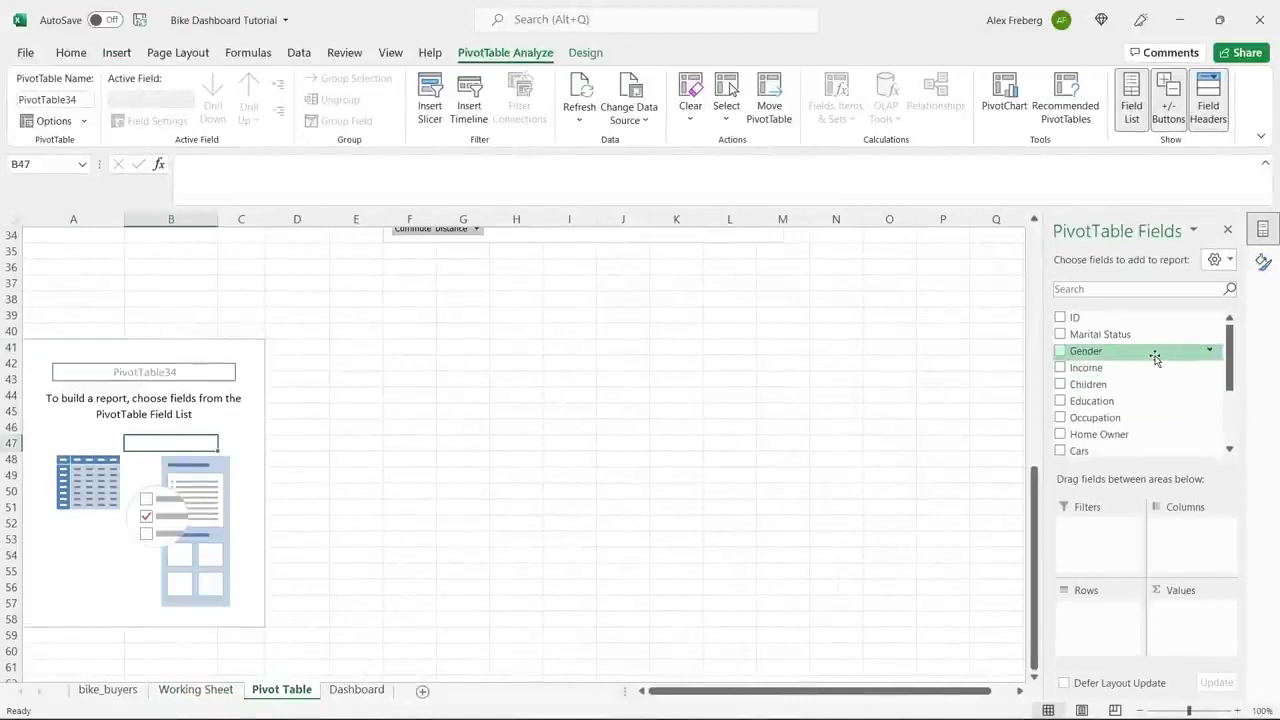
pyautogui.moveTo(1230, 350); pyautogui.dragTo(1240, 425)
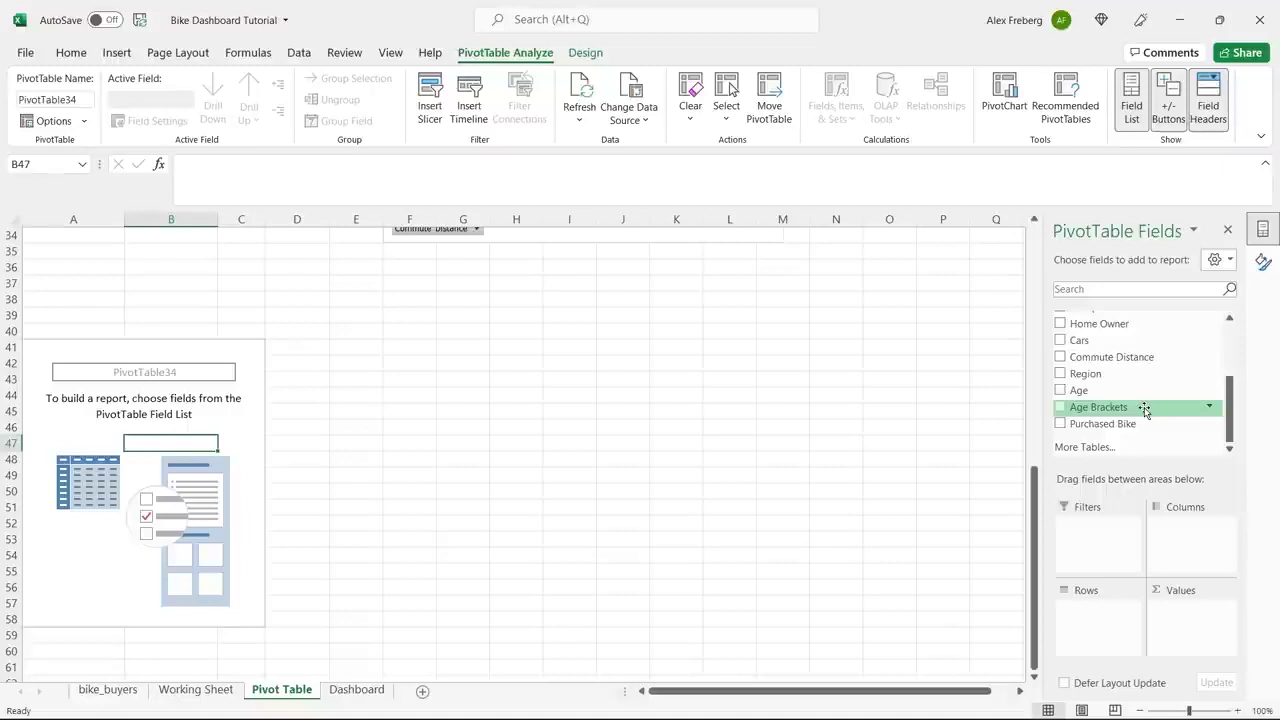
pyautogui.moveTo(1145, 410); pyautogui.dragTo(1107, 614)
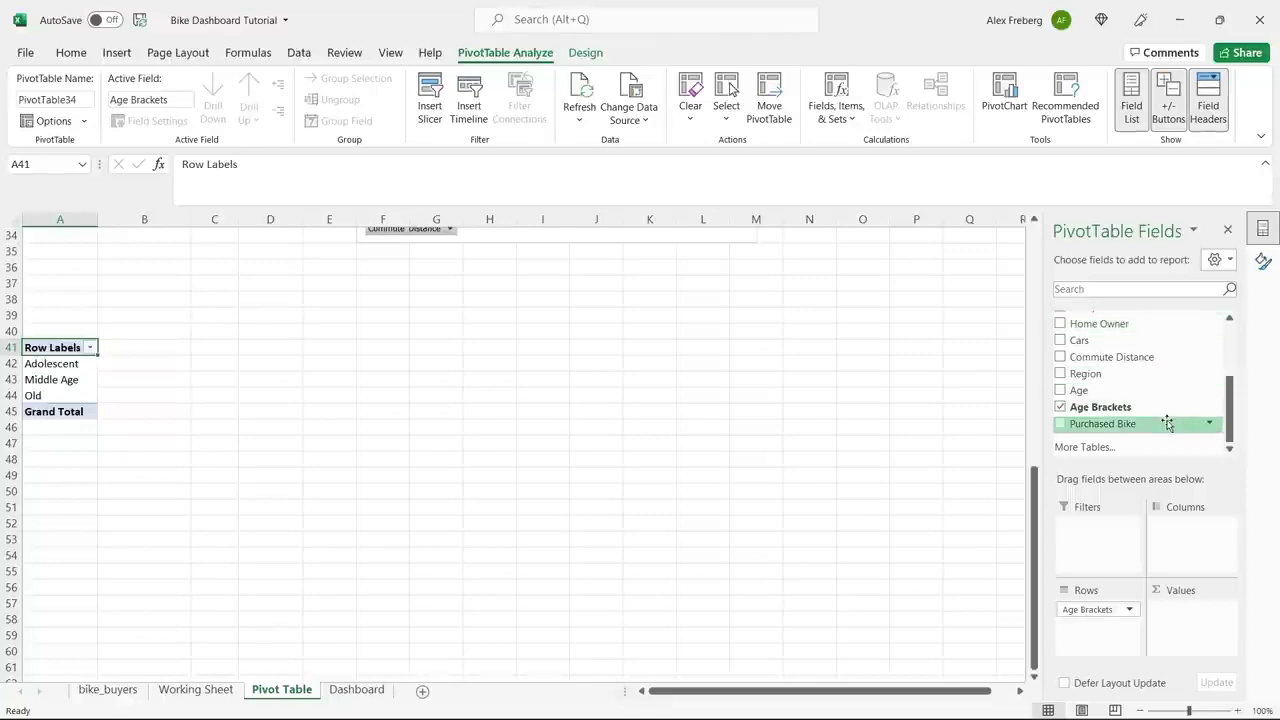
pyautogui.moveTo(1167, 423); pyautogui.dragTo(1185, 618)
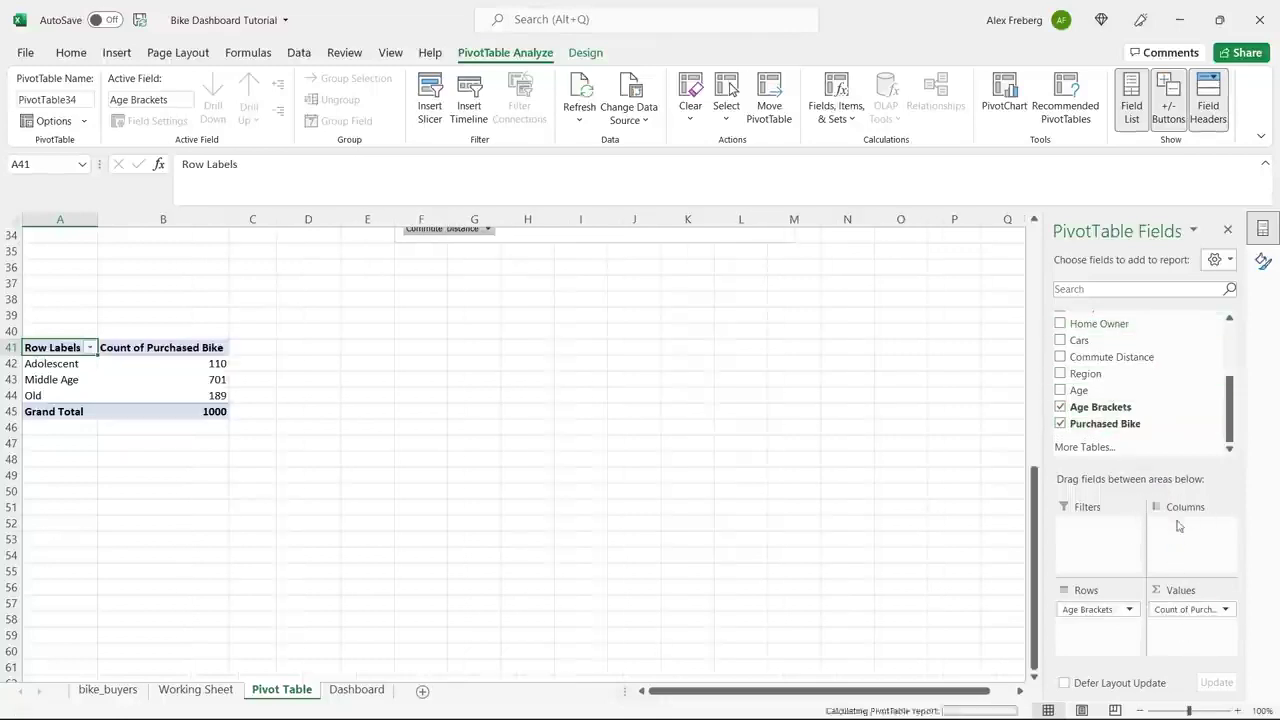
pyautogui.moveTo(1178, 526); pyautogui.dragTo(1178, 524)
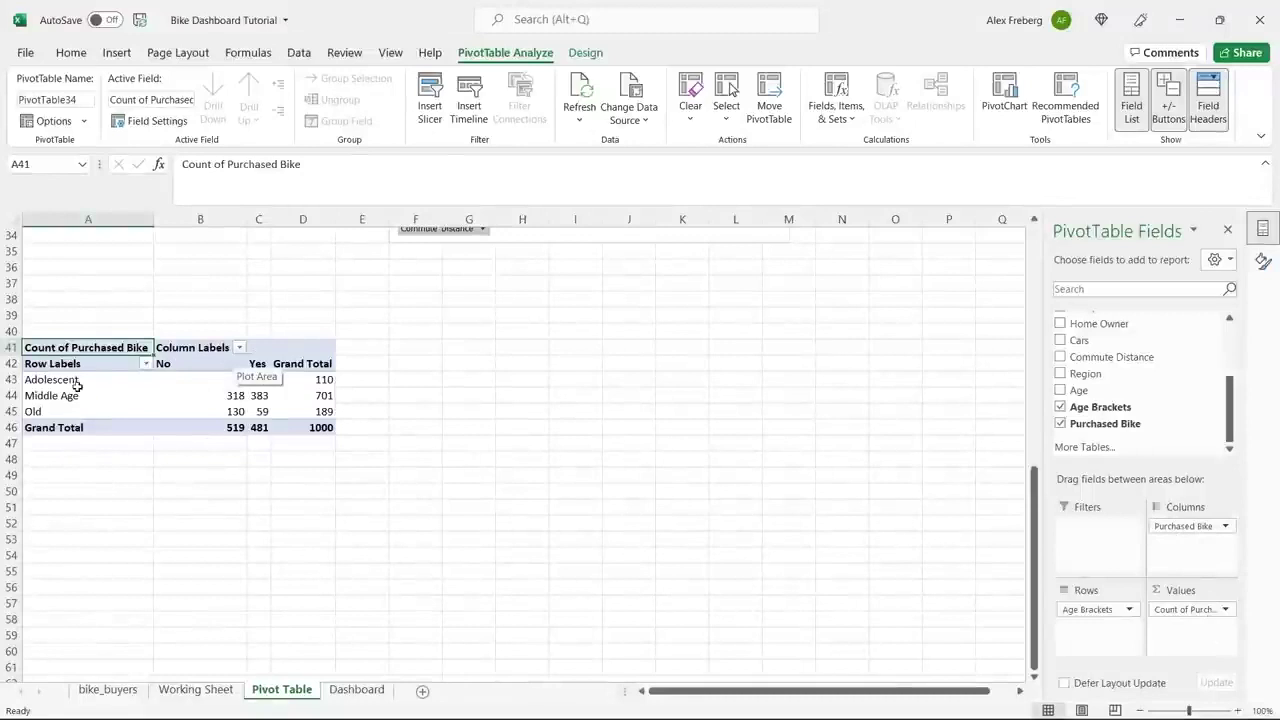
# Step: Insert a Line with Markers chart from the age bracket pivot table and place it beside the table, starting at row 41
pyautogui.click(205, 402)
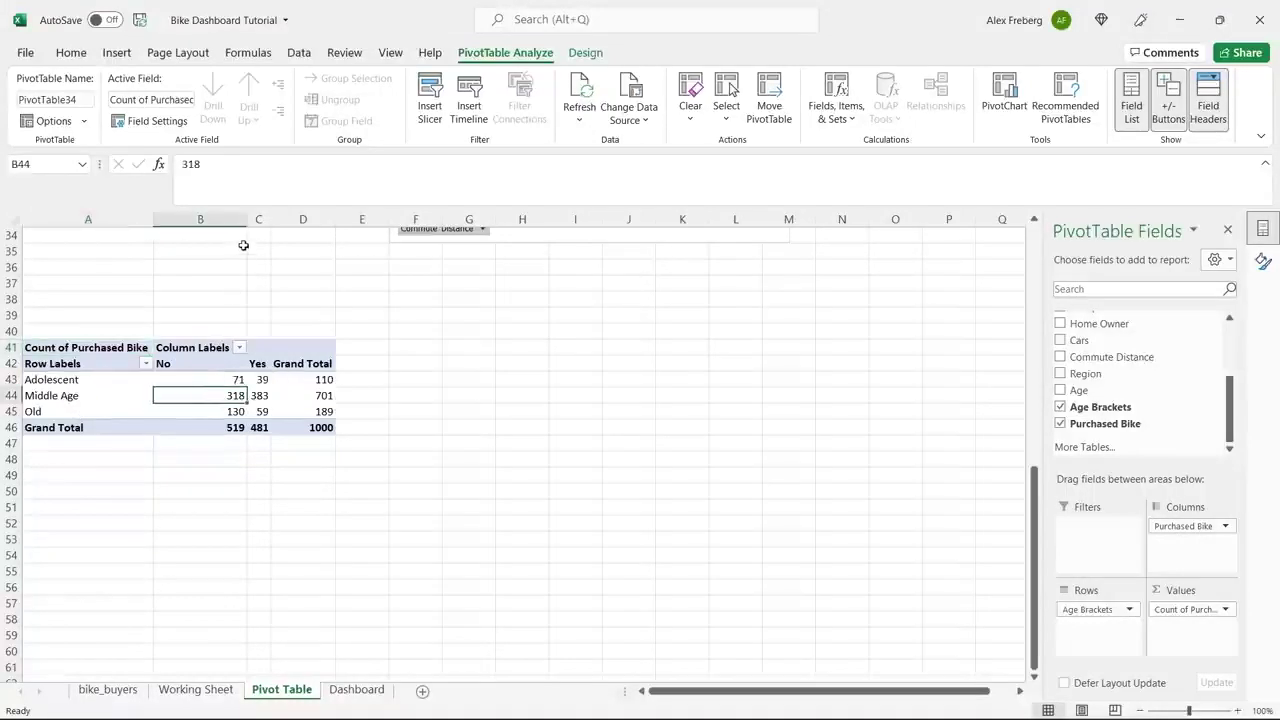
pyautogui.click(116, 58)
pyautogui.click(418, 93)
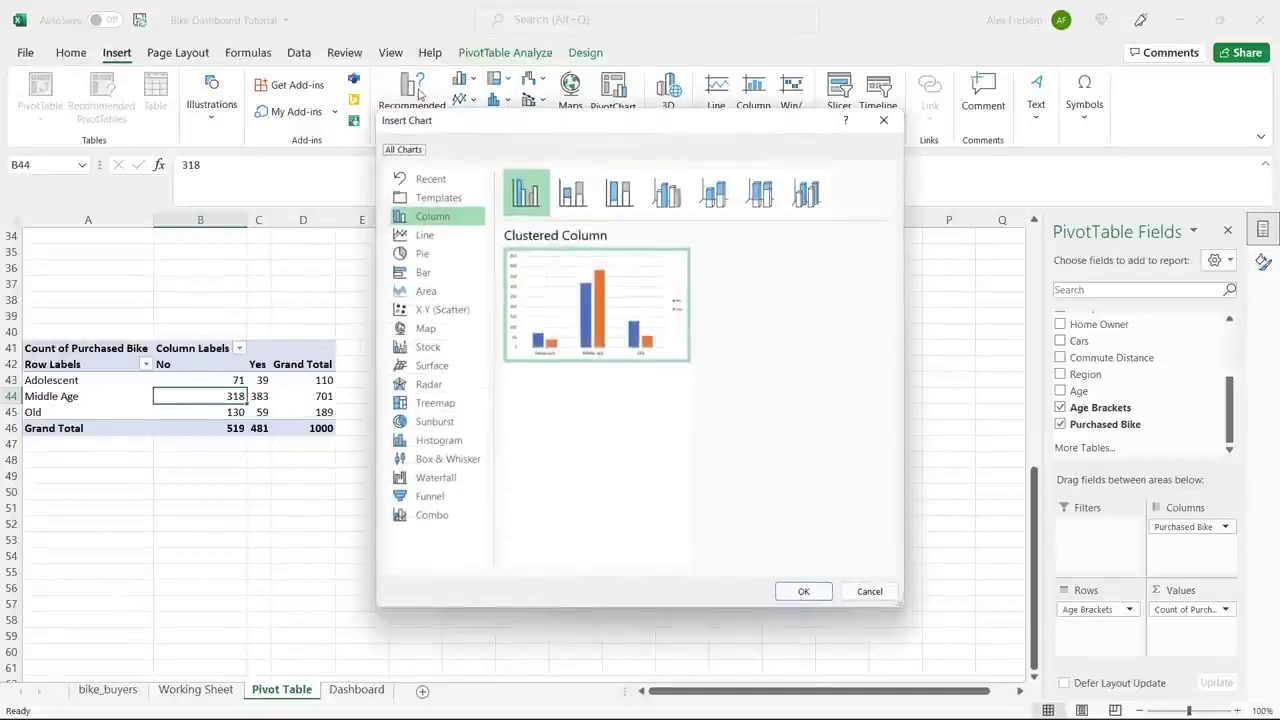
pyautogui.click(444, 239)
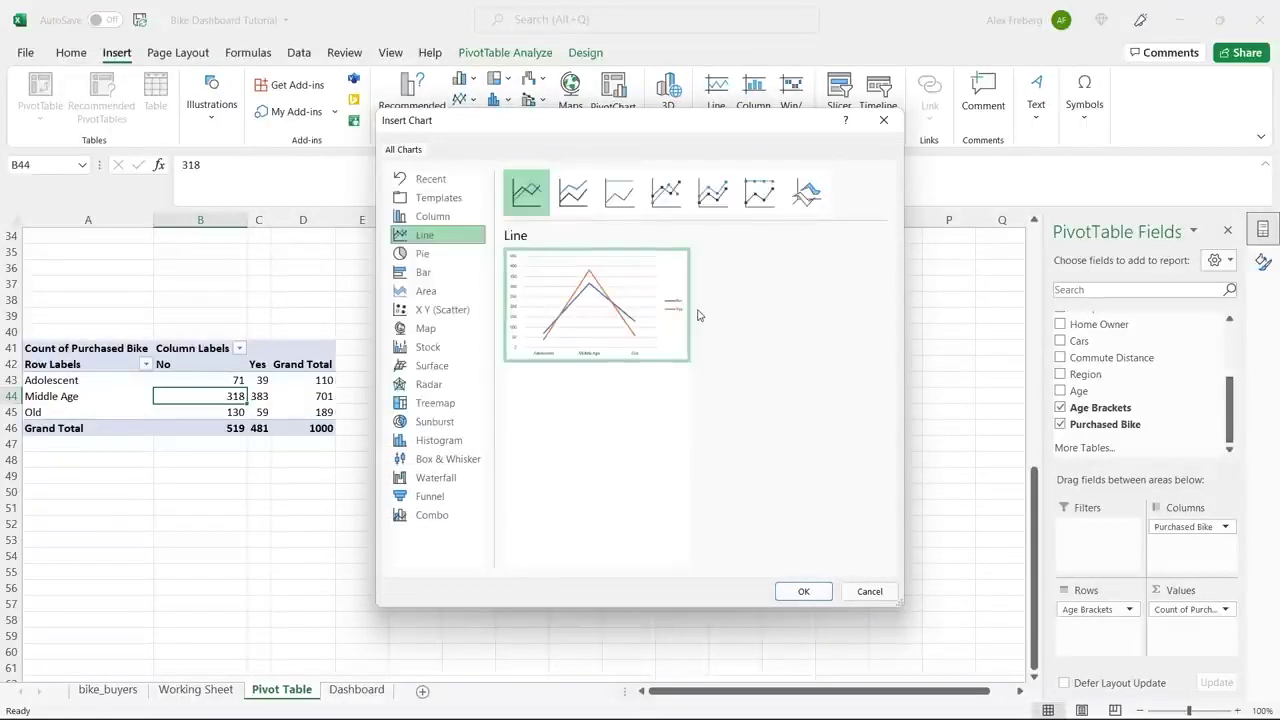
pyautogui.click(713, 192)
pyautogui.click(762, 194)
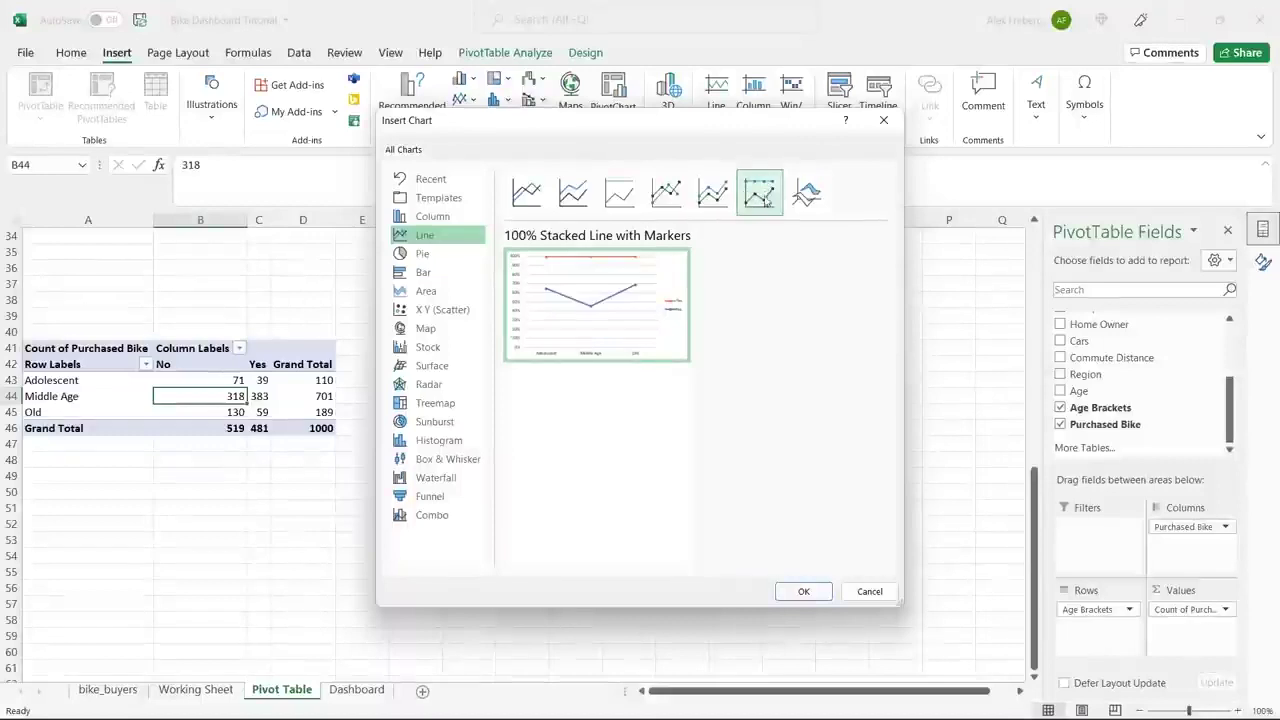
pyautogui.click(714, 196)
pyautogui.click(666, 192)
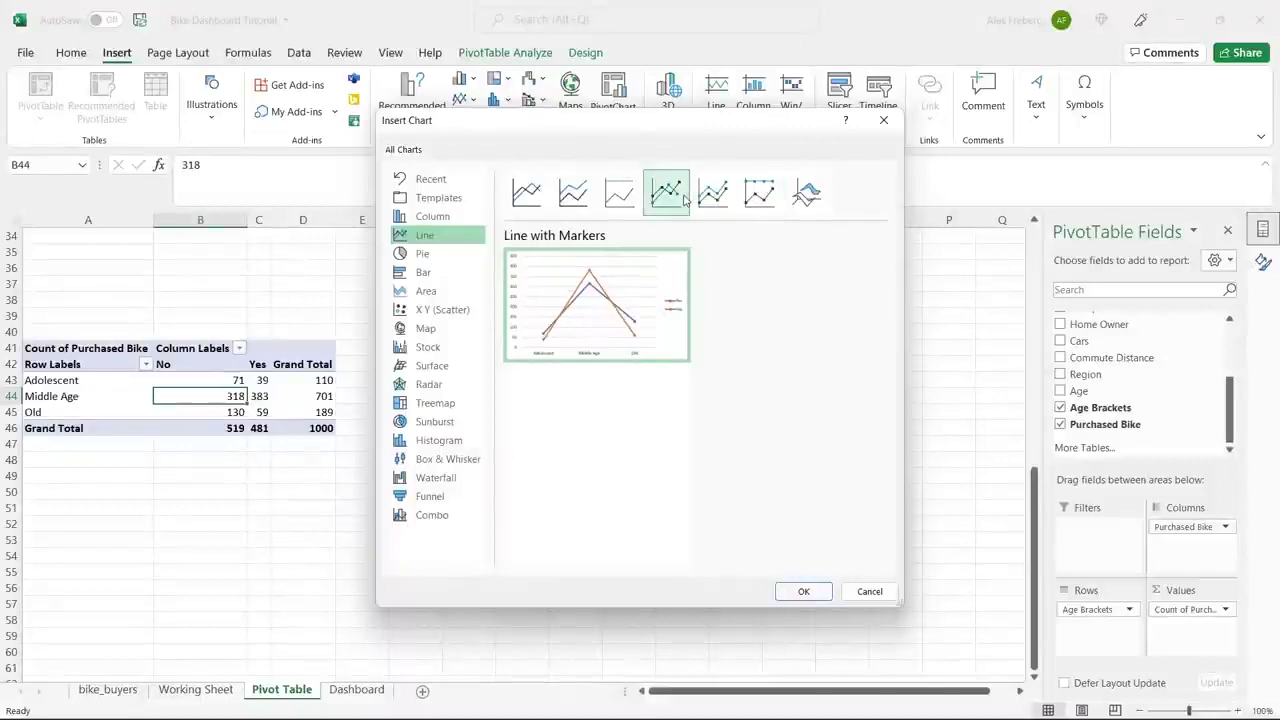
pyautogui.click(527, 192)
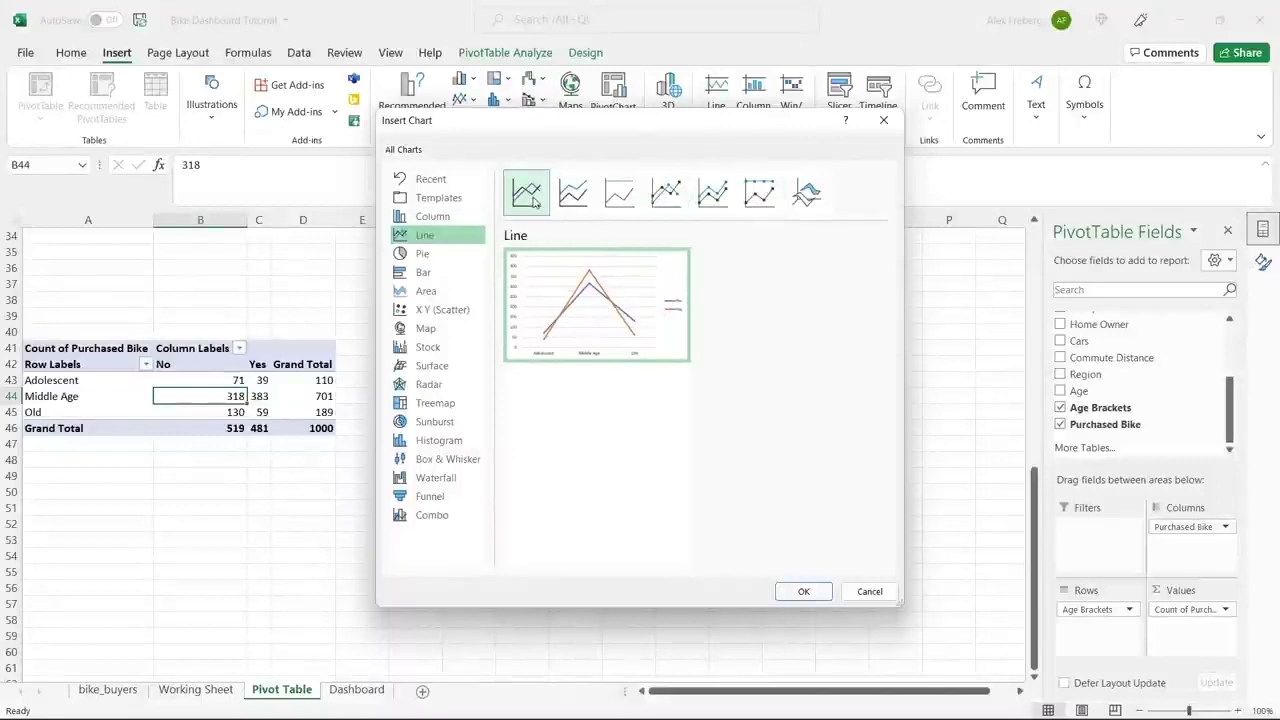
pyautogui.click(666, 192)
pyautogui.click(527, 192)
pyautogui.click(666, 192)
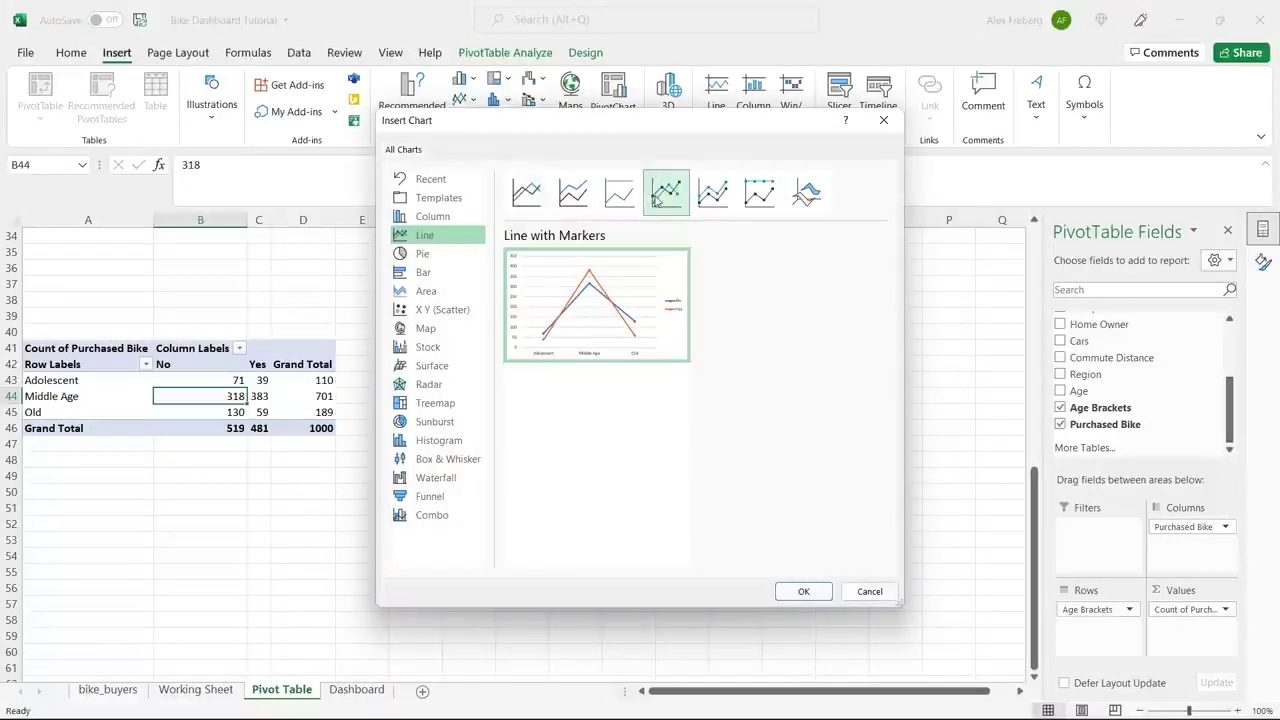
pyautogui.click(805, 592)
pyautogui.moveTo(591, 343); pyautogui.dragTo(645, 345)
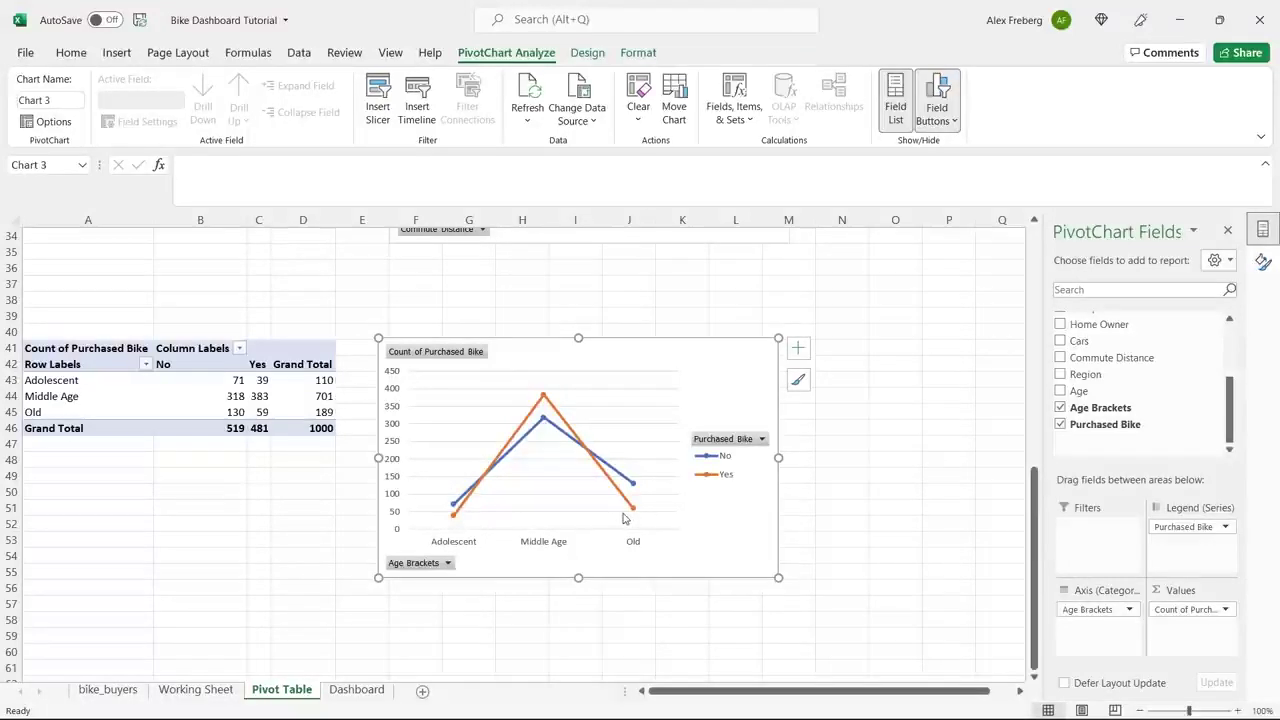
# Step: Add only a primary horizontal axis title to the age bracket chart, reading "Age Bracket"
pyautogui.moveTo(630, 517)
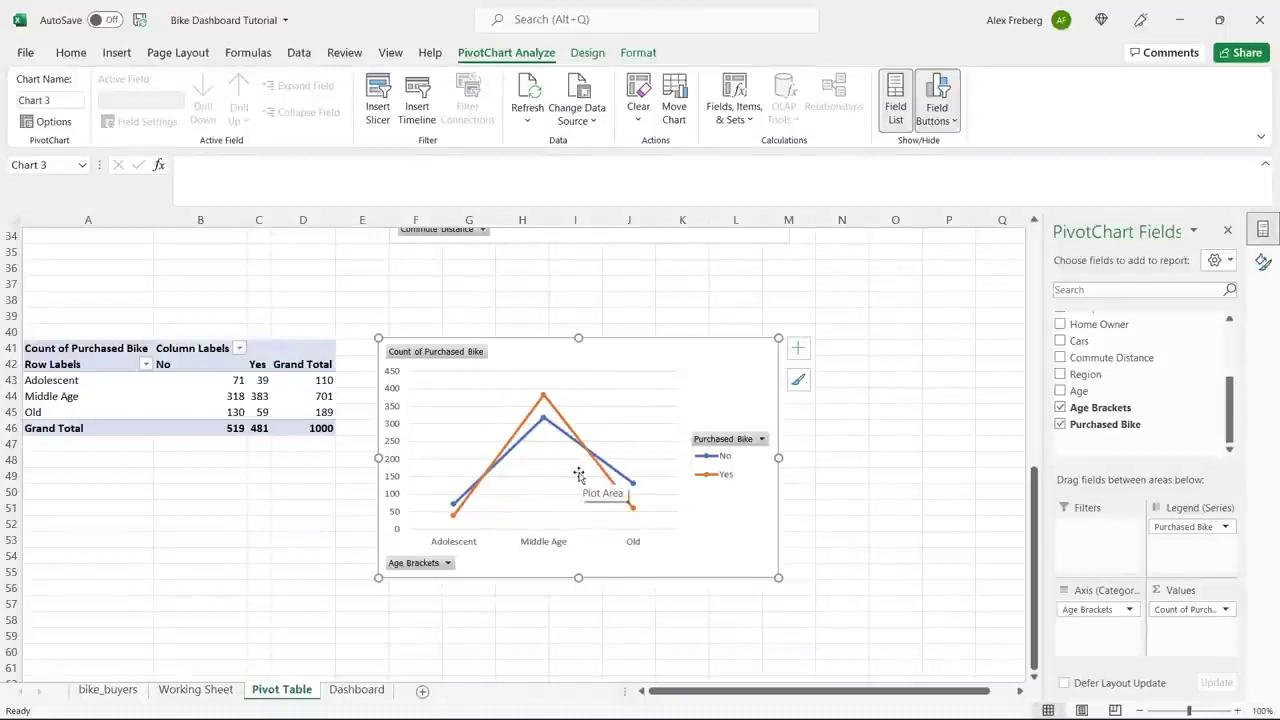
pyautogui.click(799, 350)
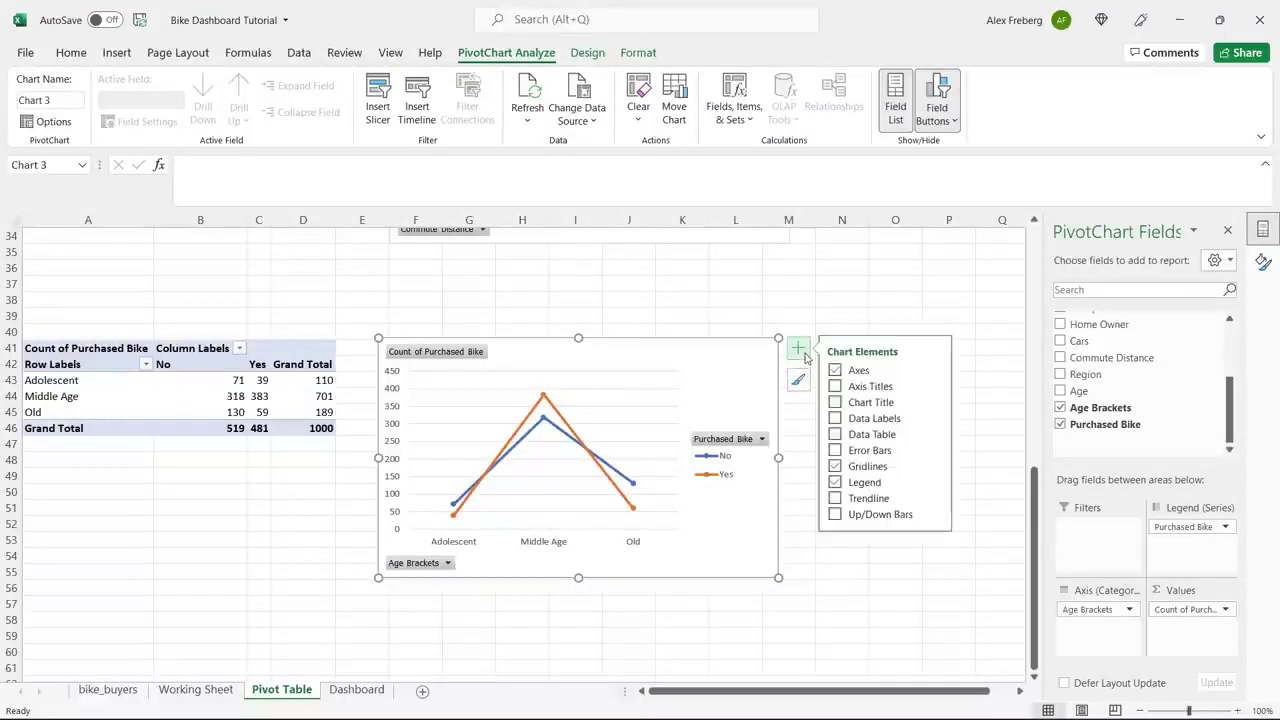
pyautogui.click(937, 387)
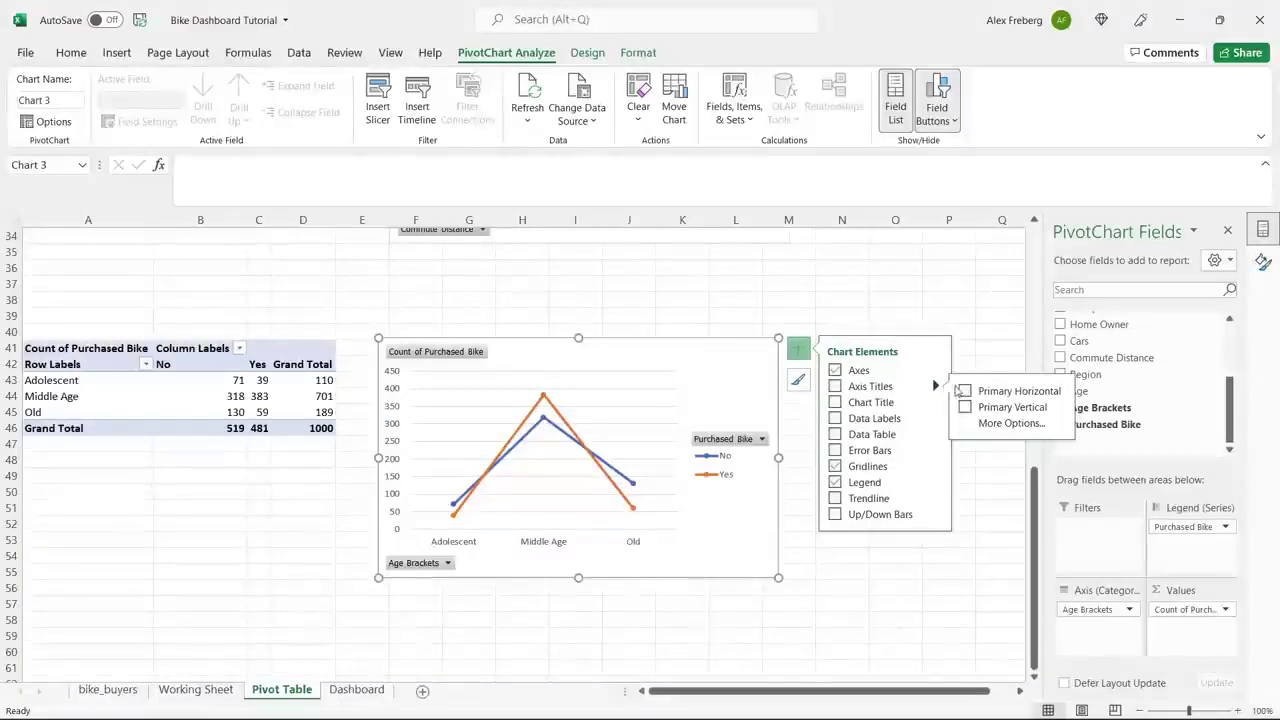
pyautogui.click(965, 407)
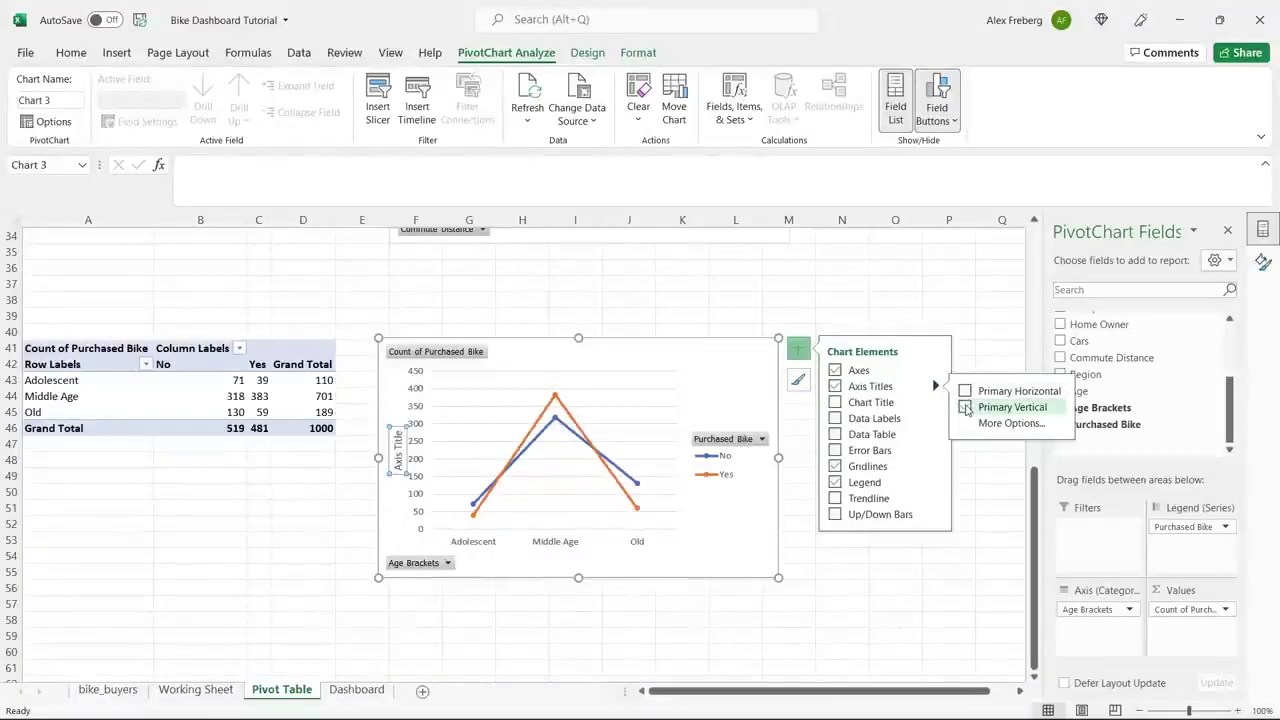
pyautogui.click(965, 391)
pyautogui.doubleClick(548, 538)
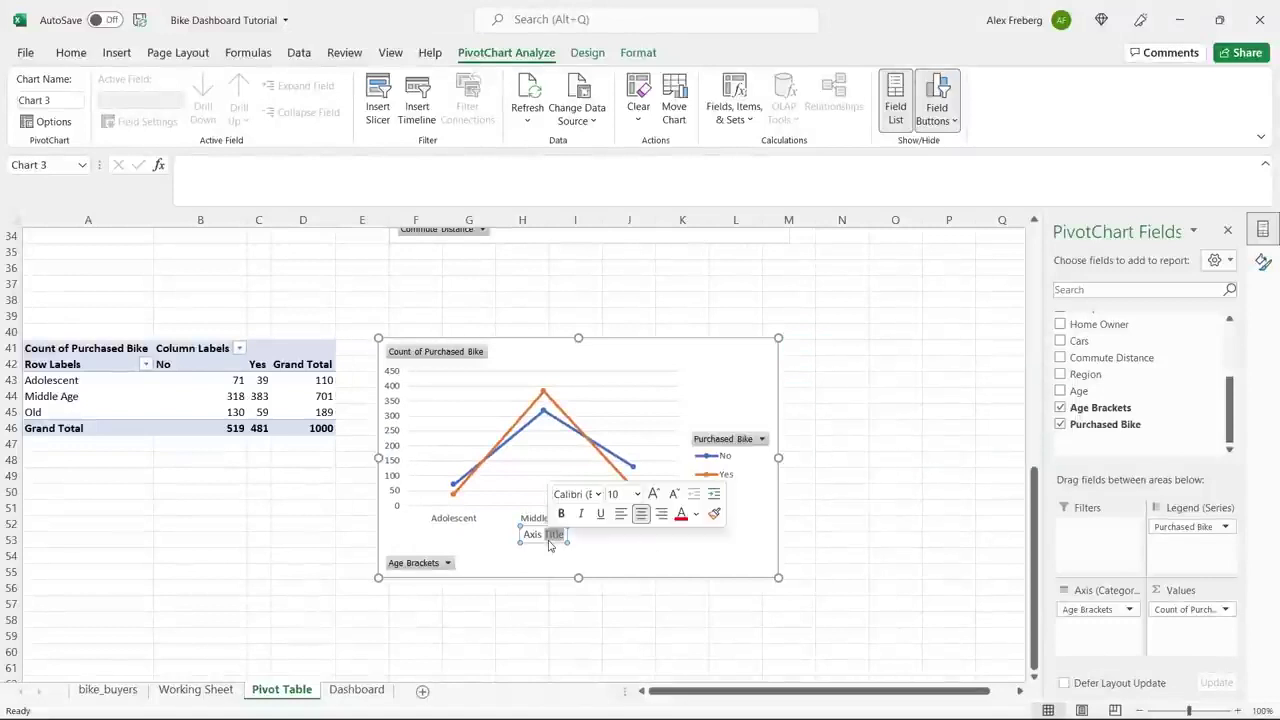
pyautogui.tripleClick(549, 543)
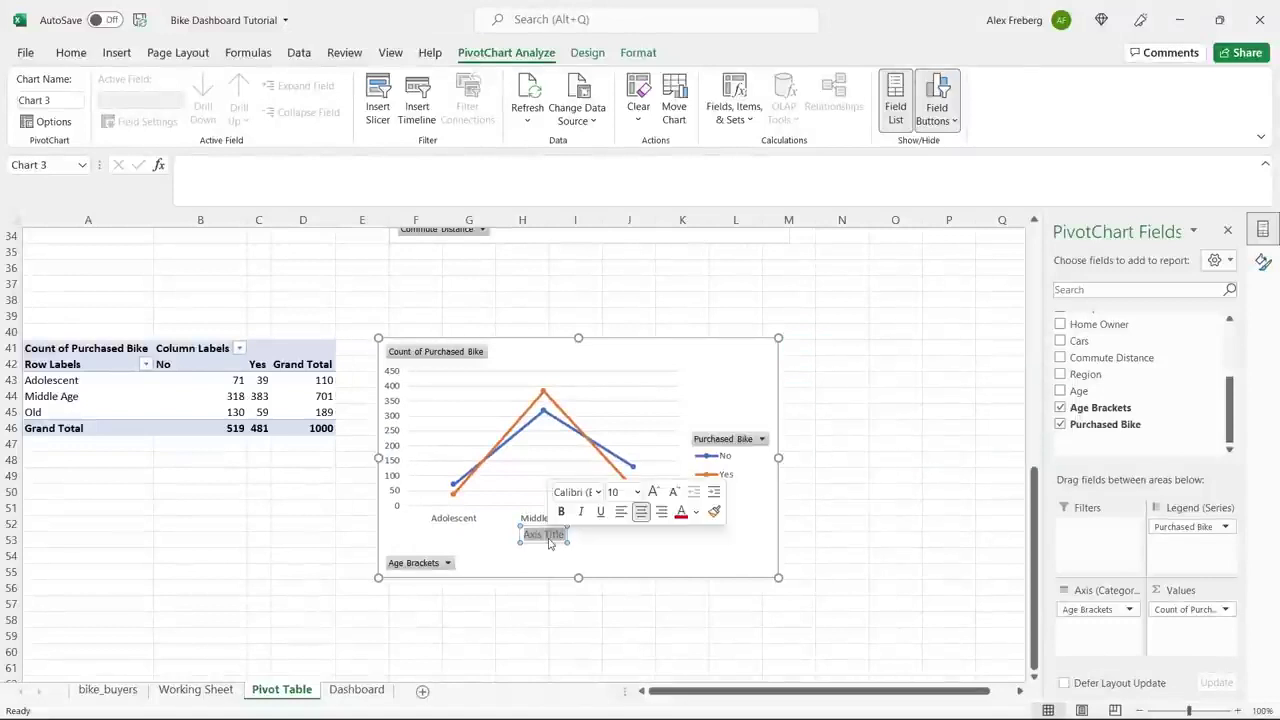
pyautogui.write('Age Bracket')
pyautogui.click(611, 556)
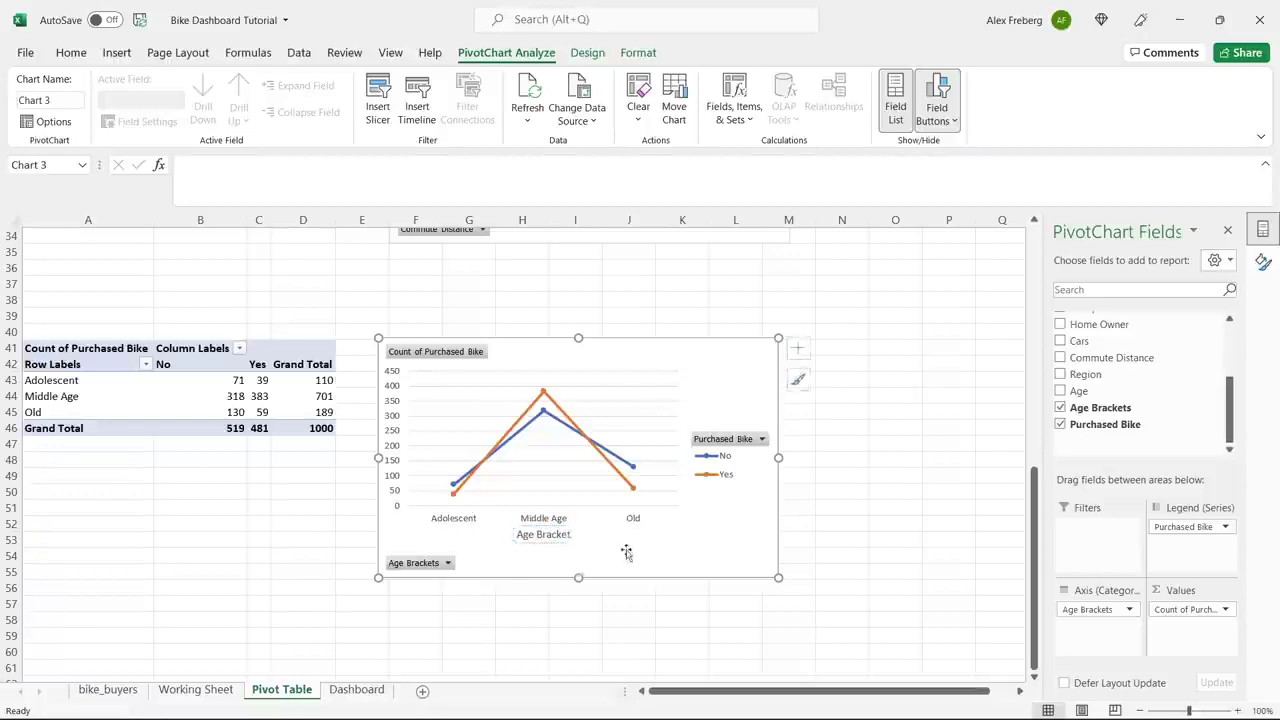
# Step: Add a chart title to the age bracket chart reading "Customer Age Brackets"
pyautogui.click(797, 347)
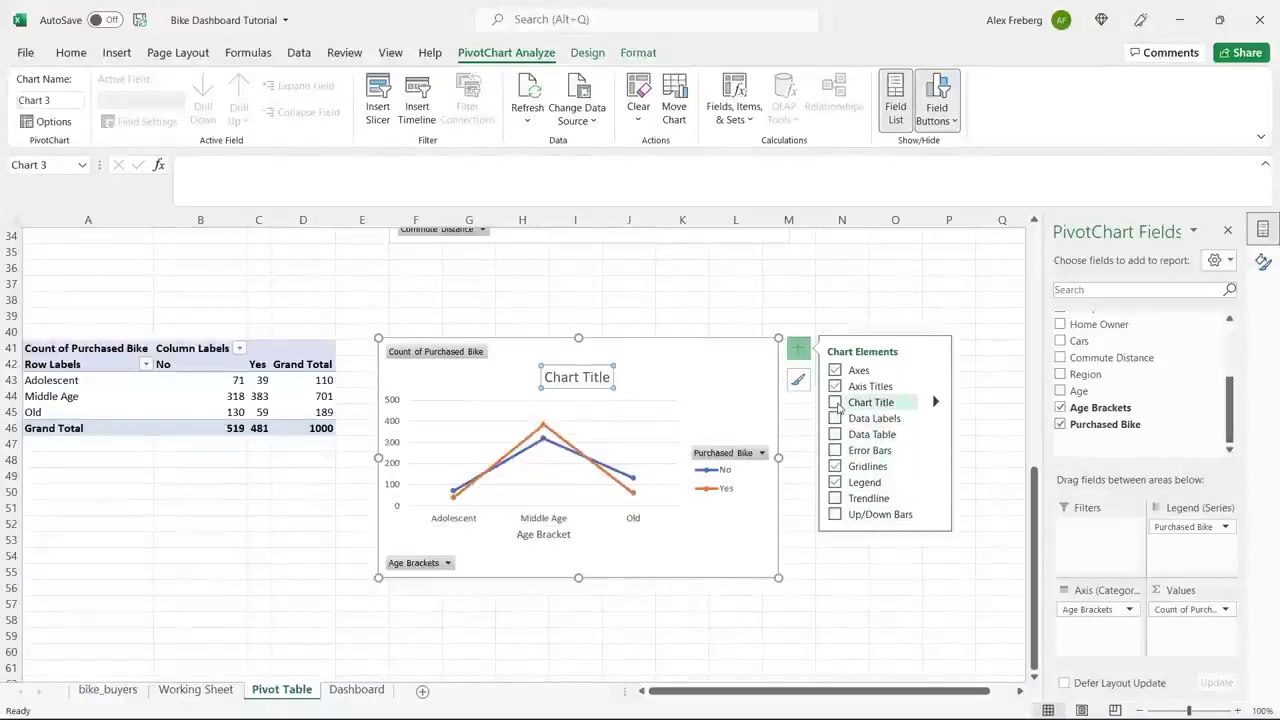
pyautogui.doubleClick(578, 388)
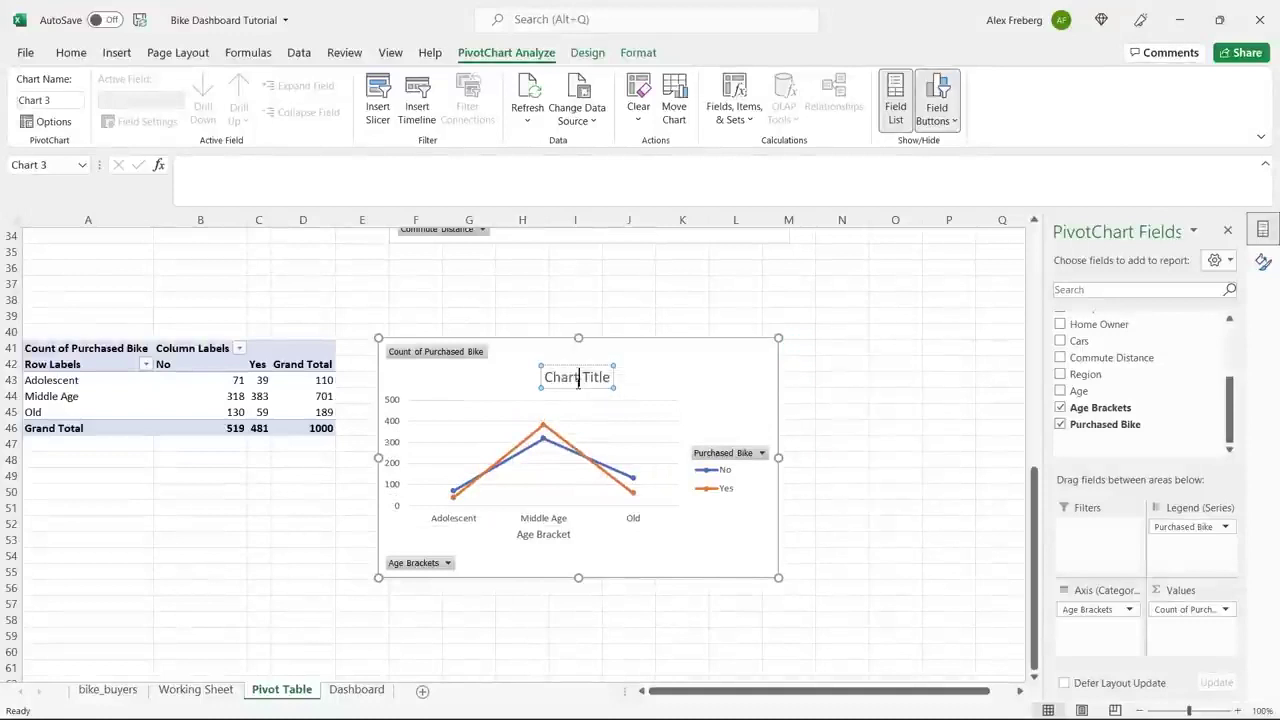
pyautogui.tripleClick(578, 388)
pyautogui.write('Cus')
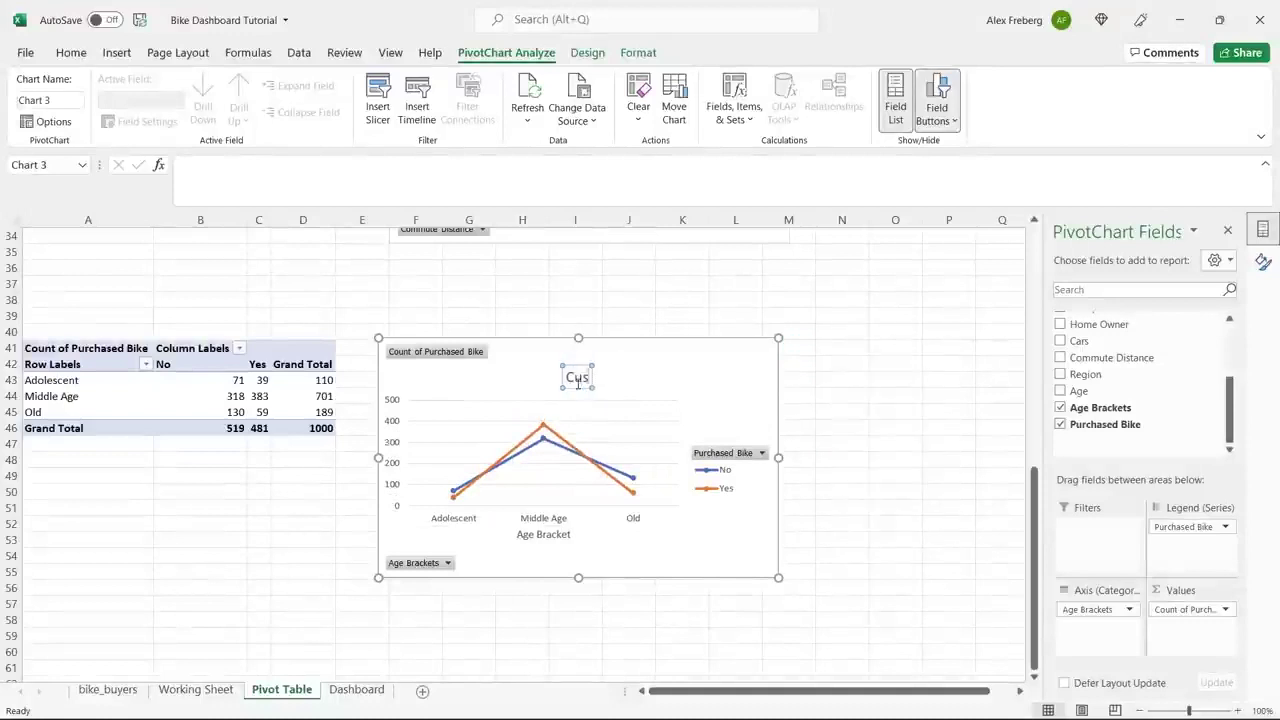
pyautogui.write('tomer Age Brackets')
pyautogui.click(745, 371)
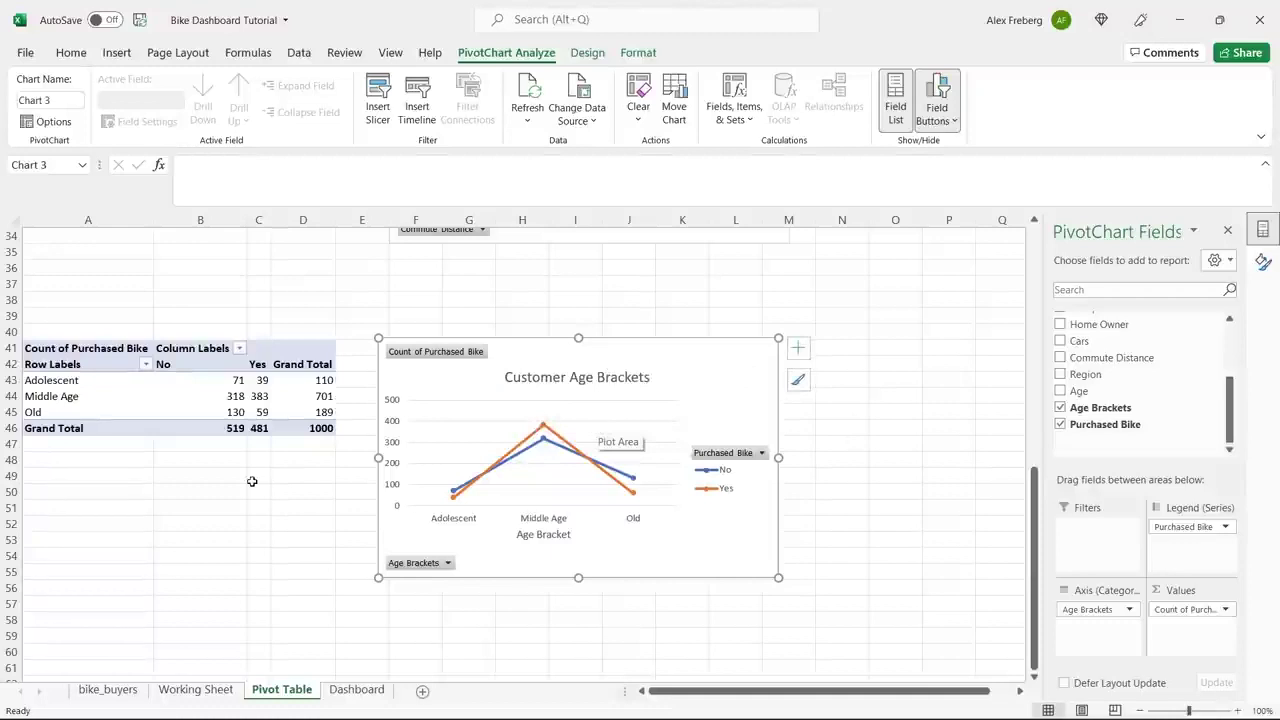
# Step: Copy the whole age bracket pivot table in A41:D46 and paste the copy at cell A58
pyautogui.scroll(-1, 252, 481)
pyautogui.click(174, 336)
pyautogui.hotkey('ctrl', 'c')
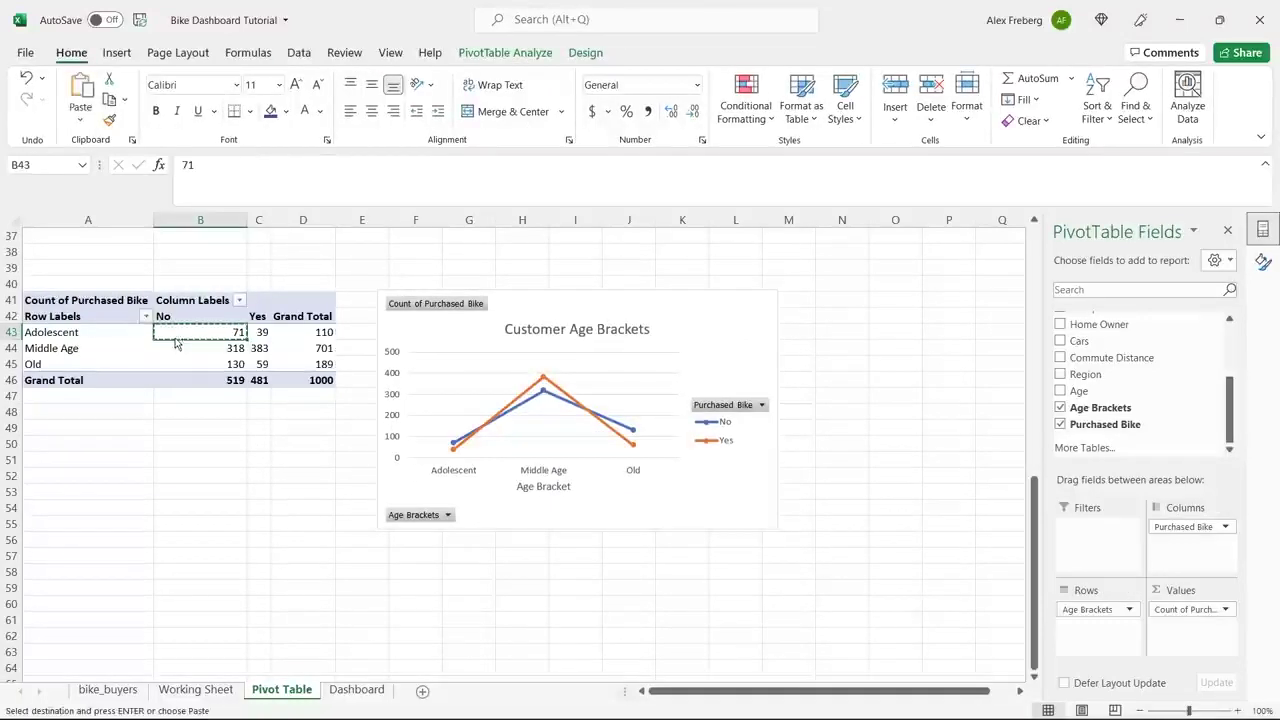
pyautogui.click(72, 302)
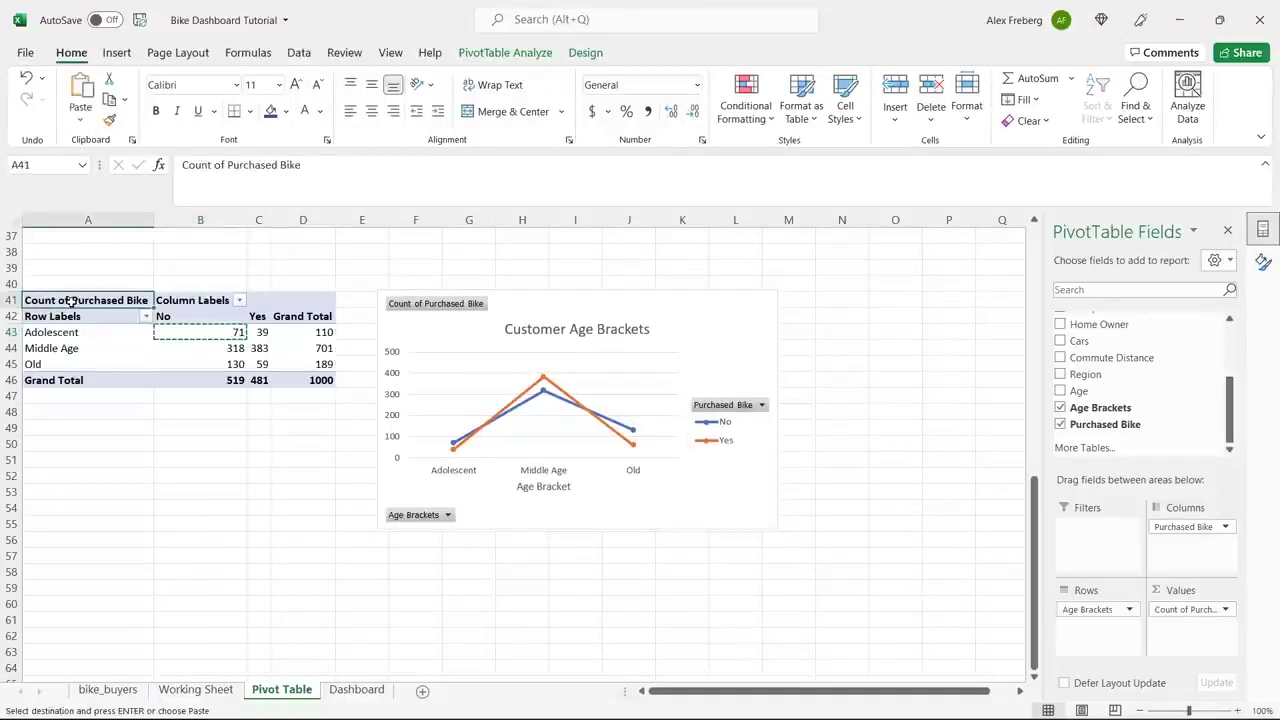
pyautogui.keyDown('shift'); pyautogui.click(326, 380); pyautogui.keyUp('shift')
pyautogui.hotkey('ctrl', 'c')
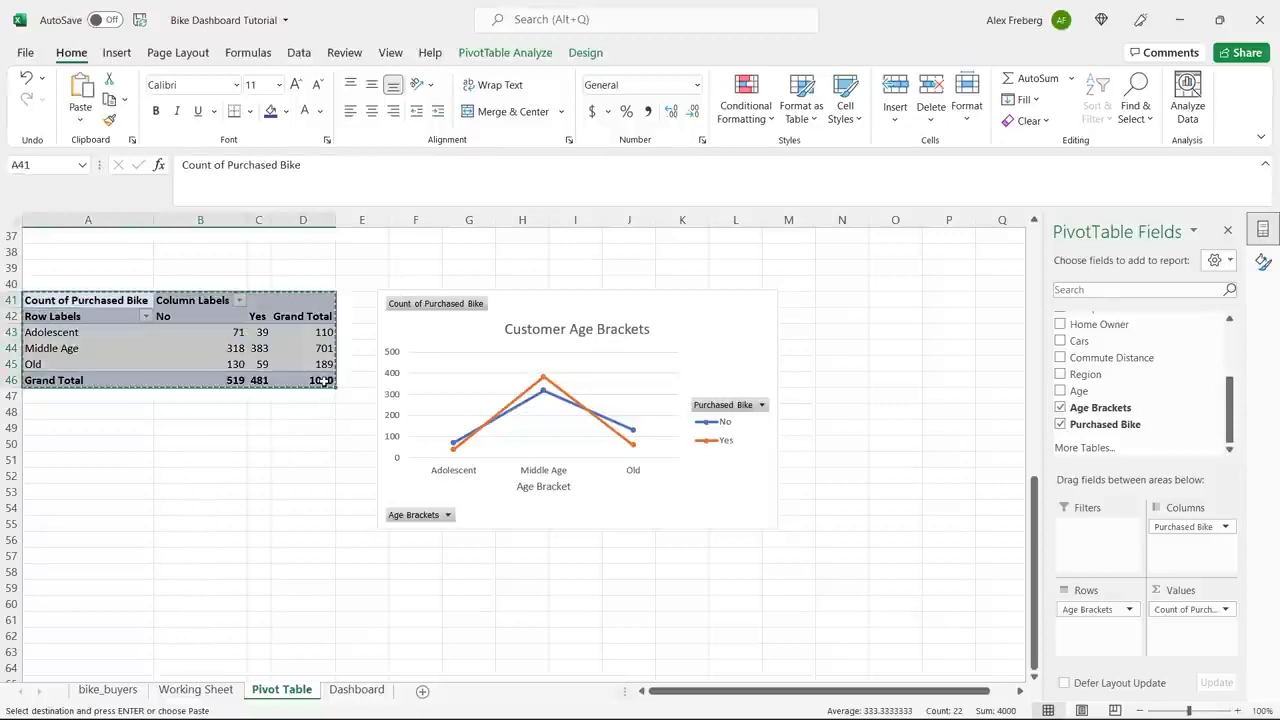
pyautogui.click(93, 572)
pyautogui.hotkey('ctrl', 'v')
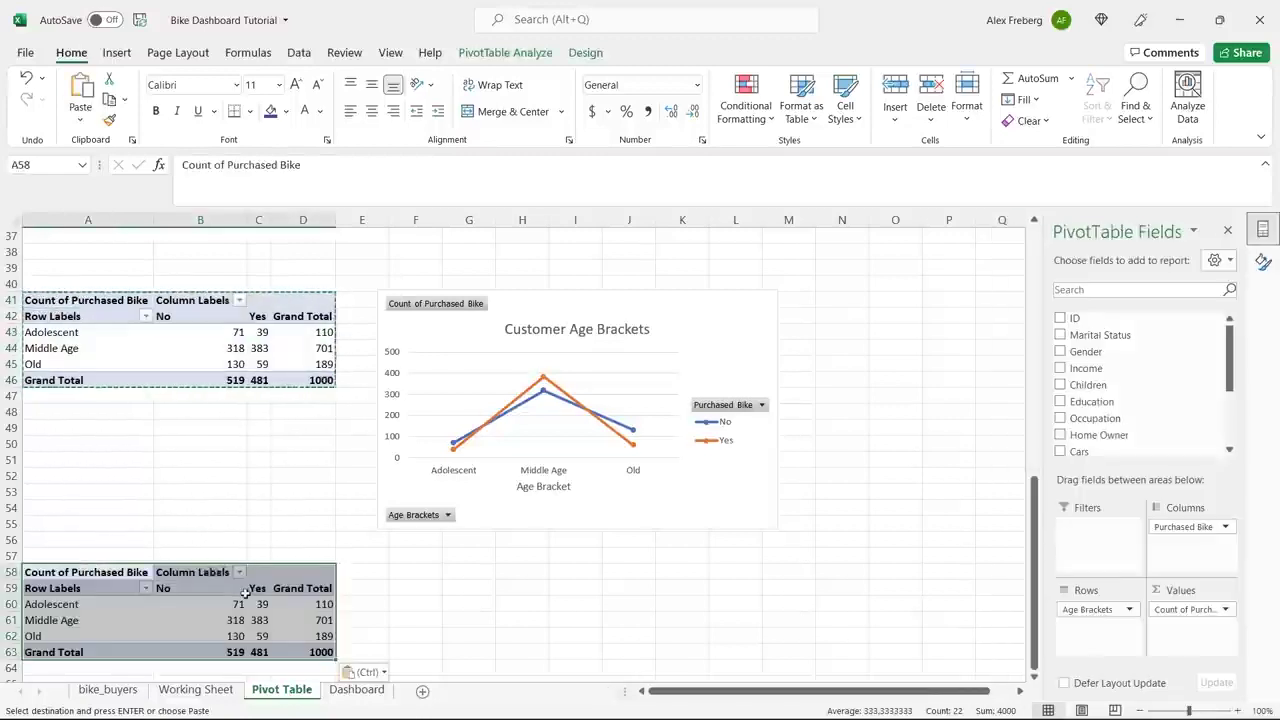
# Step: Replace Age Brackets with Age as the row field of the pasted pivot table
pyautogui.click(258, 604)
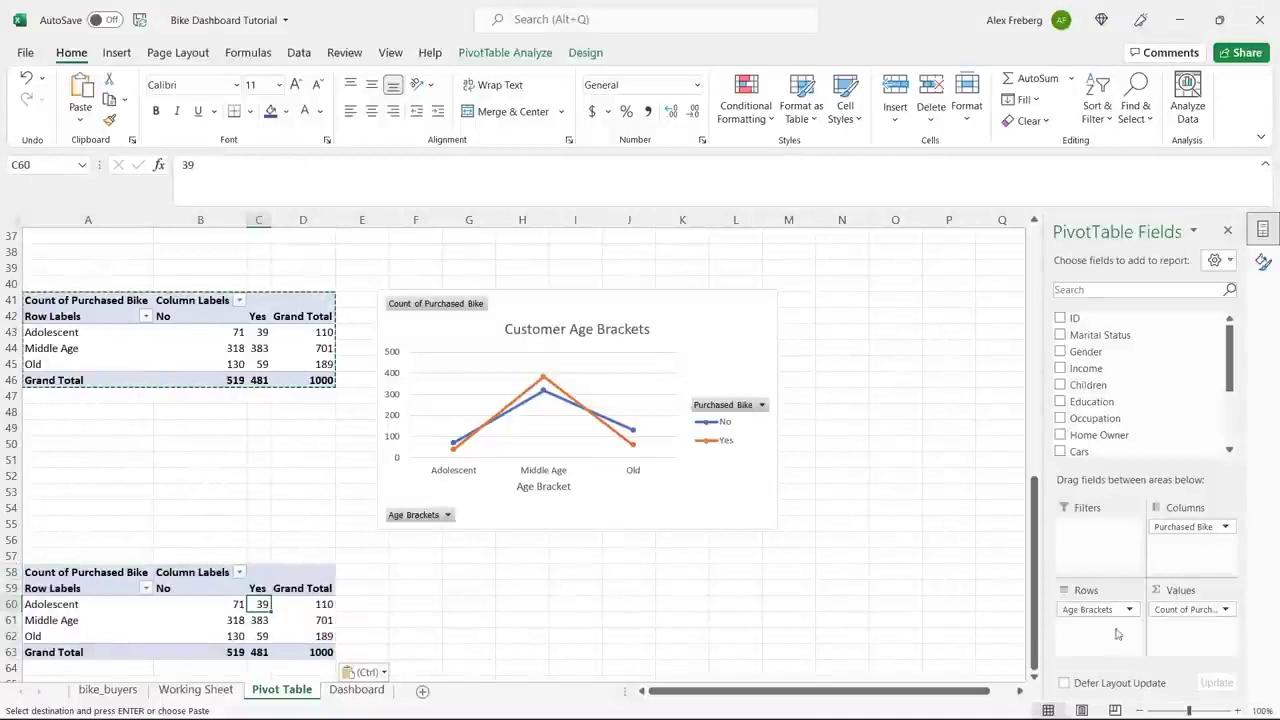
pyautogui.moveTo(1103, 612); pyautogui.dragTo(1230, 411)
pyautogui.moveTo(1079, 391); pyautogui.dragTo(1077, 628)
# Step: Insert a Line with Markers chart from the Age pivot table and place it just below the Customer Age Brackets chart
pyautogui.scroll(-3, 357, 550)
pyautogui.click(290, 524)
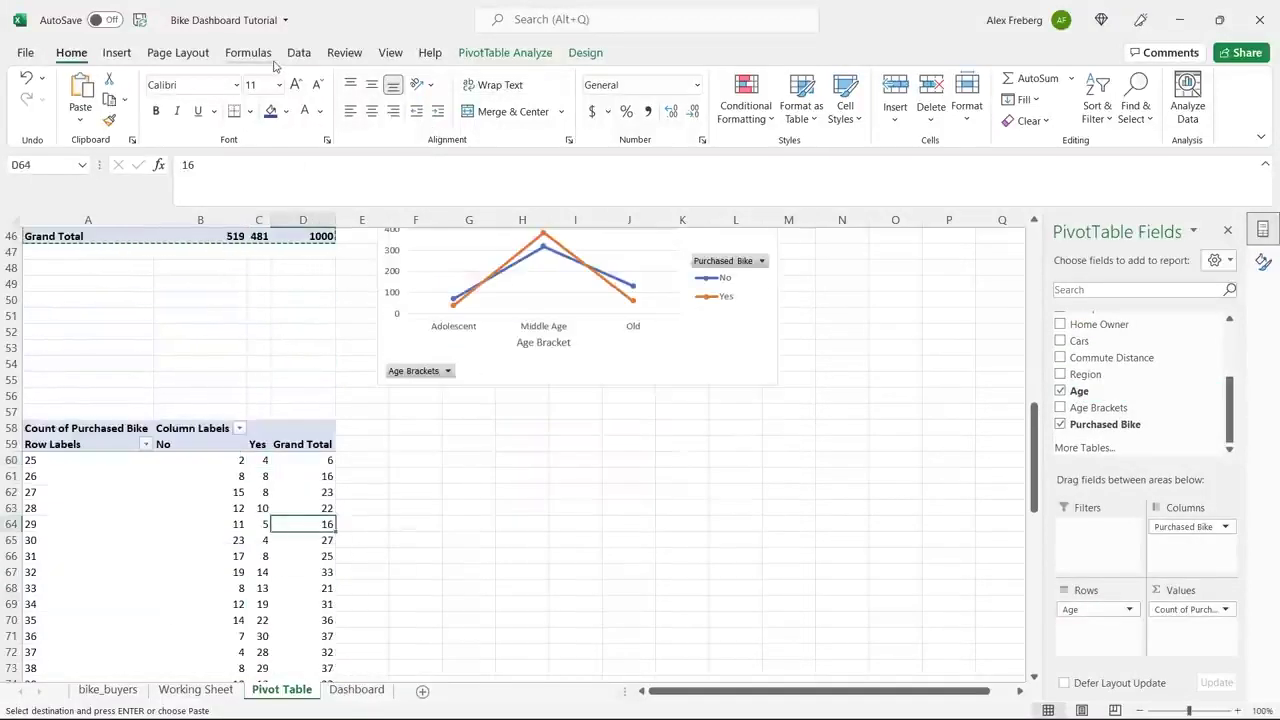
pyautogui.click(117, 52)
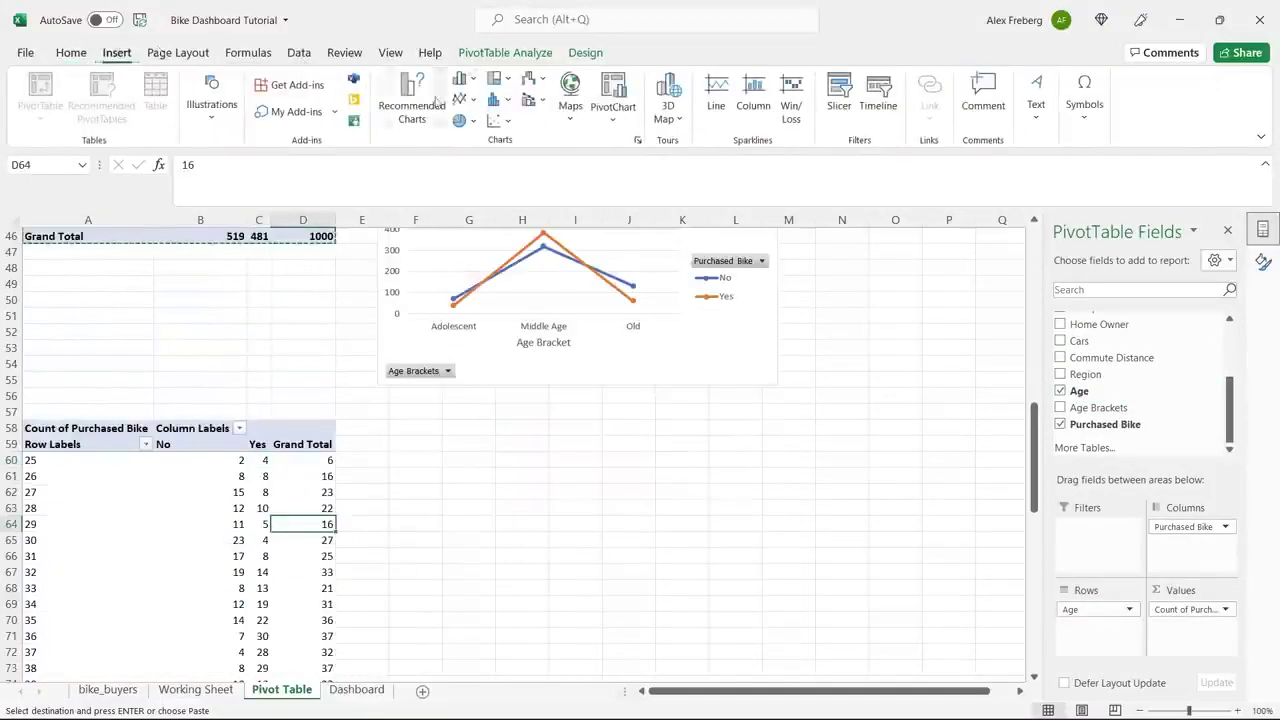
pyautogui.click(411, 92)
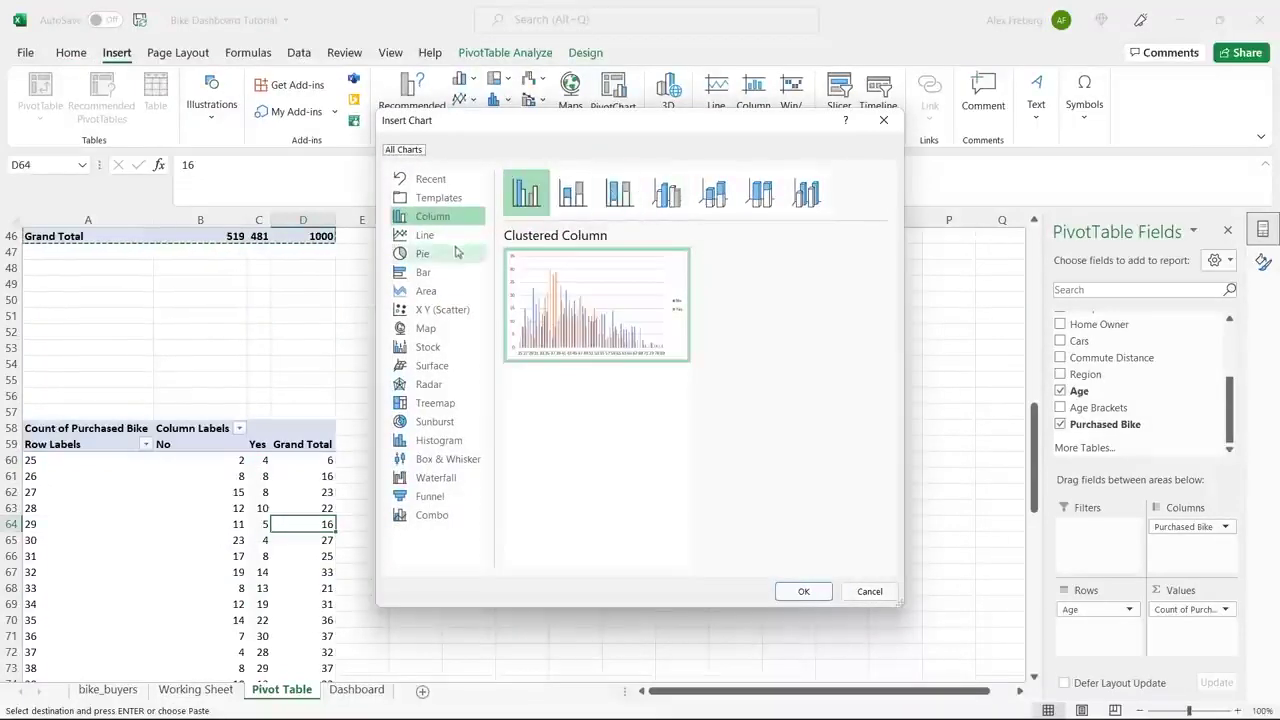
pyautogui.click(452, 236)
pyautogui.click(666, 192)
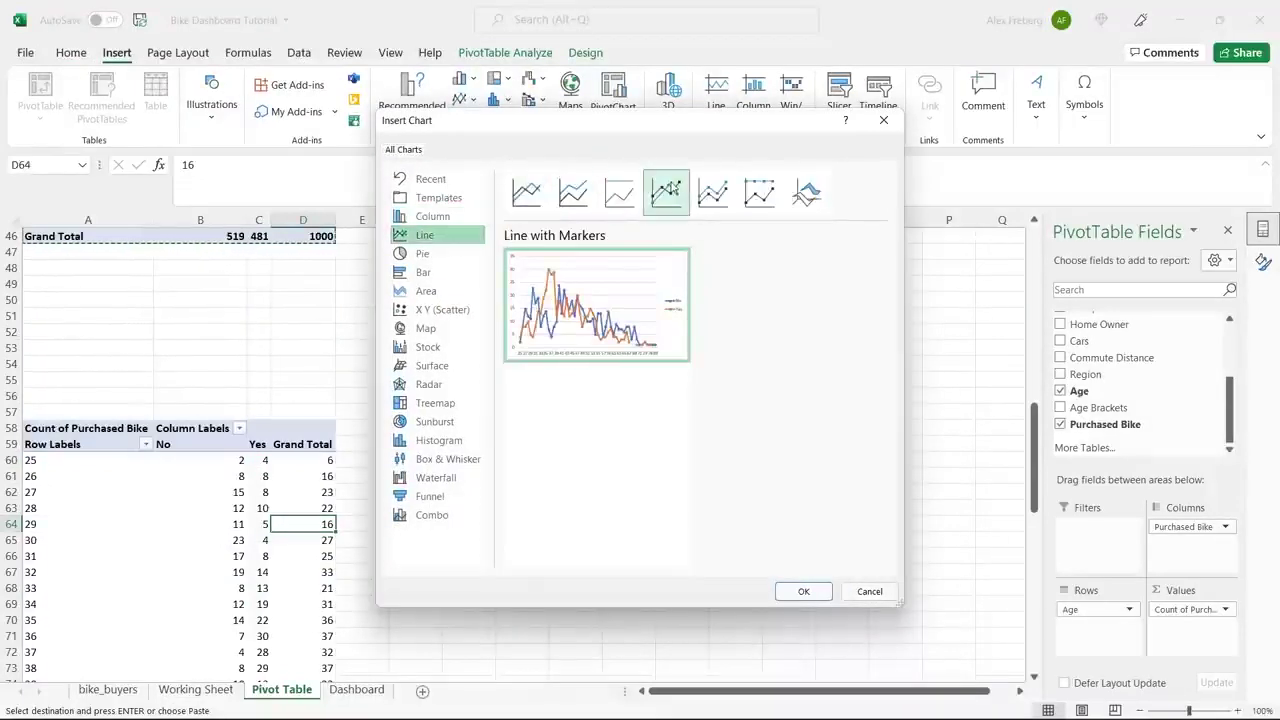
pyautogui.click(804, 590)
pyautogui.moveTo(563, 350); pyautogui.dragTo(617, 411)
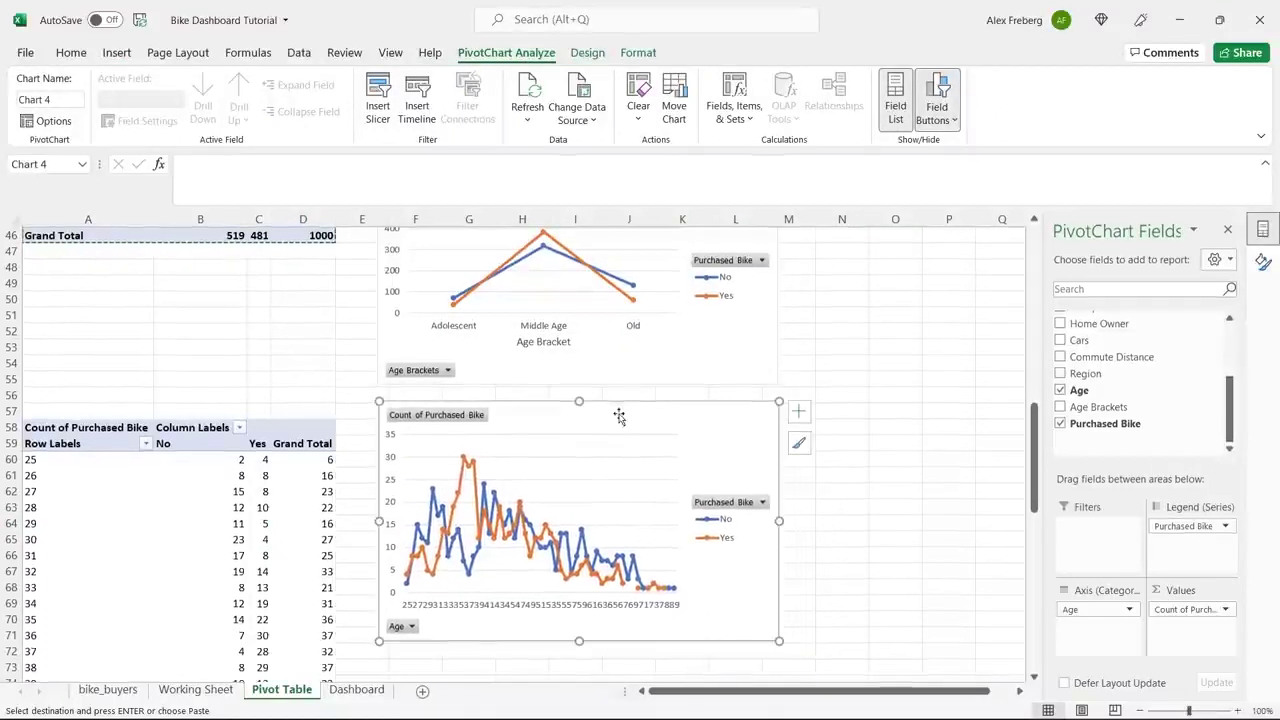
# Step: Delete the line chart made from the individual-age pivot table
pyautogui.scroll(1, 785, 371)
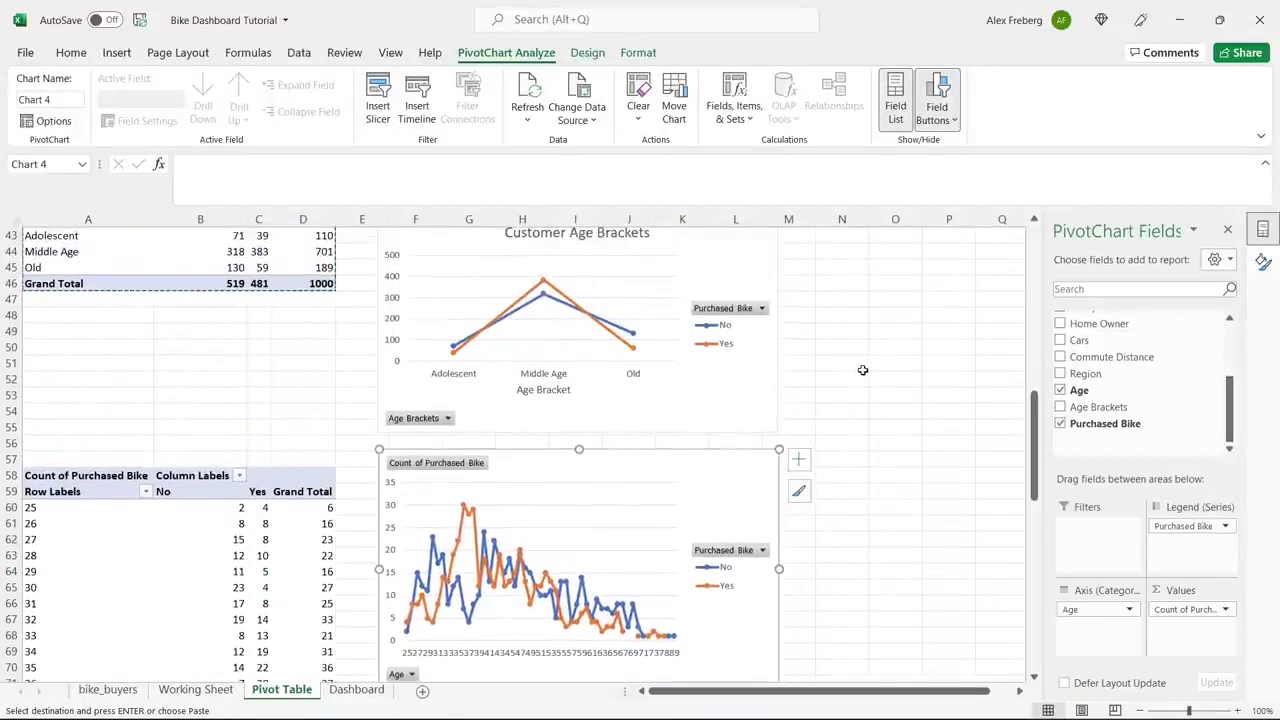
pyautogui.click(1140, 710)
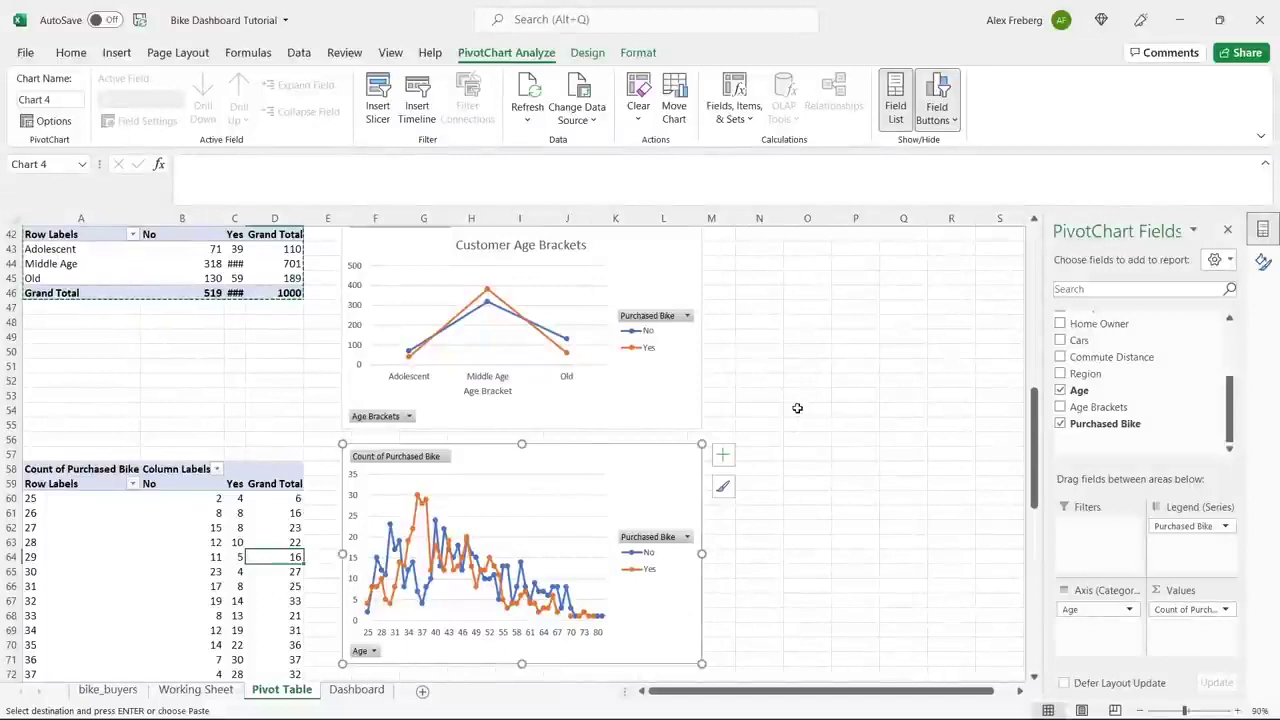
pyautogui.scroll(1, 797, 409)
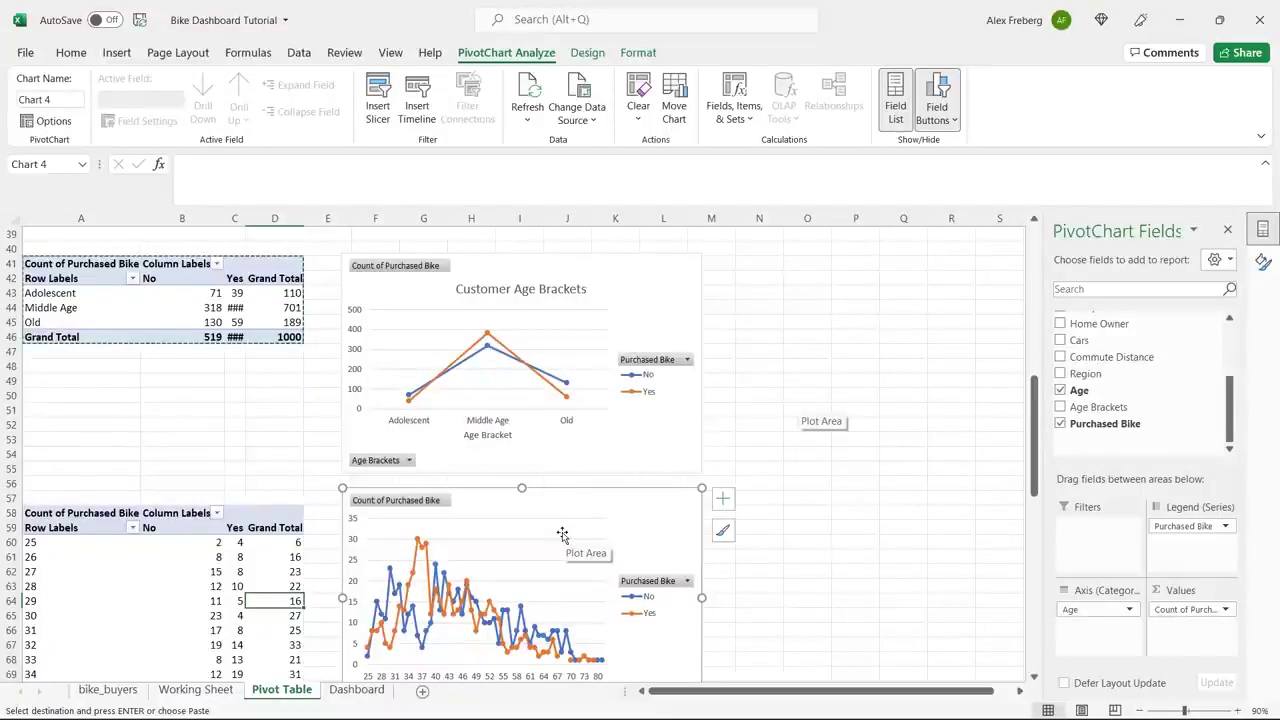
pyautogui.press('Delete')
# Step: Try to delete cell C63 inside the individual-age pivot table, and dismiss the attempt
pyautogui.click(230, 587)
pyautogui.press('Return')
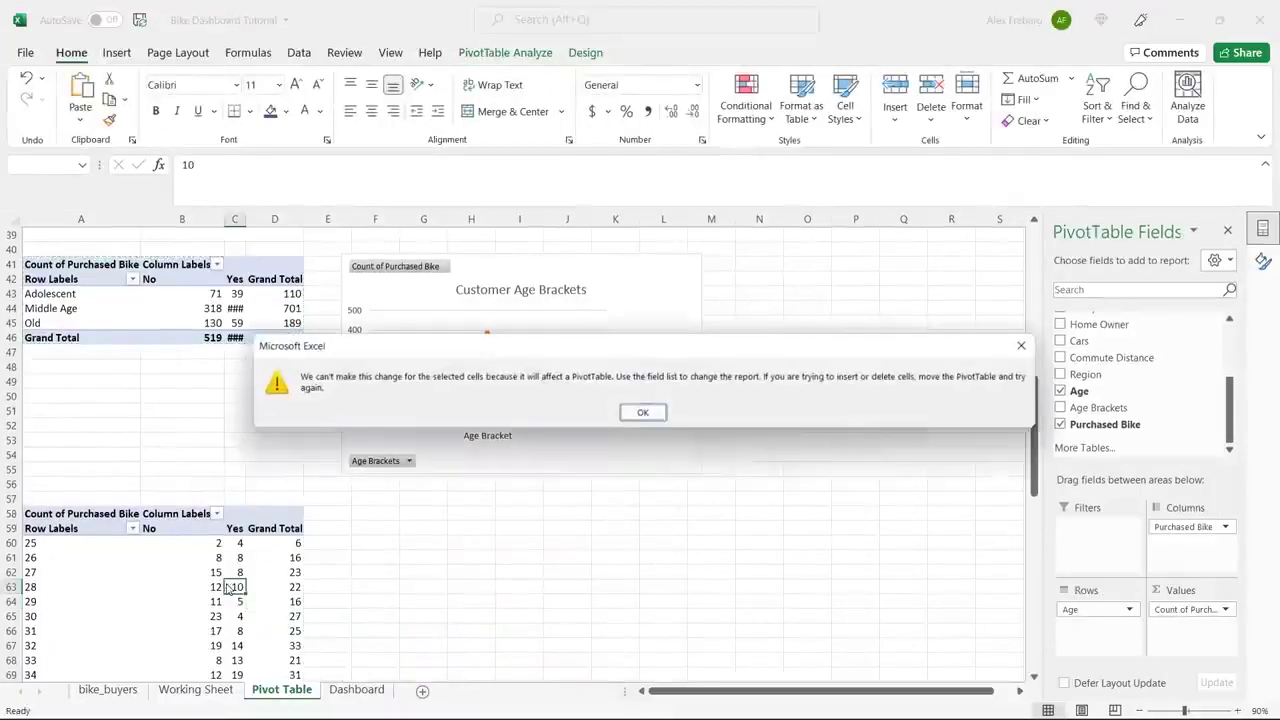
pyautogui.click(638, 413)
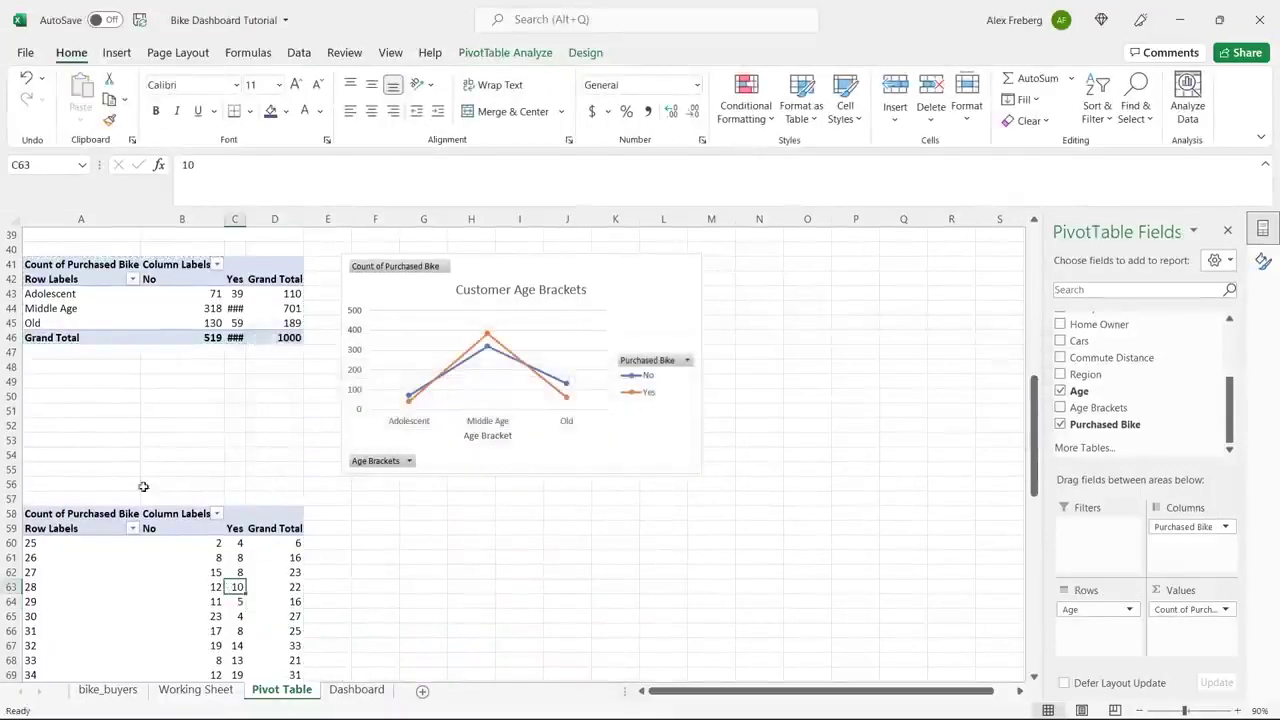
pyautogui.click(106, 529)
pyautogui.click(154, 440)
pyautogui.scroll(2, 154, 436)
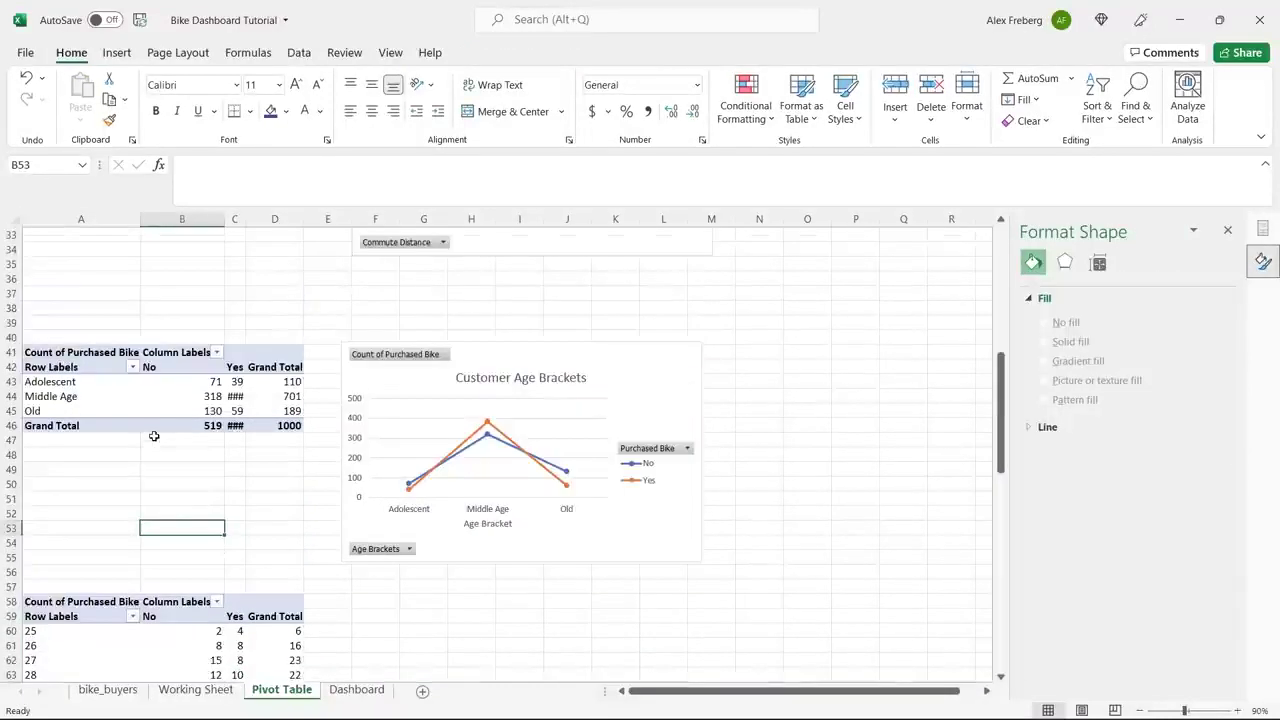
# Step: Change the bracket labels in the Working Sheet's M2 formula to "Adolescent 0-30", "Middle Age 31-54" and "Old 55+"
pyautogui.click(196, 692)
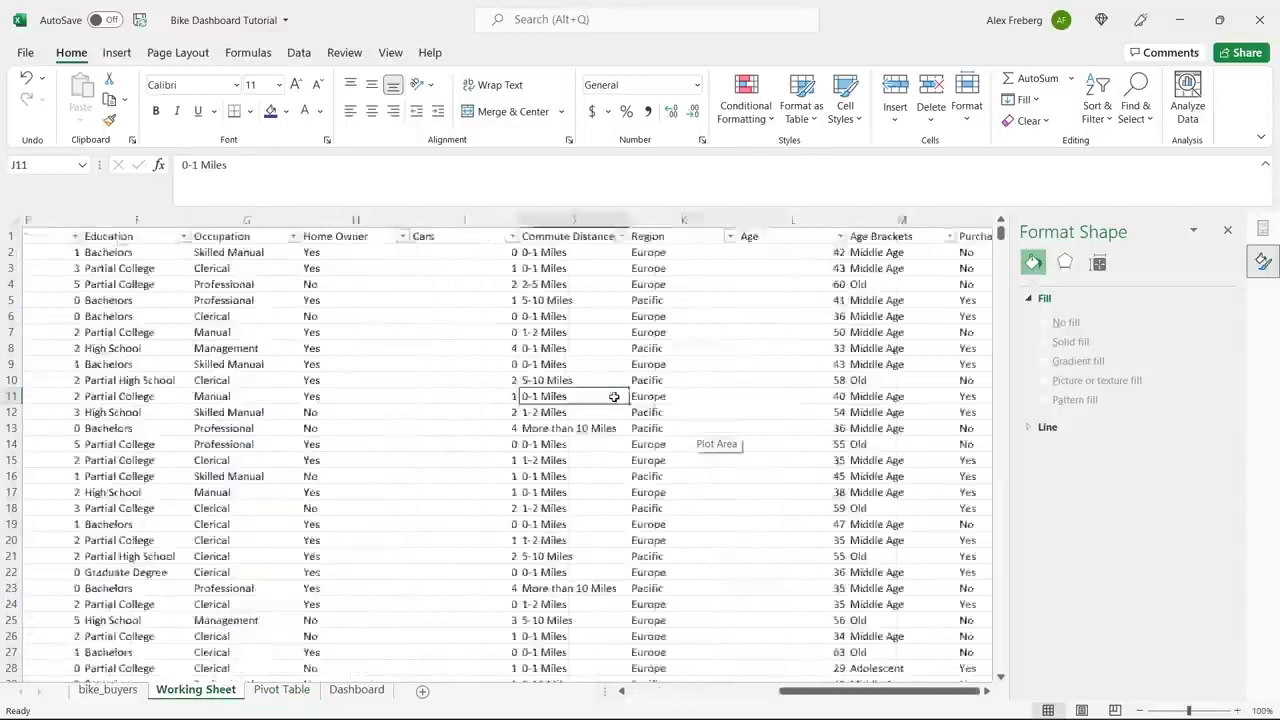
pyautogui.hscroll(5, 614, 397)
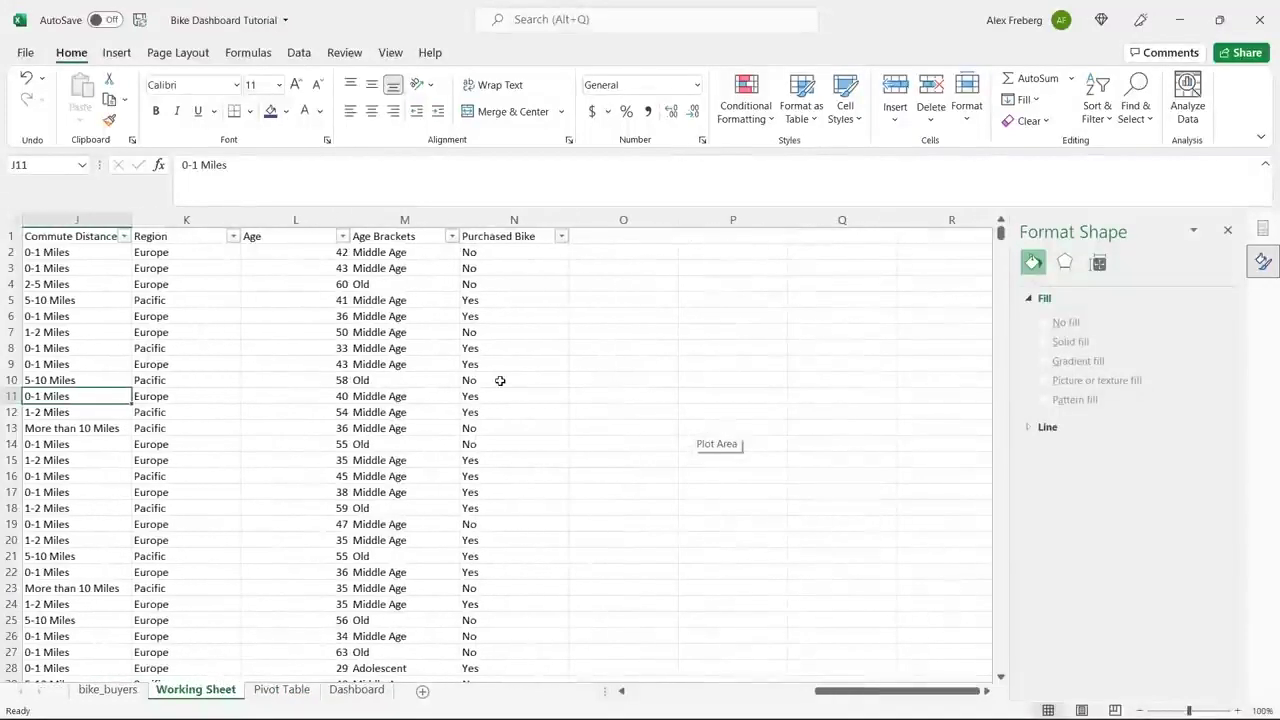
pyautogui.click(424, 255)
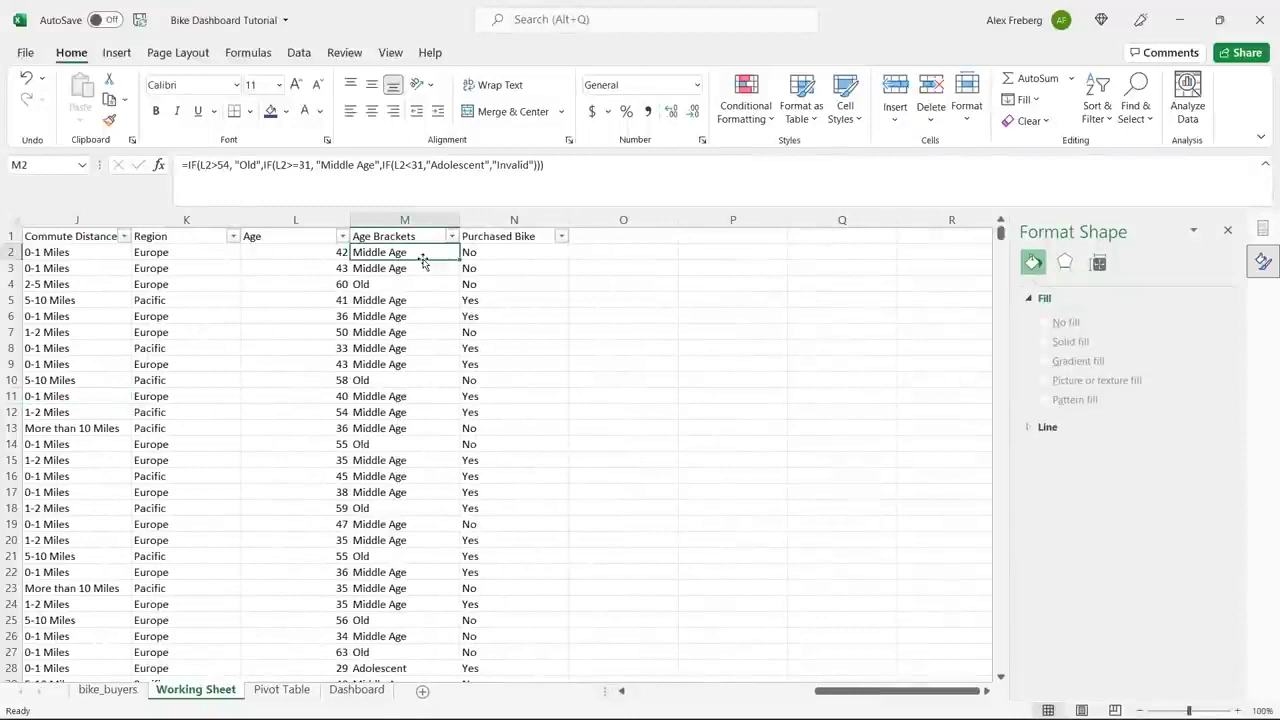
pyautogui.click(491, 166)
pyautogui.write('0-')
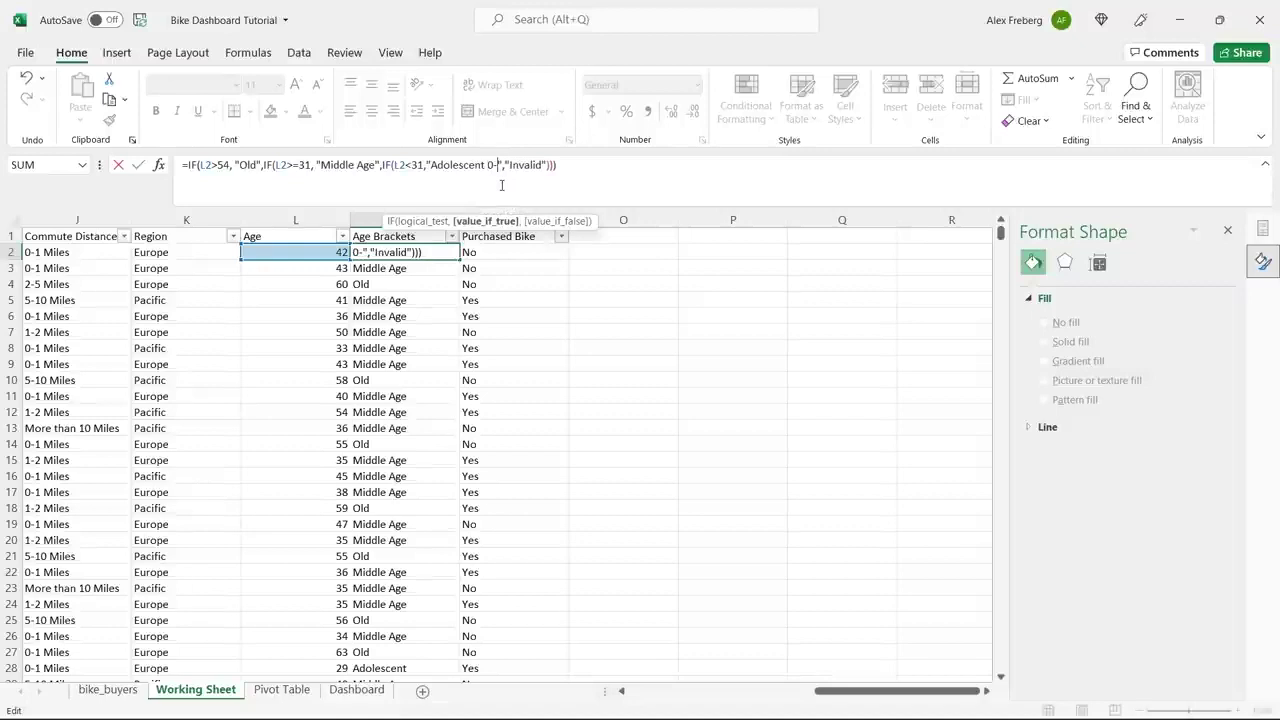
pyautogui.write('30')
pyautogui.click(372, 165)
pyautogui.write('31-')
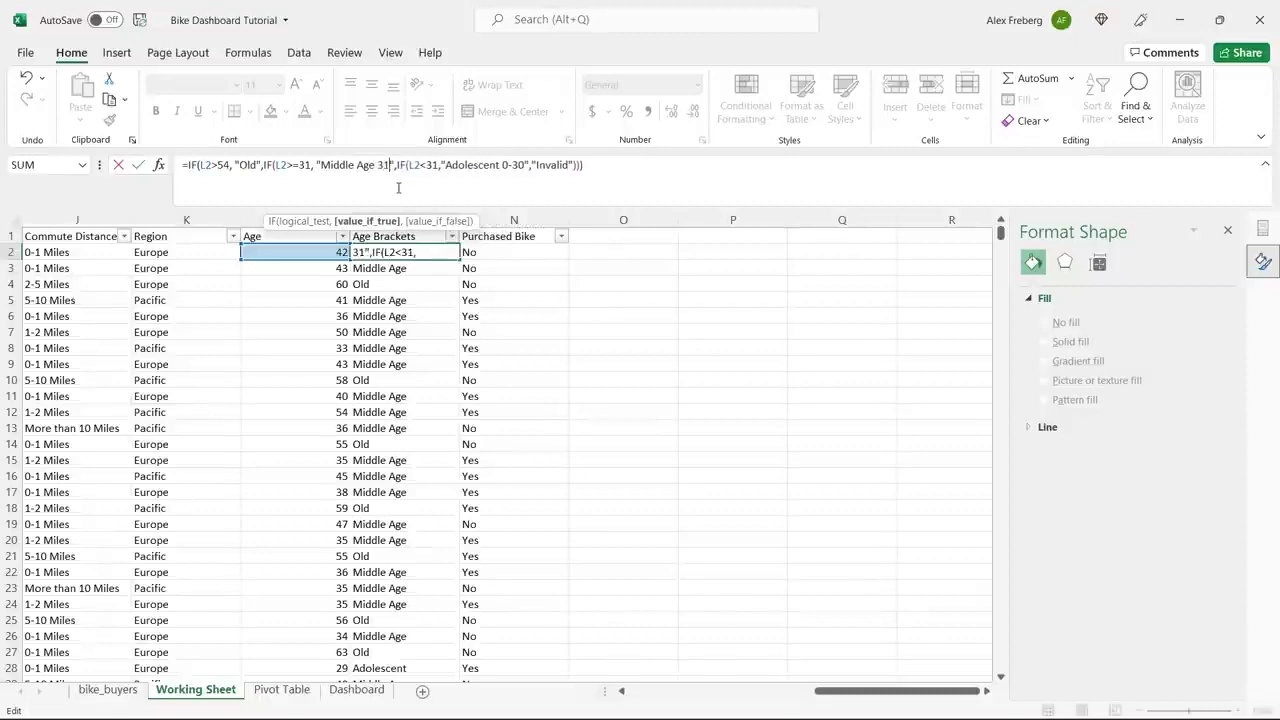
pyautogui.write('54')
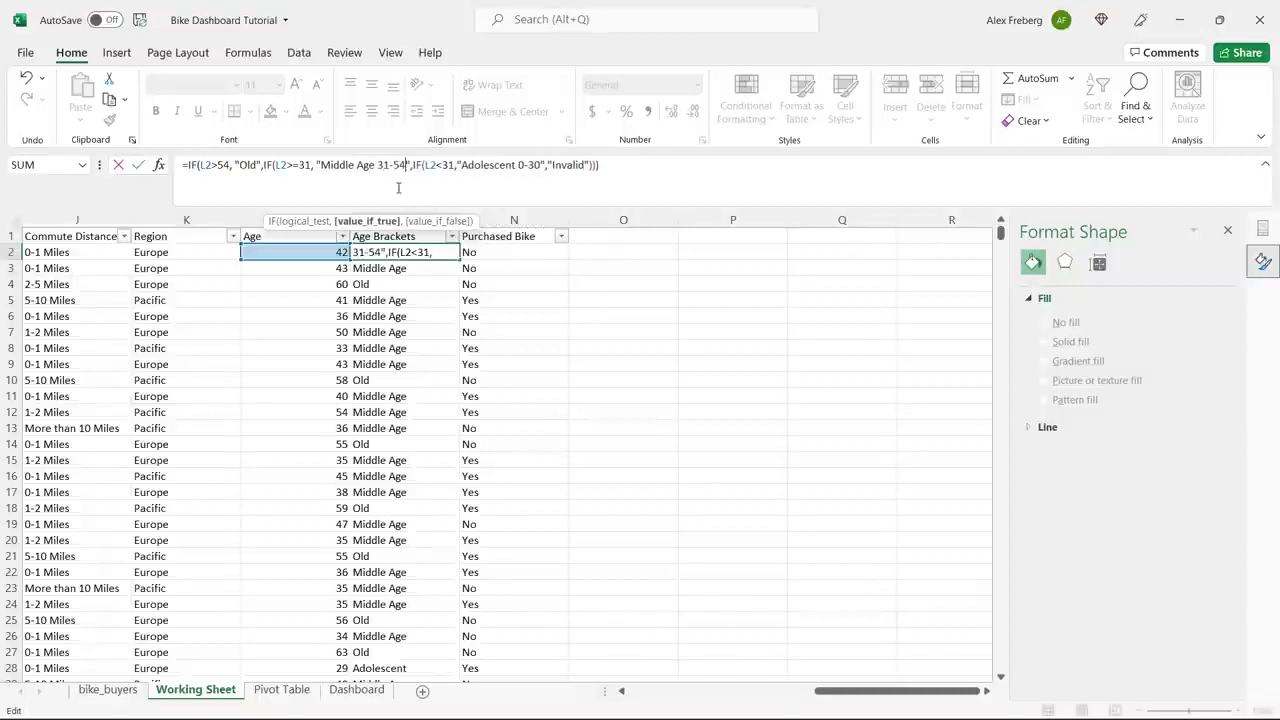
pyautogui.click(259, 168)
pyautogui.write('55+')
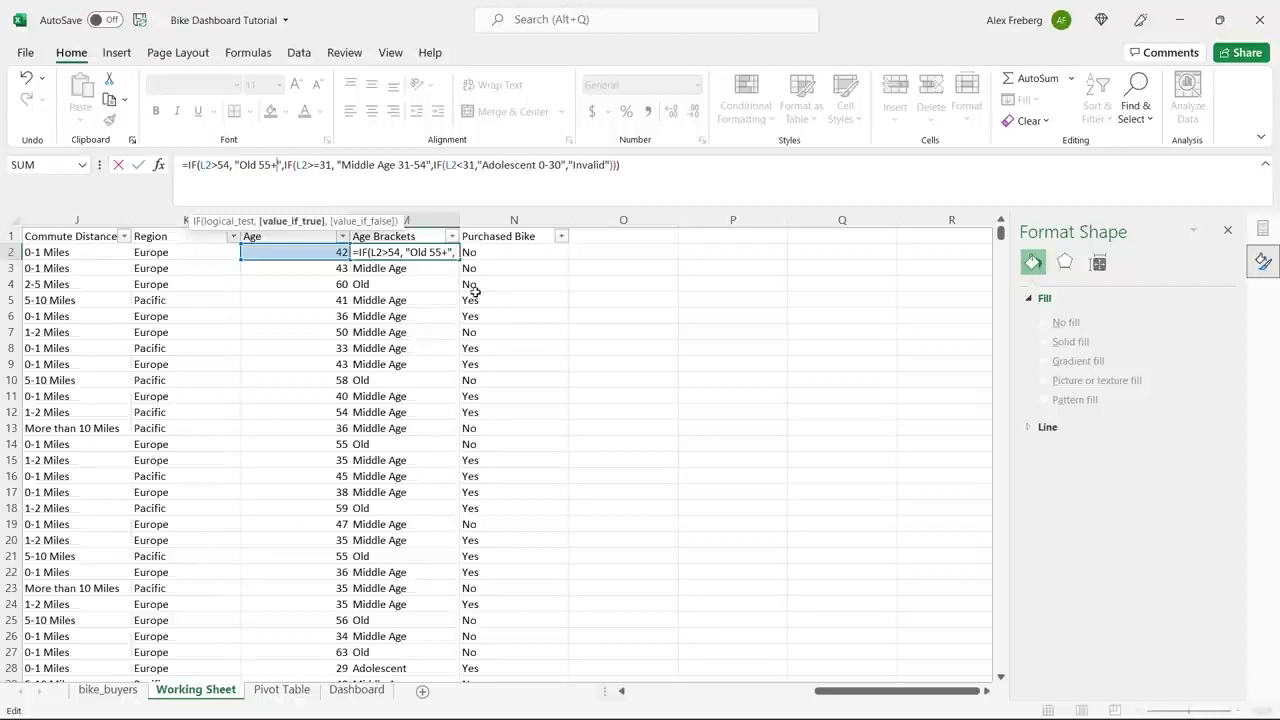
pyautogui.press('Return')
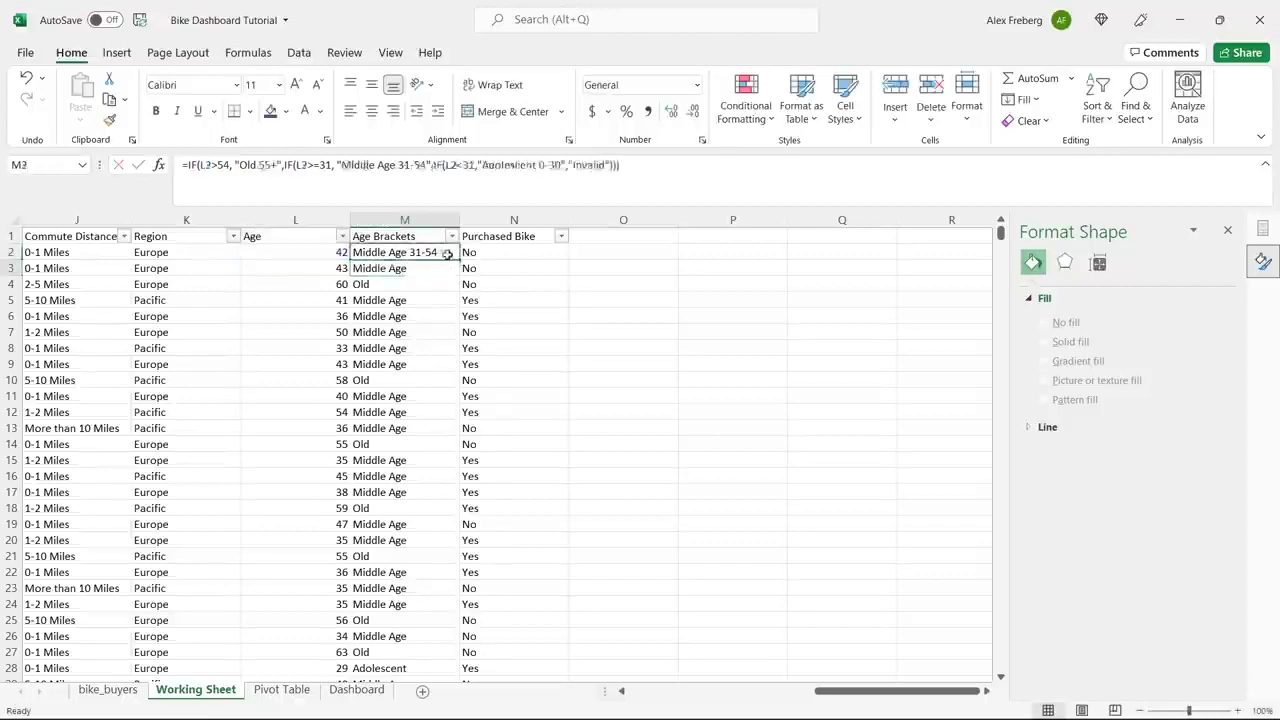
# Step: Fill the relabelled formula down the Age Brackets column and refresh all data on the Pivot Table sheet
pyautogui.doubleClick(458, 259)
pyautogui.click(533, 285)
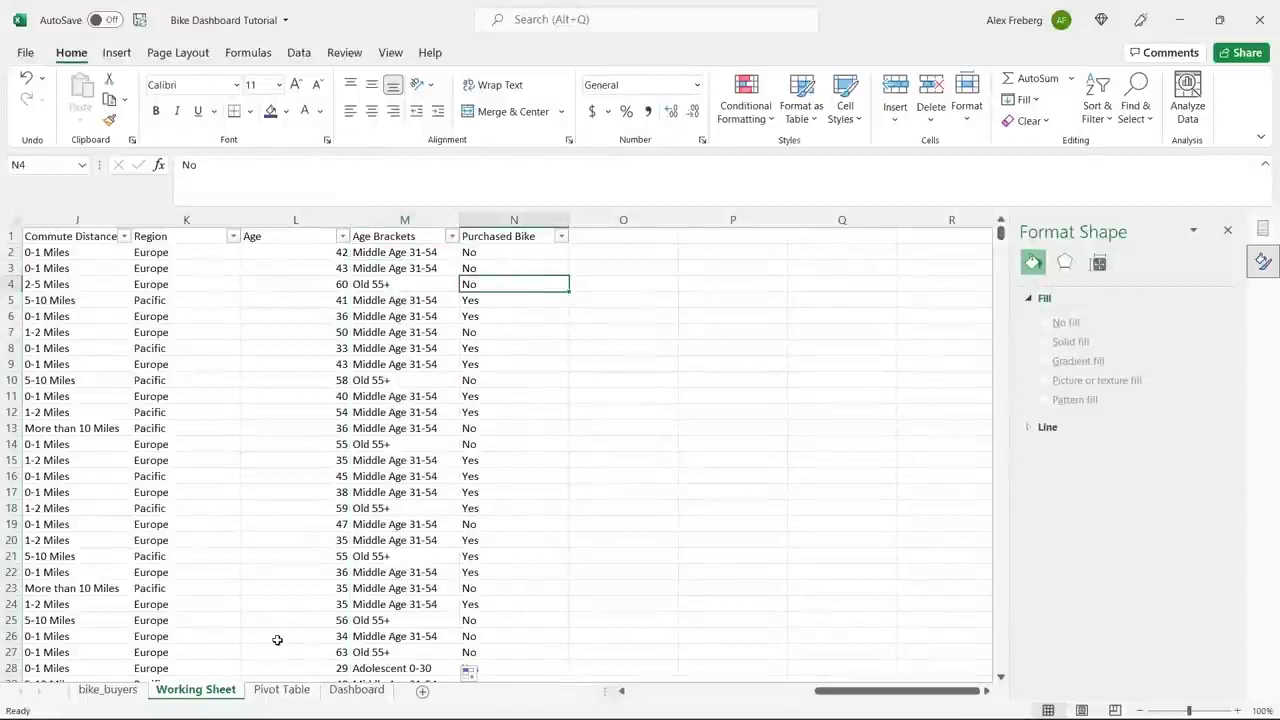
pyautogui.click(283, 690)
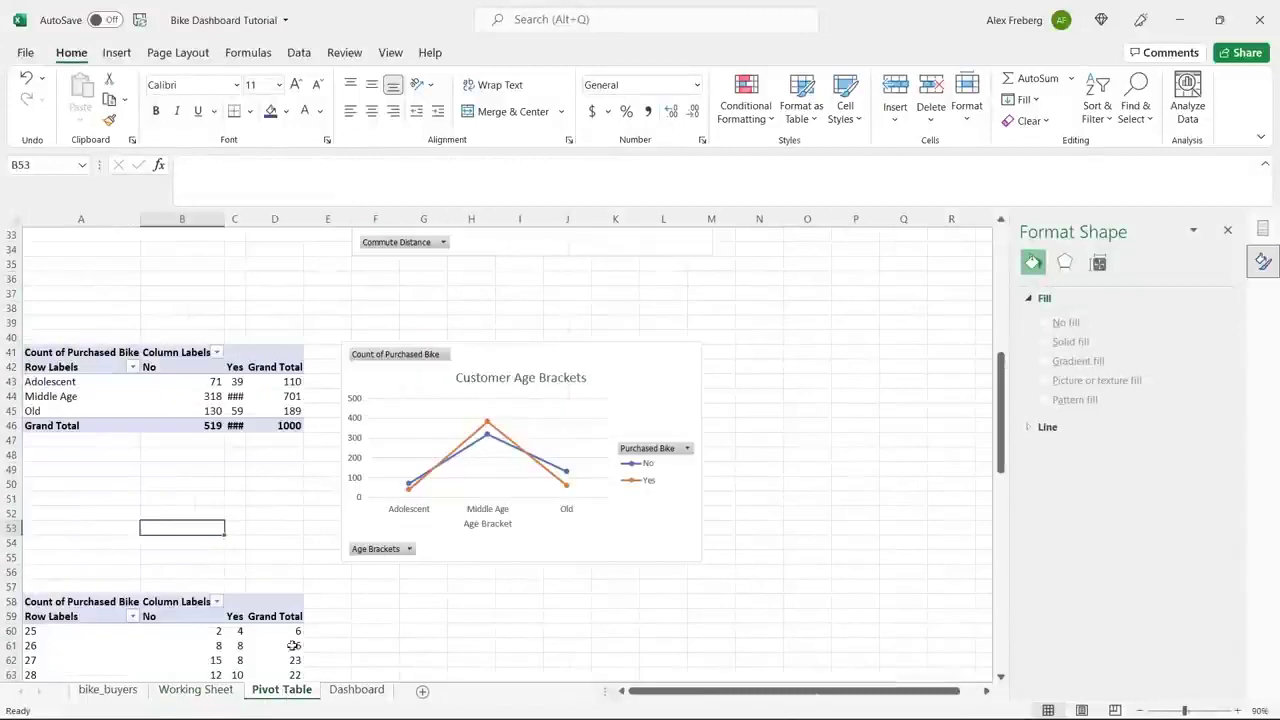
pyautogui.click(276, 413)
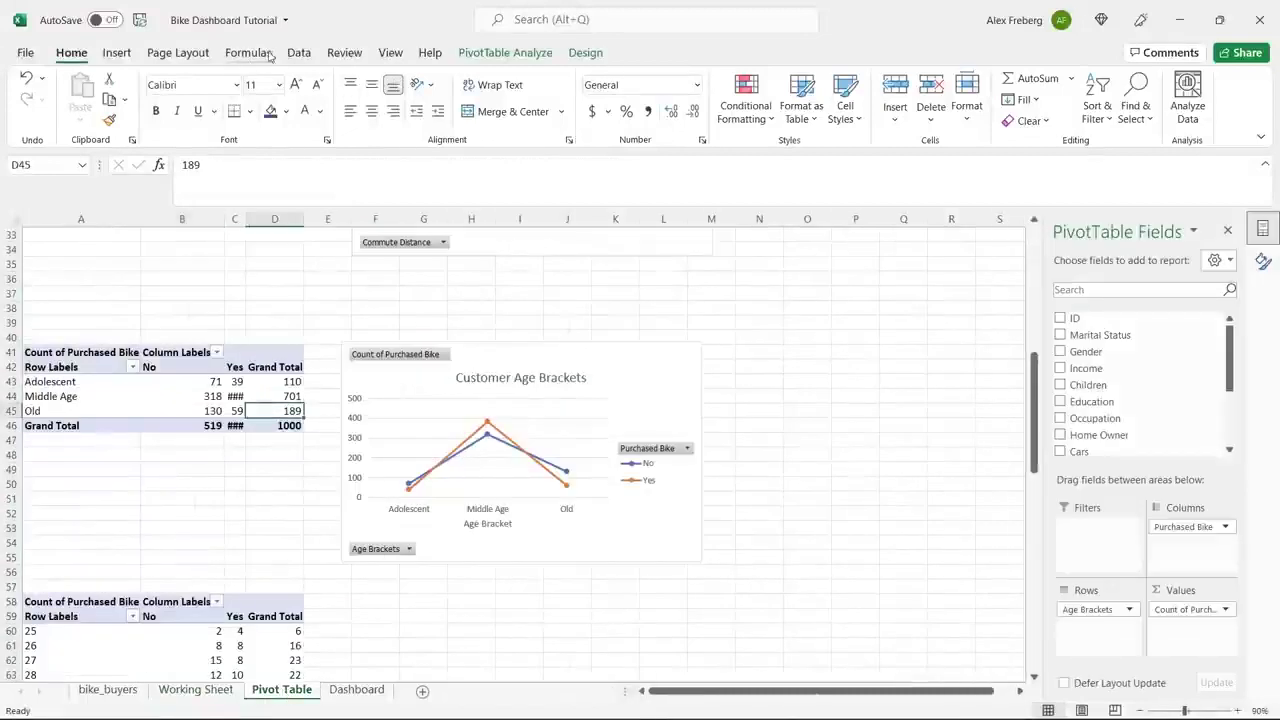
pyautogui.click(299, 52)
pyautogui.click(312, 90)
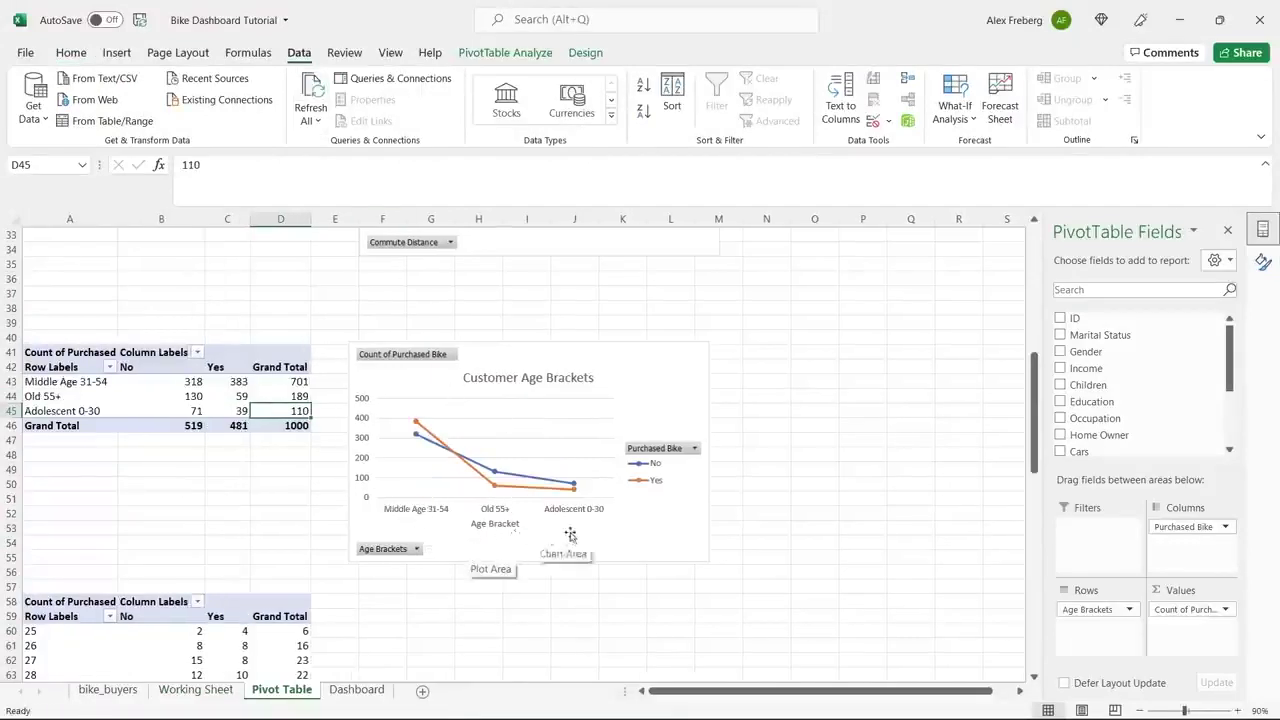
# Step: Undo the age range relabelling in the Age Brackets column of the Working Sheet
pyautogui.click(200, 690)
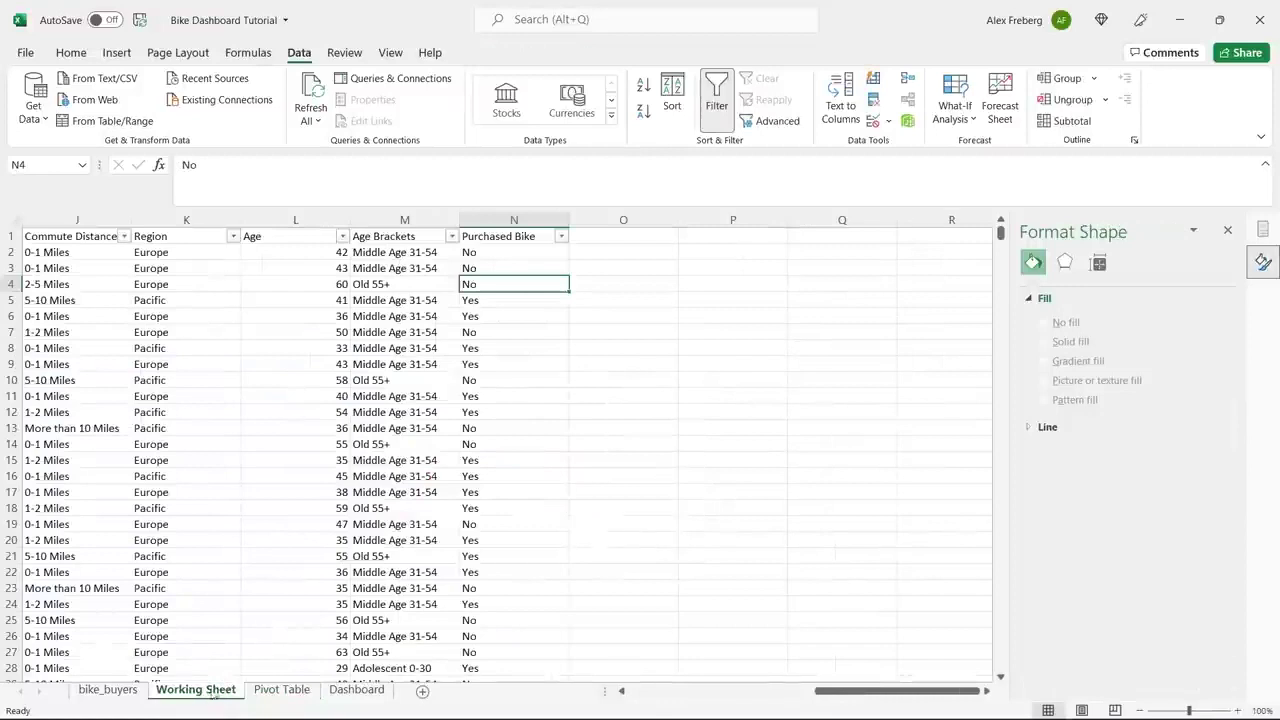
pyautogui.press('Left')
pyautogui.press('Up')
pyautogui.press('Up')
pyautogui.hotkey('ctrl', 'z')
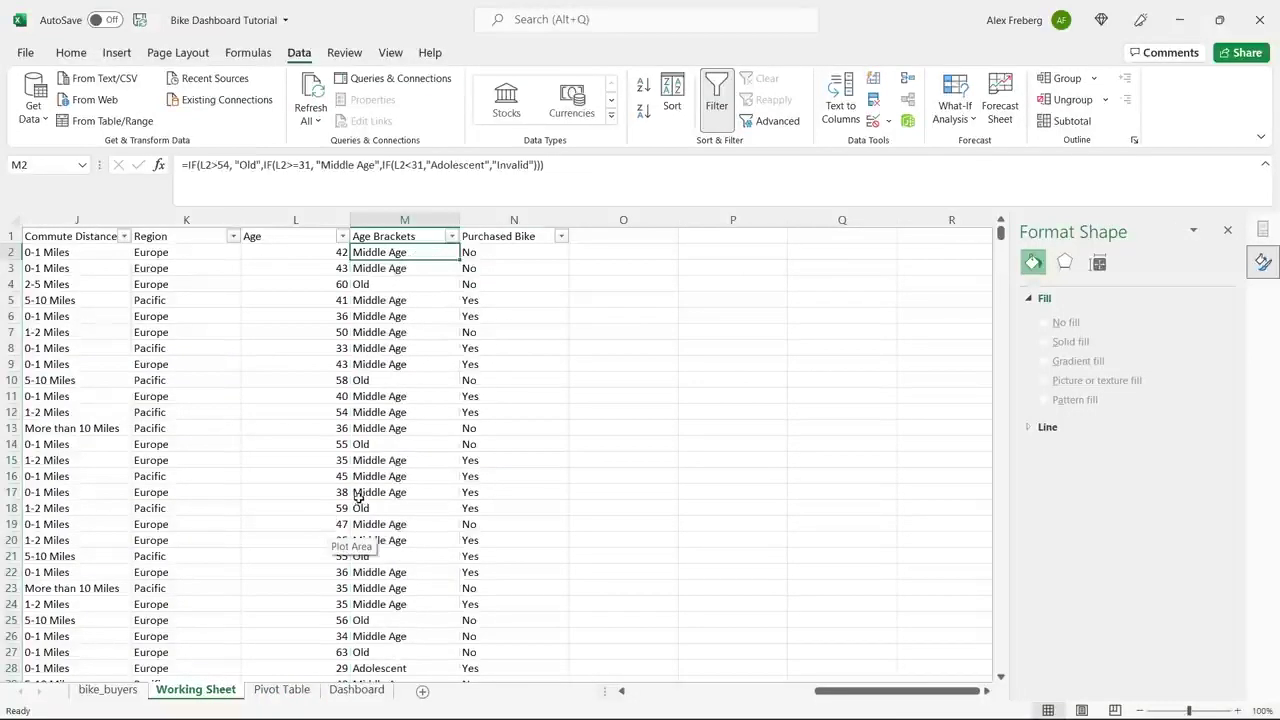
pyautogui.click(590, 352)
# Step: Autofit column C on the Pivot Table sheet so the Yes counts fit
pyautogui.click(278, 689)
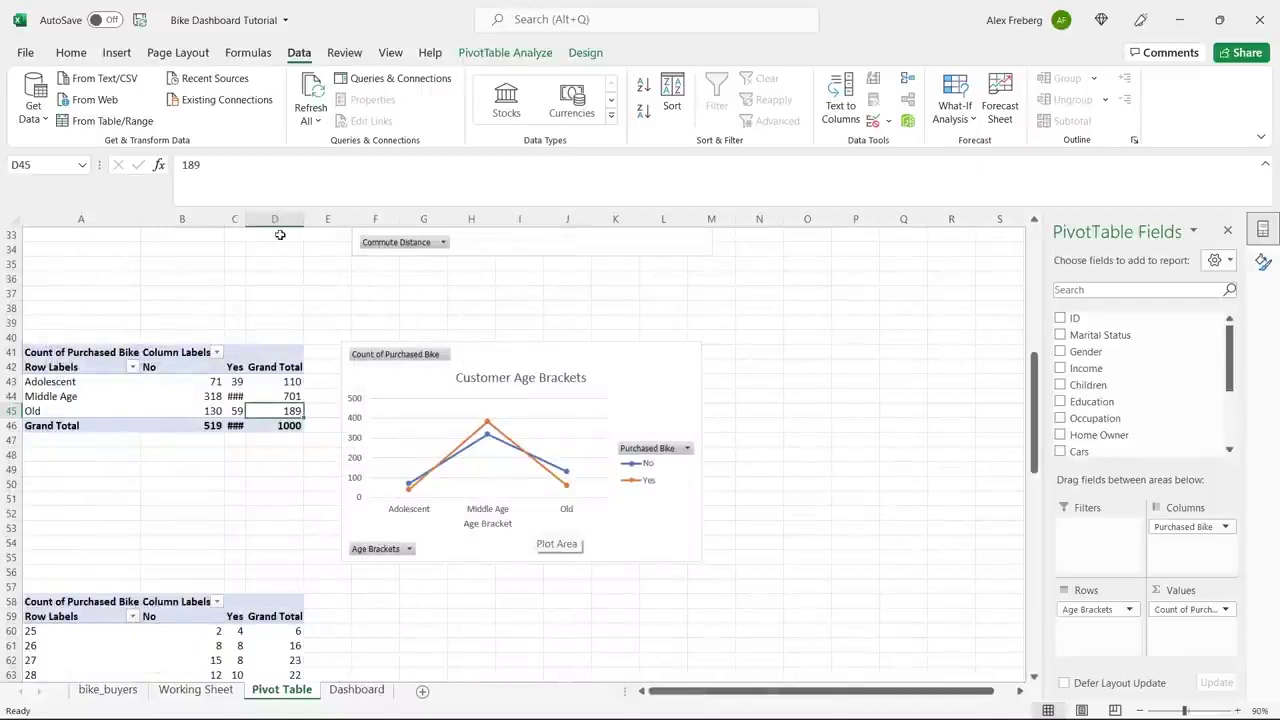
pyautogui.doubleClick(247, 219)
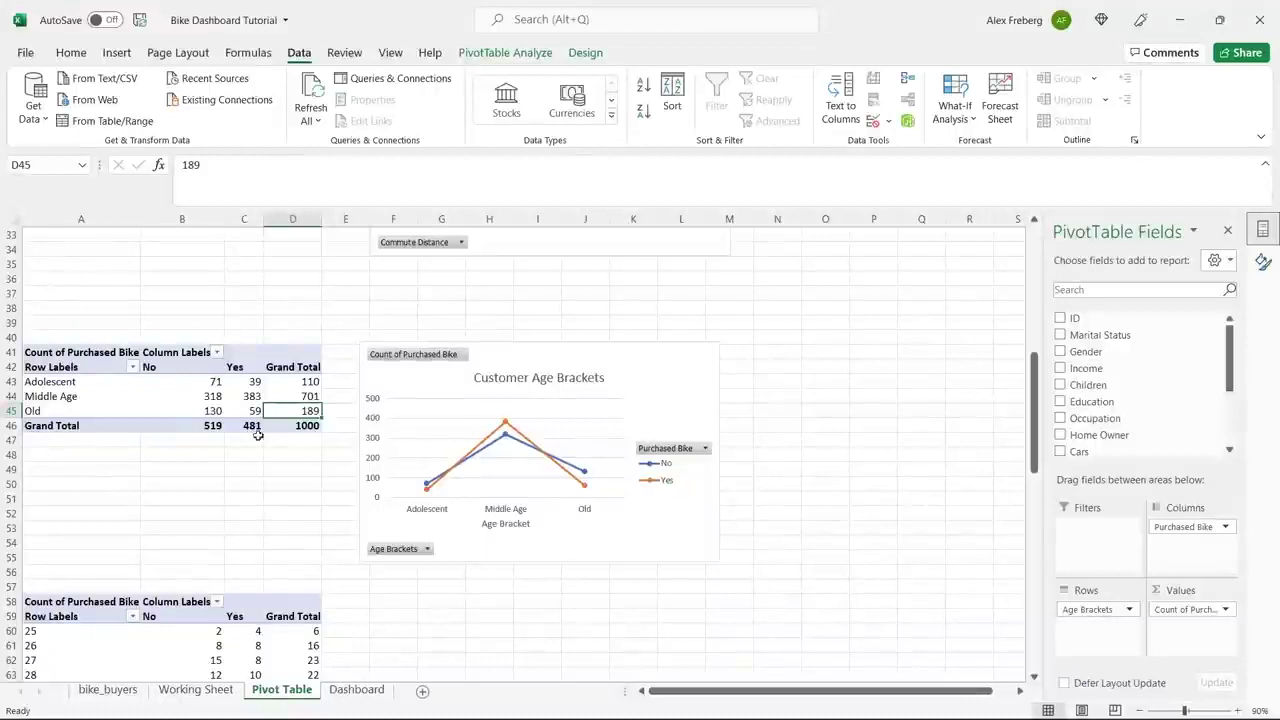
pyautogui.moveTo(84, 382); pyautogui.dragTo(87, 410)
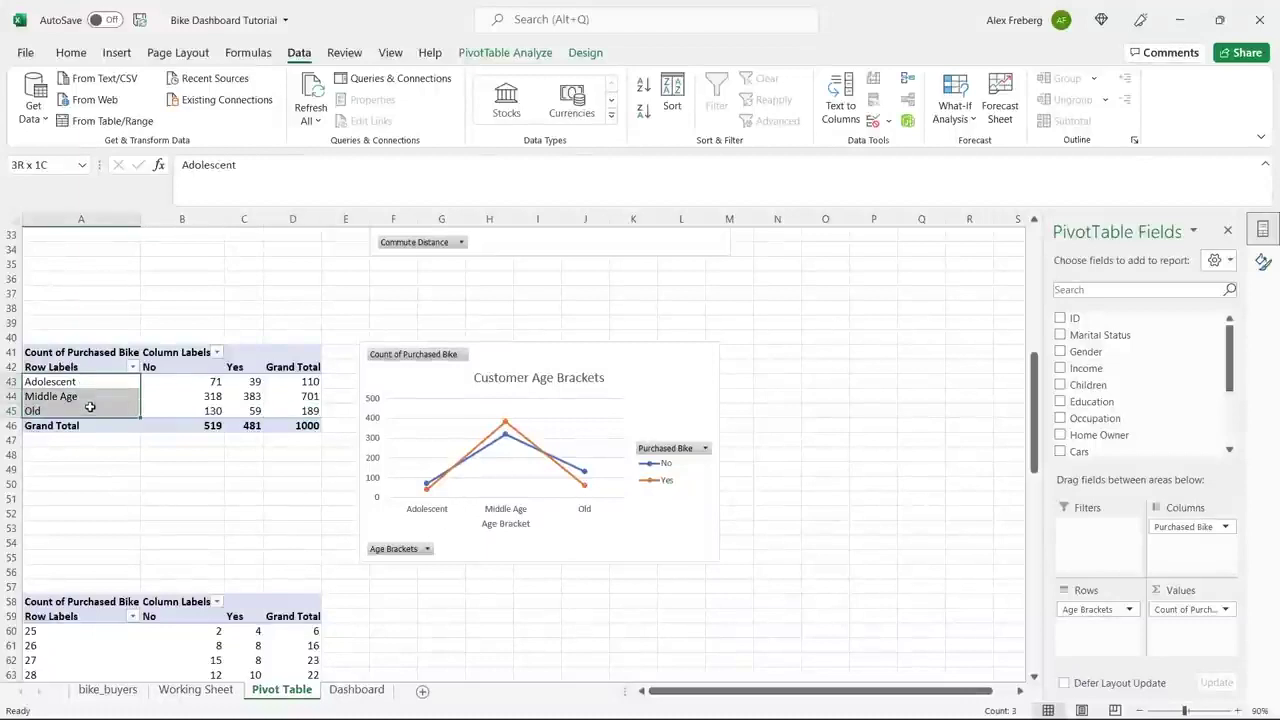
pyautogui.click(90, 411)
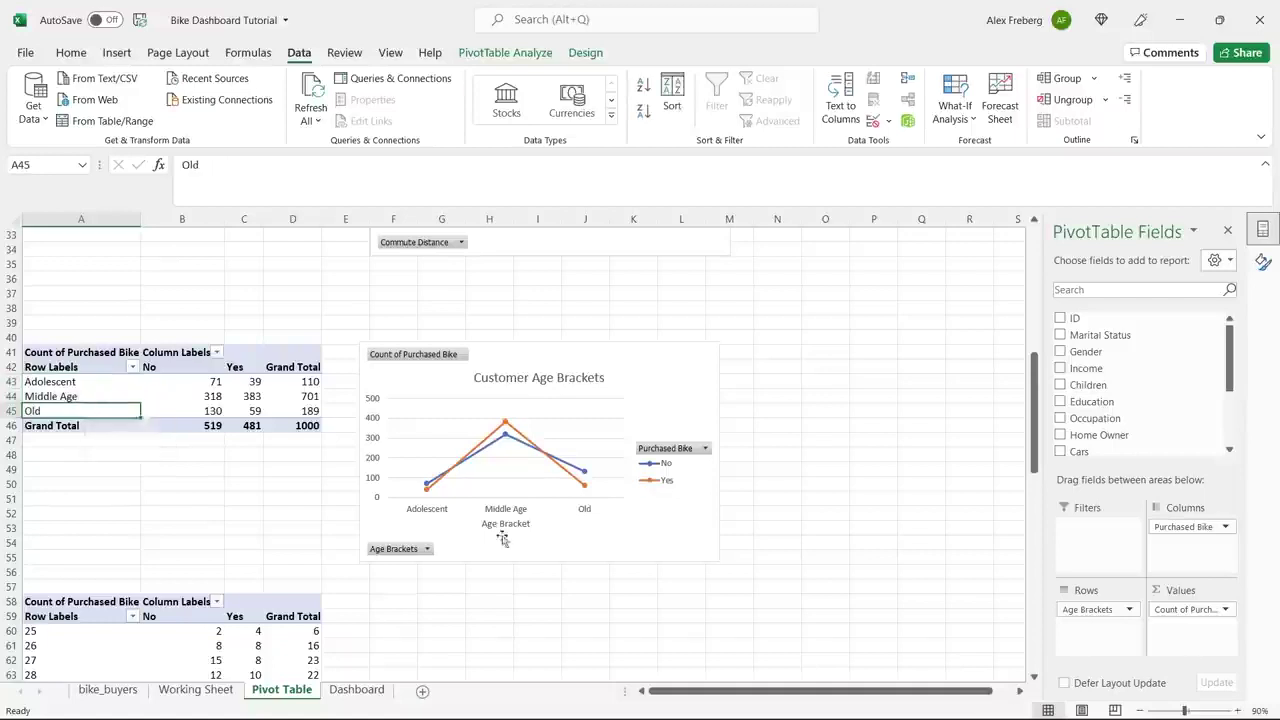
pyautogui.click(563, 605)
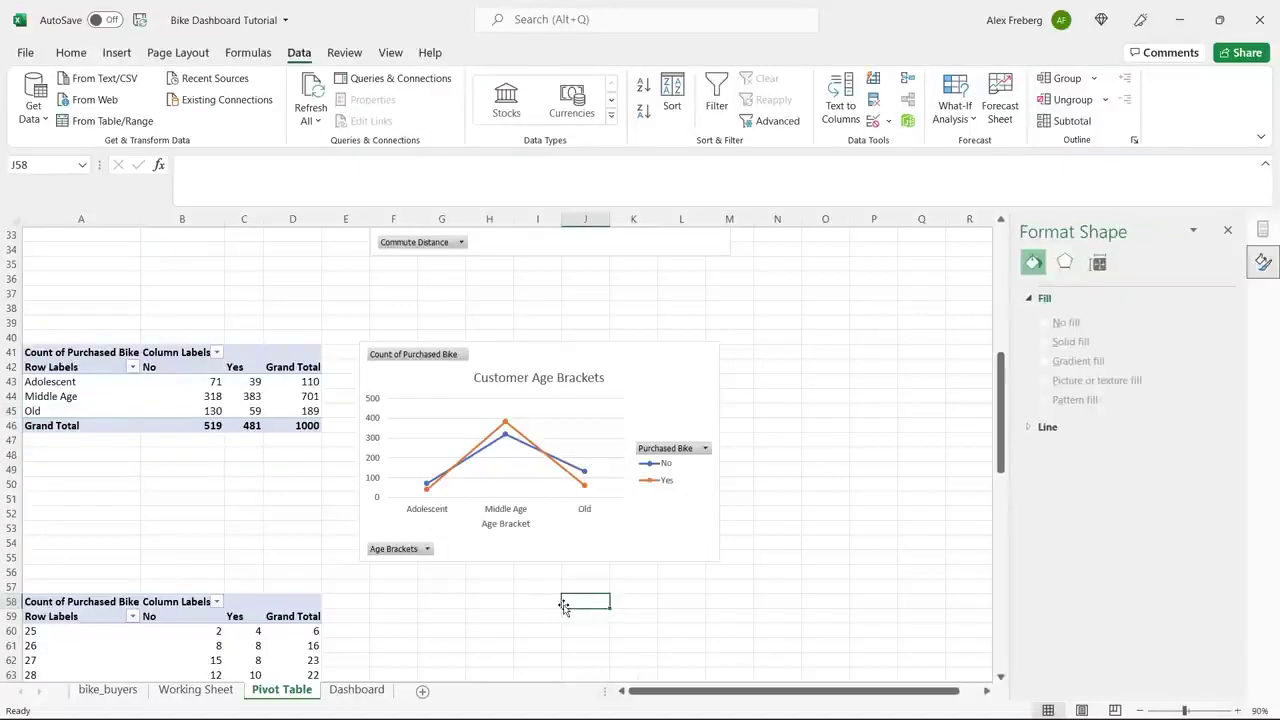
# Step: Close the shape formatting pane and copy the Avg Income Per Purchase chart from the Pivot Table sheet onto the Dashboard sheet
pyautogui.click(1230, 231)
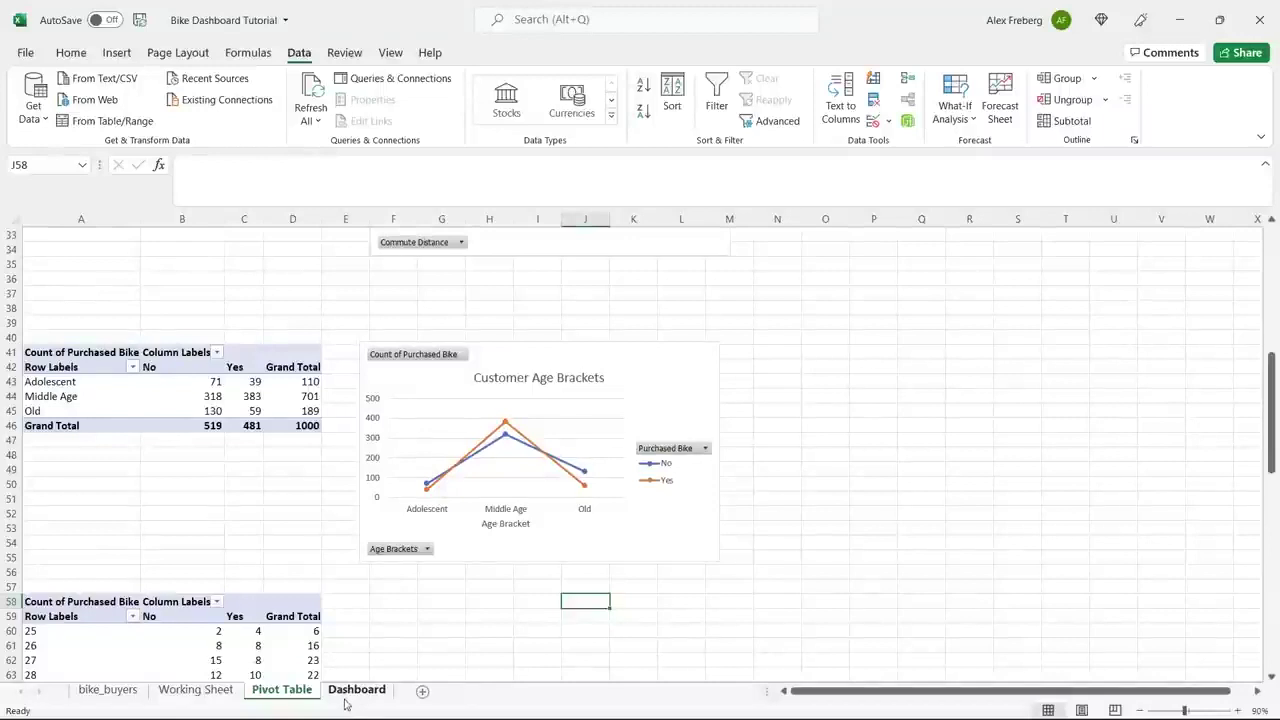
pyautogui.scroll(10, 447, 542)
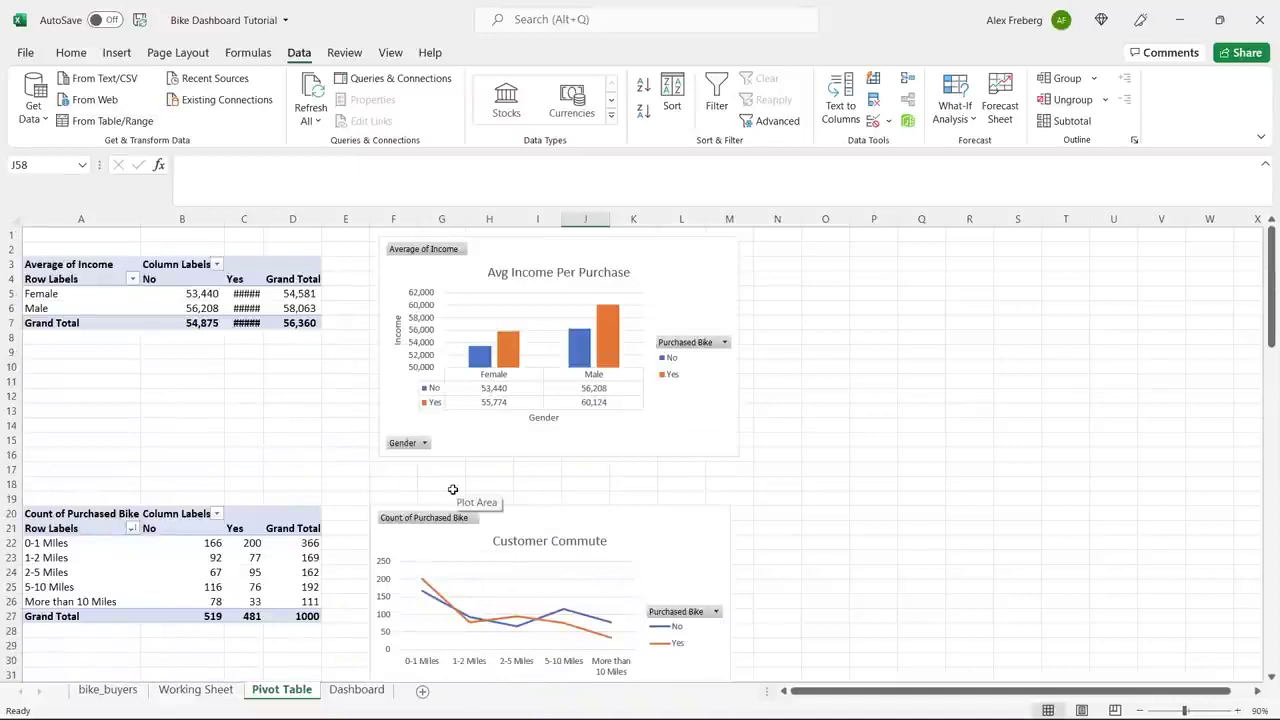
pyautogui.click(652, 438)
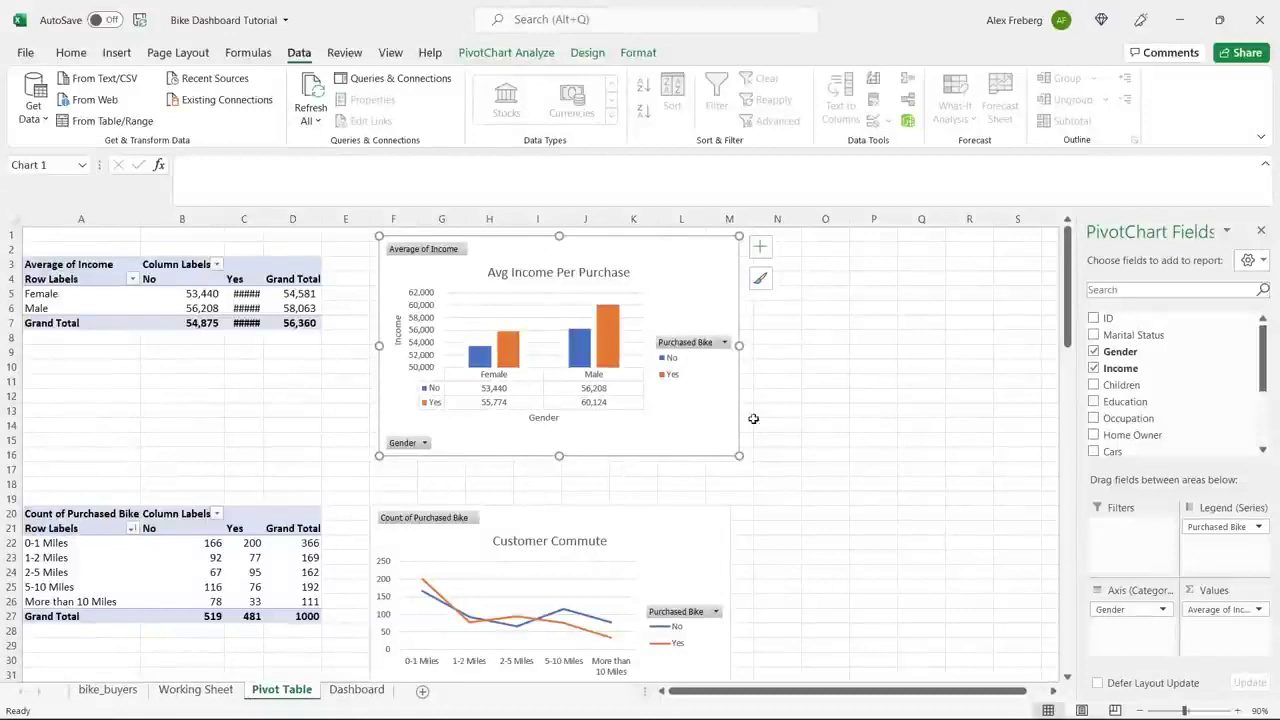
pyautogui.hotkey('ctrl', 'c')
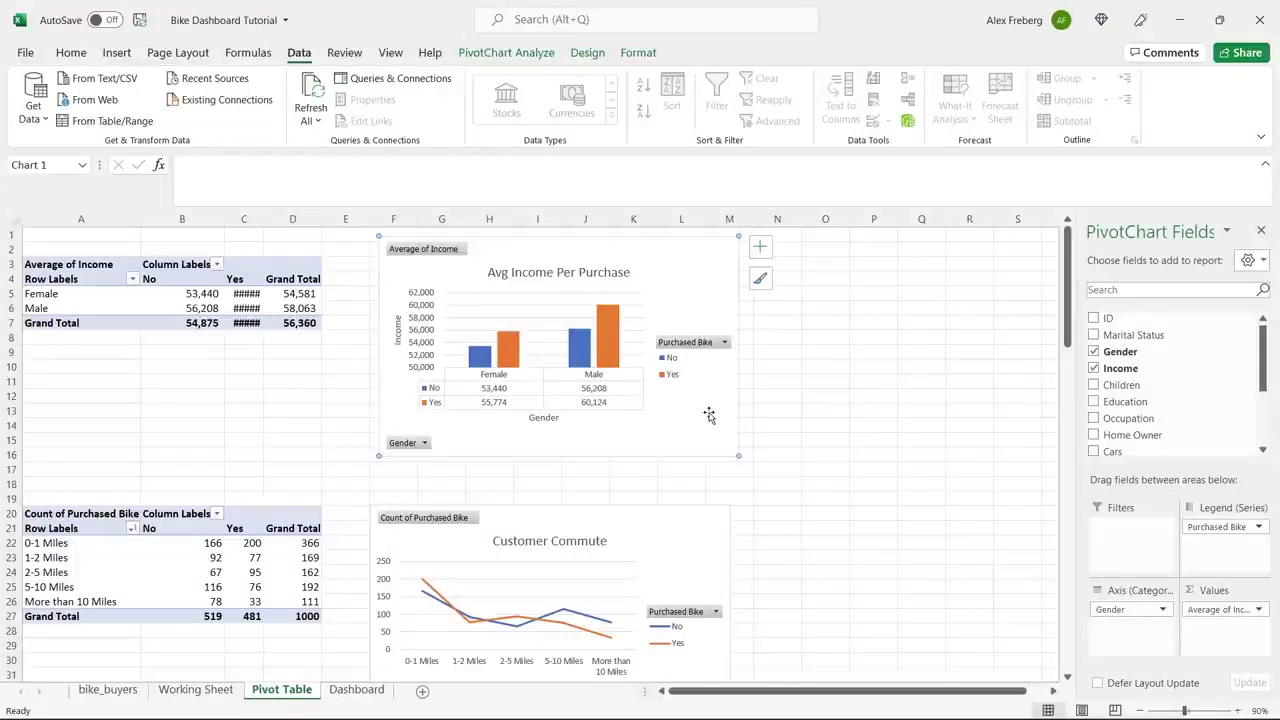
pyautogui.click(368, 695)
pyautogui.click(297, 297)
pyautogui.hotkey('ctrl', 'v')
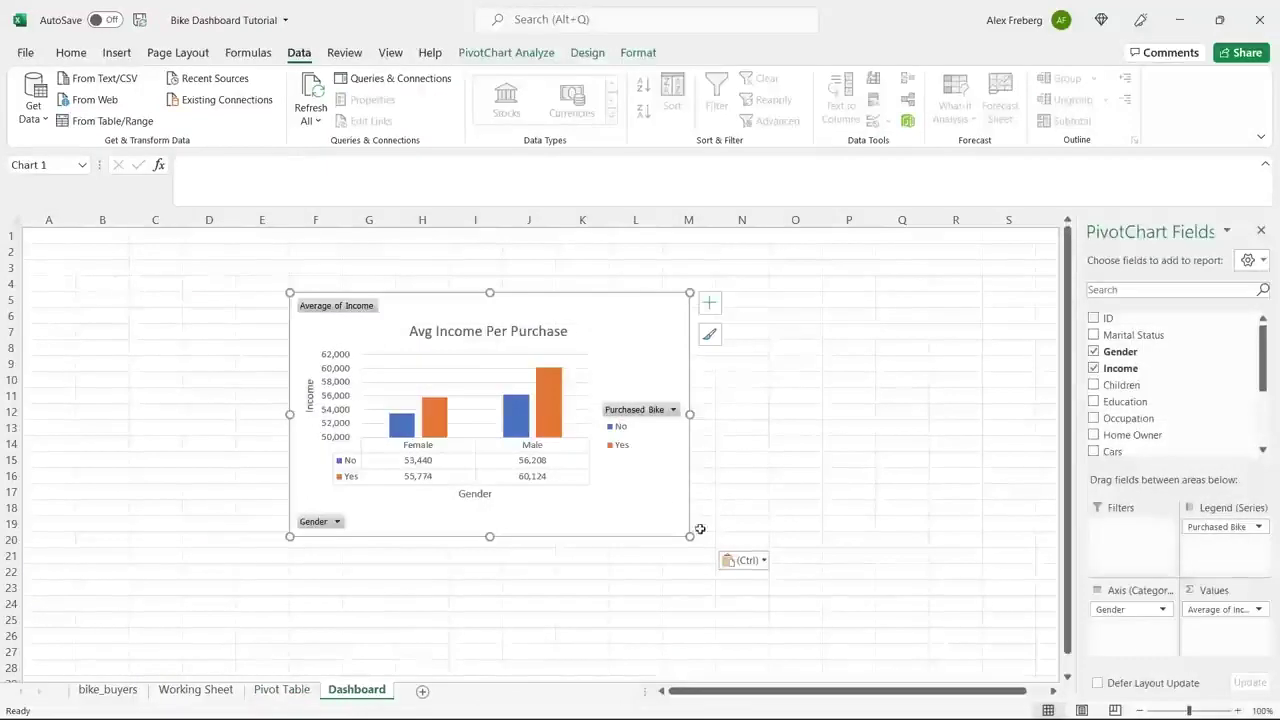
# Step: Shrink the pasted Avg Income Per Purchase chart slightly and move it up toward the first rows of the Dashboard sheet
pyautogui.moveTo(689, 536)
pyautogui.mouseDown()
pyautogui.moveTo(599, 441)
pyautogui.moveTo(669, 490)
pyautogui.moveTo(669, 528)
pyautogui.mouseUp()
pyautogui.moveTo(603, 340); pyautogui.dragTo(831, 288)
pyautogui.click(1141, 704)
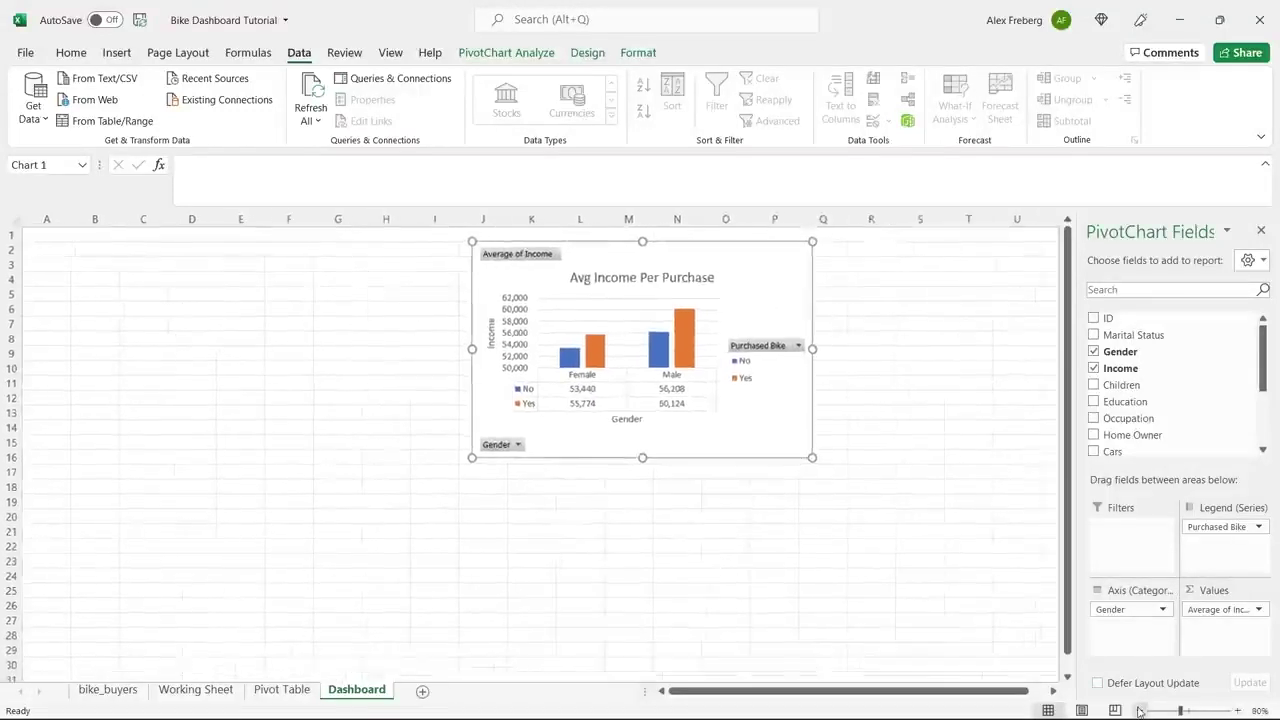
pyautogui.click(1141, 704)
# Step: Try to copy the Customer Commute chart from the Pivot Table sheet onto the Dashboard sheet
pyautogui.click(284, 690)
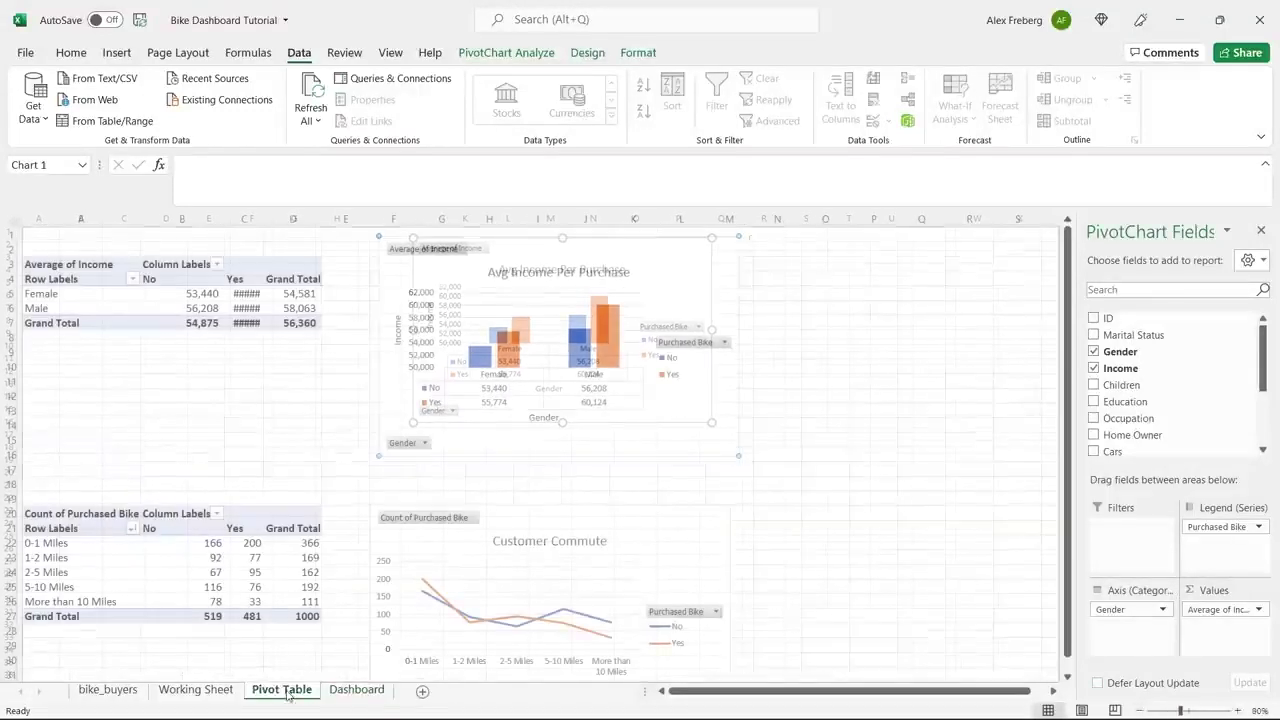
pyautogui.click(531, 514)
pyautogui.click(356, 690)
pyautogui.hotkey('ctrl', 'v')
pyautogui.moveTo(530, 253); pyautogui.dragTo(457, 349)
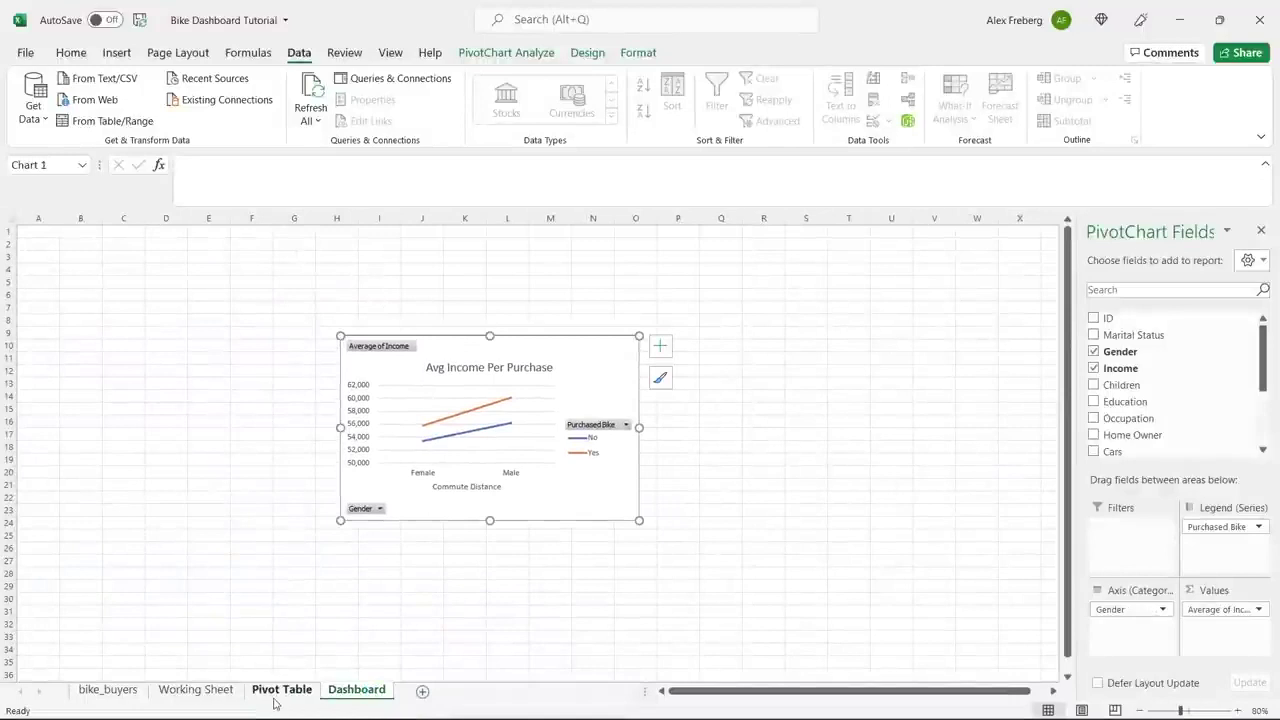
pyautogui.click(277, 694)
pyautogui.click(663, 261)
pyautogui.click(643, 540)
pyautogui.click(360, 692)
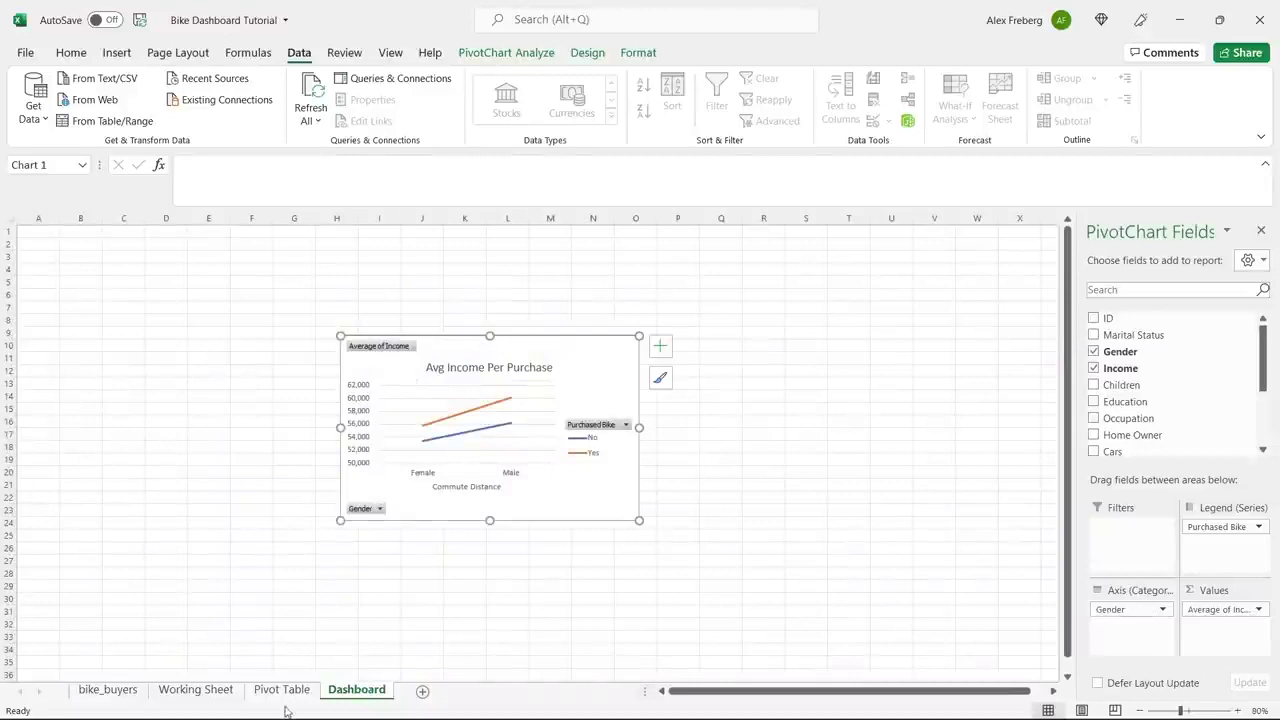
# Step: Copy the Customer Commute chart from the Pivot Table sheet to the Dashboard sheet and place it beside the Avg Income Per Purchase chart
pyautogui.click(282, 690)
pyautogui.rightClick(630, 545)
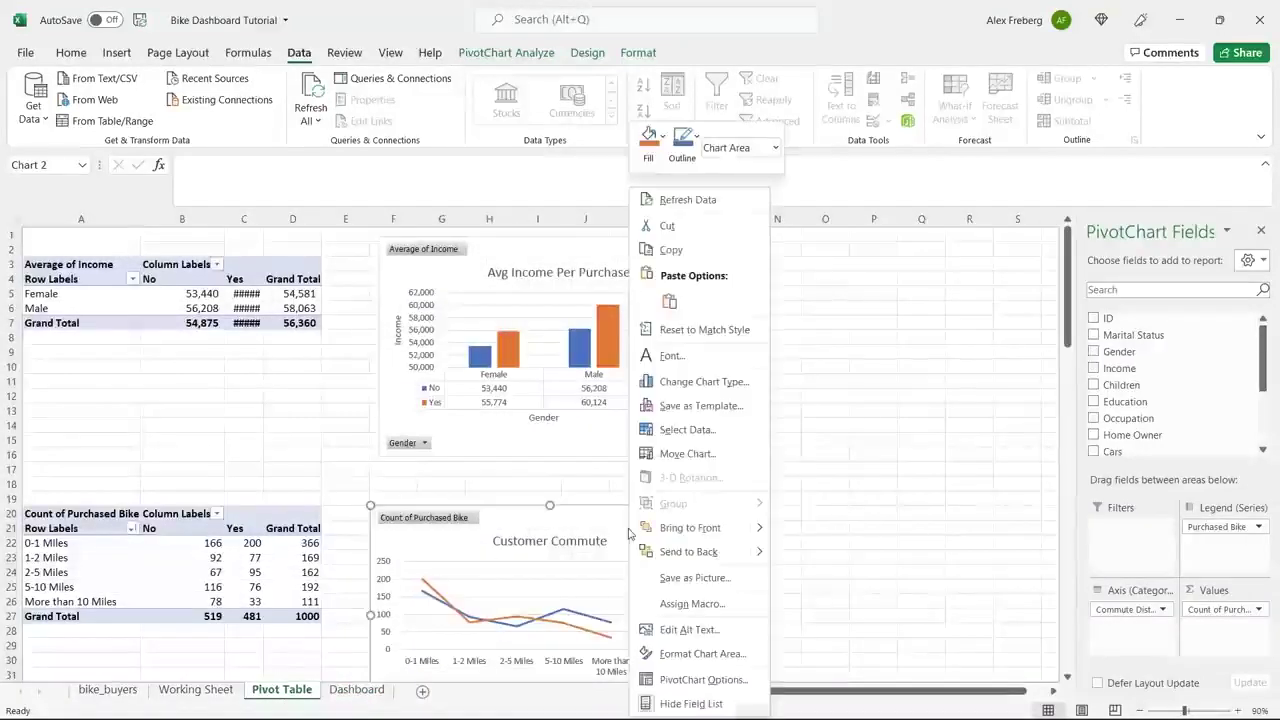
pyautogui.click(697, 250)
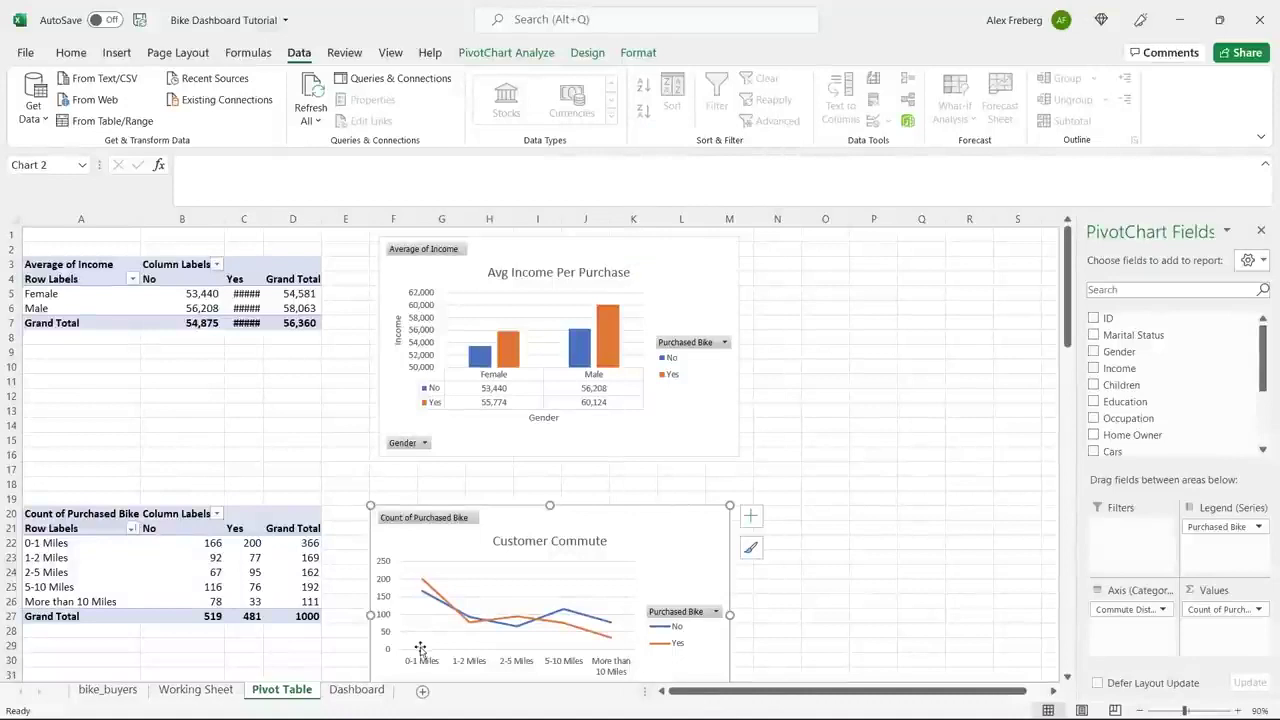
pyautogui.click(357, 690)
pyautogui.click(294, 433)
pyautogui.rightClick(294, 433)
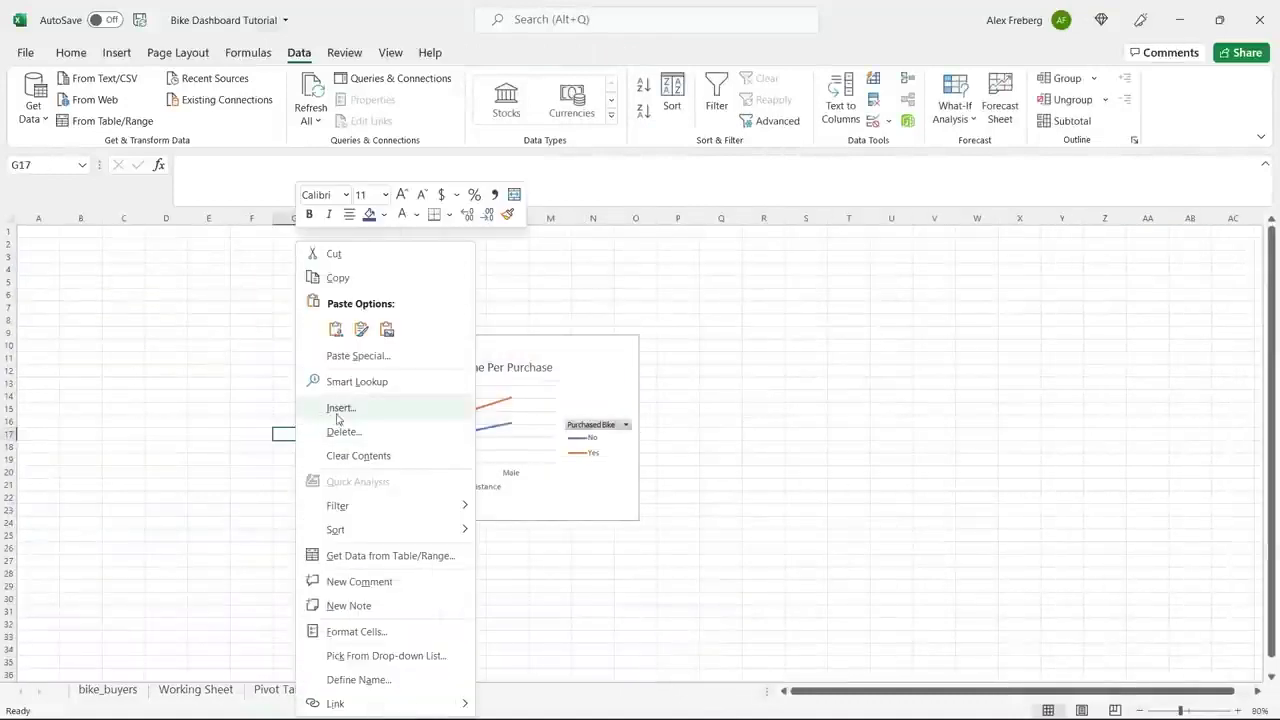
pyautogui.click(337, 334)
pyautogui.click(408, 456)
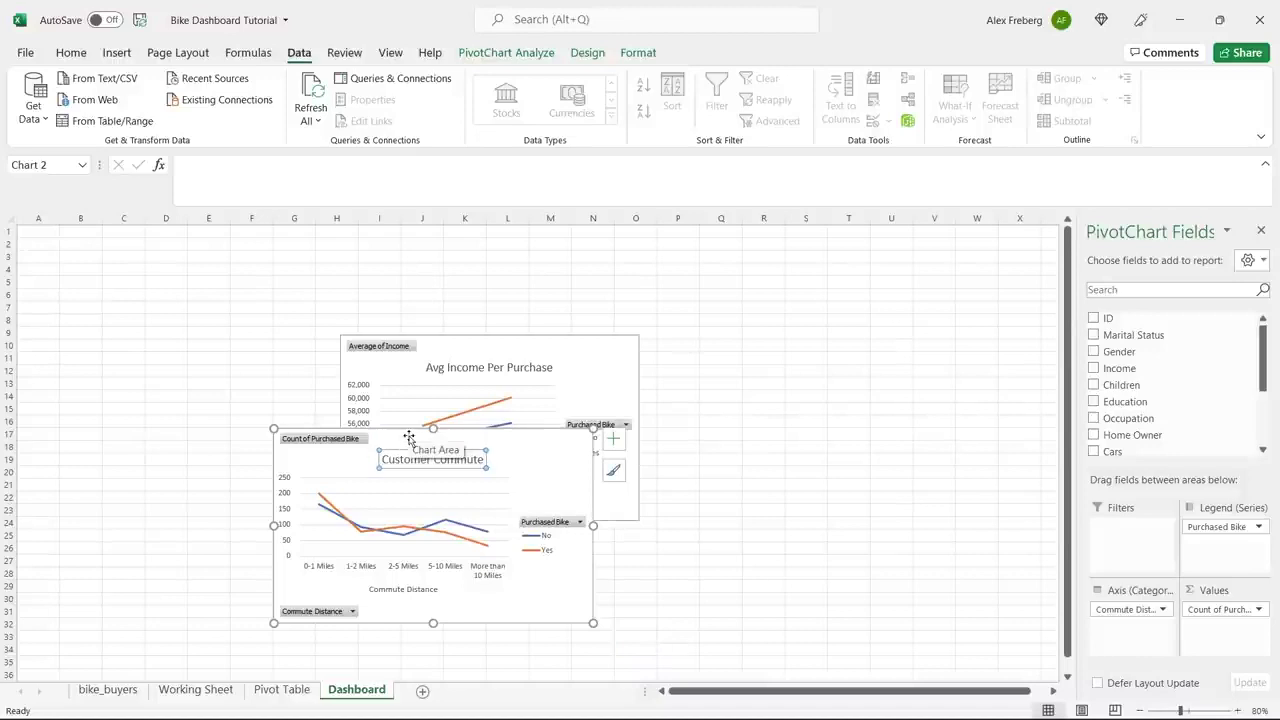
pyautogui.moveTo(390, 440); pyautogui.dragTo(774, 347)
pyautogui.click(548, 610)
# Step: Copy the Customer Age Brackets chart from the Pivot Table sheet and paste it below the other charts on the Dashboard sheet
pyautogui.click(282, 689)
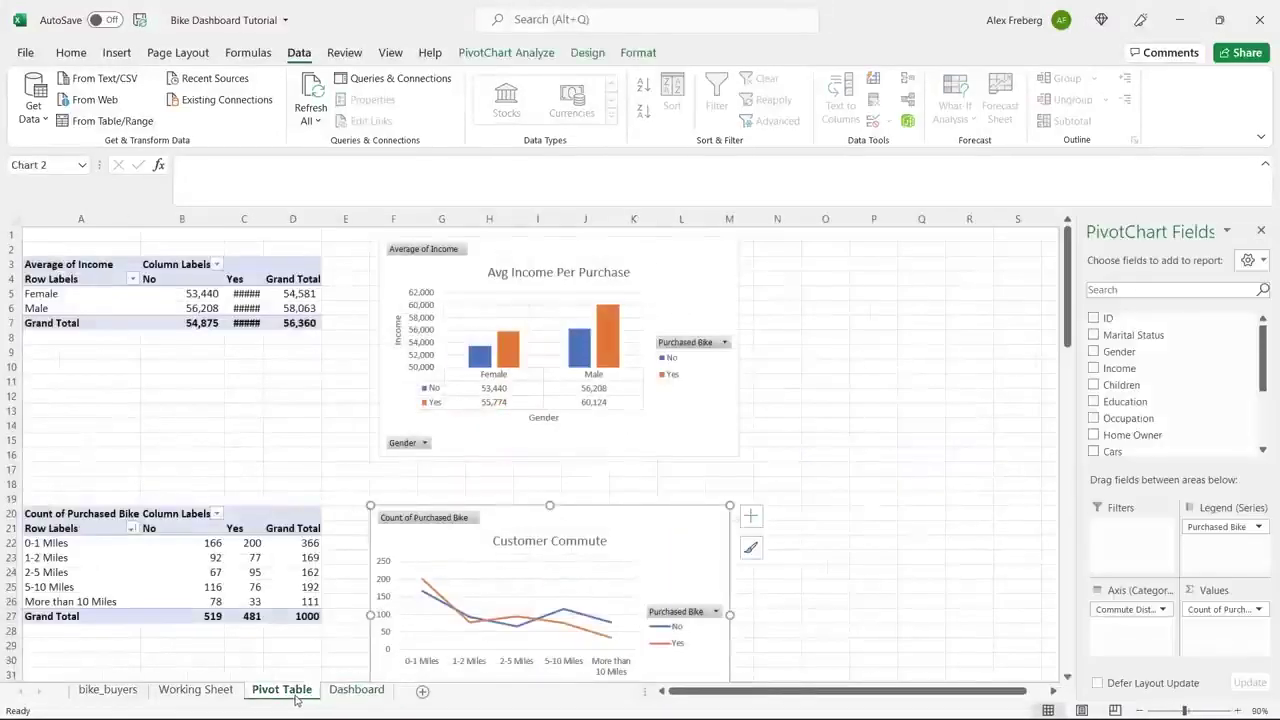
pyautogui.click(762, 500)
pyautogui.scroll(-10, 760, 503)
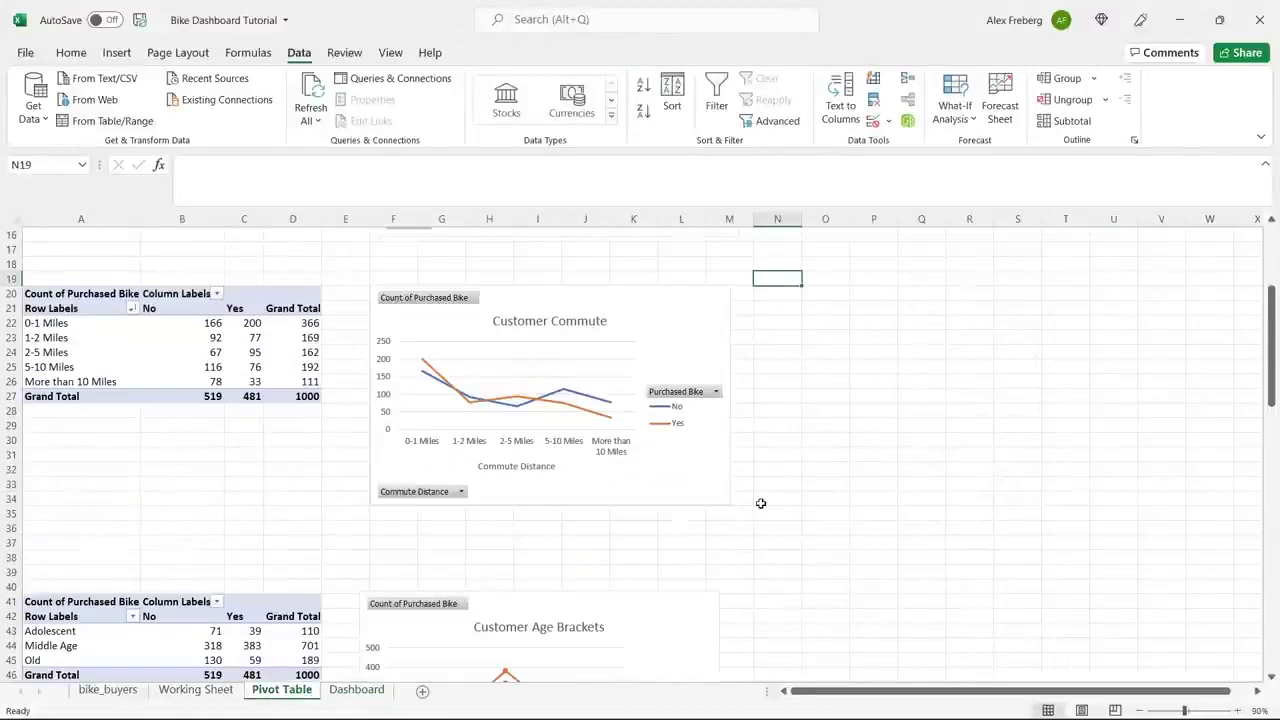
pyautogui.scroll(-2, 760, 503)
pyautogui.click(628, 313)
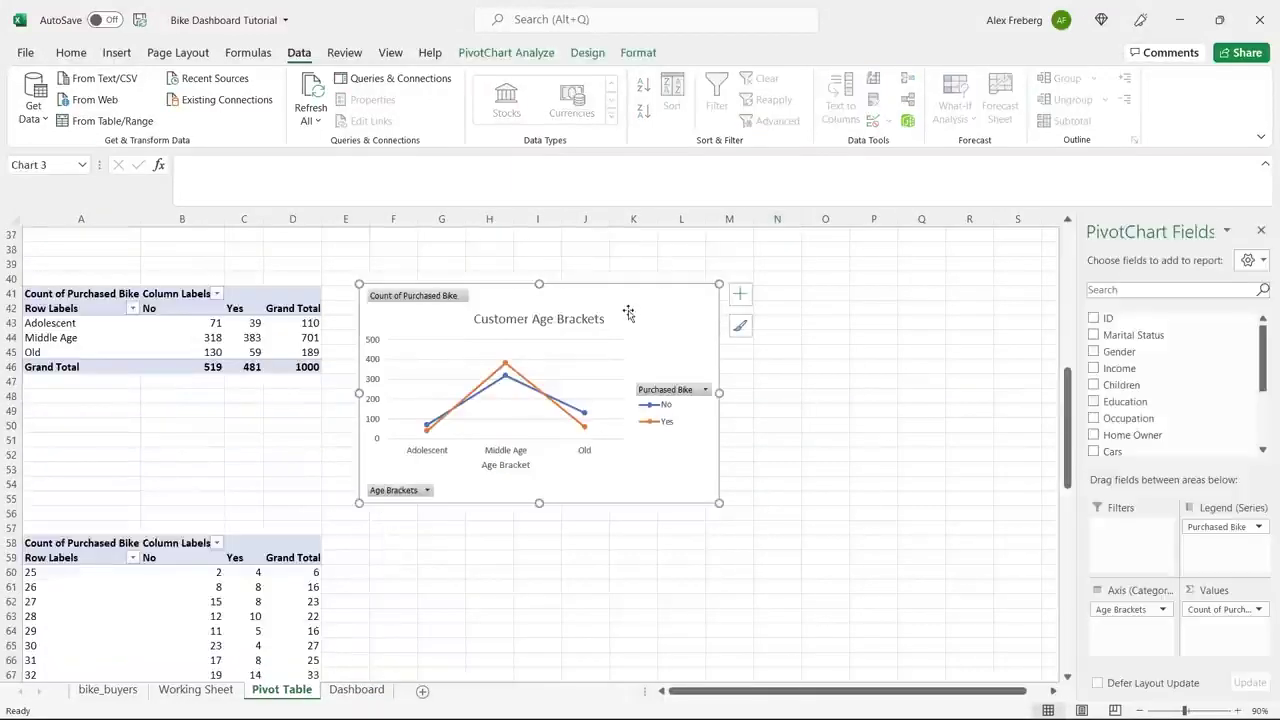
pyautogui.click(356, 689)
pyautogui.click(371, 582)
pyautogui.hotkey('ctrl', 'v')
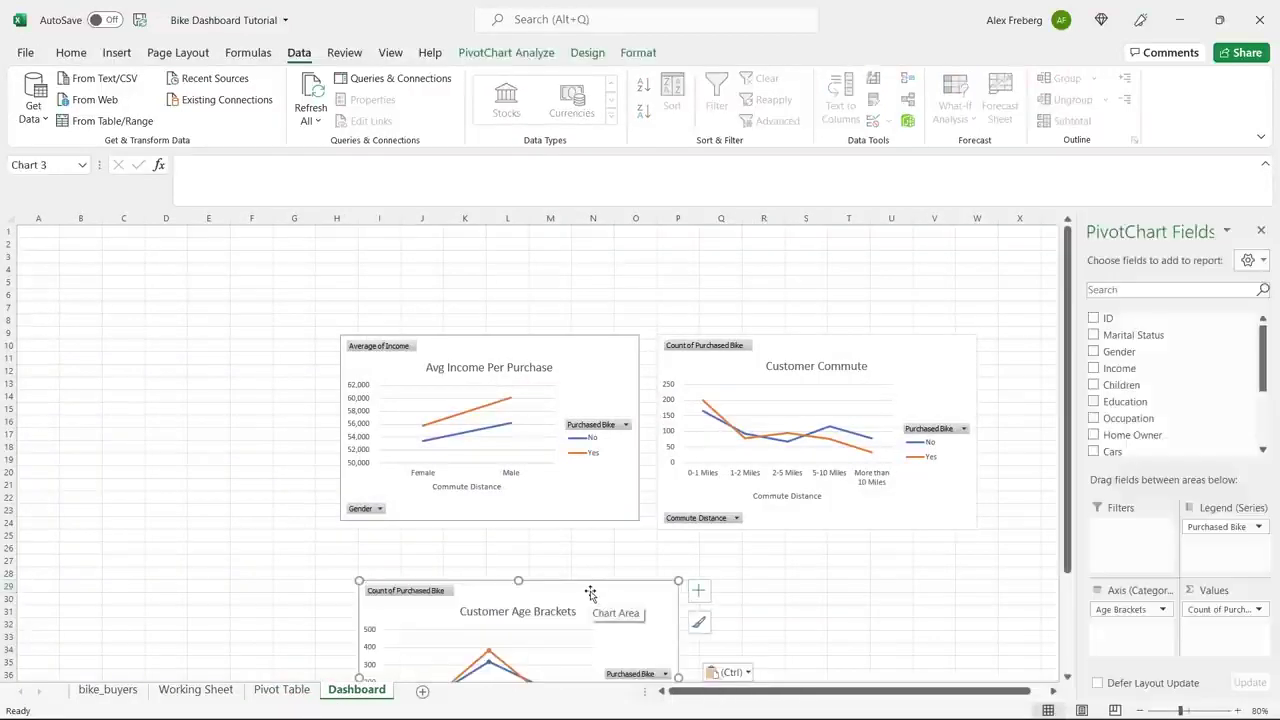
# Step: Move the Avg Income and Customer Commute charts upward and the Customer Age Brackets chart below the income chart
pyautogui.click(480, 338)
pyautogui.moveTo(480, 338); pyautogui.dragTo(437, 274)
pyautogui.moveTo(550, 583); pyautogui.dragTo(435, 482)
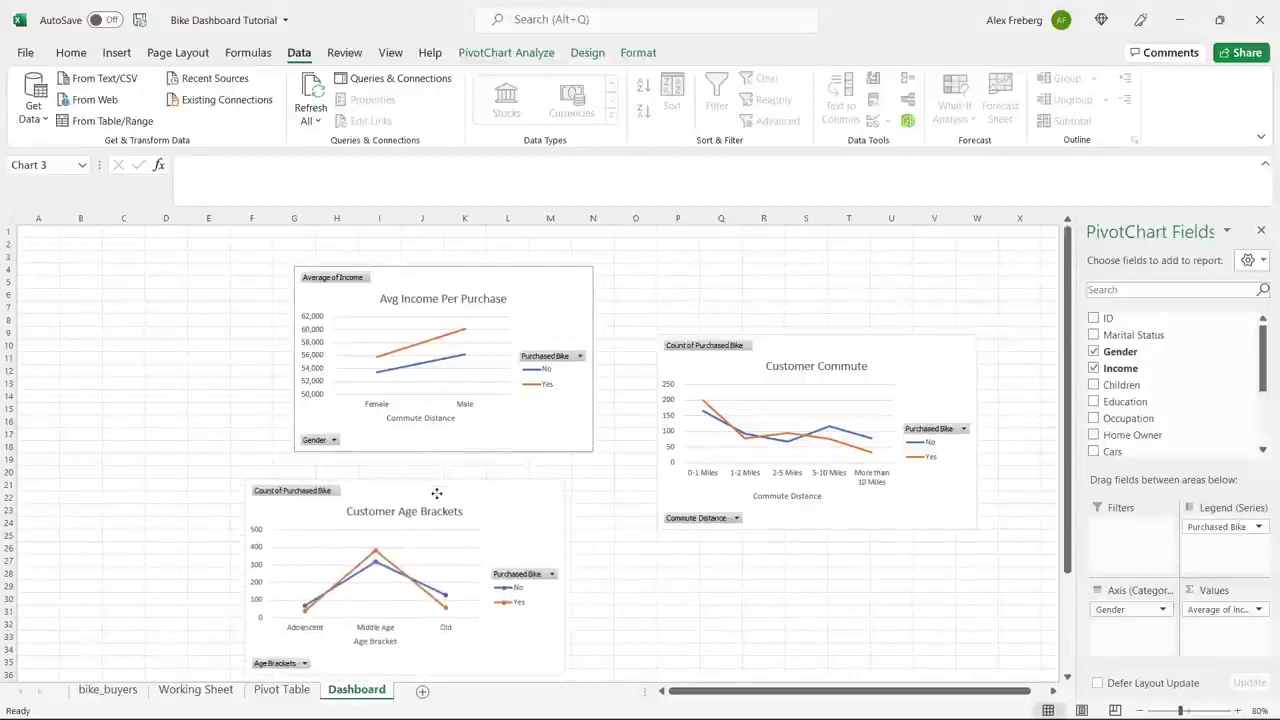
pyautogui.click(827, 345)
pyautogui.moveTo(827, 345); pyautogui.dragTo(782, 288)
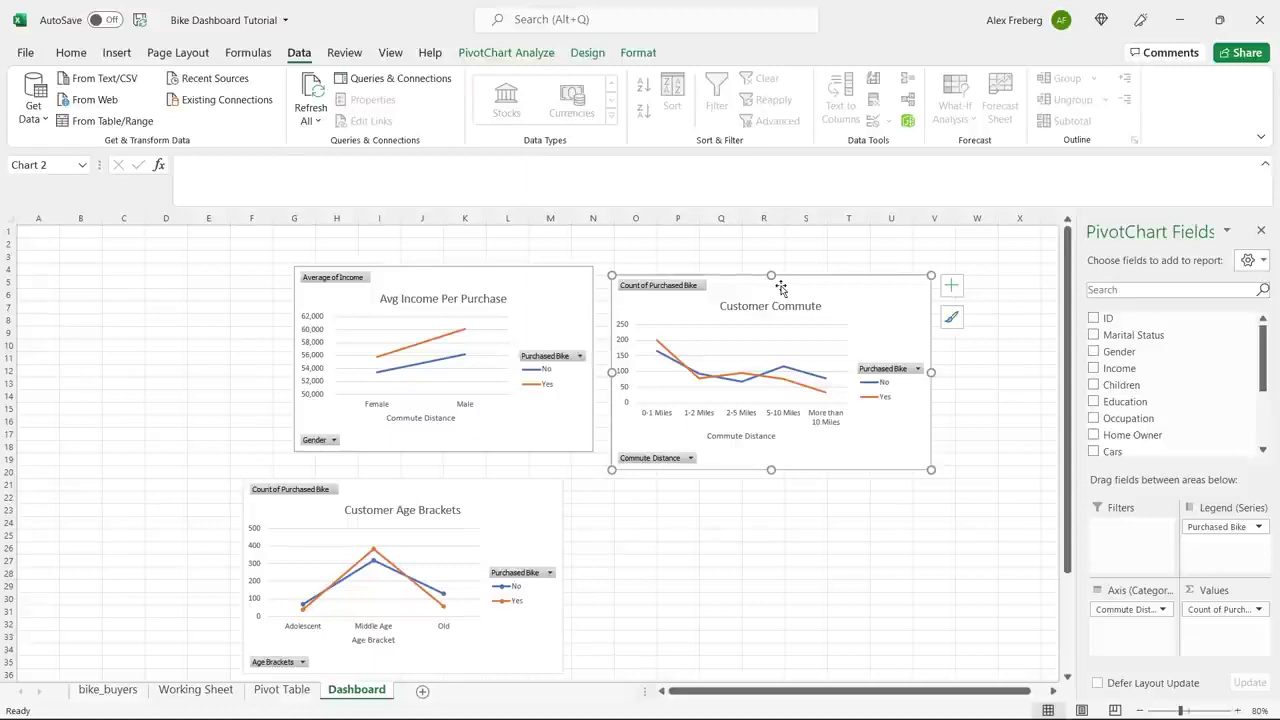
# Step: Move the Customer Age Brackets chart to row 25 between the other two, and shift the Customer Commute chart to start at column Q
pyautogui.click(517, 494)
pyautogui.moveTo(517, 494); pyautogui.dragTo(710, 546)
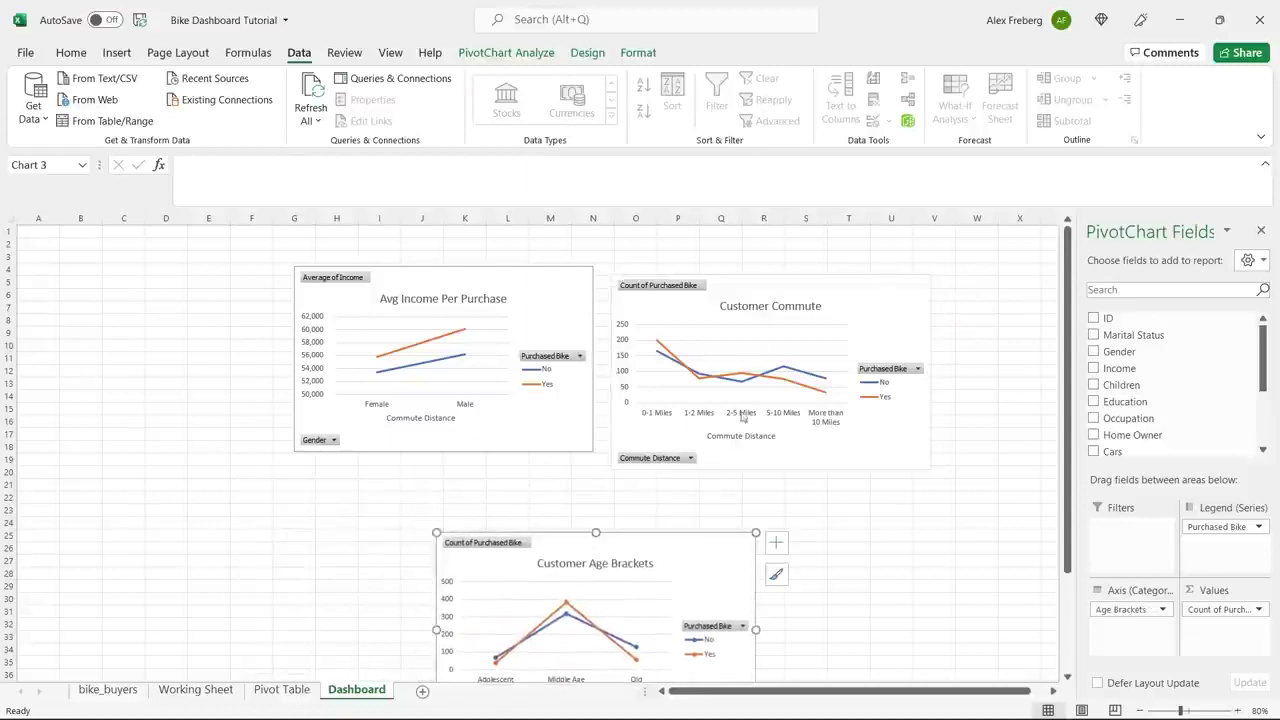
pyautogui.moveTo(797, 294); pyautogui.dragTo(894, 349)
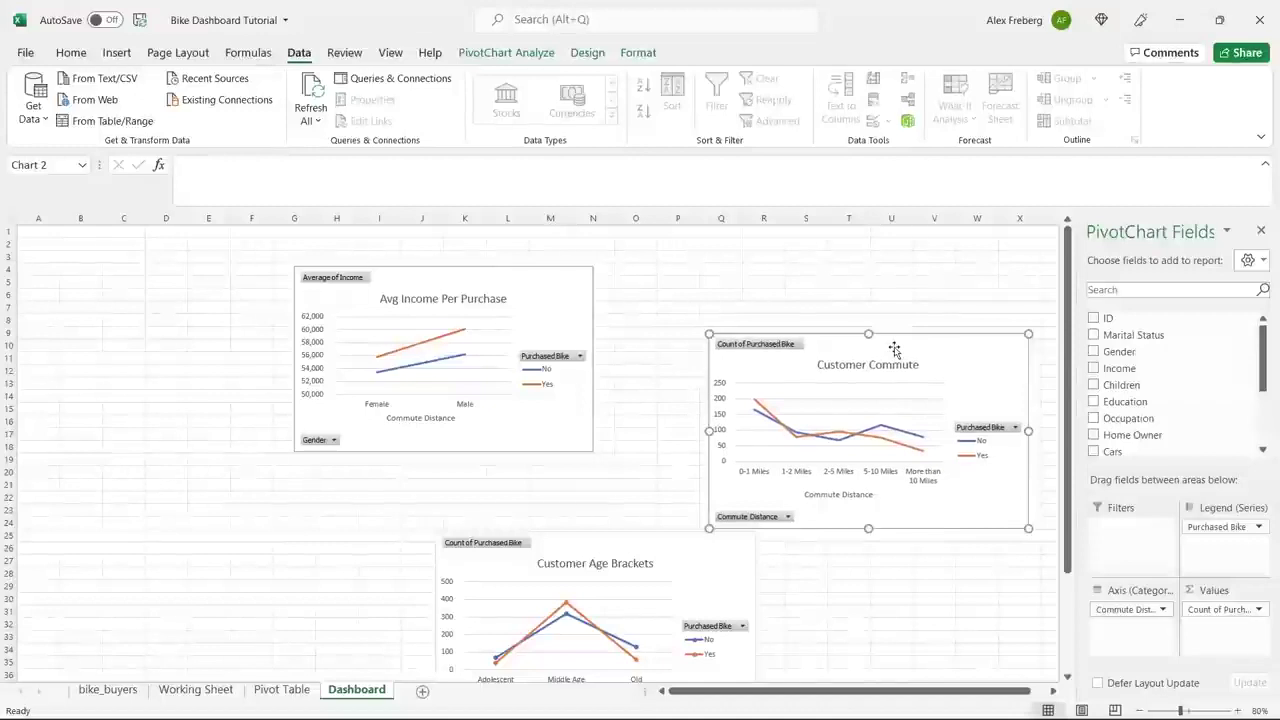
# Step: Copy the Avg Income Per Purchase column chart from the Pivot Table sheet and paste it at cell D19 of the Dashboard sheet
pyautogui.click(532, 305)
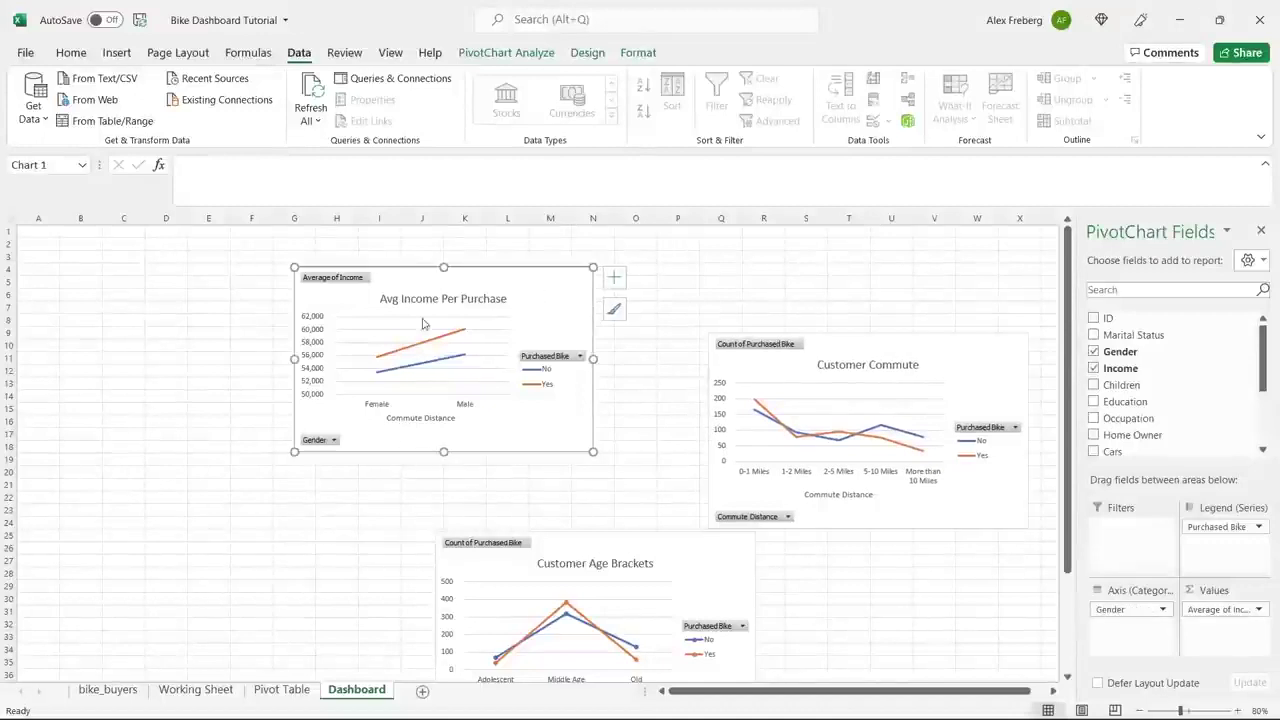
pyautogui.click(273, 690)
pyautogui.scroll(12, 371, 486)
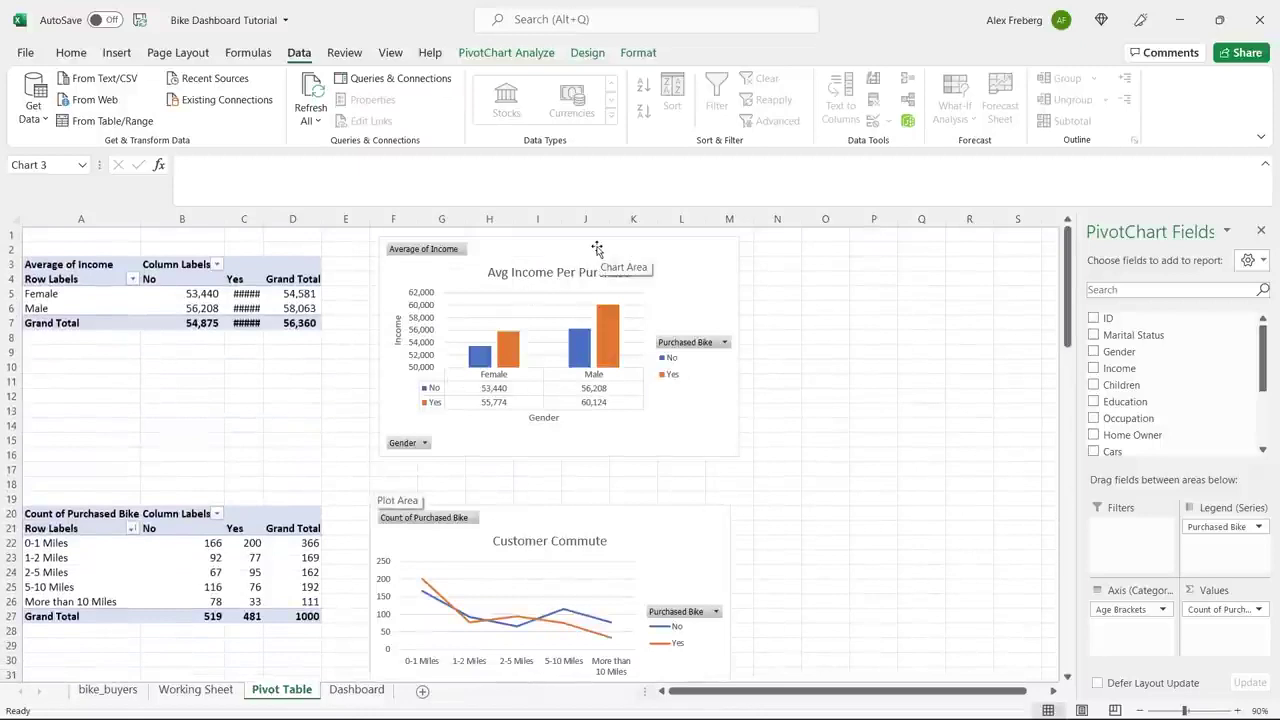
pyautogui.click(672, 246)
pyautogui.rightClick(674, 248)
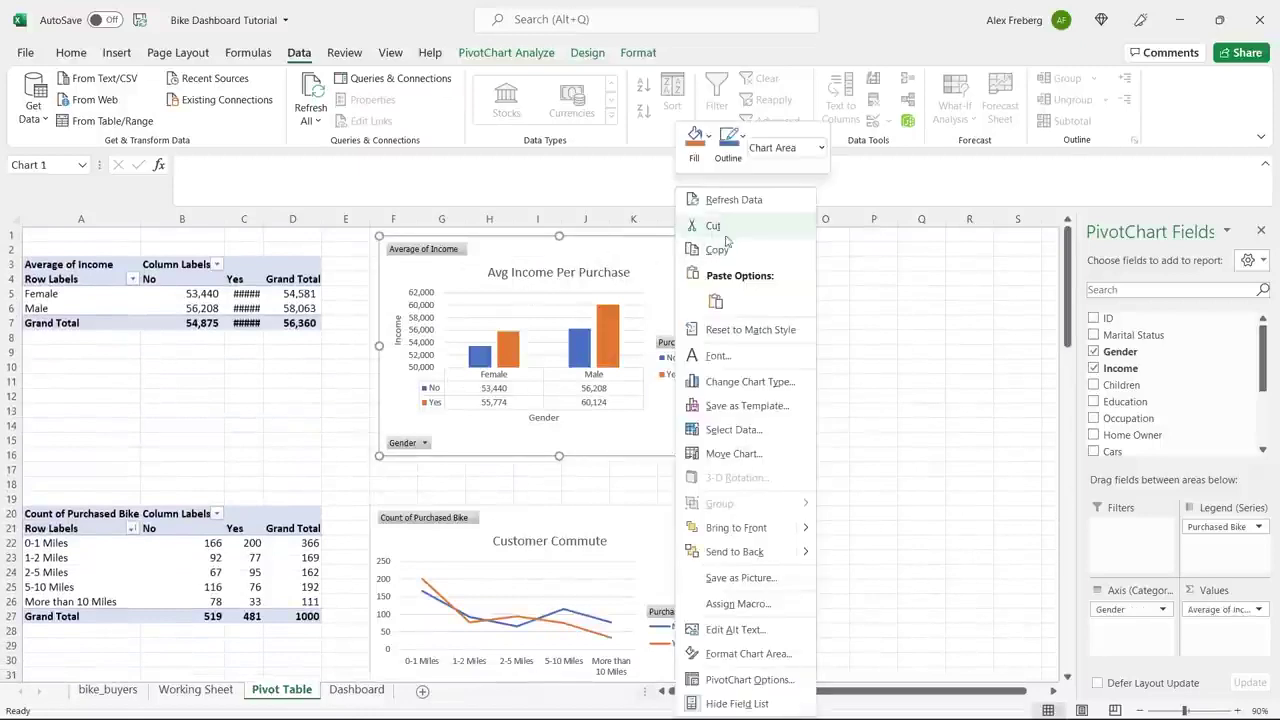
pyautogui.click(717, 250)
pyautogui.click(356, 690)
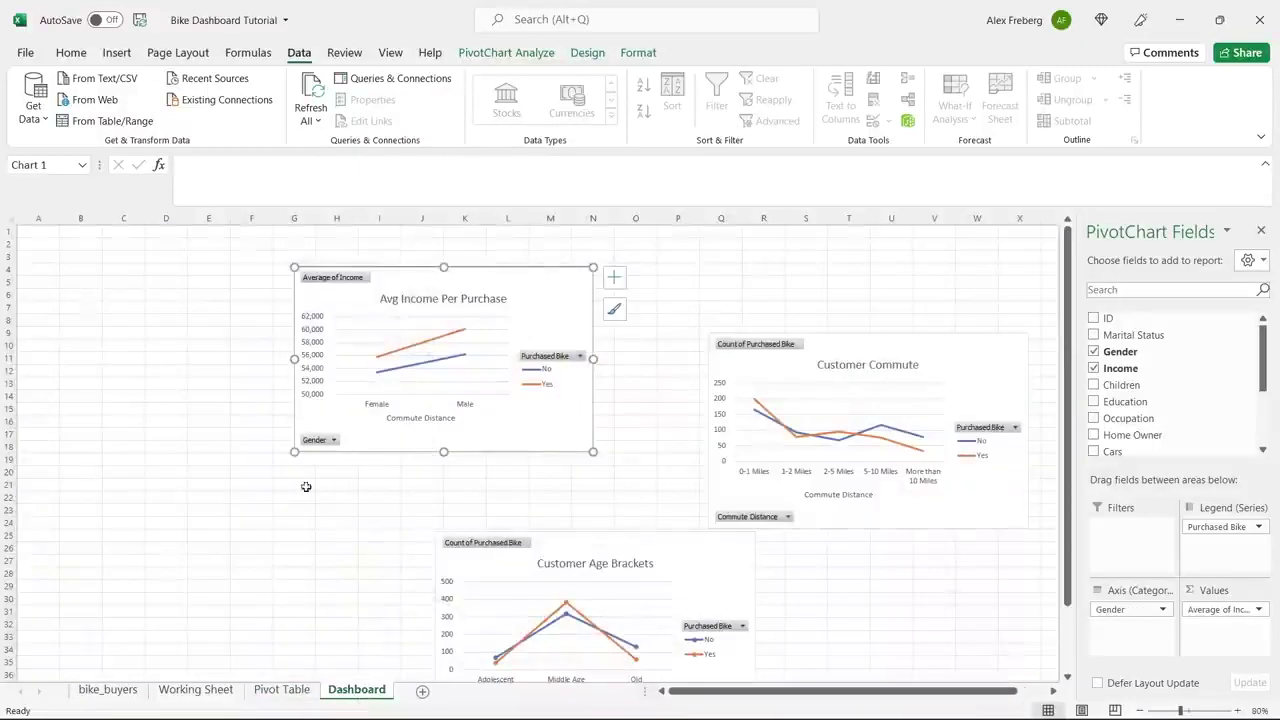
pyautogui.click(177, 460)
pyautogui.rightClick(177, 461)
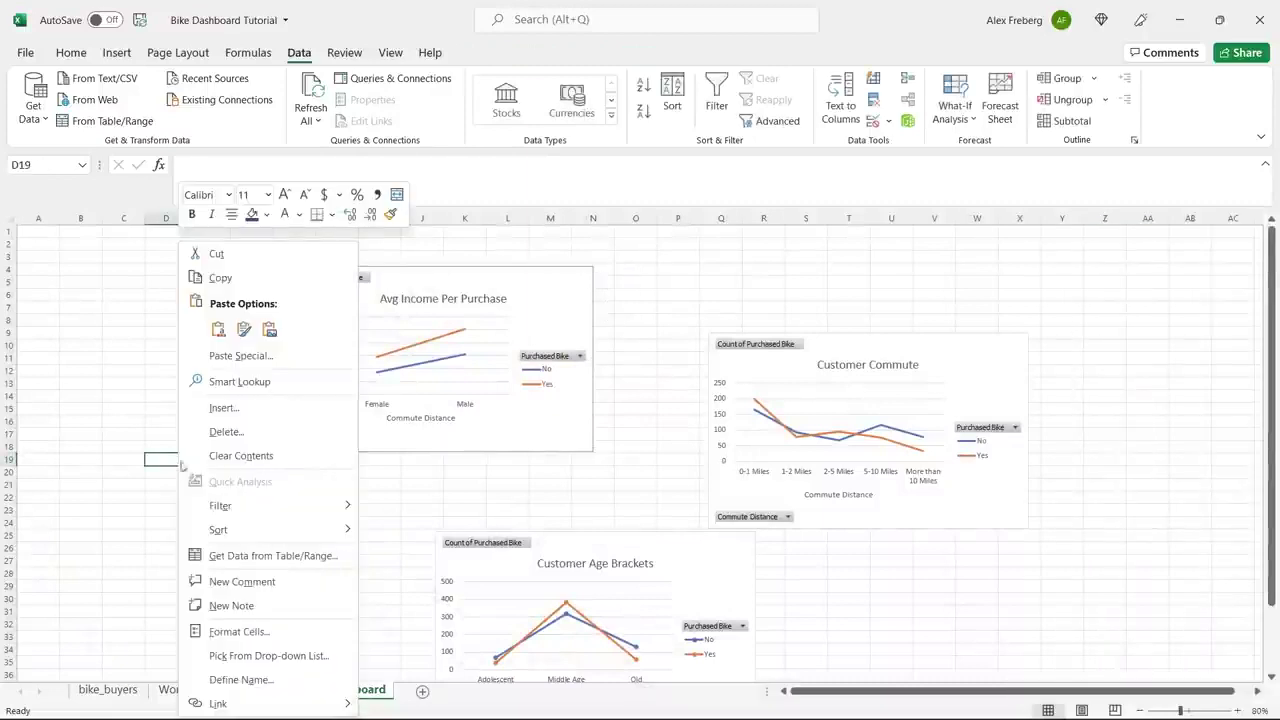
pyautogui.click(220, 333)
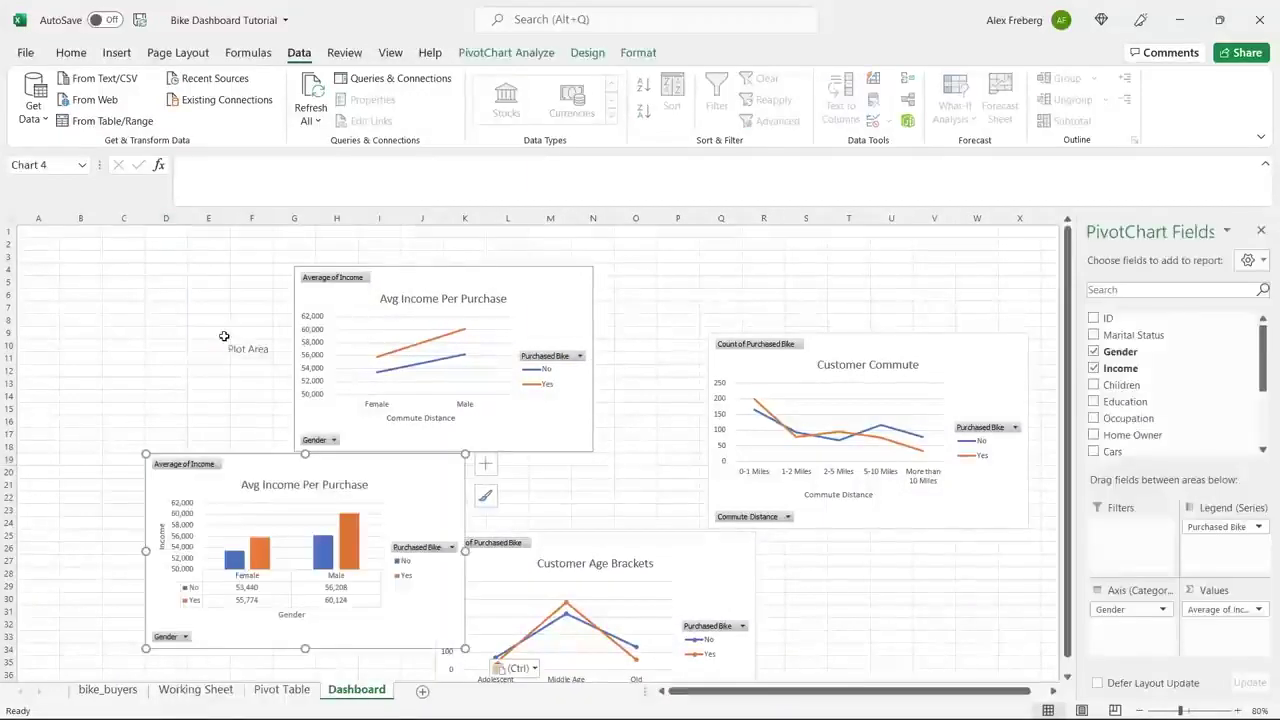
# Step: Delete the line version of the Avg Income Per Purchase chart and move the column version beside the Customer Commute chart
pyautogui.click(400, 292)
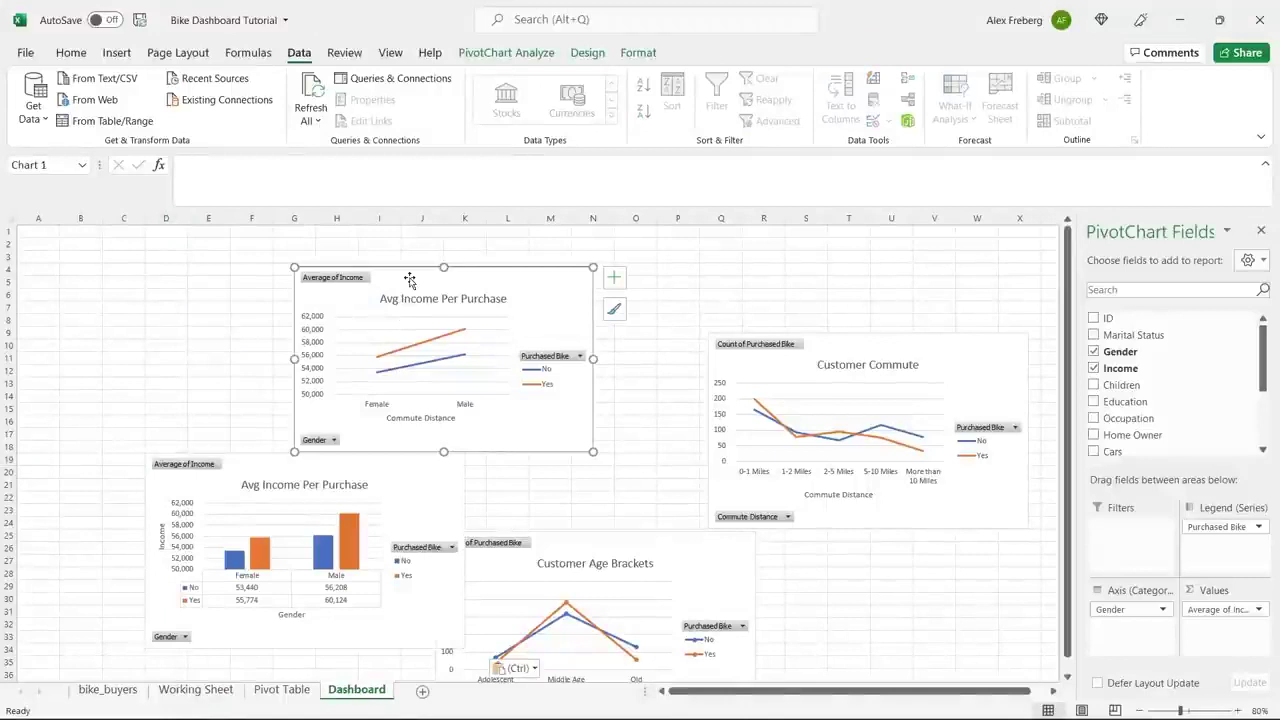
pyautogui.press('Delete')
pyautogui.moveTo(380, 474); pyautogui.dragTo(595, 345)
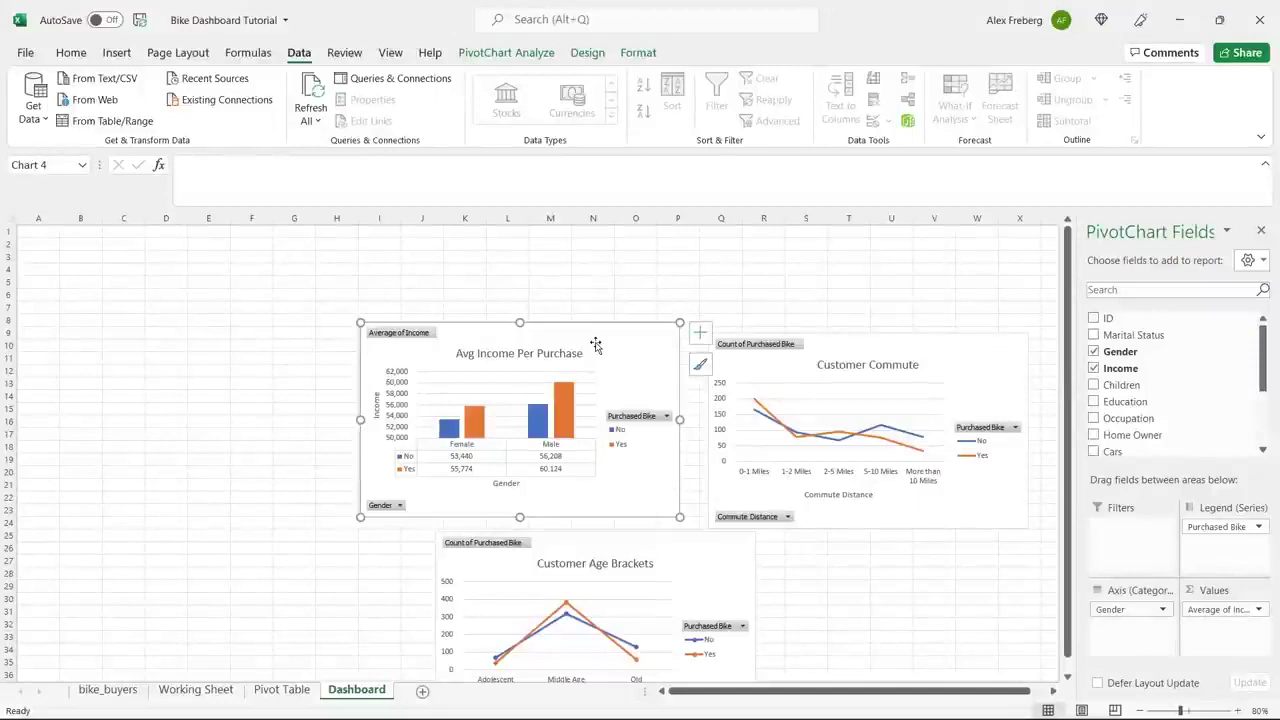
# Step: Select the whole Dashboard sheet and hide its gridlines
pyautogui.click(271, 374)
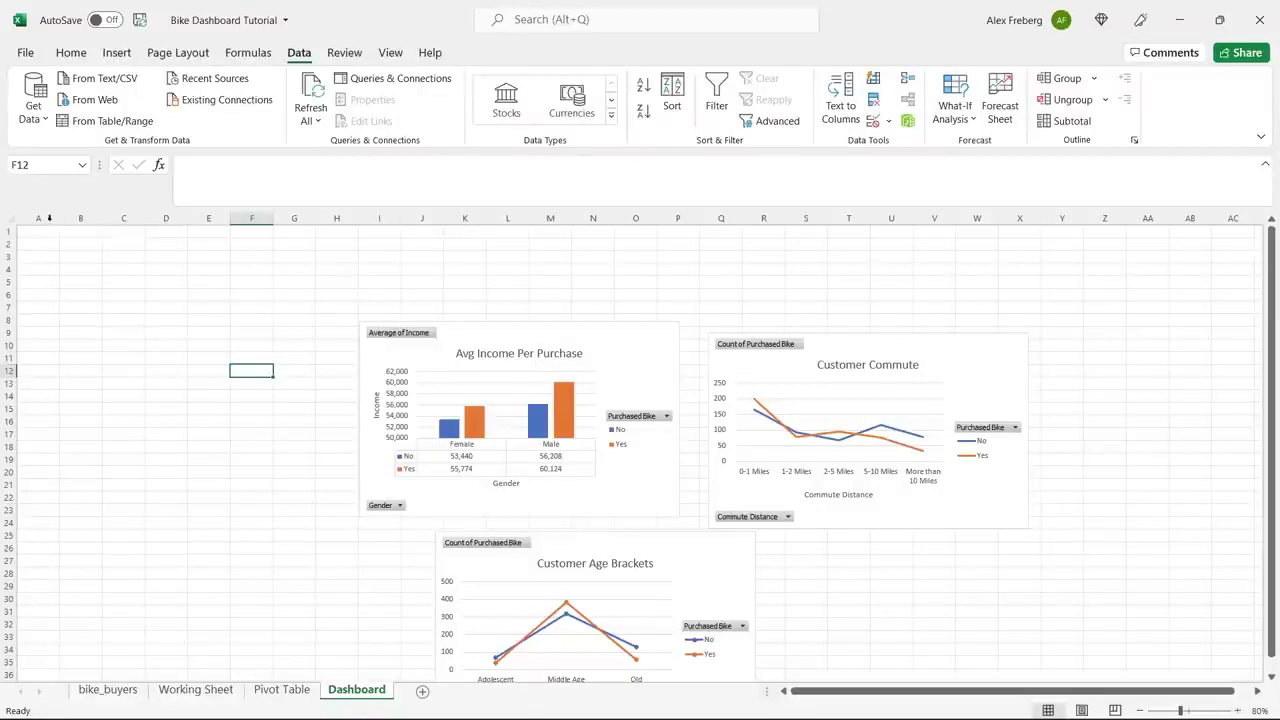
pyautogui.click(13, 214)
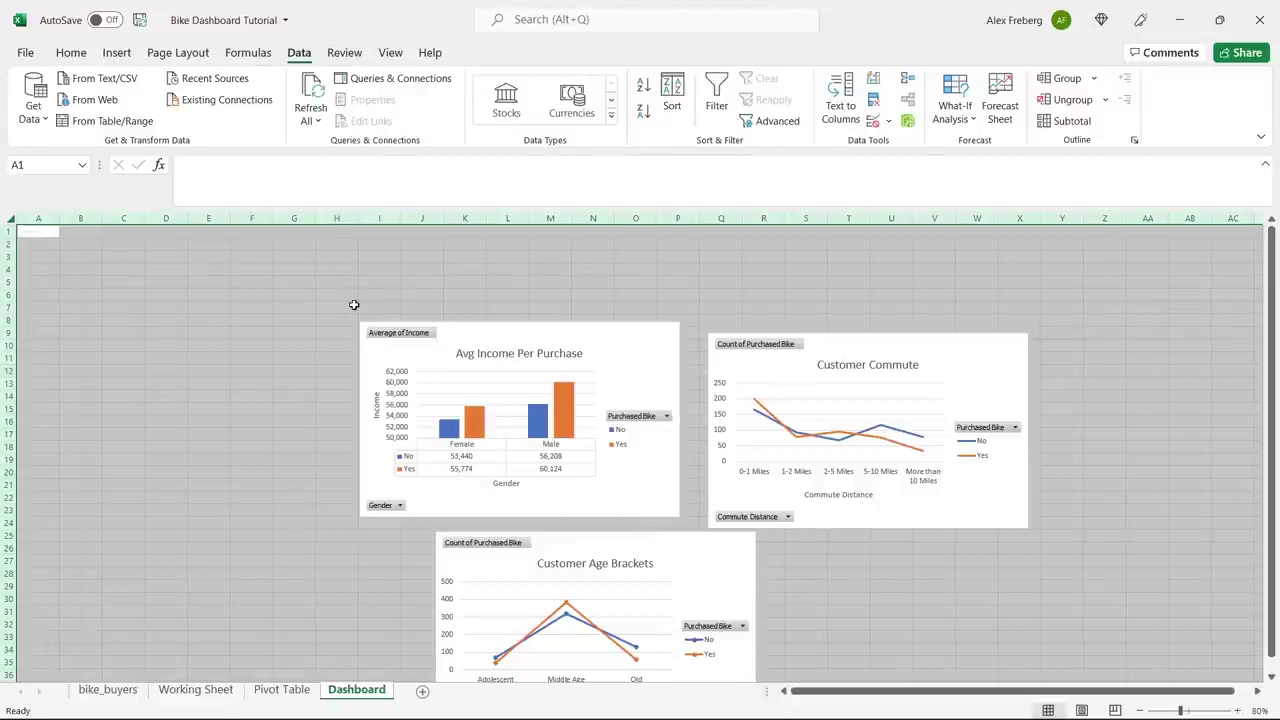
pyautogui.click(390, 54)
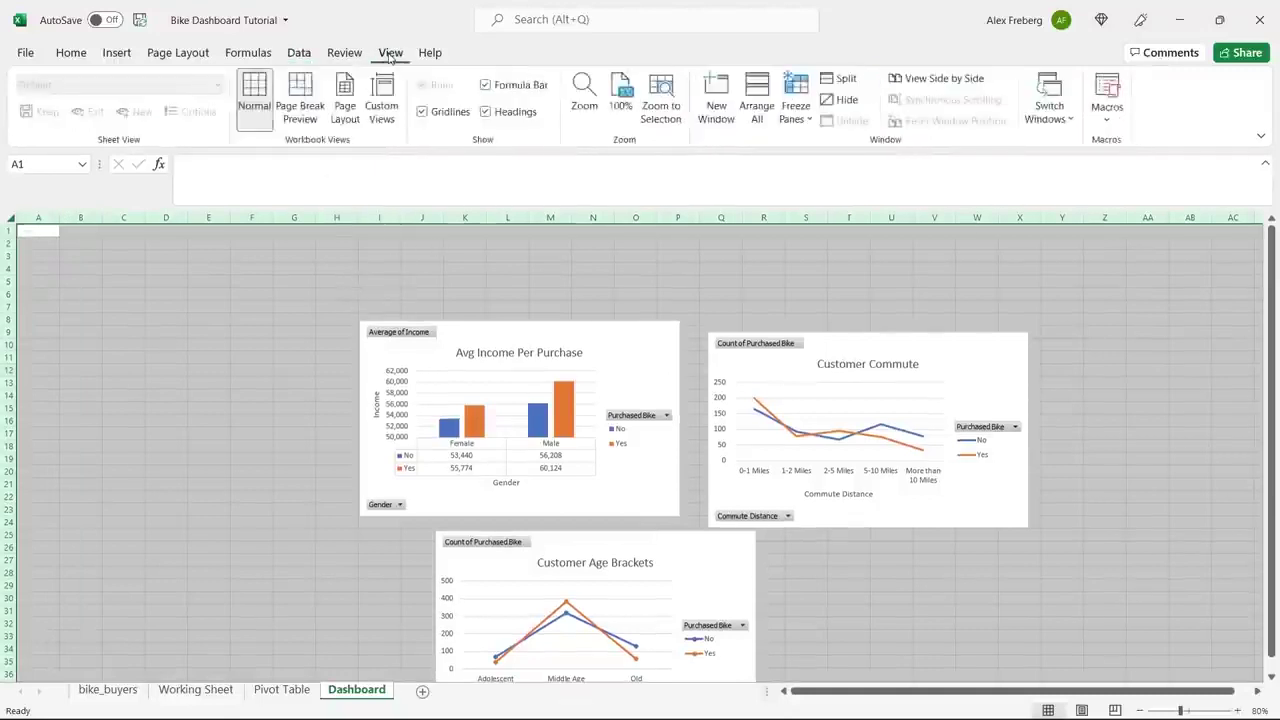
pyautogui.click(421, 111)
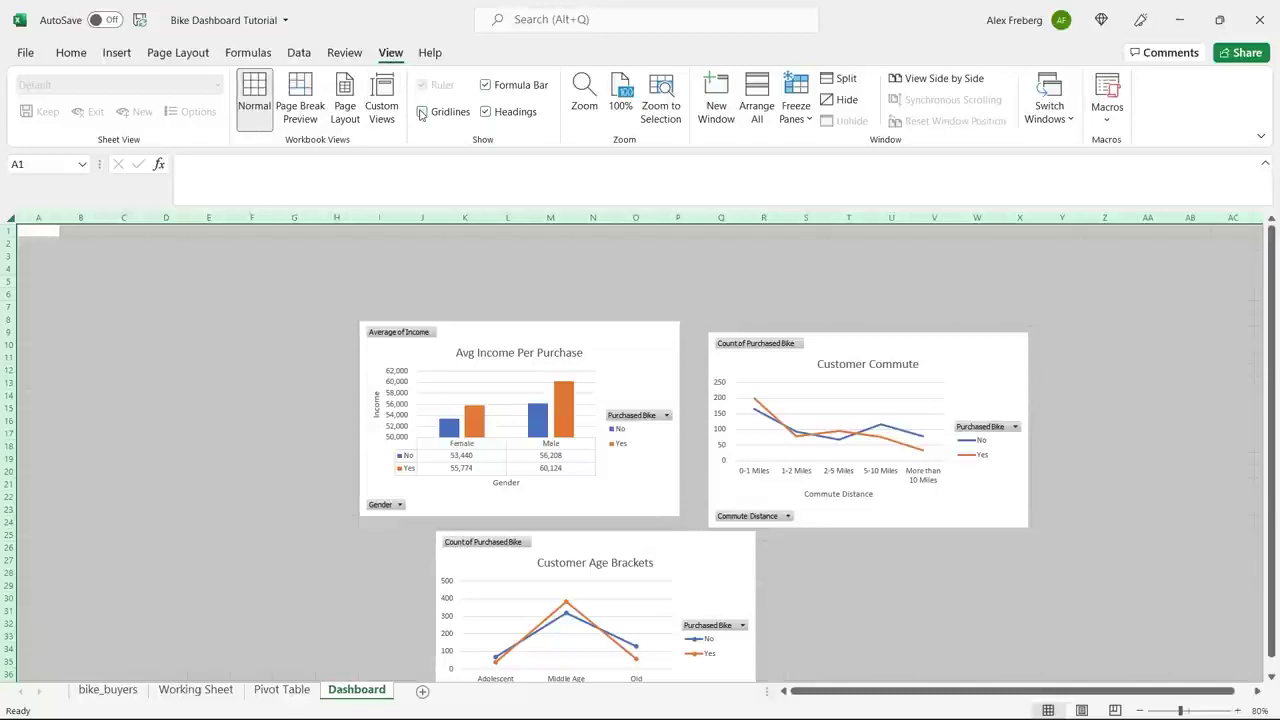
pyautogui.click(397, 275)
# Step: Fill the range A1:O6 on the Dashboard sheet with the standard blue as a header band
pyautogui.moveTo(34, 229); pyautogui.dragTo(637, 289)
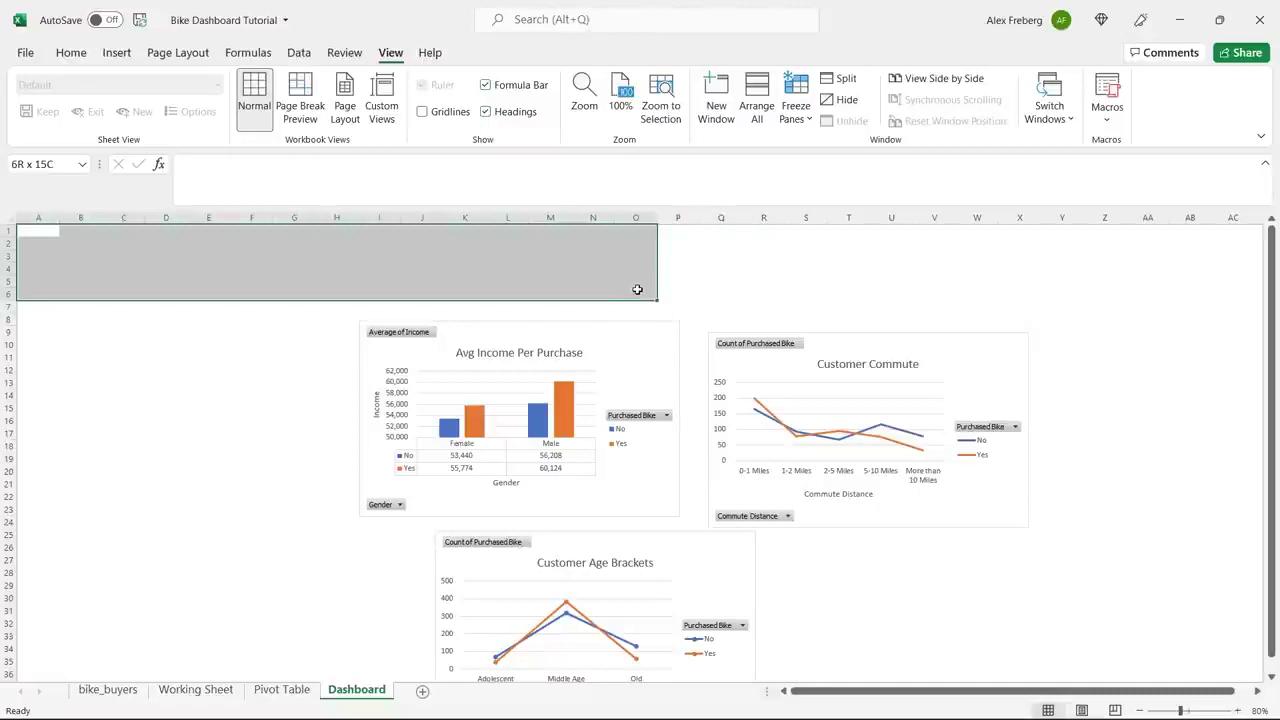
pyautogui.click(71, 52)
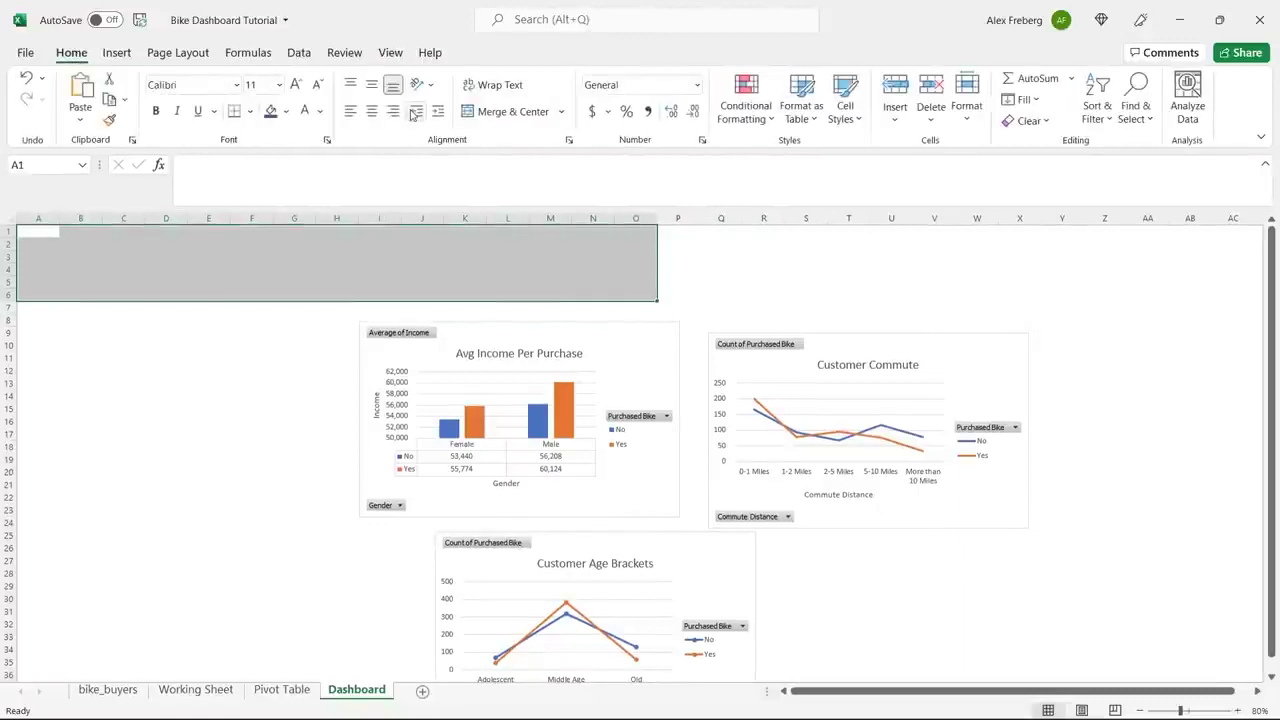
pyautogui.click(285, 111)
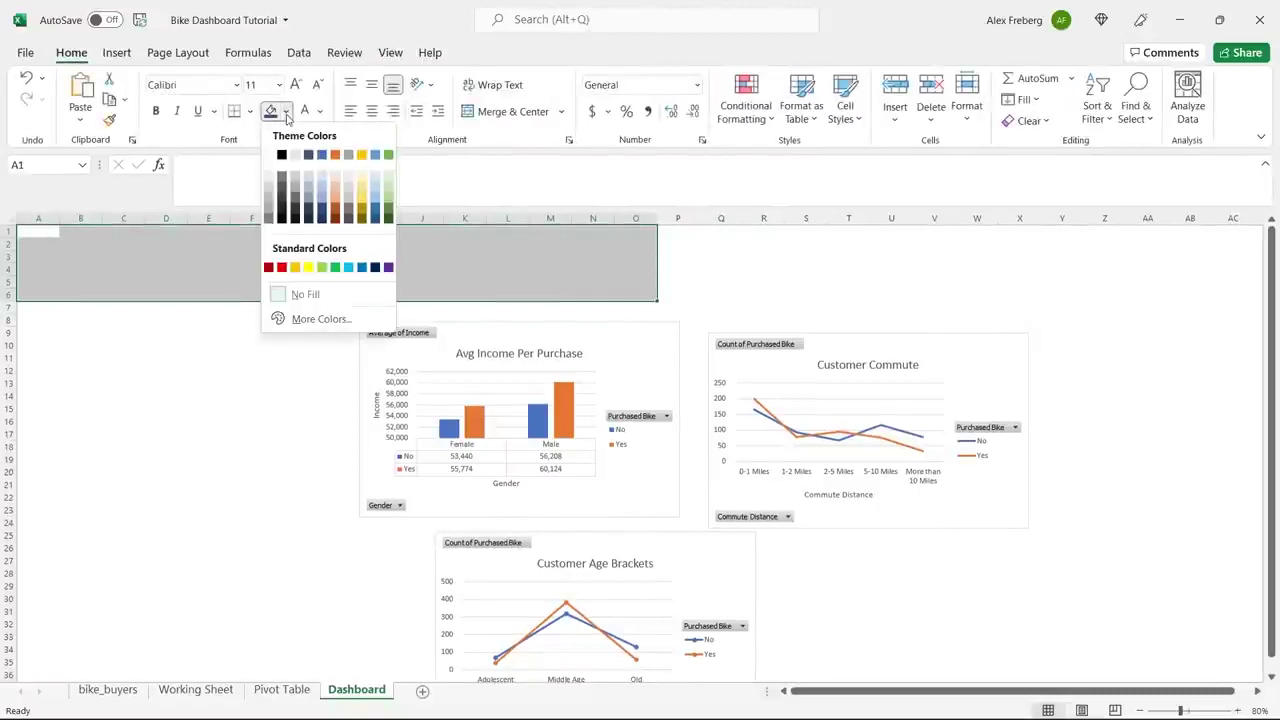
pyautogui.click(362, 268)
pyautogui.click(312, 260)
# Step: Merge and center A1:O6 and enter the title "Bike Sales Dashboard" in the merged cell
pyautogui.moveTo(52, 236); pyautogui.dragTo(629, 295)
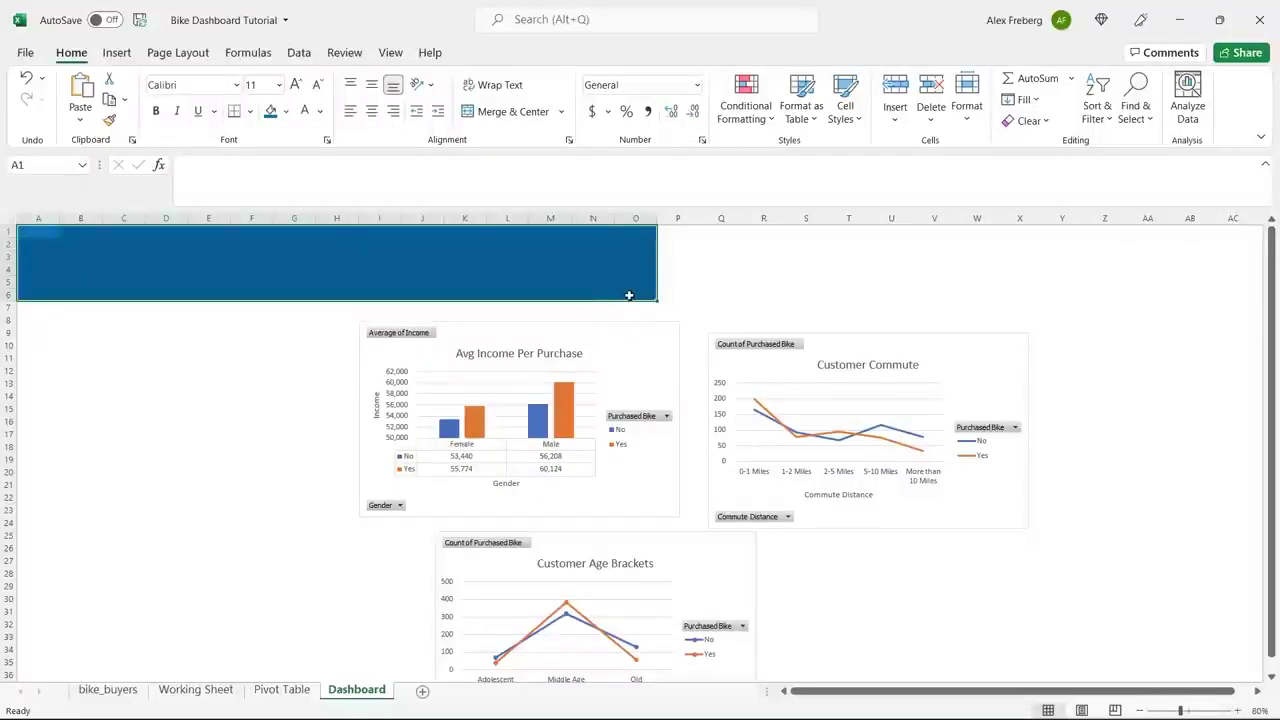
pyautogui.click(486, 113)
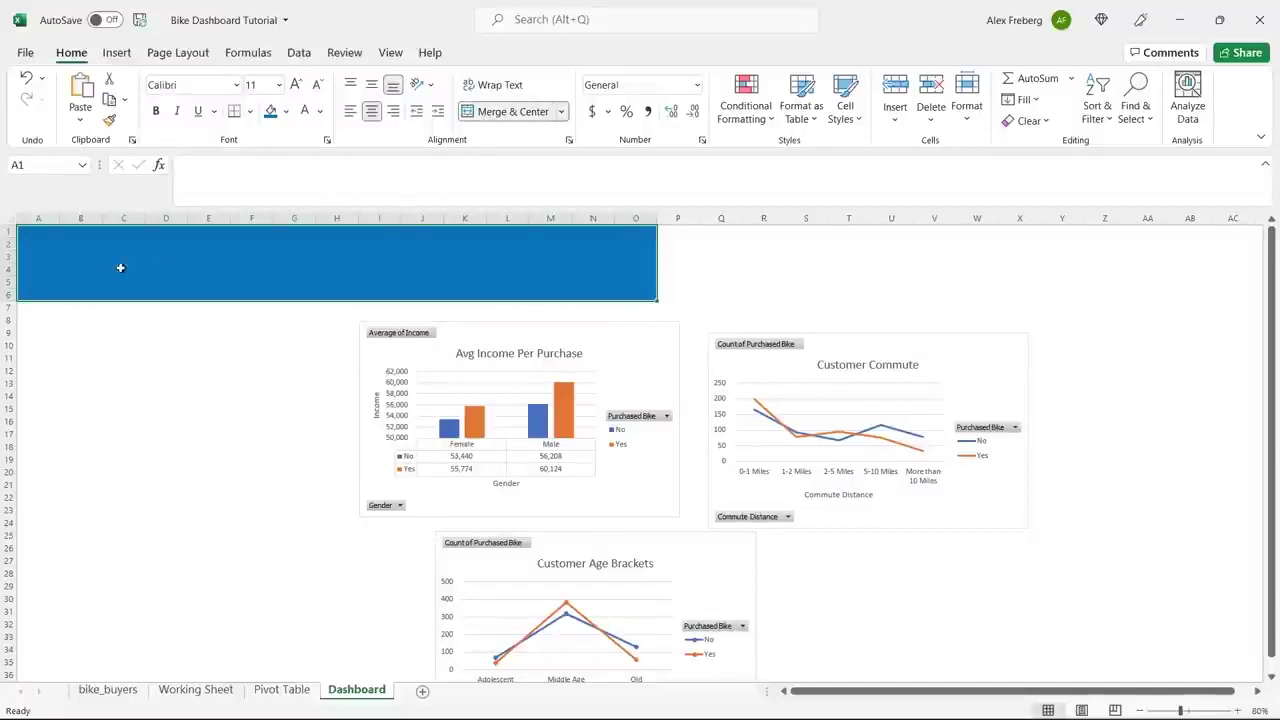
pyautogui.click(312, 256)
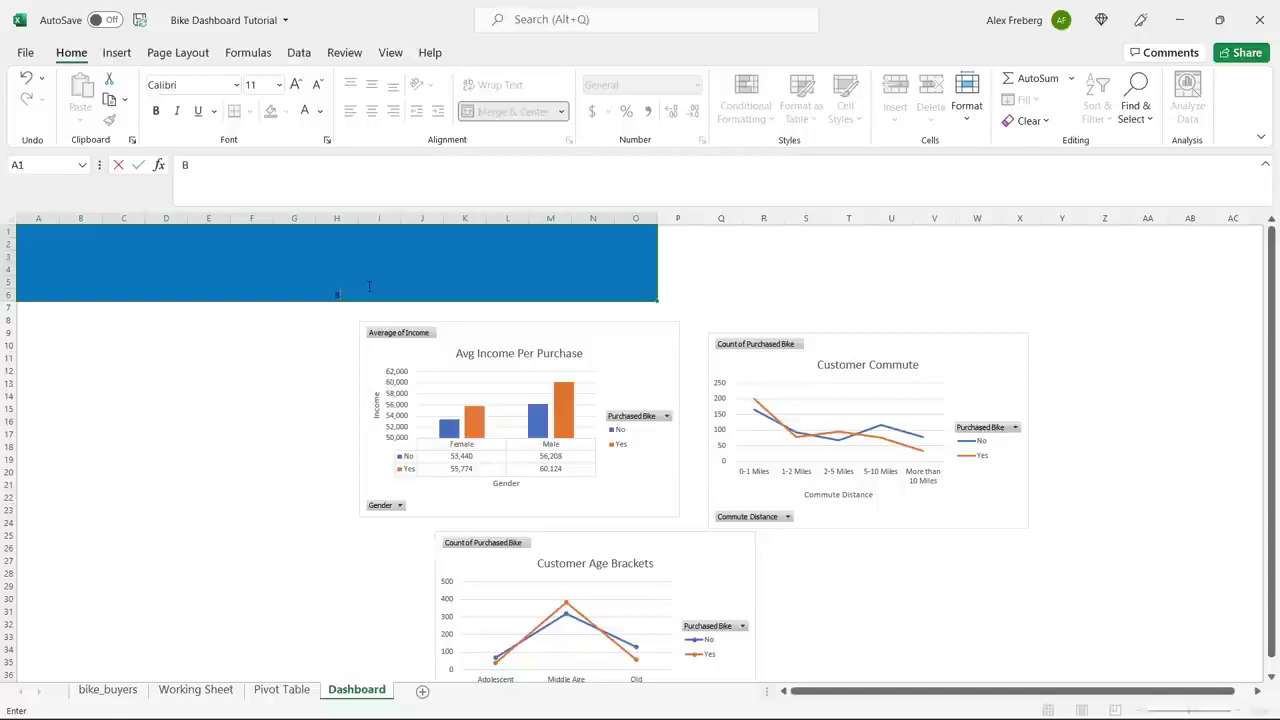
pyautogui.write('Bike Sales')
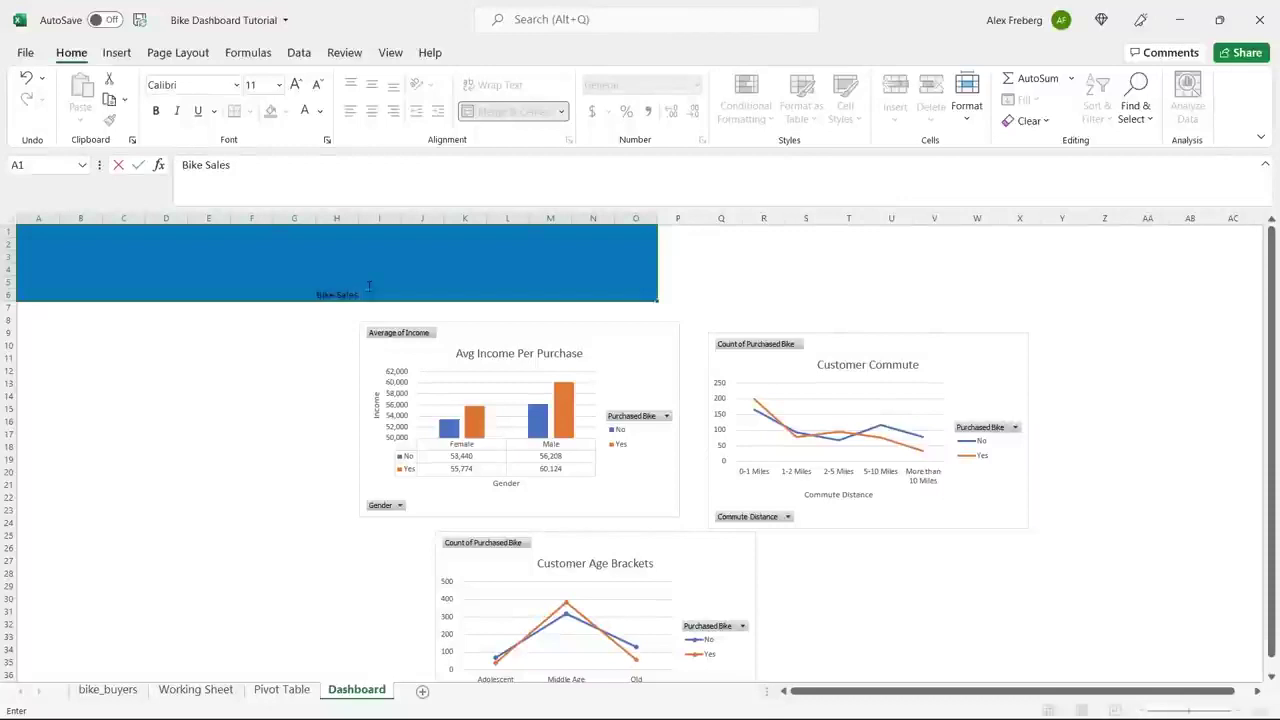
pyautogui.write(' Dashboard')
pyautogui.click(361, 298)
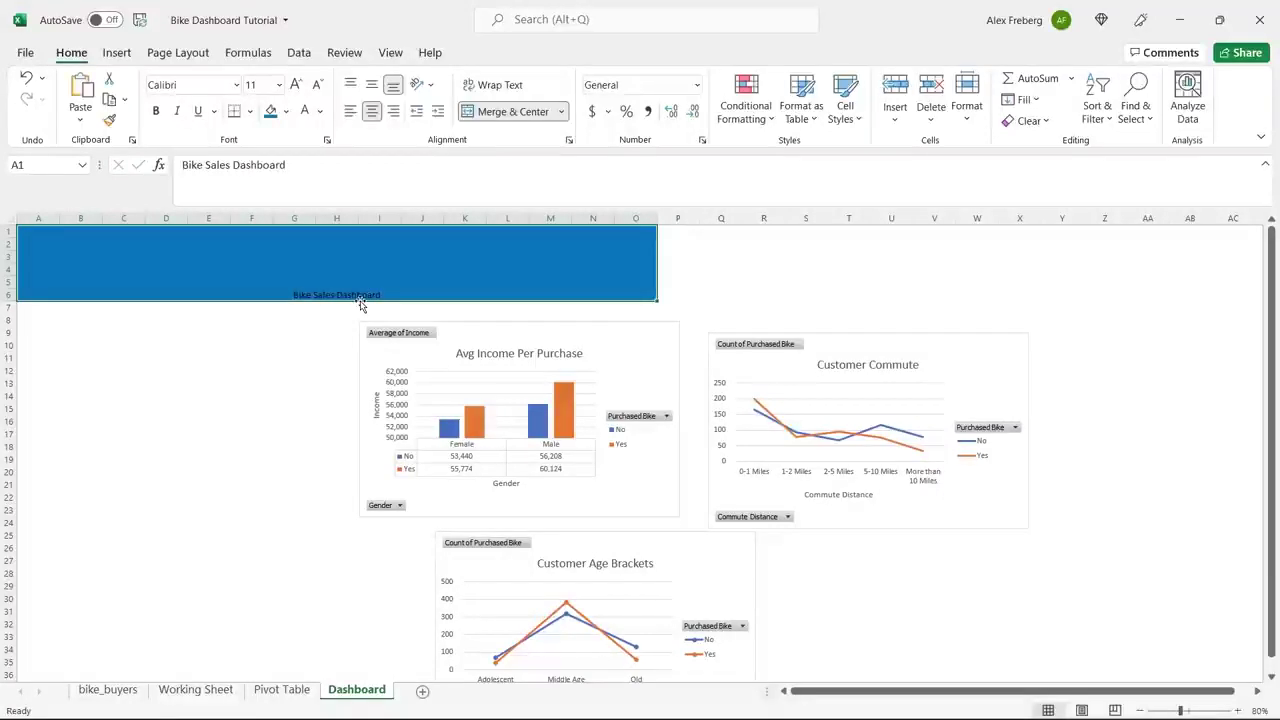
# Step: Format the "Bike Sales Dashboard" title text as white, size 48 and bold
pyautogui.doubleClick(363, 296)
pyautogui.tripleClick(366, 294)
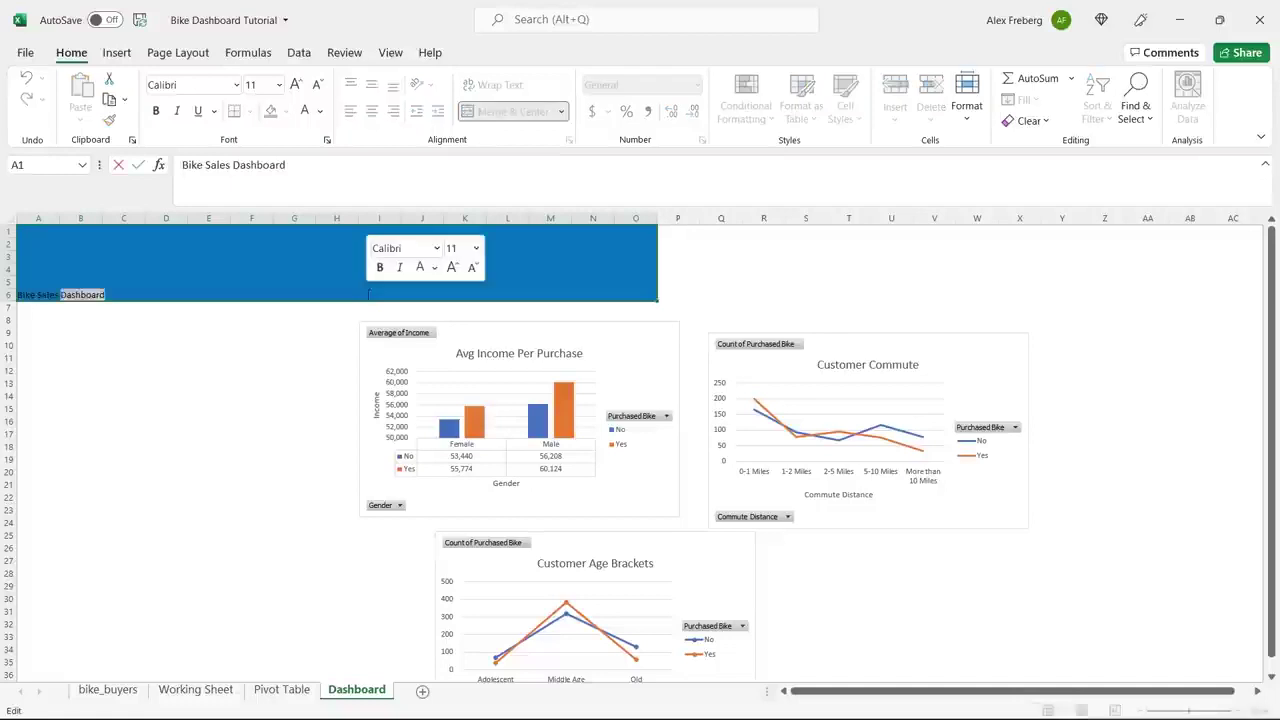
pyautogui.click(320, 111)
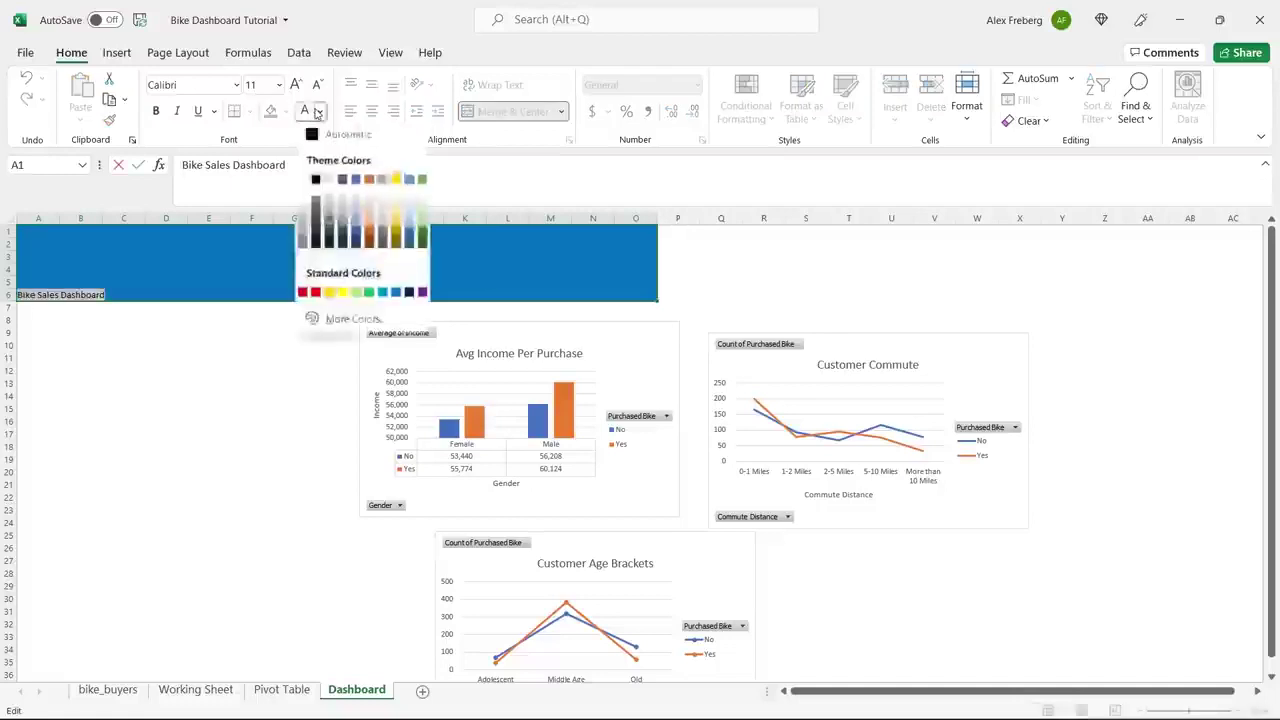
pyautogui.click(328, 178)
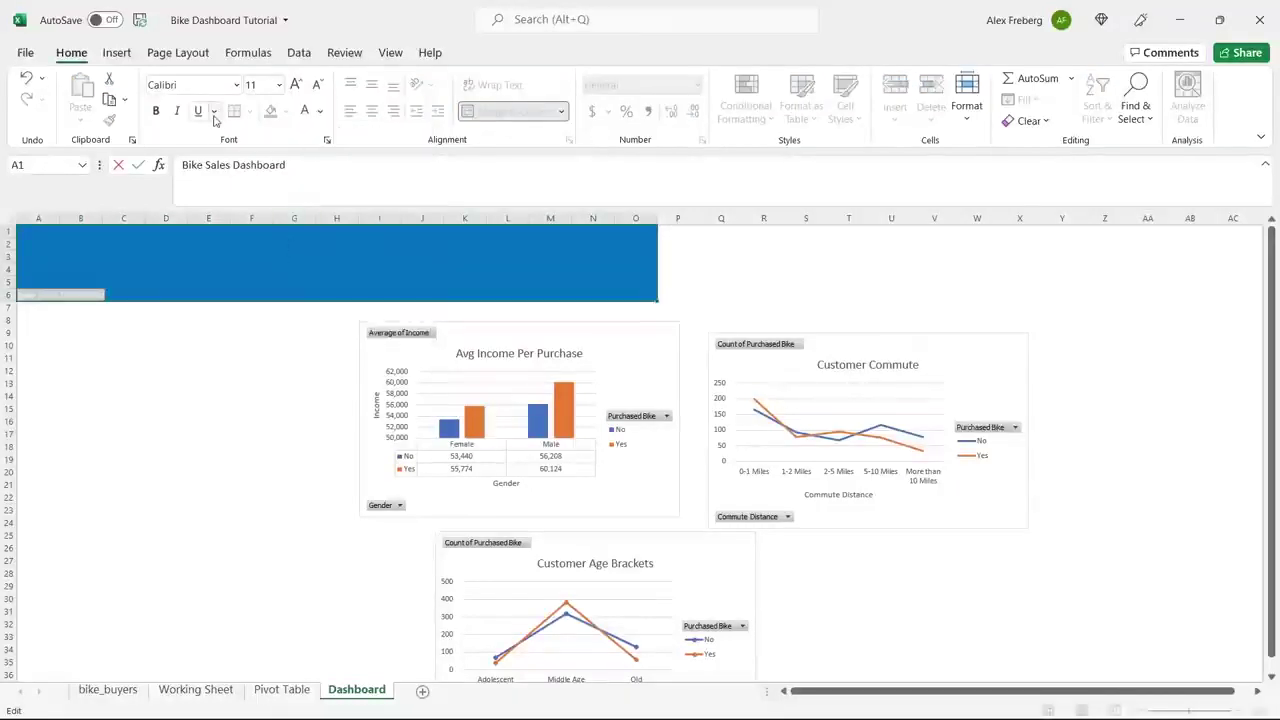
pyautogui.click(280, 85)
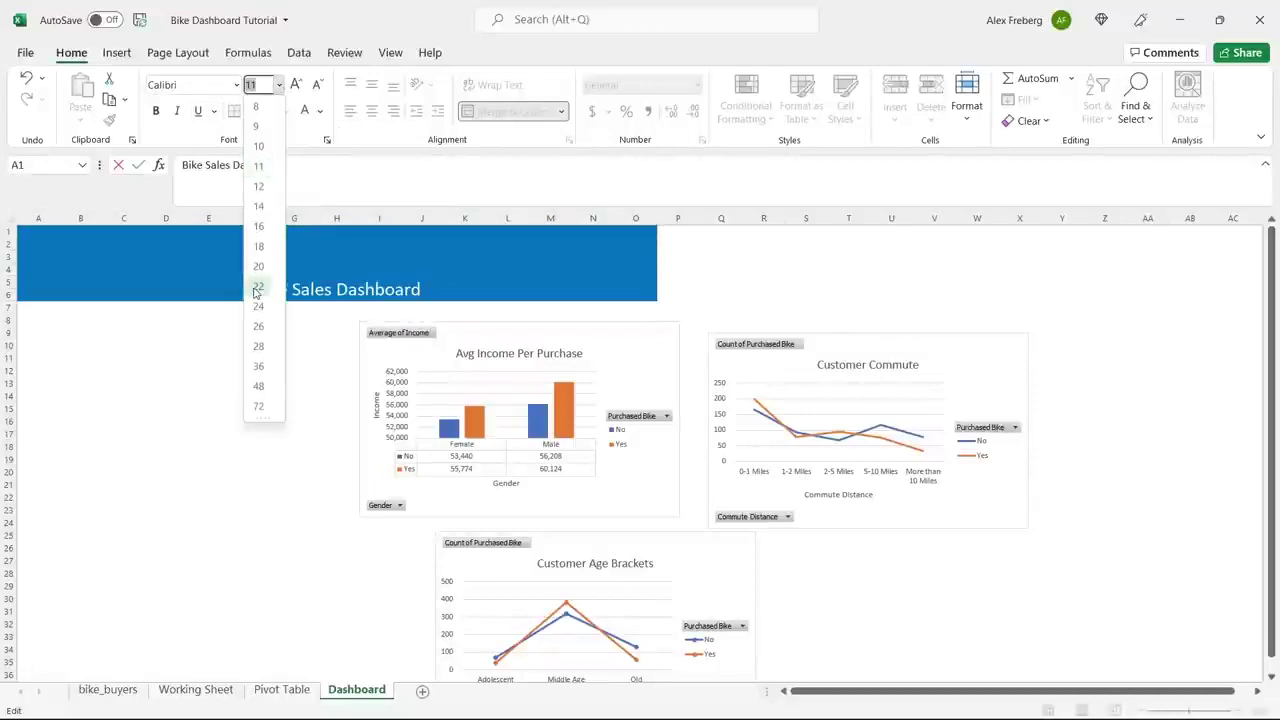
pyautogui.click(259, 386)
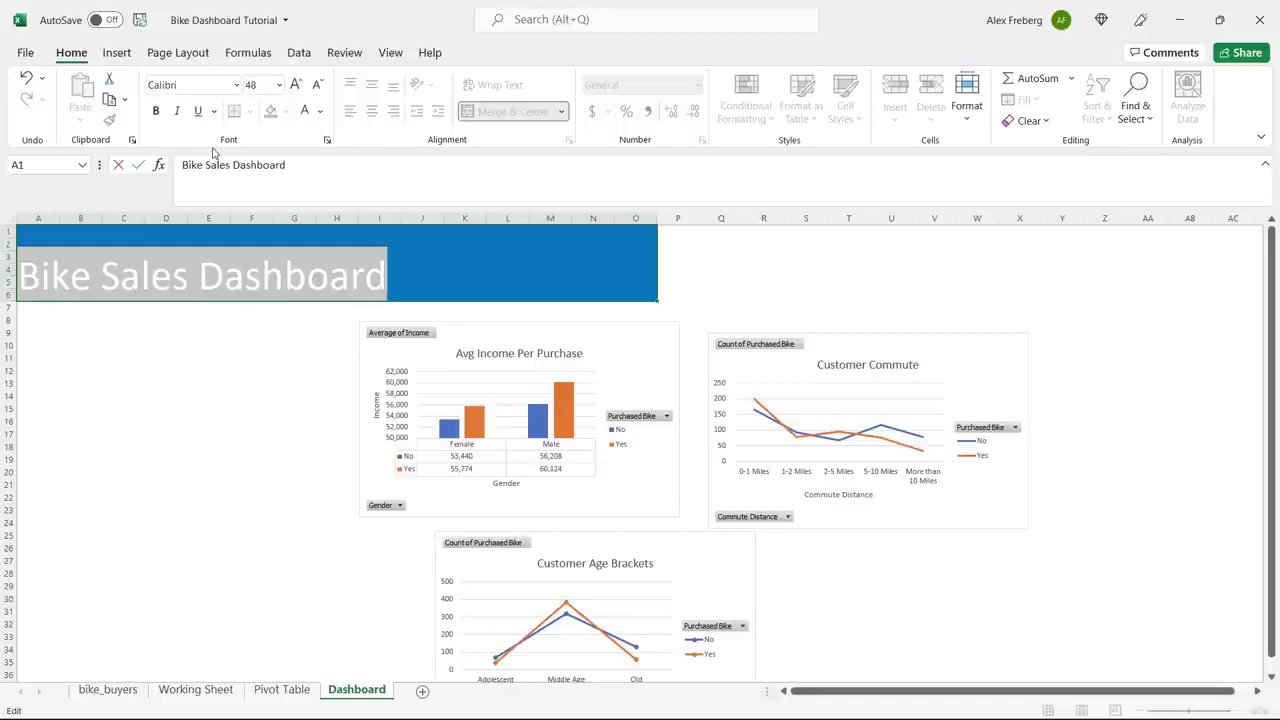
pyautogui.click(159, 113)
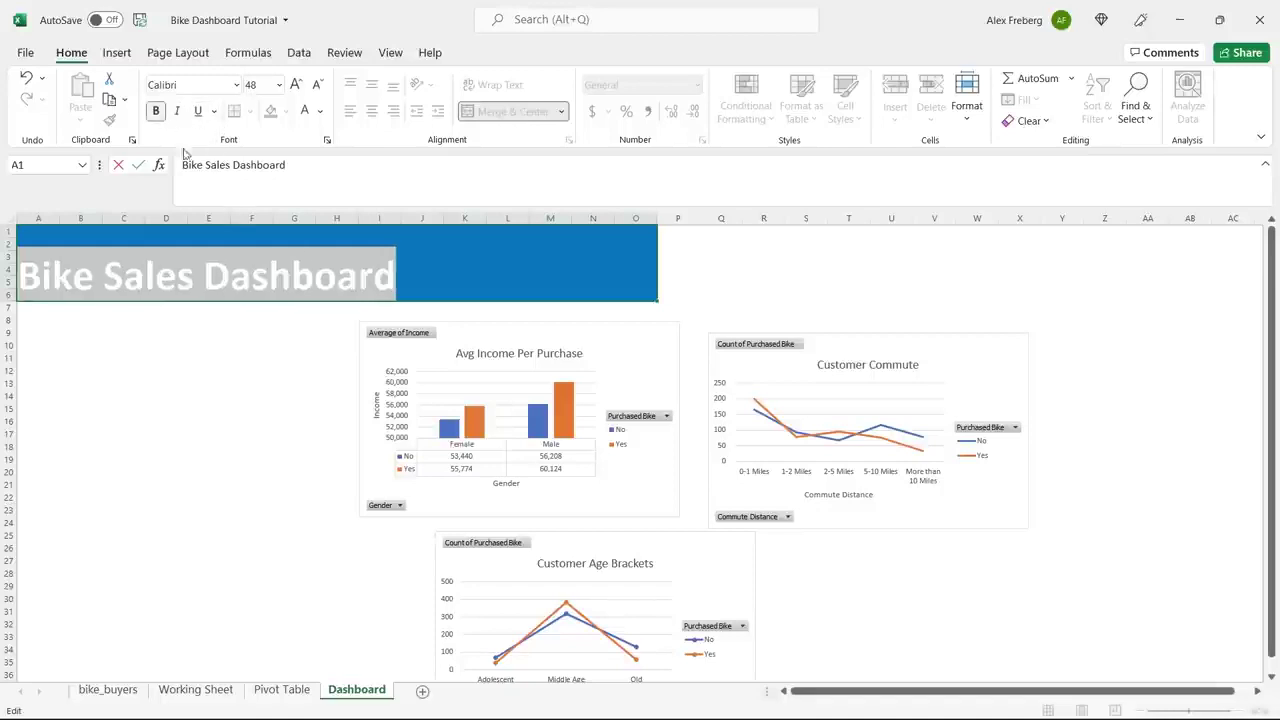
# Step: Align the "Bike Sales Dashboard" title vertically to the middle of its merged header cell
pyautogui.click(363, 311)
pyautogui.doubleClick(380, 279)
pyautogui.tripleClick(380, 278)
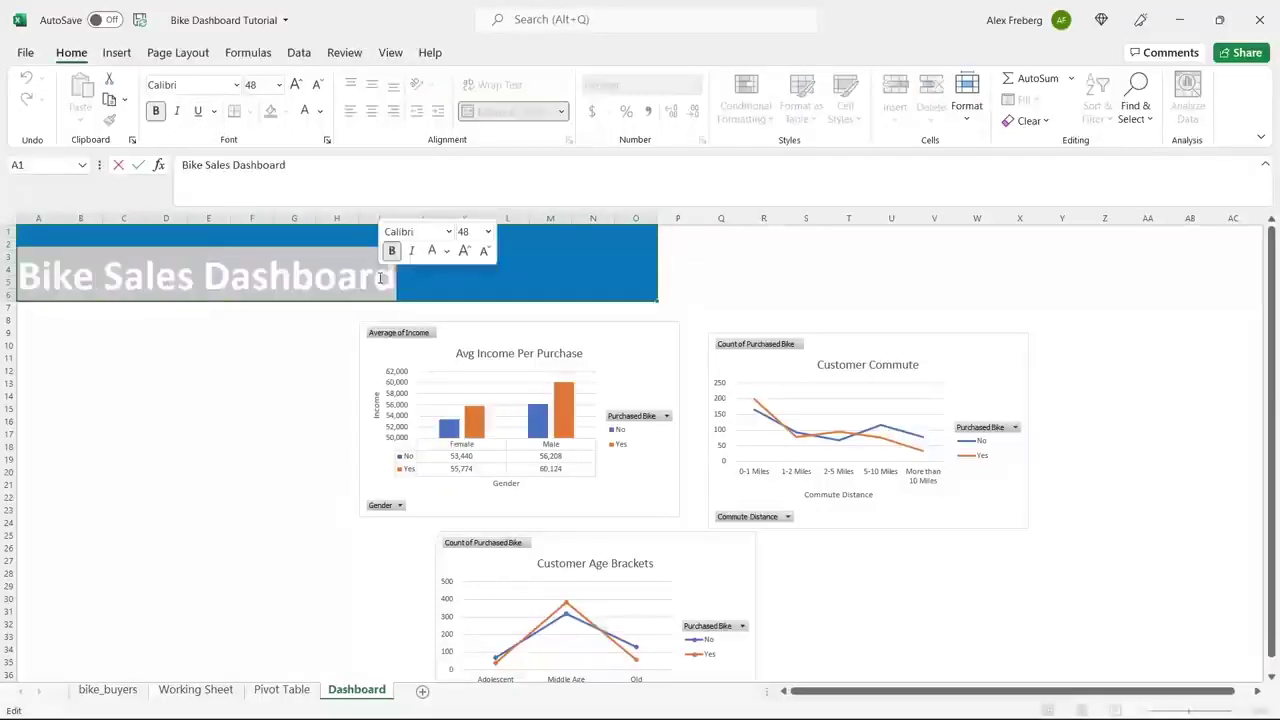
pyautogui.click(471, 271)
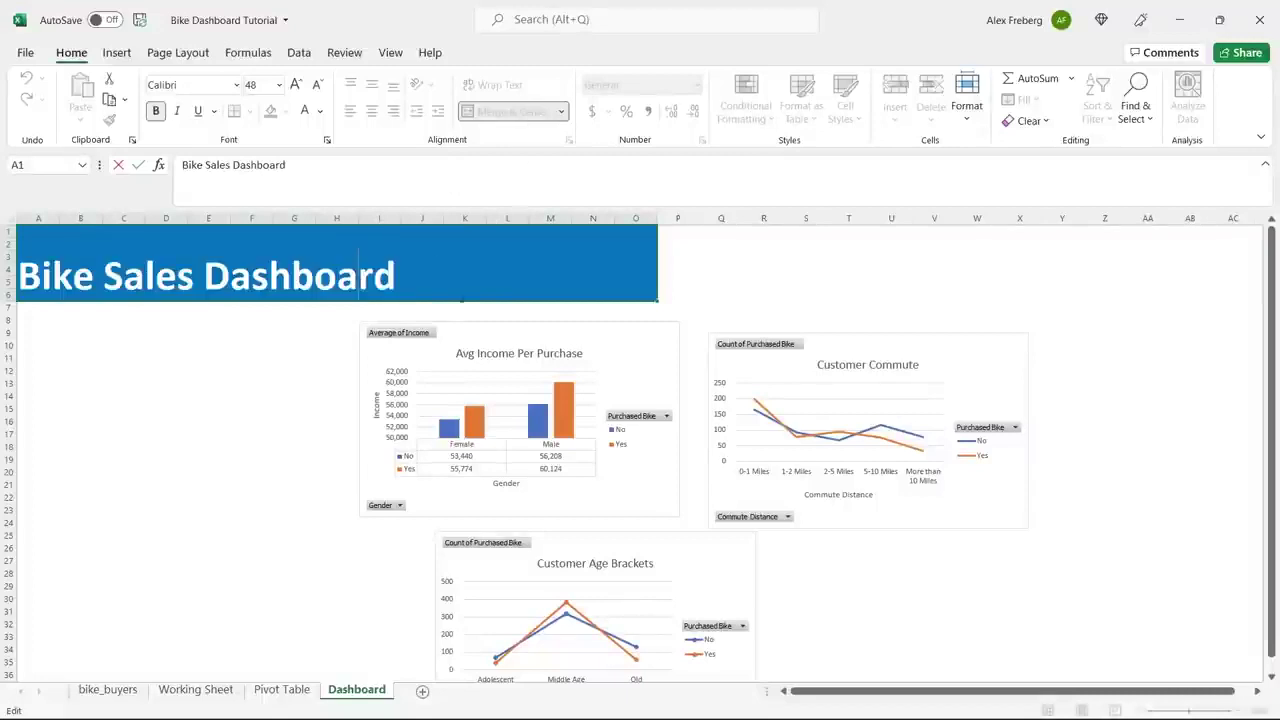
pyautogui.click(294, 366)
pyautogui.click(343, 277)
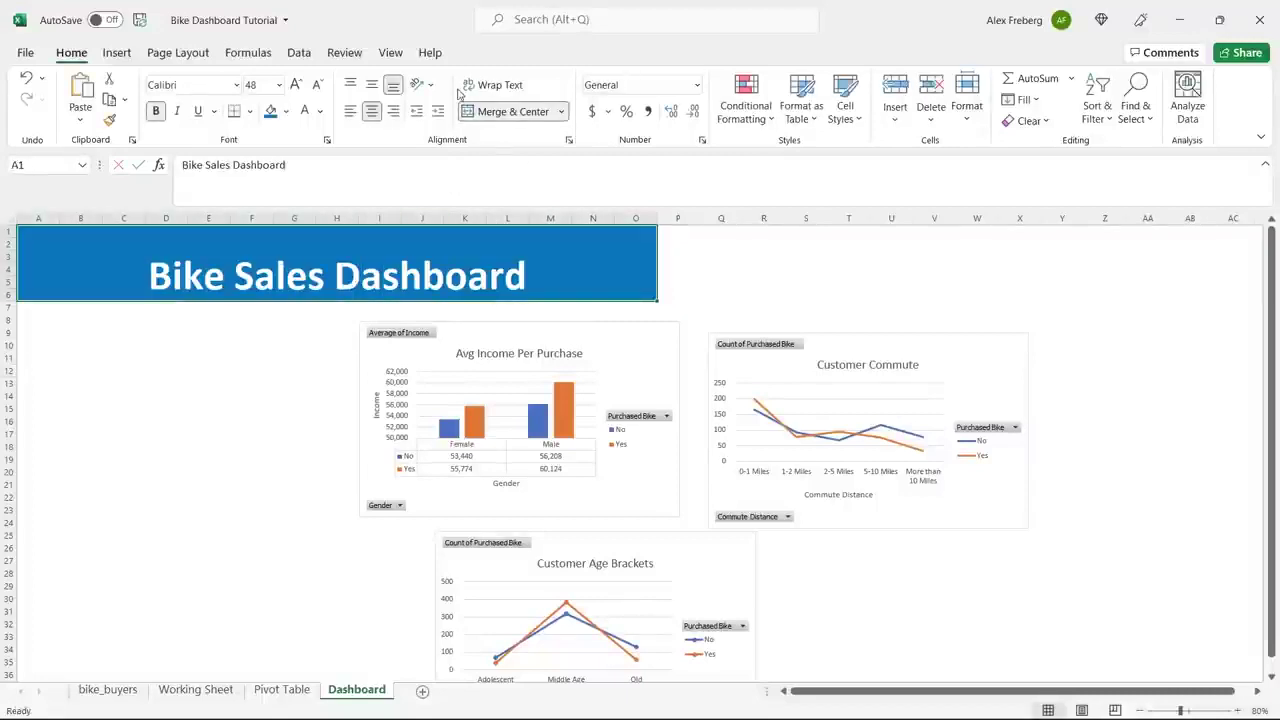
pyautogui.click(373, 86)
pyautogui.click(226, 383)
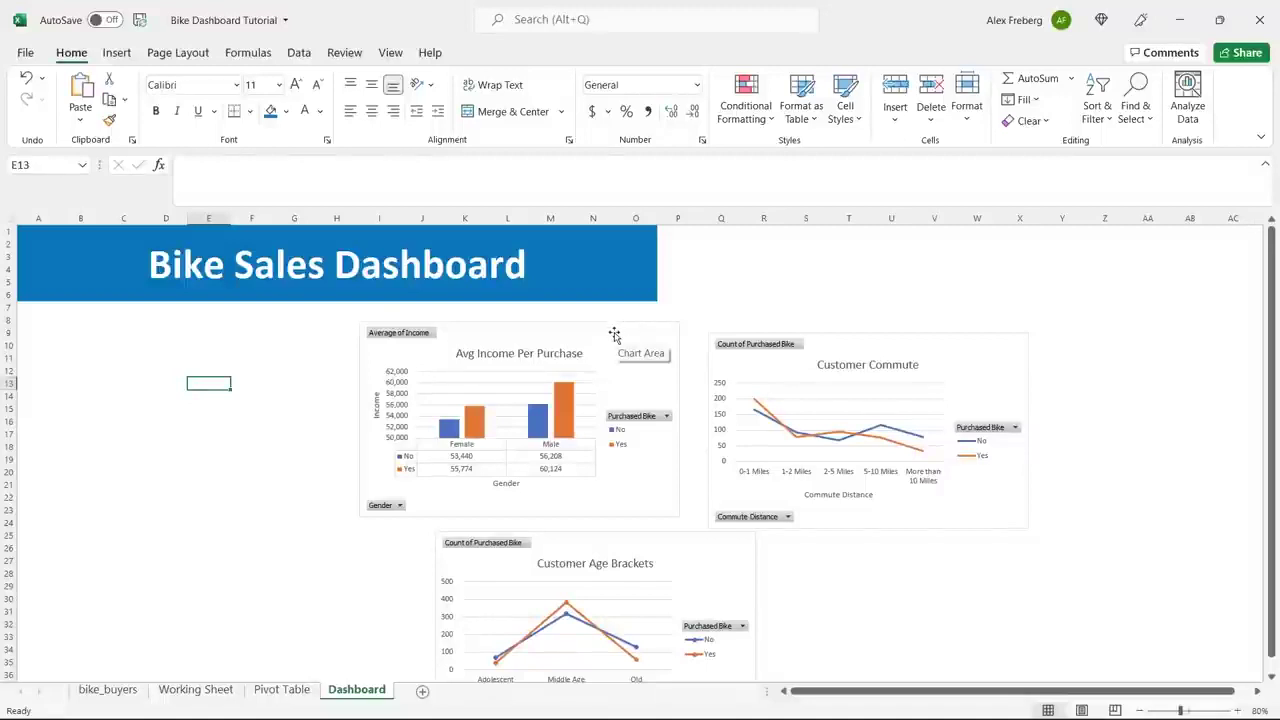
# Step: Move the Avg Income Per Purchase chart directly beneath the header near column D and shrink it to end at row 20
pyautogui.moveTo(614, 334); pyautogui.dragTo(390, 313)
pyautogui.moveTo(458, 498); pyautogui.dragTo(407, 473)
# Step: Place the Customer Commute chart below the Avg Income Per Purchase chart and the Customer Age Brackets chart directly beside the income chart
pyautogui.click(875, 345)
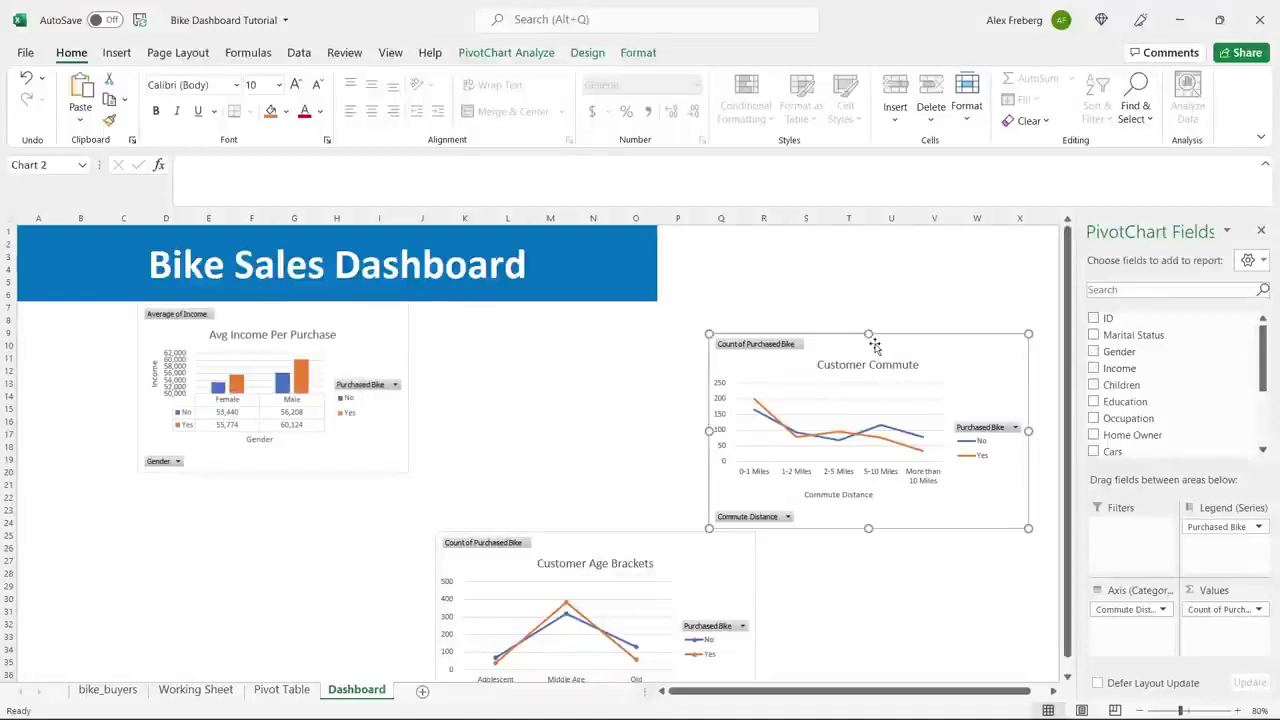
pyautogui.moveTo(924, 351); pyautogui.dragTo(726, 341)
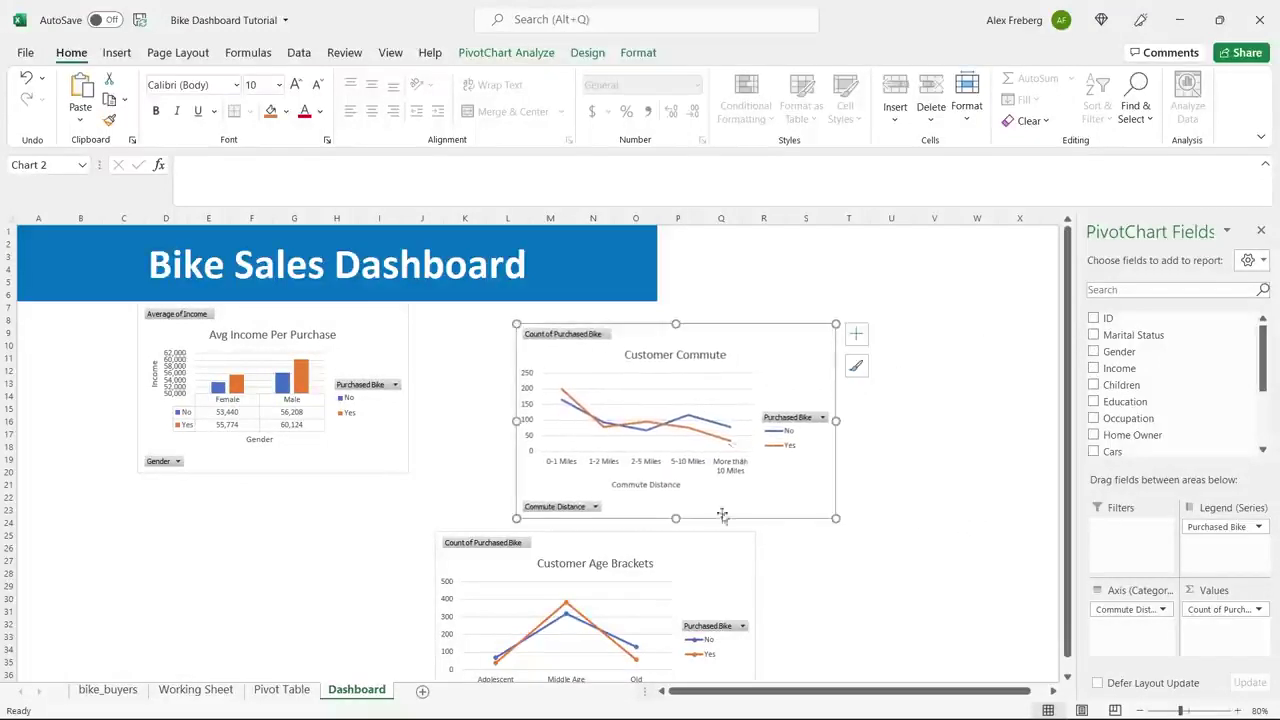
pyautogui.moveTo(688, 545); pyautogui.dragTo(935, 325)
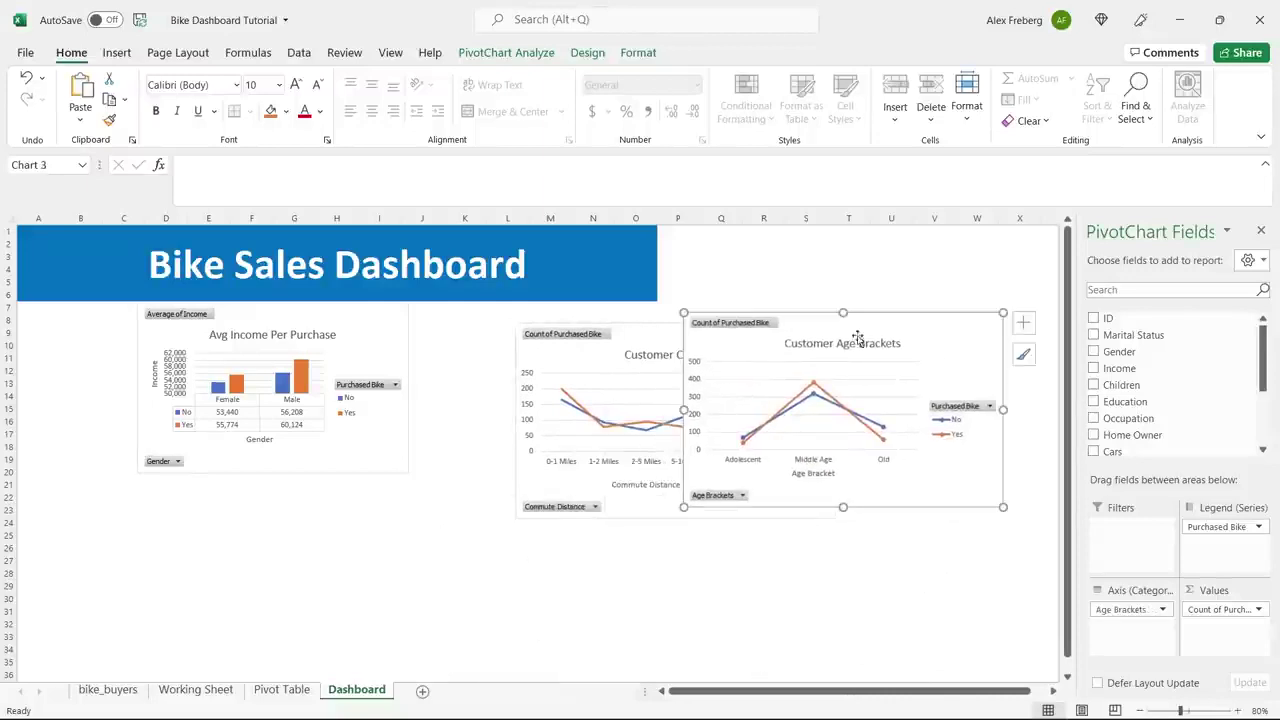
pyautogui.click(640, 343)
pyautogui.moveTo(630, 341); pyautogui.dragTo(274, 548)
pyautogui.moveTo(843, 323); pyautogui.dragTo(571, 314)
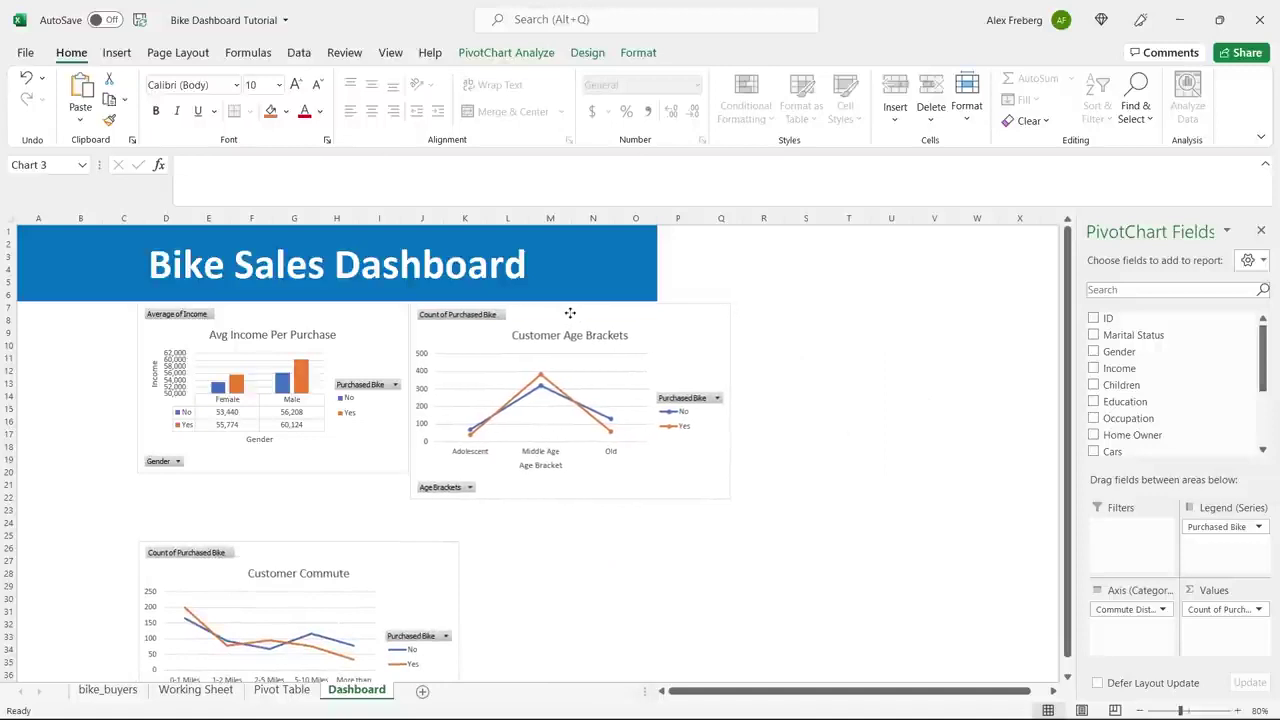
pyautogui.moveTo(570, 313); pyautogui.dragTo(570, 313)
# Step: Resize the Customer Age Brackets chart to end at row 20, level with the income chart, and at the header's edge in column O
pyautogui.click(1237, 711)
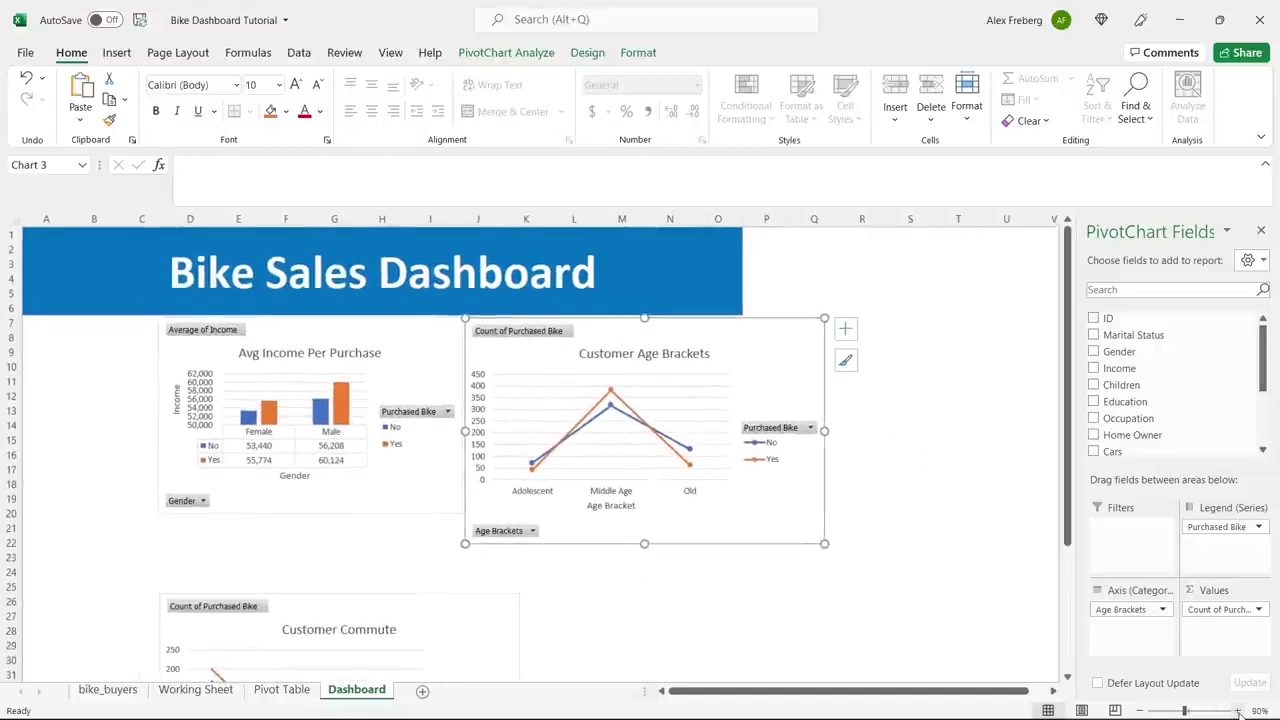
pyautogui.click(1237, 711)
pyautogui.moveTo(916, 575); pyautogui.dragTo(805, 541)
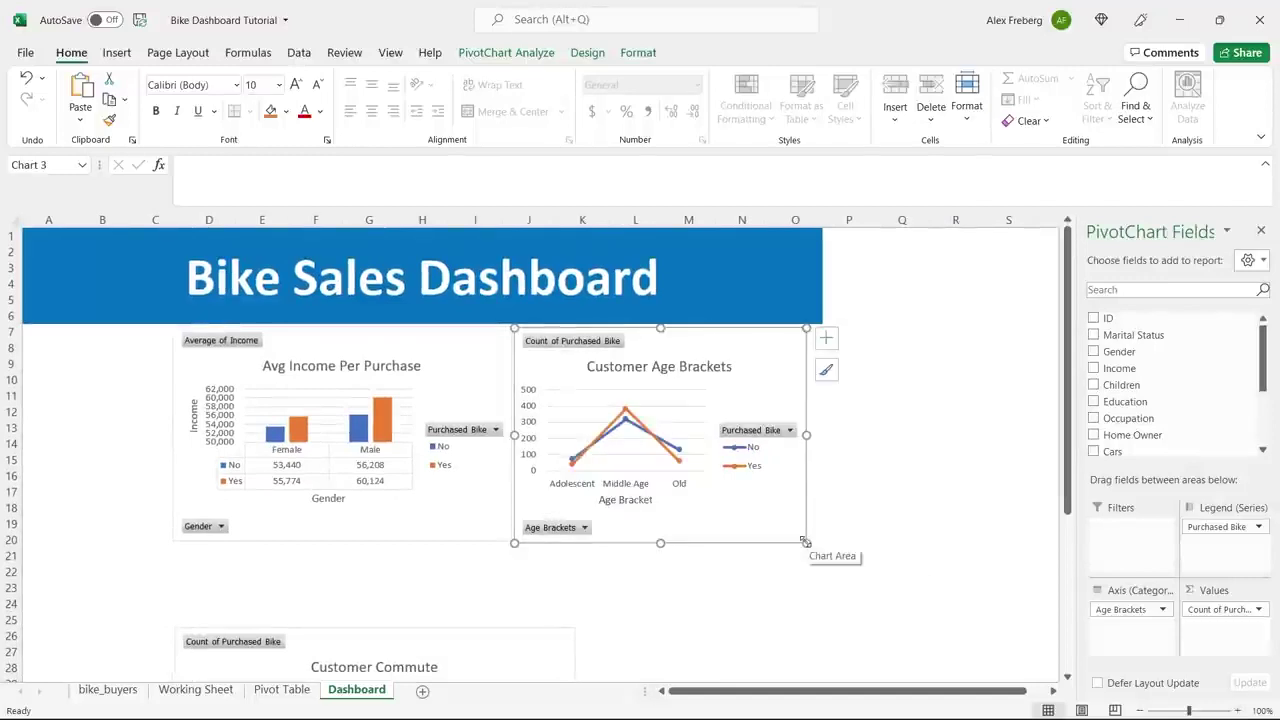
pyautogui.moveTo(807, 435); pyautogui.dragTo(822, 435)
pyautogui.click(942, 429)
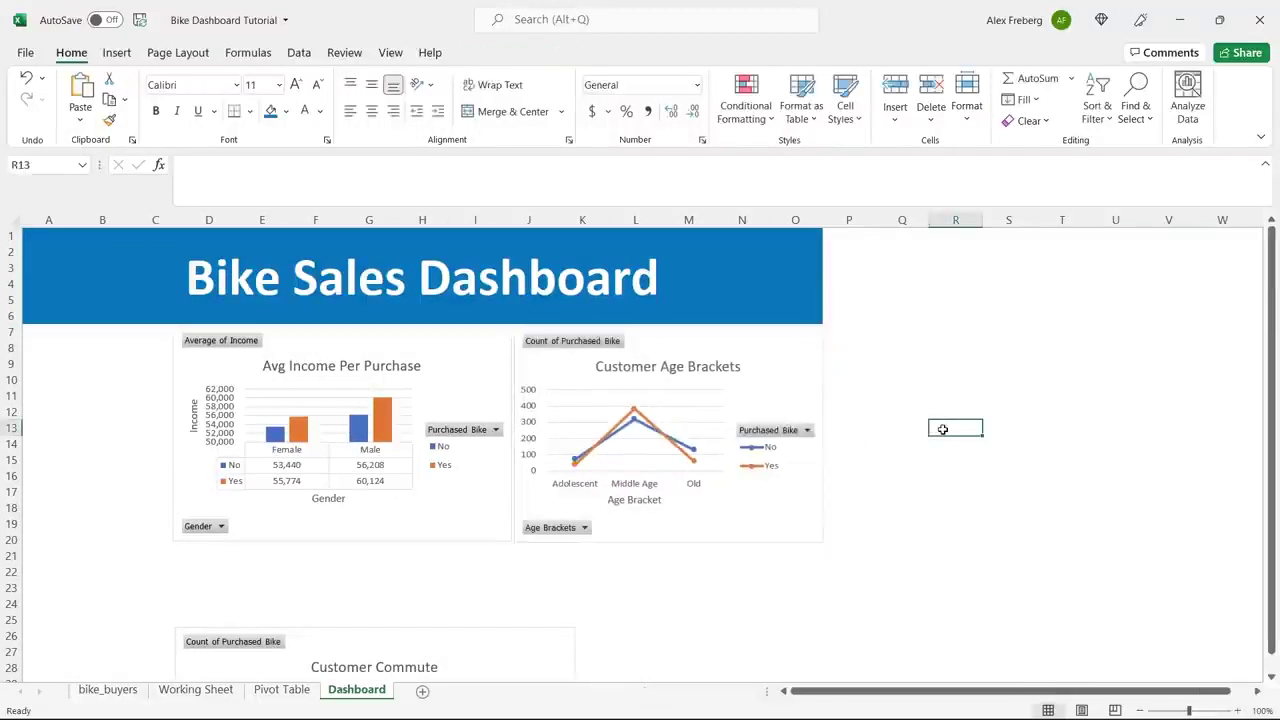
pyautogui.click(660, 515)
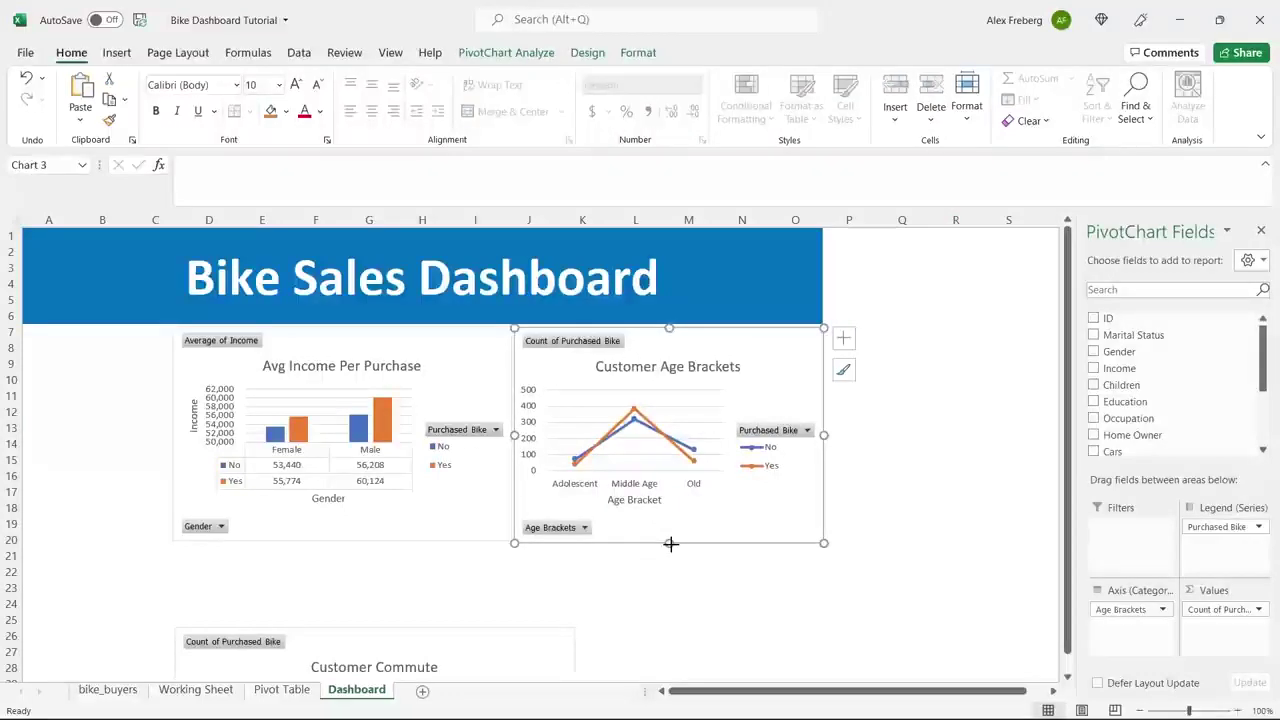
pyautogui.moveTo(670, 543); pyautogui.dragTo(672, 541)
pyautogui.click(873, 495)
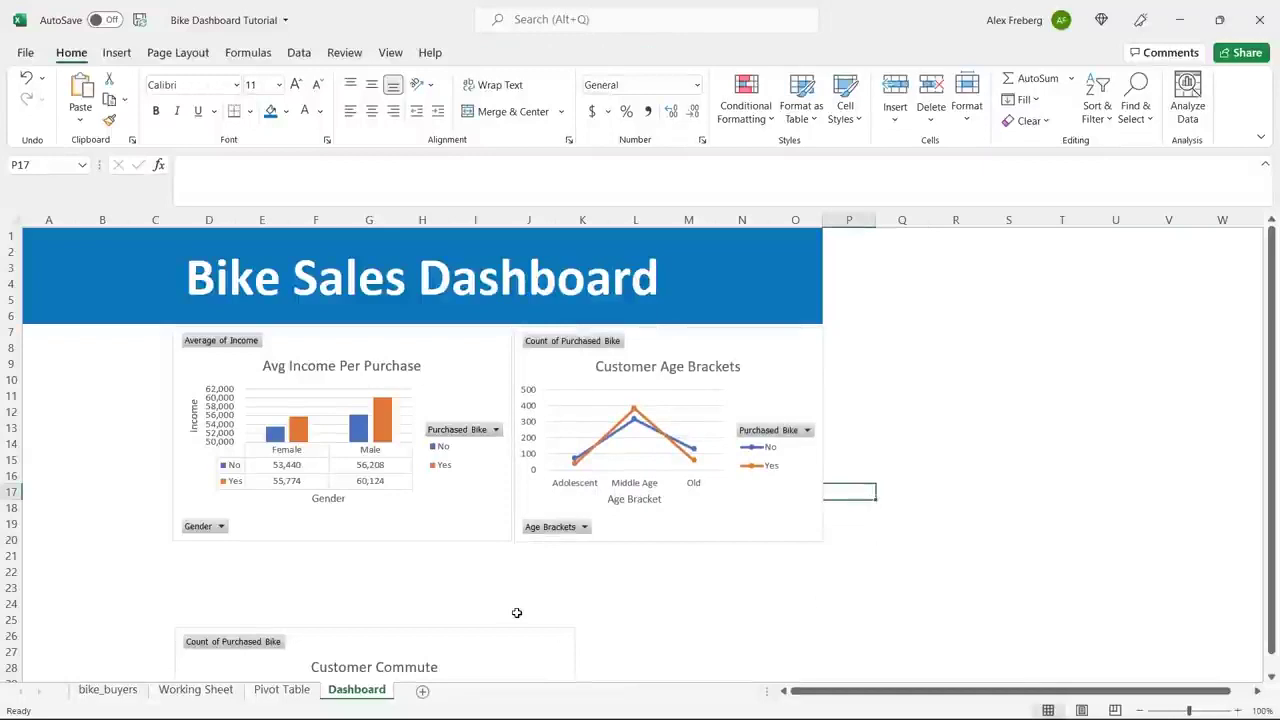
# Step: Move the Customer Commute chart up to row 21 beneath the other two and widen it to the edge of column O
pyautogui.moveTo(507, 634); pyautogui.dragTo(507, 560)
pyautogui.click(1140, 710)
pyautogui.scroll(-3, 743, 468)
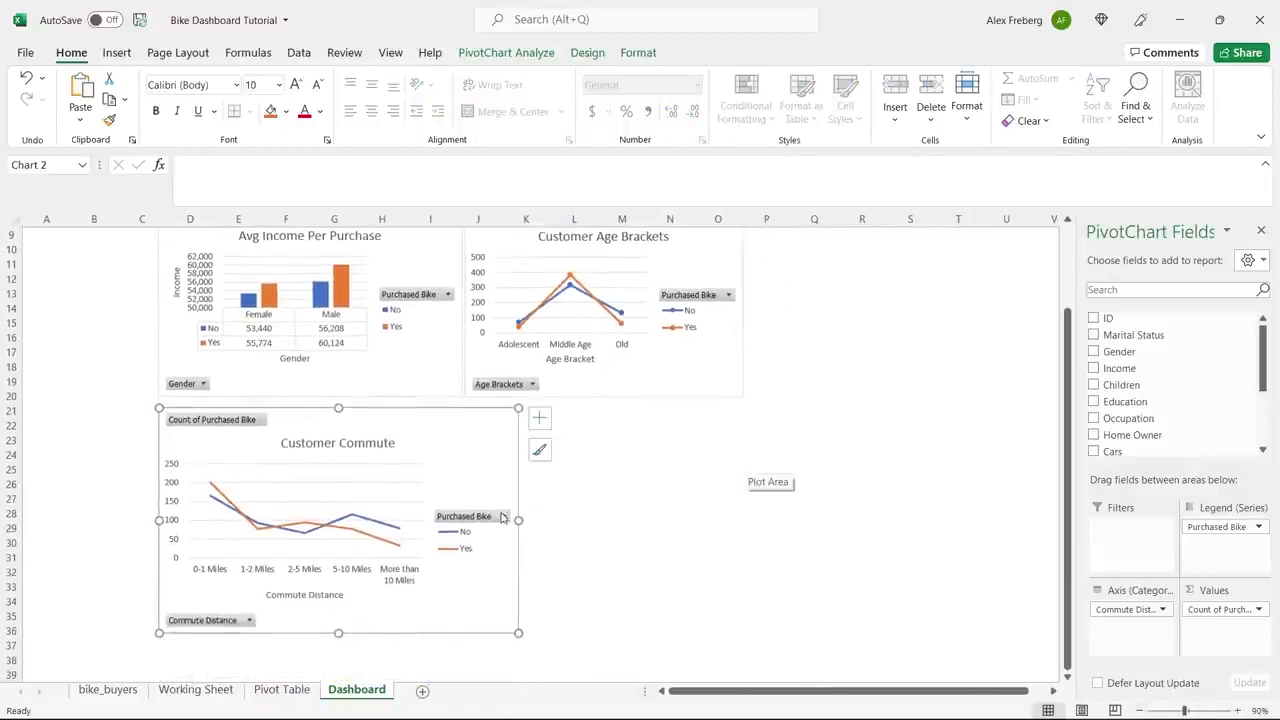
pyautogui.moveTo(519, 520); pyautogui.dragTo(745, 520)
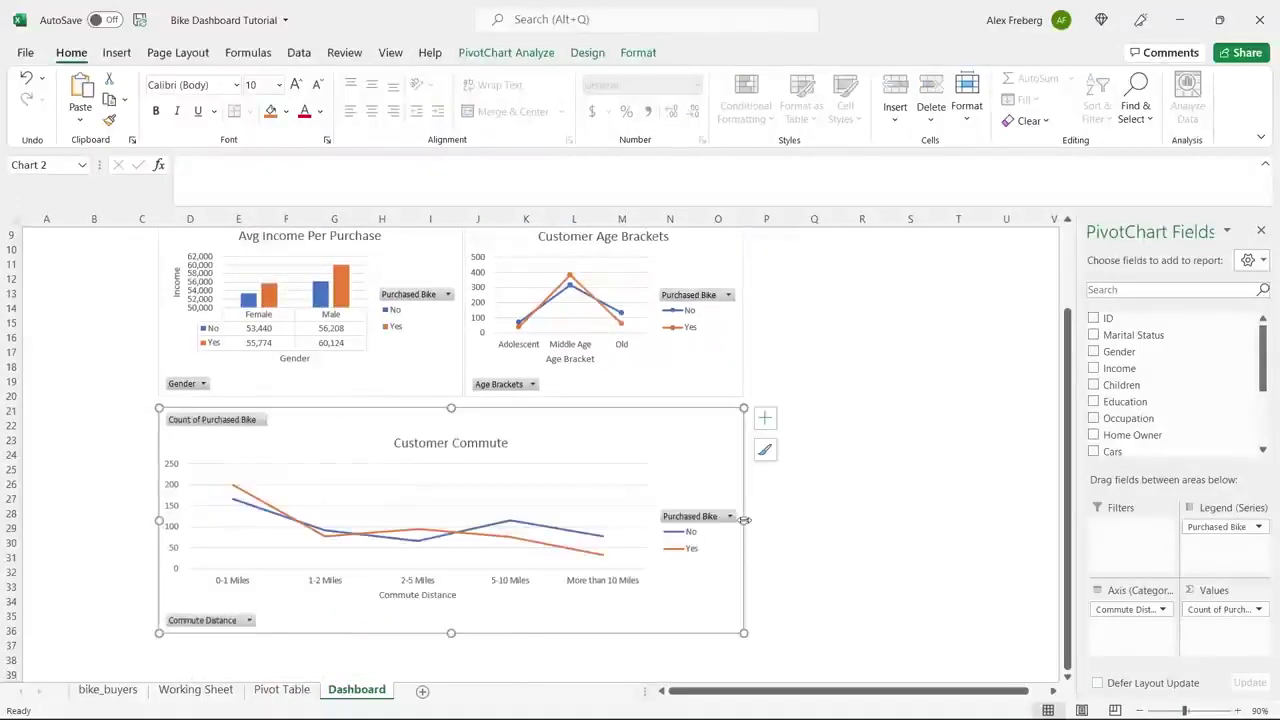
pyautogui.click(837, 467)
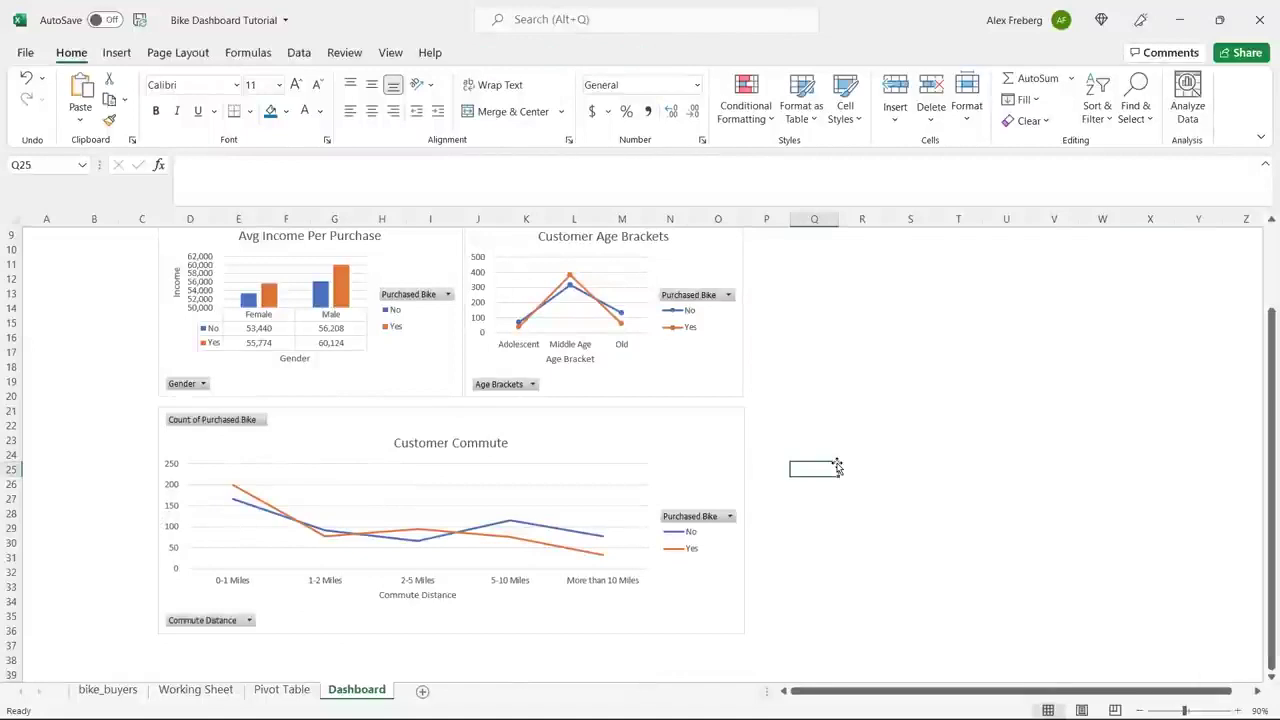
# Step: Align the top edges of the Avg Income Per Purchase and Customer Age Brackets charts
pyautogui.scroll(2, 837, 465)
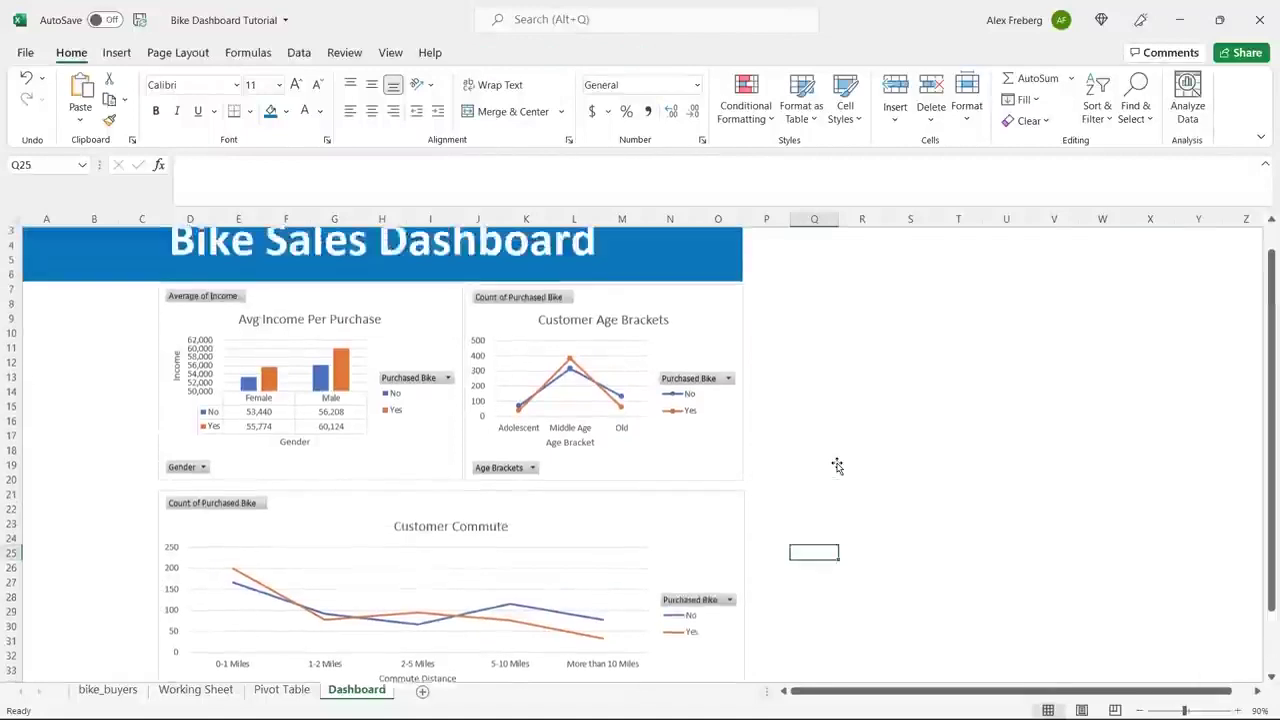
pyautogui.moveTo(757, 366); pyautogui.dragTo(440, 380)
pyautogui.click(435, 325)
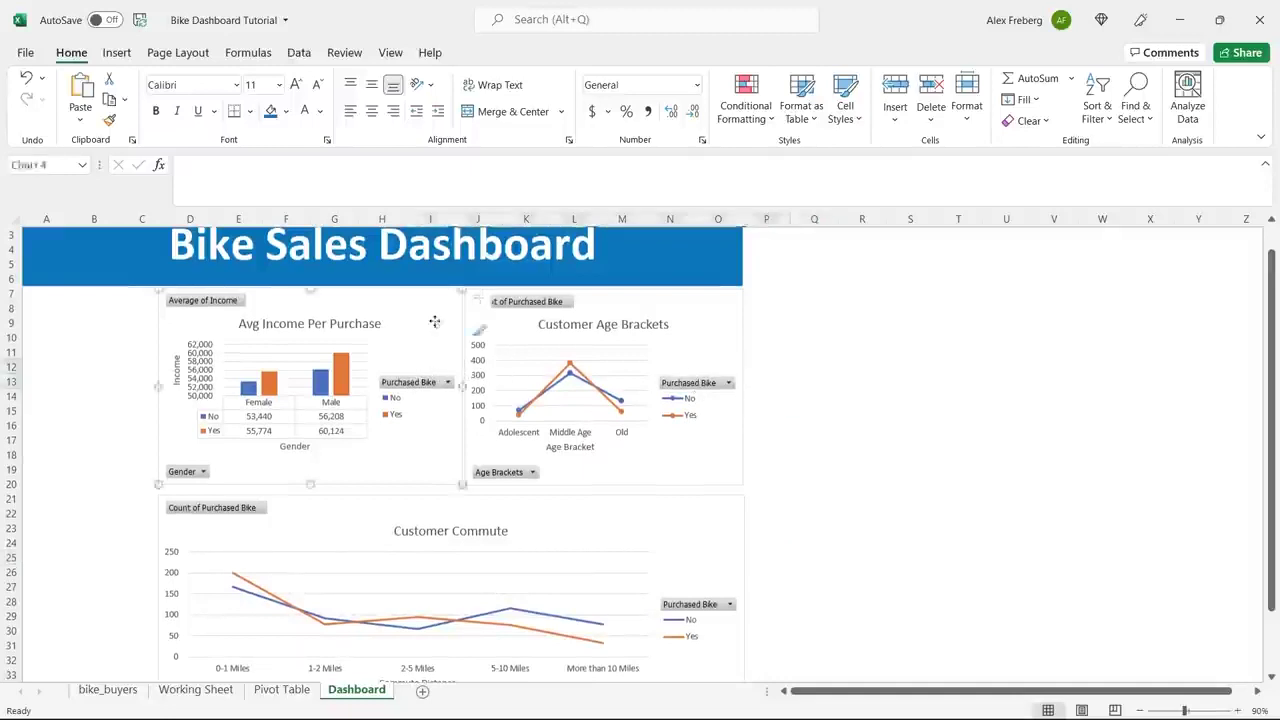
pyautogui.keyDown('ctrl'); pyautogui.click(677, 301); pyautogui.keyUp('ctrl')
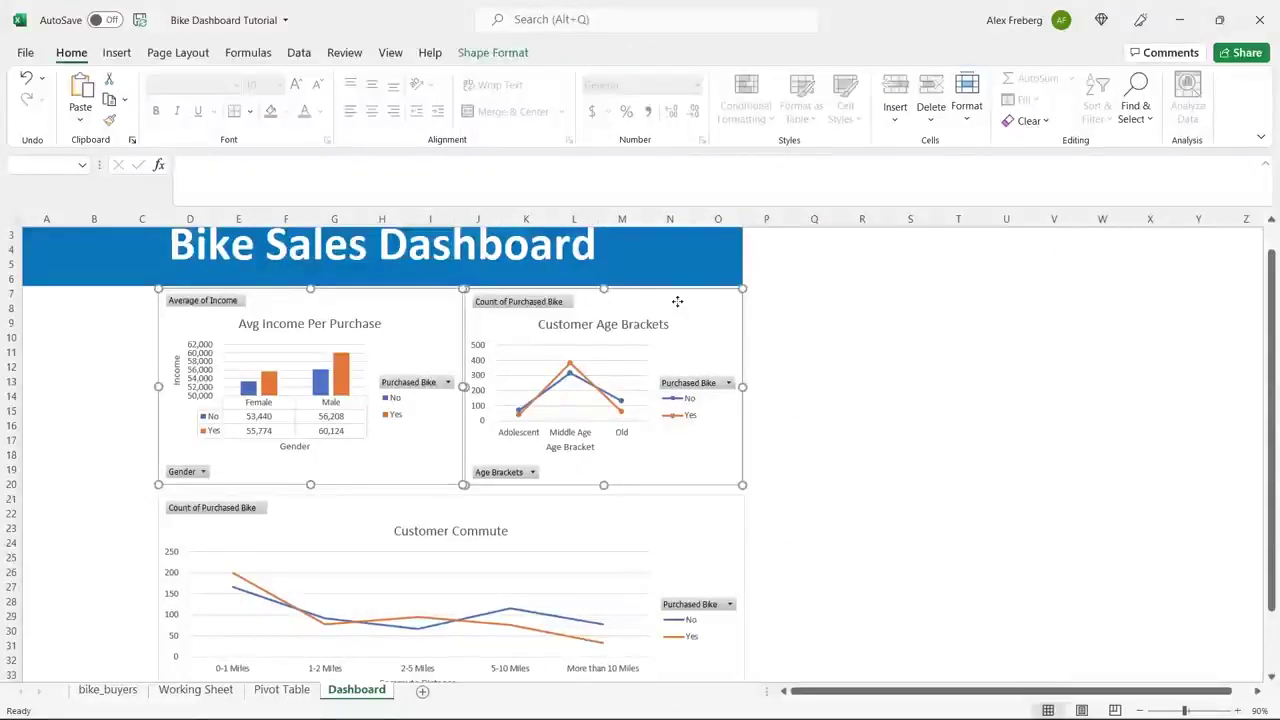
pyautogui.click(499, 57)
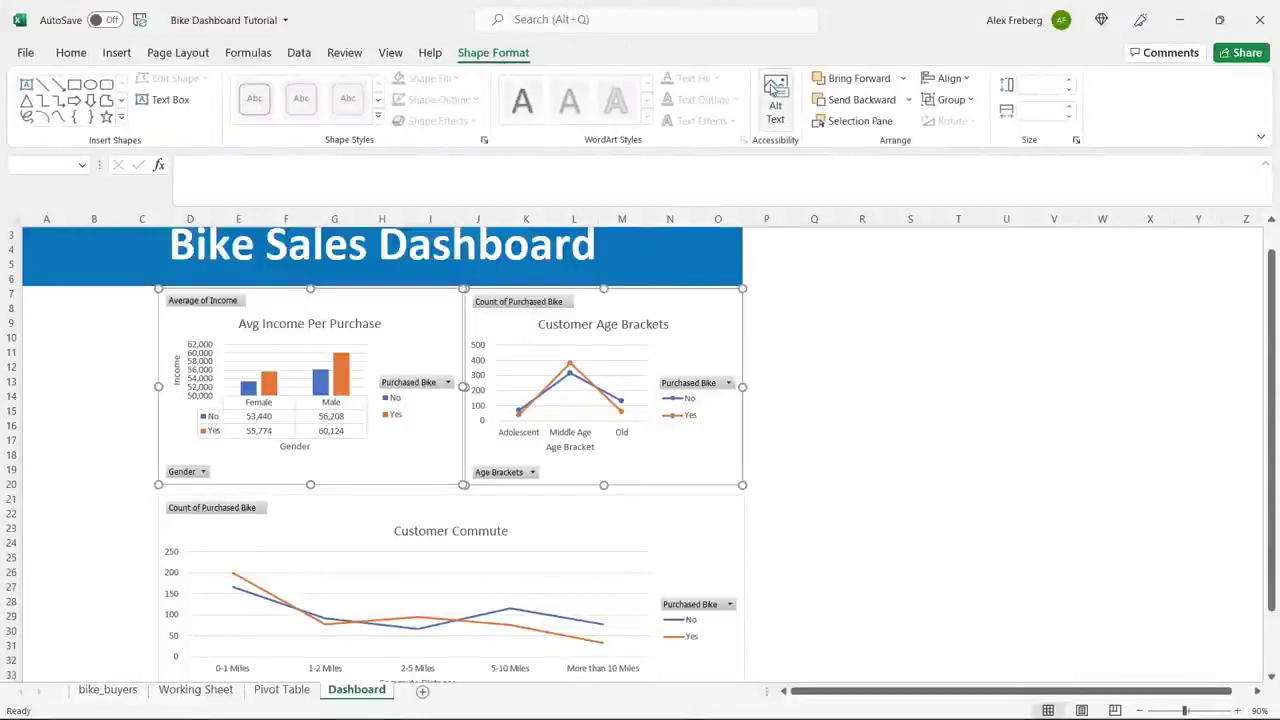
pyautogui.click(940, 80)
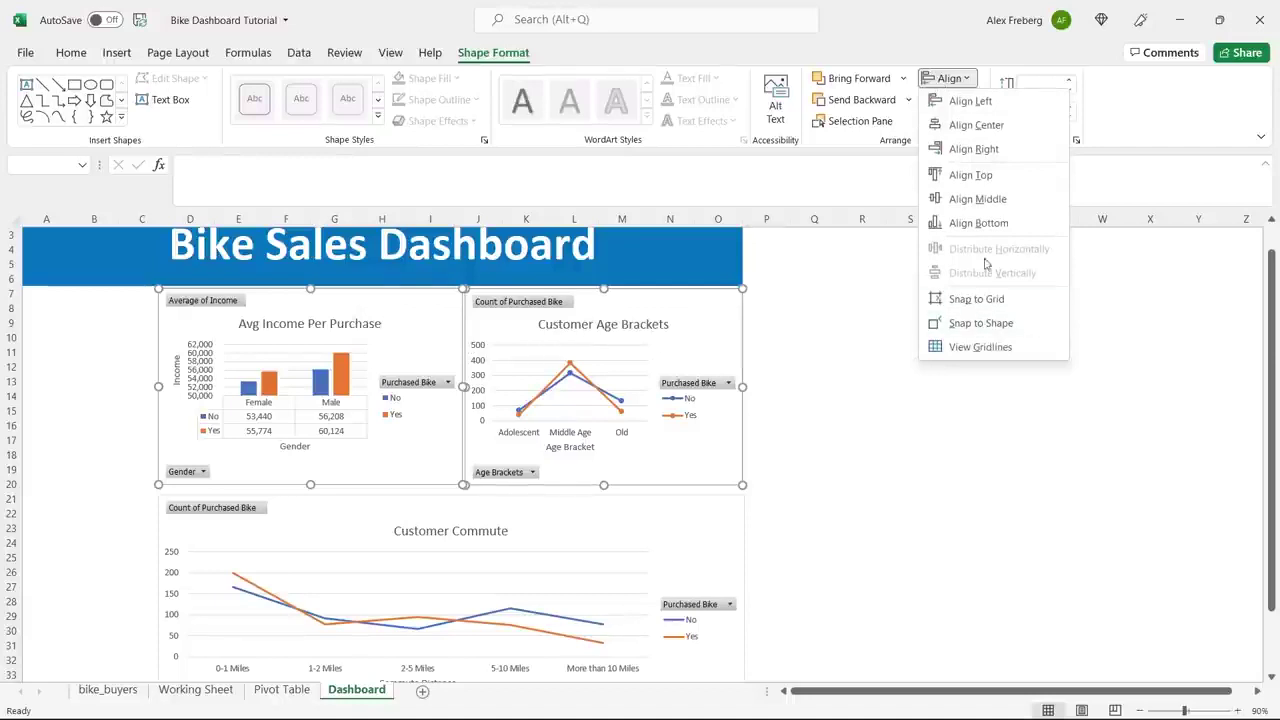
pyautogui.click(1008, 177)
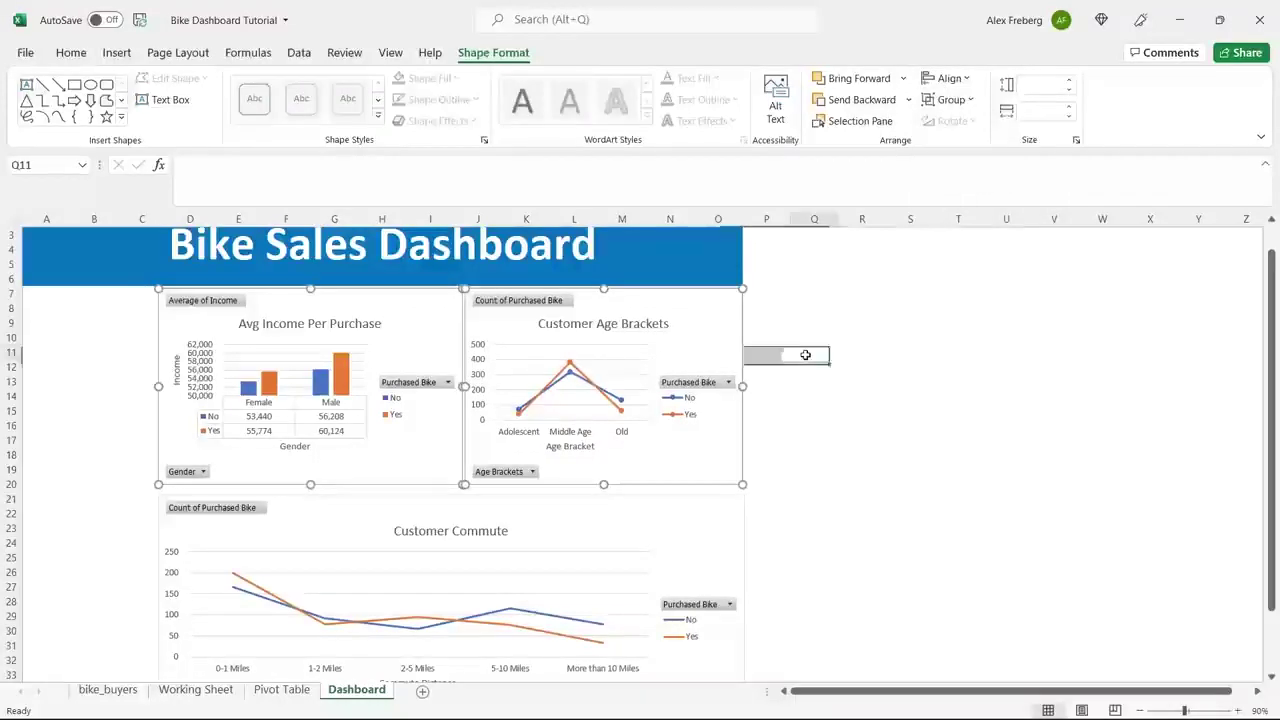
pyautogui.click(812, 352)
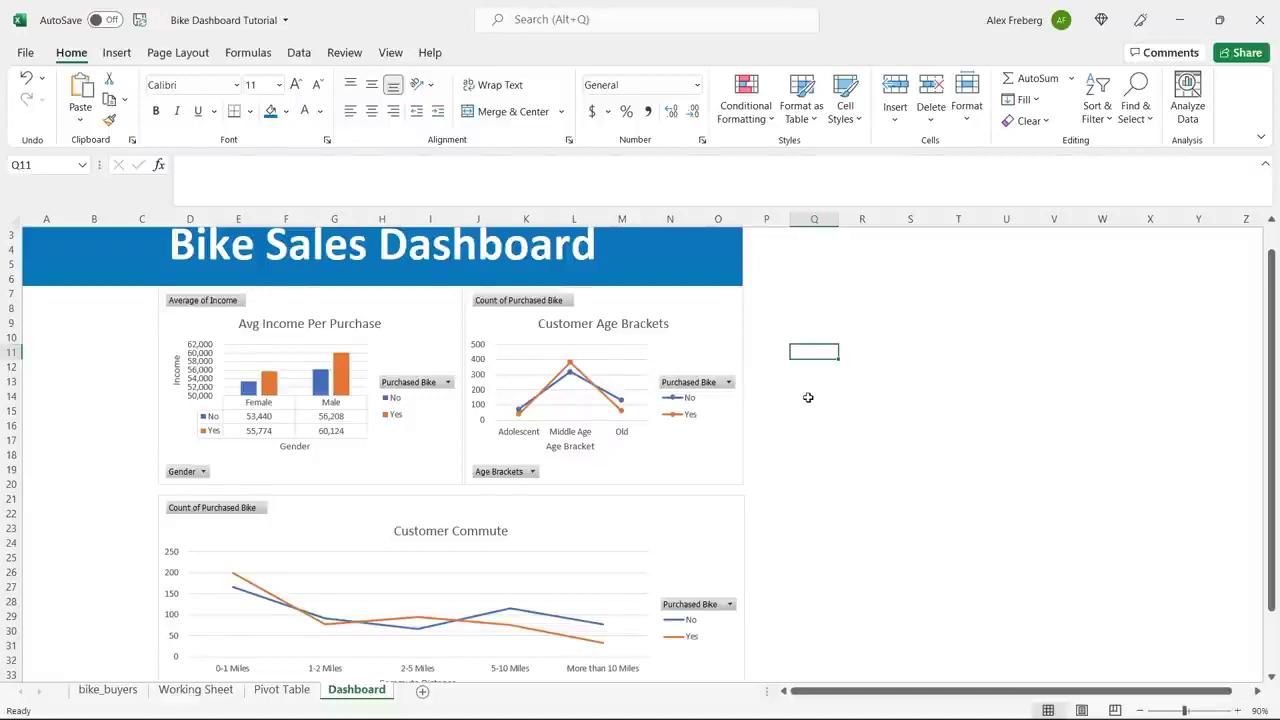
# Step: Set the sheet zoom to 80% and nudge the Customer Commute chart slightly up toward the two charts above it
pyautogui.scroll(-1, 808, 397)
pyautogui.click(1139, 710)
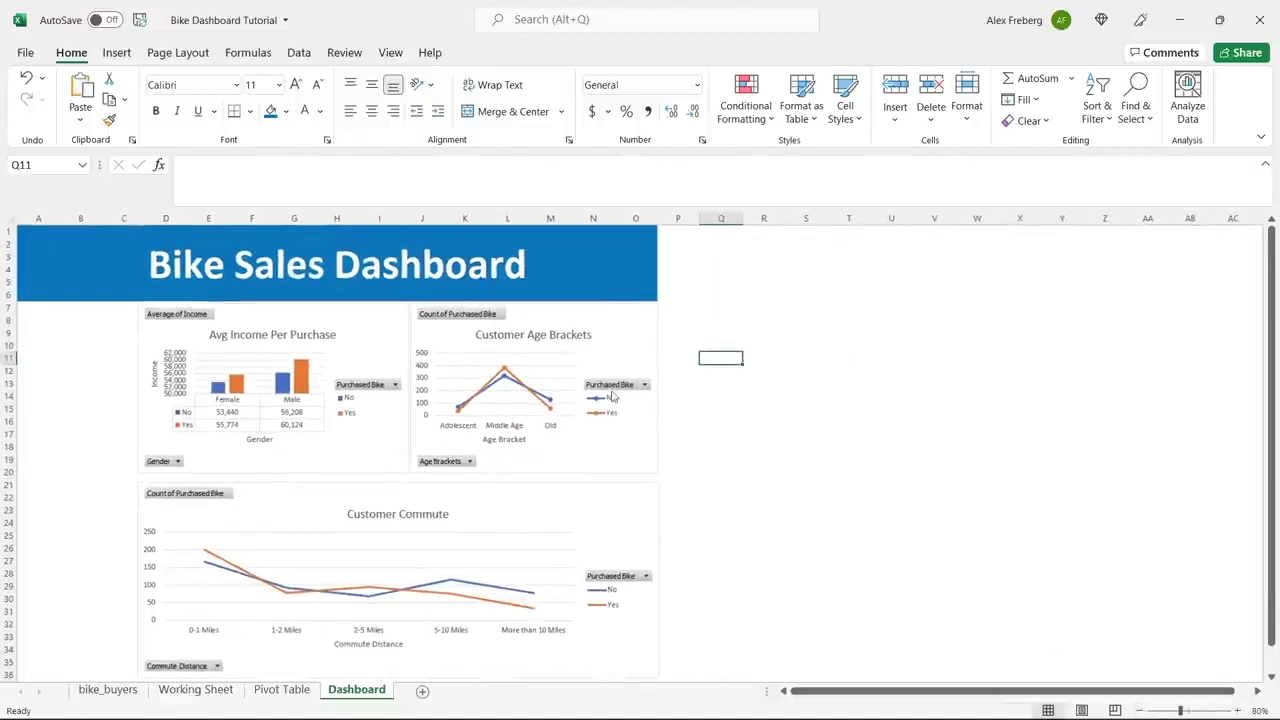
pyautogui.click(490, 501)
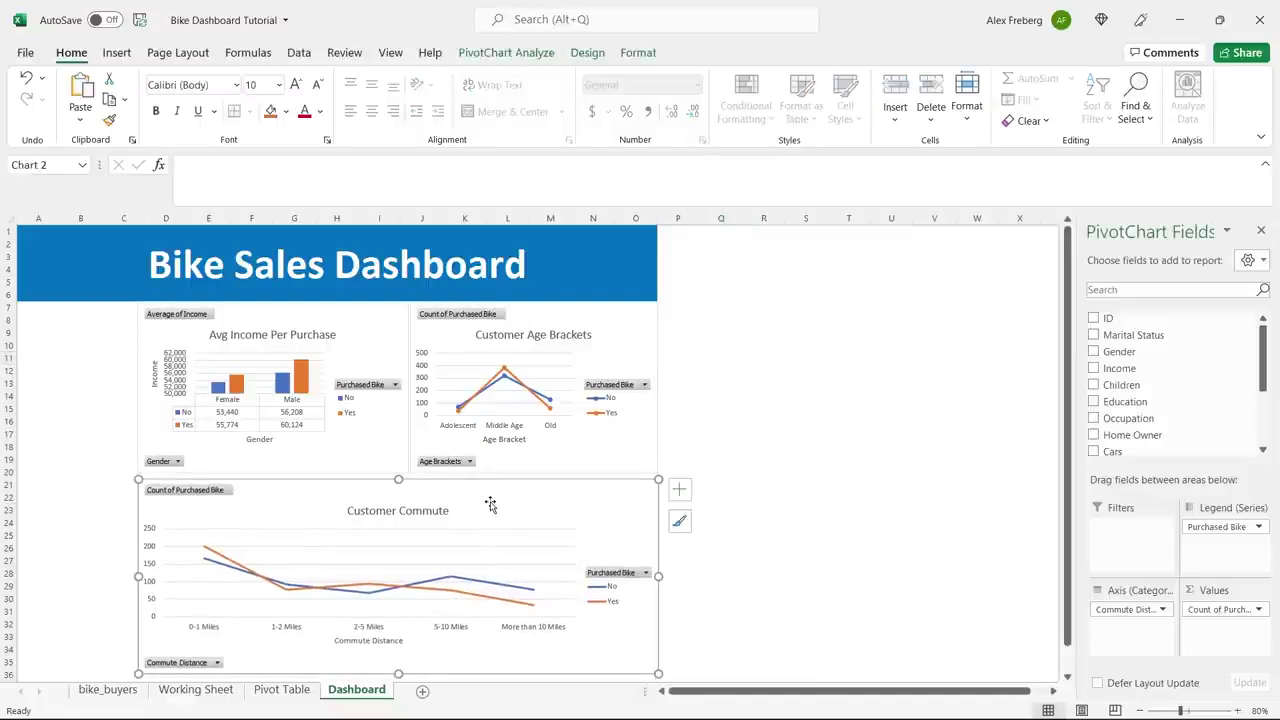
pyautogui.click(748, 421)
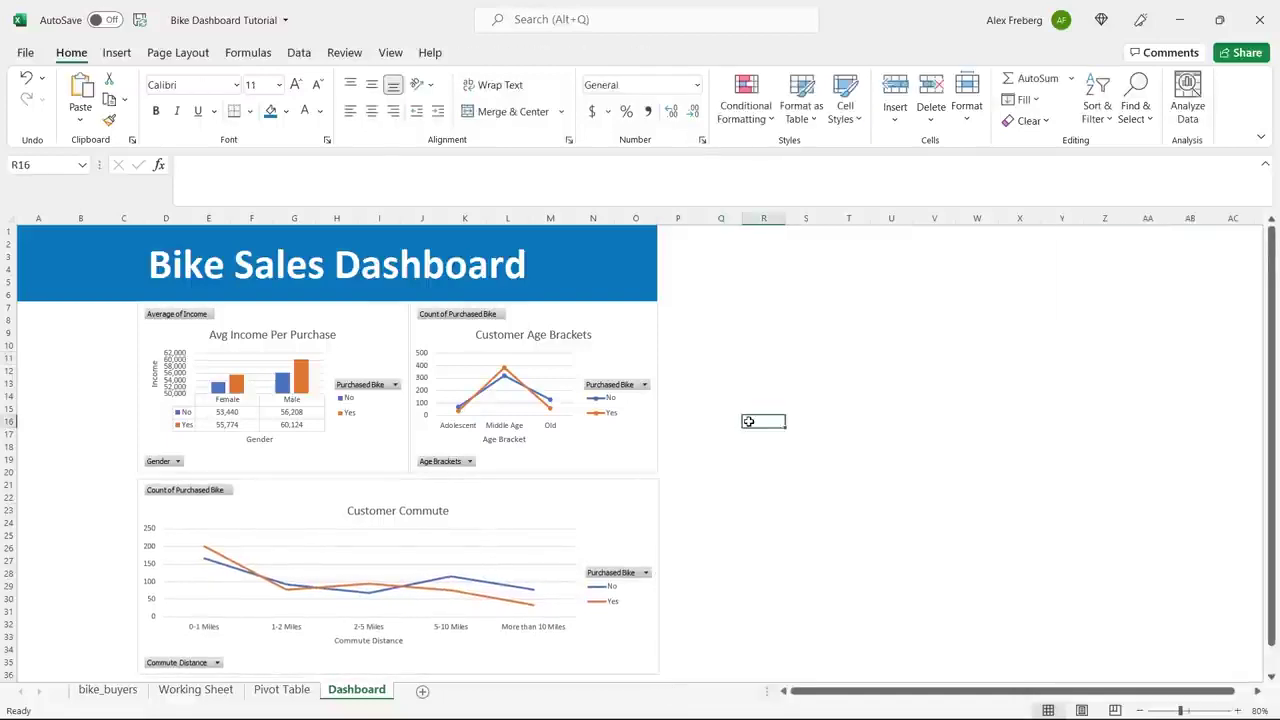
# Step: Try to align the right edges of the Customer Age Brackets and Customer Commute charts
pyautogui.scroll(-1, 740, 423)
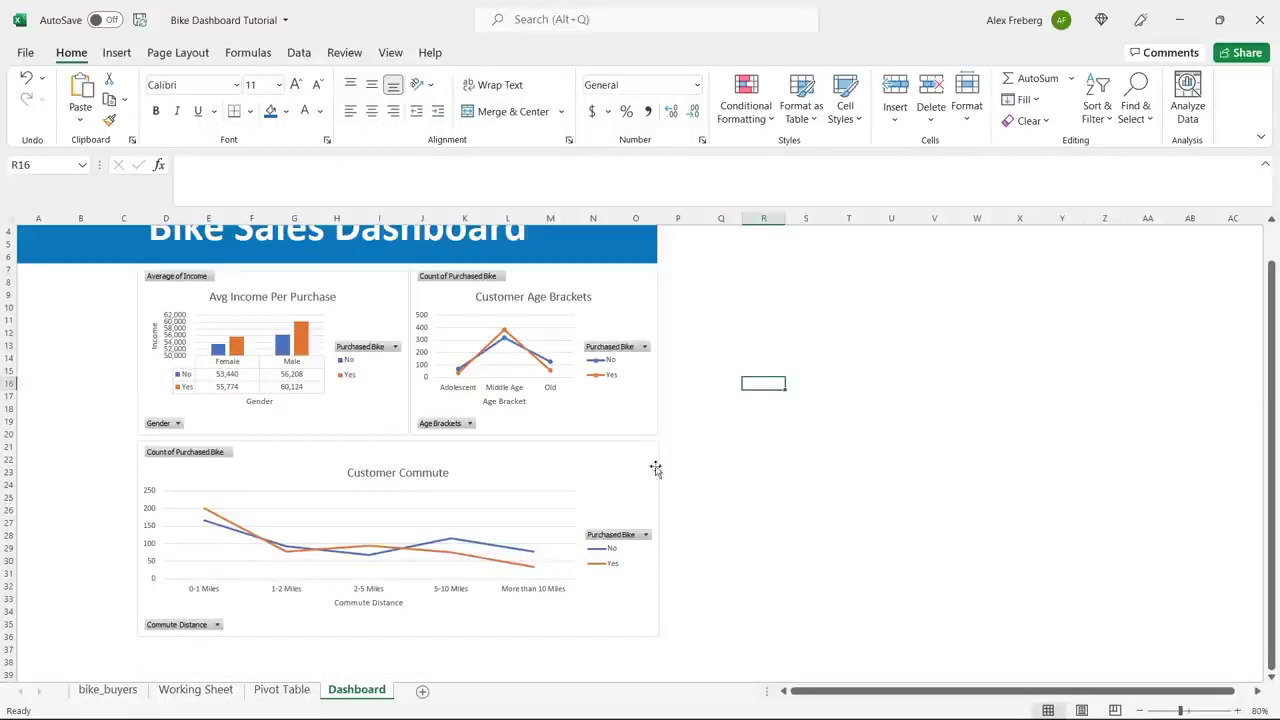
pyautogui.click(640, 424)
pyautogui.keyDown('ctrl'); pyautogui.click(644, 467); pyautogui.keyUp('ctrl')
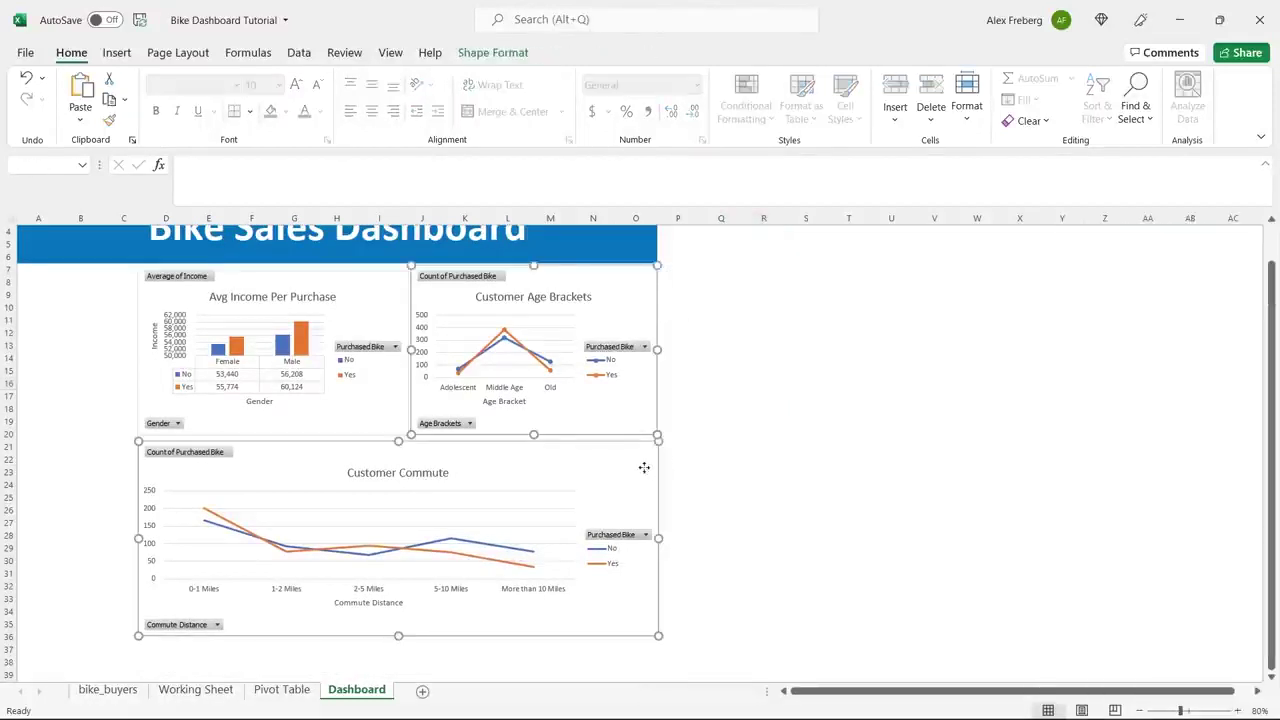
pyautogui.click(493, 53)
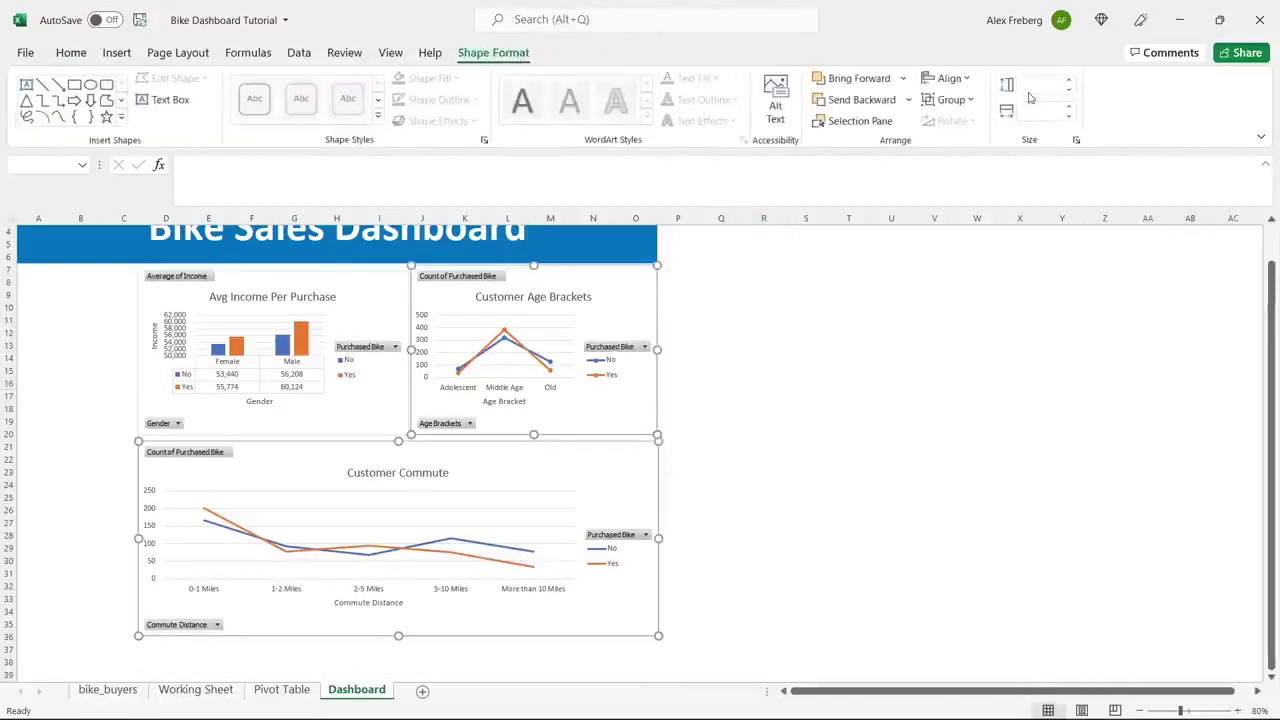
pyautogui.click(950, 78)
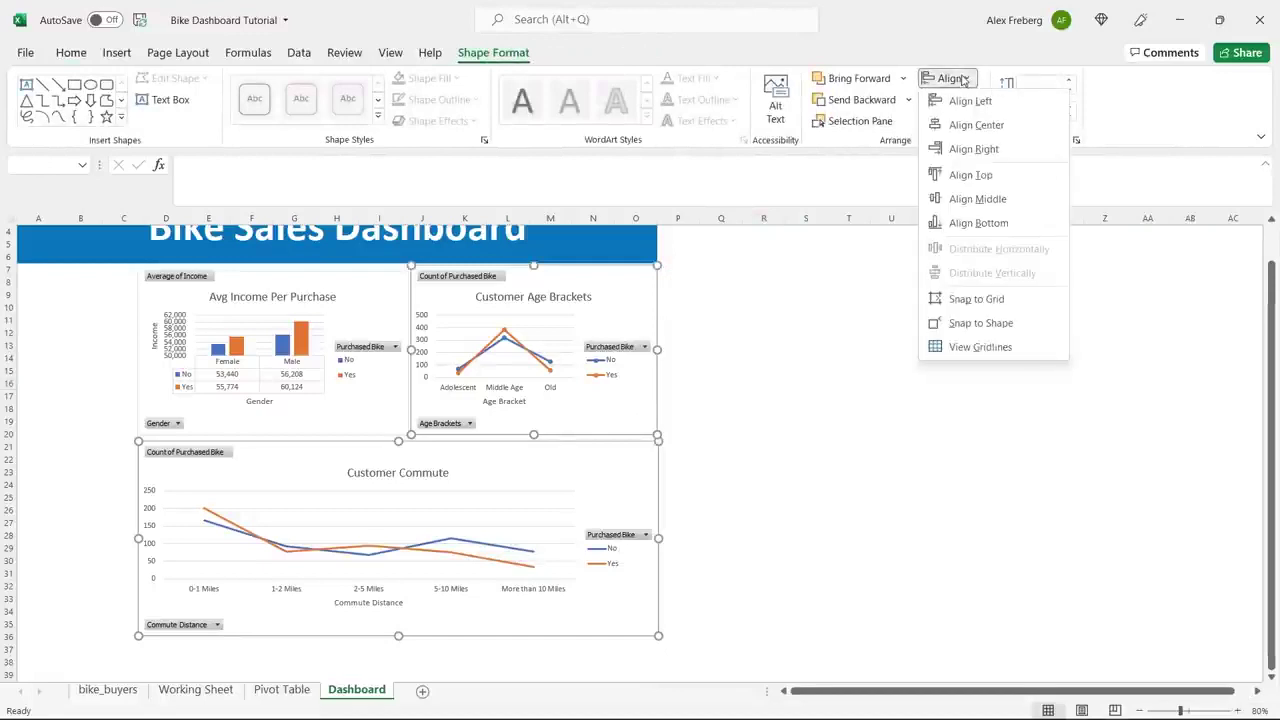
pyautogui.click(986, 150)
pyautogui.click(737, 370)
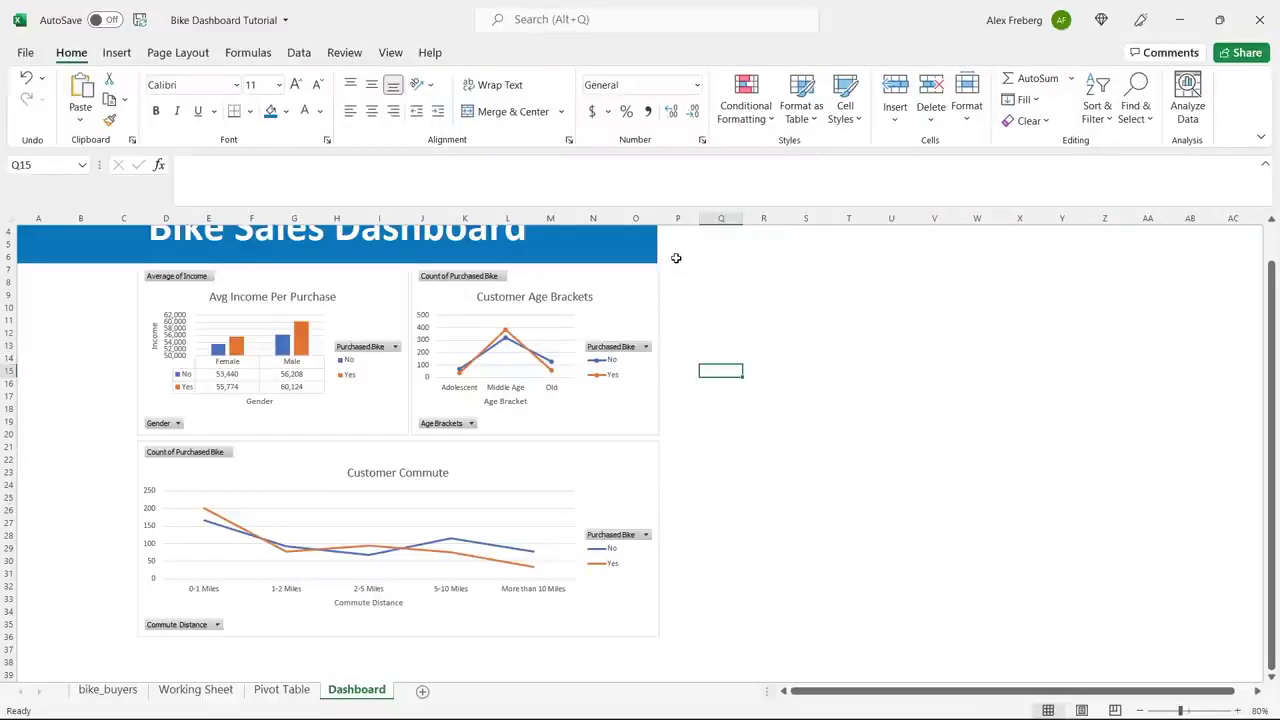
# Step: Try widening column O slightly to meet the charts' edges, and undo both that and the right alignment of the charts
pyautogui.moveTo(658, 220); pyautogui.dragTo(661, 220)
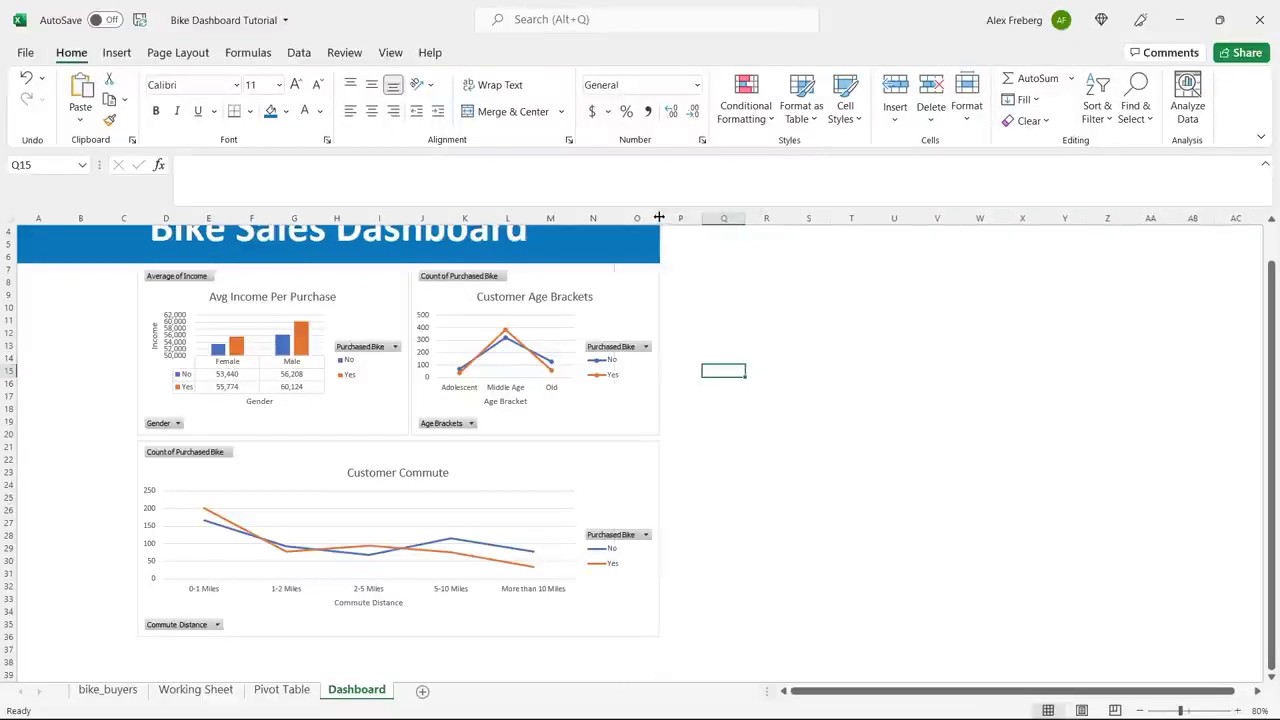
pyautogui.hotkey('ctrl', 'z')
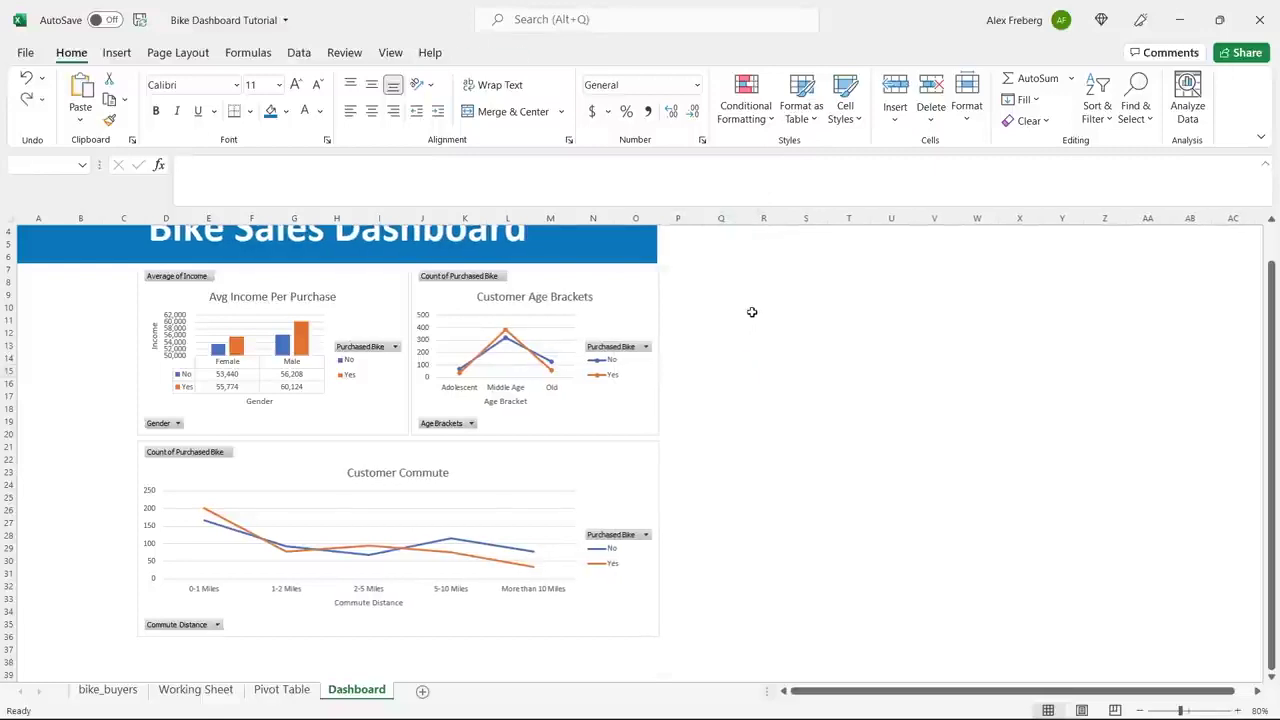
pyautogui.hotkey('ctrl', 'z')
pyautogui.click(720, 320)
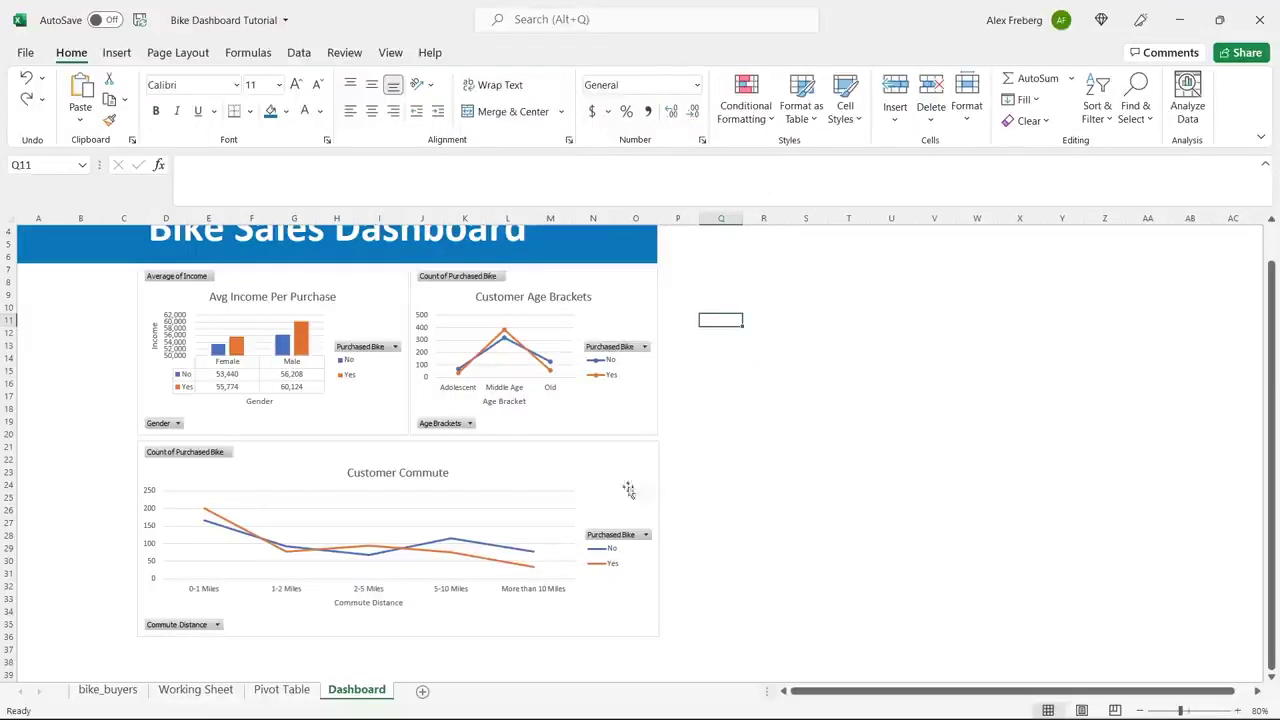
# Step: Narrow the Customer Commute chart slightly to end at column O's edge and extend its top edge up to the charts above
pyautogui.click(643, 467)
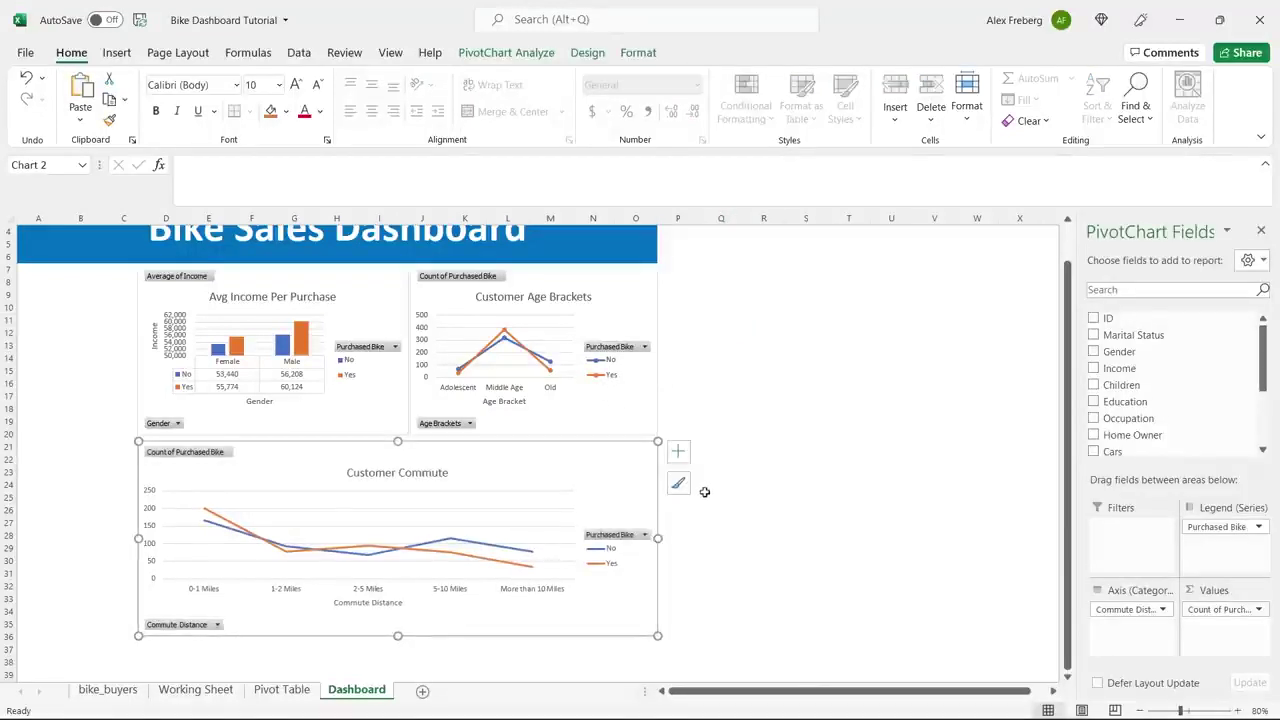
pyautogui.click(788, 410)
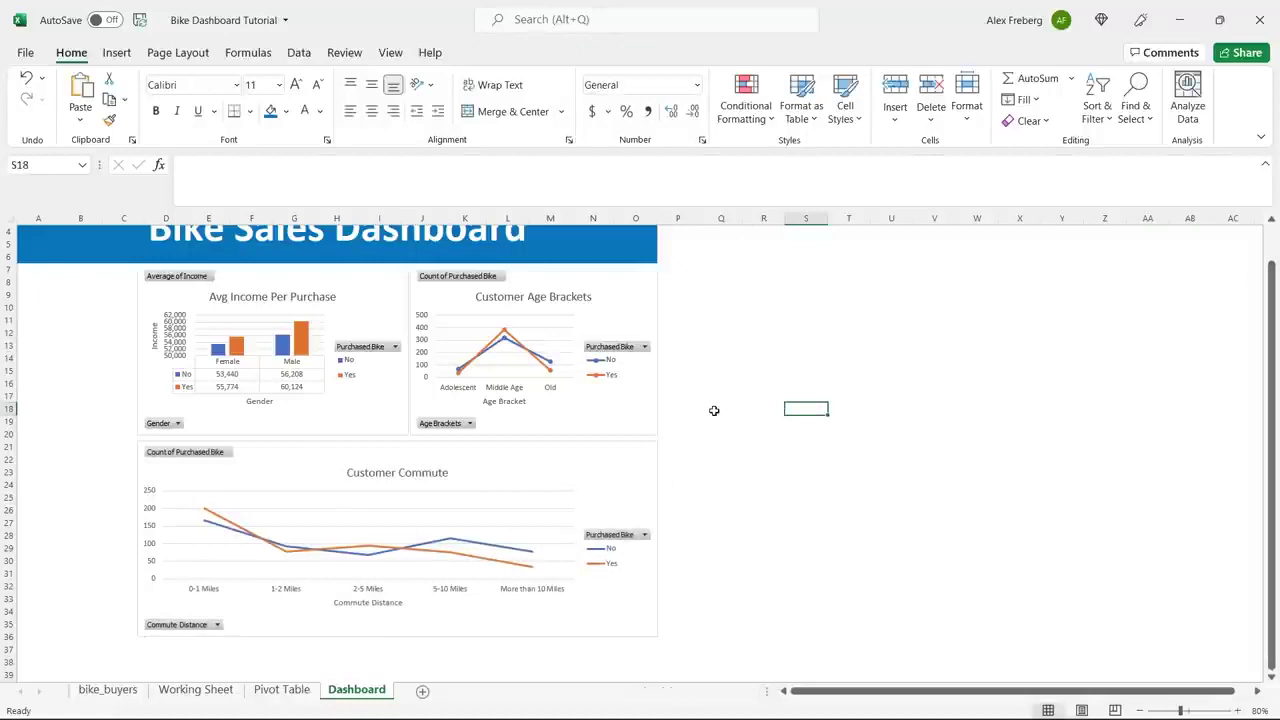
pyautogui.click(517, 465)
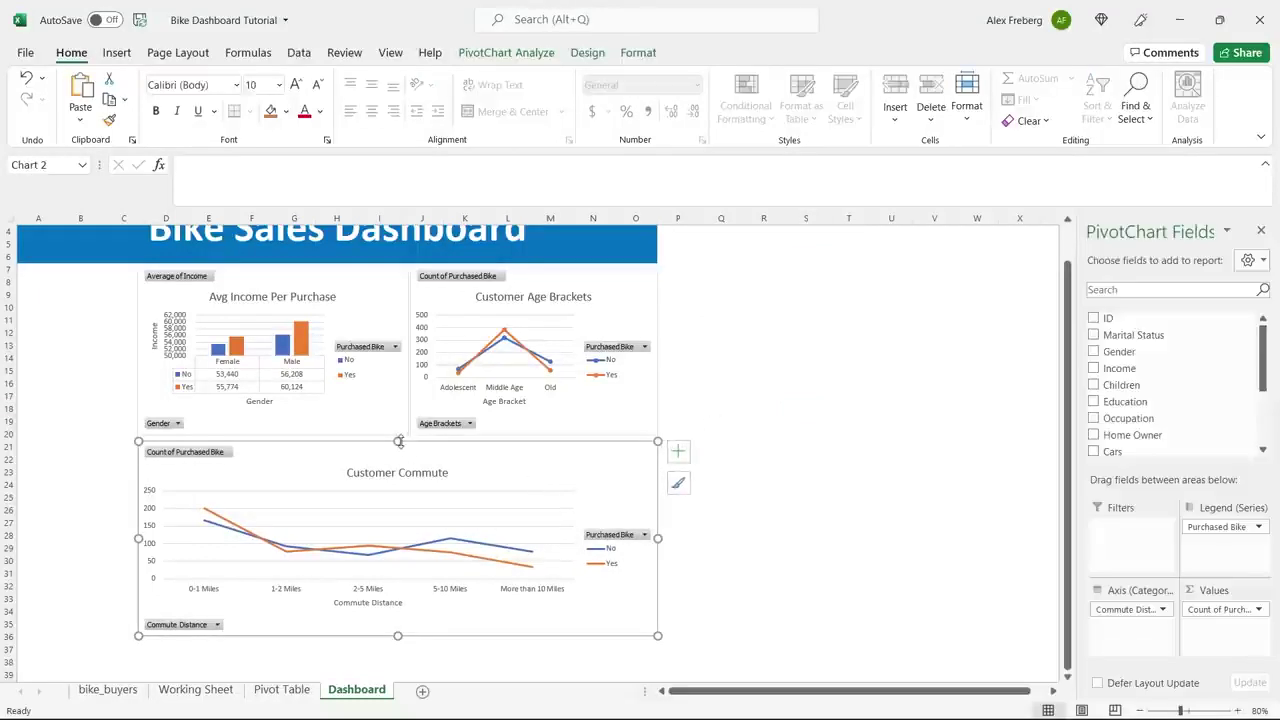
pyautogui.moveTo(399, 441); pyautogui.dragTo(400, 437)
pyautogui.click(744, 396)
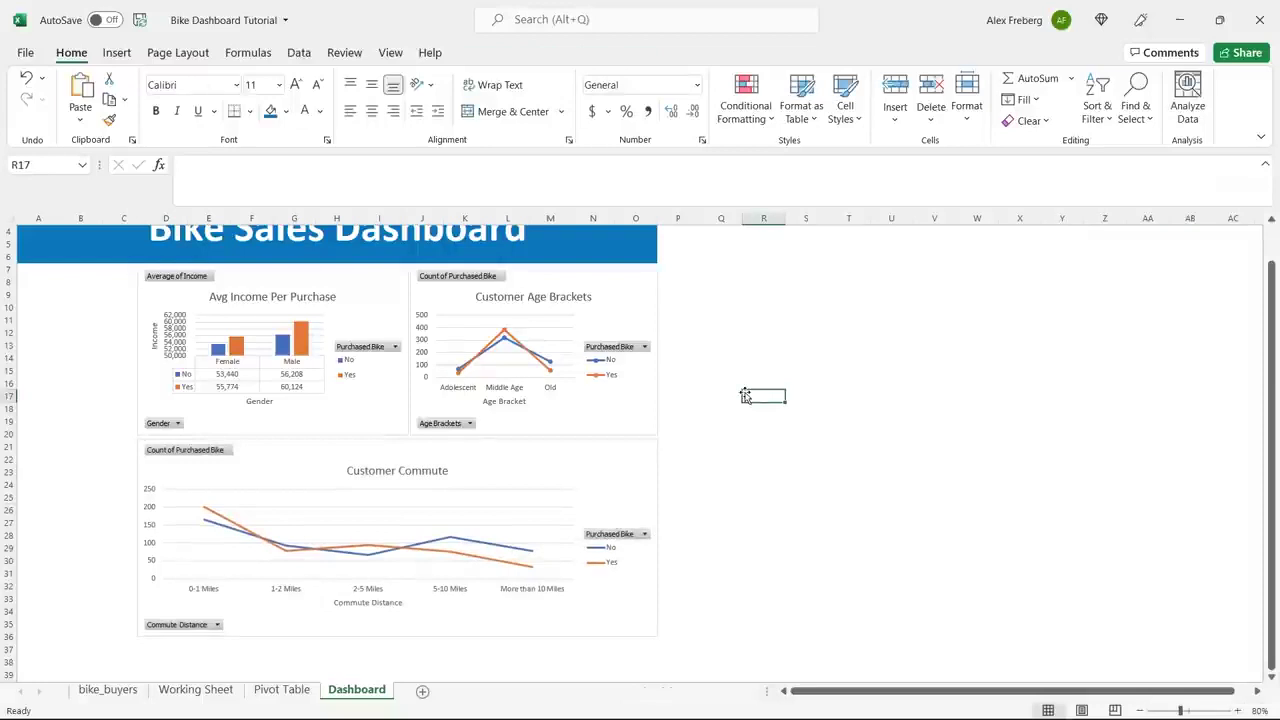
pyautogui.scroll(1, 745, 396)
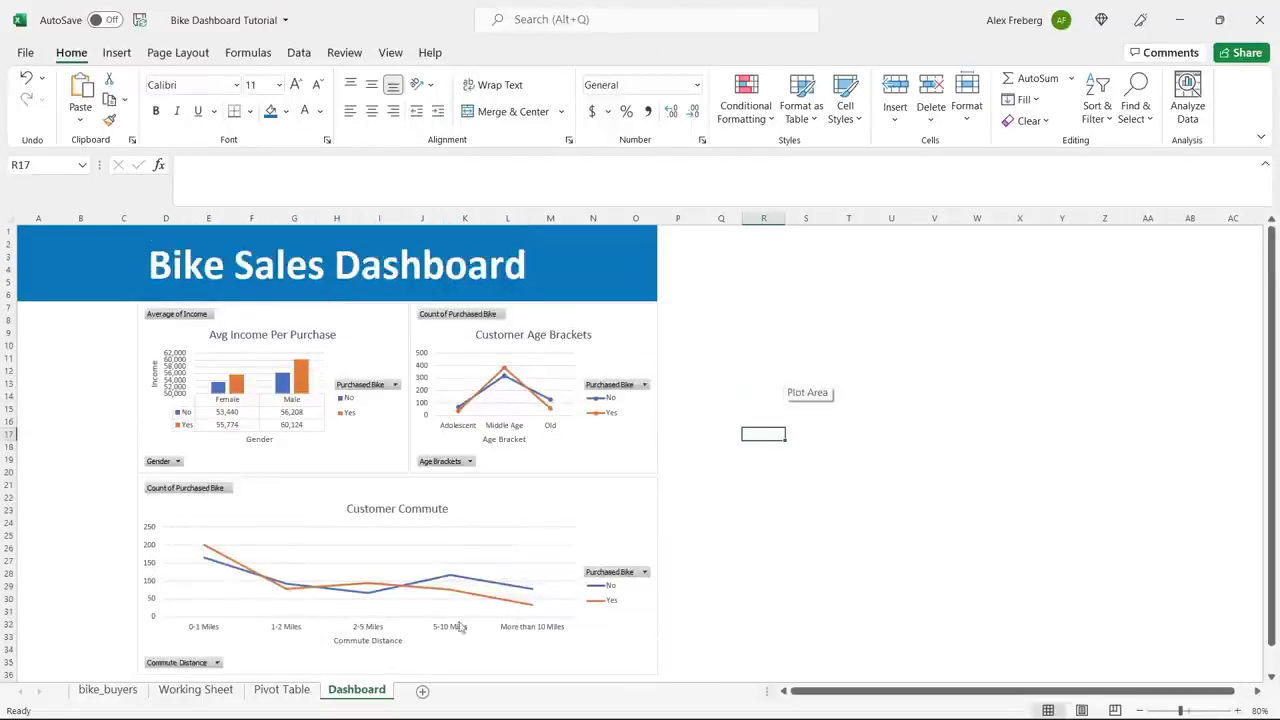
pyautogui.click(734, 397)
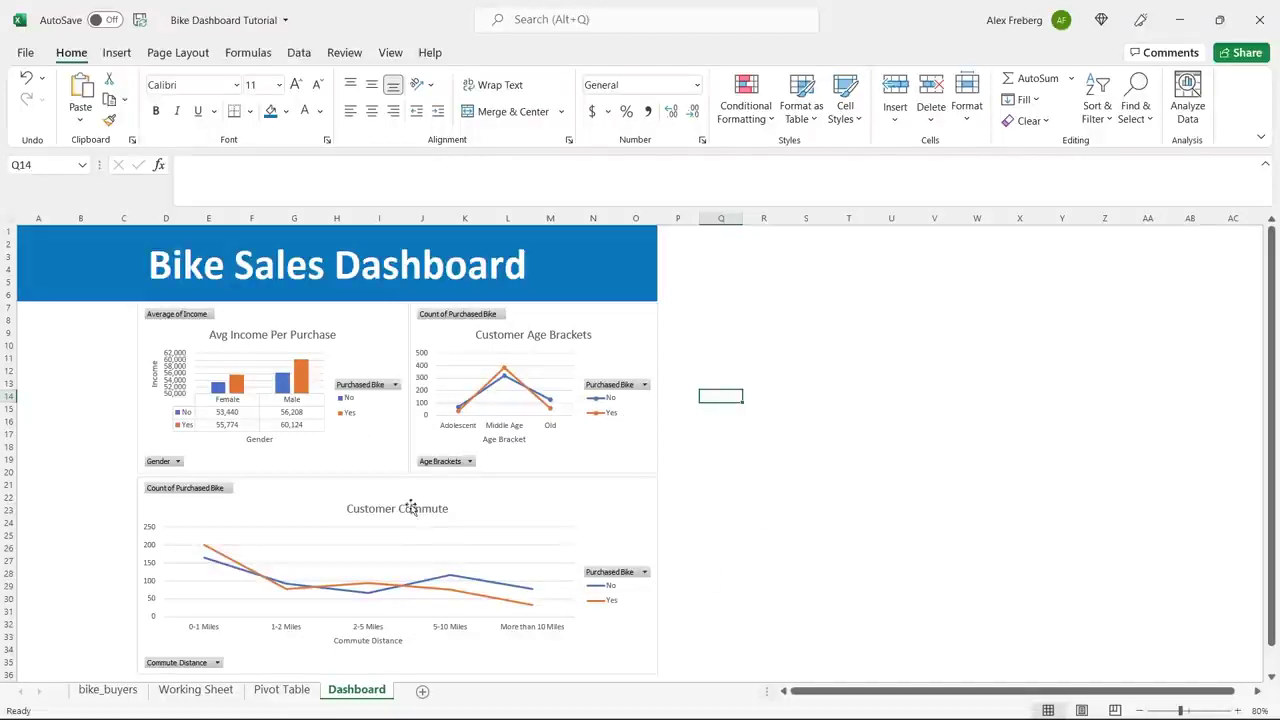
# Step: Apply the fourth chart style, with a bold title and line markers, to the Customer Commute chart
pyautogui.click(546, 501)
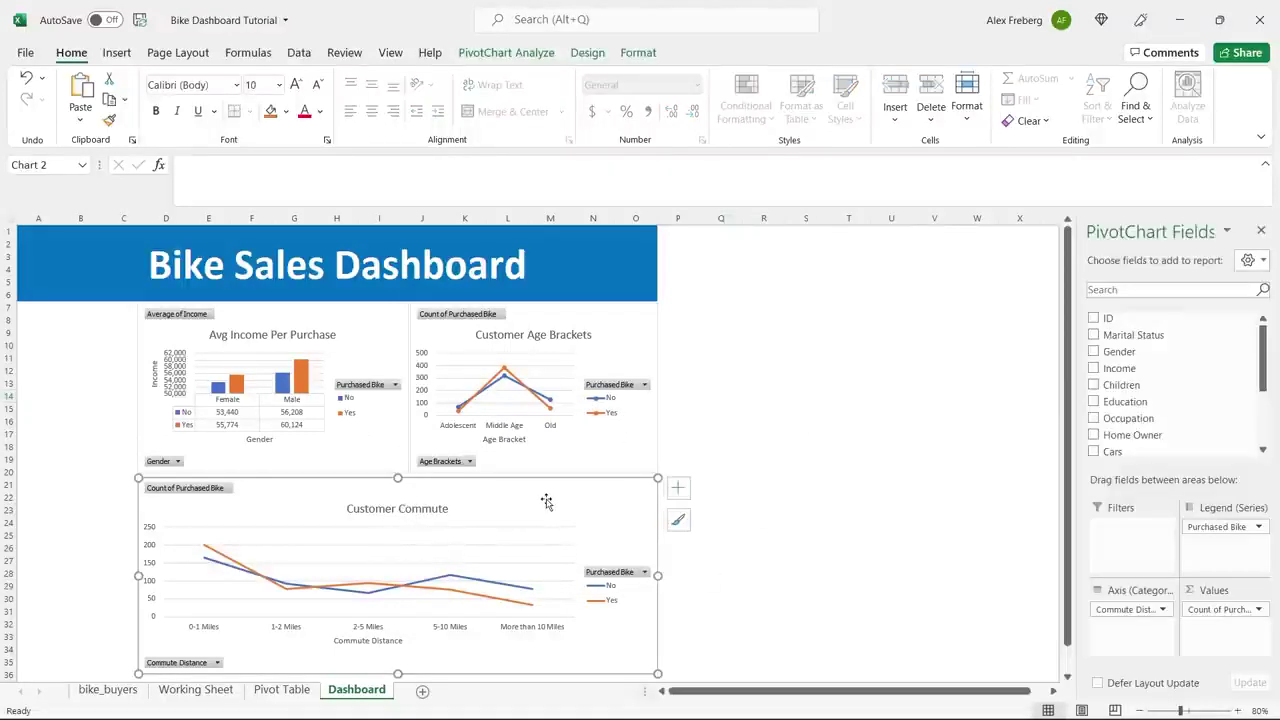
pyautogui.click(510, 52)
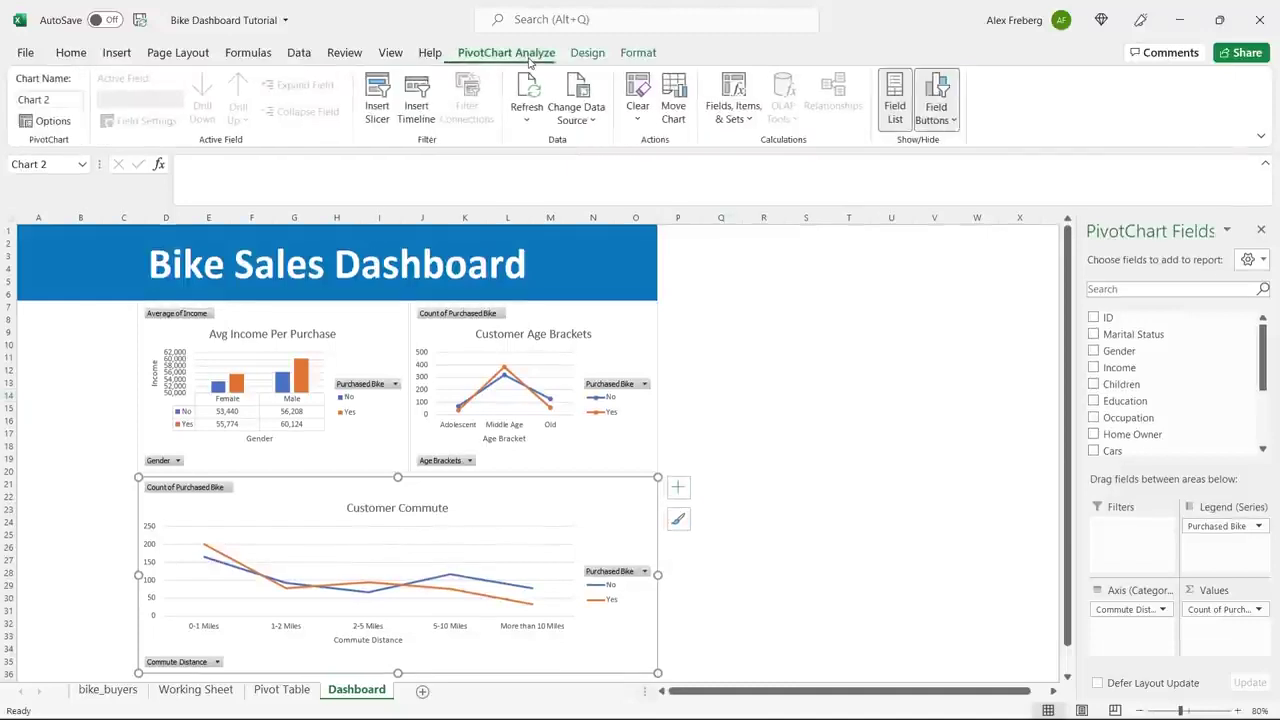
pyautogui.click(594, 53)
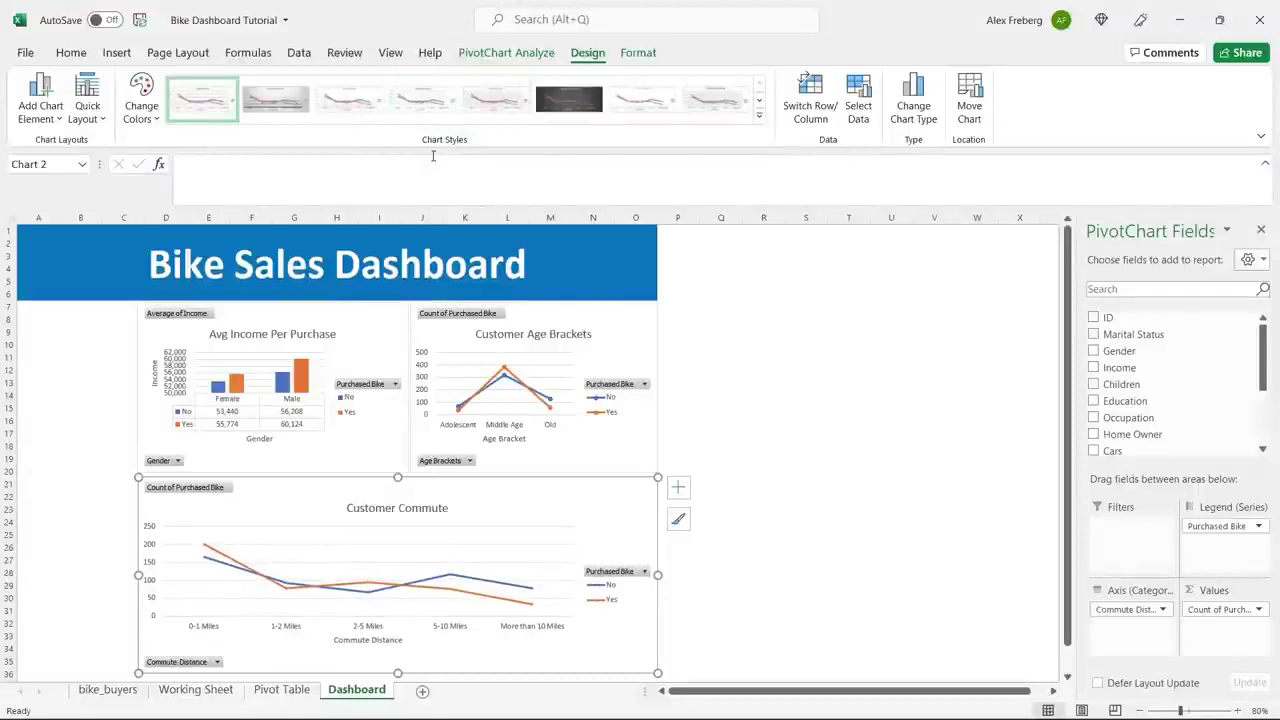
pyautogui.click(429, 98)
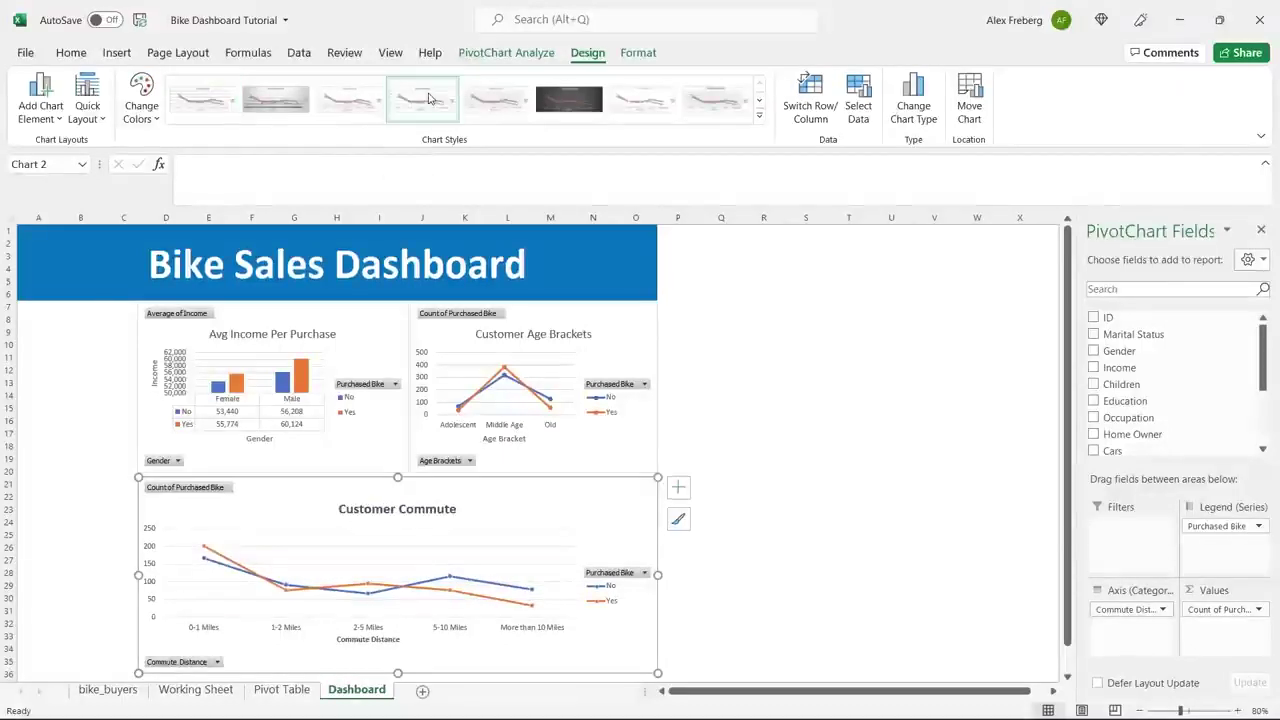
# Step: Preview alternative chart styles on the Customer Age Brackets chart without applying one, and review the dashboard layout
pyautogui.click(630, 350)
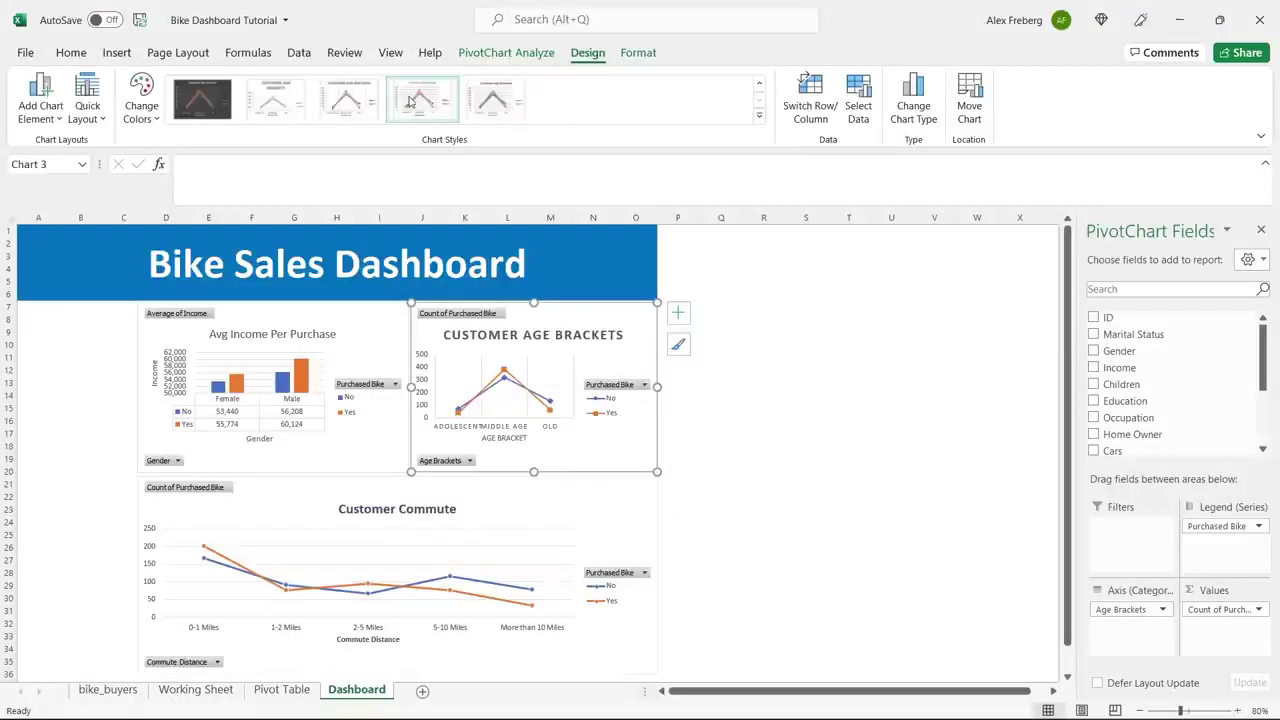
pyautogui.click(803, 356)
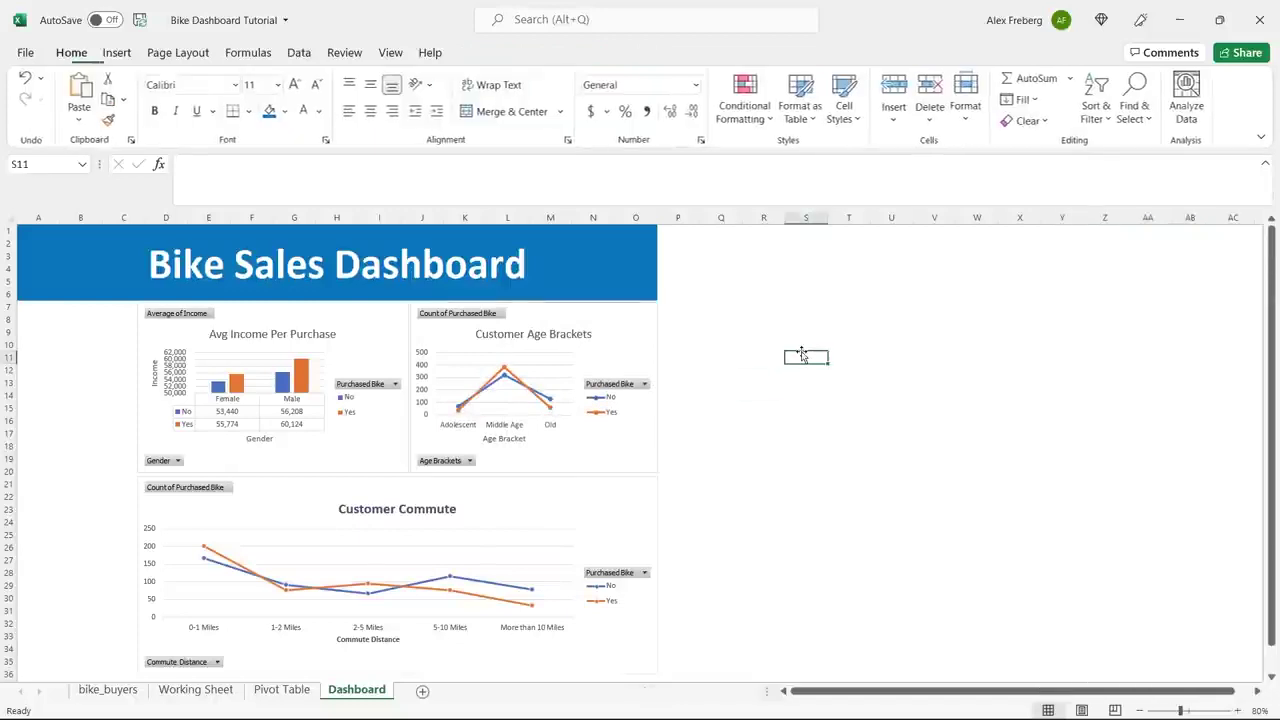
pyautogui.scroll(-1, 680, 445)
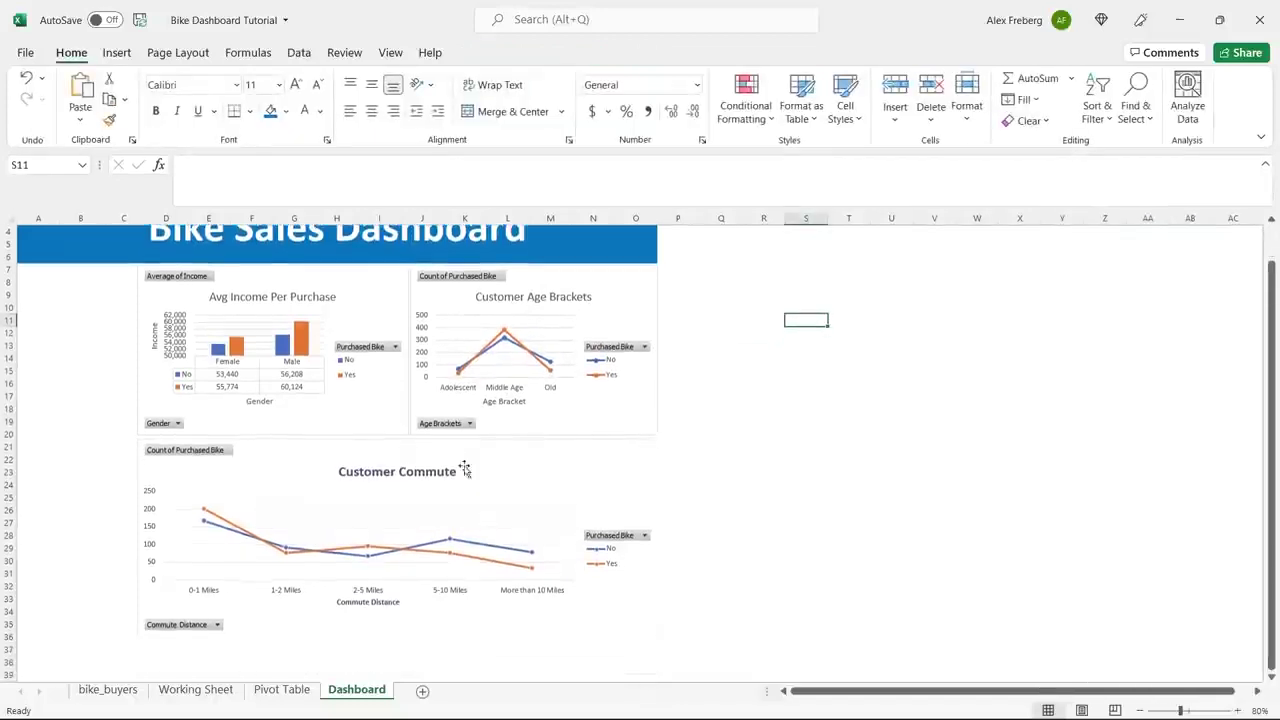
pyautogui.scroll(1, 366, 480)
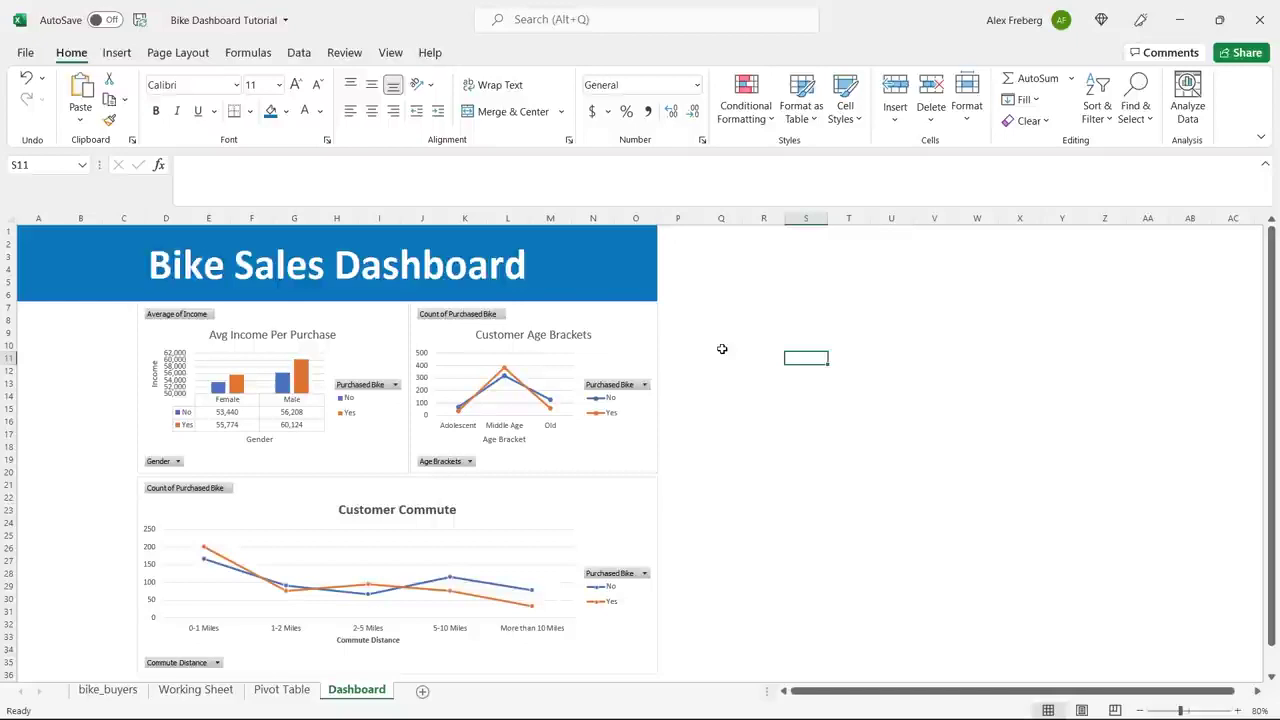
# Step: Insert a Marital Status slicer for the Avg Income Per Purchase chart
pyautogui.click(675, 356)
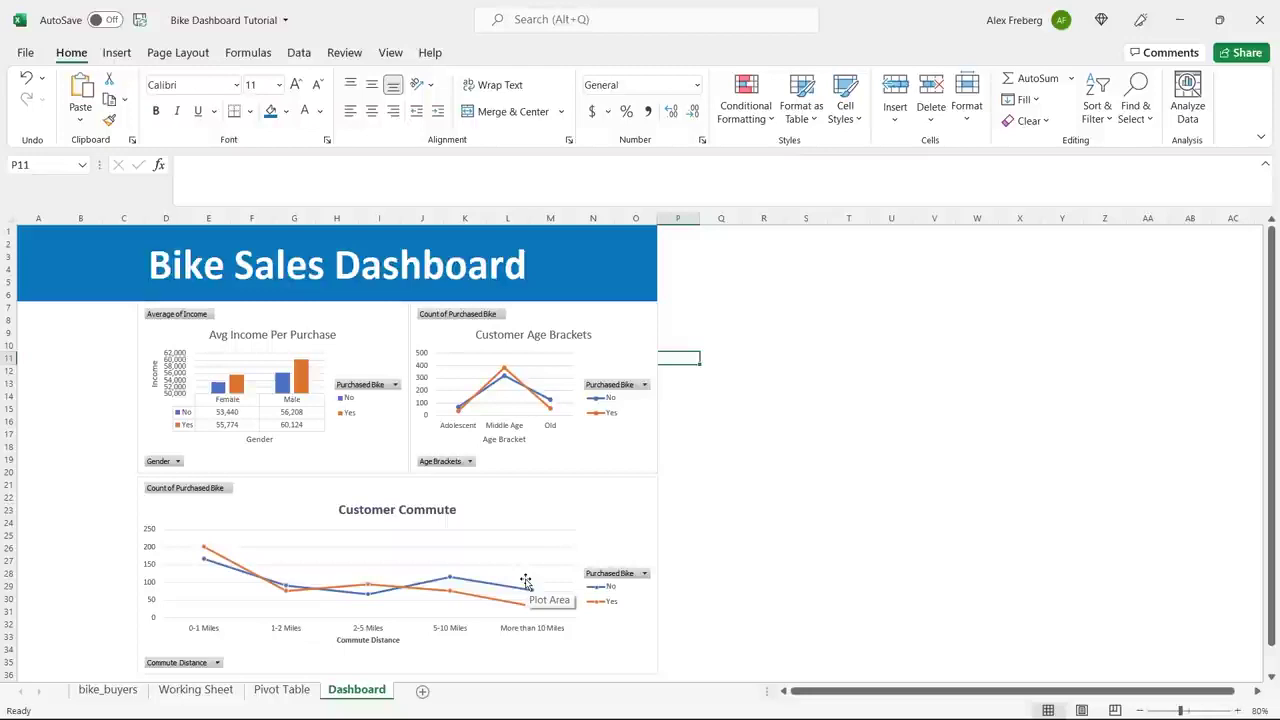
pyautogui.click(367, 330)
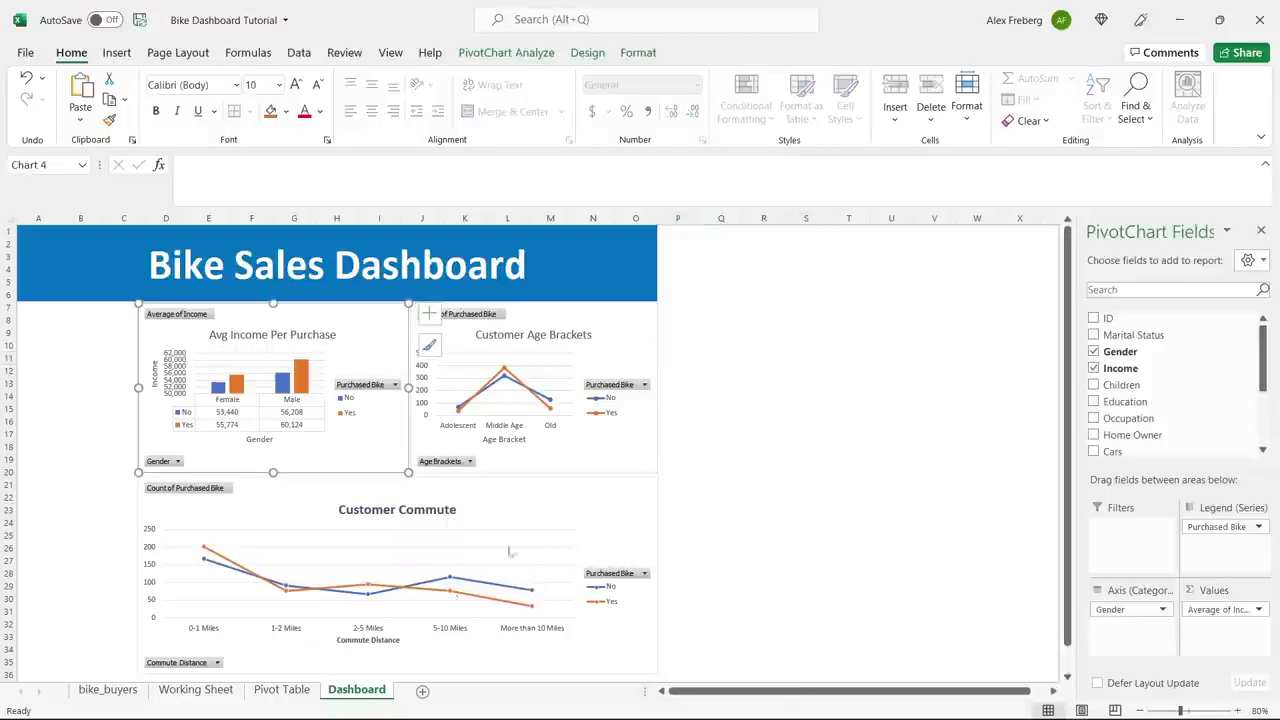
pyautogui.click(506, 58)
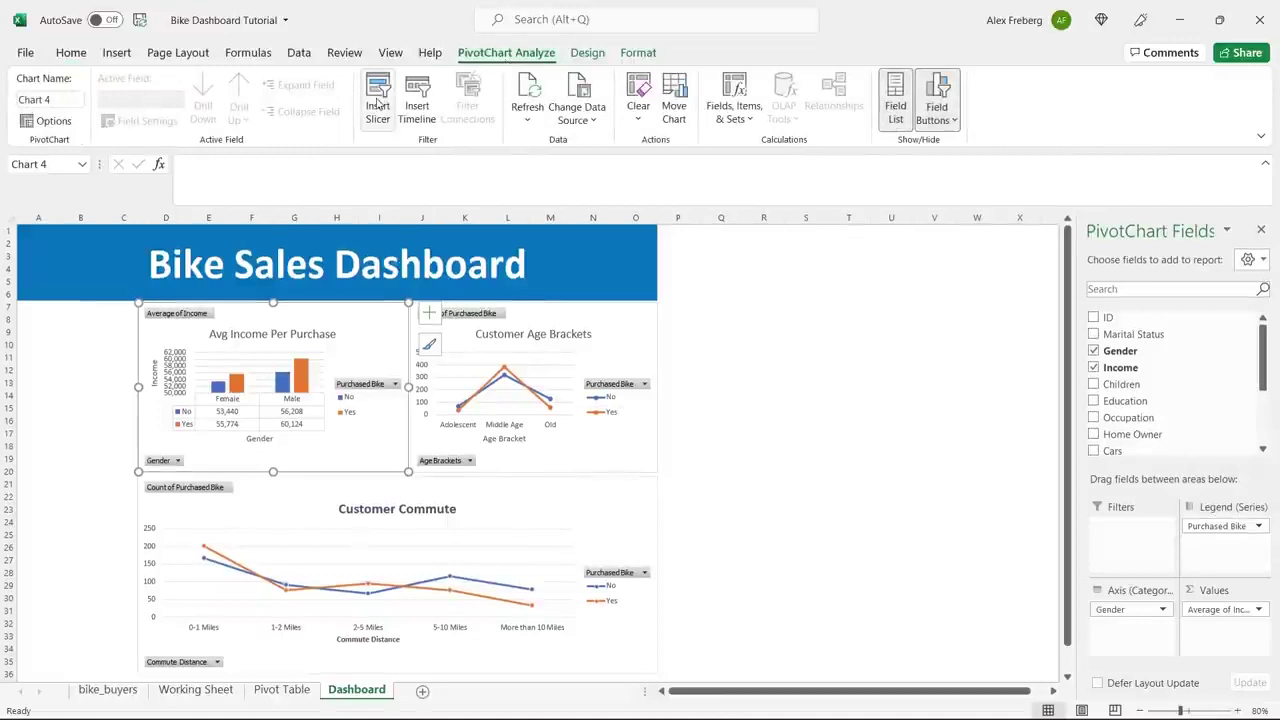
pyautogui.click(377, 103)
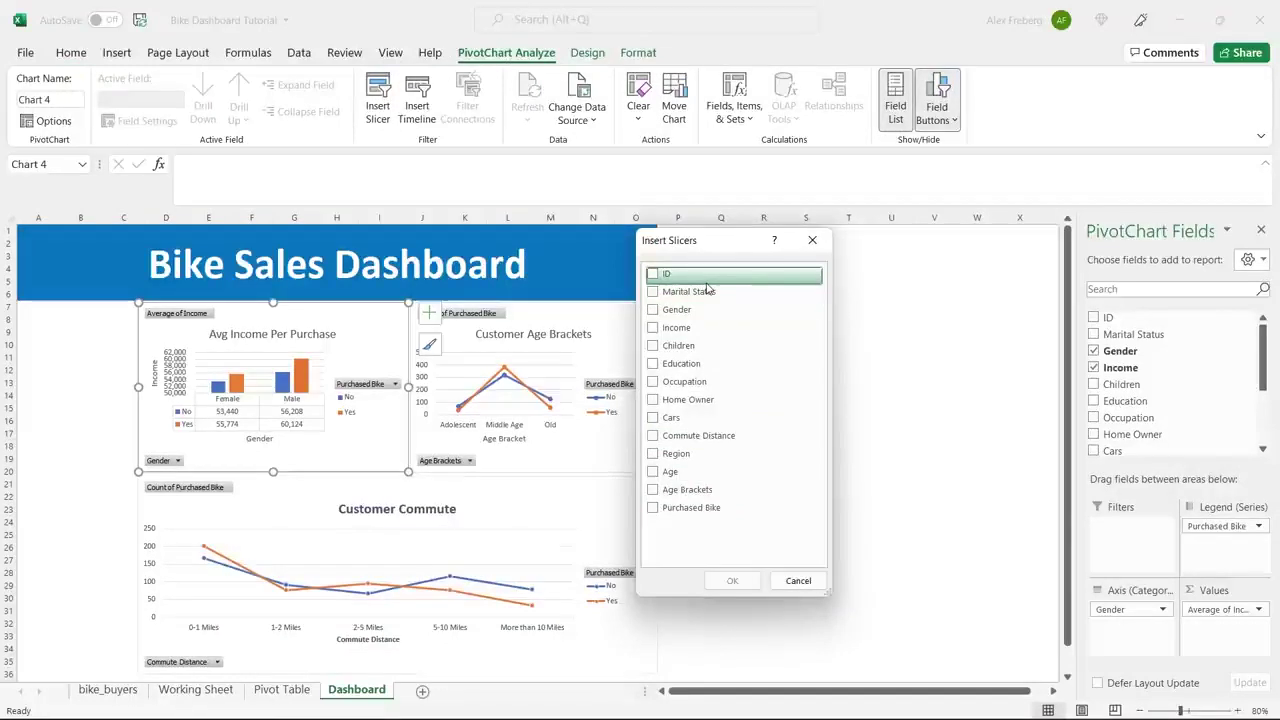
pyautogui.click(653, 292)
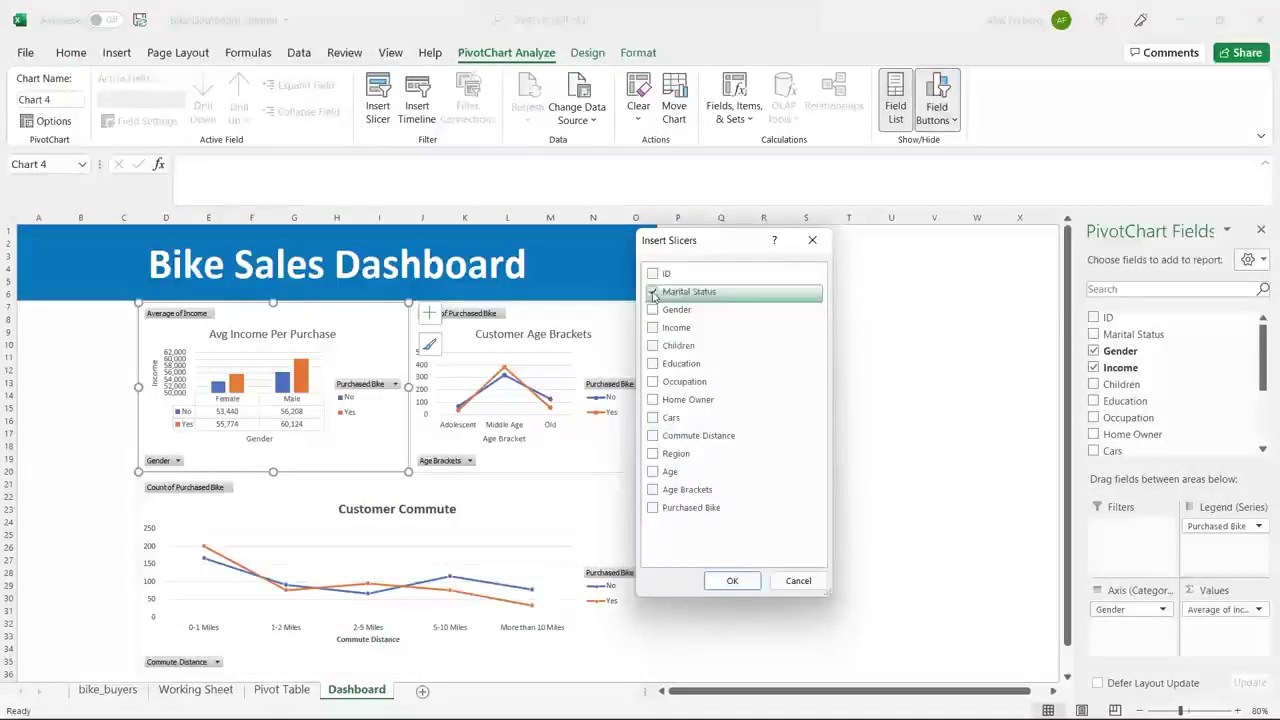
pyautogui.click(733, 581)
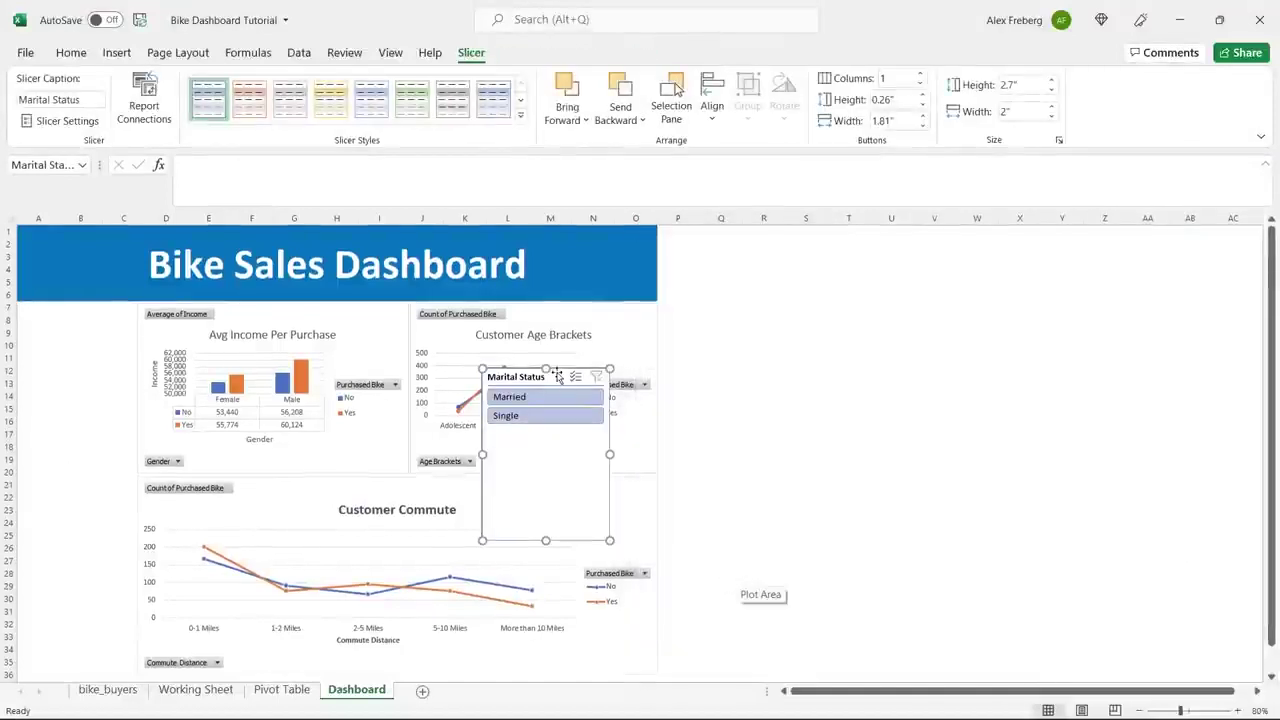
# Step: Place the Marital Status slicer beside the income chart, just below the header, and shrink it to about 1" high by 1.82" wide
pyautogui.moveTo(555, 374); pyautogui.dragTo(91, 314)
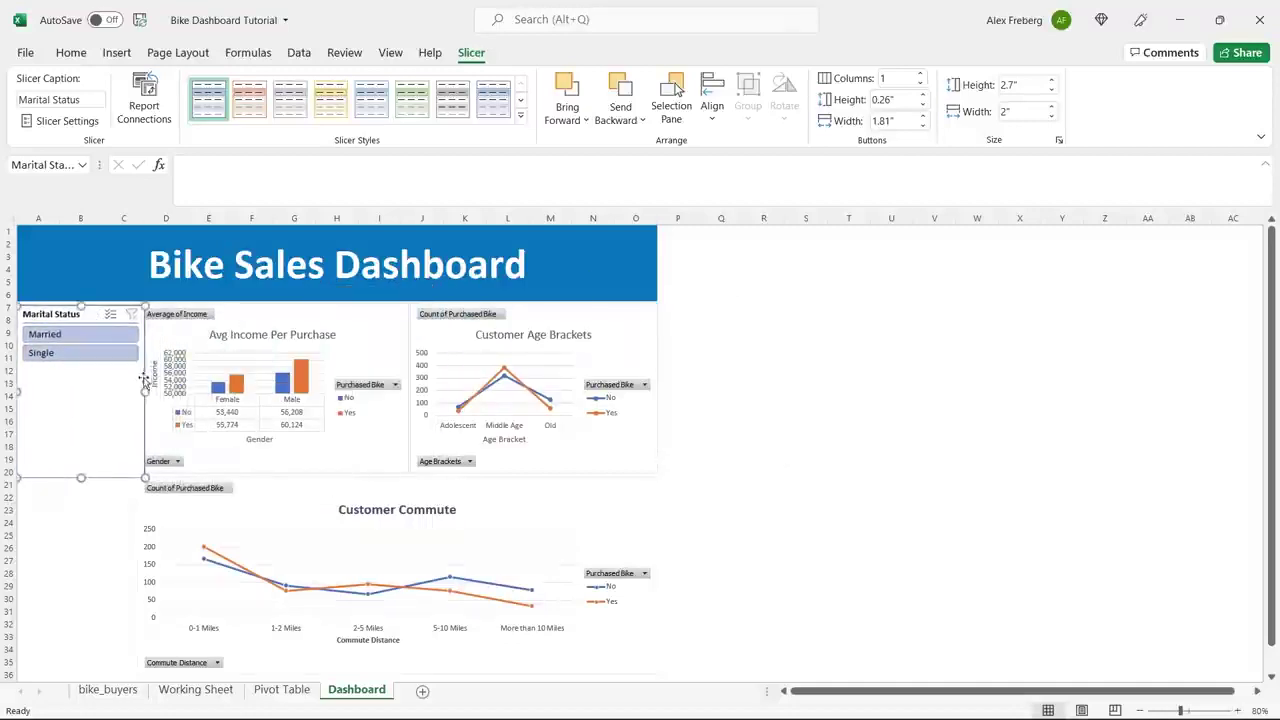
pyautogui.moveTo(145, 392); pyautogui.dragTo(134, 392)
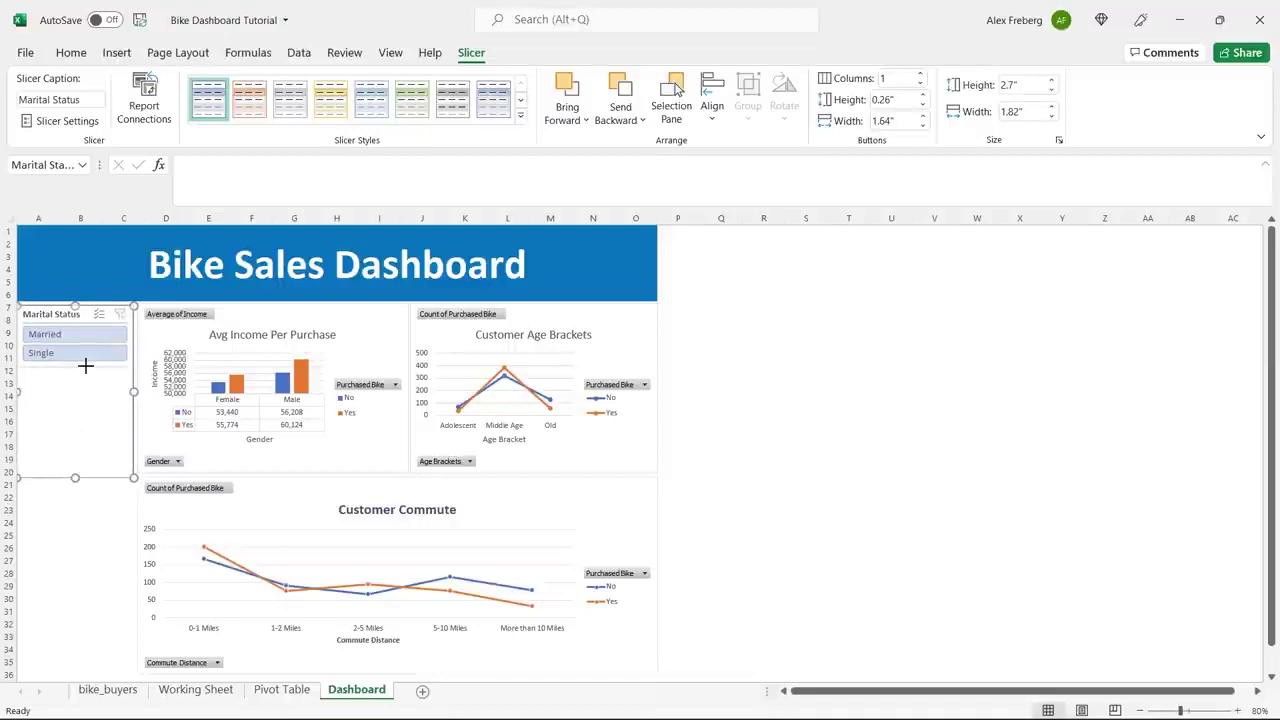
pyautogui.moveTo(85, 366); pyautogui.dragTo(84, 367)
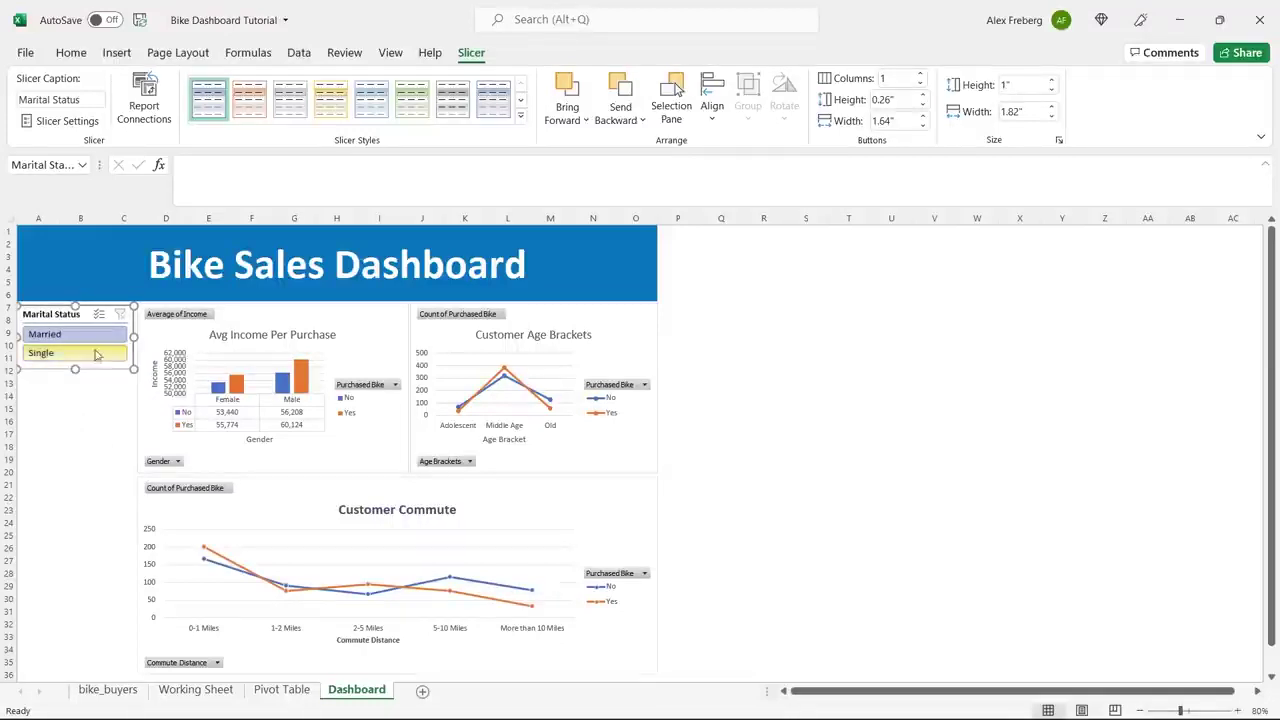
# Step: Filter repeatedly between Married and Single with the Marital Status slicer to check which dashboard charts respond, ending on Married
pyautogui.click(328, 330)
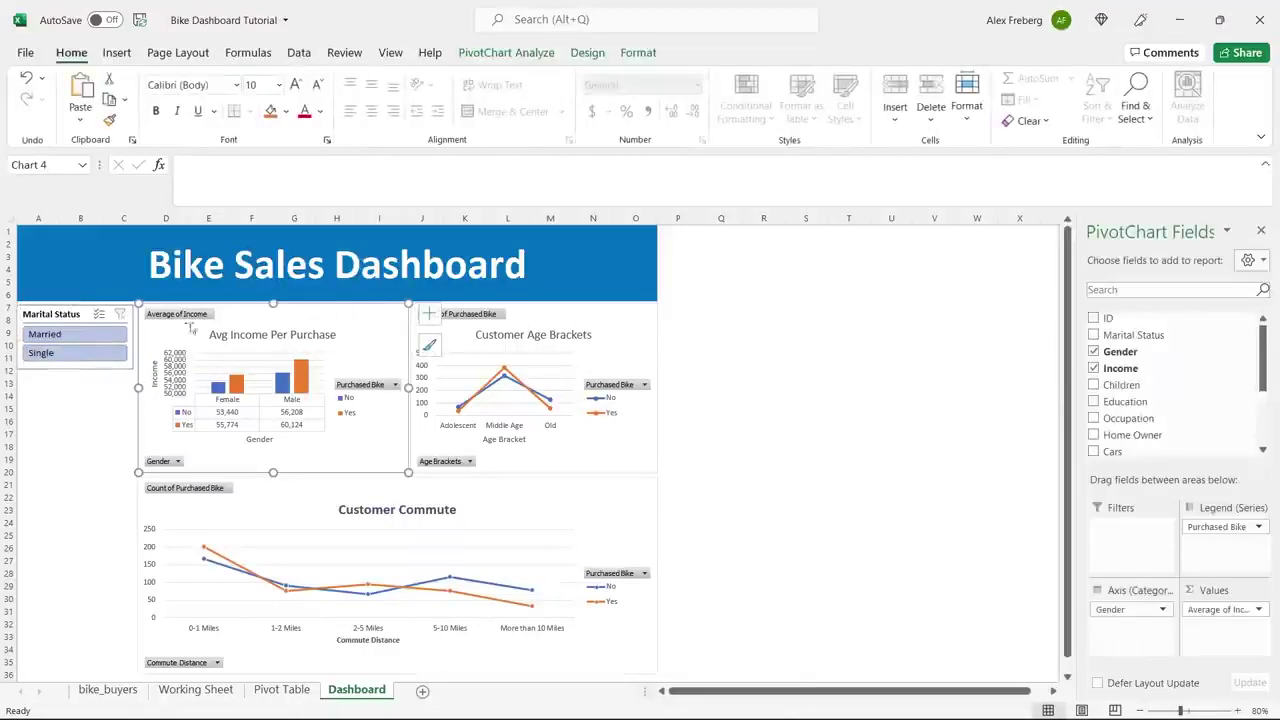
pyautogui.click(86, 356)
pyautogui.click(85, 335)
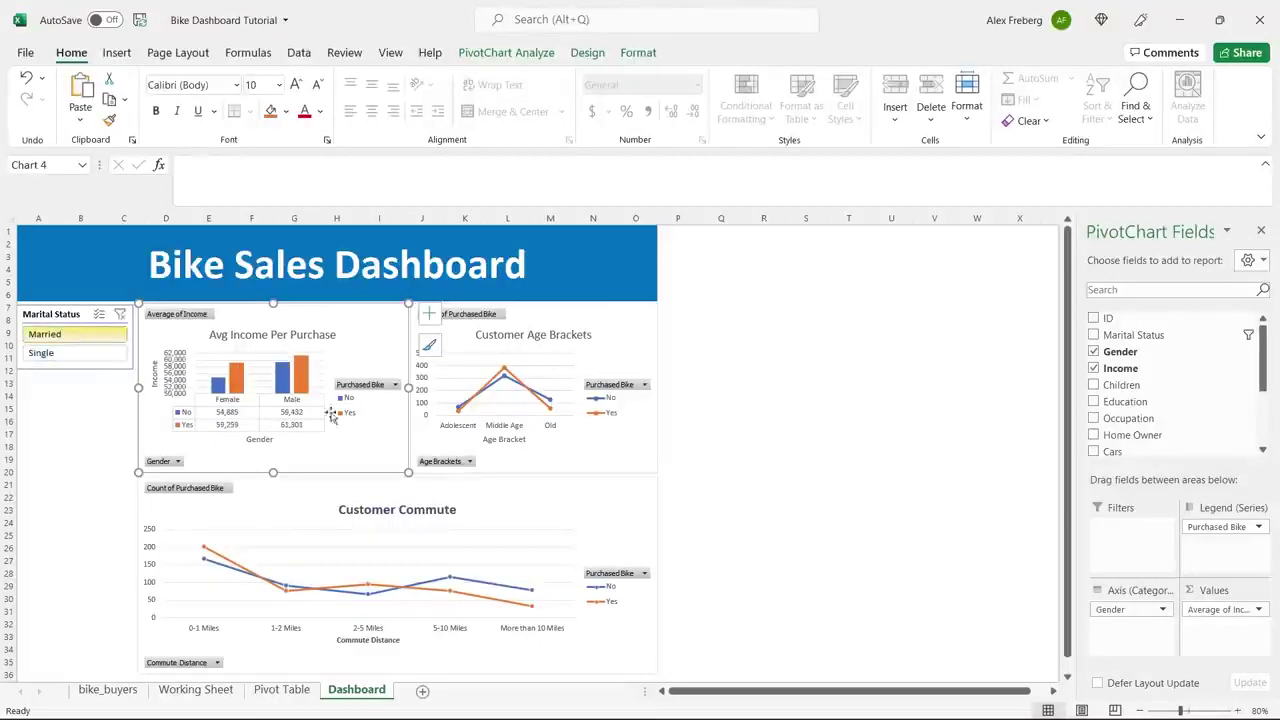
pyautogui.click(70, 353)
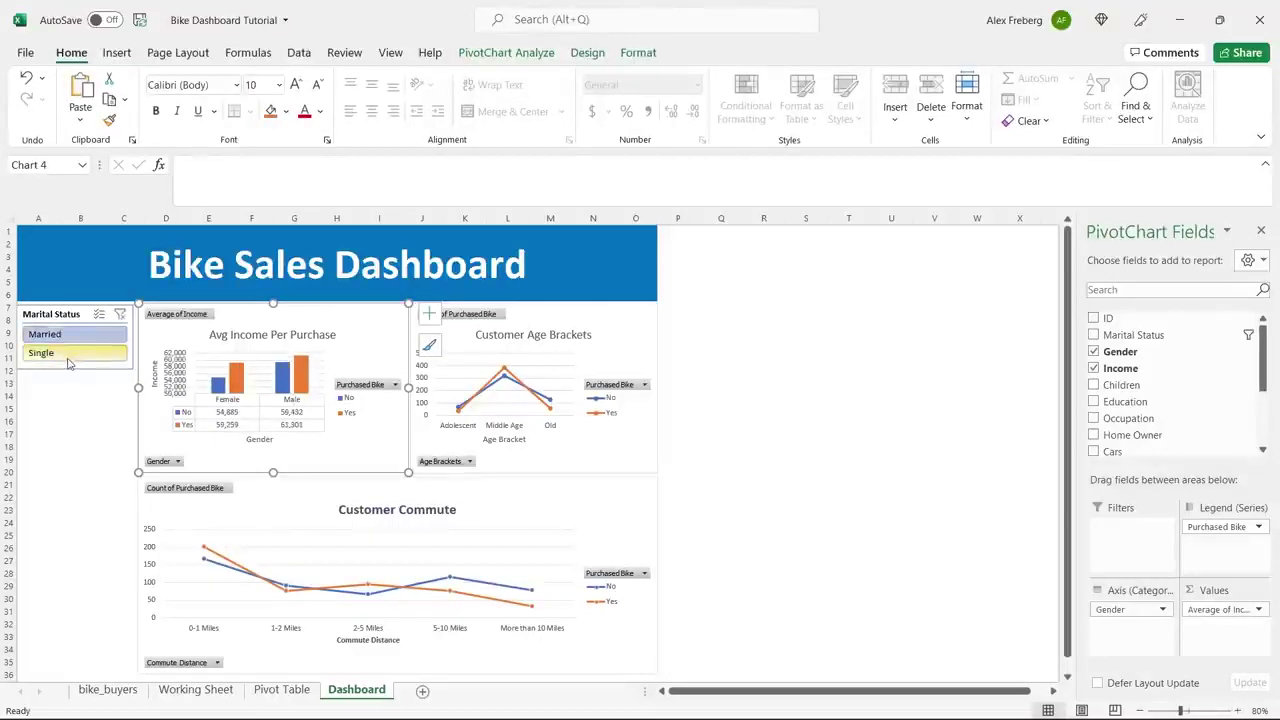
pyautogui.click(70, 335)
pyautogui.click(73, 355)
pyautogui.click(78, 338)
pyautogui.click(79, 356)
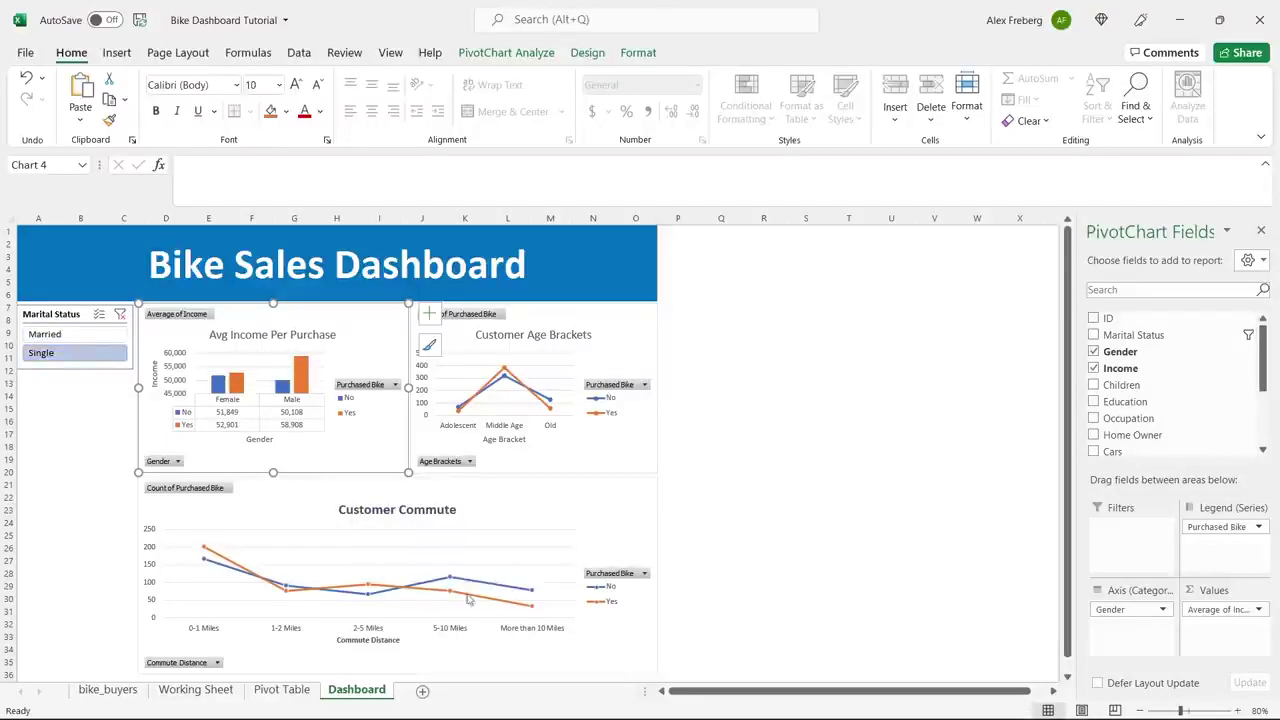
pyautogui.click(89, 336)
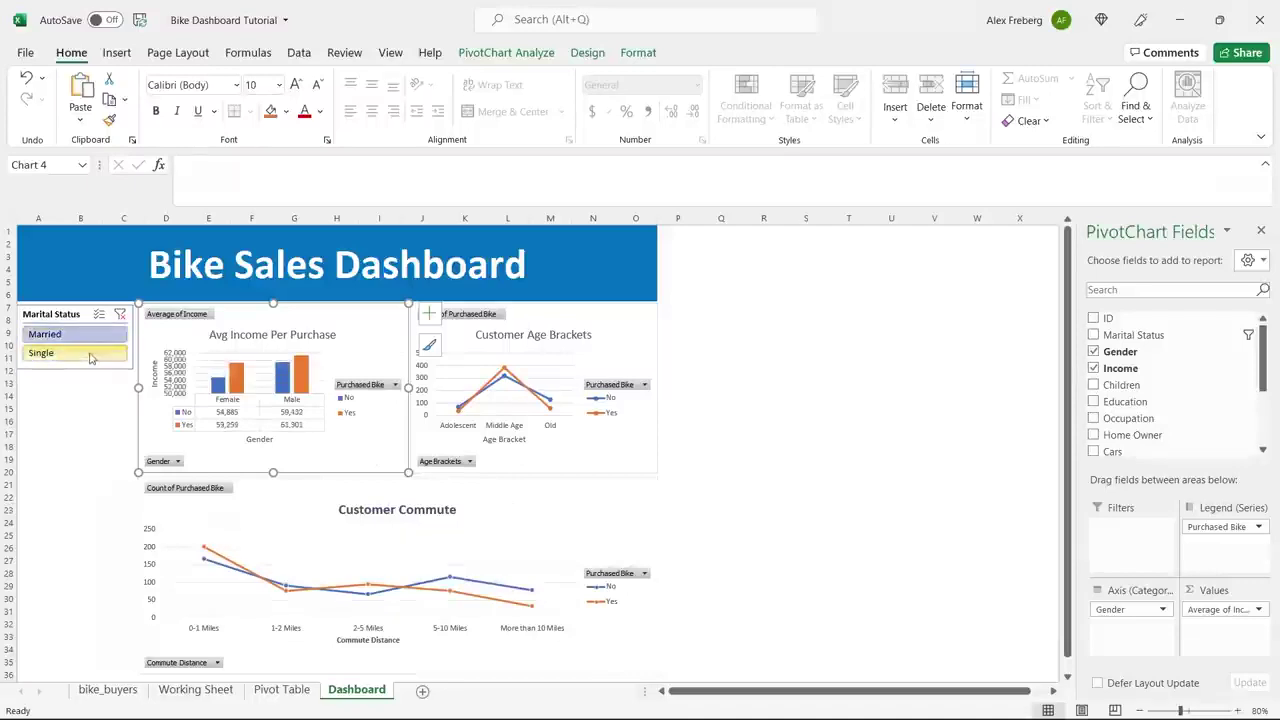
pyautogui.click(118, 434)
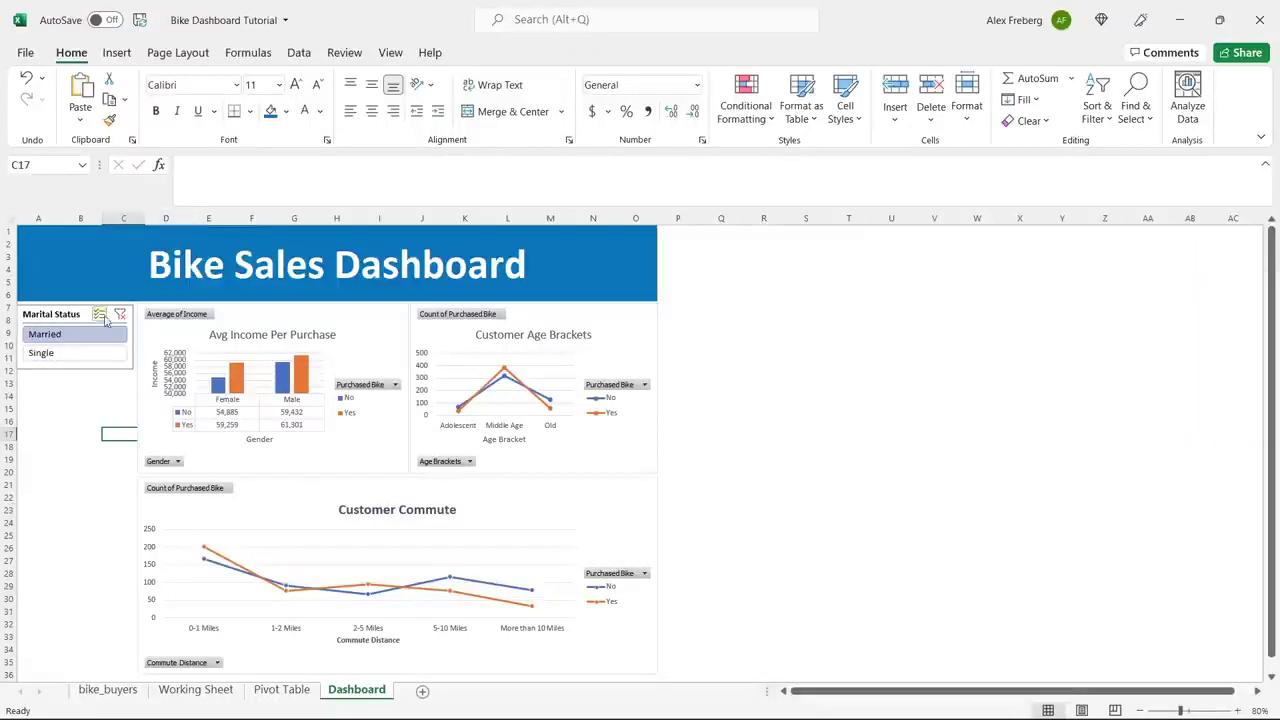
# Step: Connect the Marital Status slicer to PivotTable33, PivotTable34 and PivotTable35 in its report connections
pyautogui.click(78, 316)
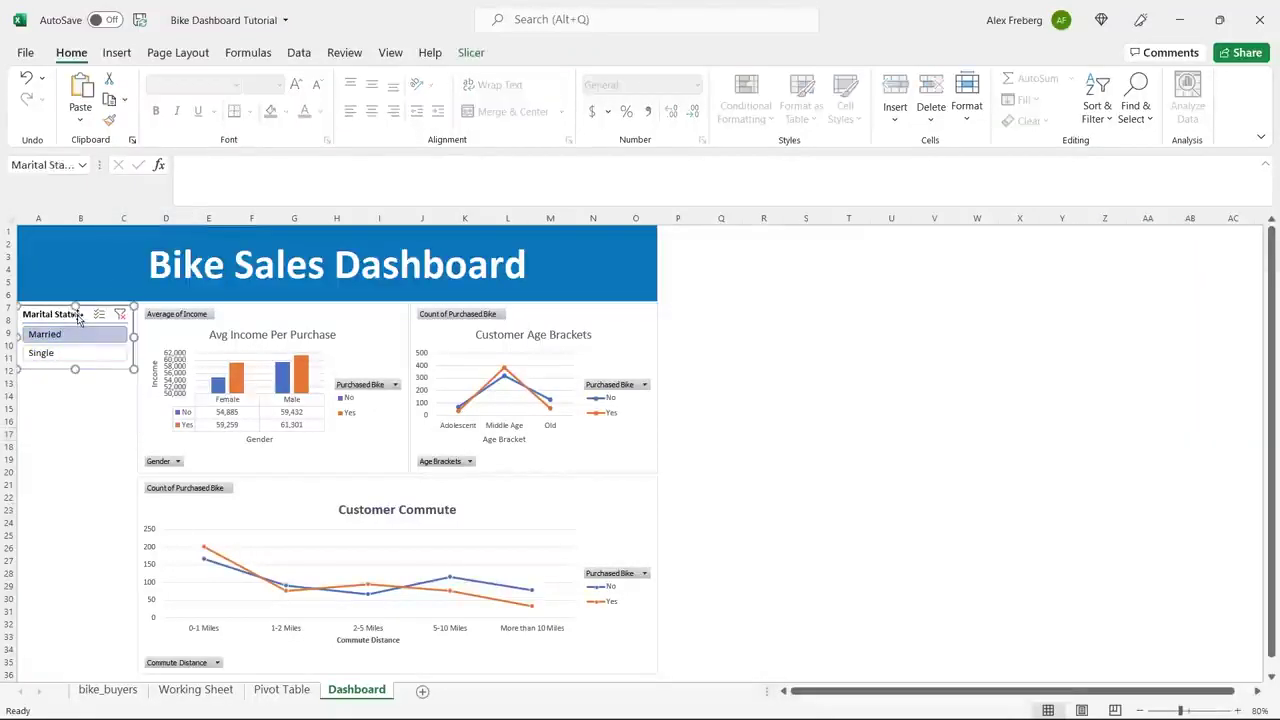
pyautogui.click(471, 52)
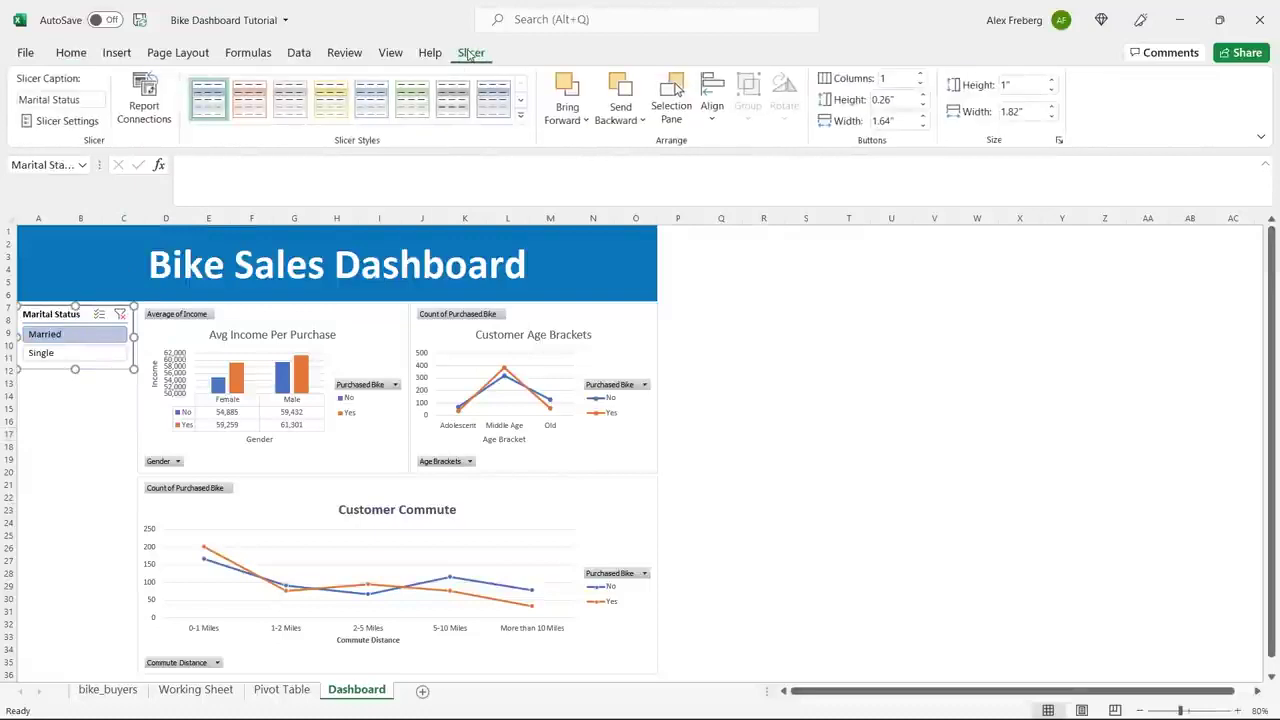
pyautogui.click(155, 106)
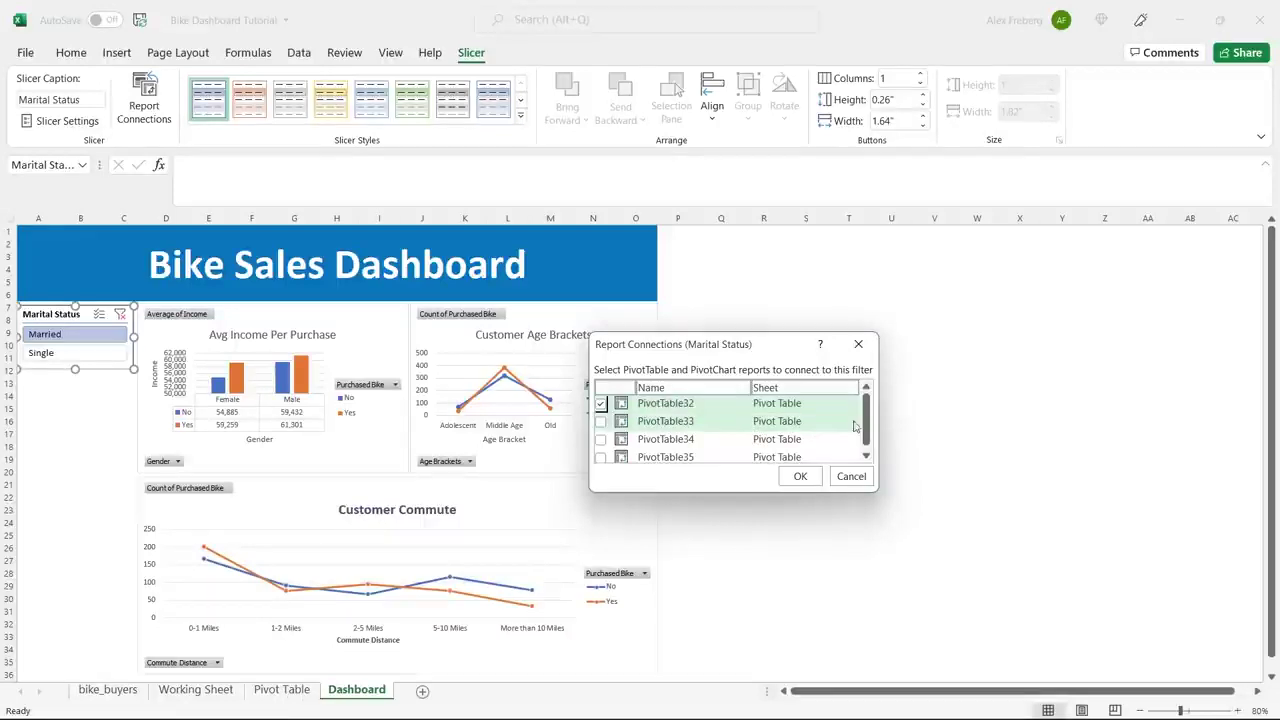
pyautogui.moveTo(868, 423); pyautogui.dragTo(867, 440)
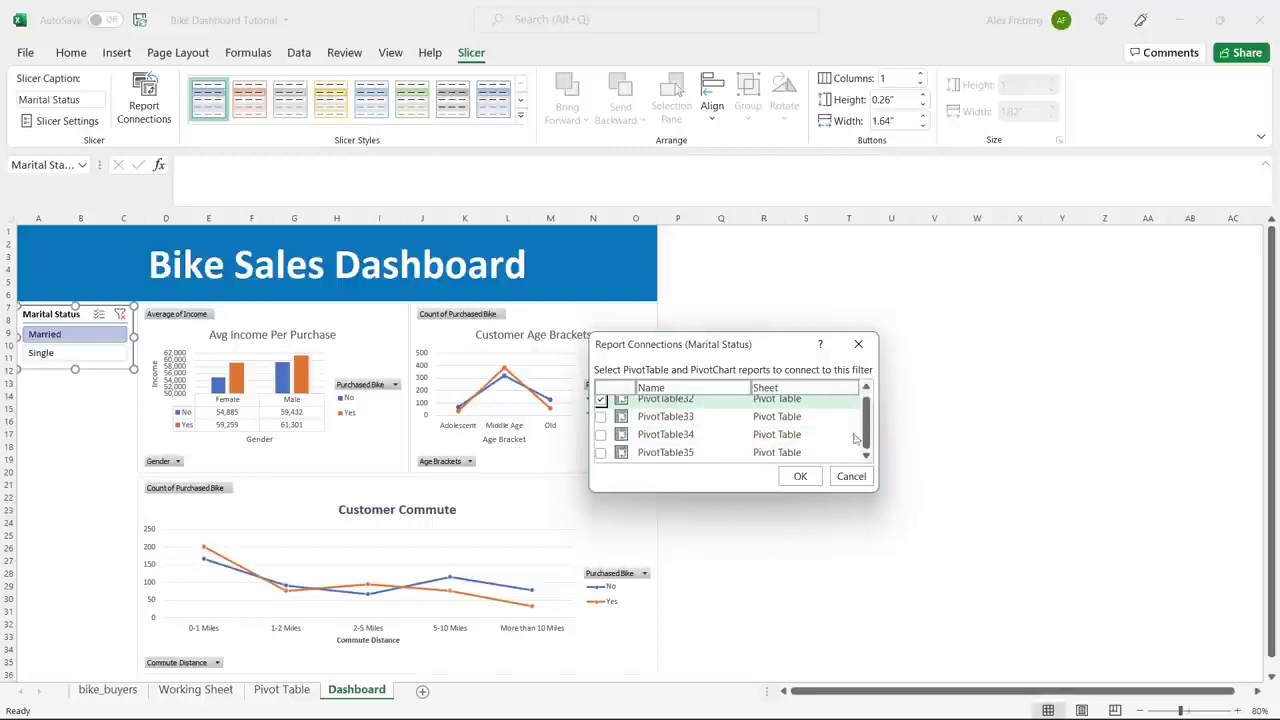
pyautogui.click(600, 418)
pyautogui.click(600, 434)
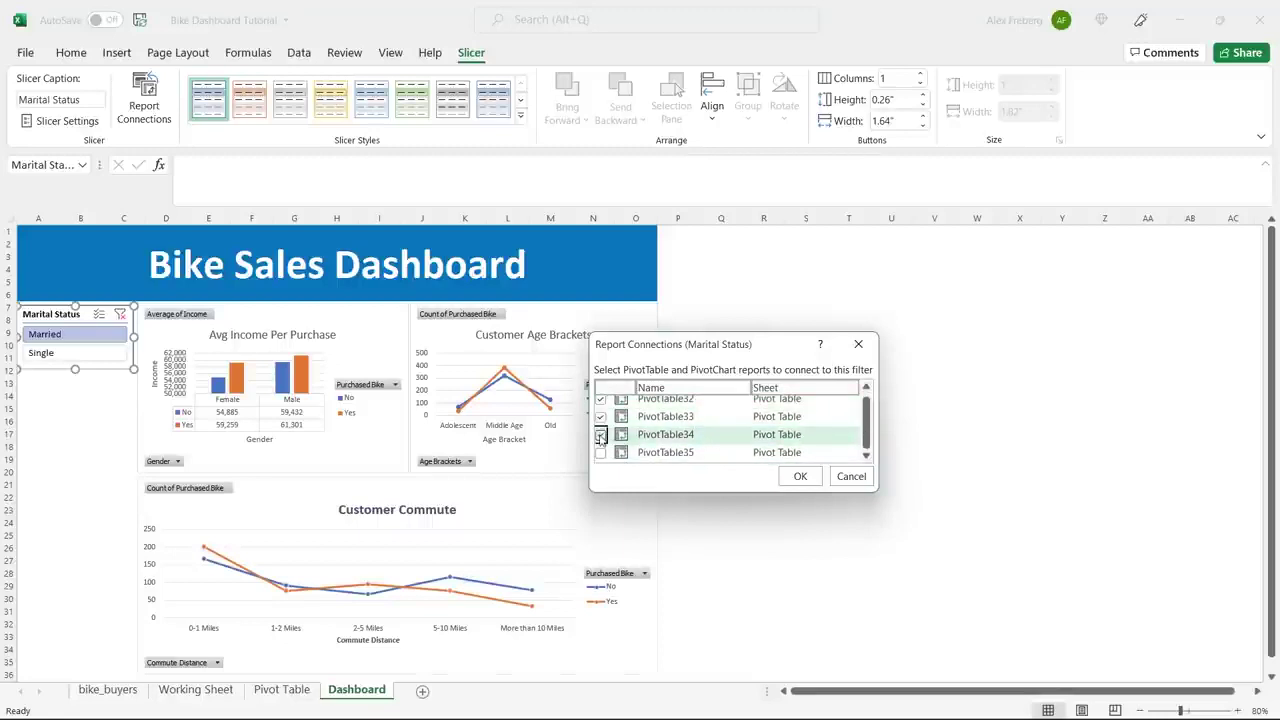
pyautogui.click(600, 452)
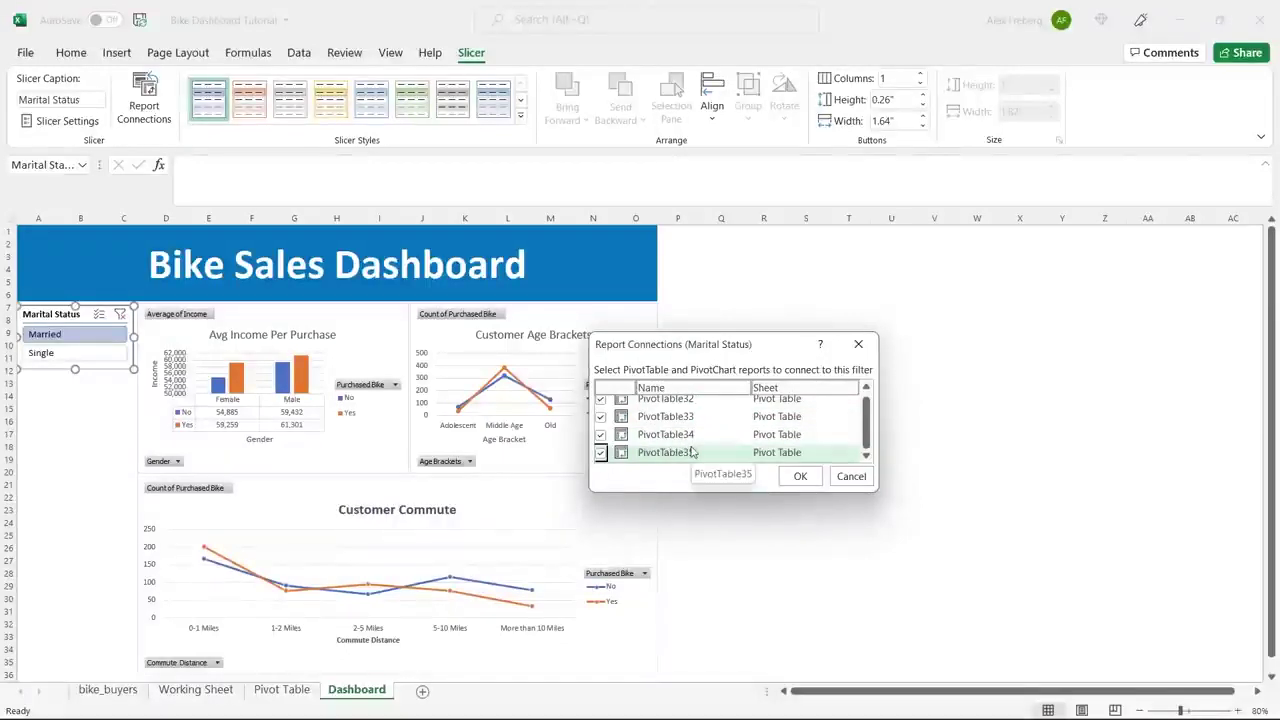
pyautogui.click(800, 476)
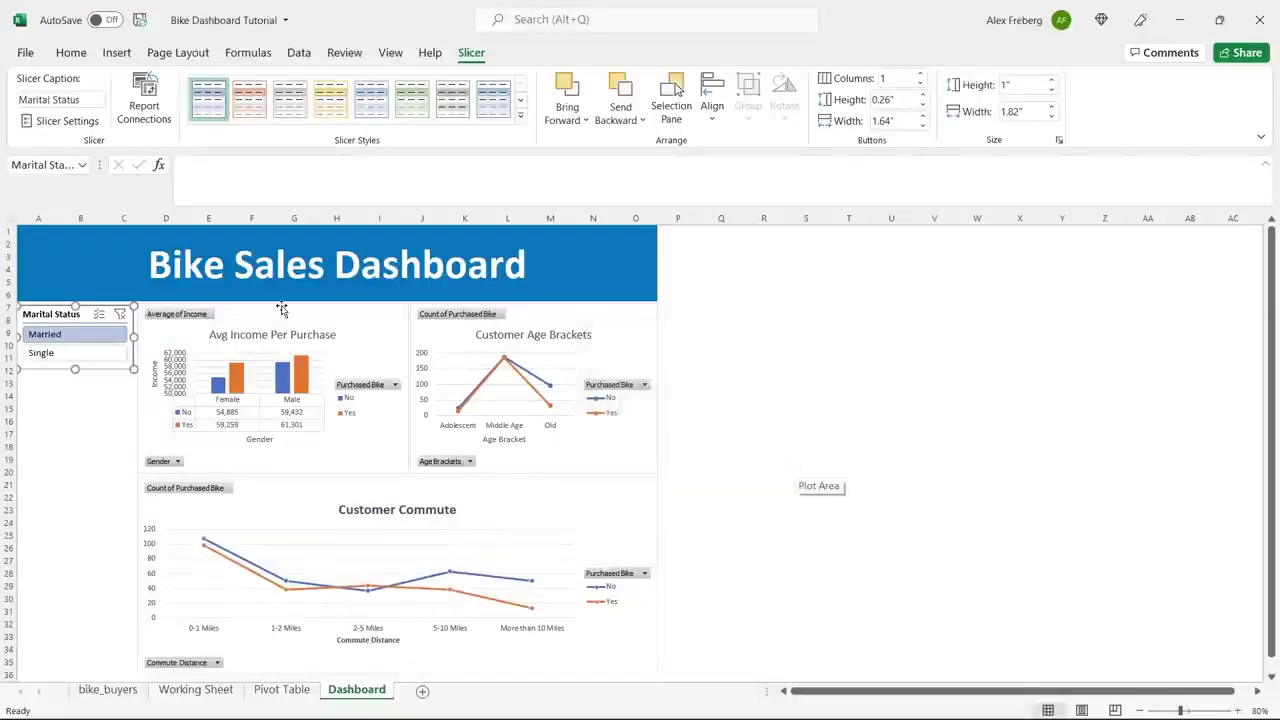
# Step: Compare Married and Single customers across all three charts using the Marital Status slicer, ending on Single
pyautogui.click(110, 354)
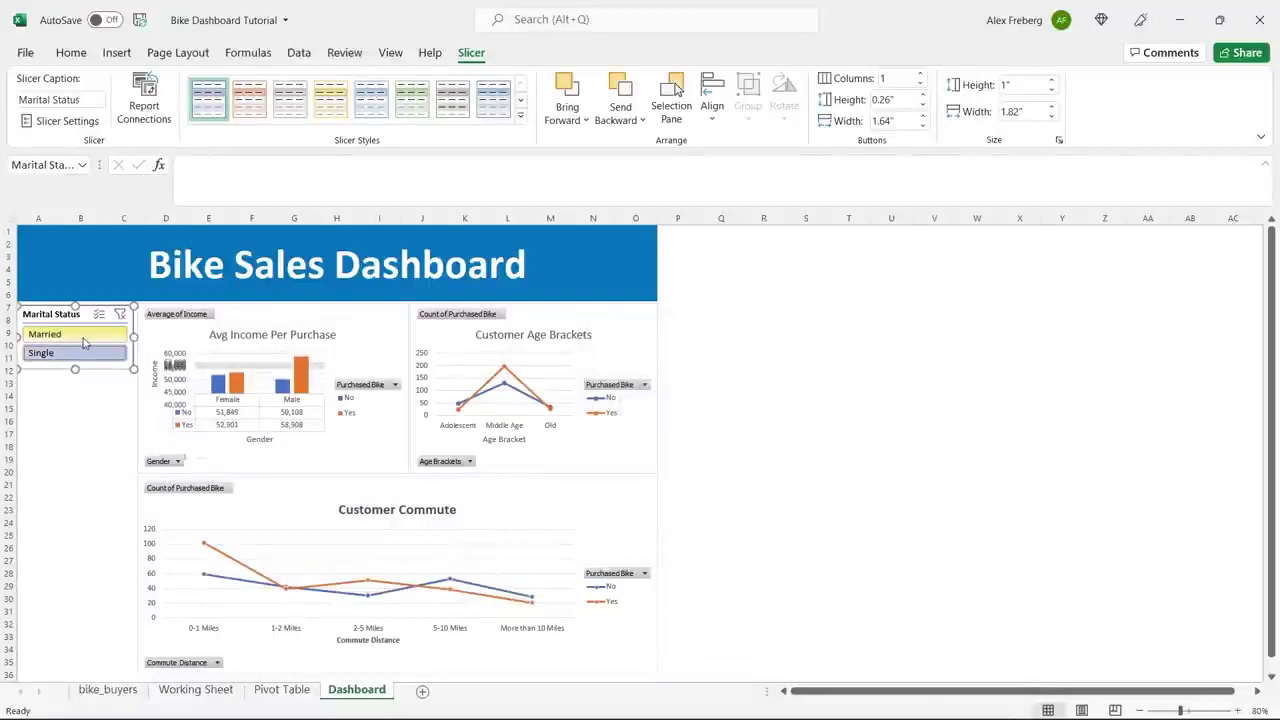
pyautogui.click(84, 338)
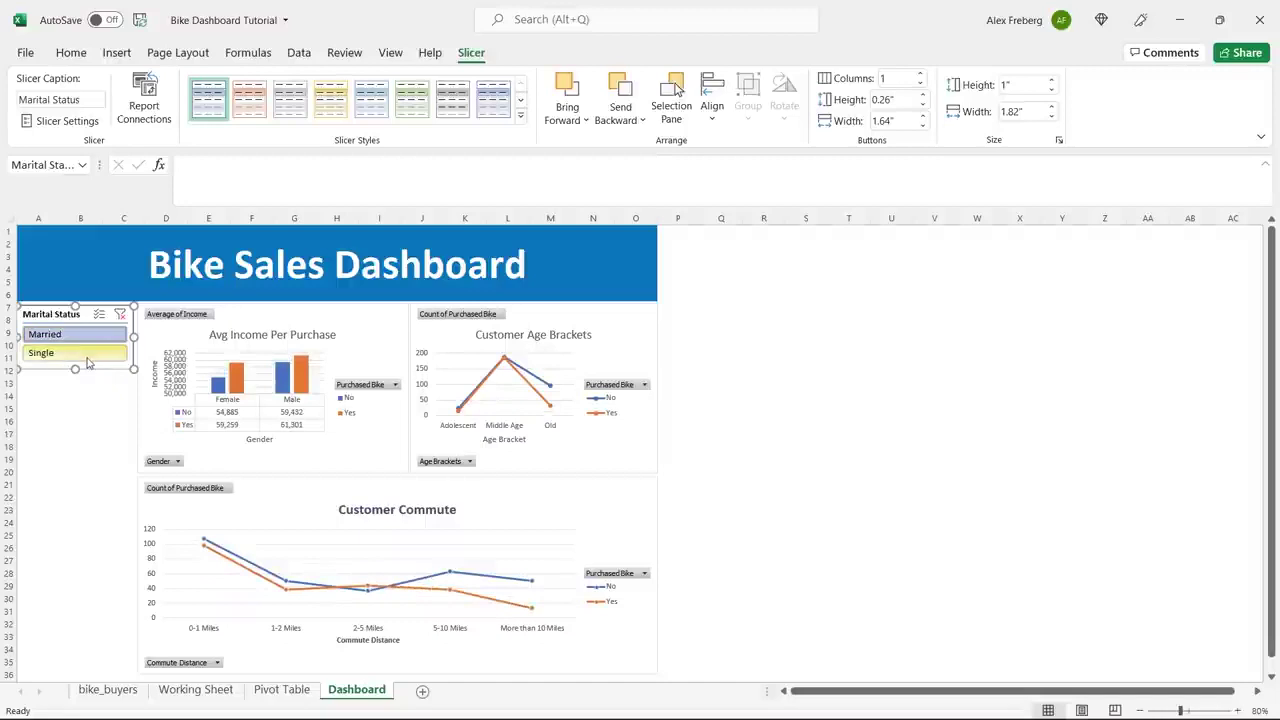
pyautogui.click(87, 355)
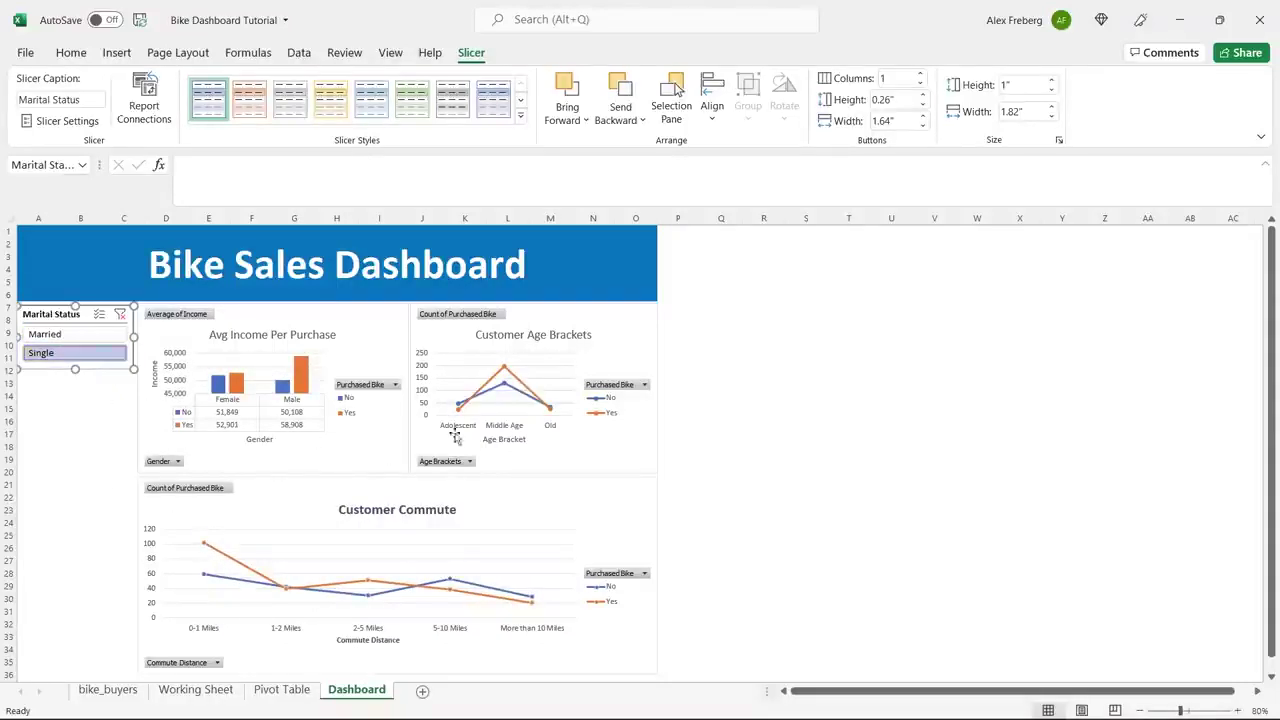
pyautogui.click(70, 334)
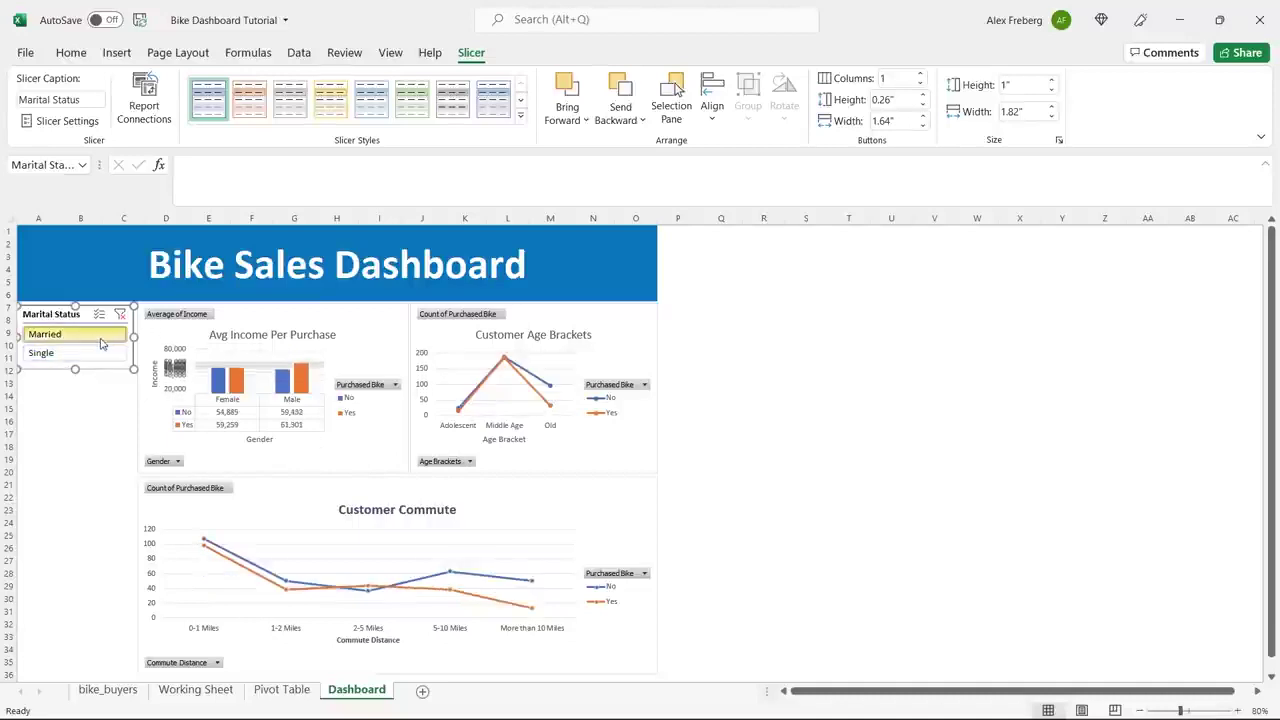
pyautogui.click(92, 355)
pyautogui.click(88, 334)
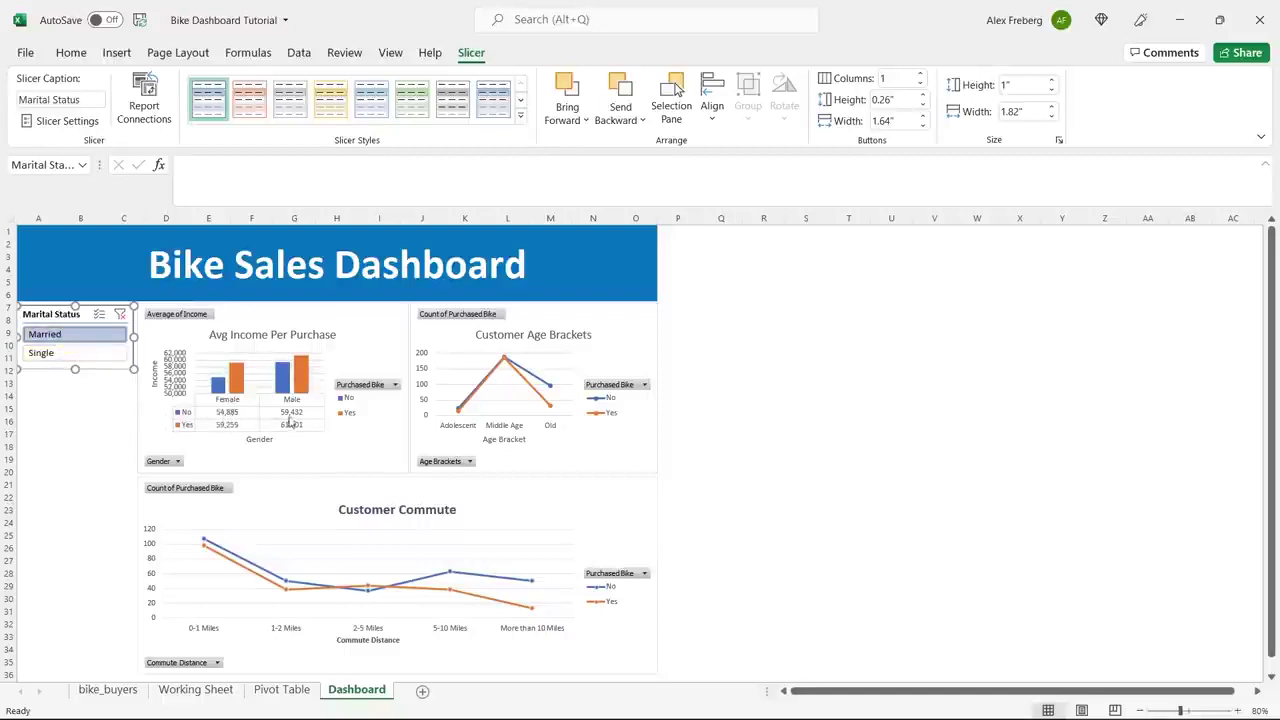
pyautogui.click(89, 354)
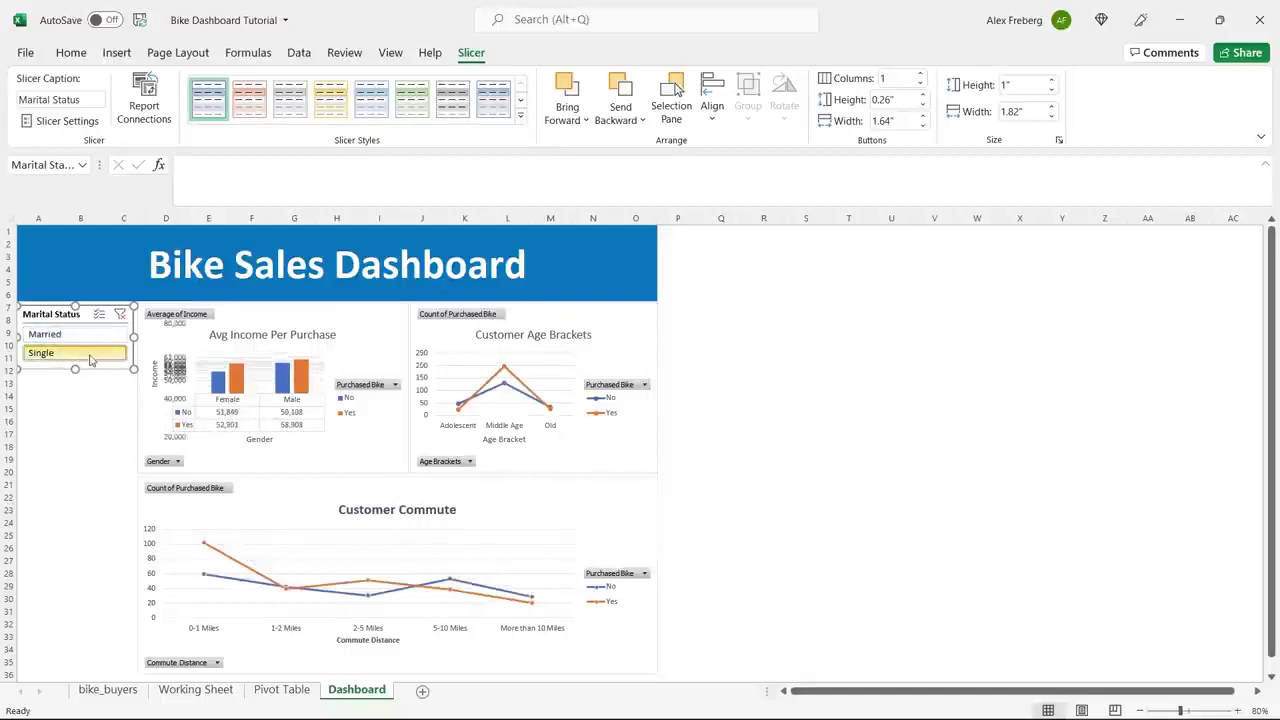
pyautogui.click(88, 334)
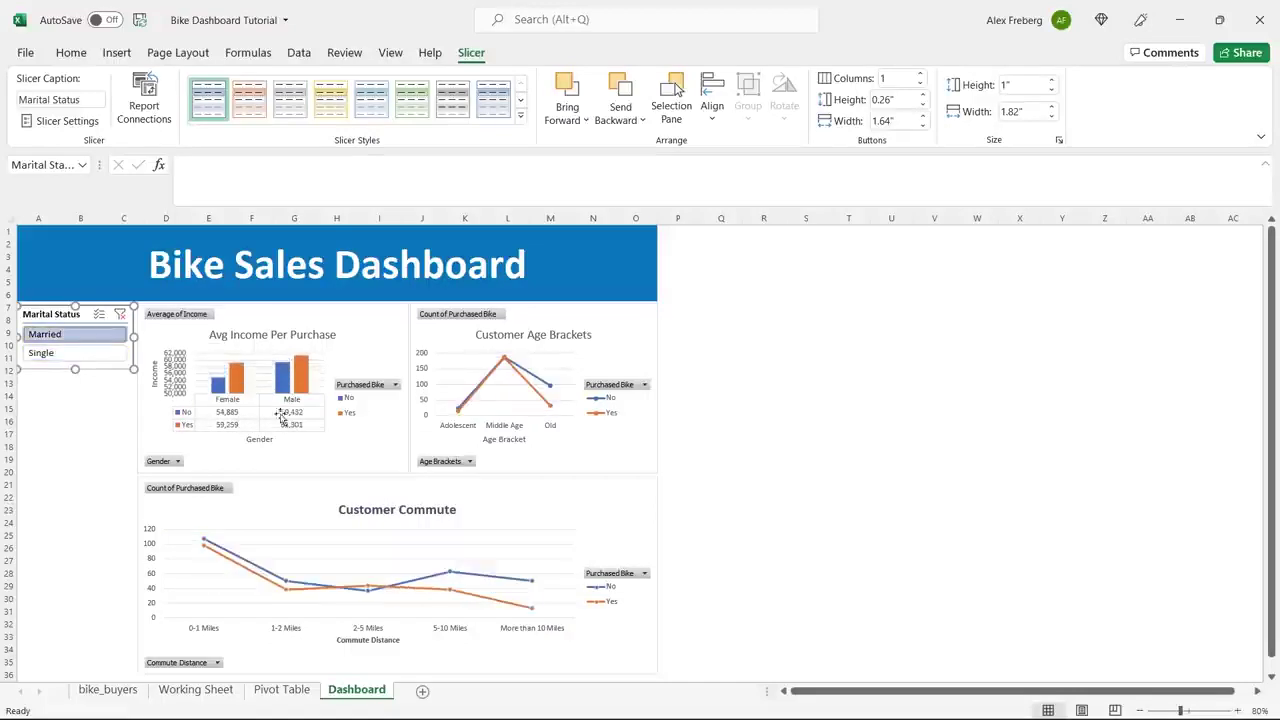
pyautogui.click(112, 356)
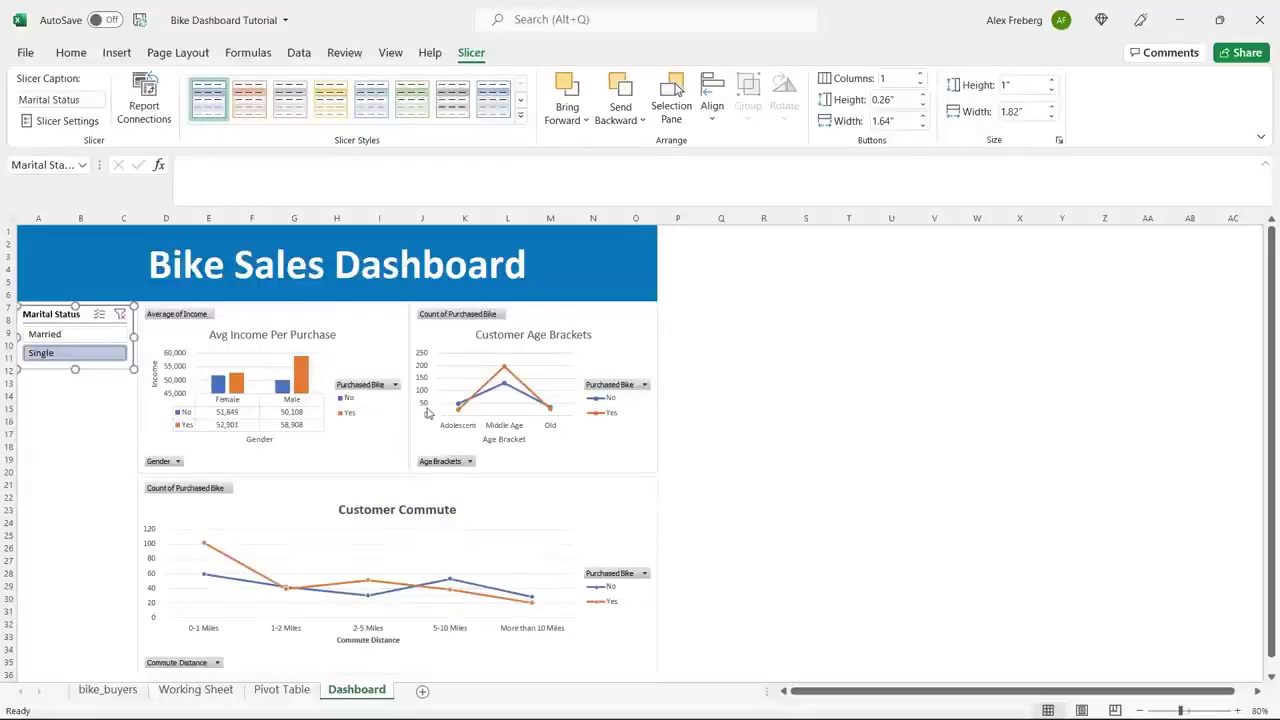
pyautogui.click(85, 334)
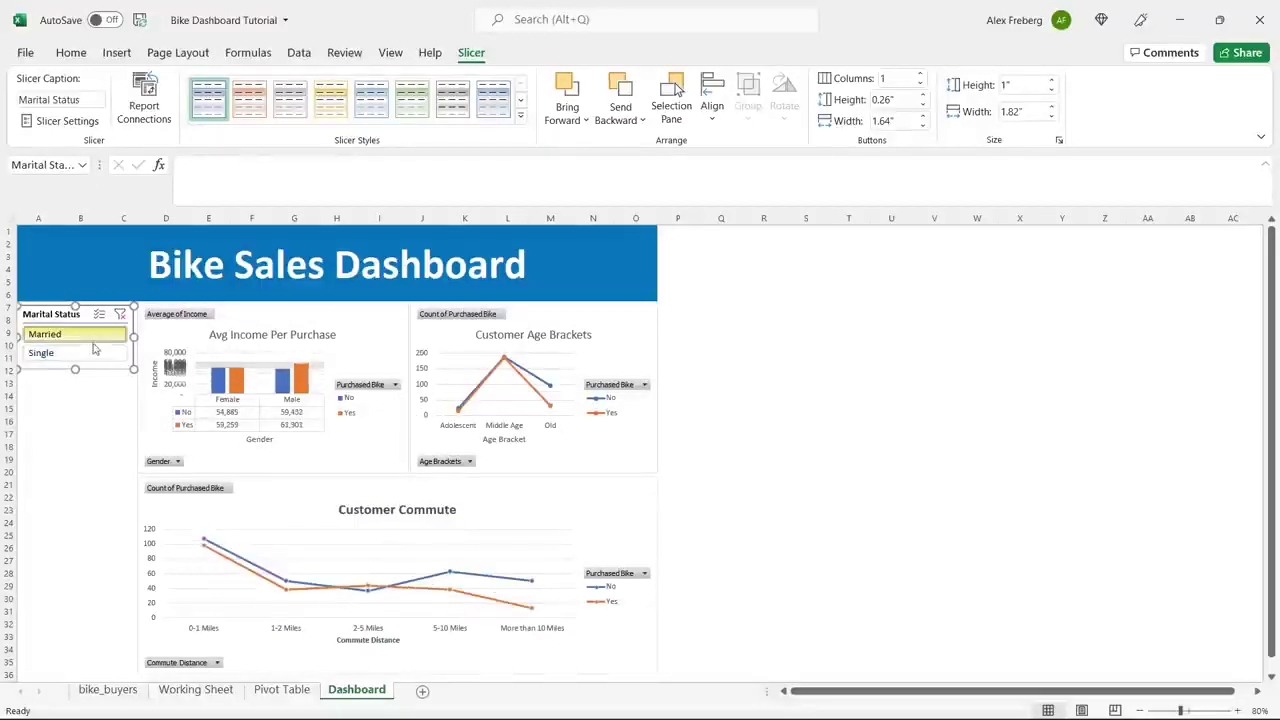
pyautogui.click(90, 354)
# Step: Insert Region and Education slicers from the Avg Income Per Purchase pivot chart
pyautogui.click(390, 325)
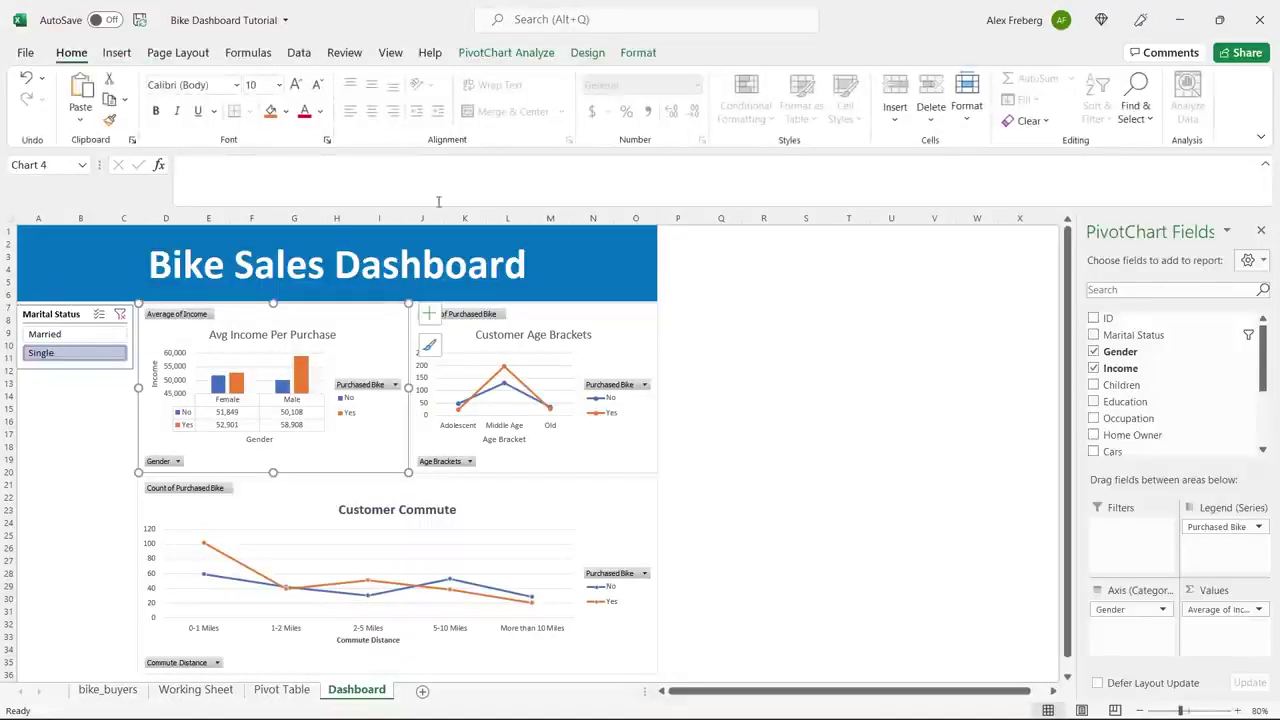
pyautogui.click(512, 54)
pyautogui.click(377, 100)
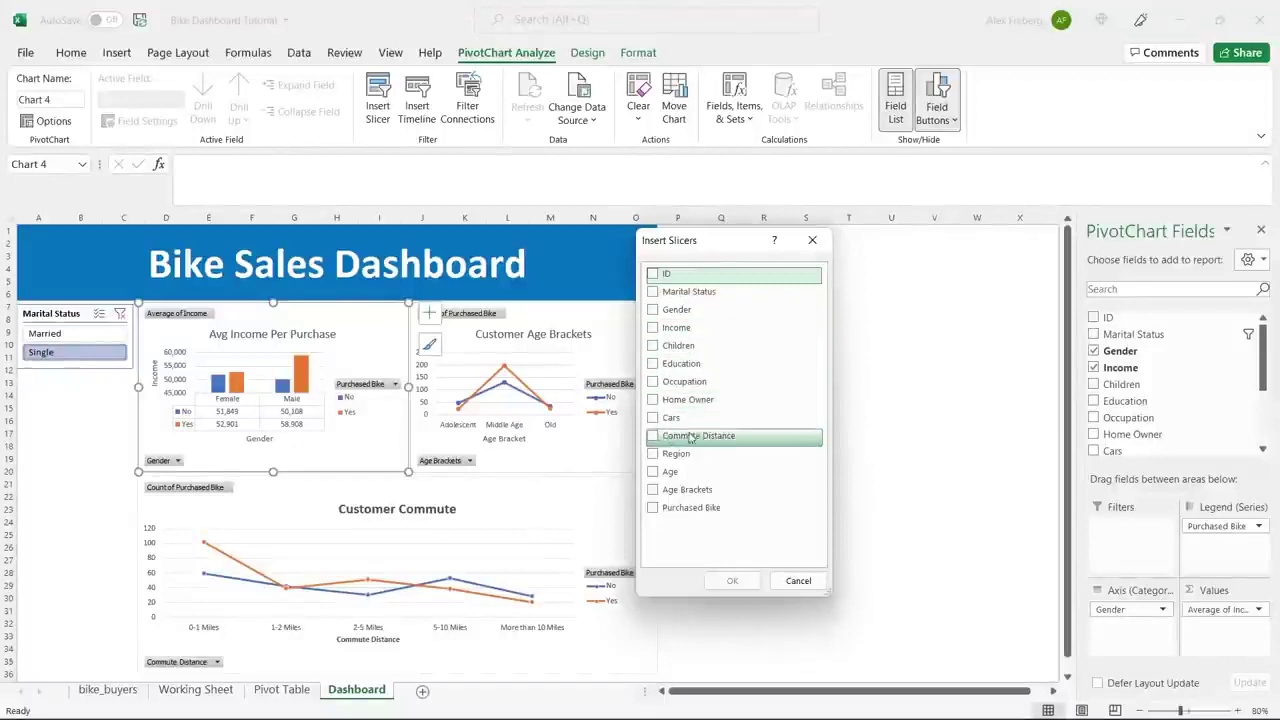
pyautogui.click(655, 455)
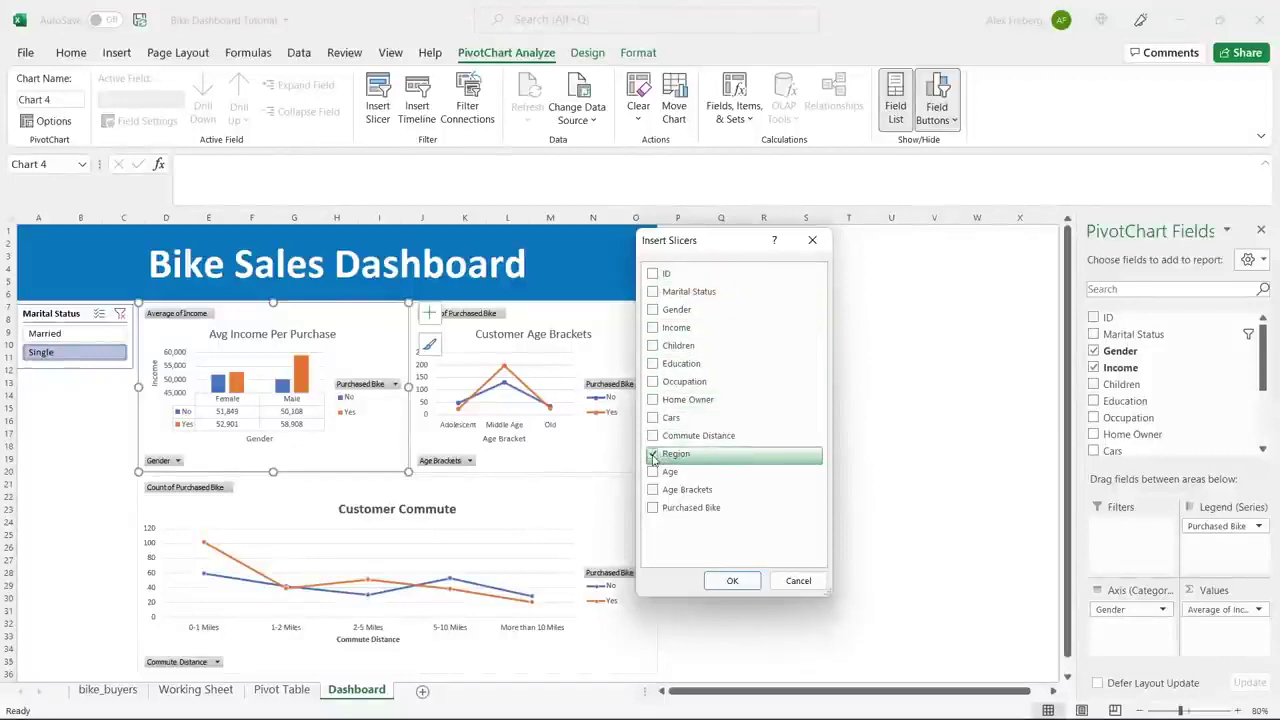
pyautogui.click(655, 367)
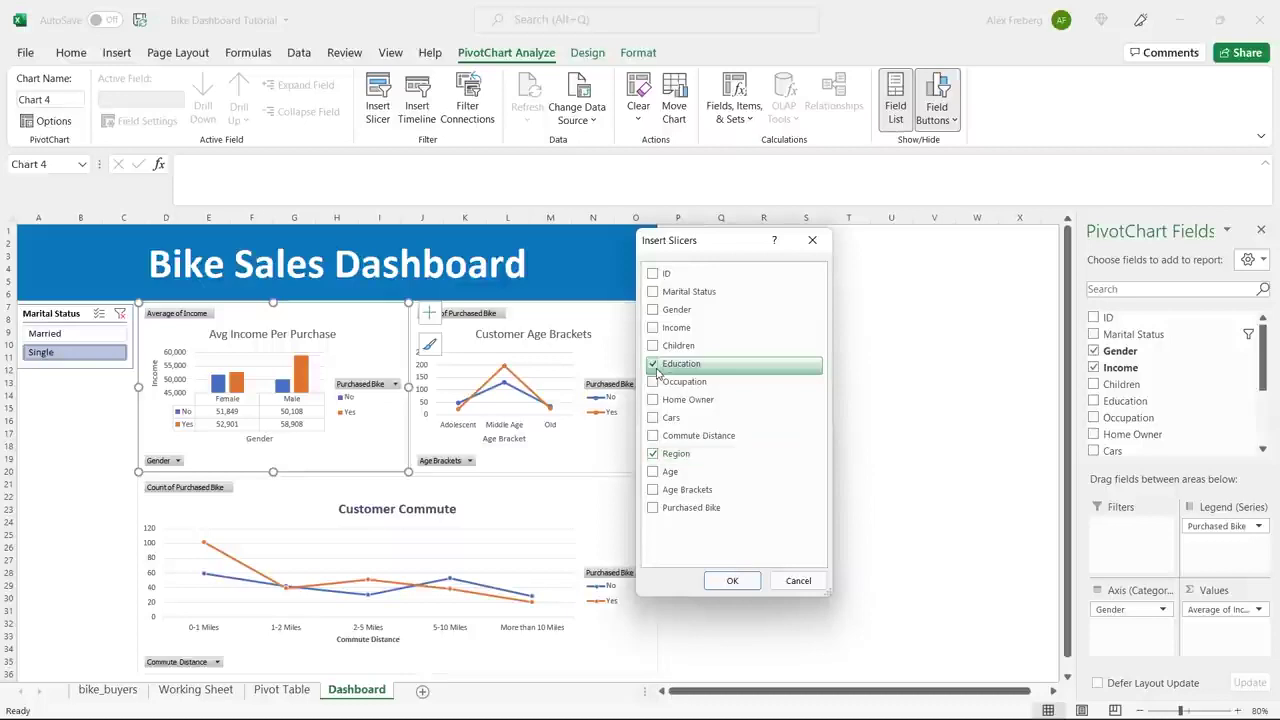
pyautogui.click(732, 580)
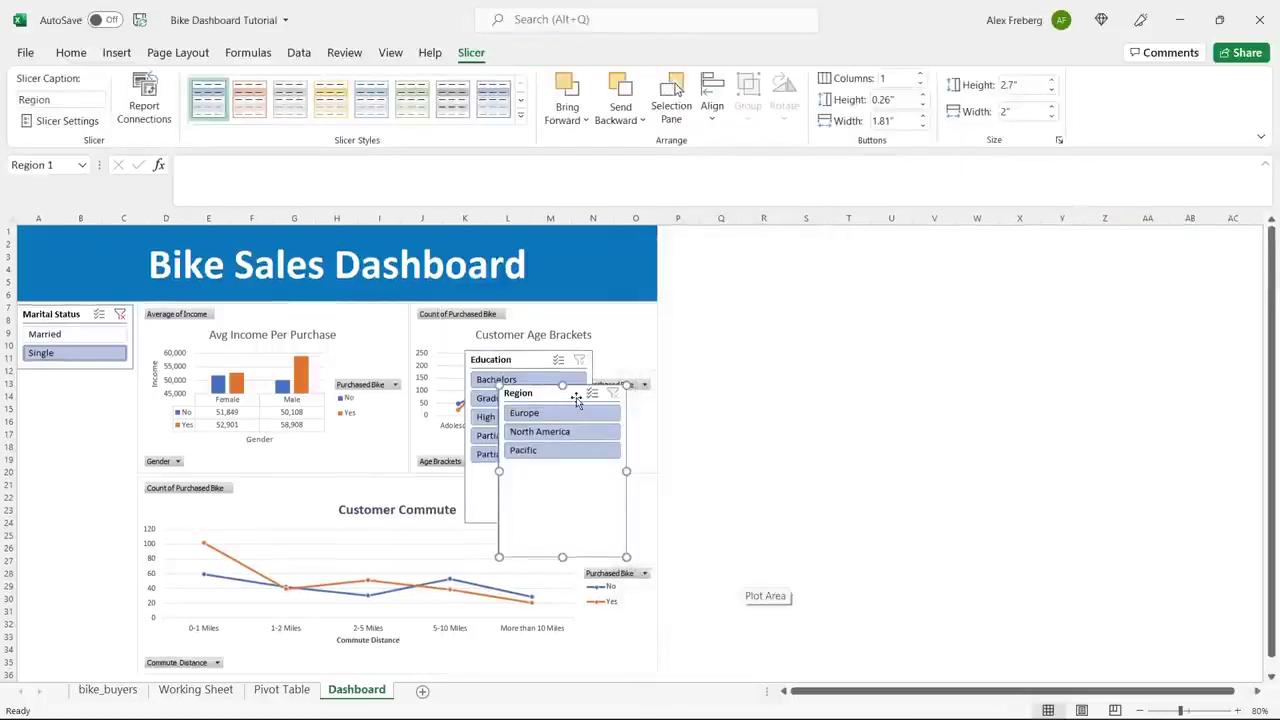
# Step: Place the Region slicer directly below the Marital Status slicer and shrink it to about 1.32" high by 1.82" wide
pyautogui.moveTo(575, 396); pyautogui.dragTo(92, 384)
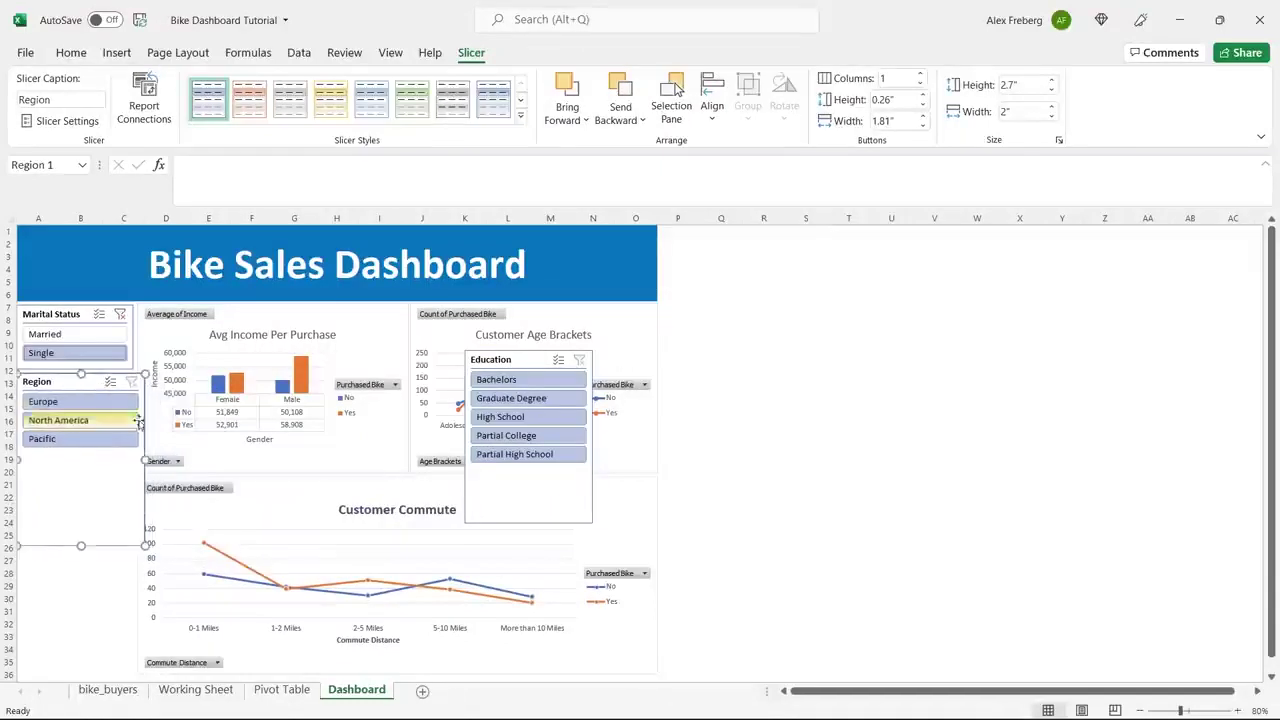
pyautogui.moveTo(145, 459); pyautogui.dragTo(133, 458)
pyautogui.click(733, 393)
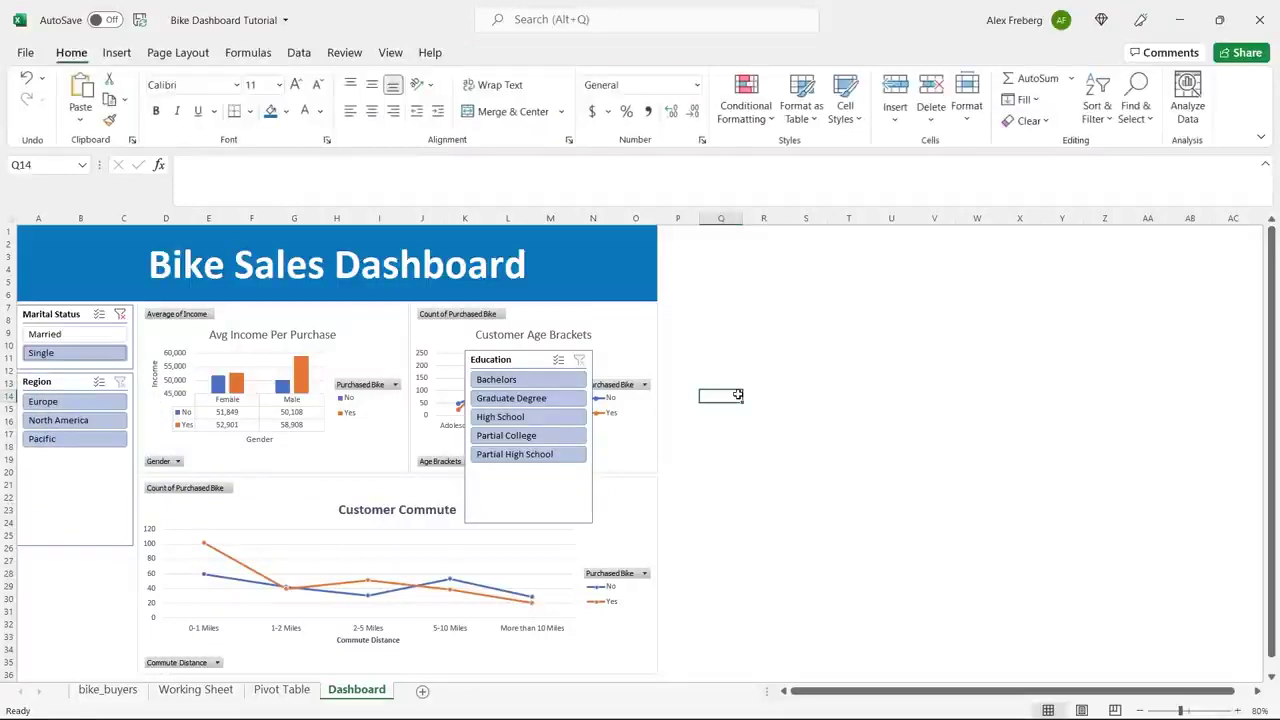
pyautogui.click(71, 479)
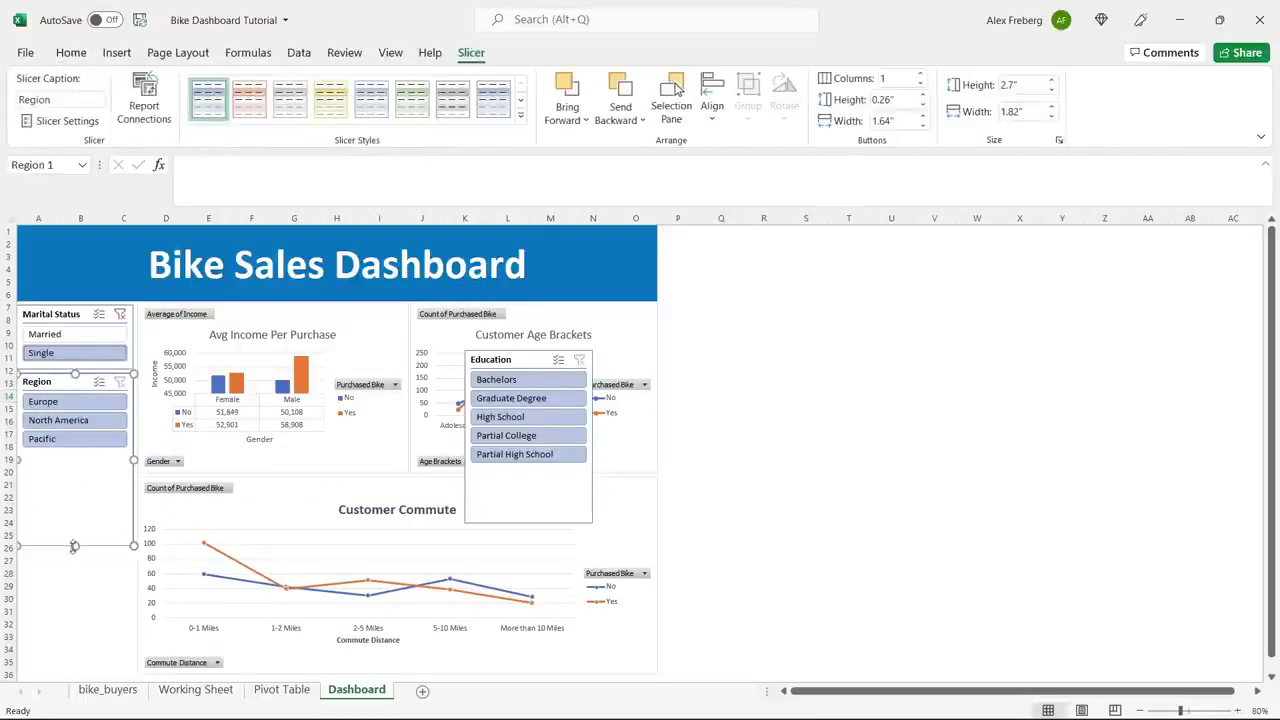
pyautogui.moveTo(75, 545); pyautogui.dragTo(80, 459)
# Step: Place the Education slicer just below the Region slicer and shrink it to about 1.9" high by 1.81" wide
pyautogui.moveTo(515, 359); pyautogui.dragTo(66, 476)
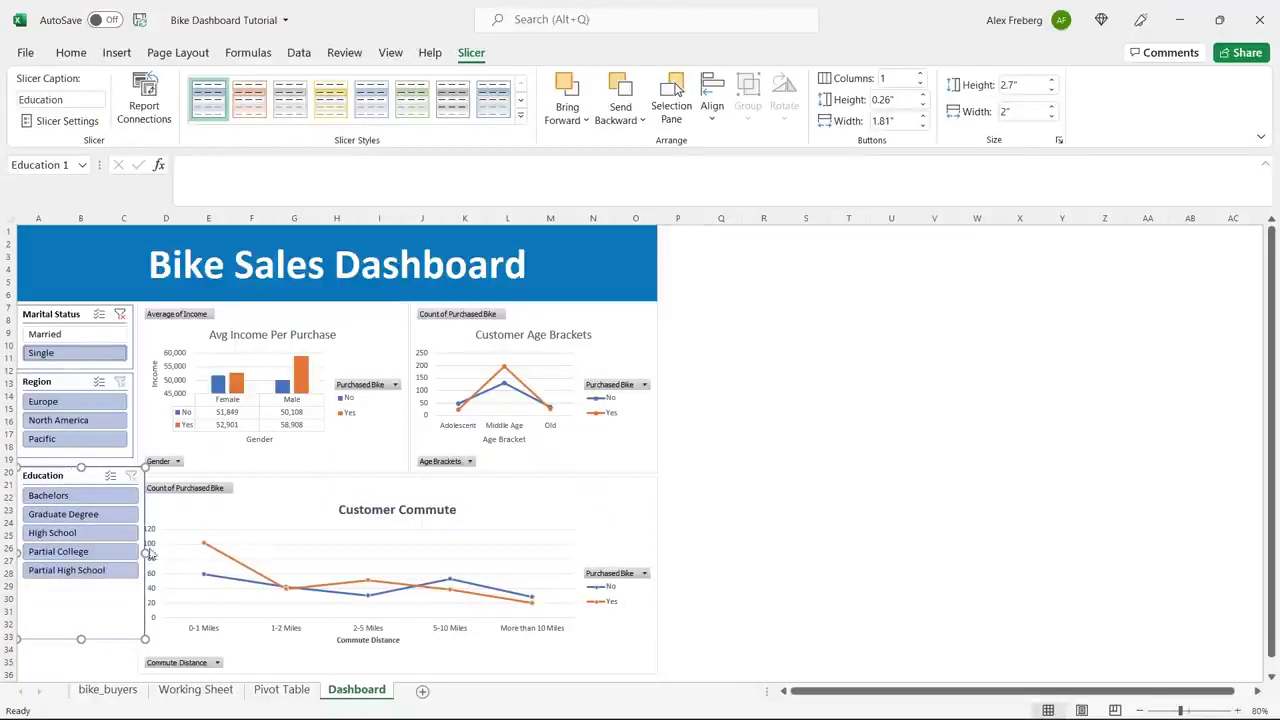
pyautogui.moveTo(145, 551); pyautogui.dragTo(131, 551)
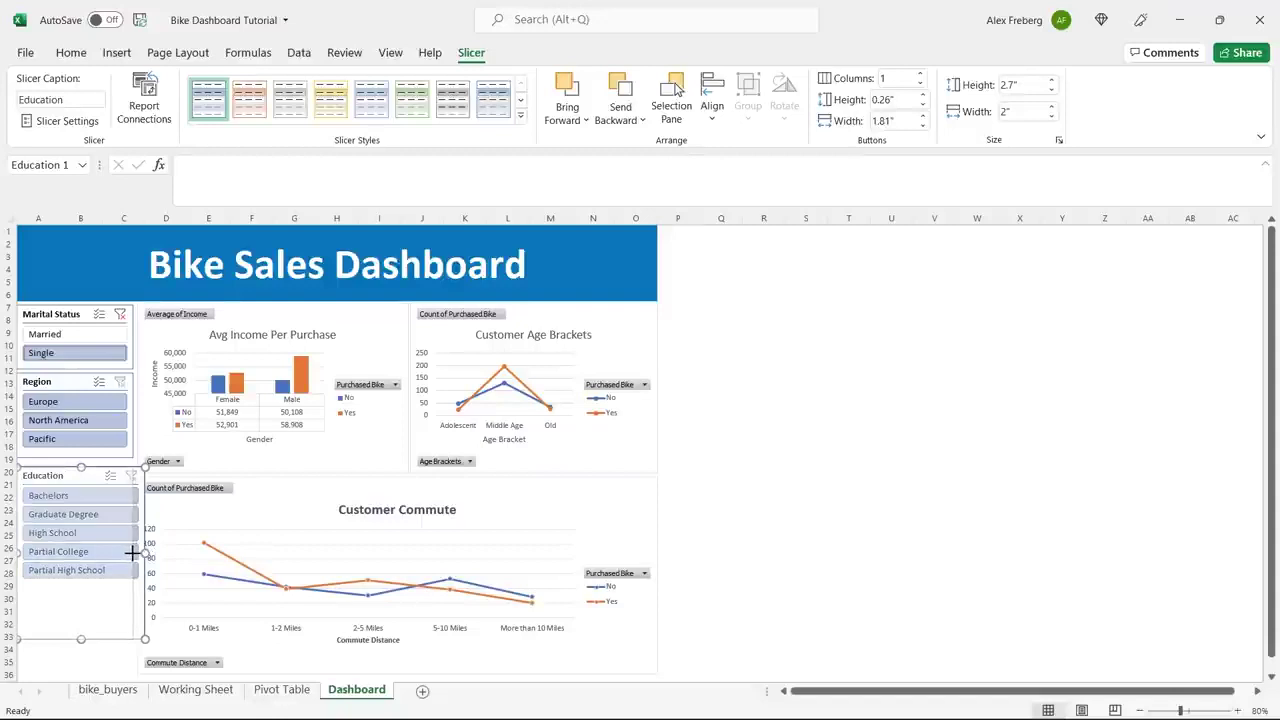
pyautogui.moveTo(131, 551); pyautogui.dragTo(131, 551)
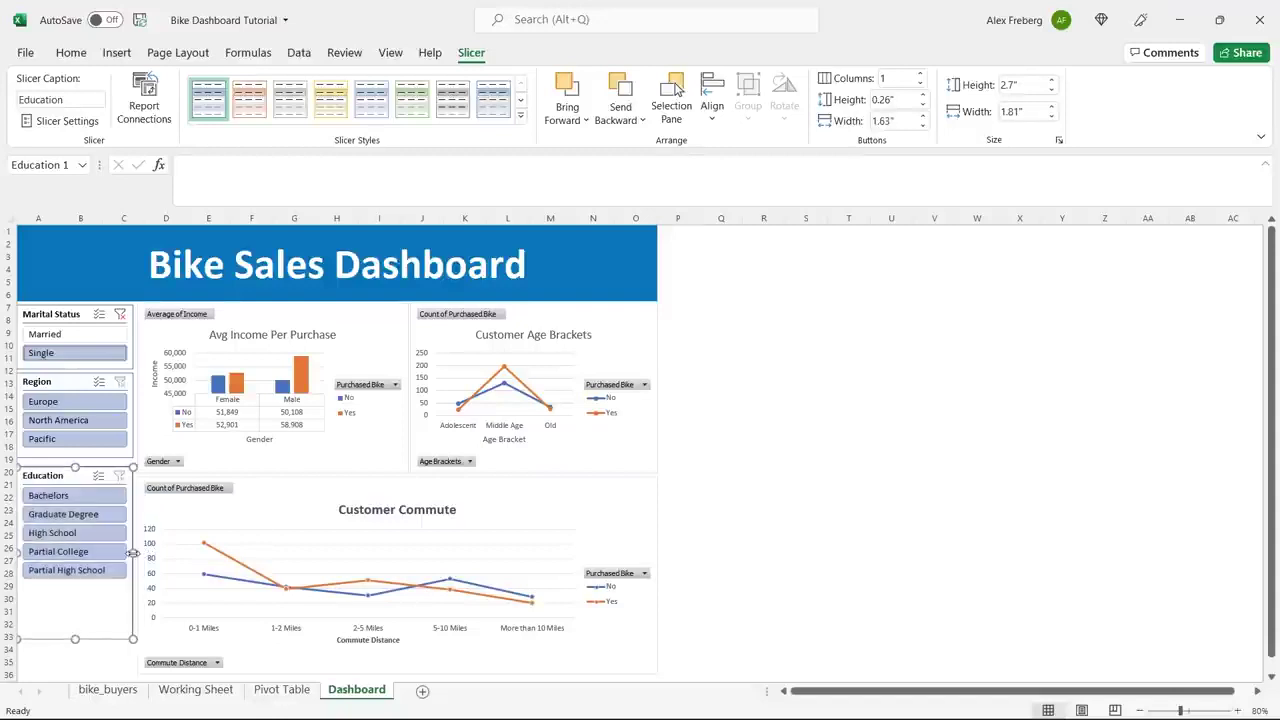
pyautogui.click(720, 433)
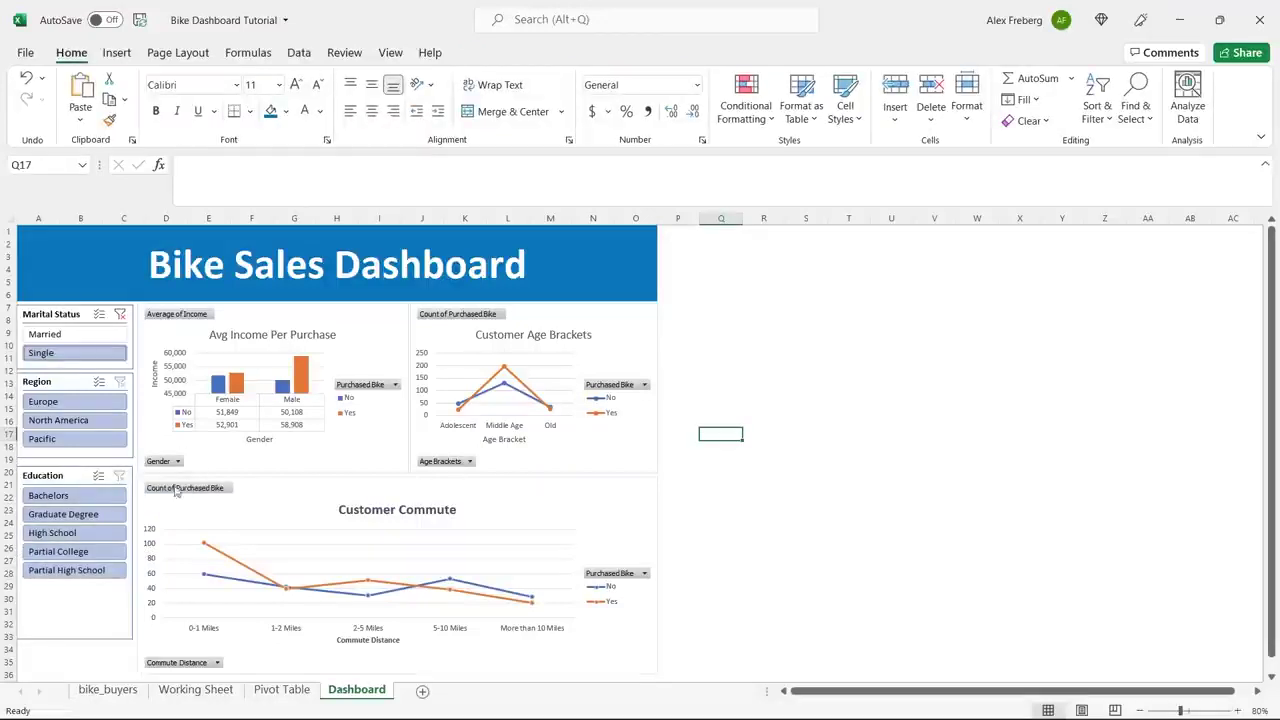
pyautogui.click(80, 477)
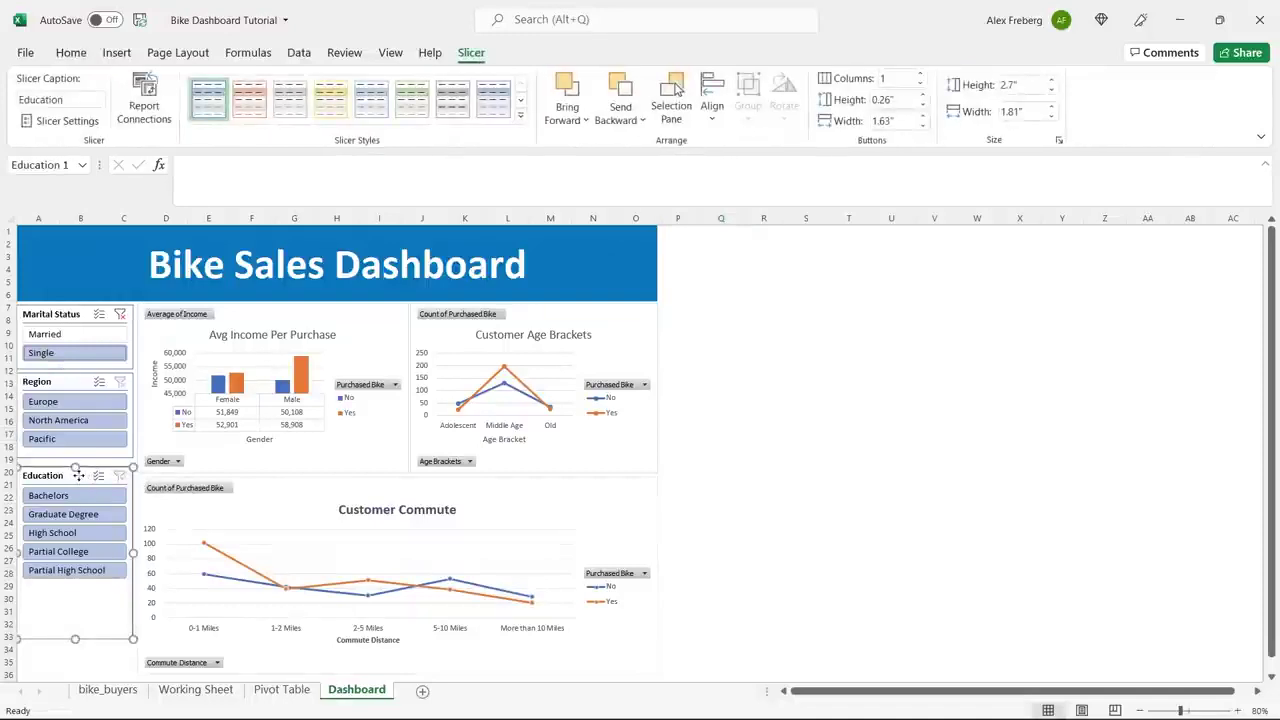
pyautogui.moveTo(78, 475); pyautogui.dragTo(78, 471)
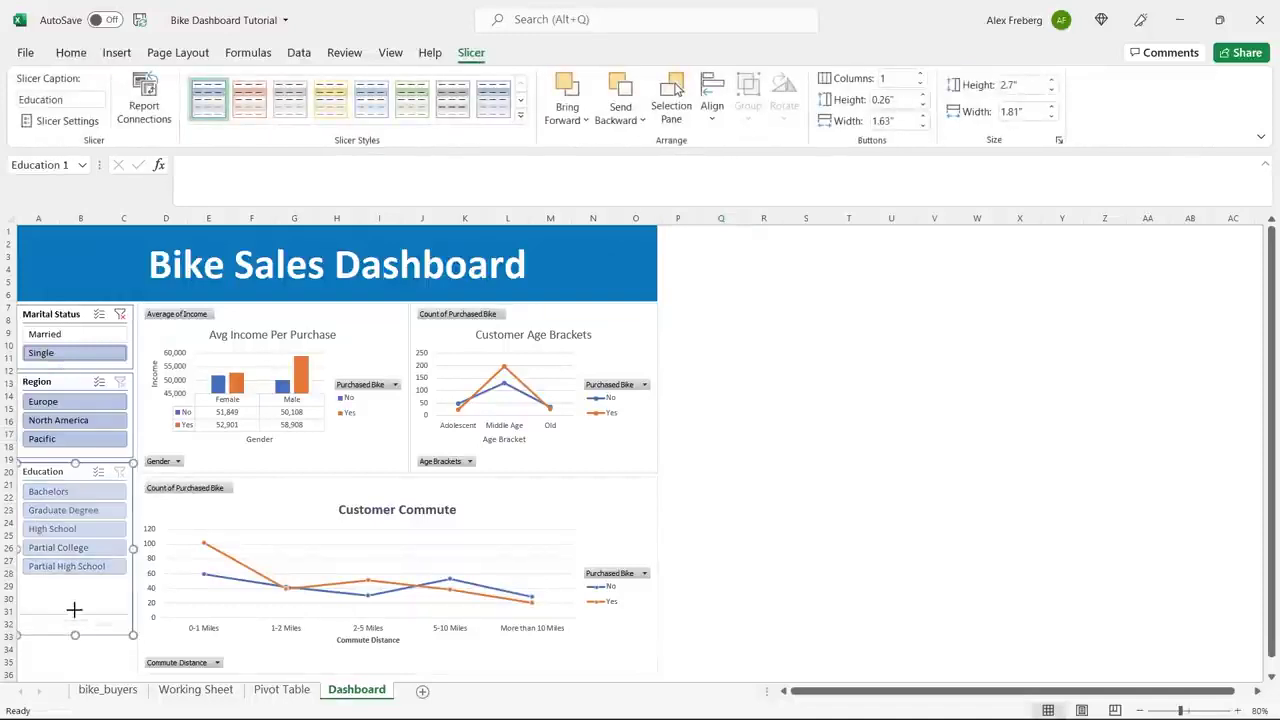
pyautogui.moveTo(78, 589); pyautogui.dragTo(78, 585)
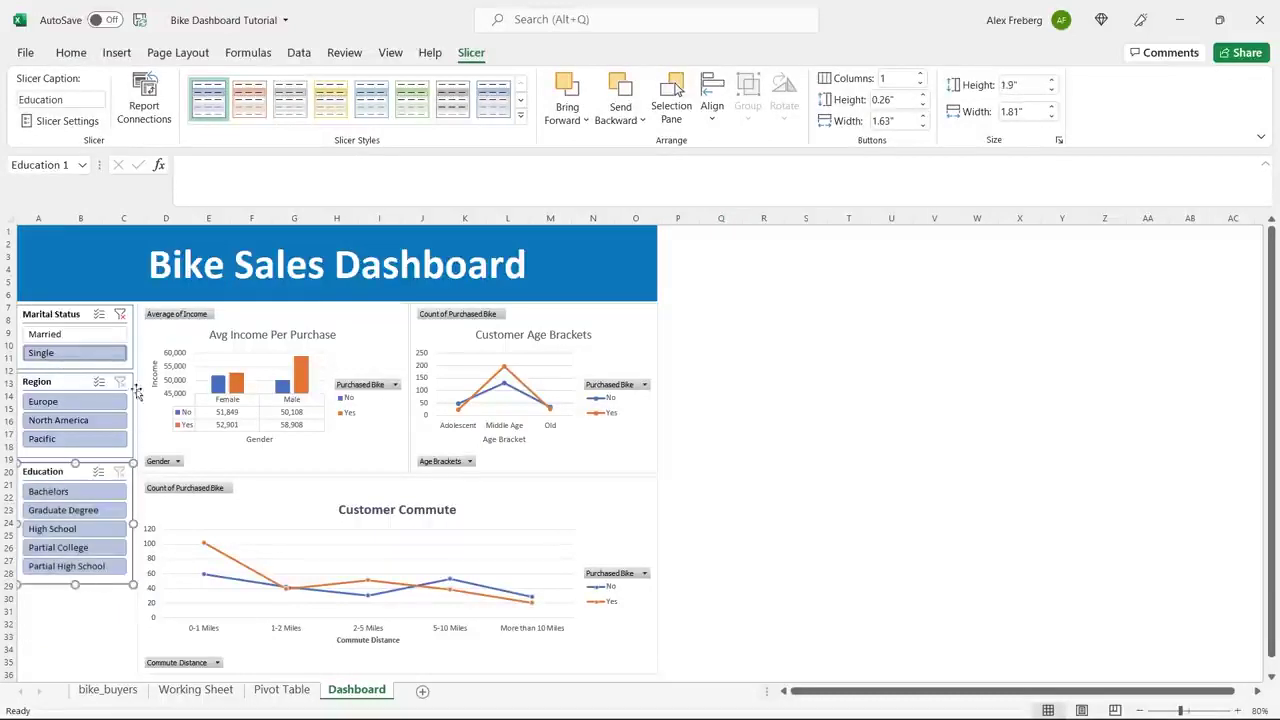
# Step: Filter through Europe, North America and Pacific with the Region slicer to check which charts respond, ending on Europe
pyautogui.click(77, 378)
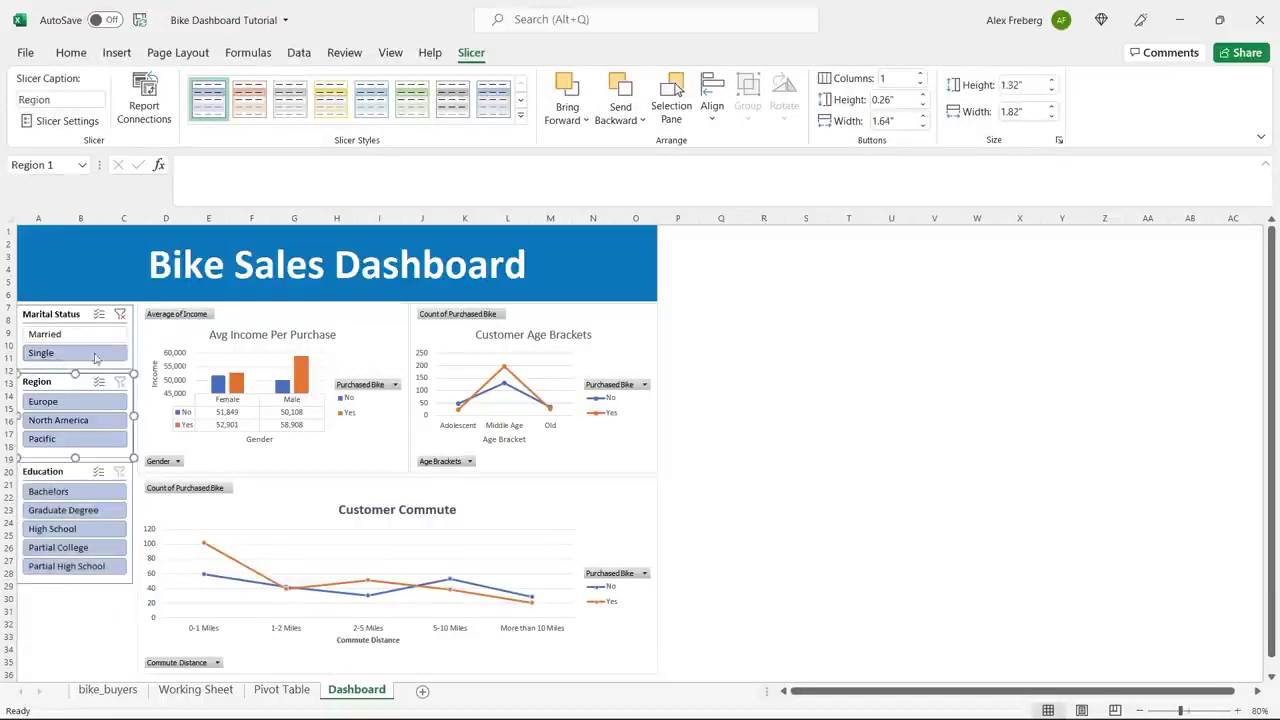
pyautogui.click(60, 401)
pyautogui.click(60, 420)
pyautogui.click(50, 438)
pyautogui.click(71, 404)
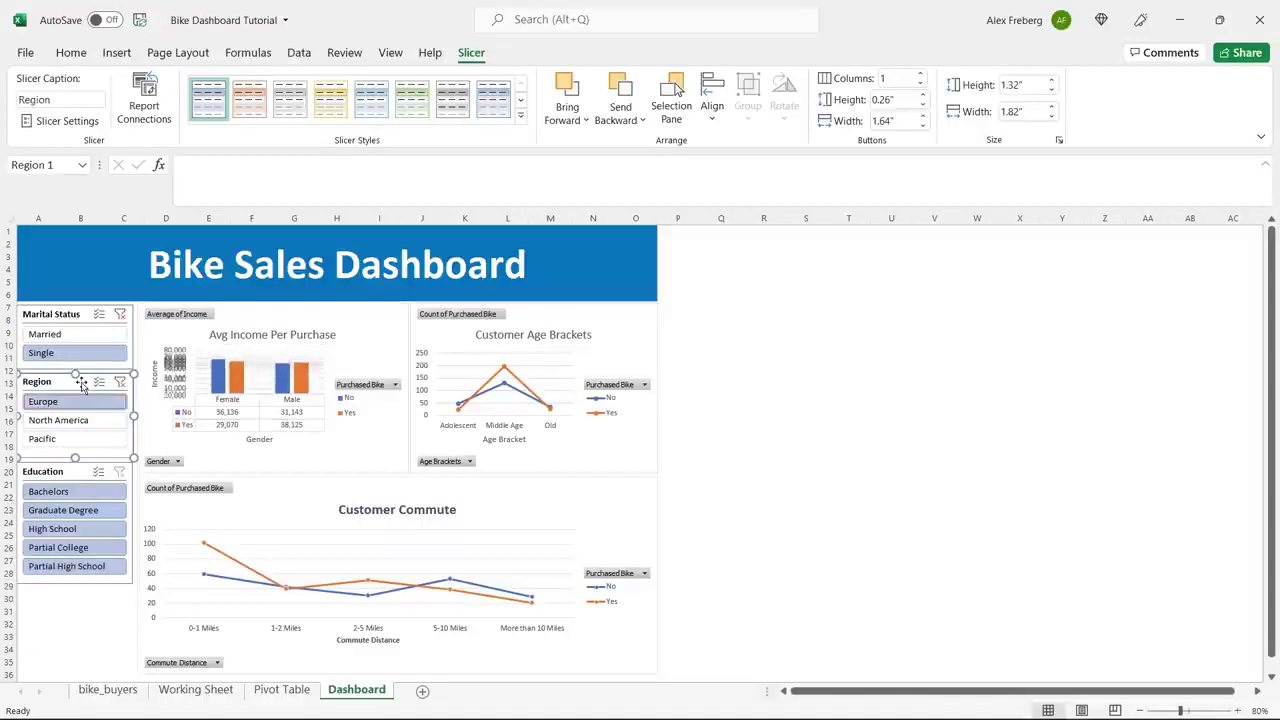
# Step: Connect the Region slicer to PivotTable33, PivotTable34 and PivotTable35 in its report connections
pyautogui.click(144, 105)
pyautogui.click(600, 421)
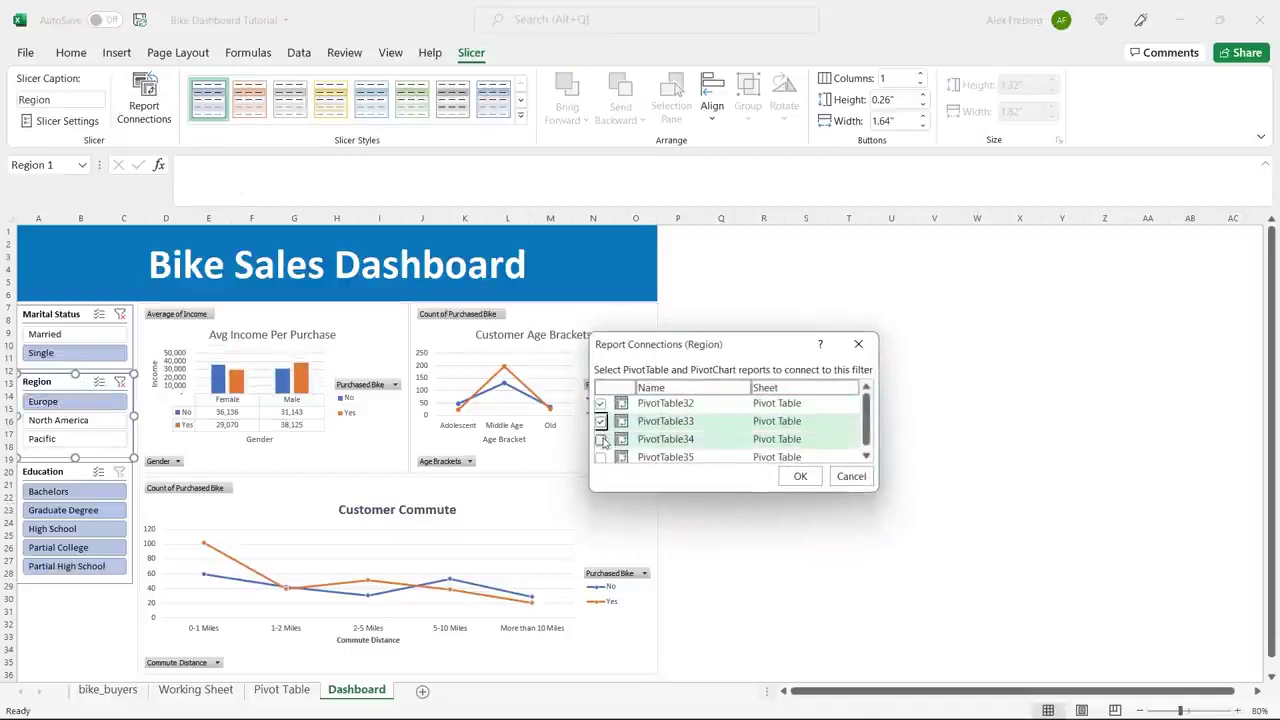
pyautogui.click(600, 439)
pyautogui.click(600, 457)
pyautogui.click(813, 484)
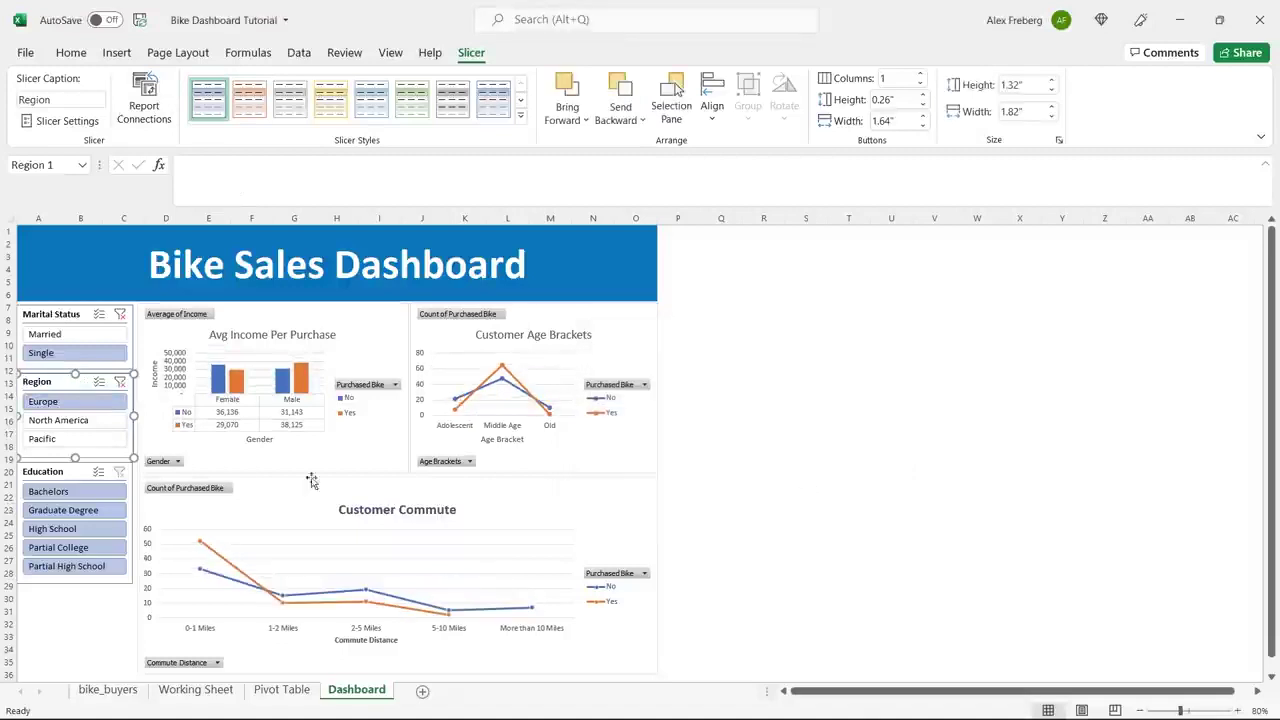
# Step: Connect the Education slicer to PivotTable33, PivotTable34 and PivotTable35 in its report connections
pyautogui.click(79, 477)
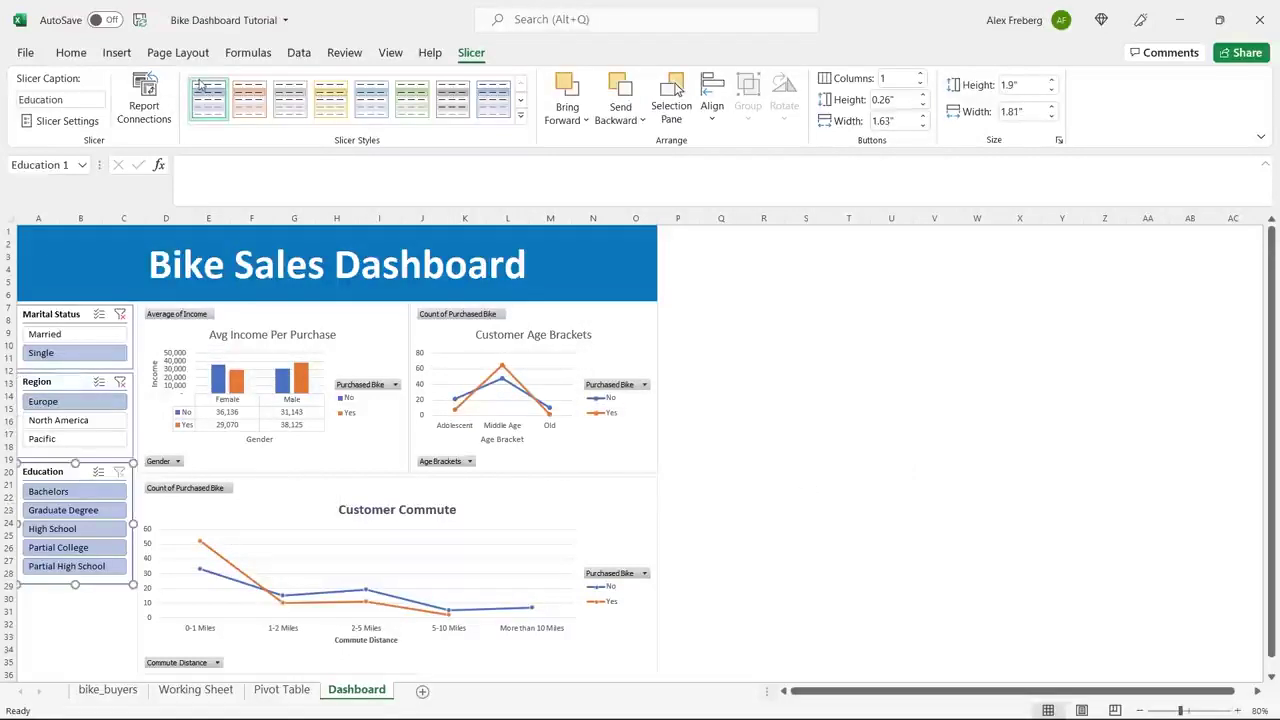
pyautogui.click(142, 90)
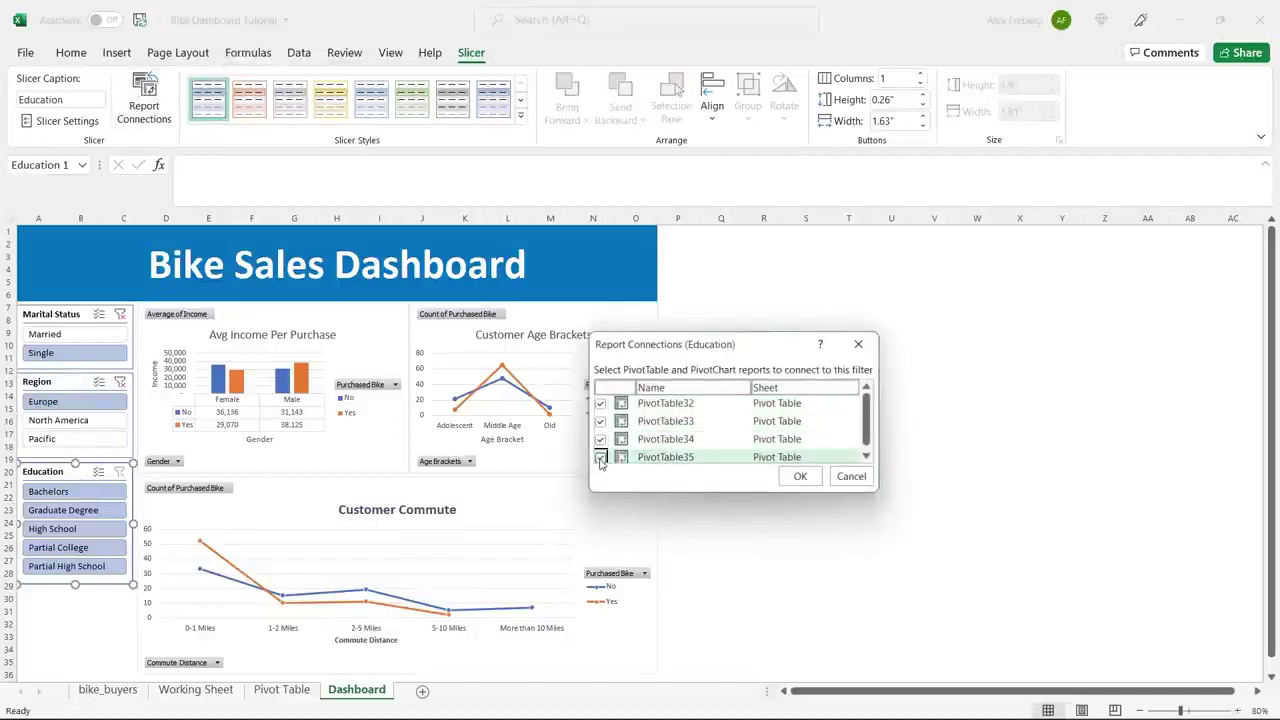
pyautogui.click(802, 476)
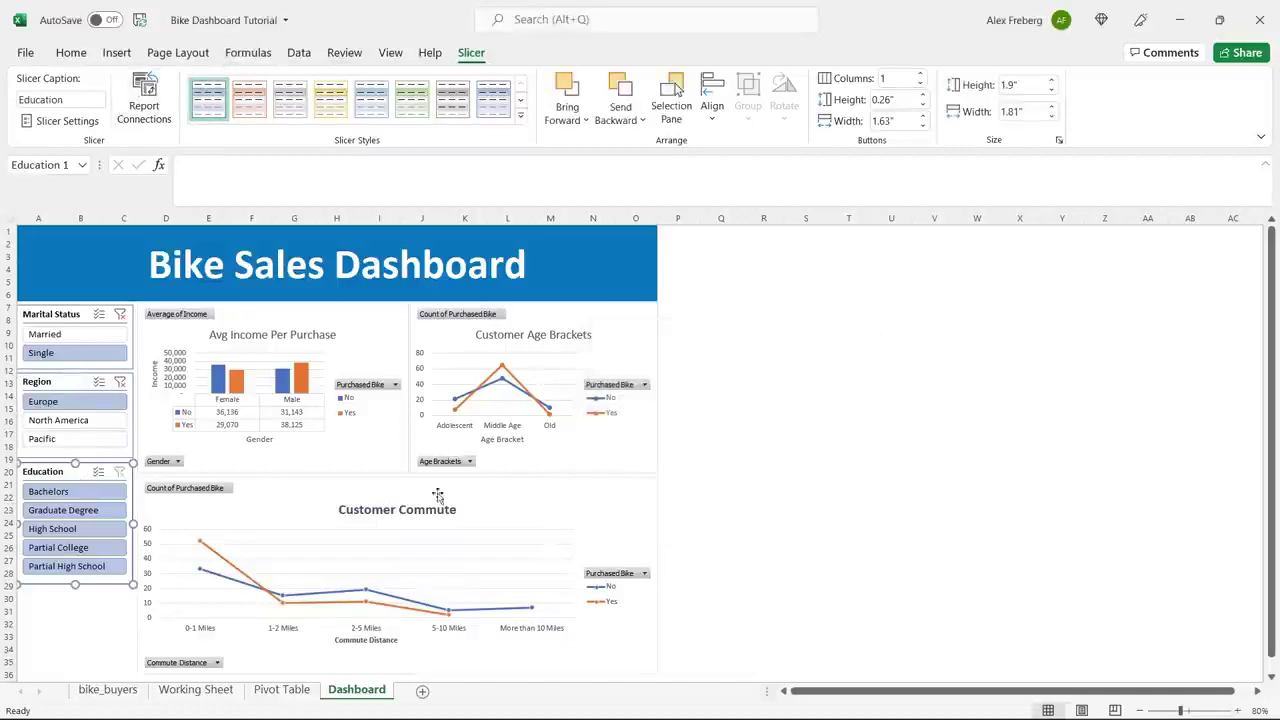
# Step: Check the charts with Education filtered to Partial High School, and clear the Region and Education filters
pyautogui.click(90, 567)
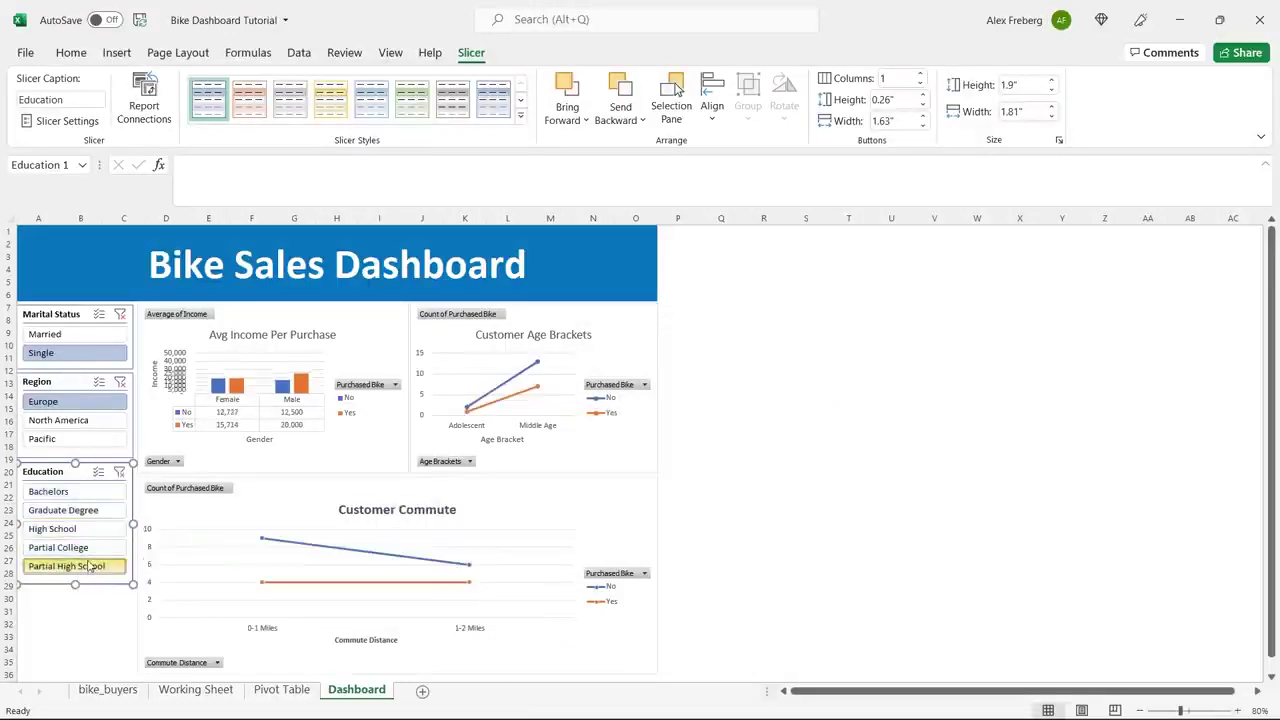
pyautogui.click(120, 381)
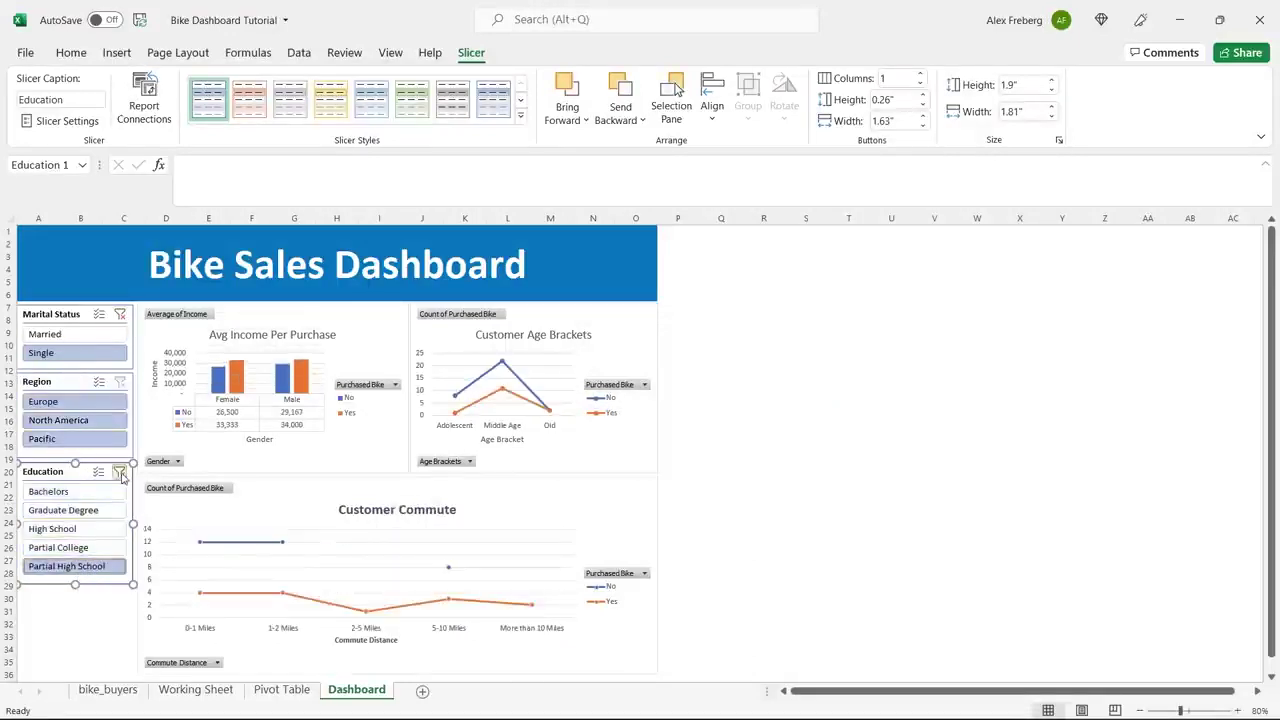
pyautogui.click(119, 471)
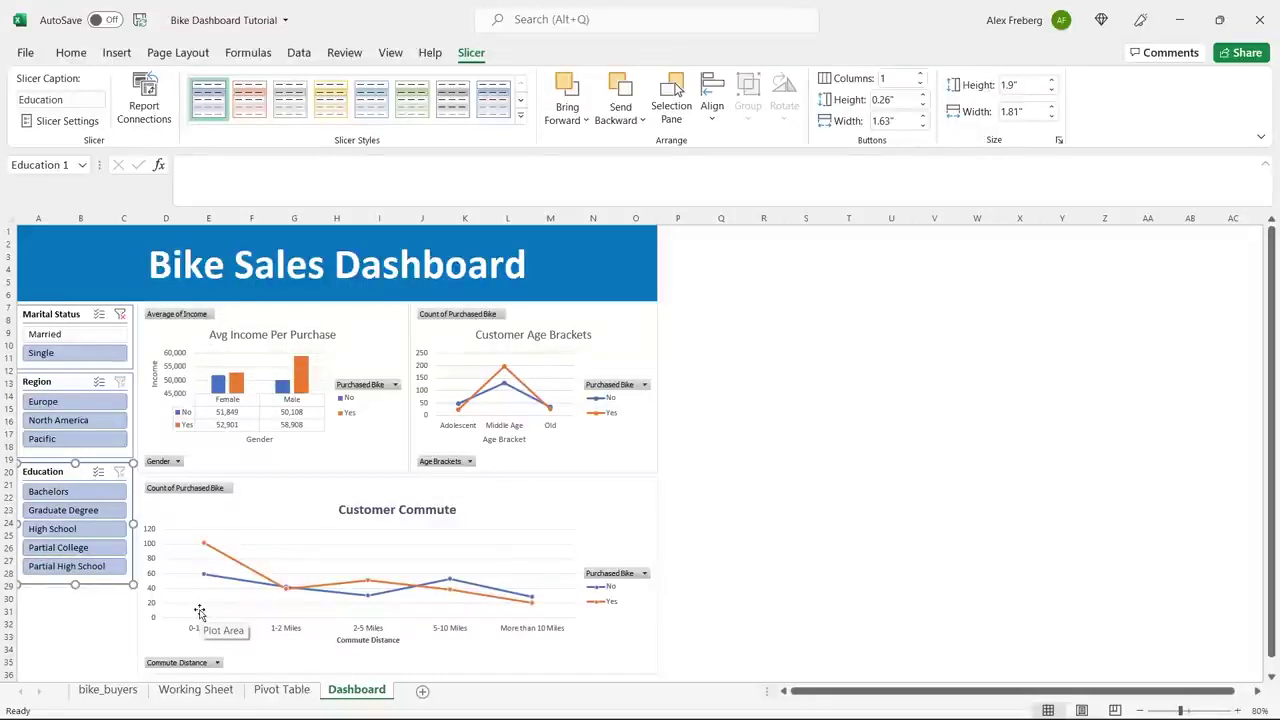
# Step: Compare the charts for Bachelors, in Europe and all regions, with Graduate Degree, and clear the Education and Marital Status filters
pyautogui.click(86, 494)
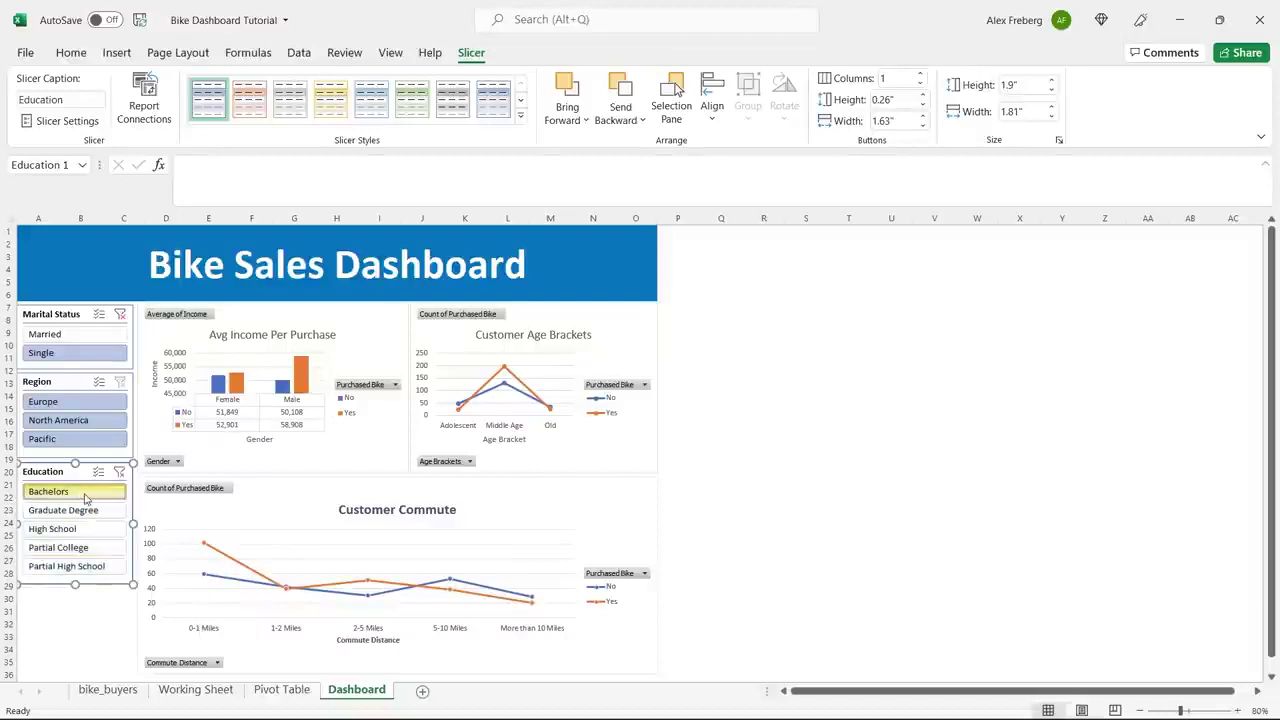
pyautogui.click(70, 403)
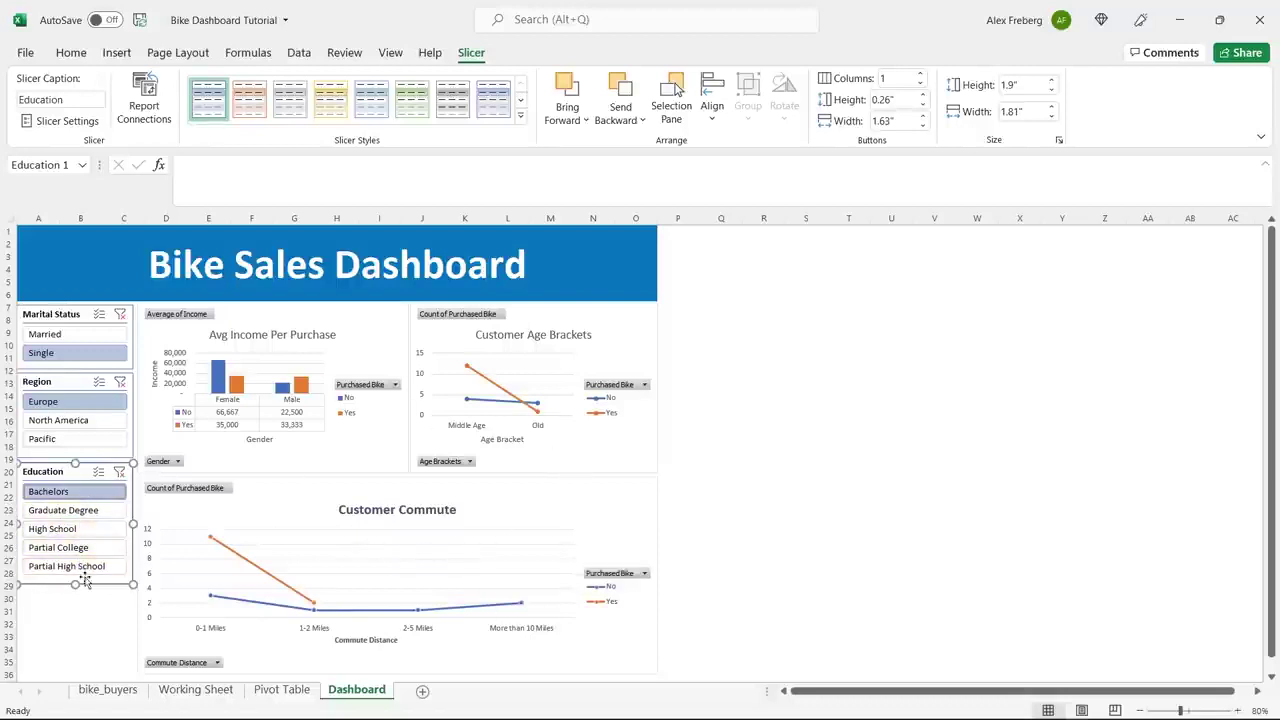
pyautogui.click(122, 382)
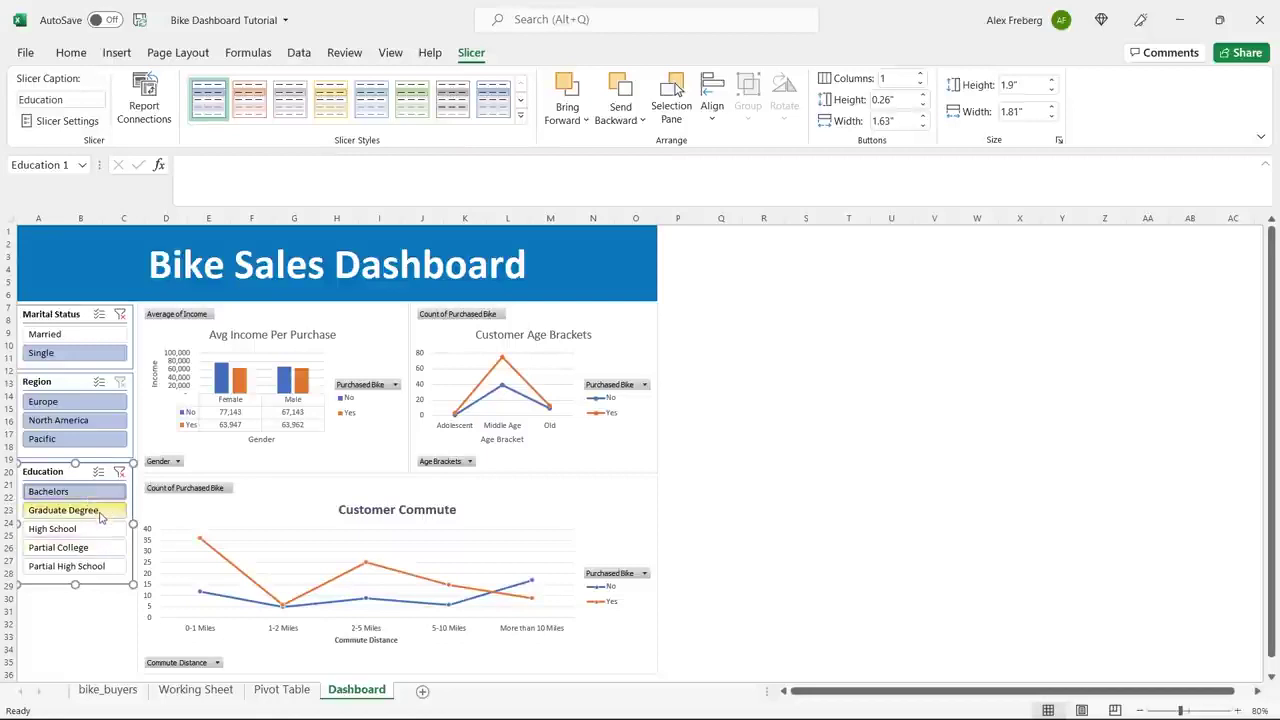
pyautogui.click(99, 513)
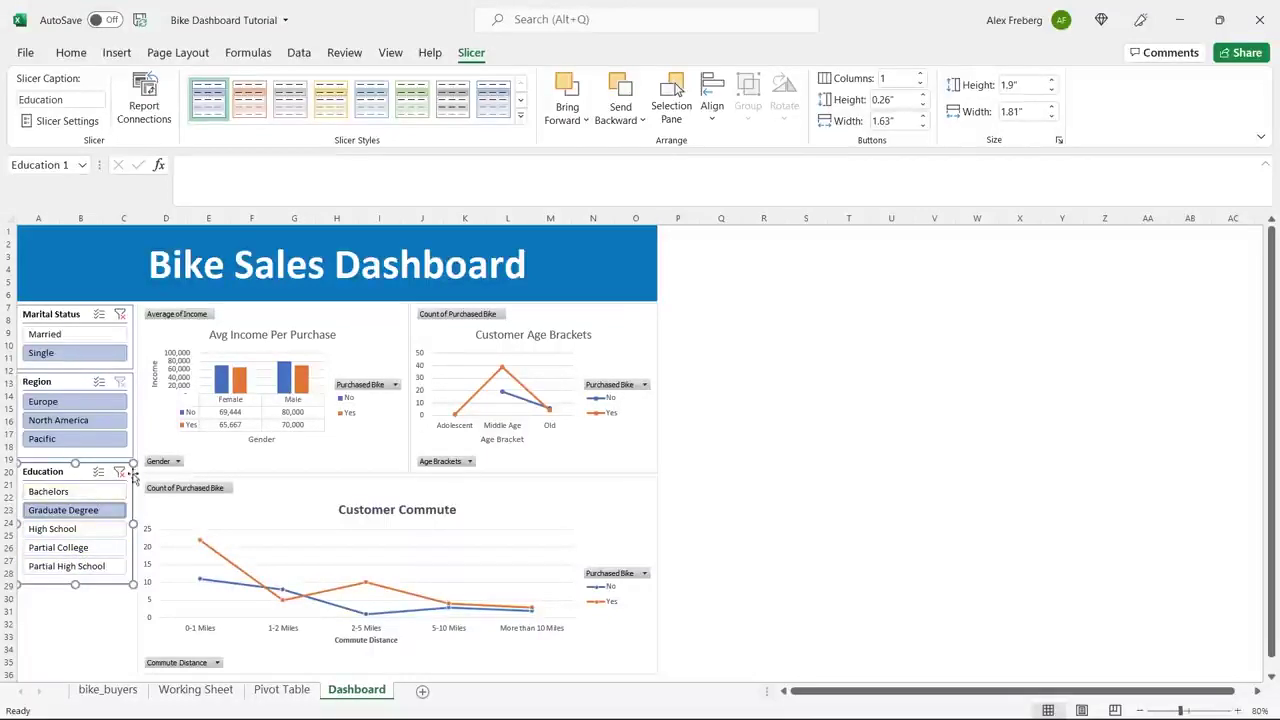
pyautogui.click(119, 471)
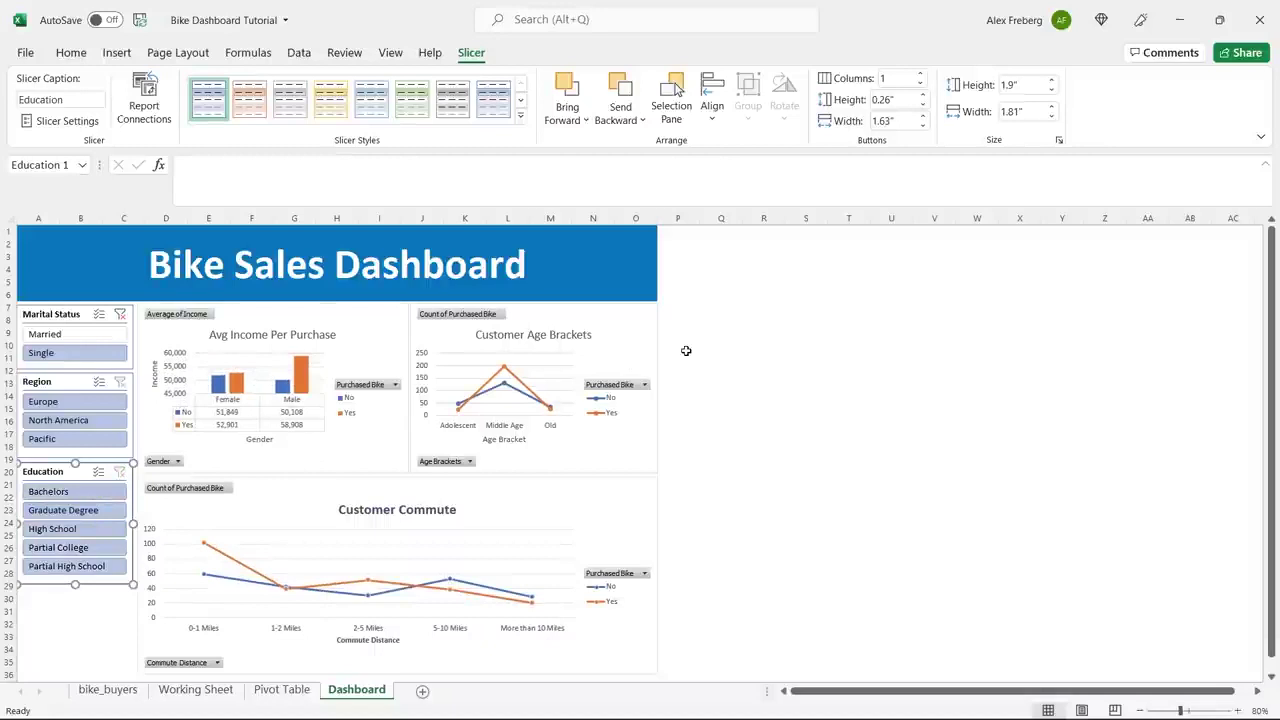
pyautogui.click(119, 314)
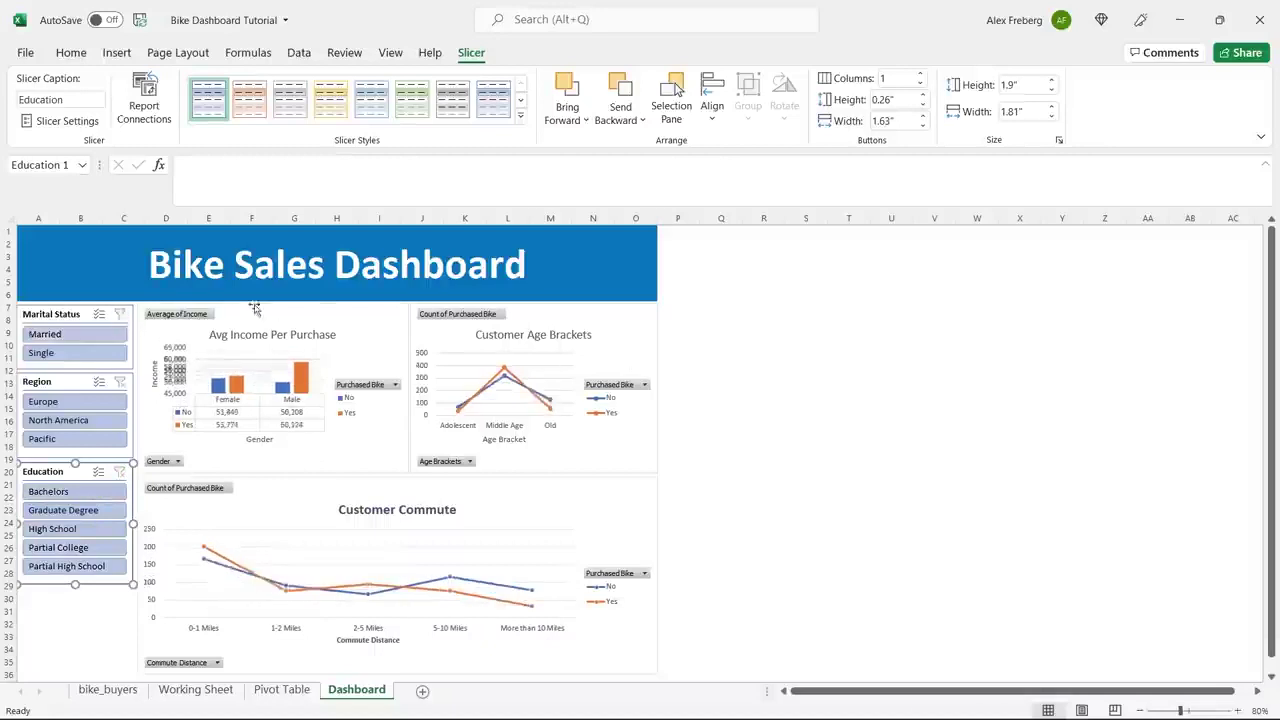
# Step: Change the fill of the Bike Sales Dashboard header to a darker shade of the theme blue
pyautogui.click(606, 256)
pyautogui.click(286, 111)
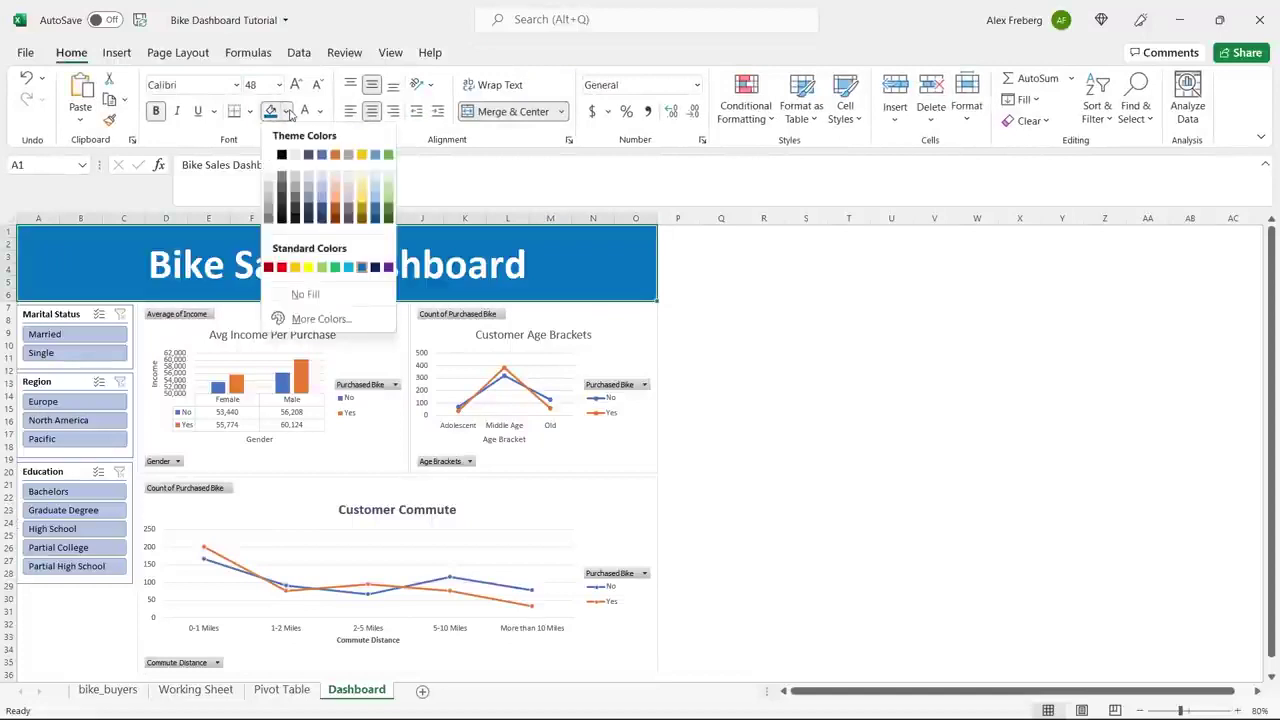
pyautogui.click(322, 209)
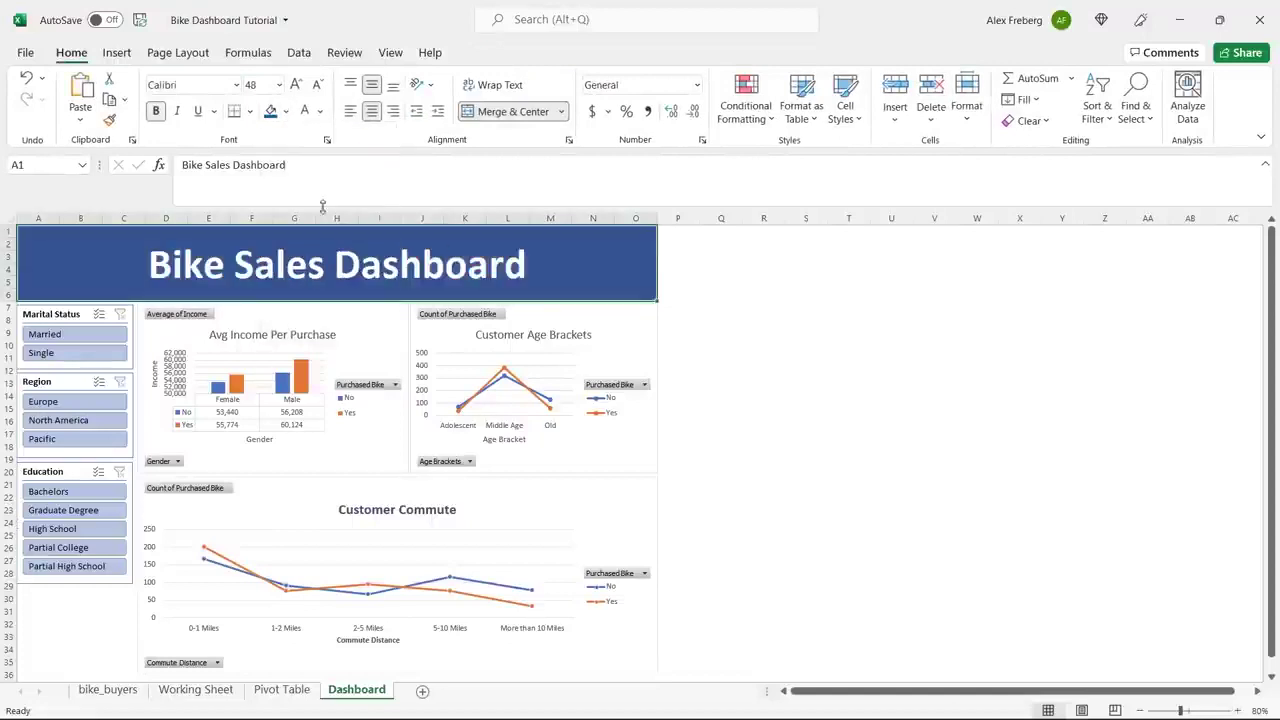
pyautogui.click(728, 357)
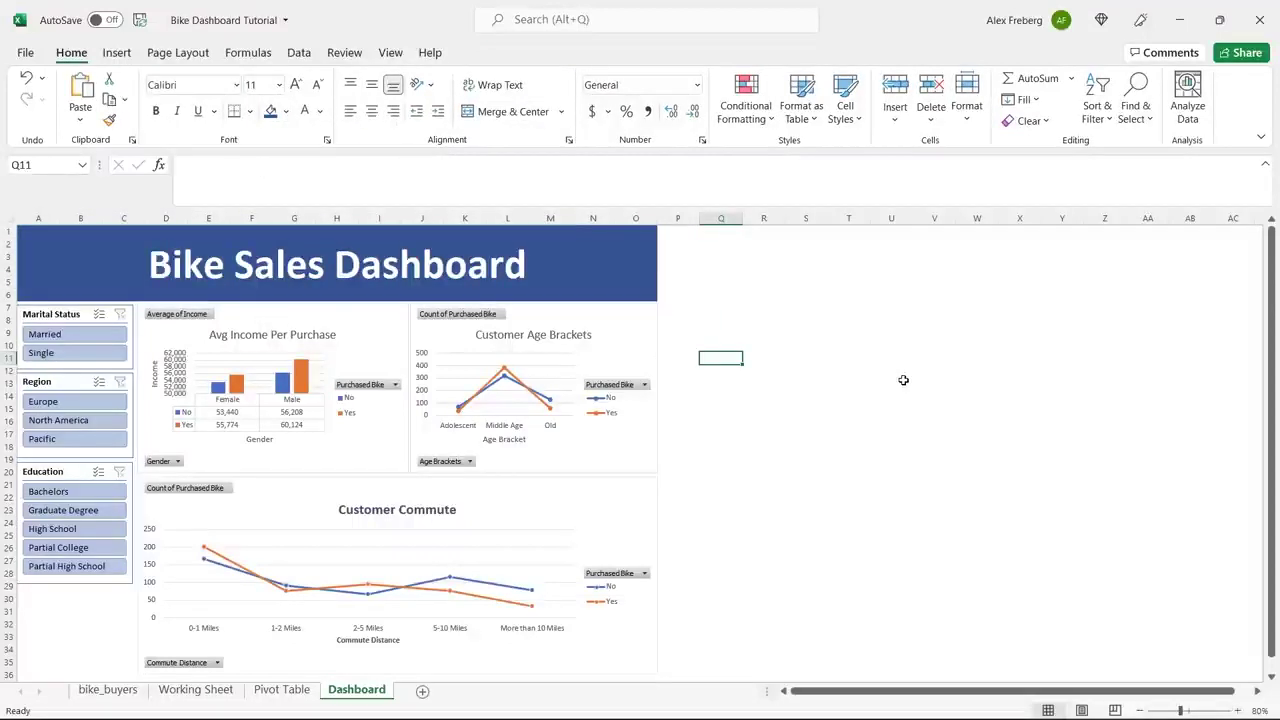